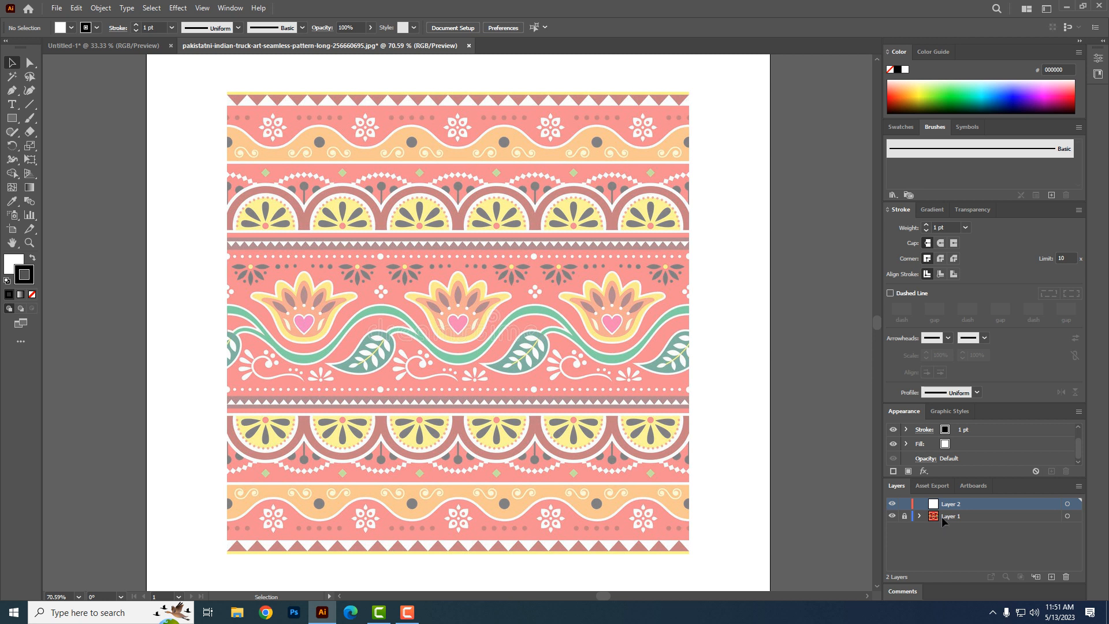
- Draw an 800 by 800 px square covering the whole pattern image and fill it with the red sampled from its background
key(m)
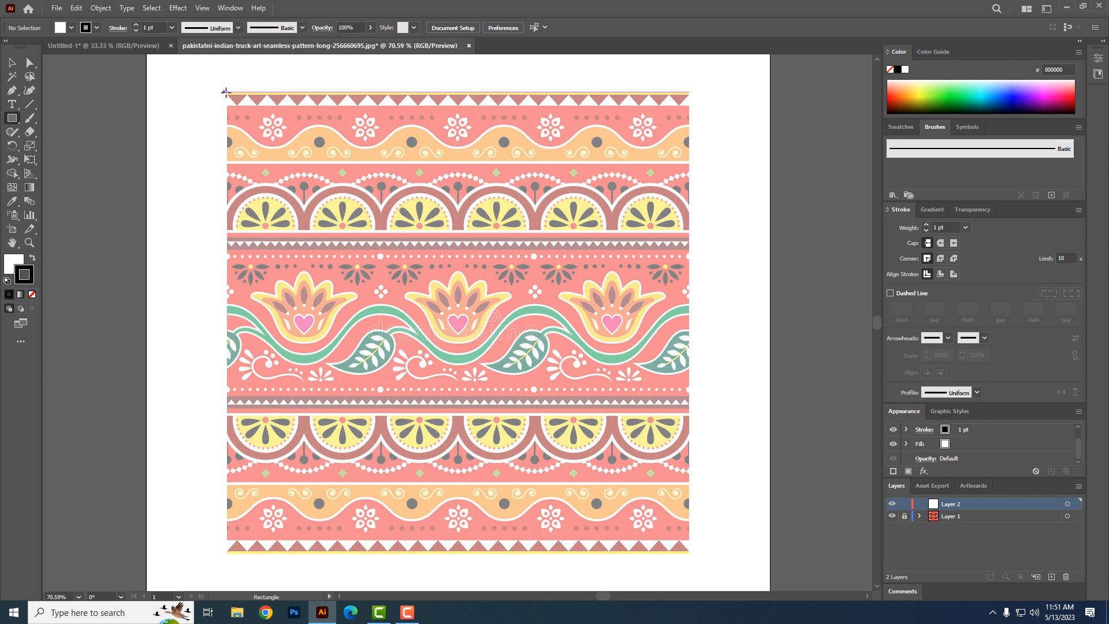
drag(225, 92, 689, 553)
click(21, 260)
click(32, 295)
click(12, 201)
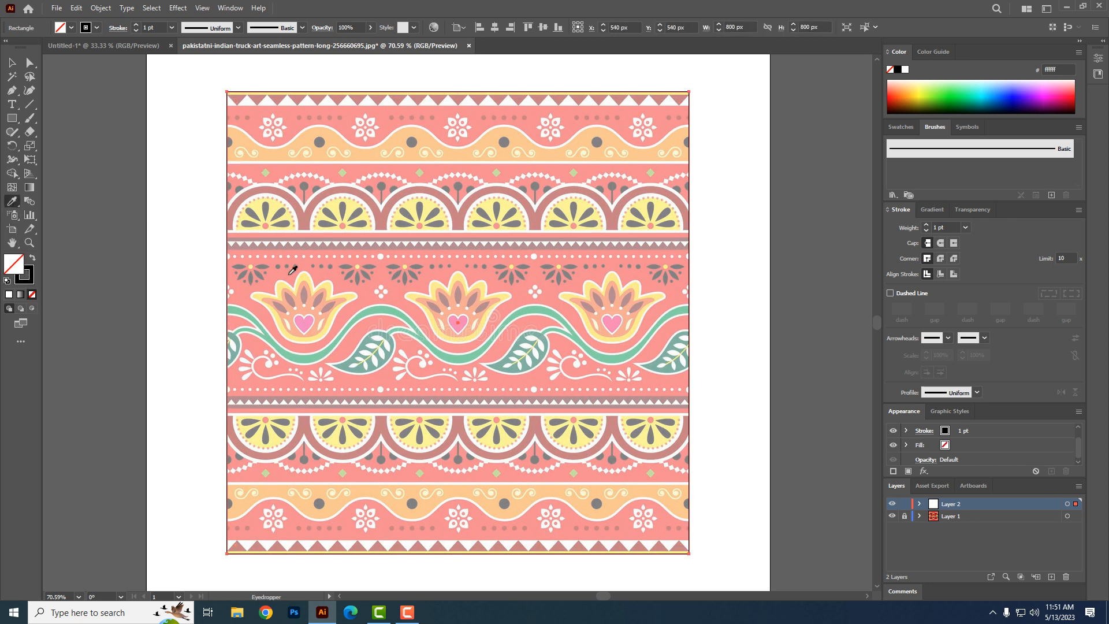
click(292, 270)
click(12, 63)
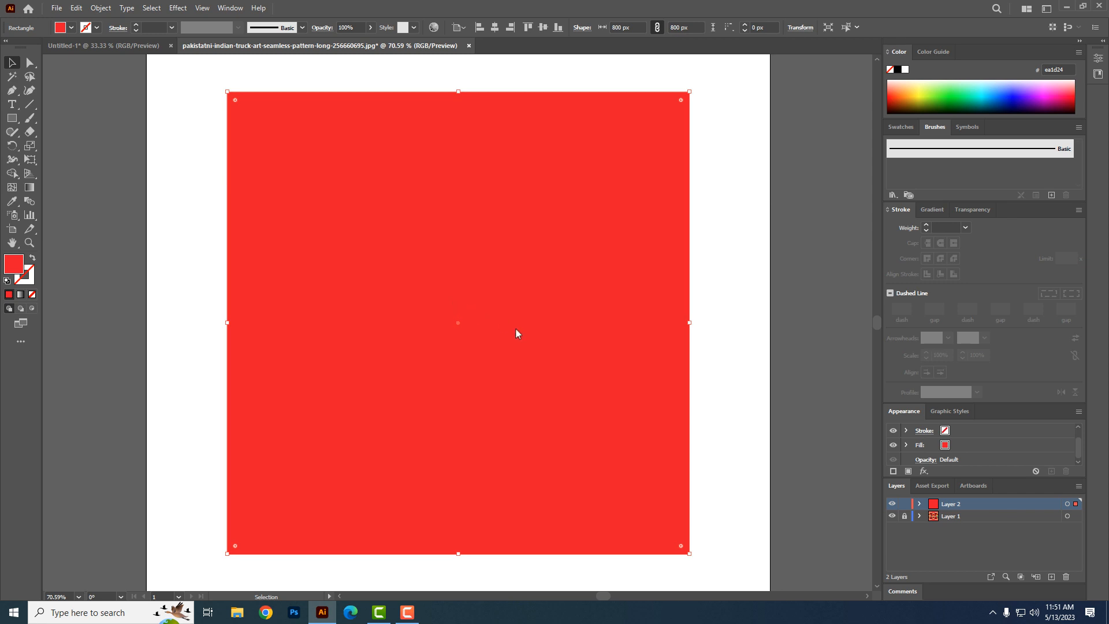
- Hide Layer 2 with the red square and add a new layer above it
click(892, 505)
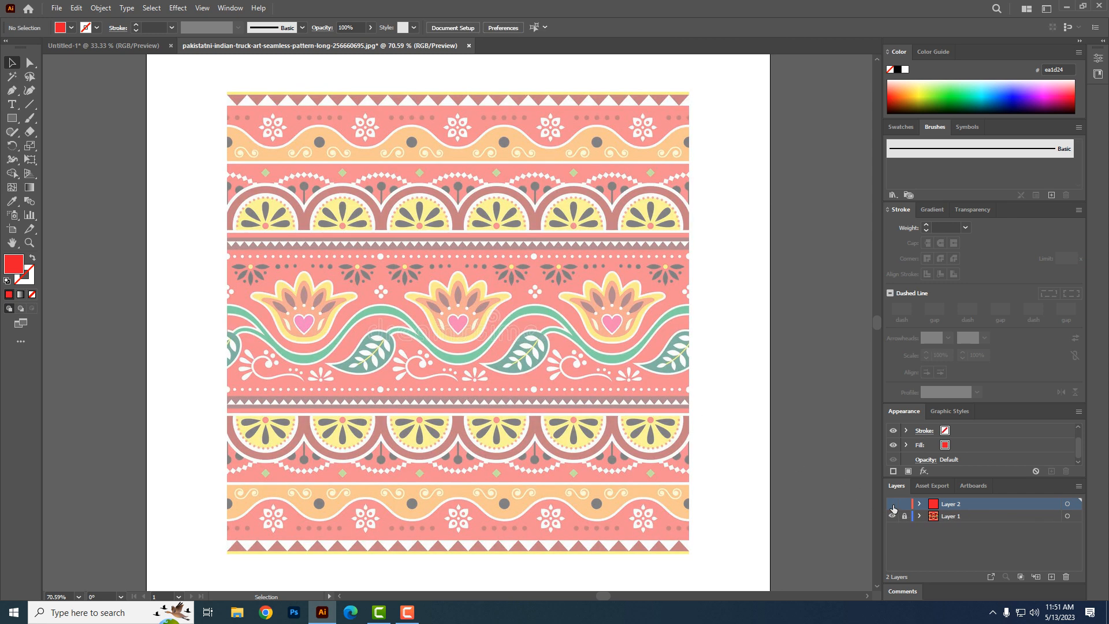
click(1051, 576)
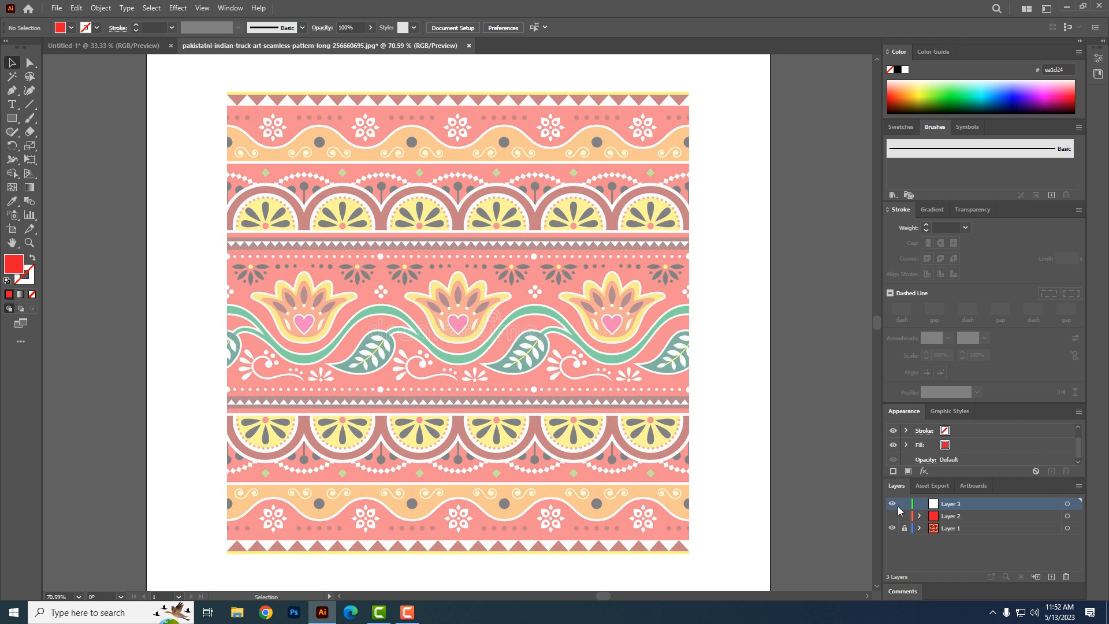
- Draw a thin rectangle about 800 by 4.5 px over the pattern's uppermost border line and fill it with the line's sampled yellow
drag(433, 134, 414, 319)
ctrl+click(449, 313)
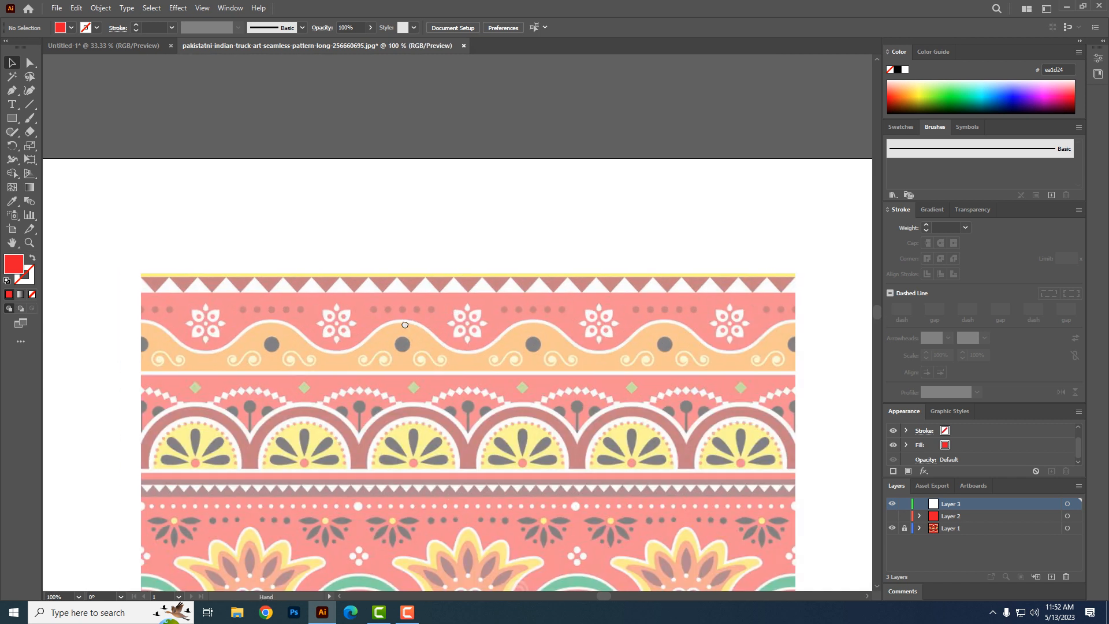
click(12, 119)
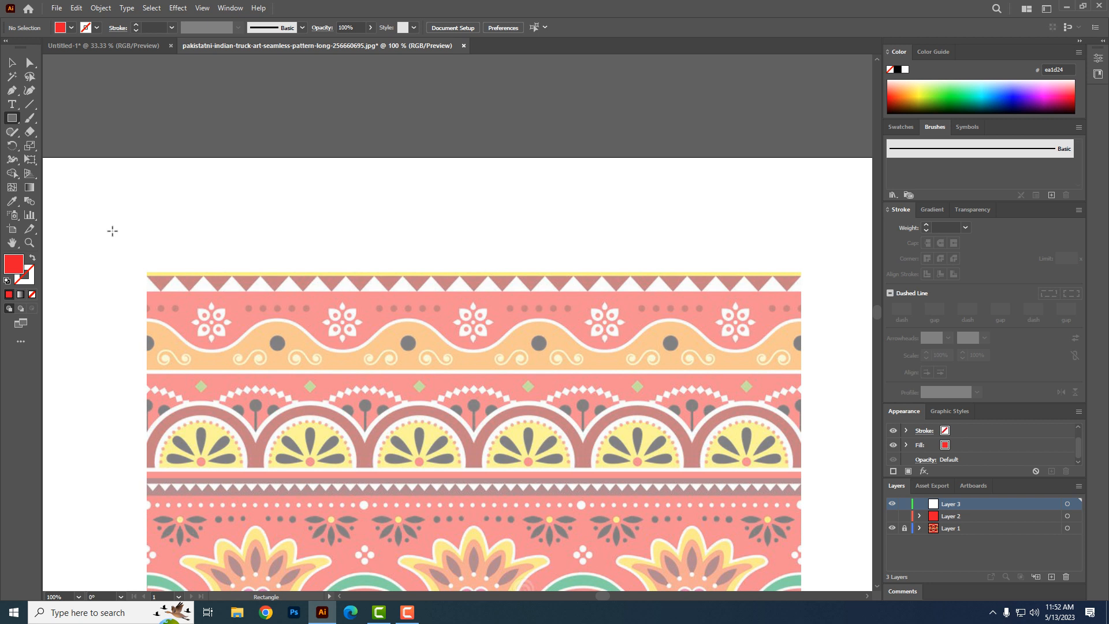
mouse_move(145, 270)
mouse_down()
mouse_move(540, 297)
mouse_move(803, 275)
mouse_up()
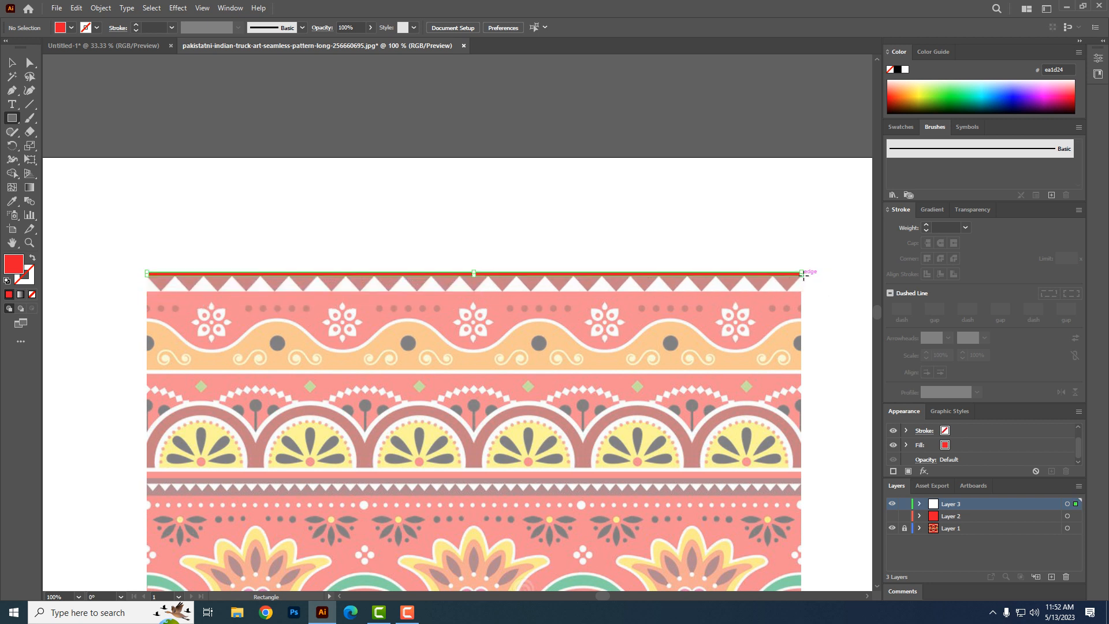
click(32, 256)
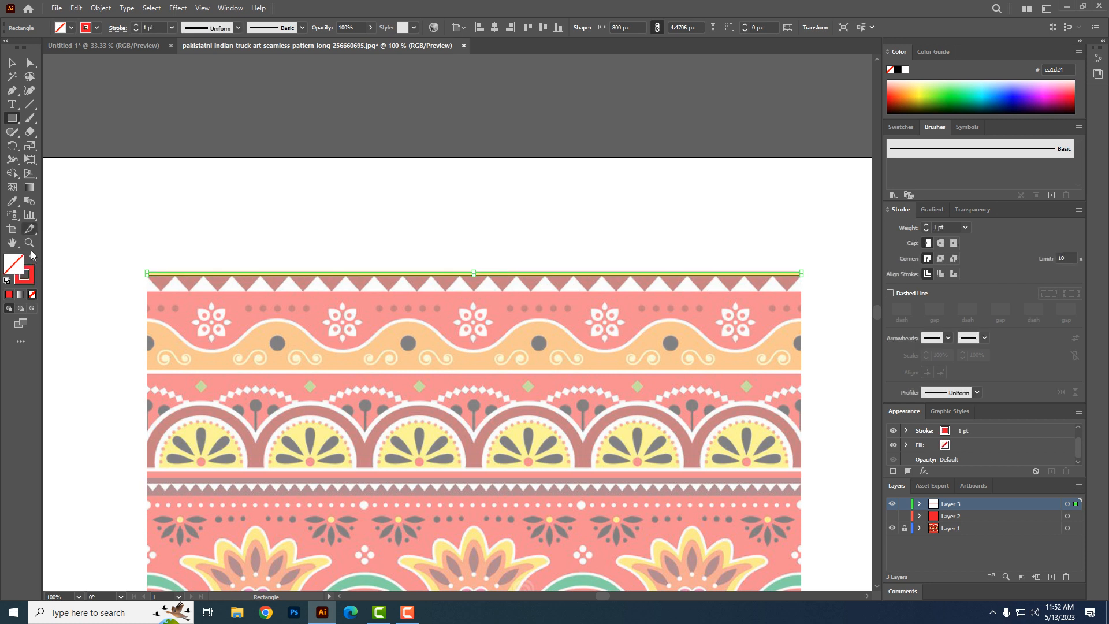
click(14, 204)
ctrl+click(358, 311)
ctrl+click(357, 311)
ctrl+click(358, 310)
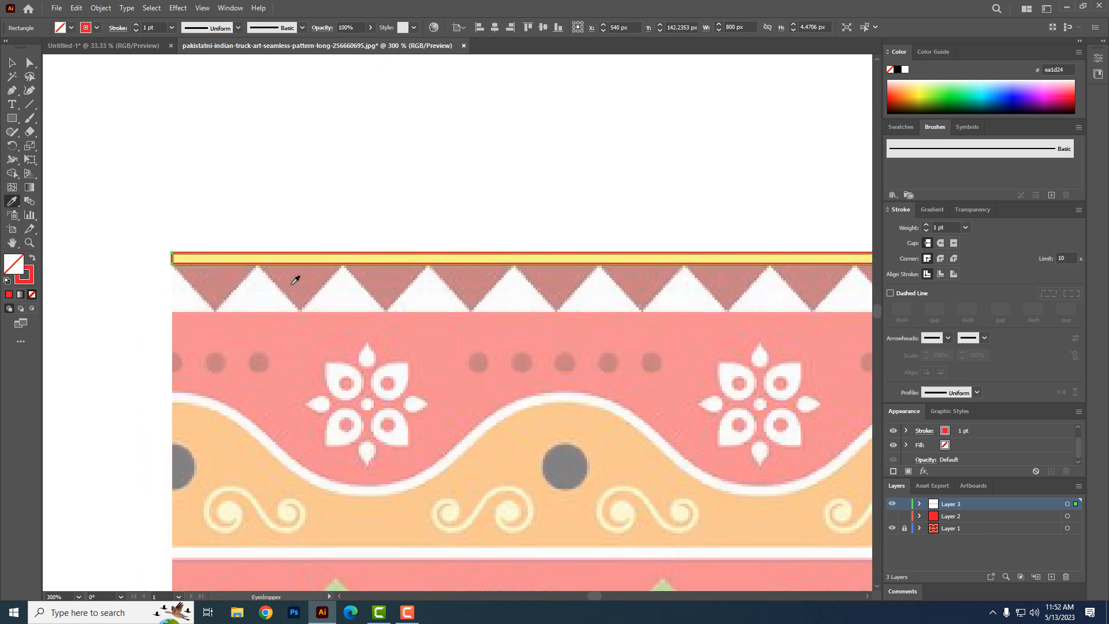
click(226, 258)
click(12, 63)
- Trace the first full white triangle below the yellow strip with the Pen tool, about 35 by 19 px, and choose a white fill
drag(255, 358, 182, 318)
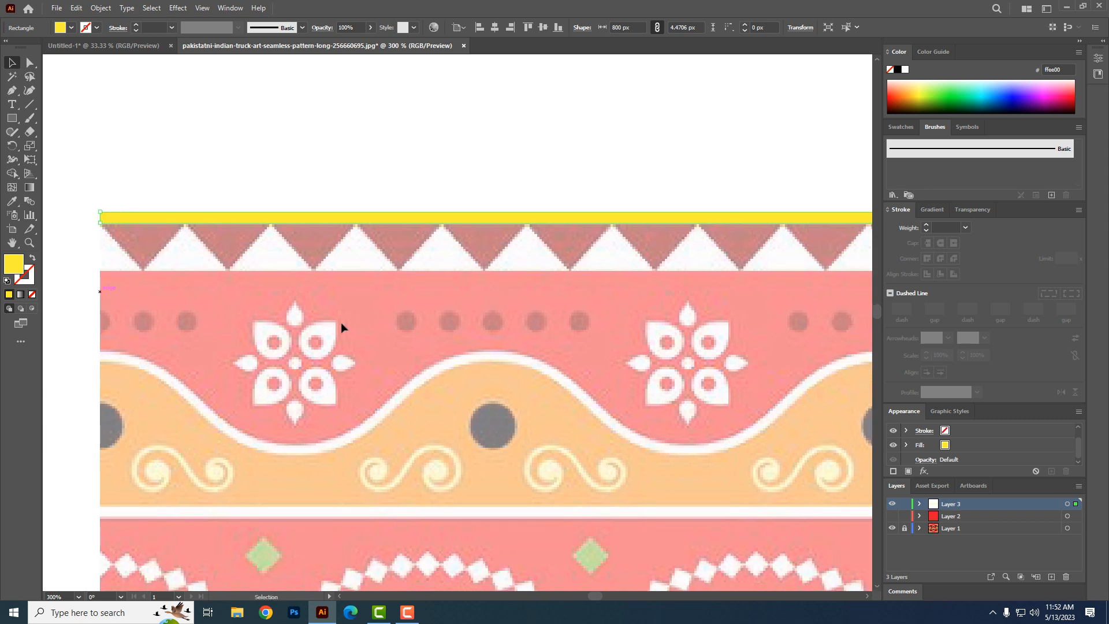
drag(366, 322, 359, 261)
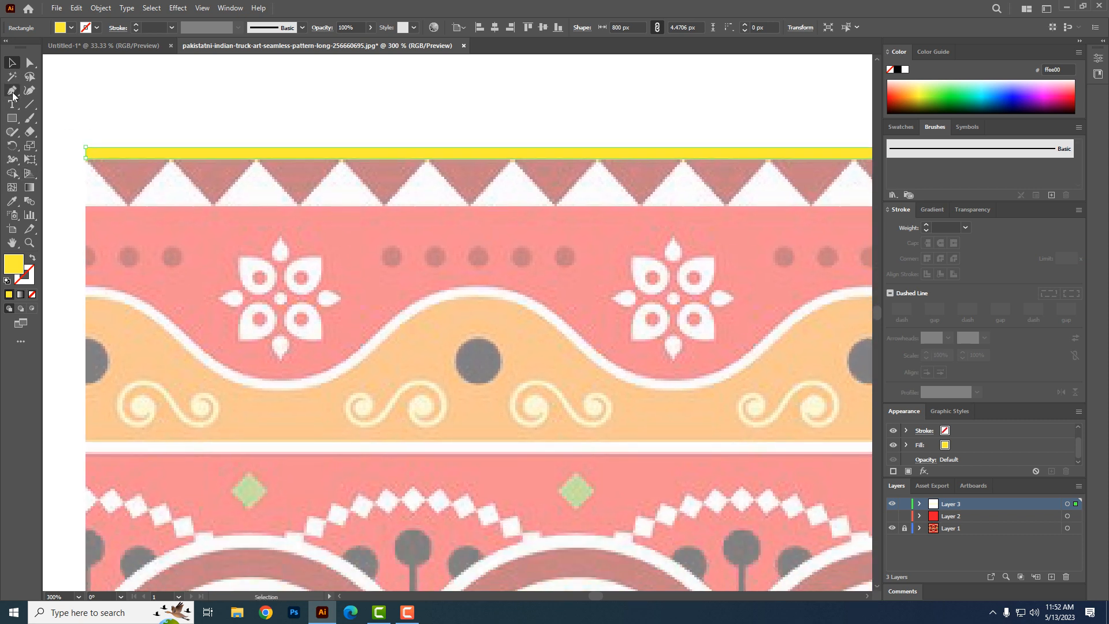
key(p)
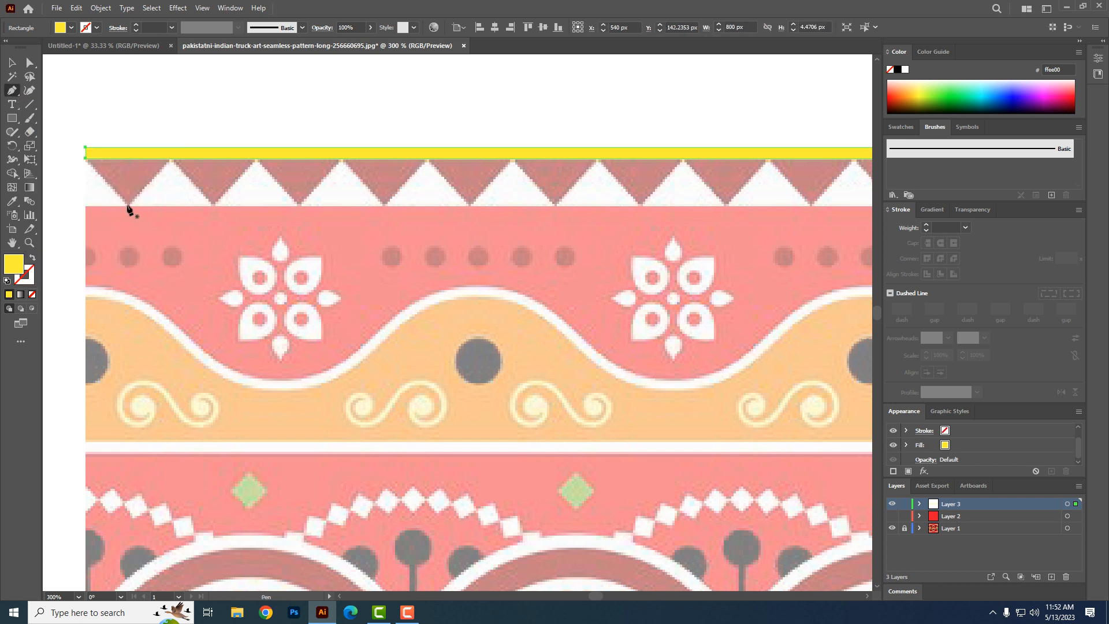
click(127, 205)
click(171, 157)
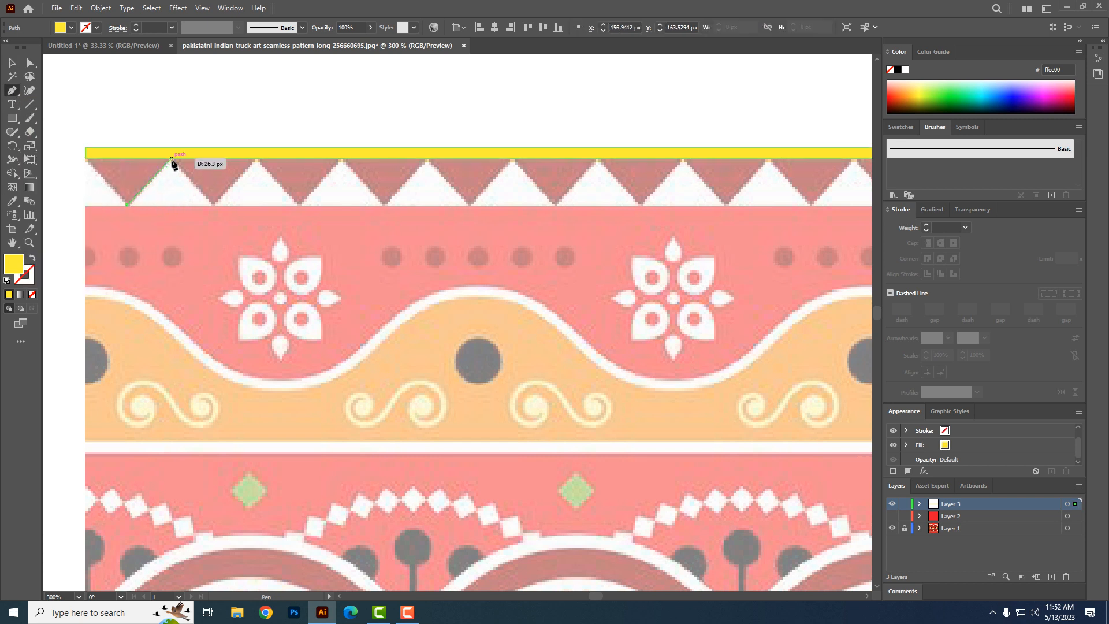
click(212, 205)
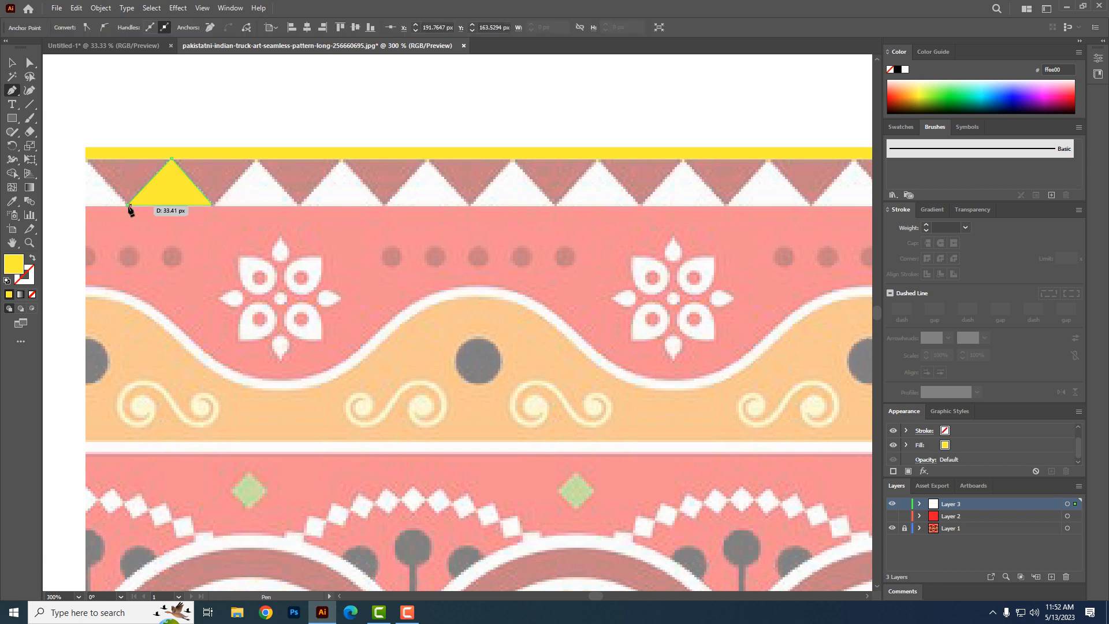
click(127, 205)
click(904, 70)
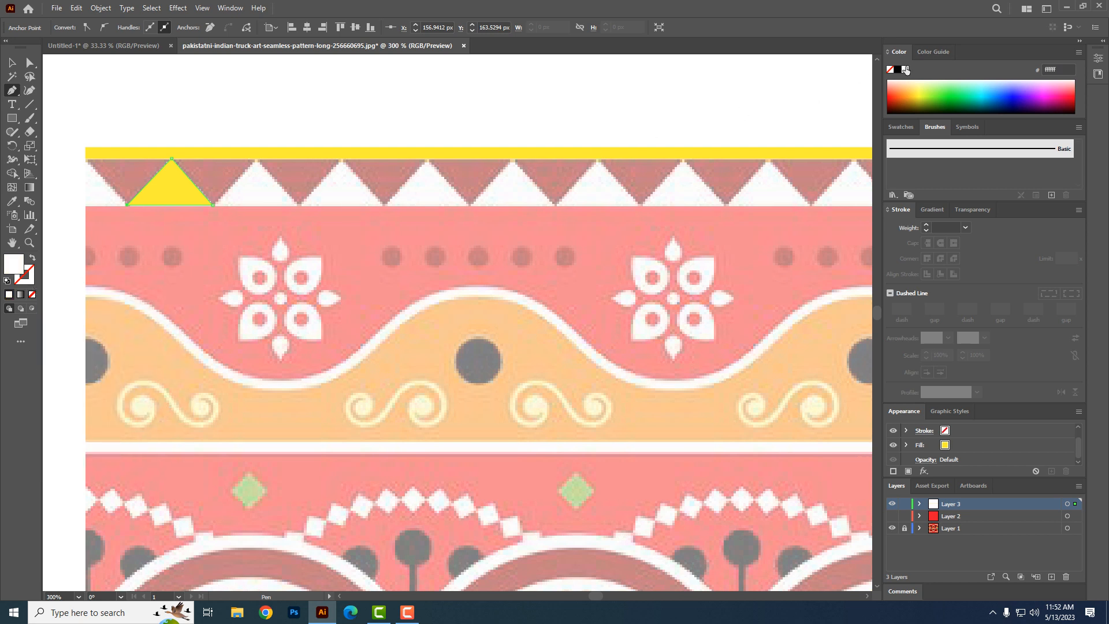
- Move the white triangle onto the half triangle at the pattern's left edge and place a copy one triangle width to its right
click(11, 62)
drag(186, 200, 57, 202)
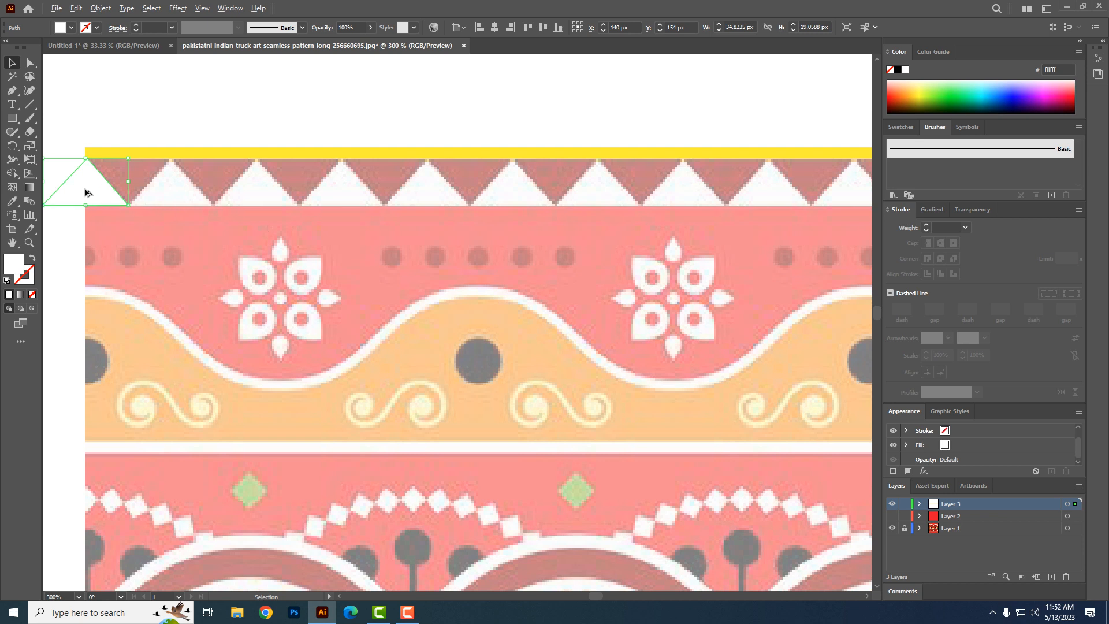
drag(84, 193, 170, 194)
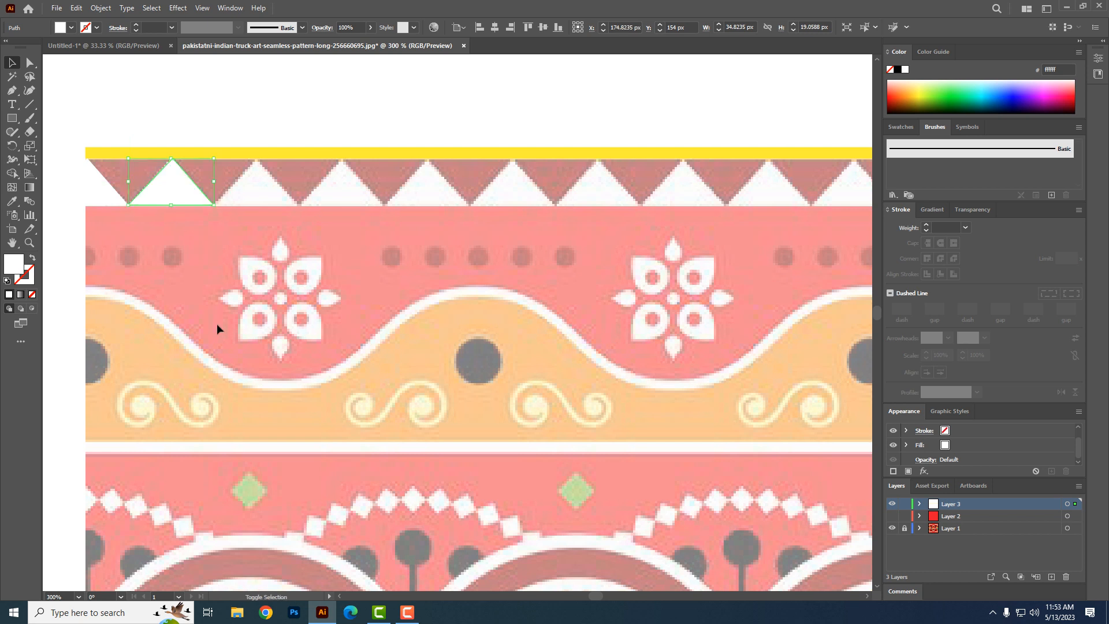
- Repeat the triangle copy along the border to the pattern's right edge, and check the row against the red background of Layer 2
key(a)
key(ctrl+d)
key(v)
key(a)
key(ctrl+d)
key(ctrl+d)
key(ctrl+d)
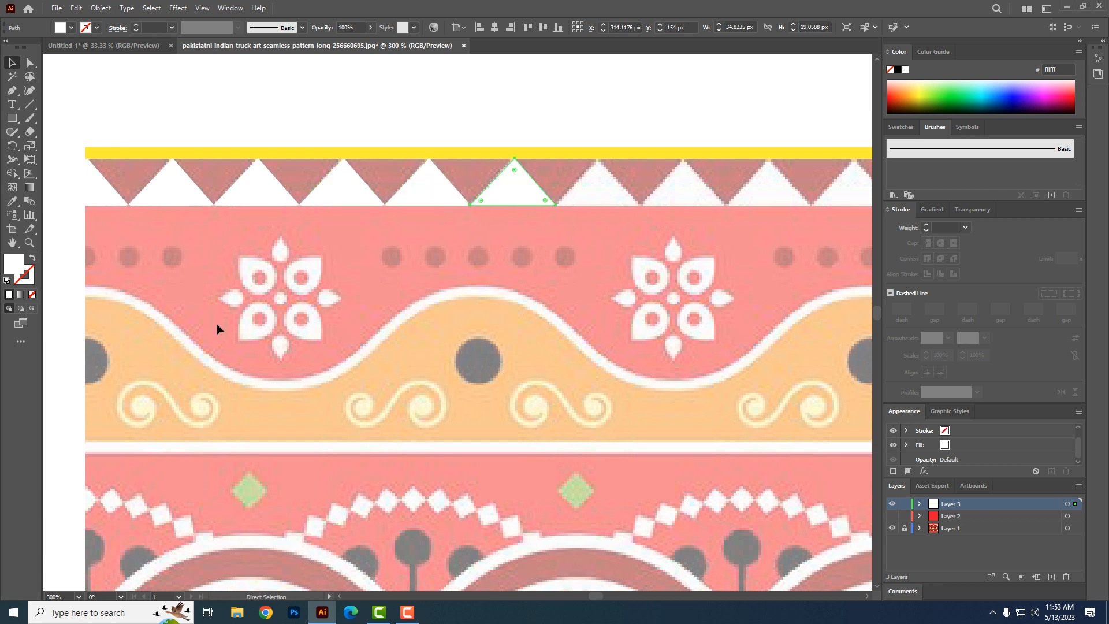
key(ctrl+d)
key(ctrl+d)
key(ctrl+minus)
key(ctrl+minus)
key(ctrl+minus)
key(ctrl+minus)
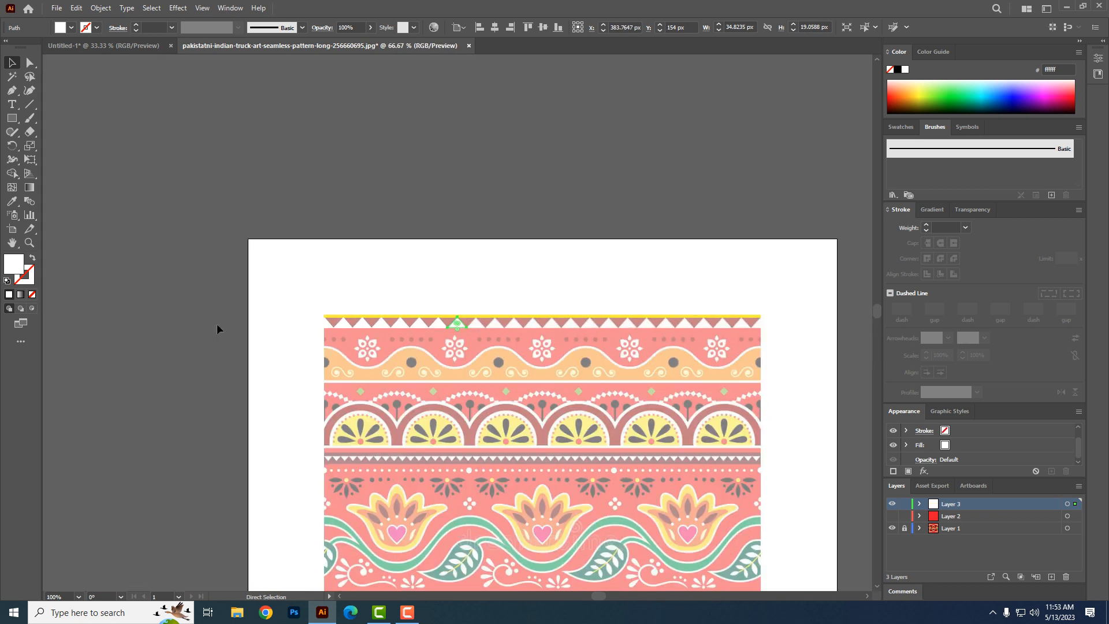
key(ctrl+d)
key(ctrl+d)
key(ctrl+d)
key(ctrl+d)
key(ctrl+d)
key(ctrl+d)
key(ctrl+d)
key(ctrl+d)
key(ctrl+d)
key(ctrl+d)
key(ctrl+d)
key(ctrl+d)
key(ctrl+d)
key(ctrl+d)
key(ctrl+d)
key(ctrl+d)
key(ctrl+d)
key(ctrl+d)
key(ctrl+d)
key(ctrl+d)
key(ctrl+d)
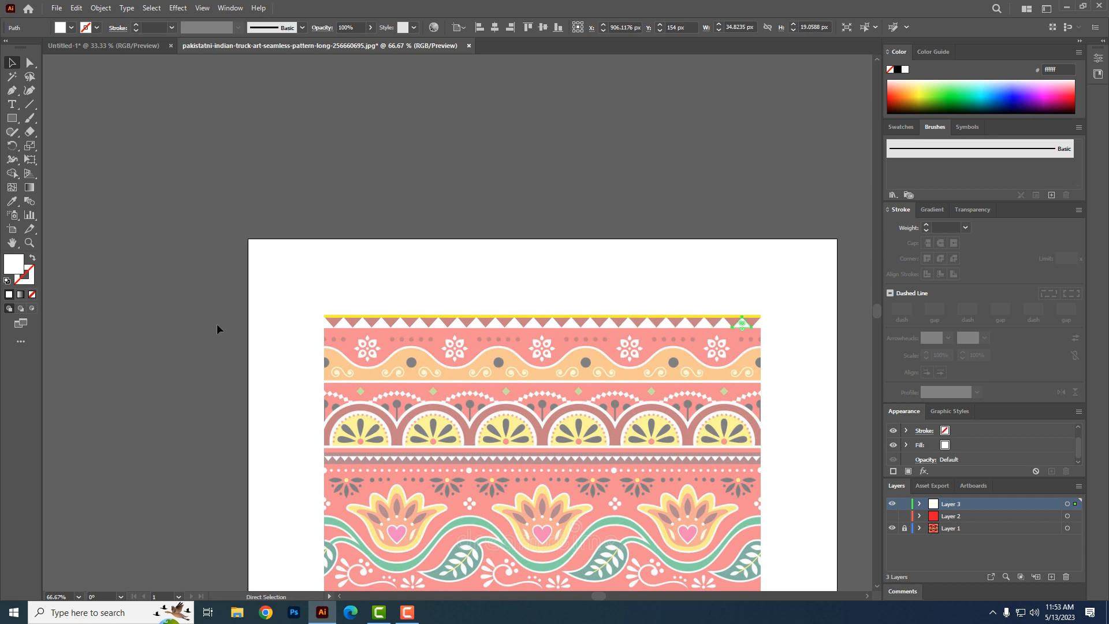
key(ctrl+d)
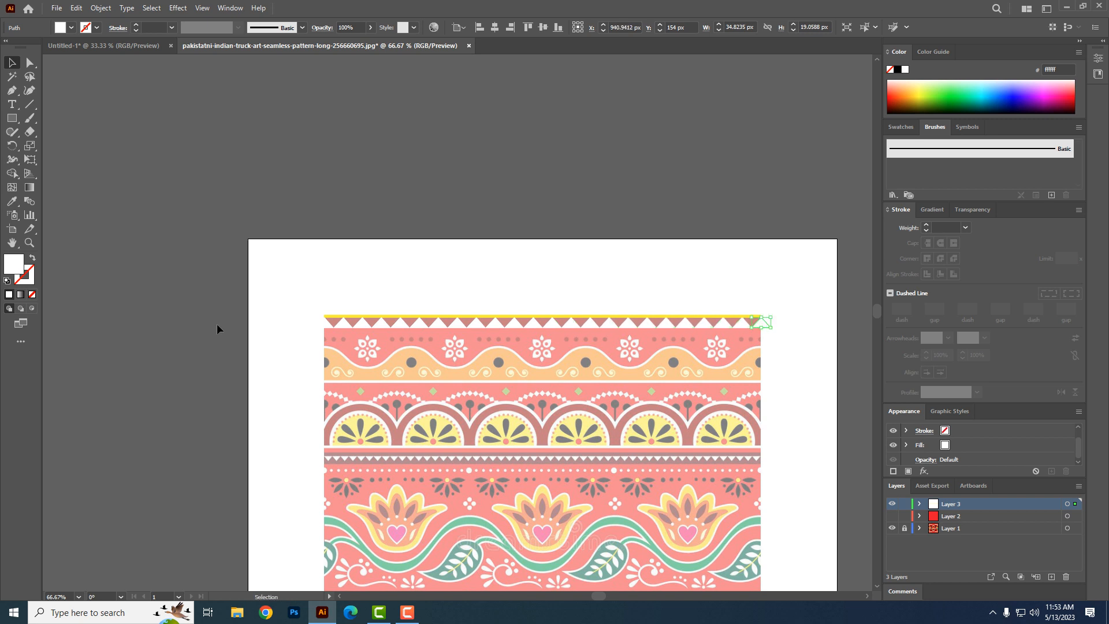
click(892, 517)
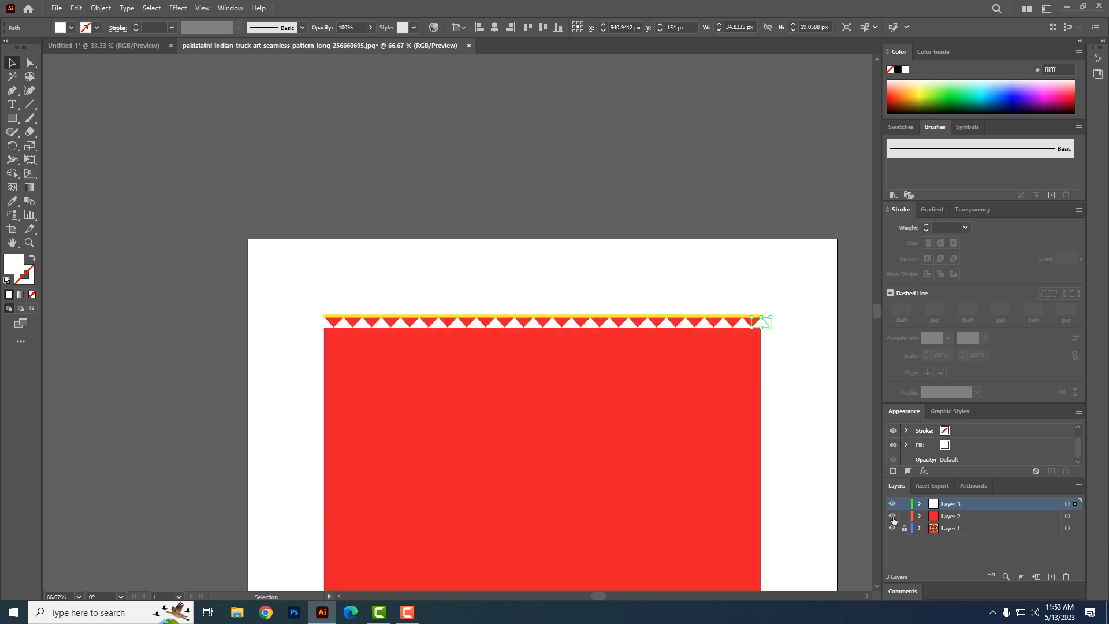
click(892, 517)
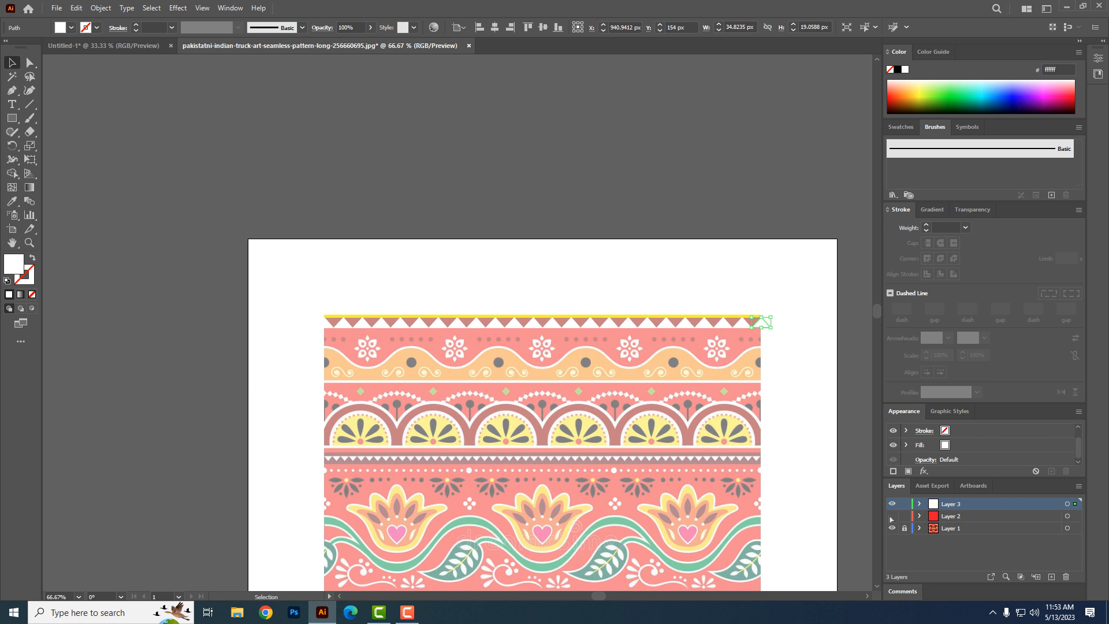
scroll(522, 358, up, 2)
drag(323, 348, 407, 362)
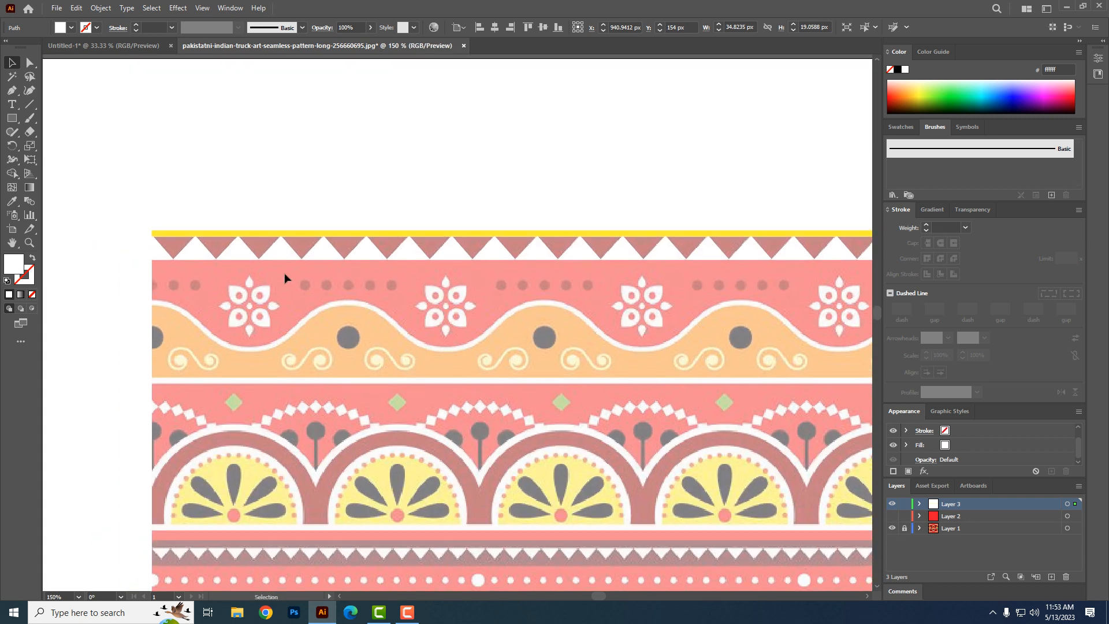
click(11, 117)
scroll(302, 309, up, 3)
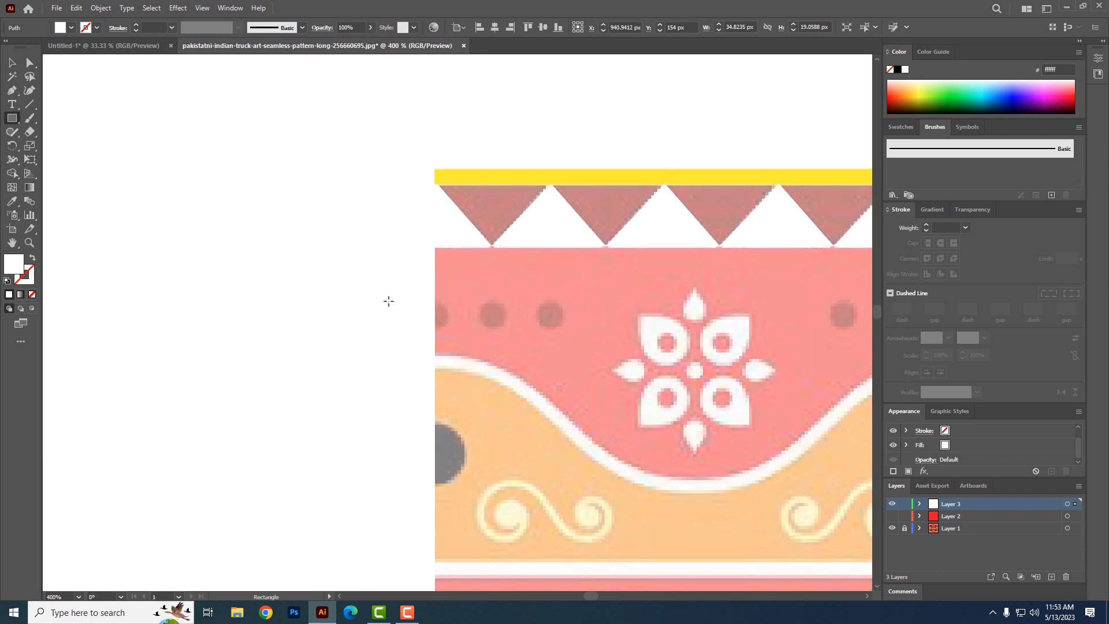
drag(482, 302, 504, 327)
key(ctrl+z)
- Draw a circle about 8.7 px wide over the second dot below the triangle row and fill it with the dots' sampled dark red
drag(12, 122, 51, 146)
drag(476, 298, 508, 327)
click(12, 201)
click(549, 312)
click(12, 62)
- Move the dark red circle onto the half dot at the pattern's left edge and copy it onto the next two dots
drag(494, 316, 439, 315)
drag(486, 383, 288, 381)
drag(158, 324, 210, 324)
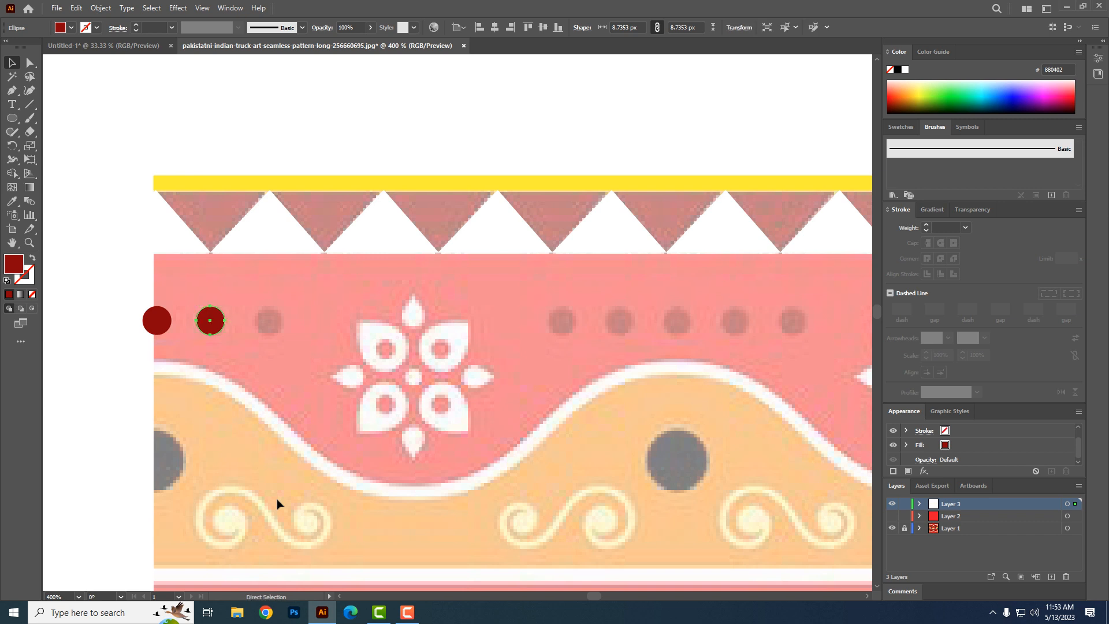
key(ctrl+d)
- Try to continue the dark red dot row with six more evenly spaced copies of the circle
drag(448, 487, 379, 490)
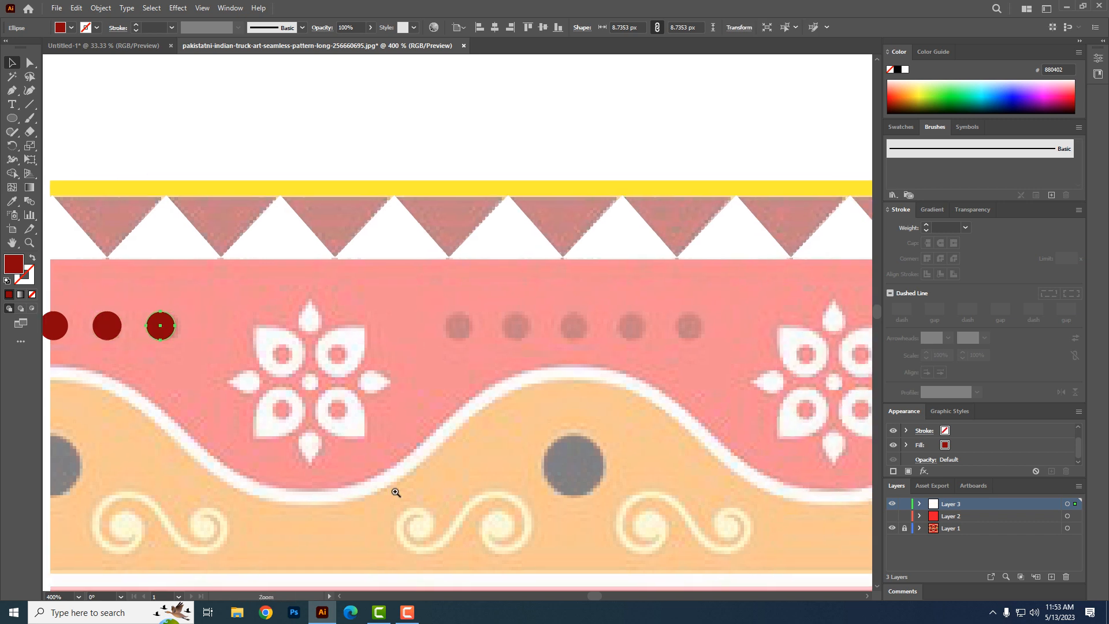
ctrl+alt+click(597, 486)
ctrl+alt+click(530, 392)
drag(582, 355, 468, 416)
ctrl+alt+click(564, 392)
drag(536, 370, 547, 429)
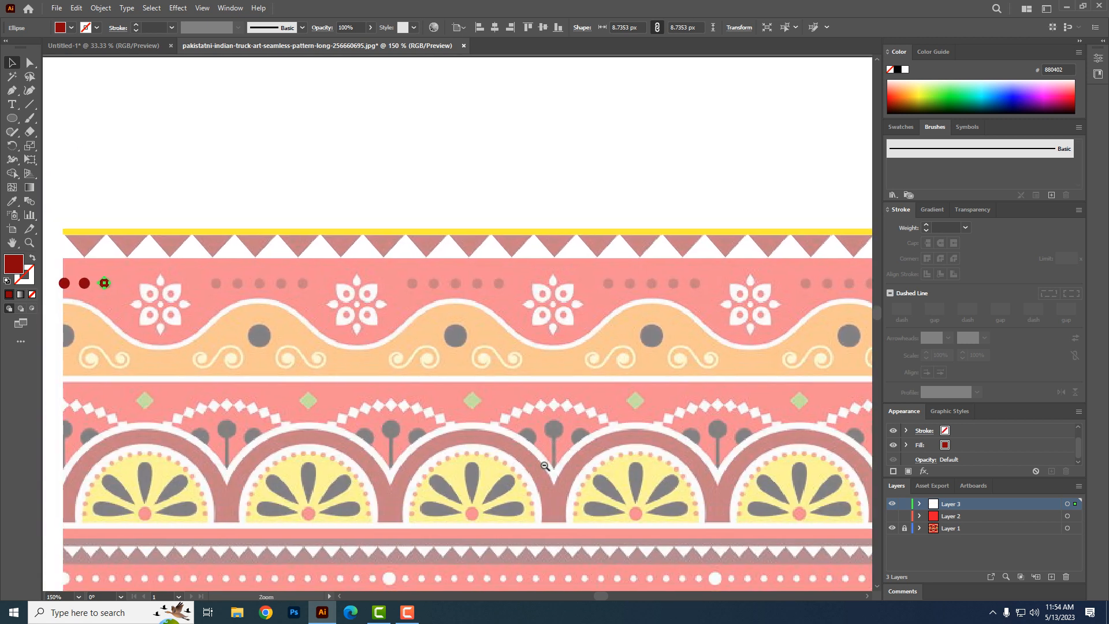
key(ctrl)
key(ctrl+d)
key(ctrl+d)
key(ctrl+d)
key(ctrl+d)
key(ctrl+d)
key(ctrl+d)
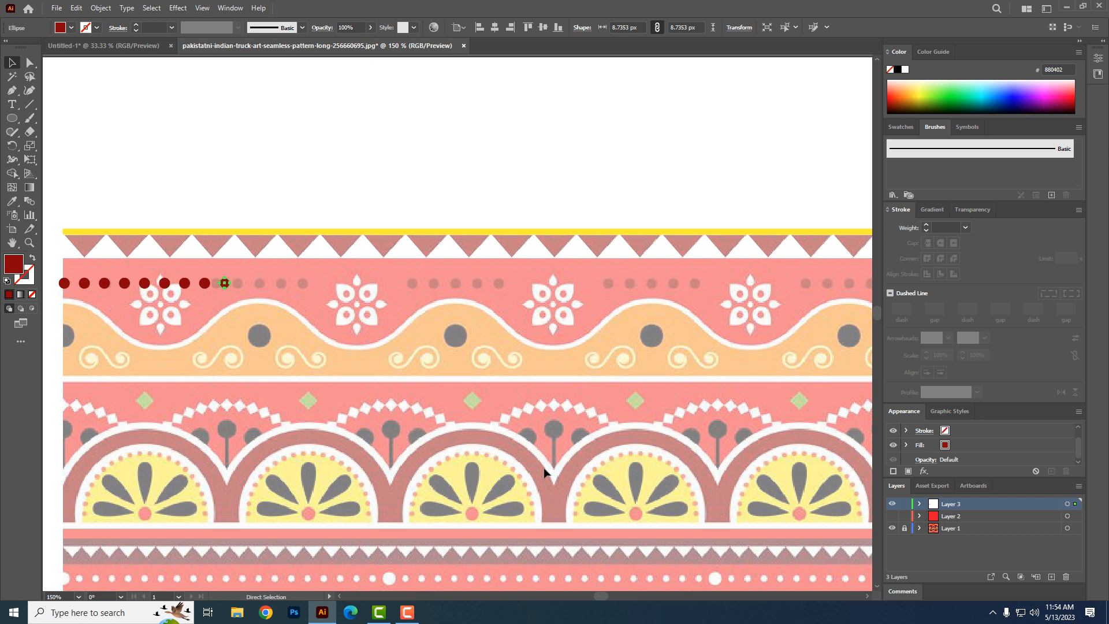
- Undo the six extra dot copies beyond the first group of three
key(ctrl+z)
key(ctrl+z)
key(ctrl+z)
key(ctrl+z)
key(ctrl+z)
key(ctrl+z)
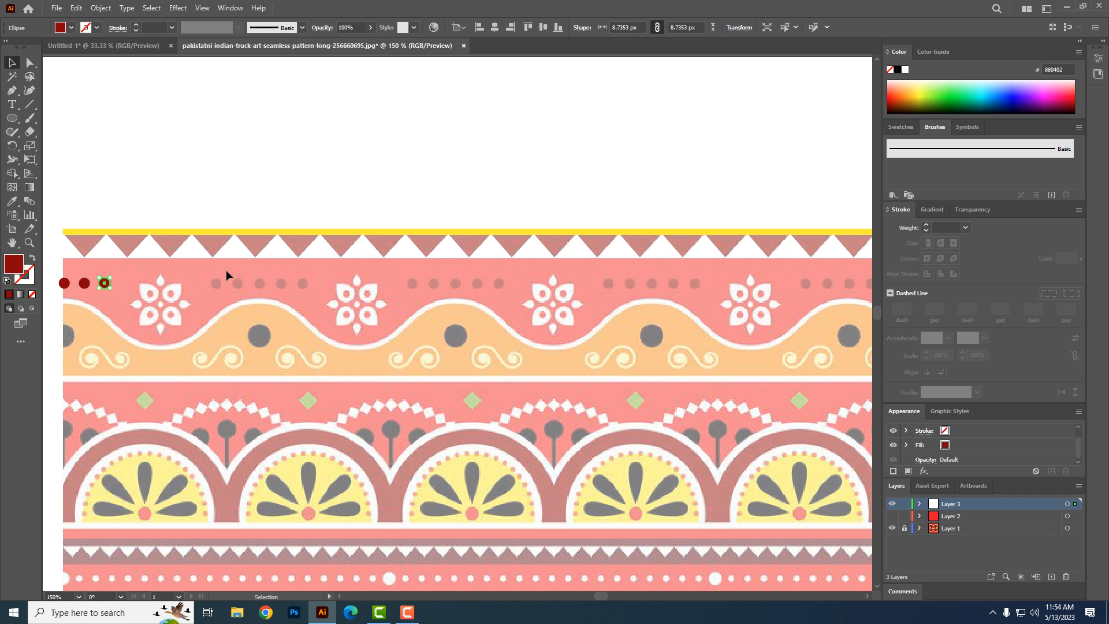
- Copy the third dark red circle onto the first dot of the next group, past the white flower
key(ctrl+a)
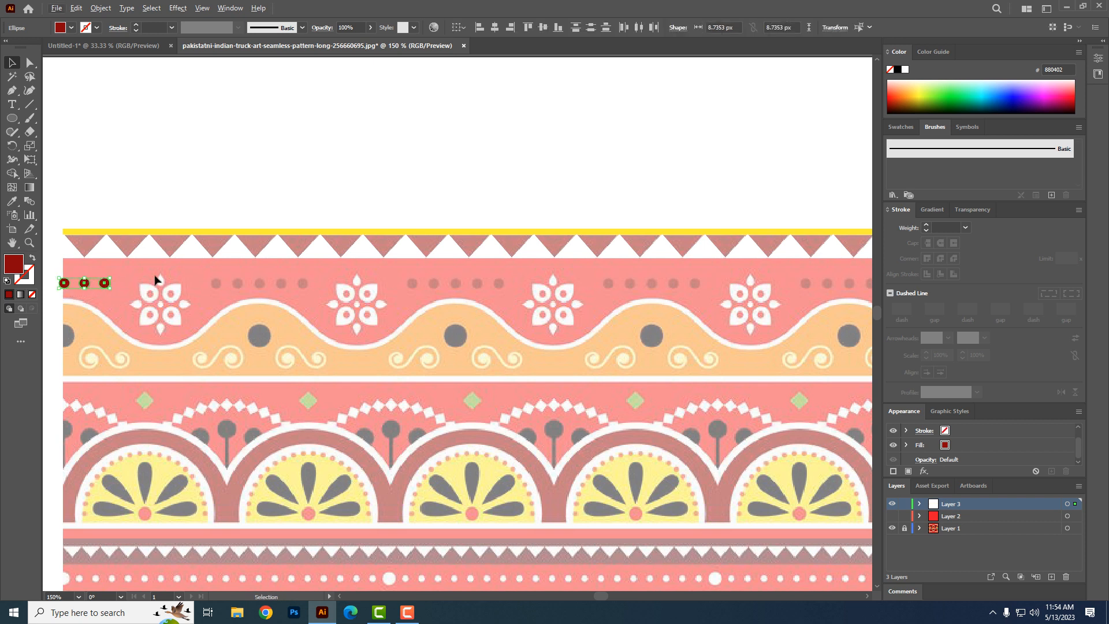
click(104, 284)
drag(104, 284, 218, 284)
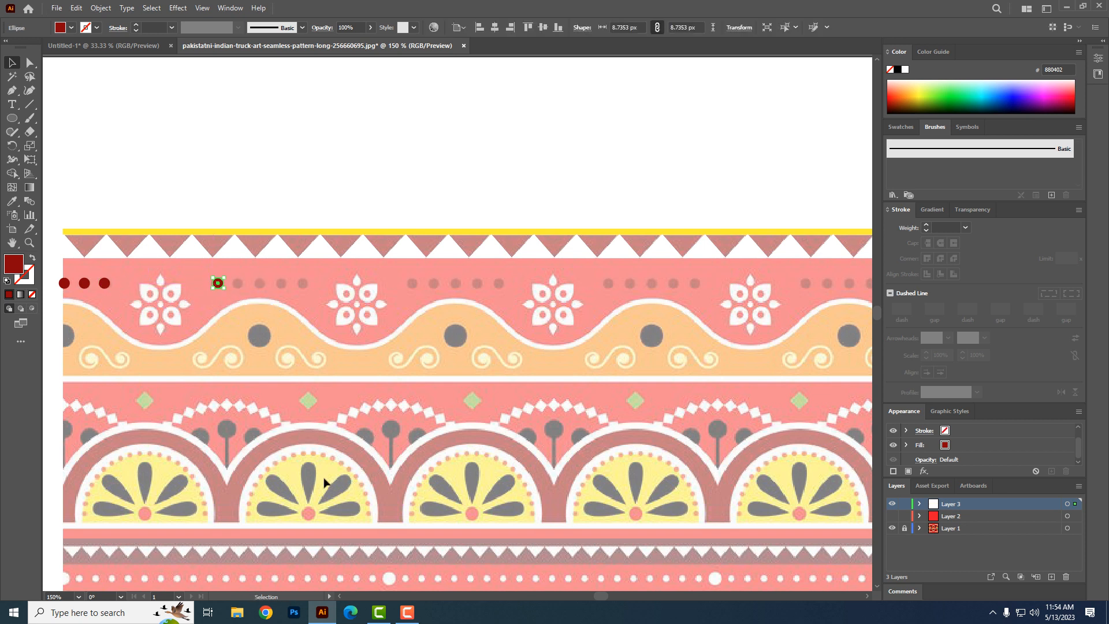
click(279, 282)
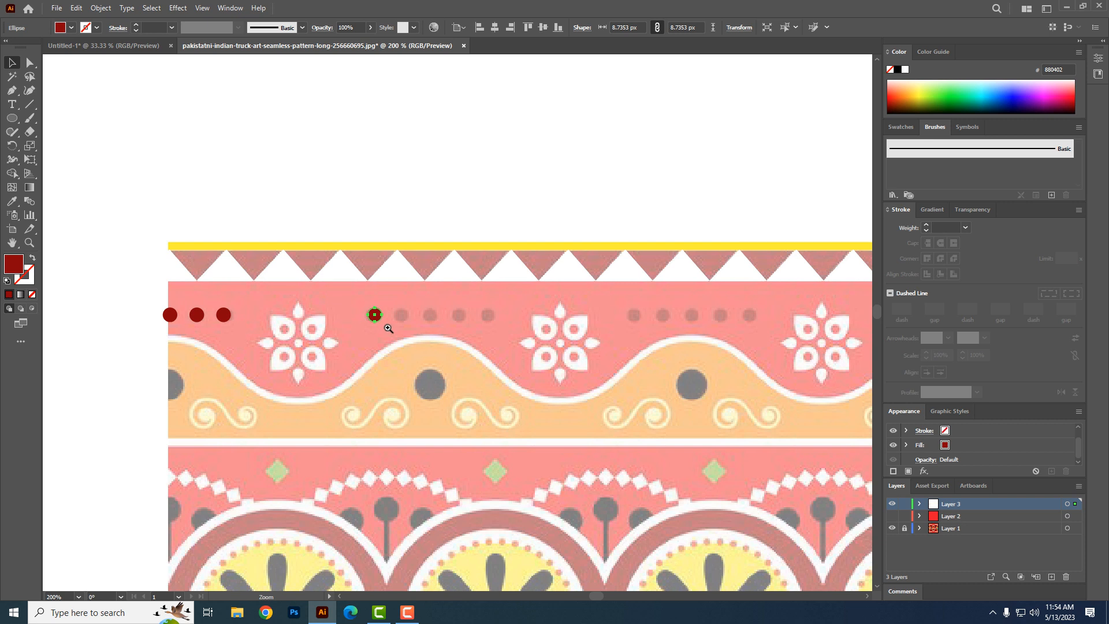
click(381, 312)
click(407, 307)
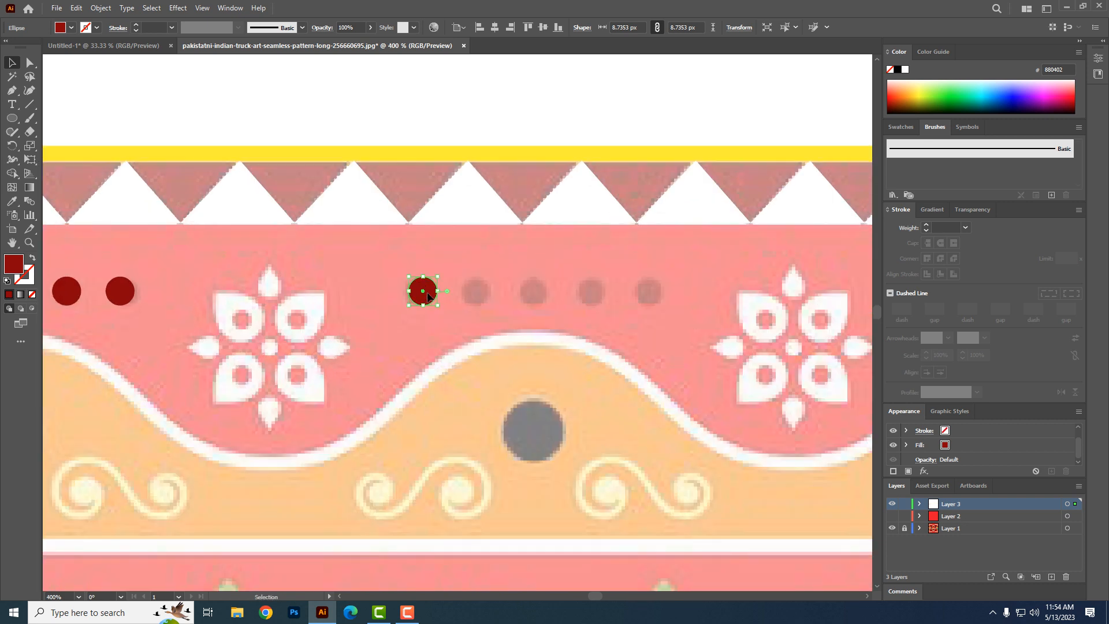
- Try to cover the remaining four dots past the white flower with evenly spaced copies of the dark red circle
drag(428, 297, 479, 302)
key(ctrl+d)
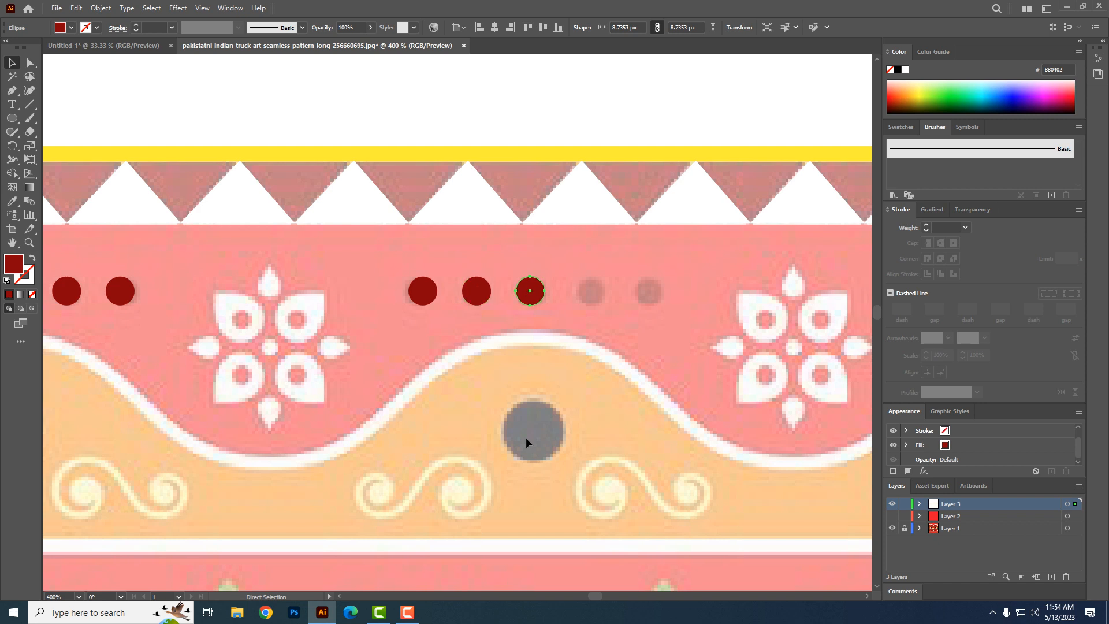
key(ctrl+d)
key(ctrl+d)
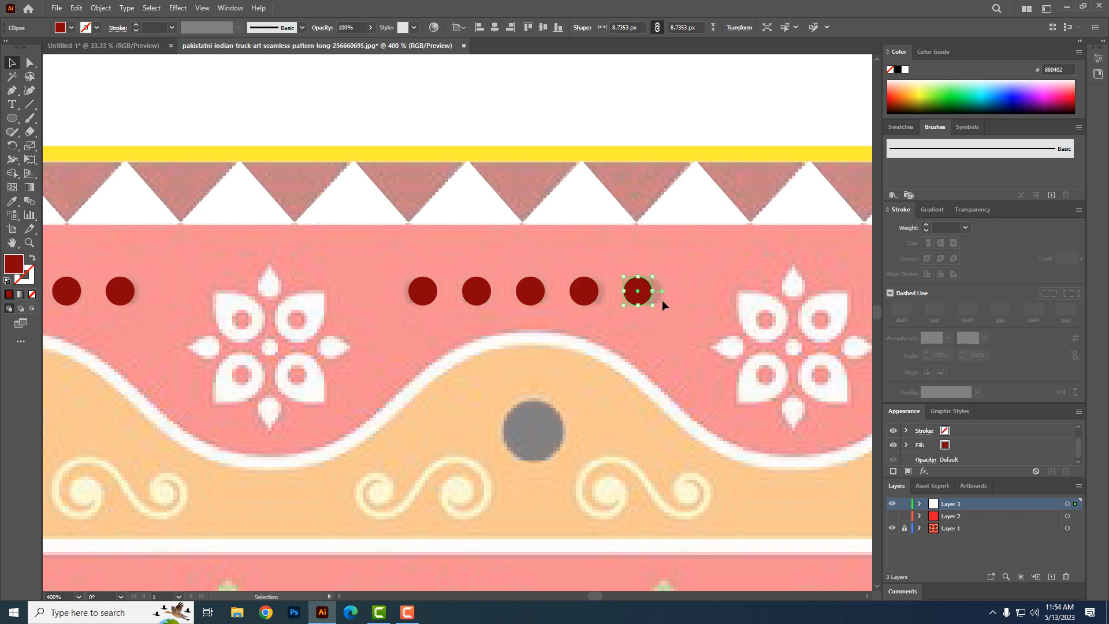
- Undo the four evenly spaced circle copies, leaving only the first dot of the group covered
key(ctrl+z)
key(ctrl+z)
key(ctrl+z)
key(ctrl+z)
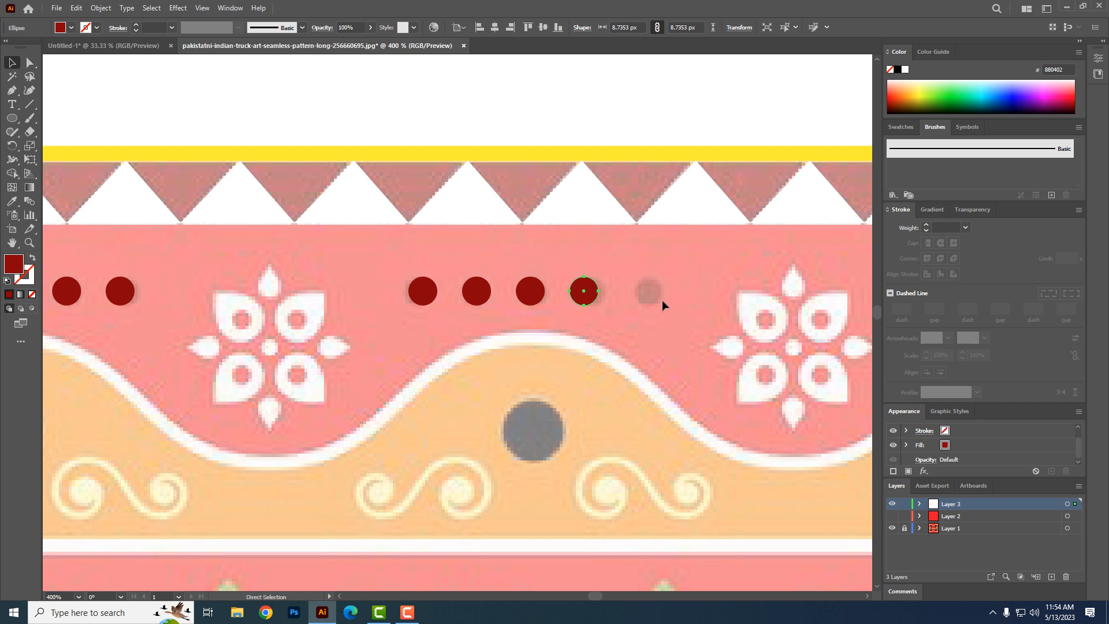
- Try placing circle copies individually on the second, third and fourth dots, and undo these copies
drag(424, 292, 478, 296)
drag(478, 295, 594, 305)
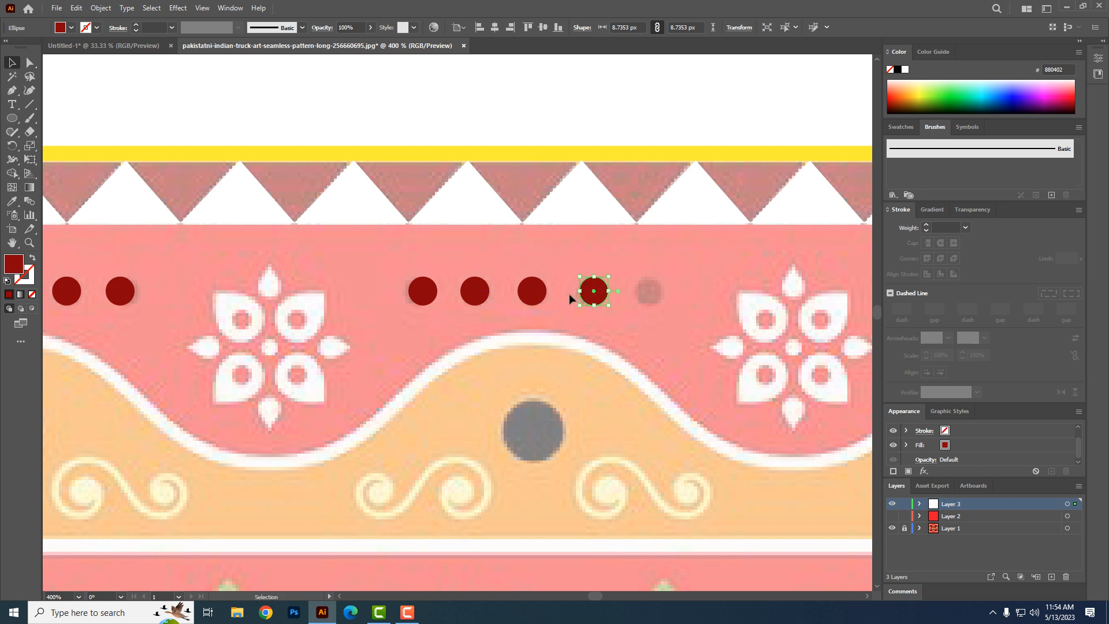
key(ctrl+z)
key(ctrl+z)
key(ctrl+z)
- Copy the dark red circle onto the second dot and repeat the copy three times at equal spacing to complete five dots
drag(427, 295, 477, 298)
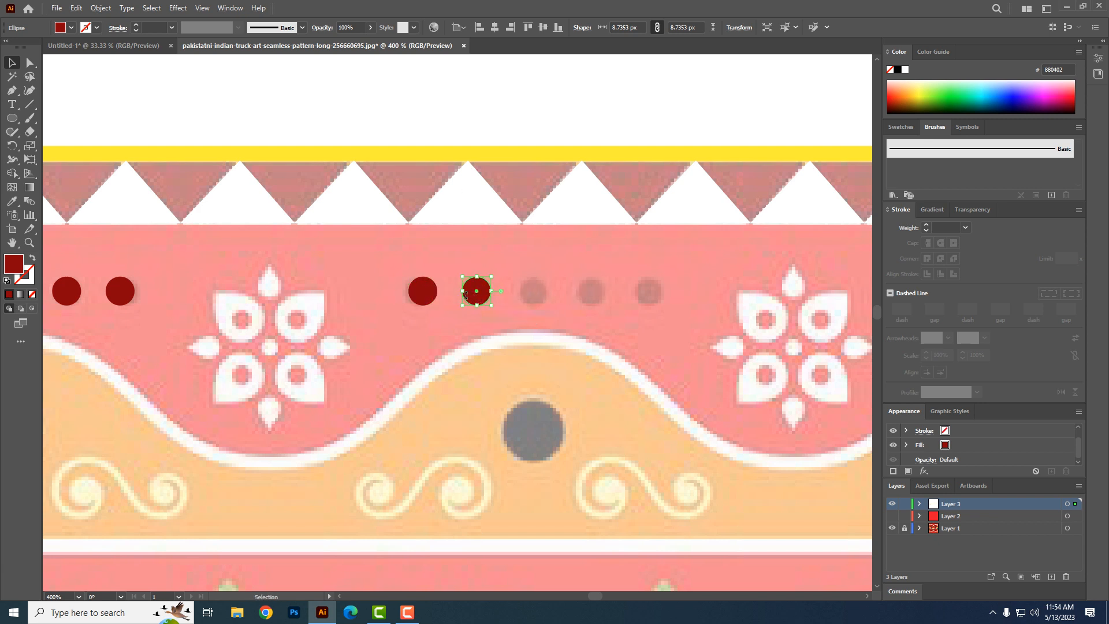
key(ctrl+d)
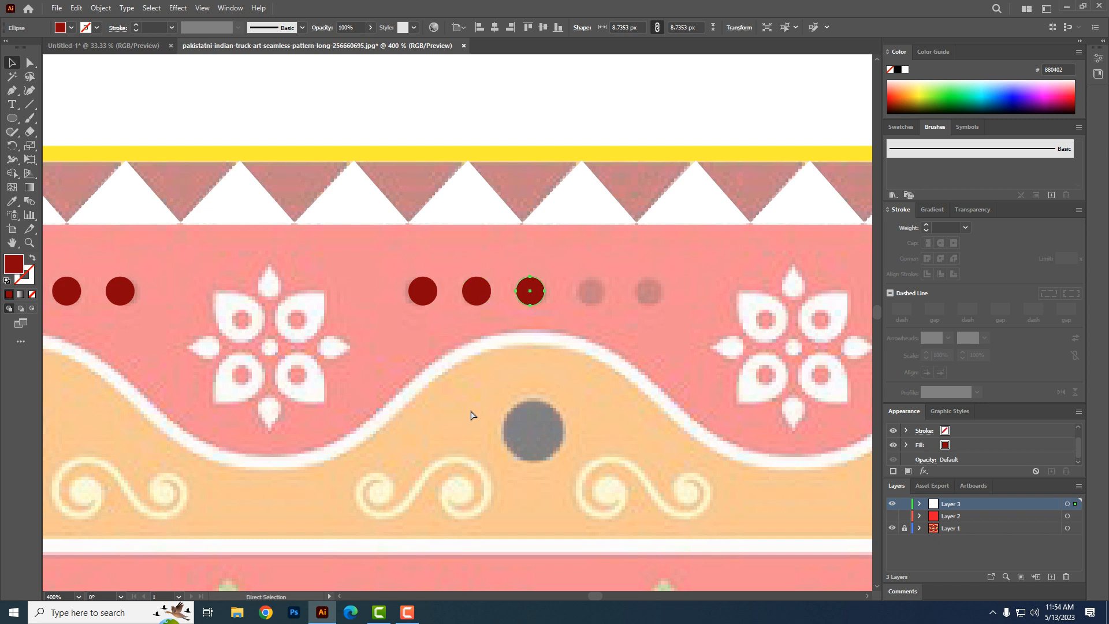
key(ctrl+d)
key(ctrl+d)
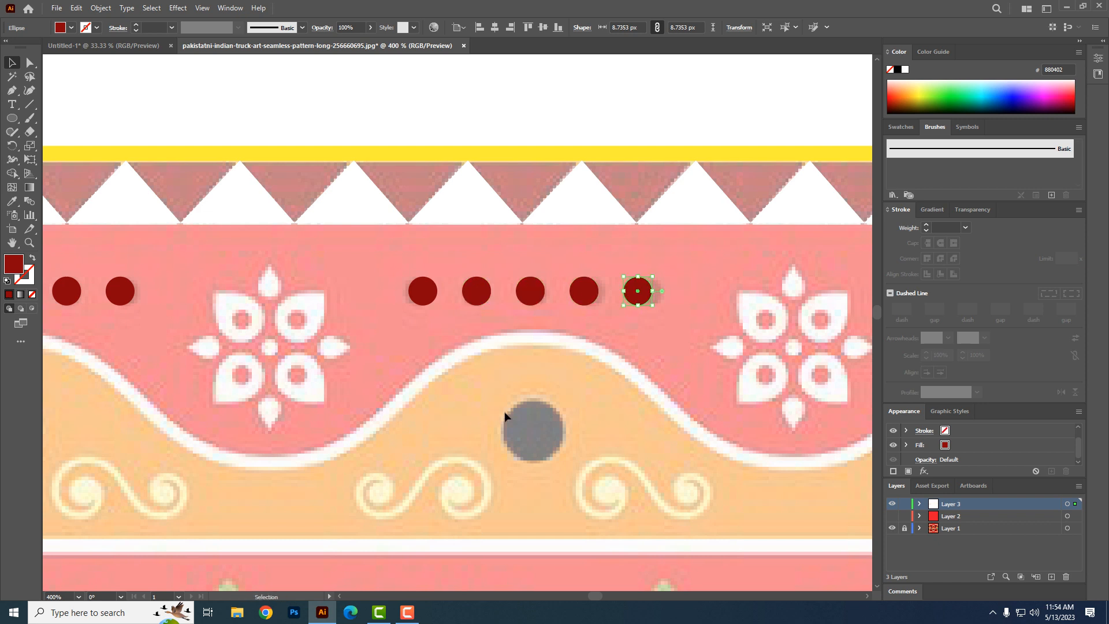
- Select the group of five dark red circles and copy it onto the next group of dots past the second white flower
drag(661, 420, 496, 423)
scroll(553, 387, down, 1)
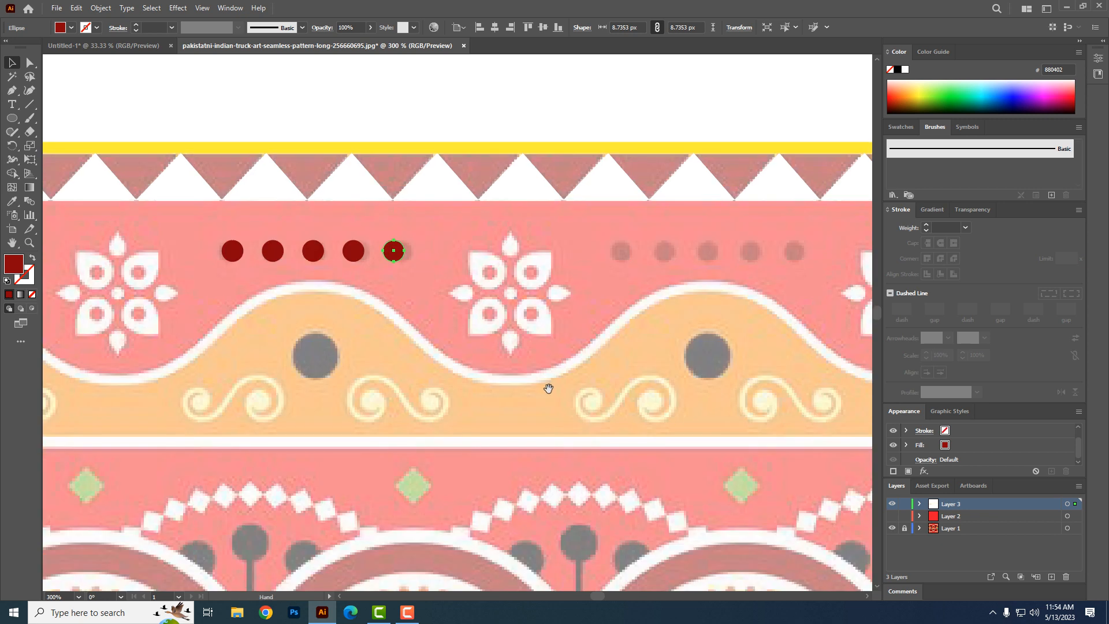
drag(550, 387, 489, 484)
key(ctrl+a)
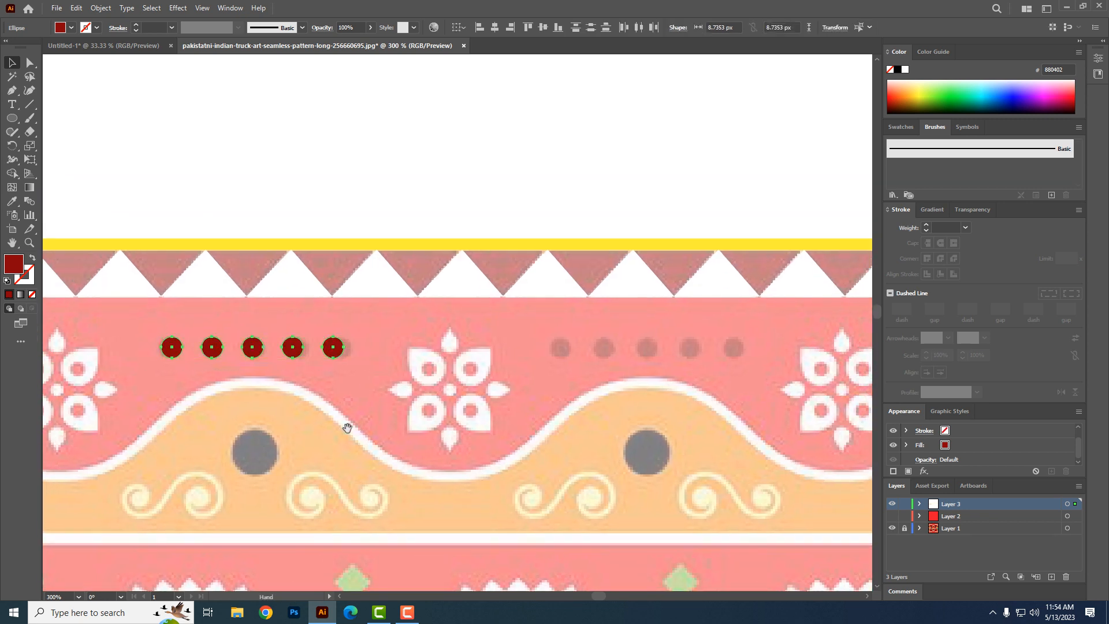
drag(349, 422, 213, 505)
drag(203, 436, 600, 453)
key(ctrl+z)
drag(252, 441, 640, 459)
- Repeat the five-circle group copy twice at the same spacing, up to the pattern's right edge
drag(679, 530, 267, 483)
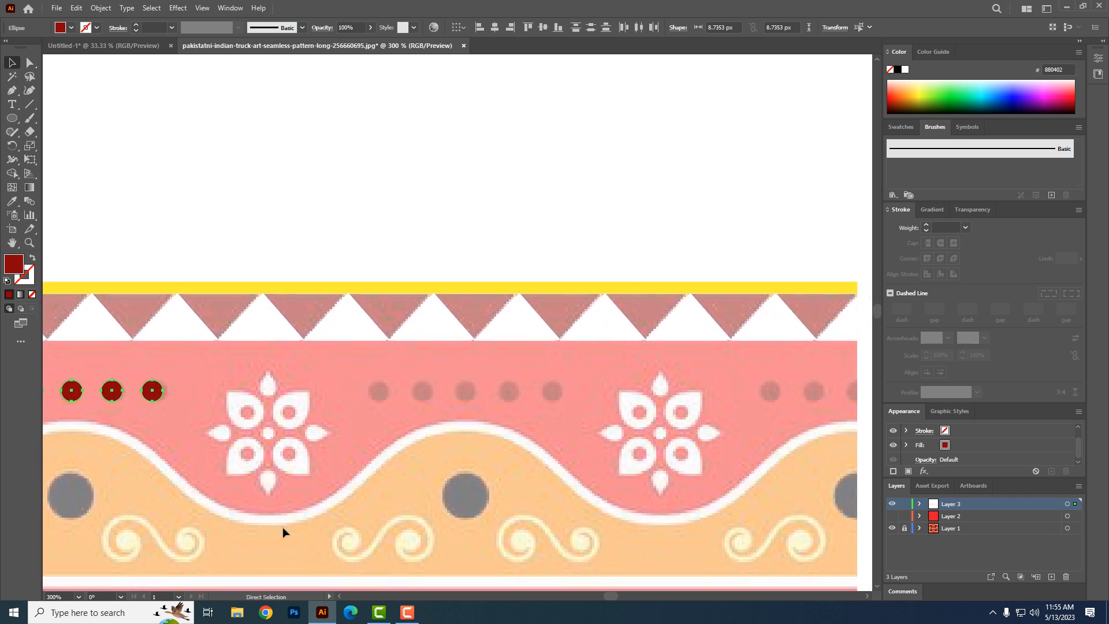
key(ctrl+d)
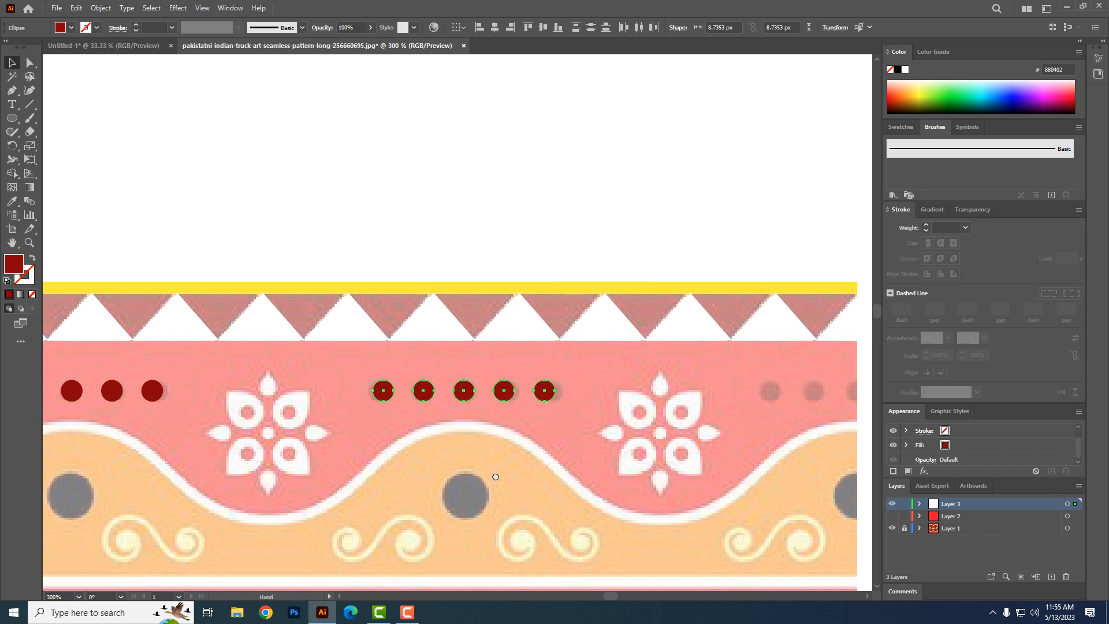
drag(495, 477, 321, 476)
key(ctrl+d)
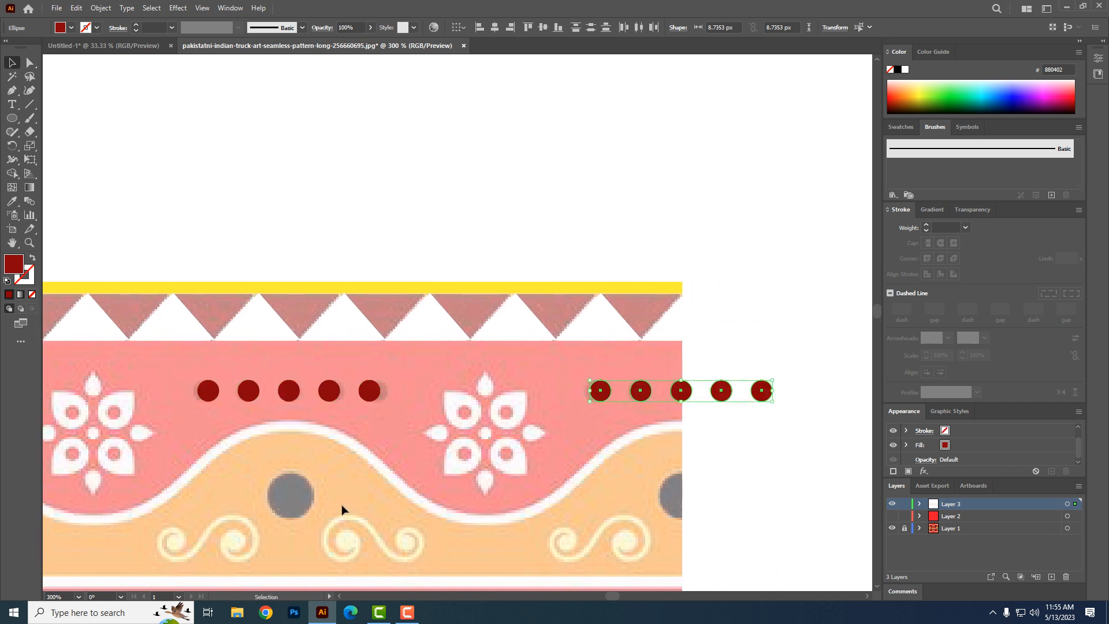
- Delete only the two dark red circles lying completely outside the pattern's right edge, keeping the adjacent triangle
drag(814, 333, 698, 448)
key(Delete)
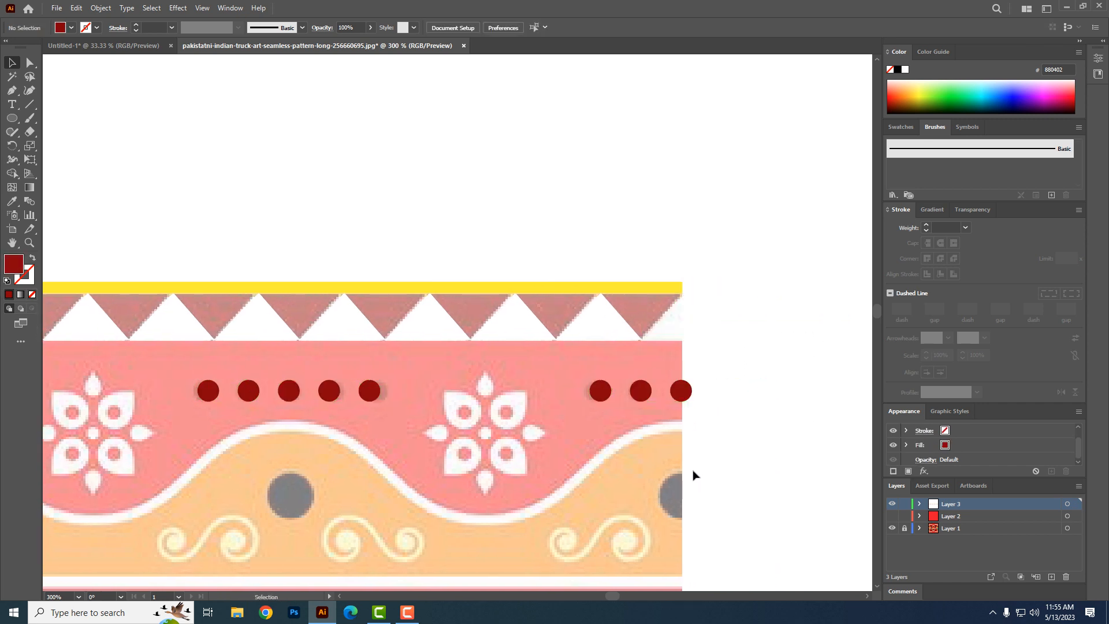
key(ctrl+z)
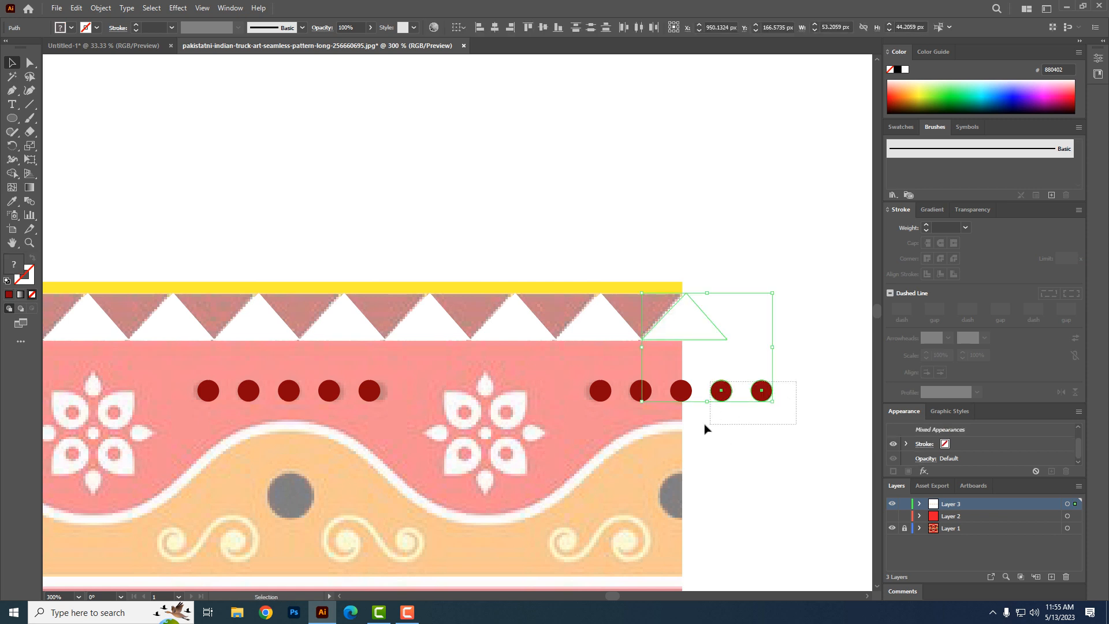
key(Delete)
- Draw a dark red circle about 14.4 px wide over the upper-left large petal of the first white flower
drag(394, 459, 577, 390)
drag(247, 416, 537, 445)
drag(334, 341, 664, 399)
drag(405, 378, 742, 346)
drag(326, 319, 299, 266)
ctrl+click(451, 370)
drag(470, 366, 468, 362)
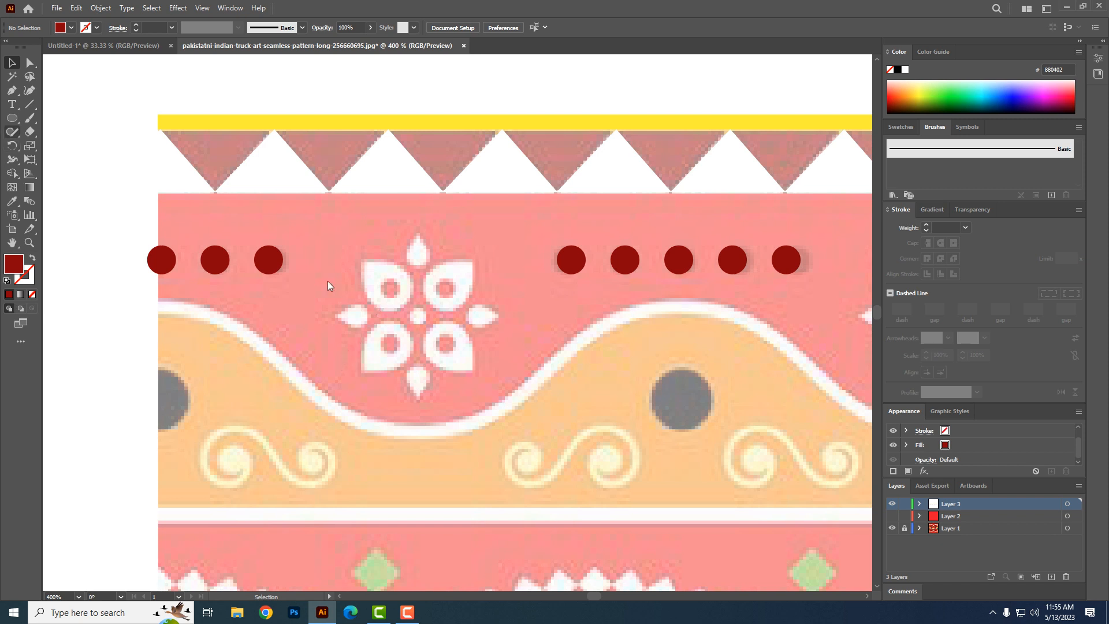
click(13, 121)
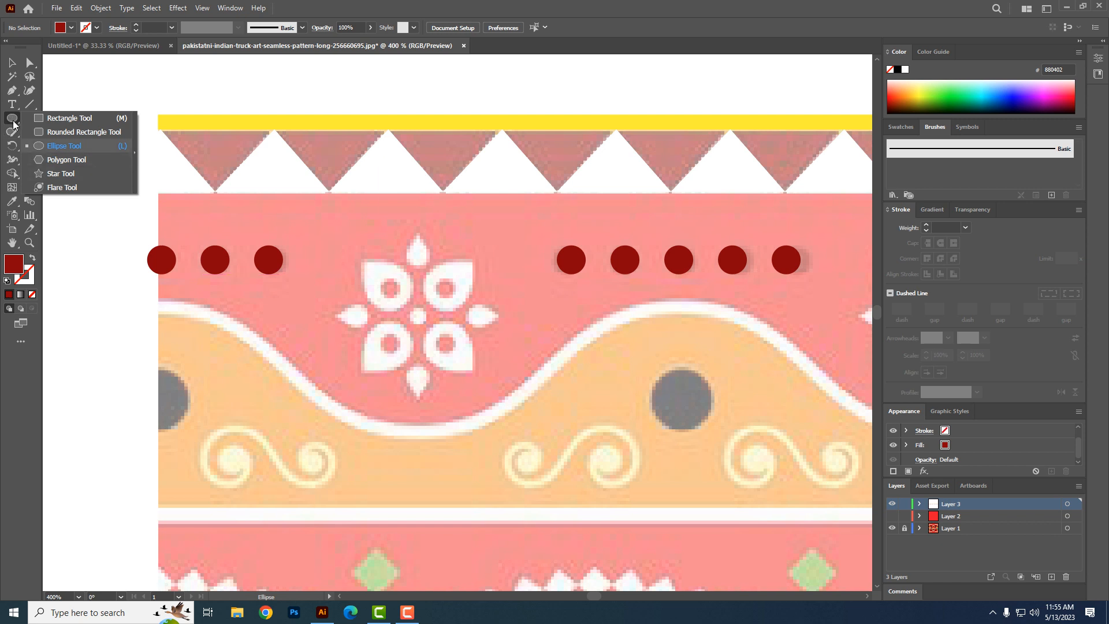
drag(369, 266, 407, 314)
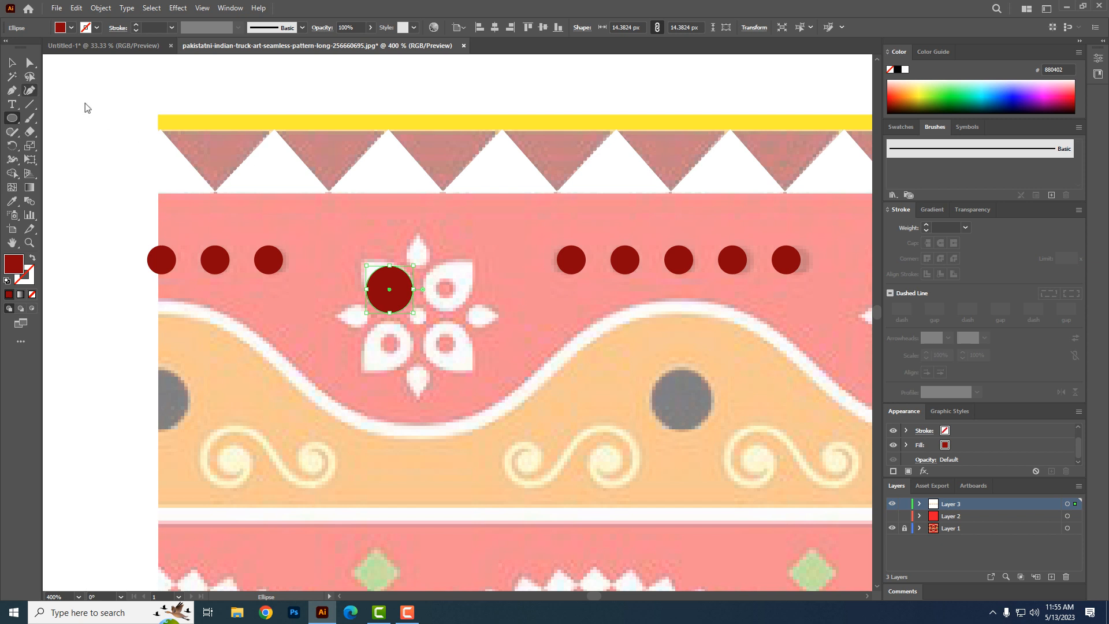
- Rotate the petal circle so that one of its anchor points faces the petal's upper-left tip
key(ctrl+space)
ctrl+click(422, 264)
ctrl+click(437, 320)
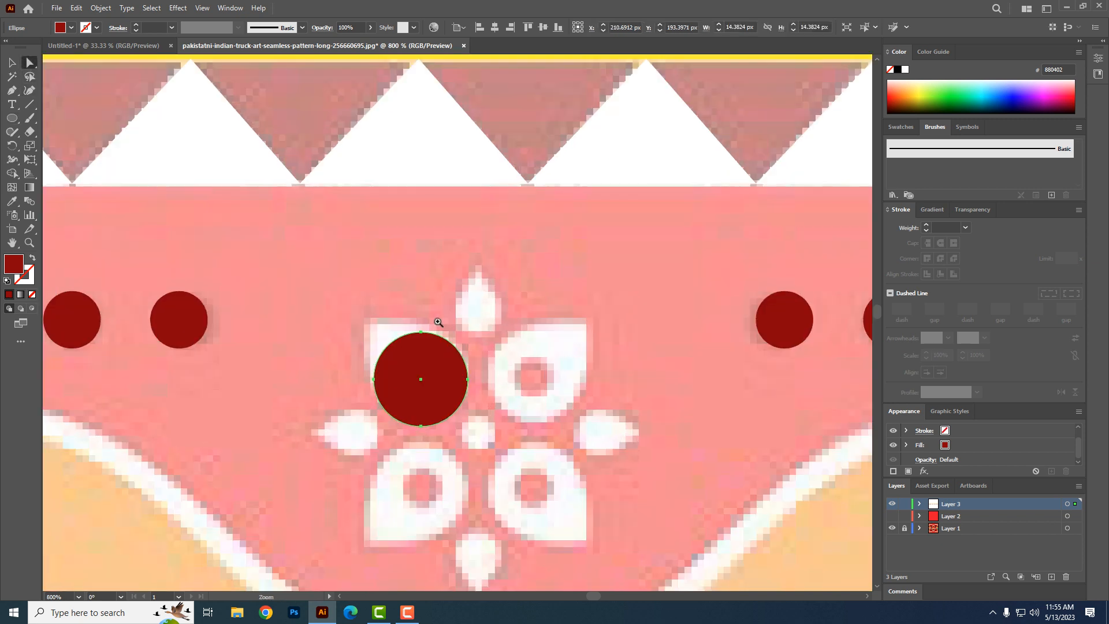
ctrl+click(437, 321)
drag(421, 360, 426, 333)
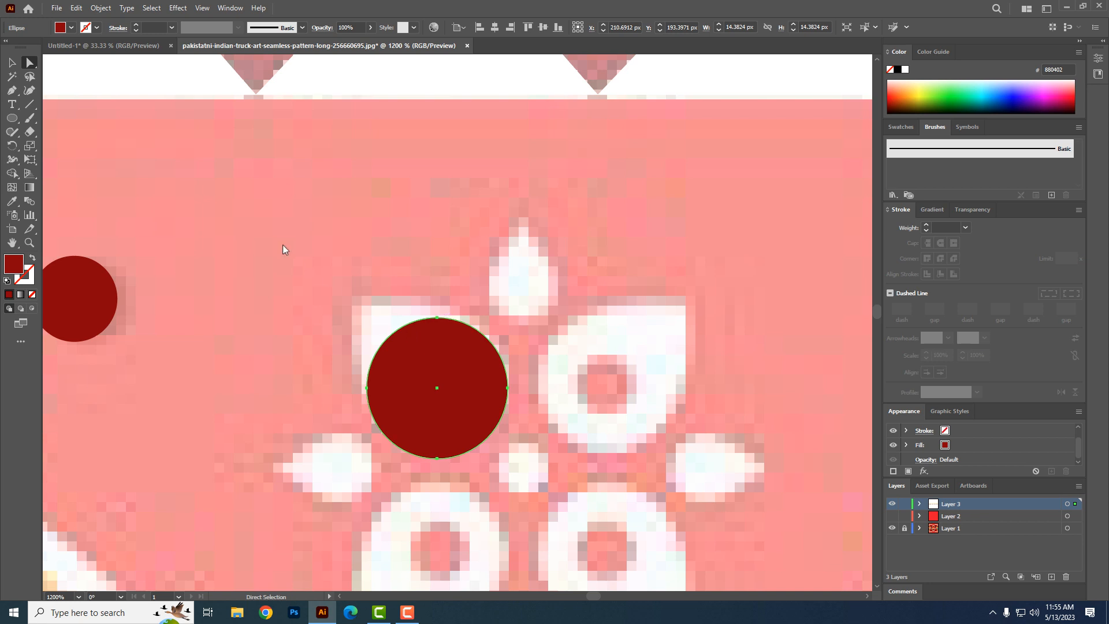
click(12, 62)
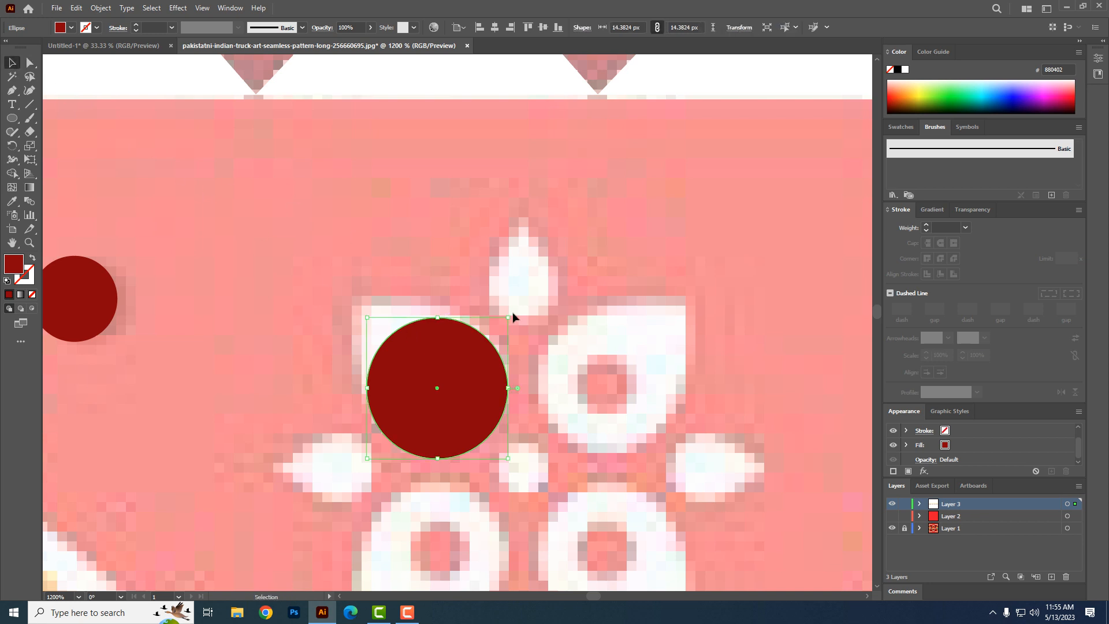
drag(512, 313, 467, 249)
drag(456, 283, 445, 279)
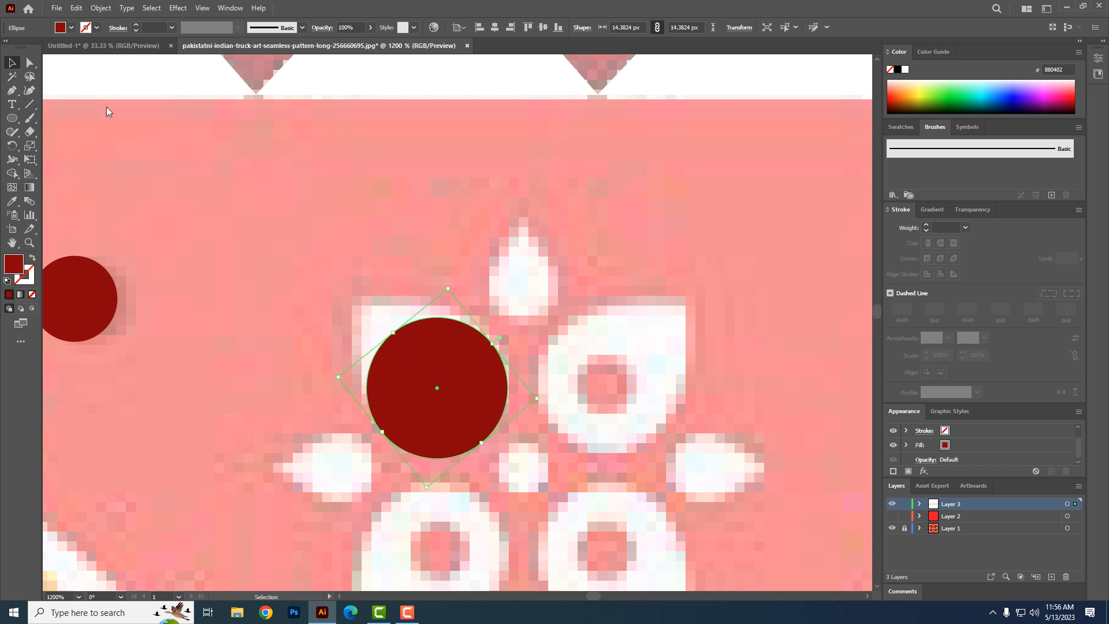
- Pull the circle's upper-left anchor point outward to the tip of the petal
click(30, 62)
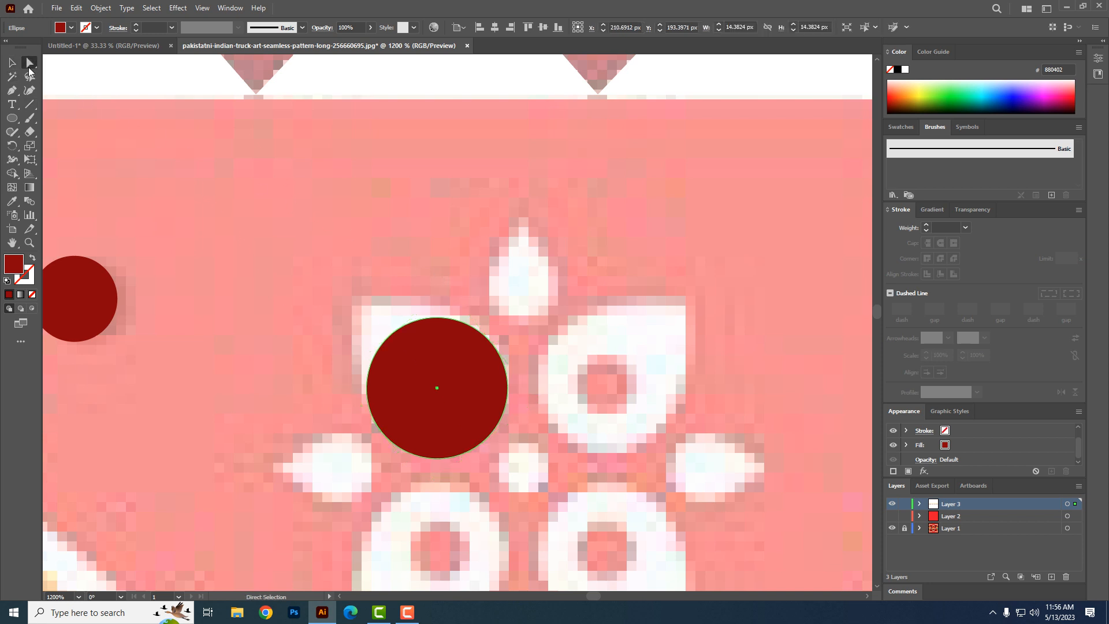
click(385, 325)
drag(385, 327, 362, 306)
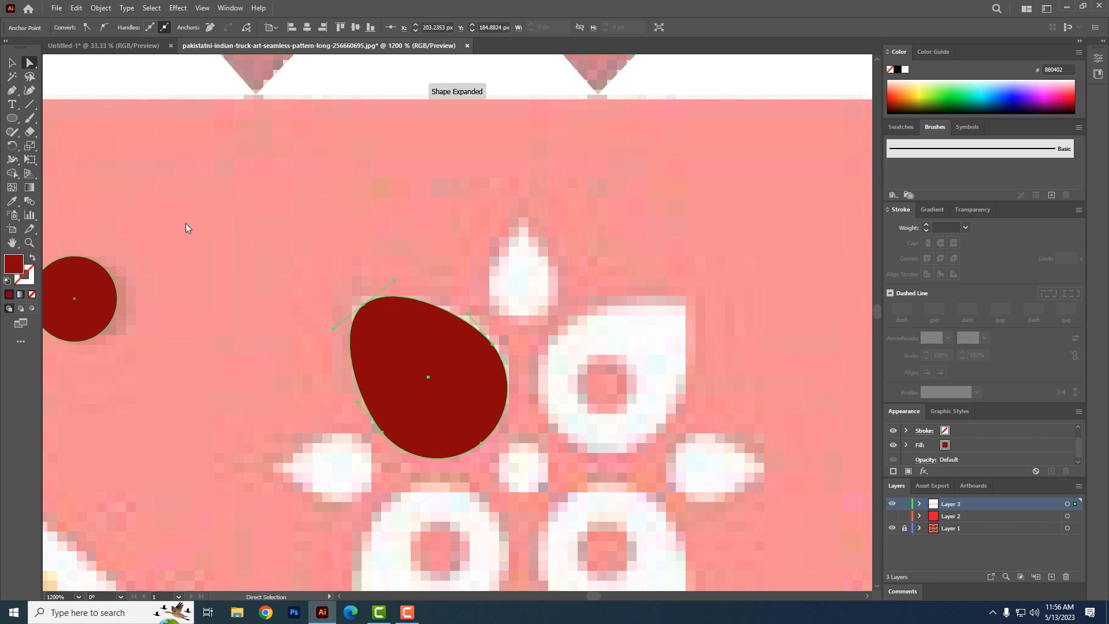
- Convert the petal's tip anchor into a sharp corner and stretch the shape slightly towards the reference tip
click(13, 93)
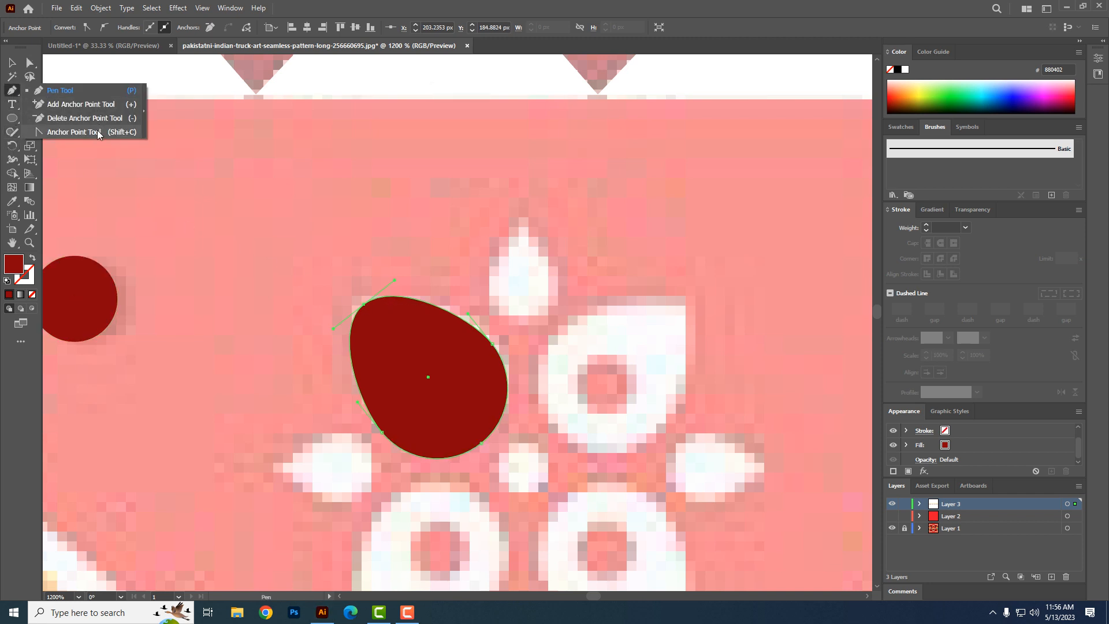
click(87, 132)
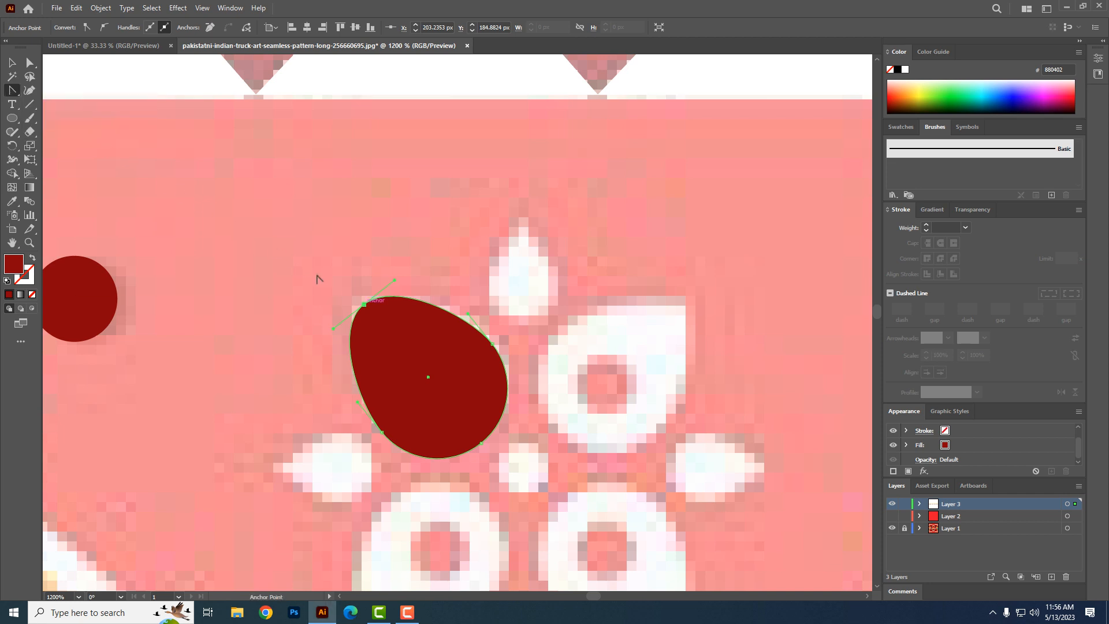
click(364, 304)
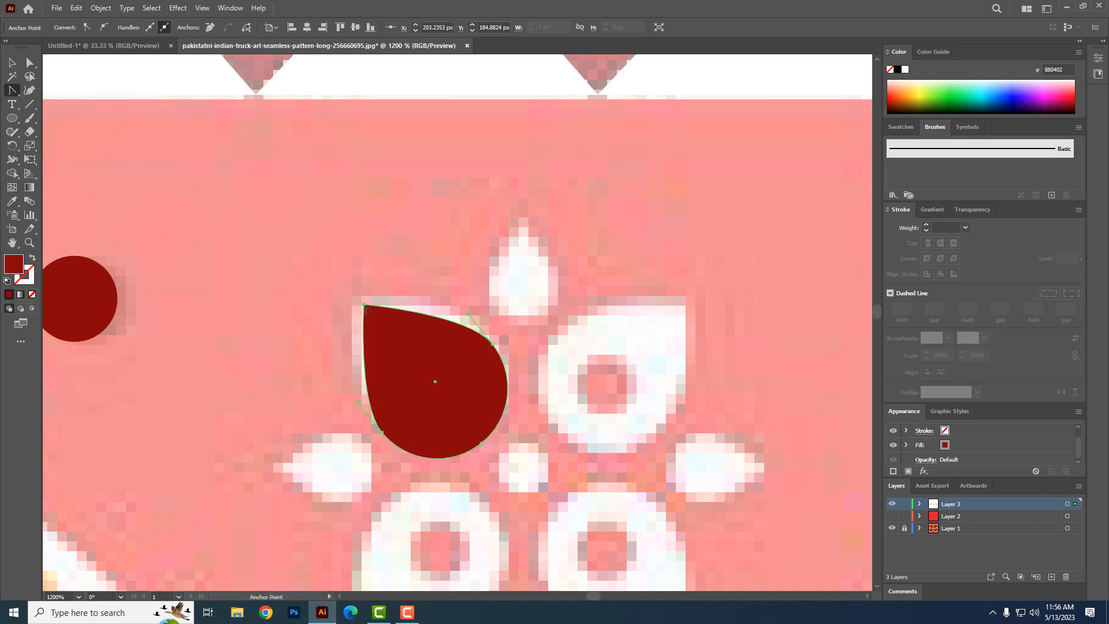
click(12, 64)
drag(367, 302, 364, 298)
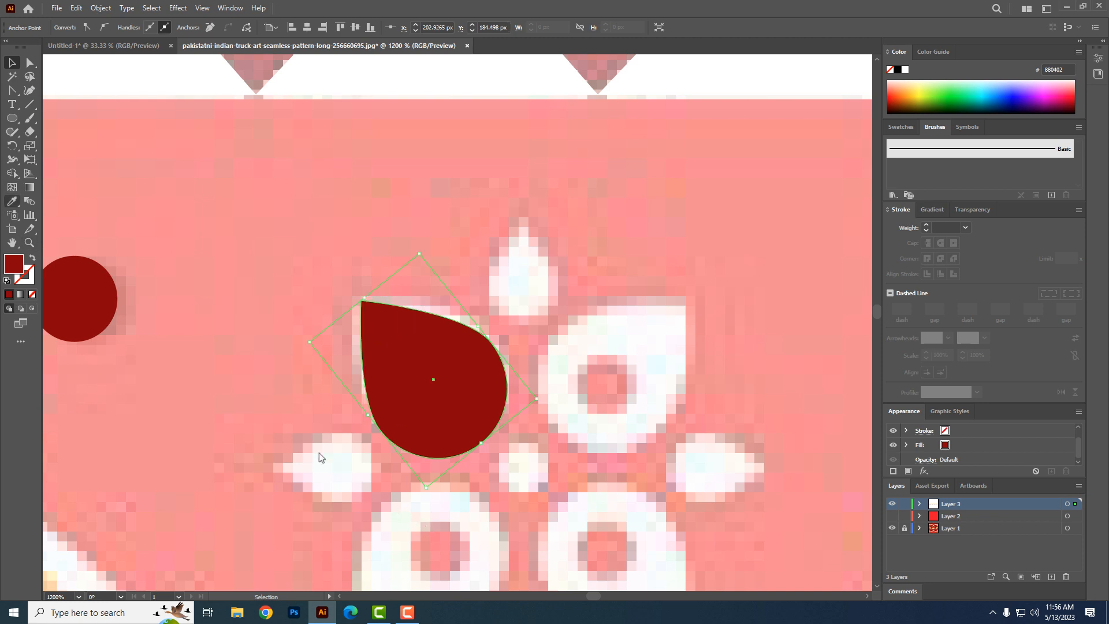
- Swap the petal's fill and stroke colours and draw a circle about 5.1 px wide over the petal's inner hole
click(32, 257)
key(l)
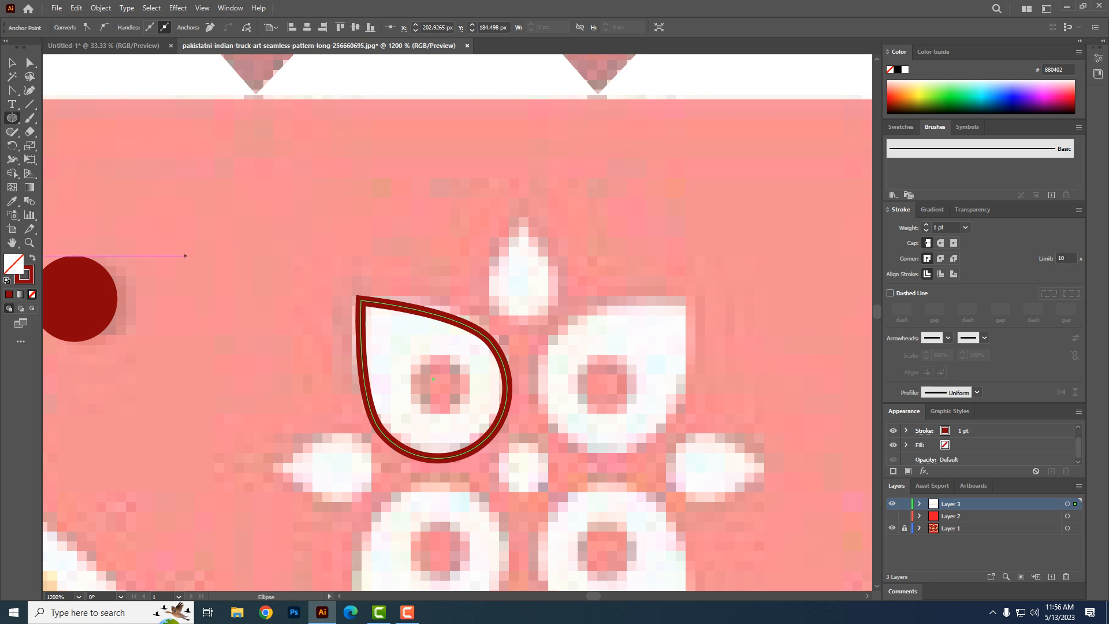
drag(414, 359, 466, 409)
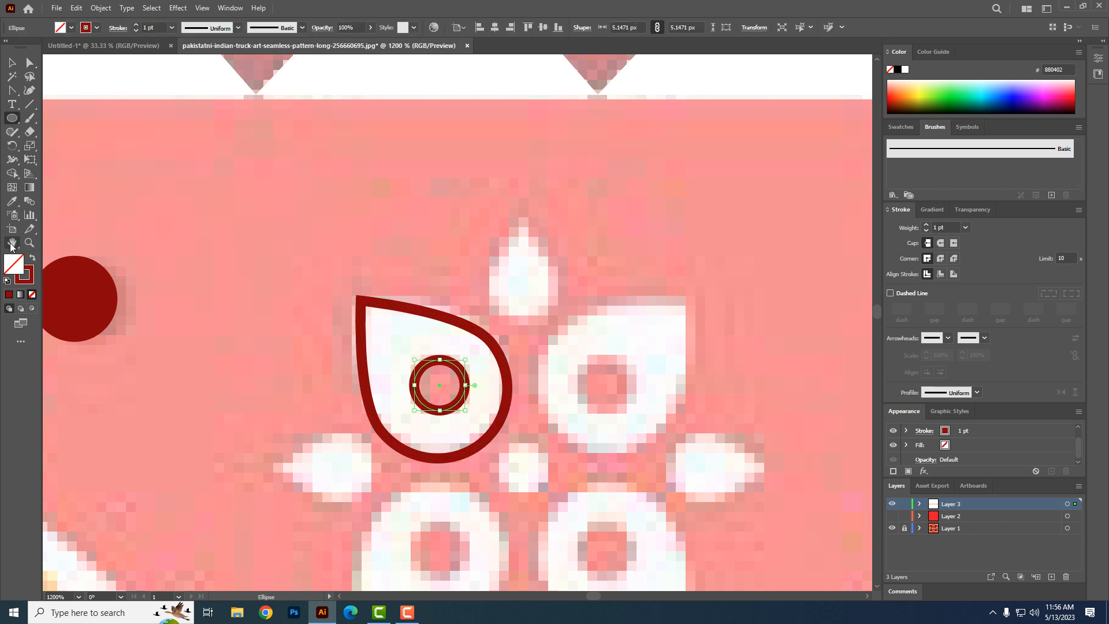
- Swap the petal and inner circle back to dark red fill and cut out the circle with Shape Builder
click(12, 63)
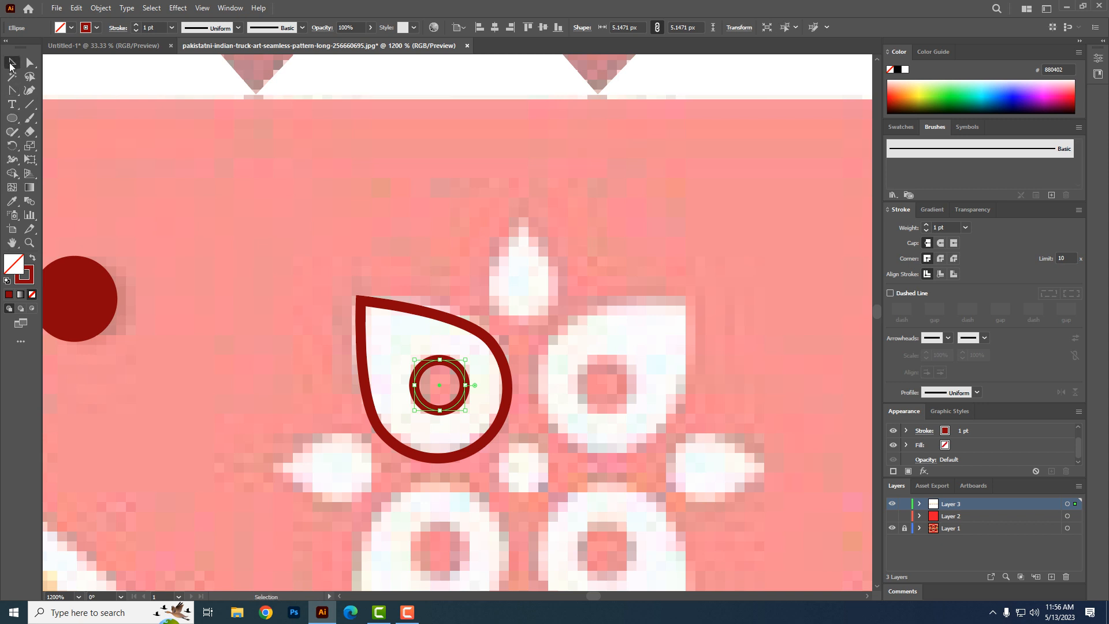
drag(501, 326, 413, 419)
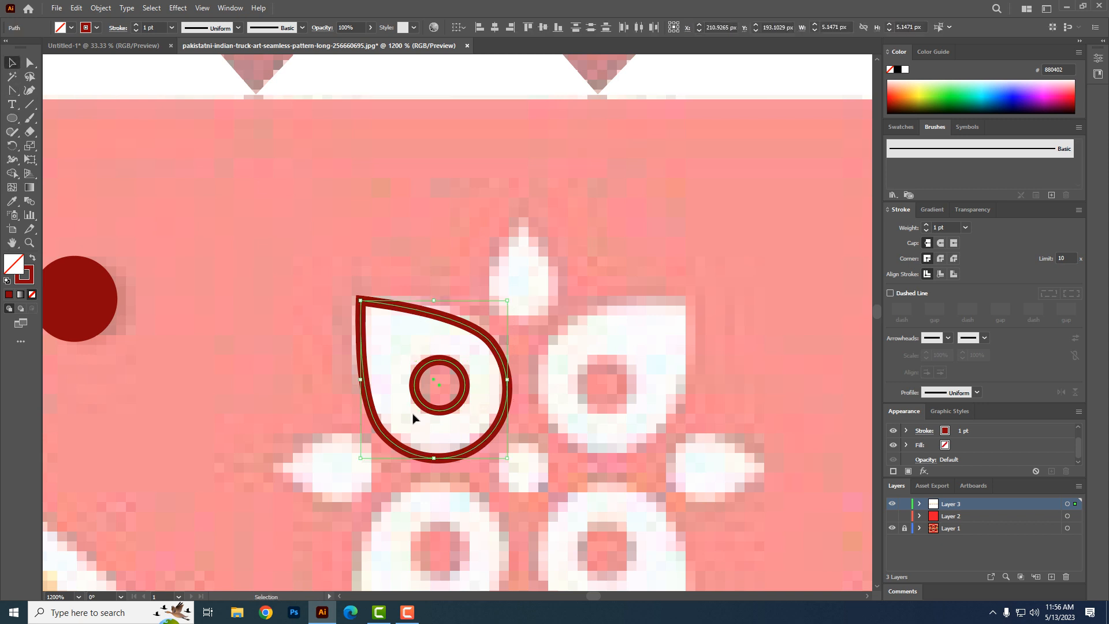
click(31, 260)
click(12, 174)
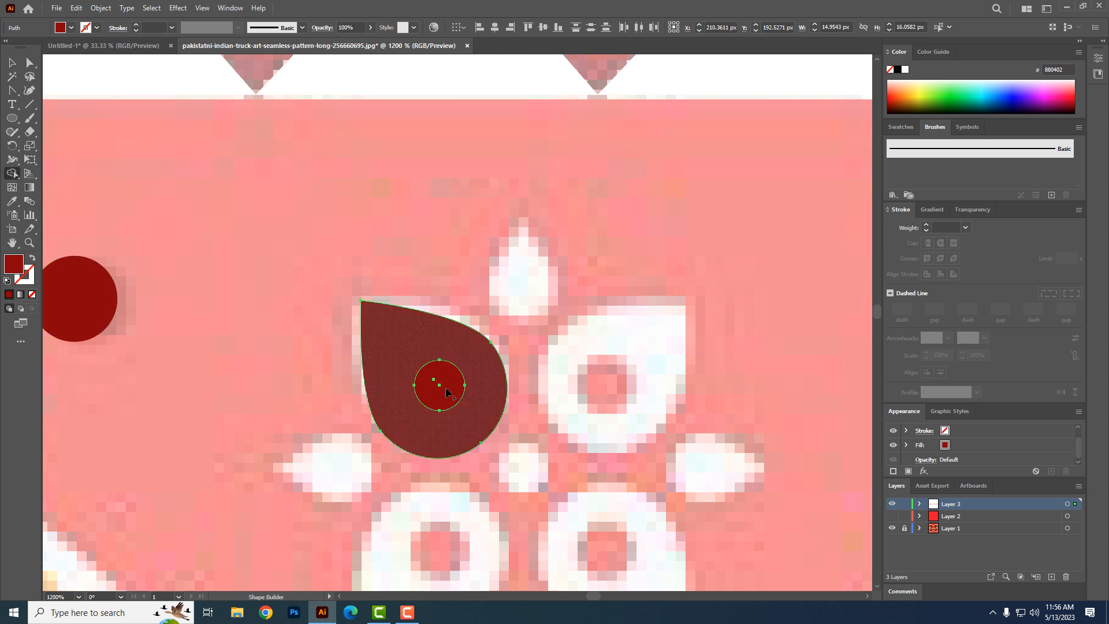
alt+click(446, 393)
click(12, 62)
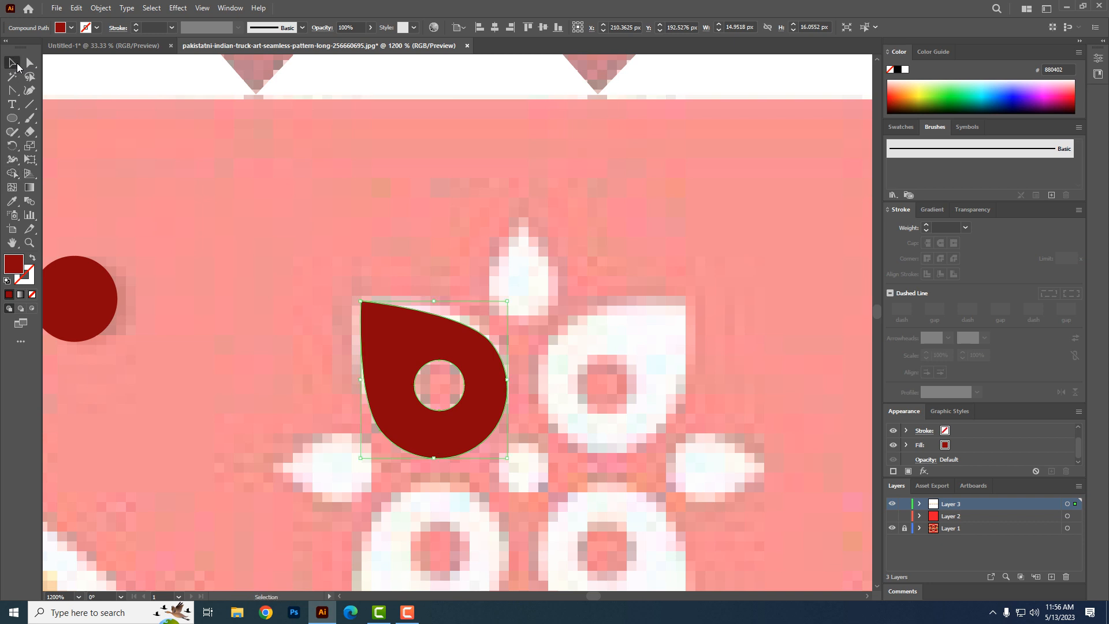
drag(406, 458, 368, 396)
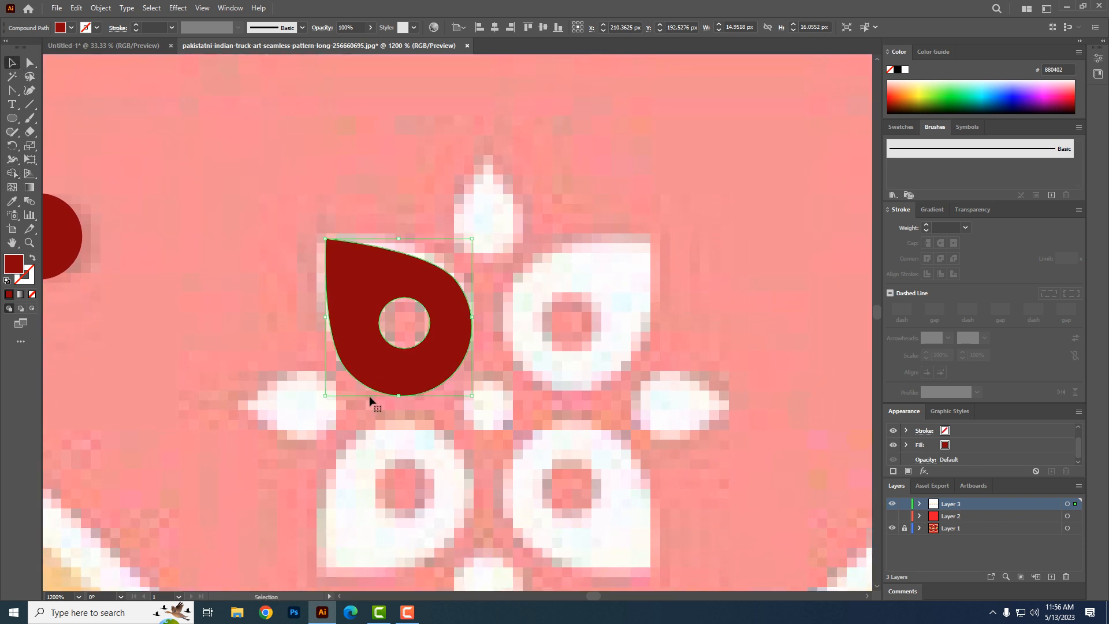
drag(425, 445, 383, 409)
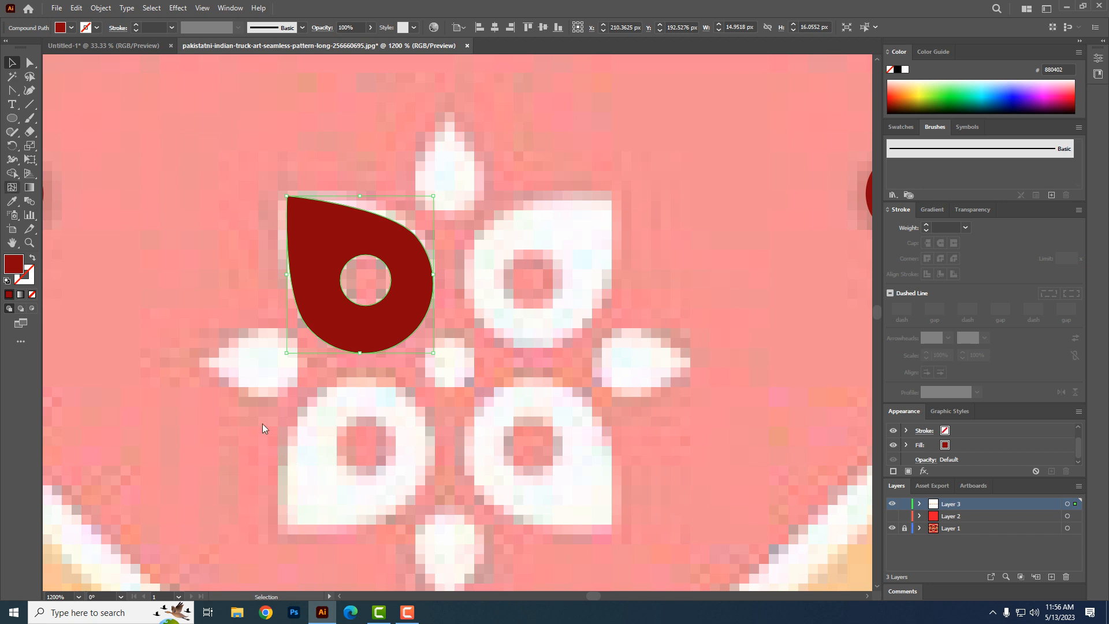
- Reflect a copy of the dark red petal across the vertical axis
click(12, 147)
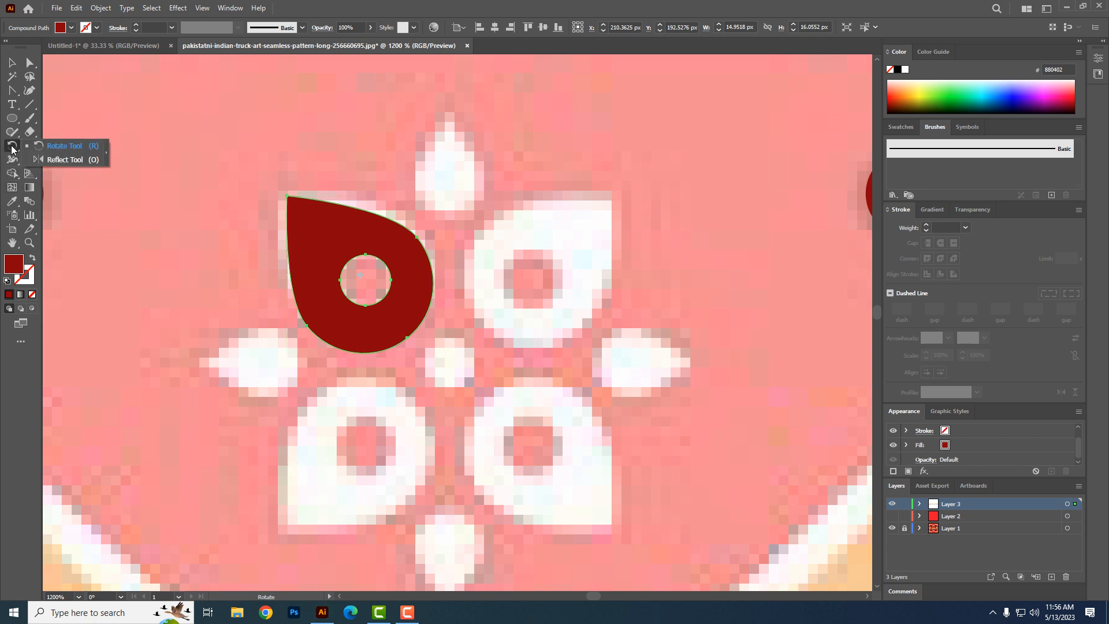
click(52, 160)
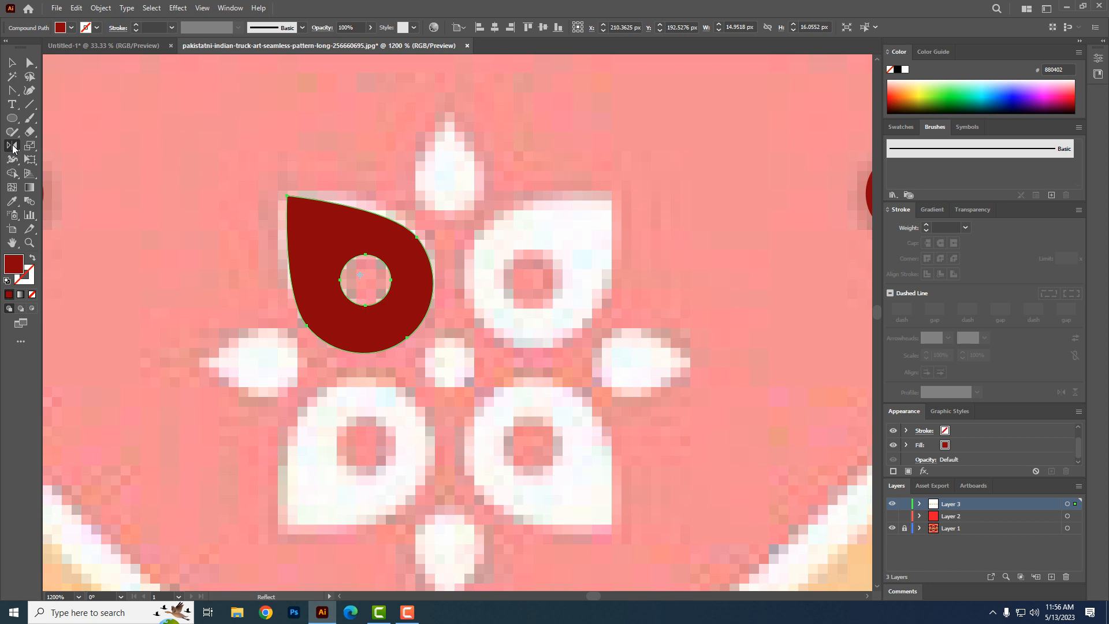
right_click(335, 234)
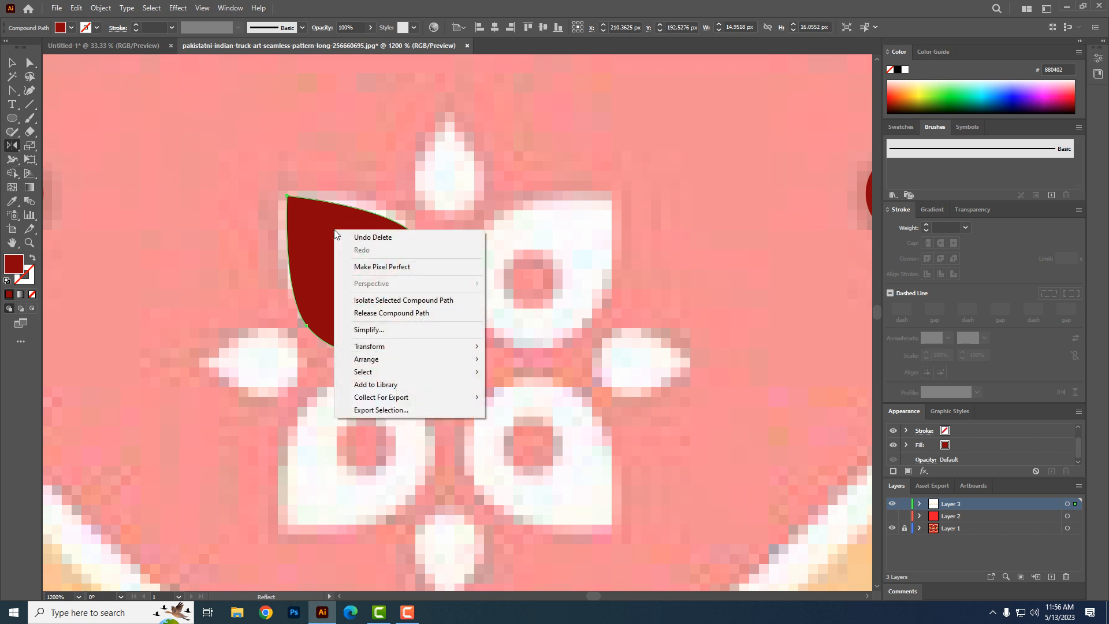
mouse_move(386, 346)
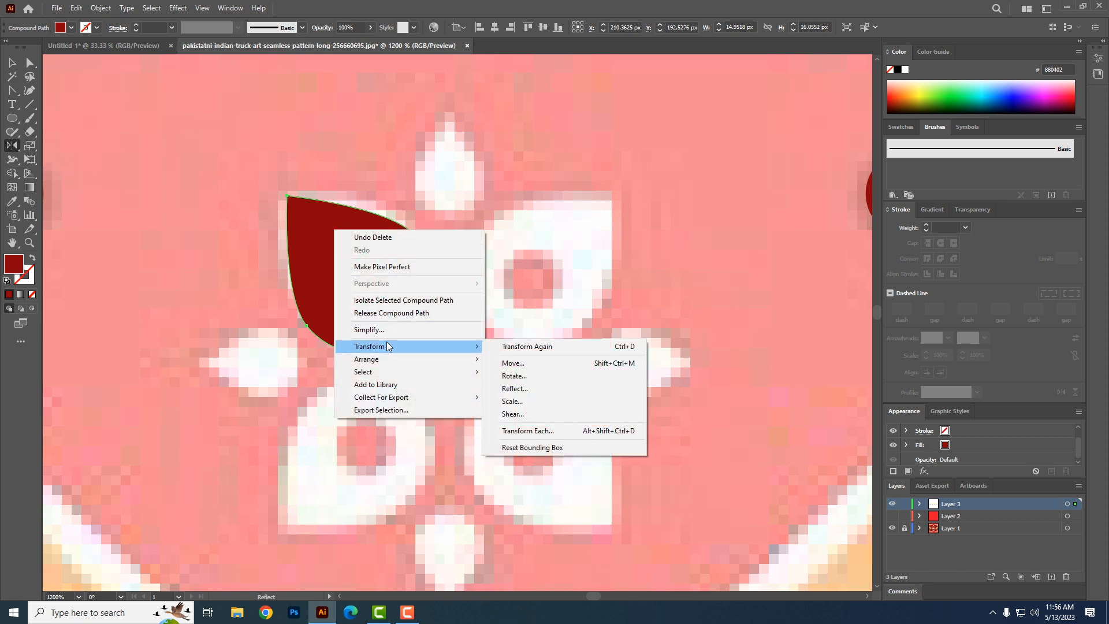
click(511, 3)
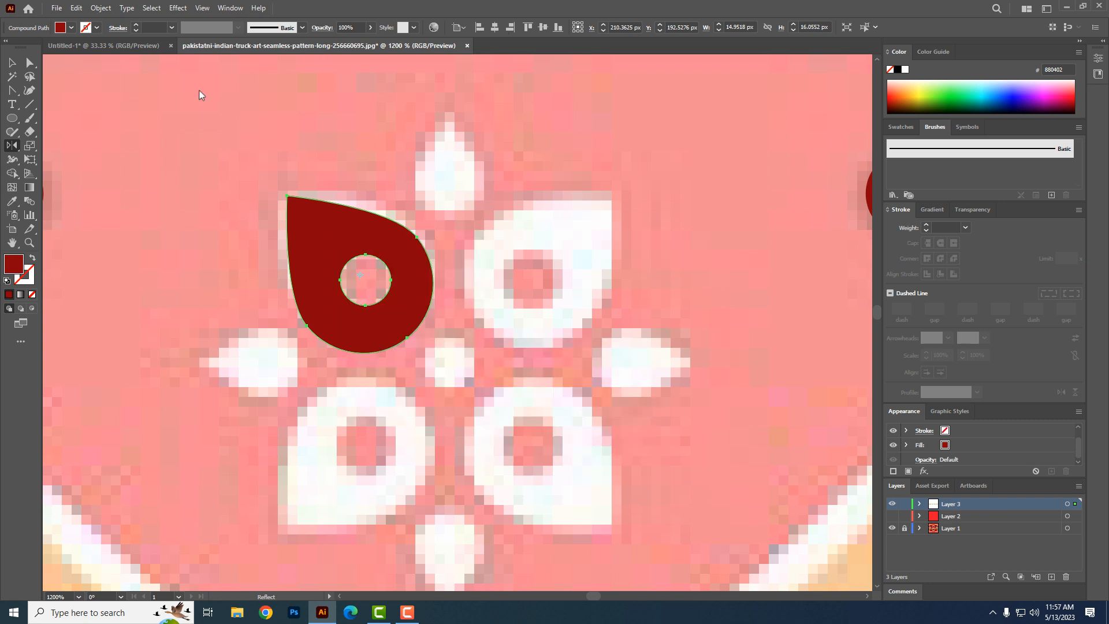
double_click(12, 148)
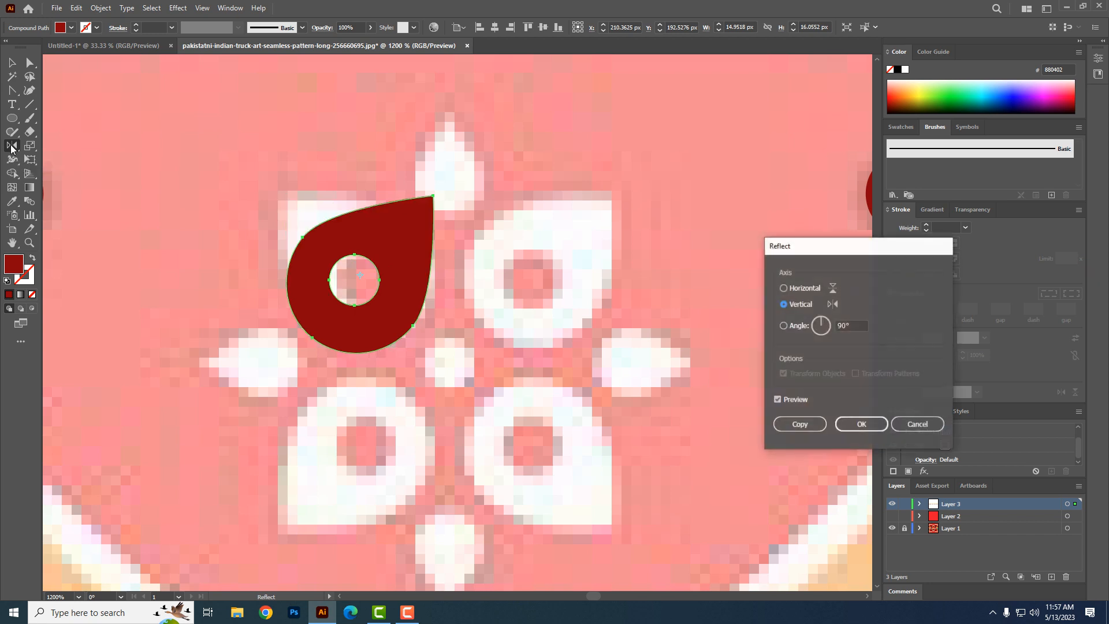
click(793, 404)
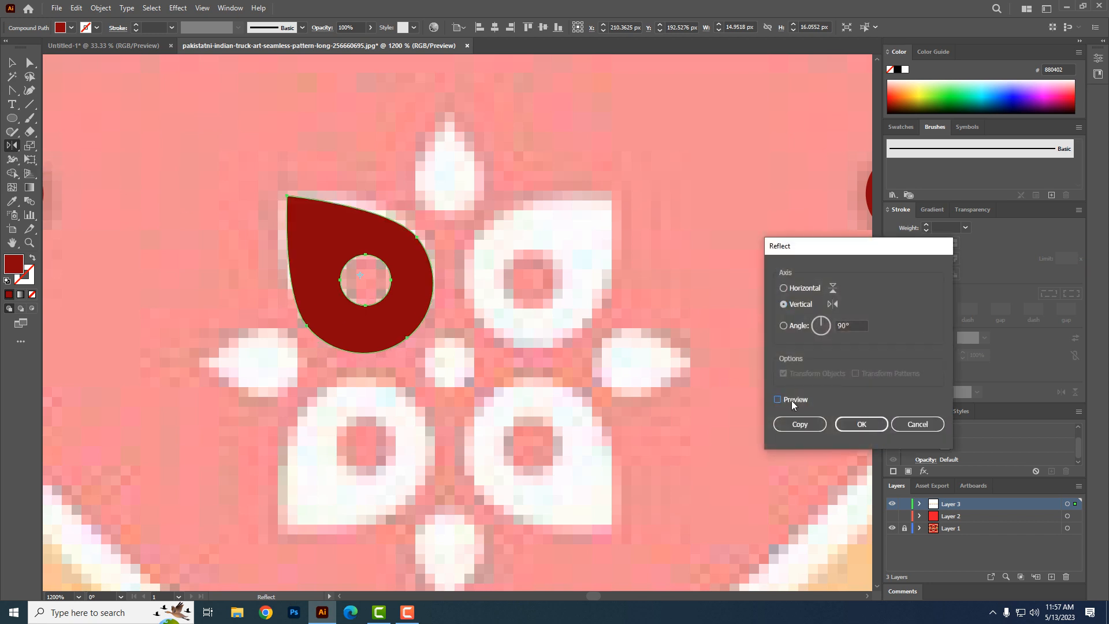
click(792, 404)
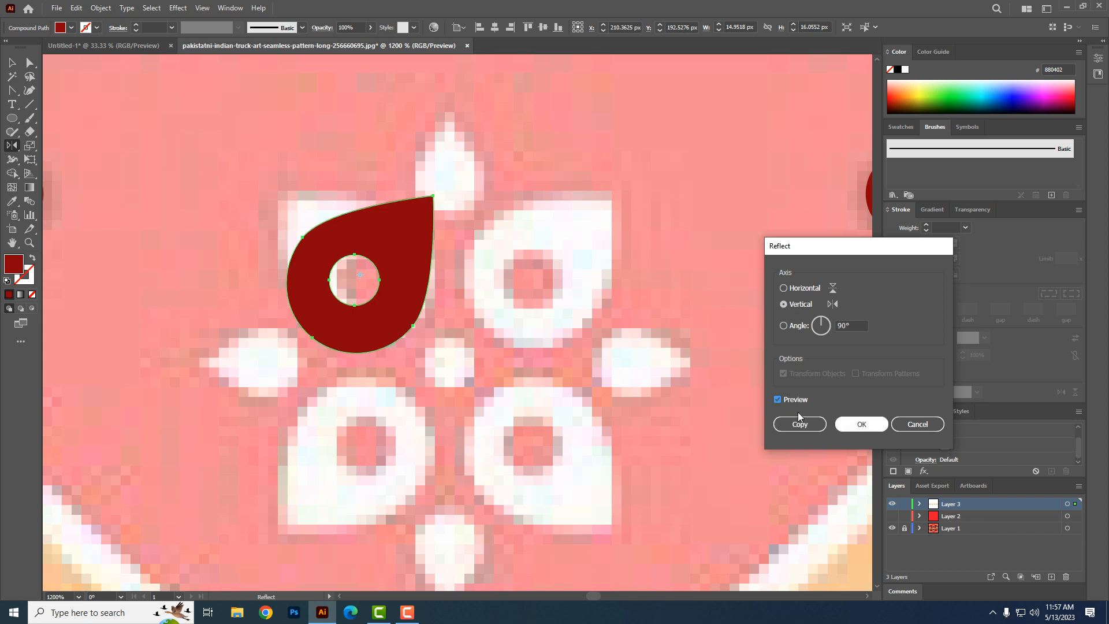
click(799, 424)
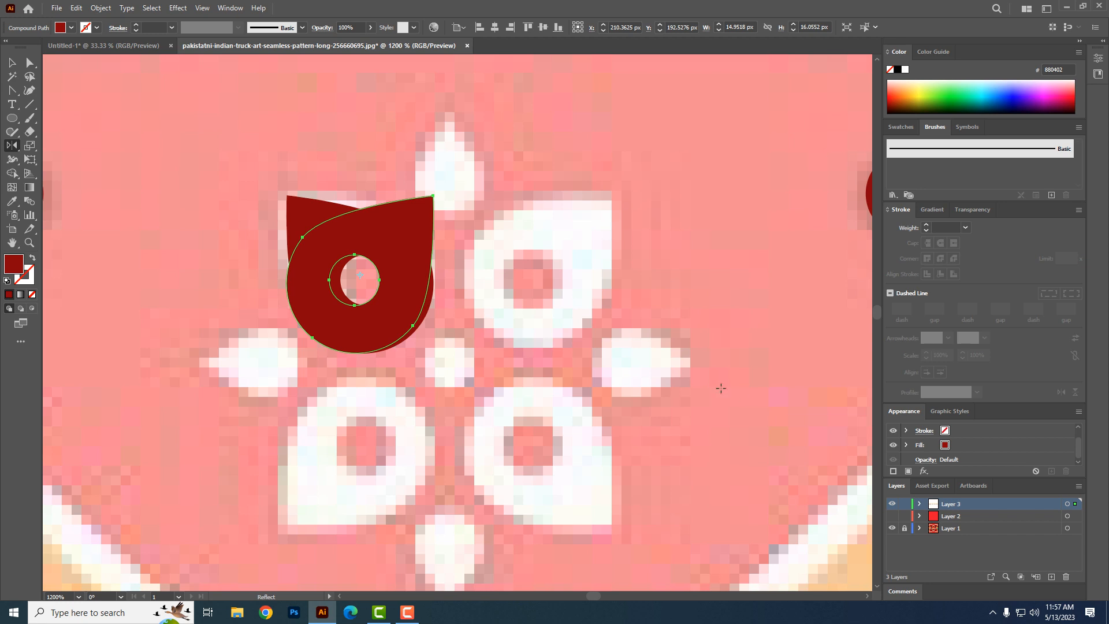
- Nudge the mirrored petal 18 px to the right onto the upper-right reference petal
click(10, 65)
key(shift+Right)
key(shift+Right)
key(Left)
key(Left)
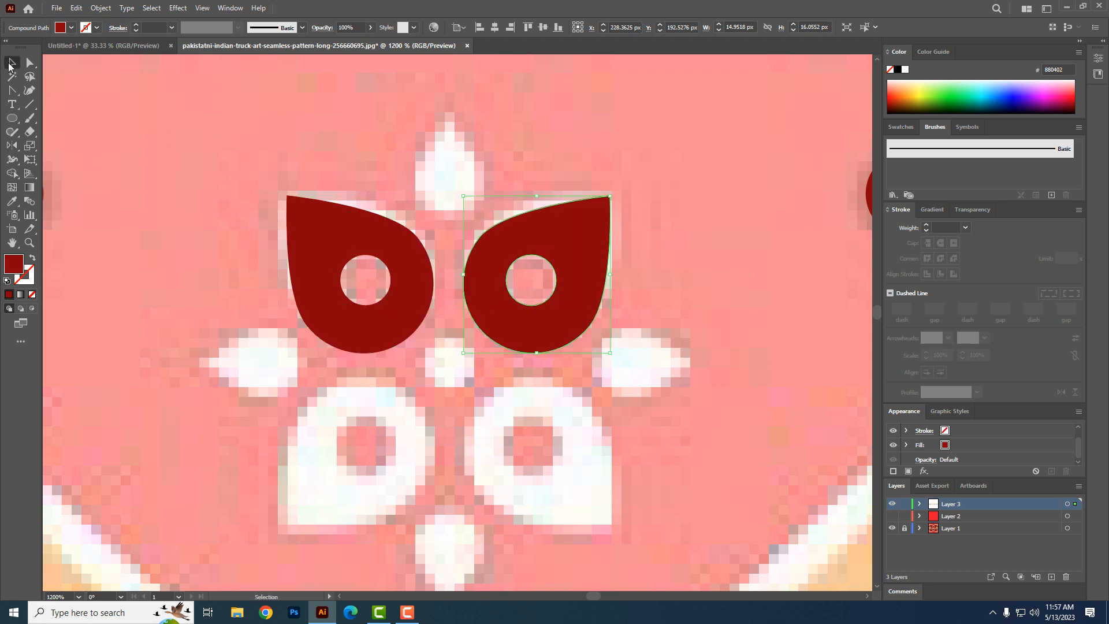
- Reflect a copy of both large petals across the horizontal axis and move it down onto the two lower reference petals
drag(265, 172, 606, 344)
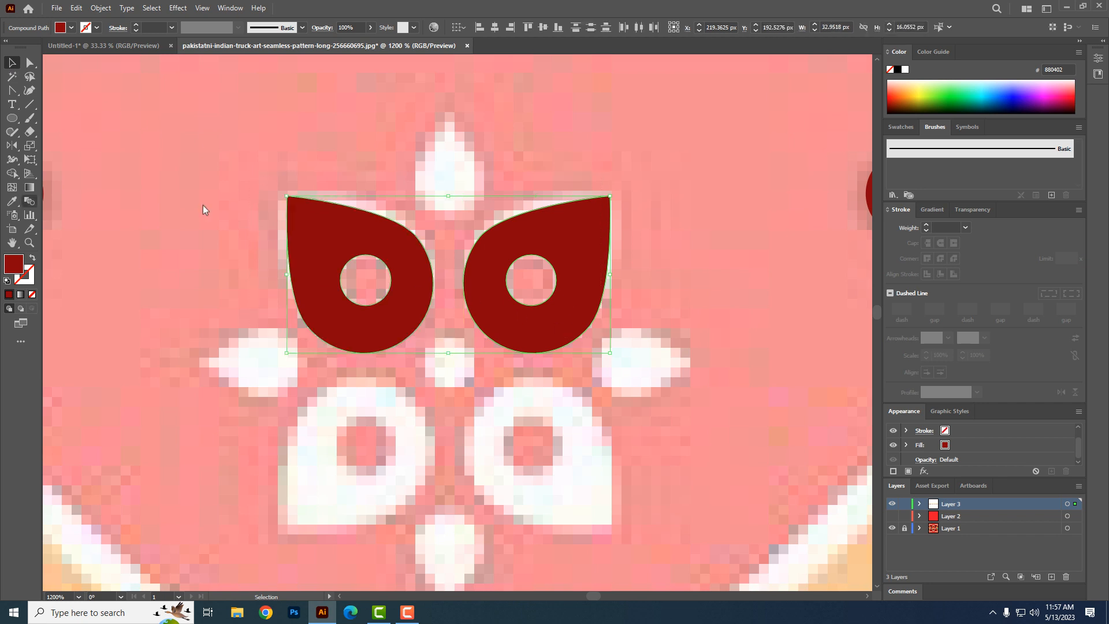
double_click(12, 144)
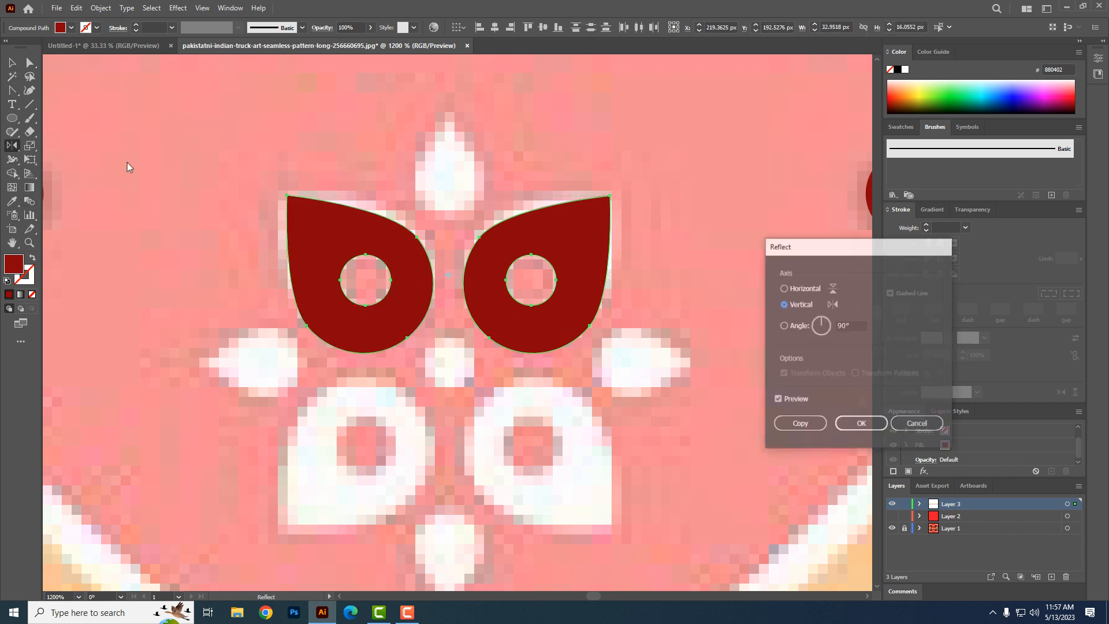
click(808, 291)
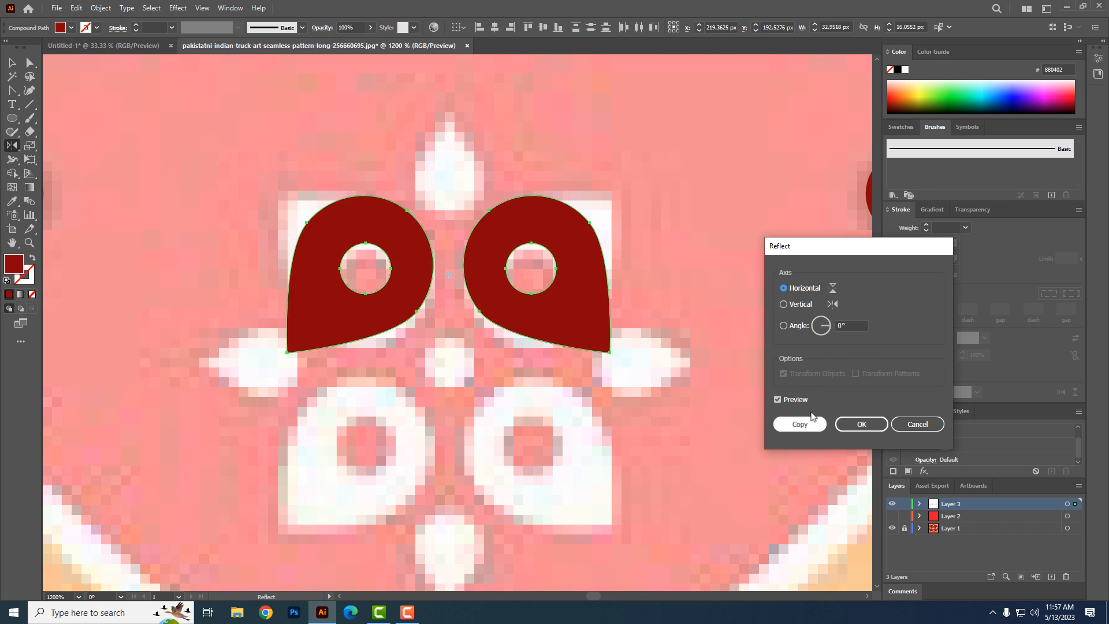
click(805, 423)
click(10, 67)
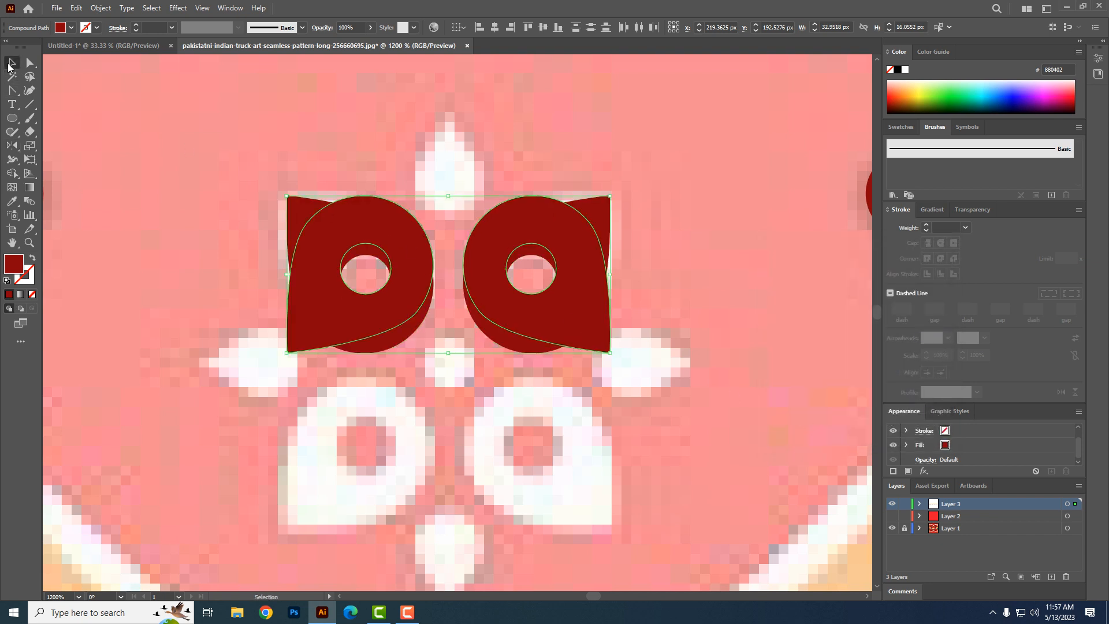
key(shift+Down)
key(shift+Down)
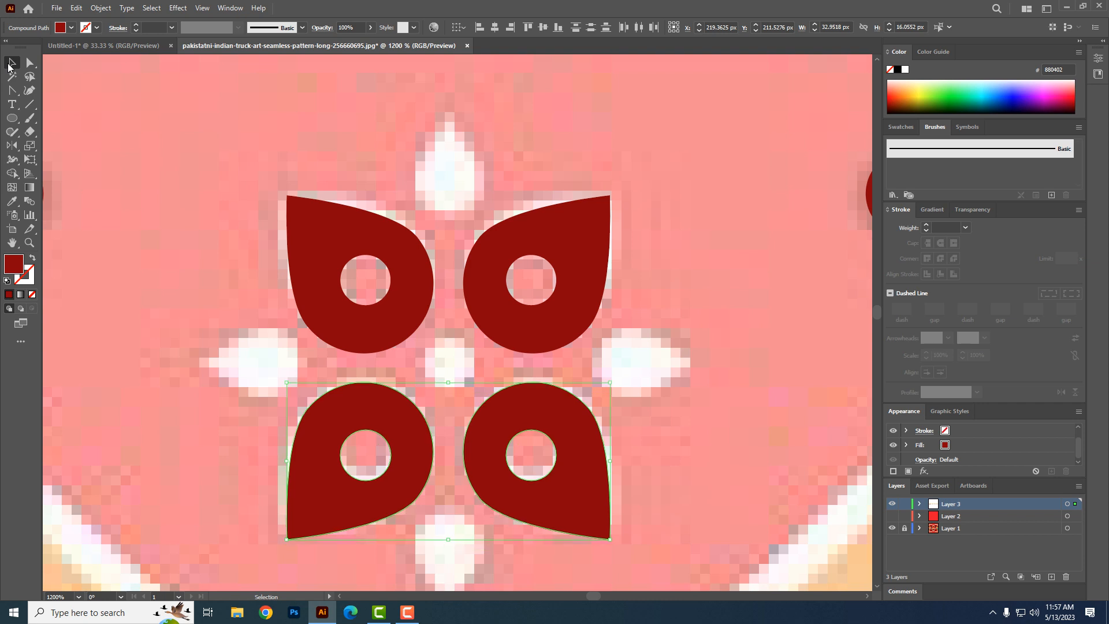
- Draw a circle about 6.3 px wide over the flower's top small petal and convert its top anchor into a sharp corner
click(12, 118)
drag(417, 153, 478, 207)
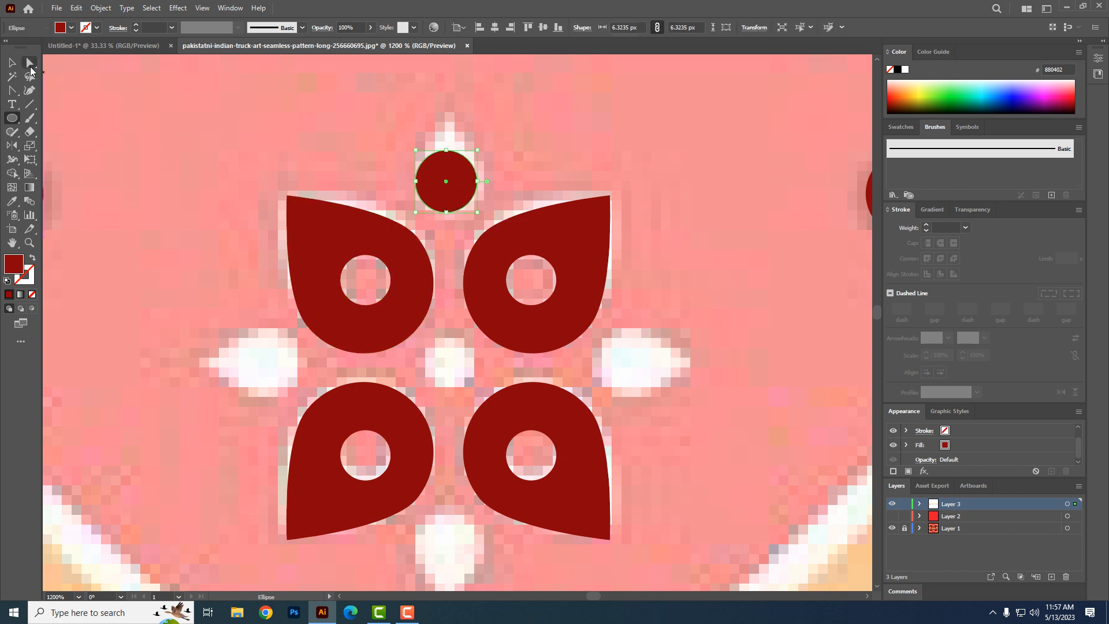
click(30, 67)
click(11, 90)
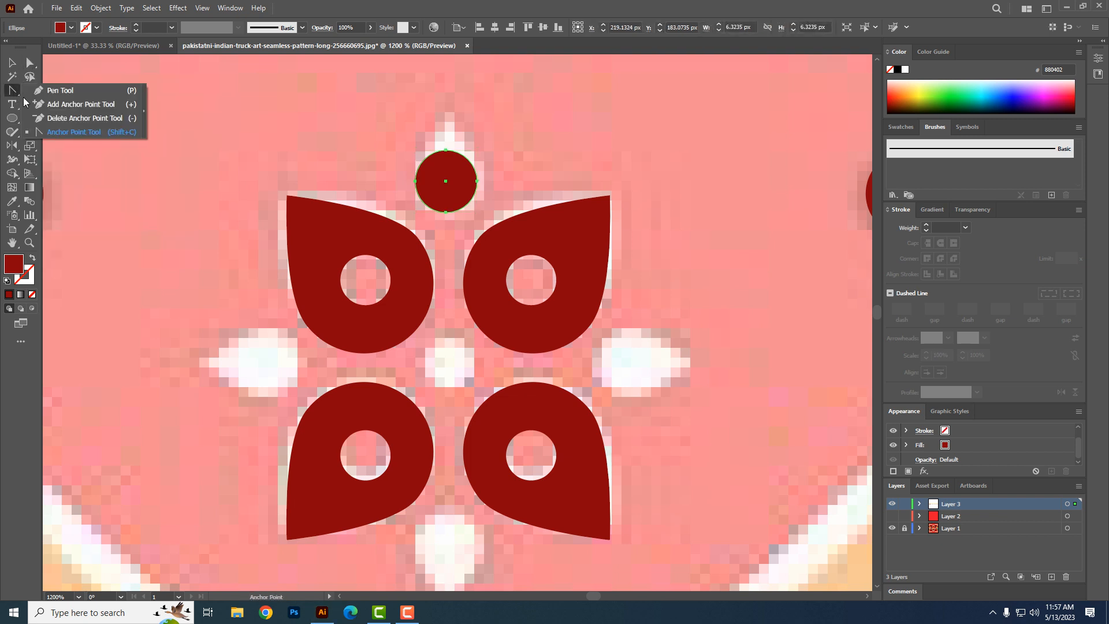
click(129, 133)
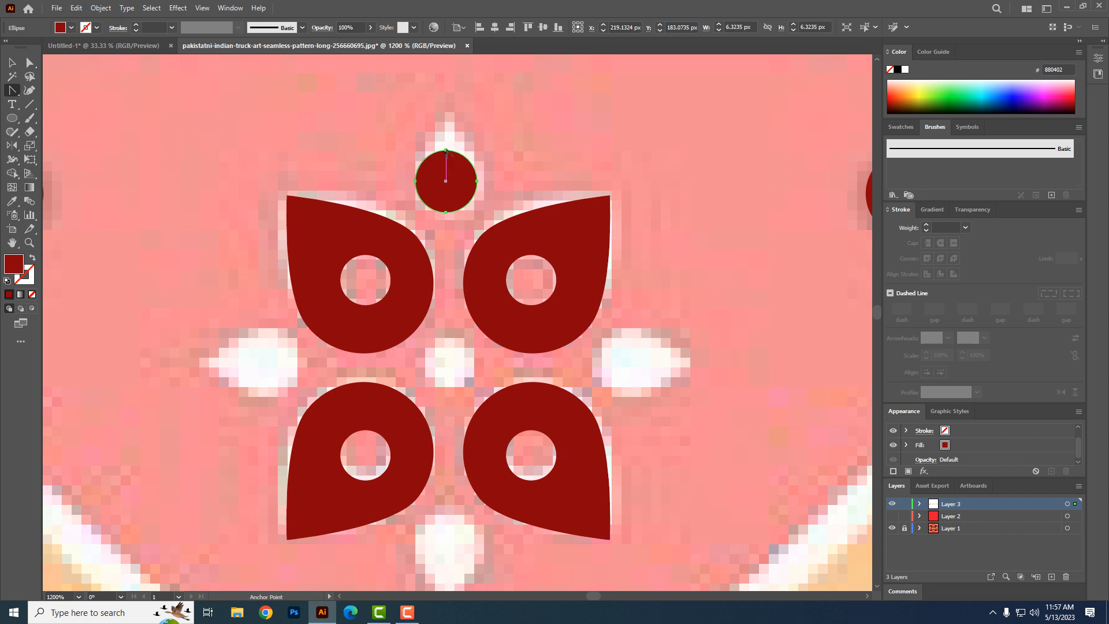
click(446, 151)
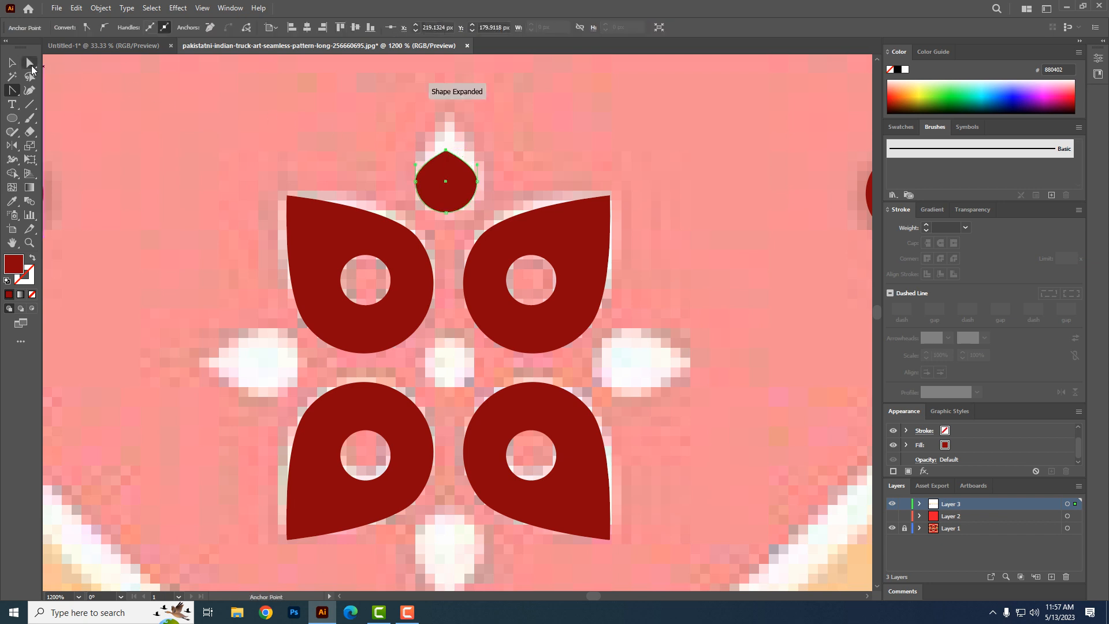
- Raise the small petal's top anchor 3 px towards the reference tip
key(Up)
key(Up)
key(Up)
key(Up)
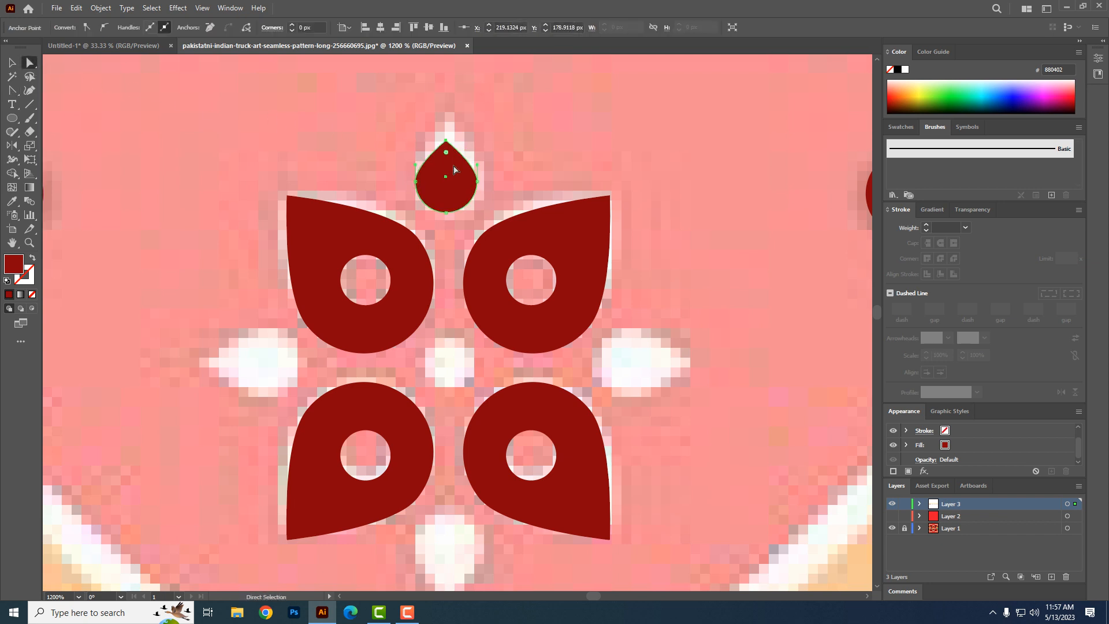
click(11, 63)
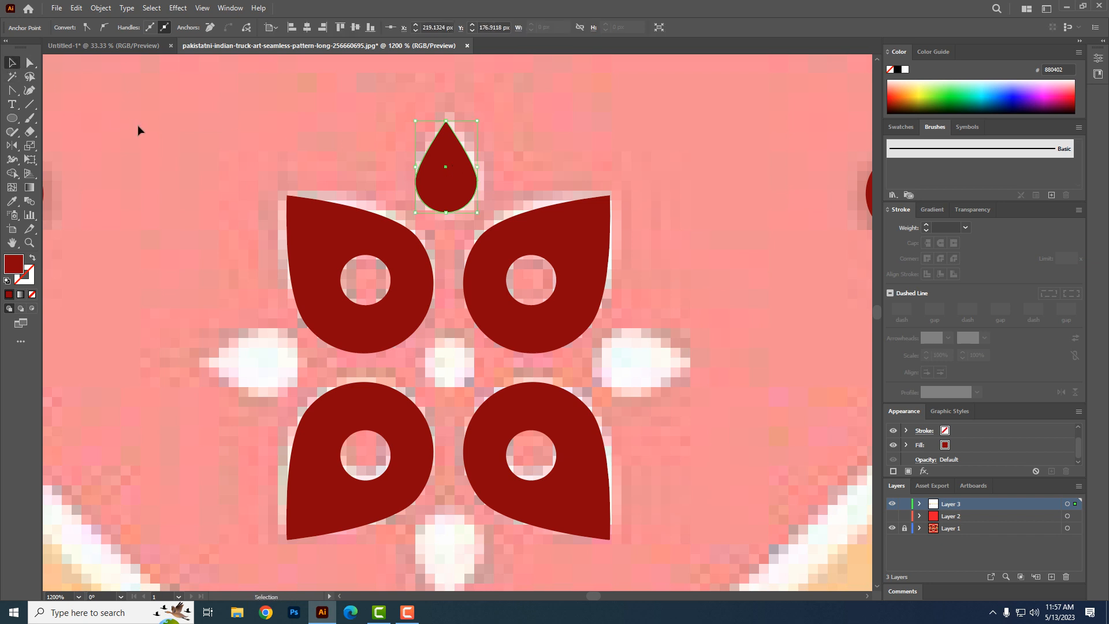
- Reflect a copy of the top small petal across the horizontal axis and place it over the bottom small reference petal
click(434, 177)
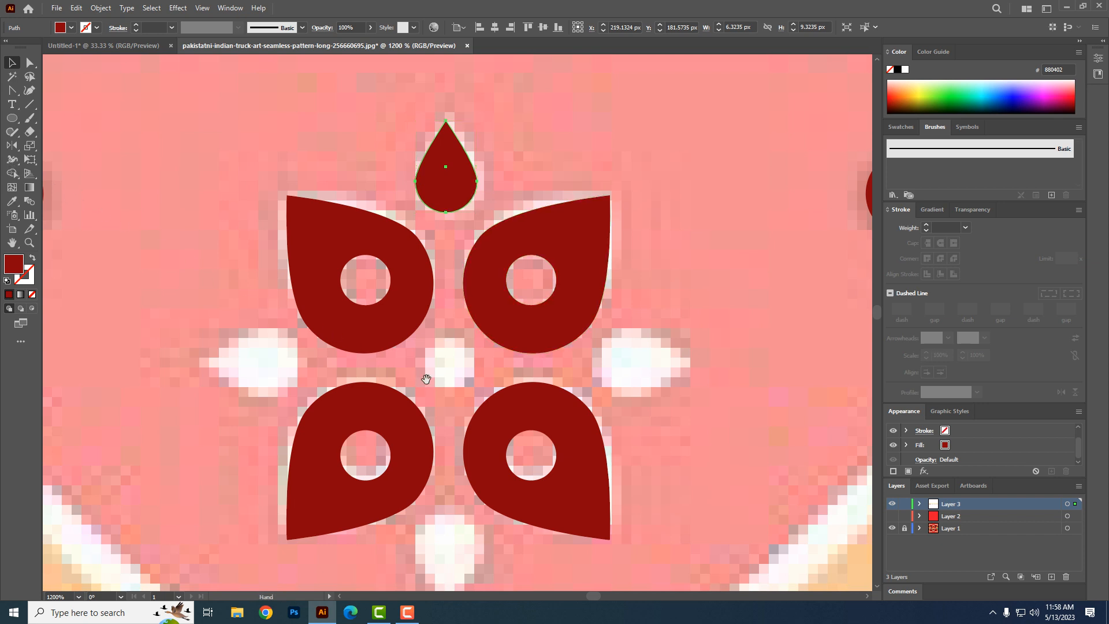
drag(424, 380, 384, 330)
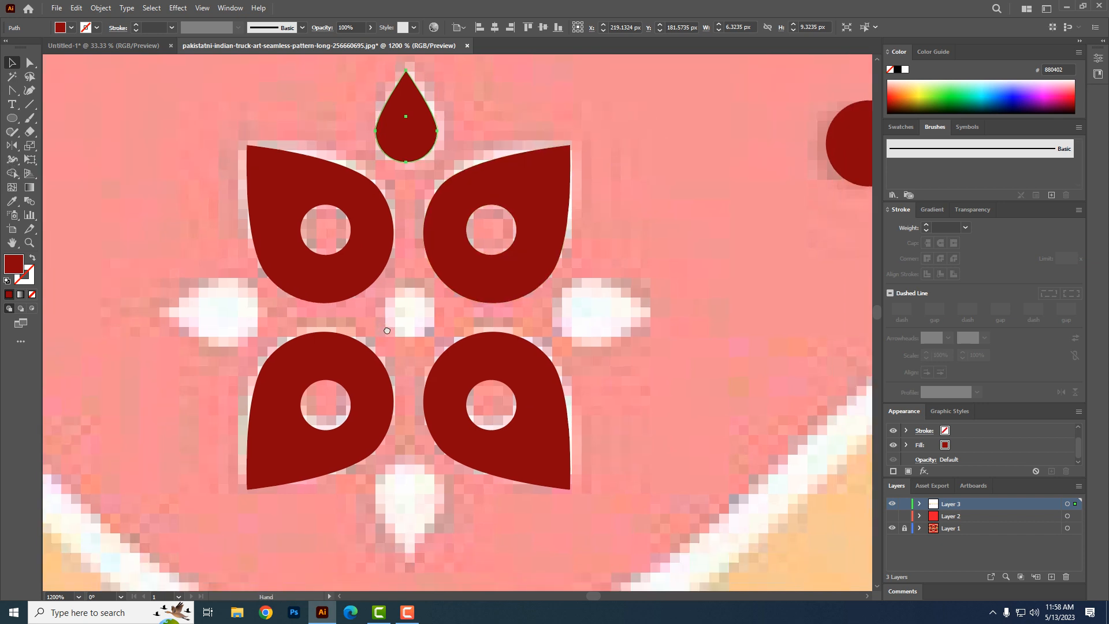
double_click(15, 150)
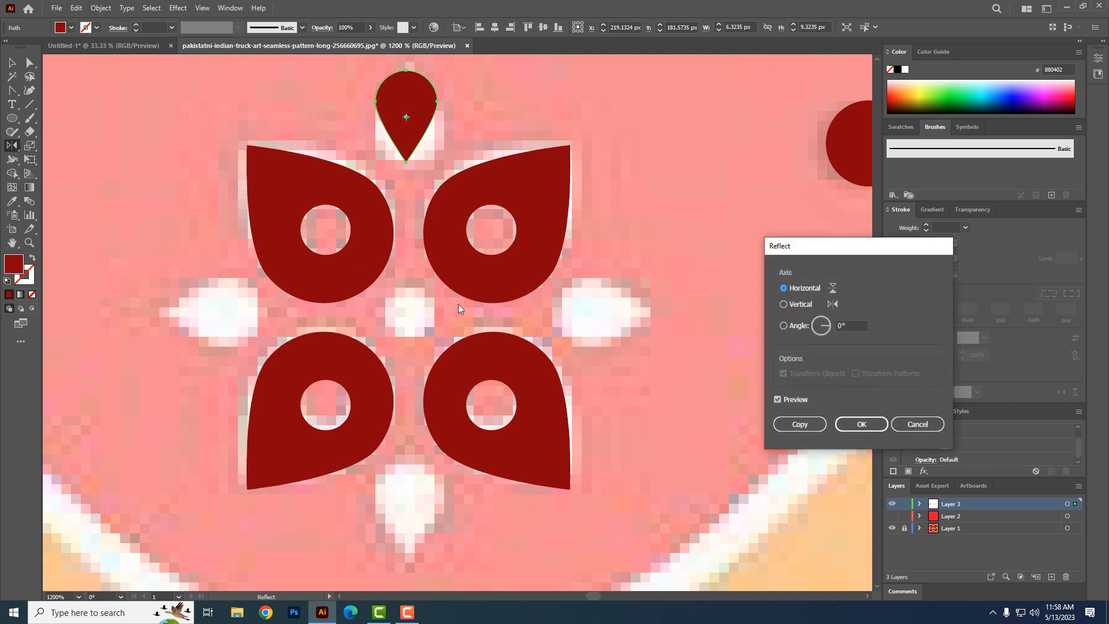
click(799, 424)
click(12, 63)
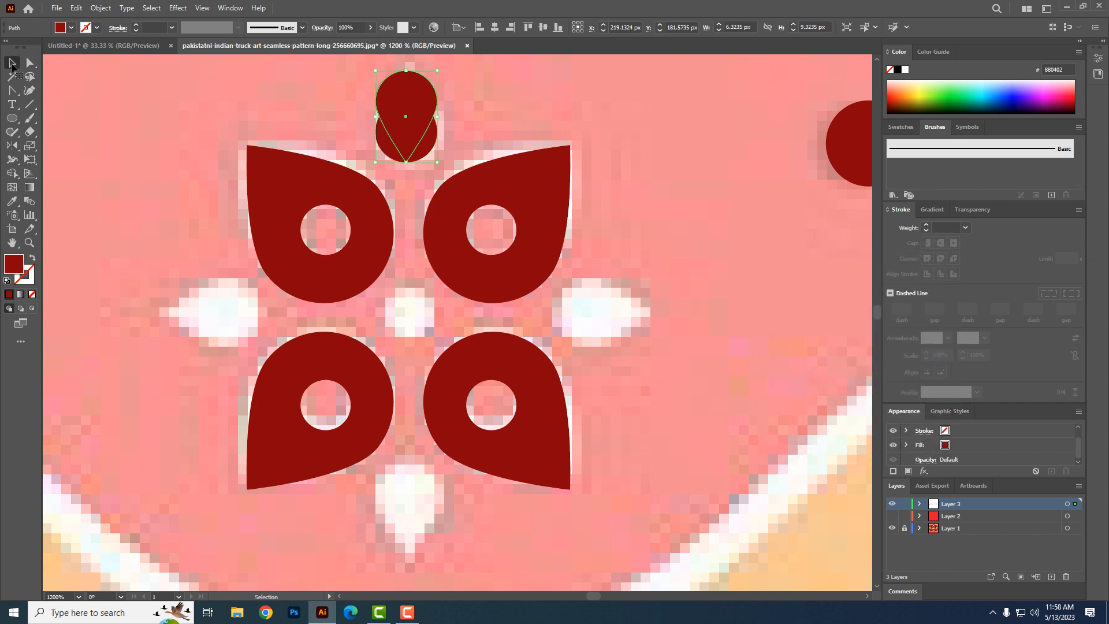
drag(406, 109, 402, 502)
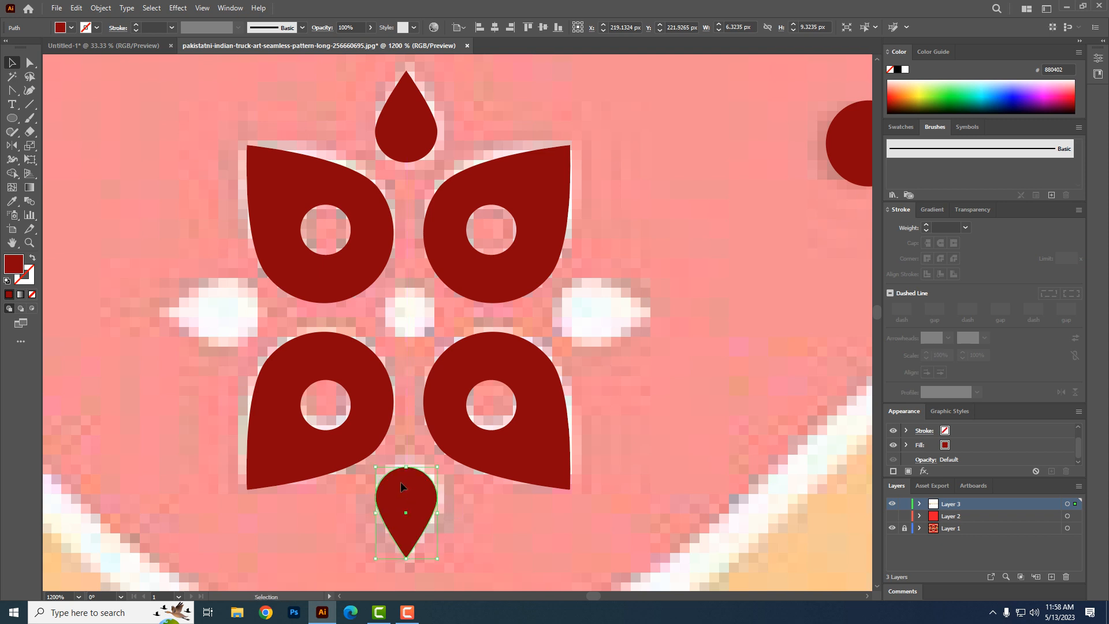
- Rotate a copy of the top and bottom small petals by 90° onto the left and right reference petals
shift+click(405, 122)
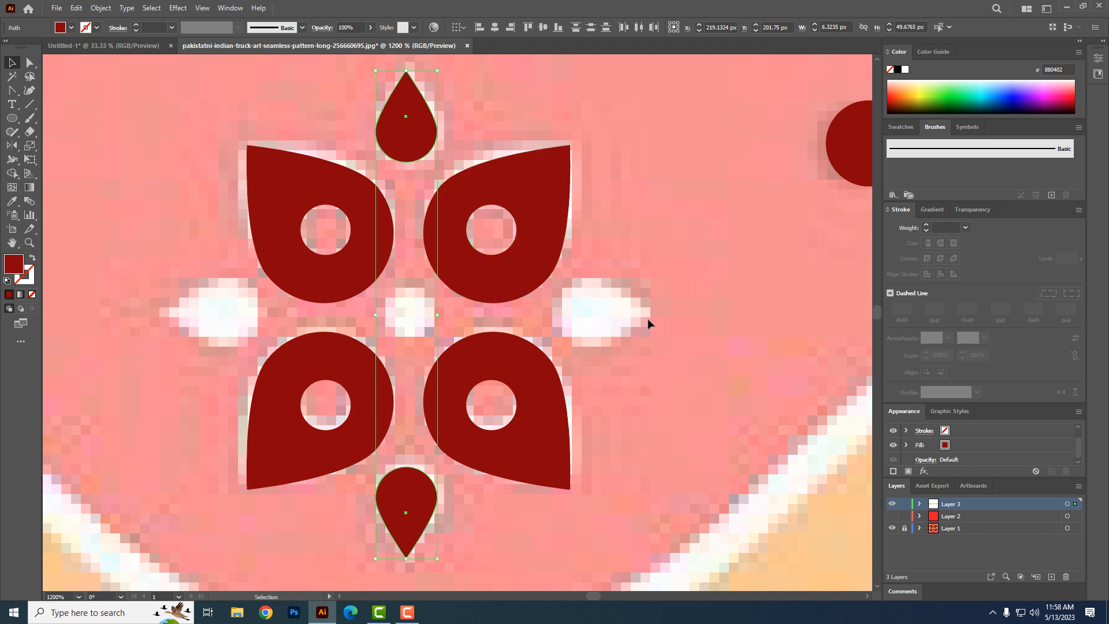
key(a)
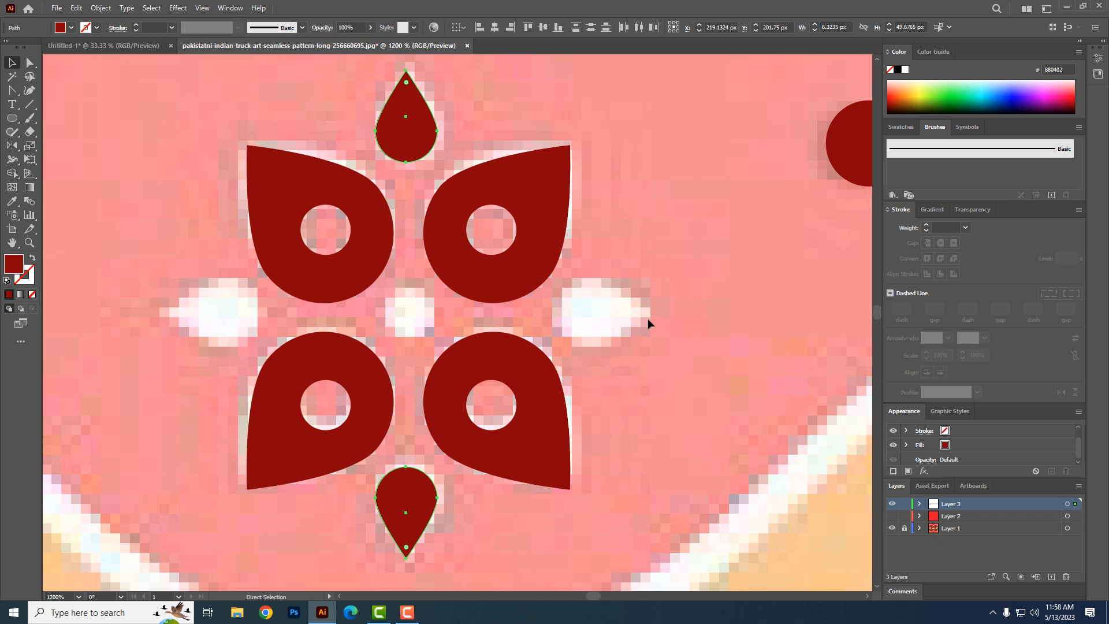
key(v)
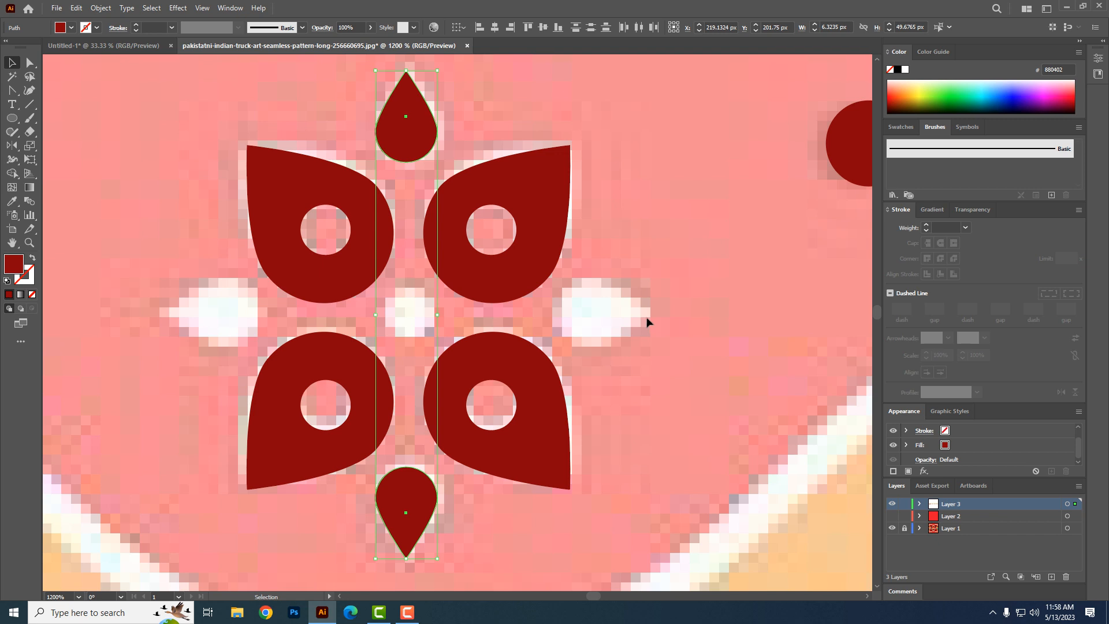
drag(442, 66, 605, 295)
click(697, 273)
- Draw a circle over the flower's centre dot and fill all the flower's shapes with white (ffffff)
click(12, 117)
mouse_move(409, 314)
mouse_down()
mouse_move(398, 298)
mouse_move(419, 338)
mouse_move(436, 339)
mouse_up()
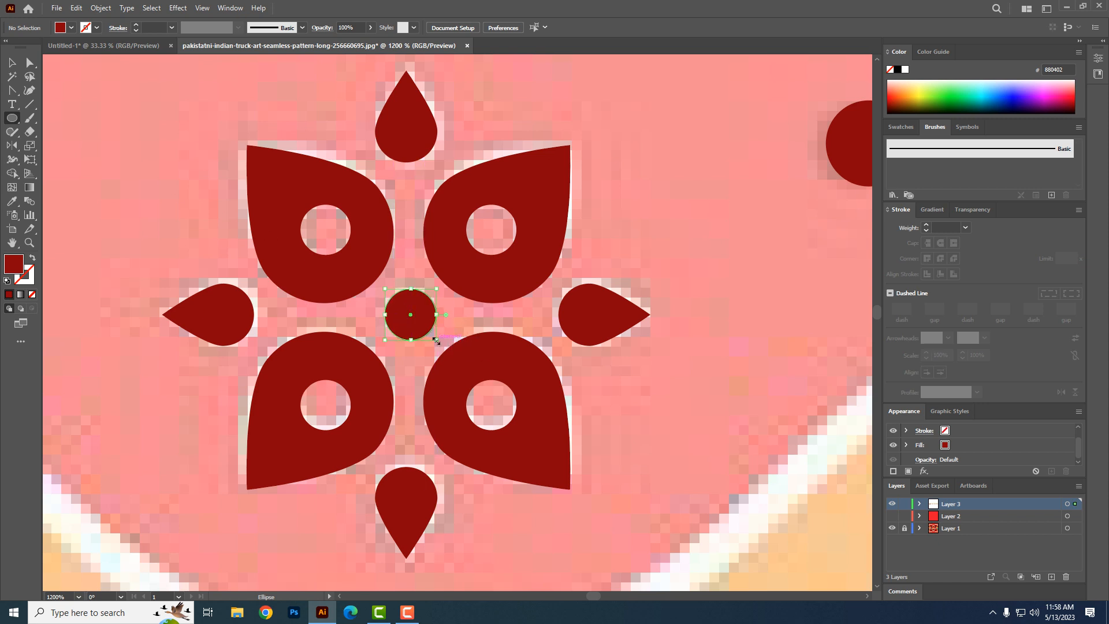
click(12, 63)
key(ctrl+a)
double_click(16, 265)
text(ffffff)
click(763, 168)
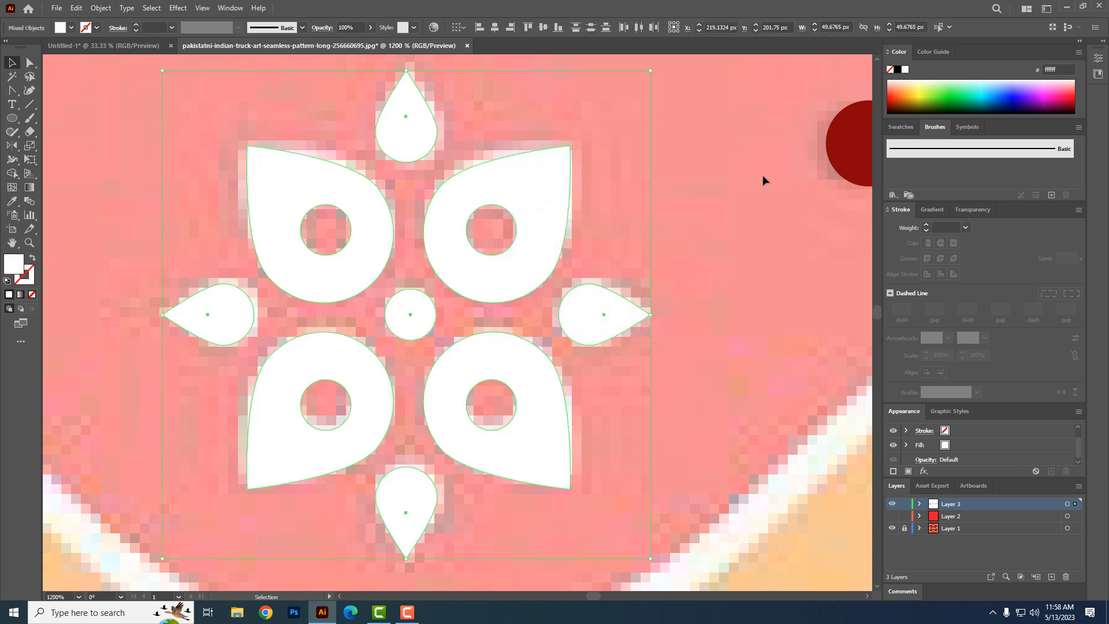
- Group all the shapes of the white flower
key(a)
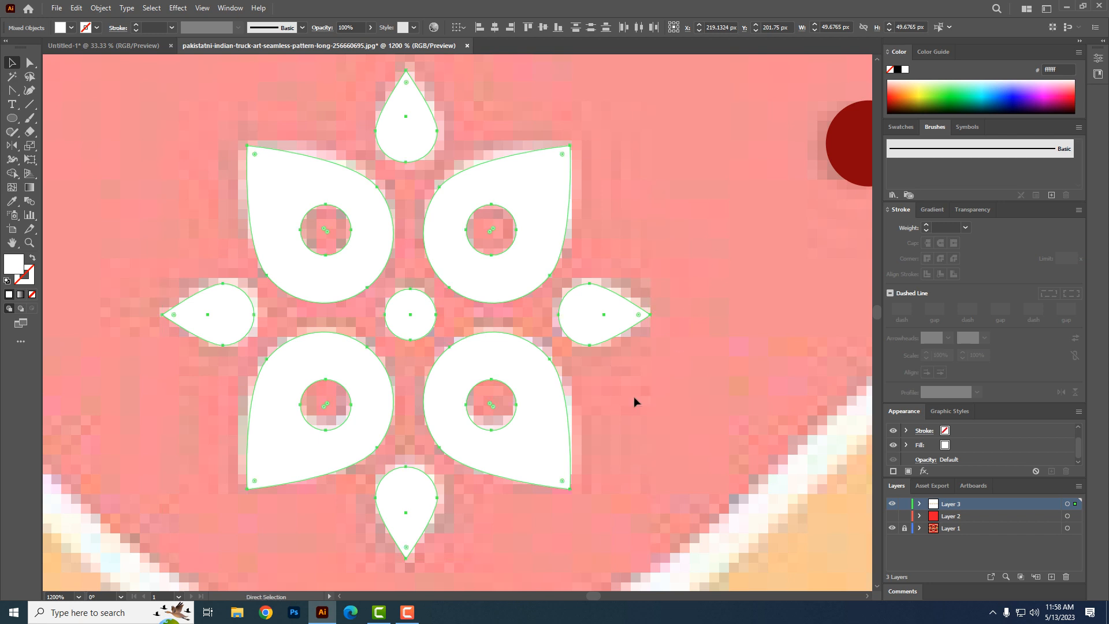
key(ctrl+g)
scroll(480, 329, down, 3)
drag(423, 329, 392, 299)
key(v)
click(364, 245)
key(ctrl+z)
- Copy the grouped white flower along the band at about 160.5 px spacing, covering the remaining reference flowers, and nudge the last copy left
scroll(419, 504, down, 1)
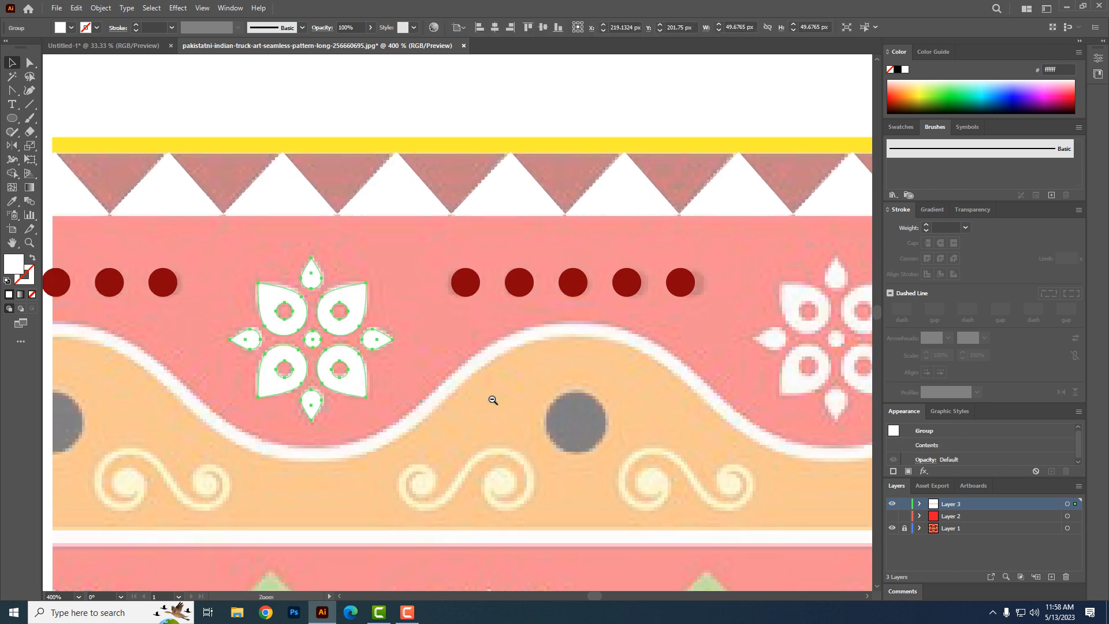
scroll(490, 396, down, 1)
drag(236, 335, 502, 351)
drag(410, 461, 255, 439)
key(ctrl+d)
key(ctrl+d)
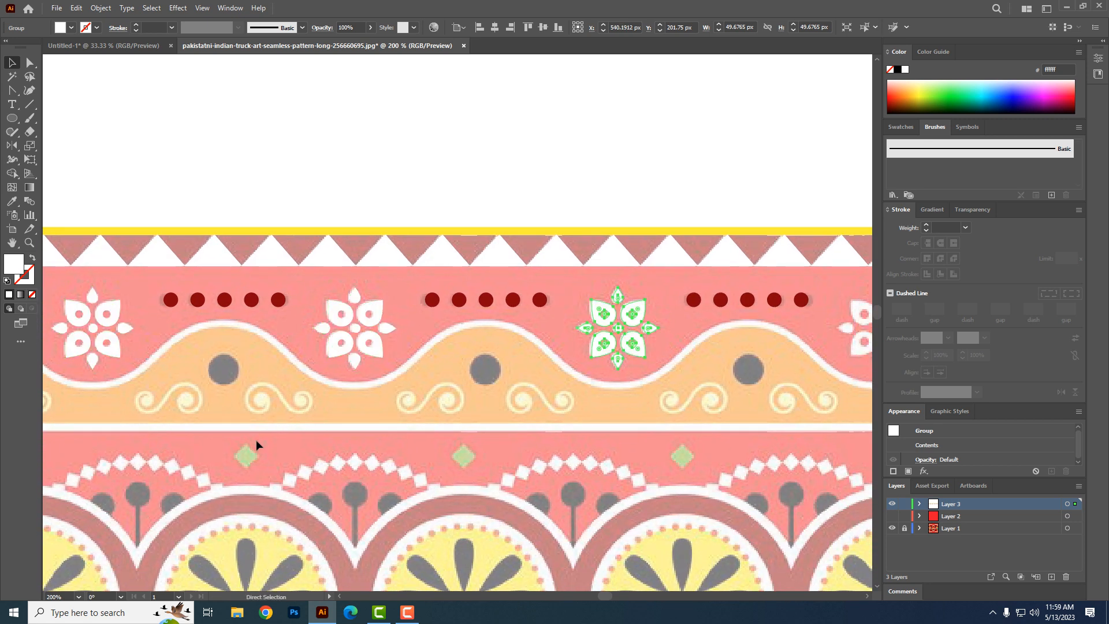
scroll(317, 433, right, 5)
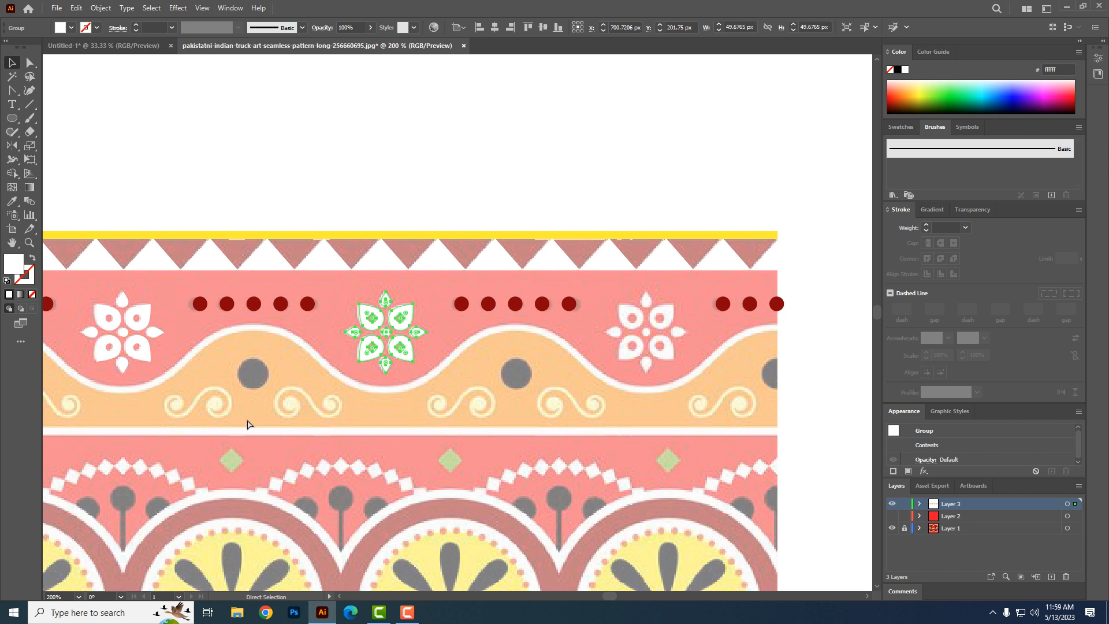
key(ctrl+d)
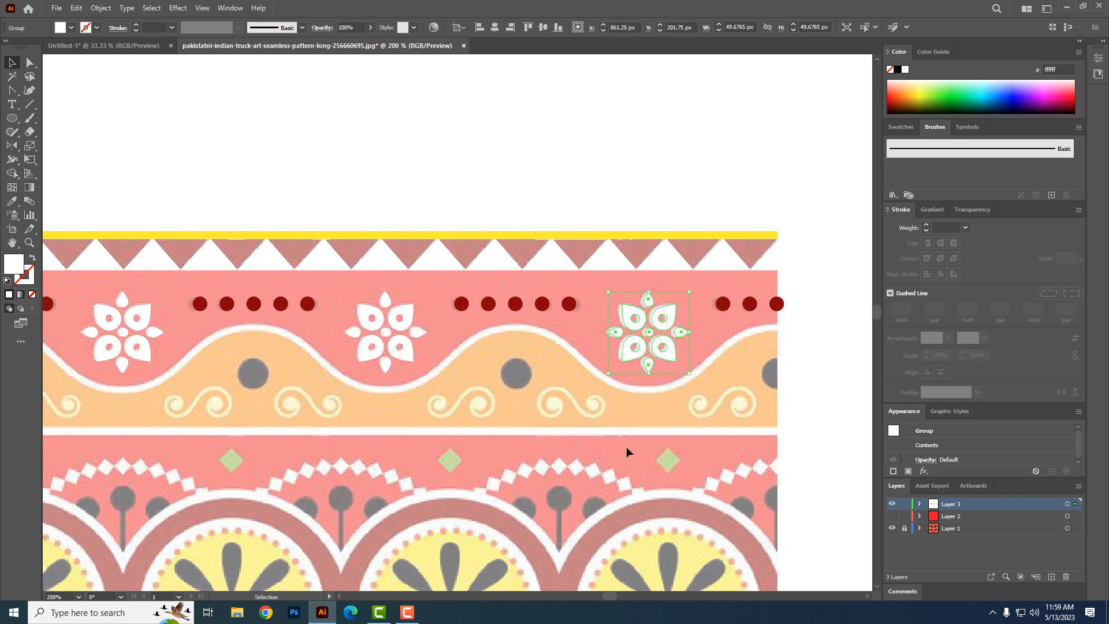
key(Left)
click(402, 317)
drag(211, 390, 420, 390)
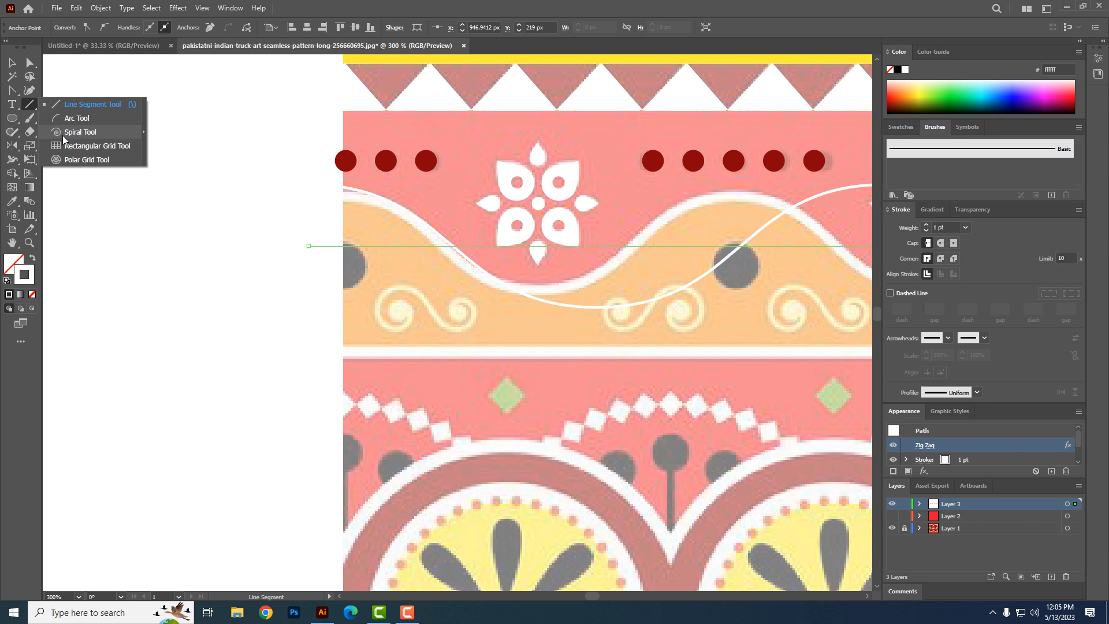
- Draw a spiral about 9 × 10.7 px over the larger curl of the first cream scroll and reflect it across the vertical axis
click(71, 132)
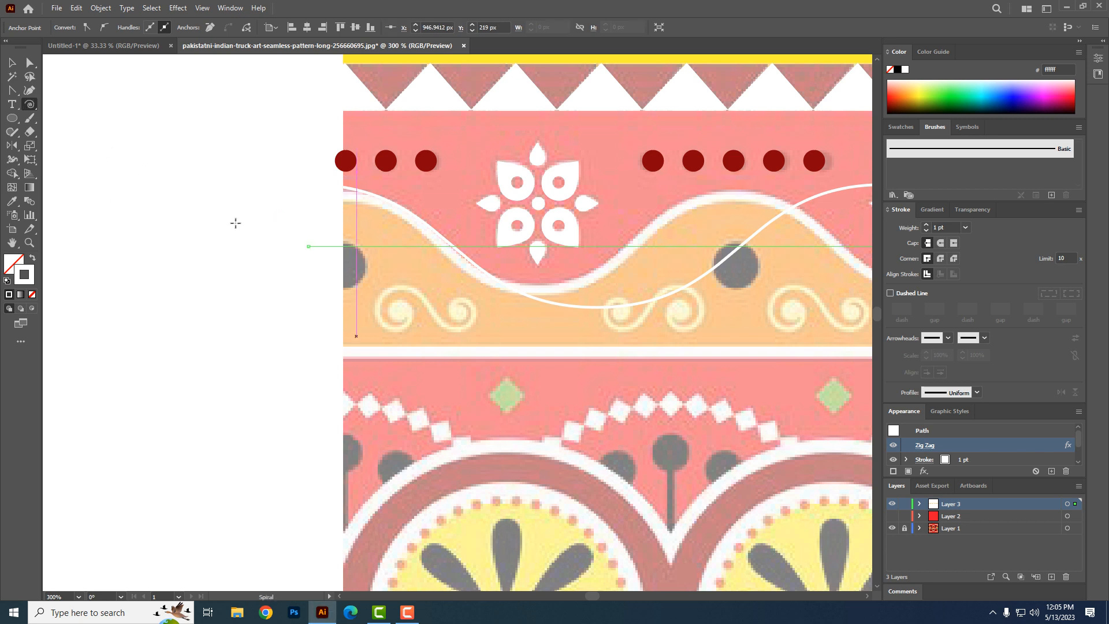
mouse_move(398, 314)
mouse_down()
mouse_move(406, 322)
mouse_move(380, 321)
mouse_move(390, 324)
mouse_up()
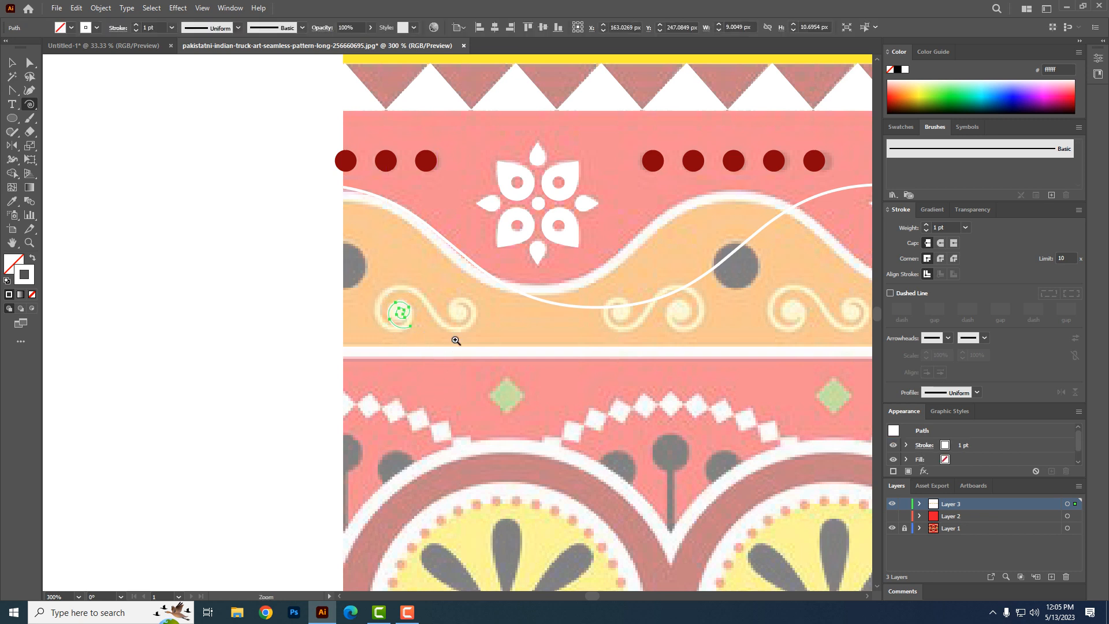
scroll(448, 292, up, 2)
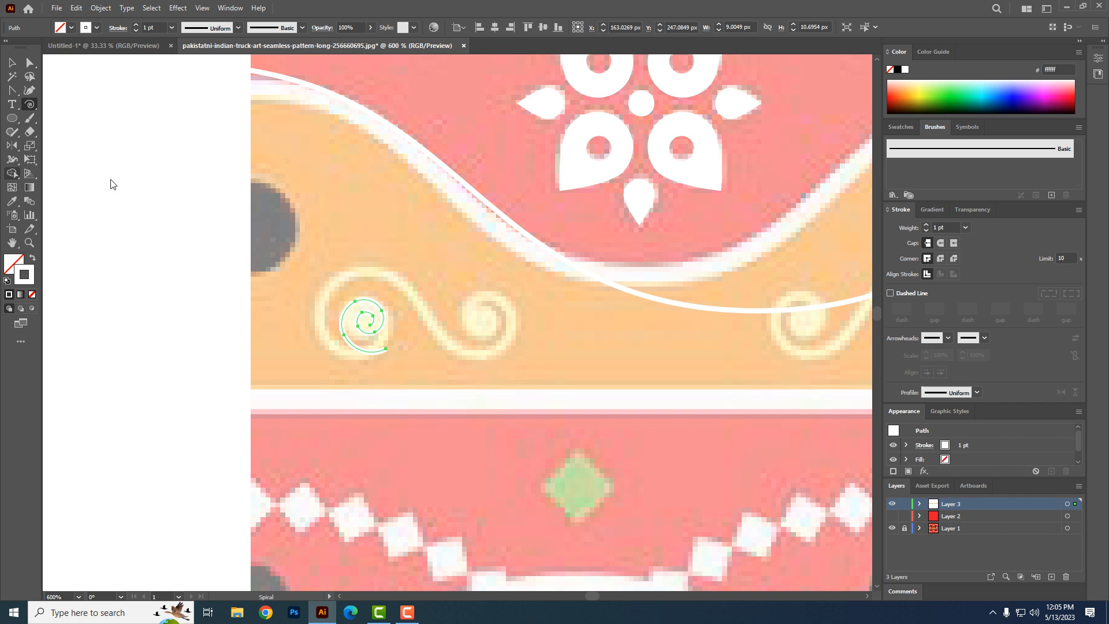
double_click(15, 150)
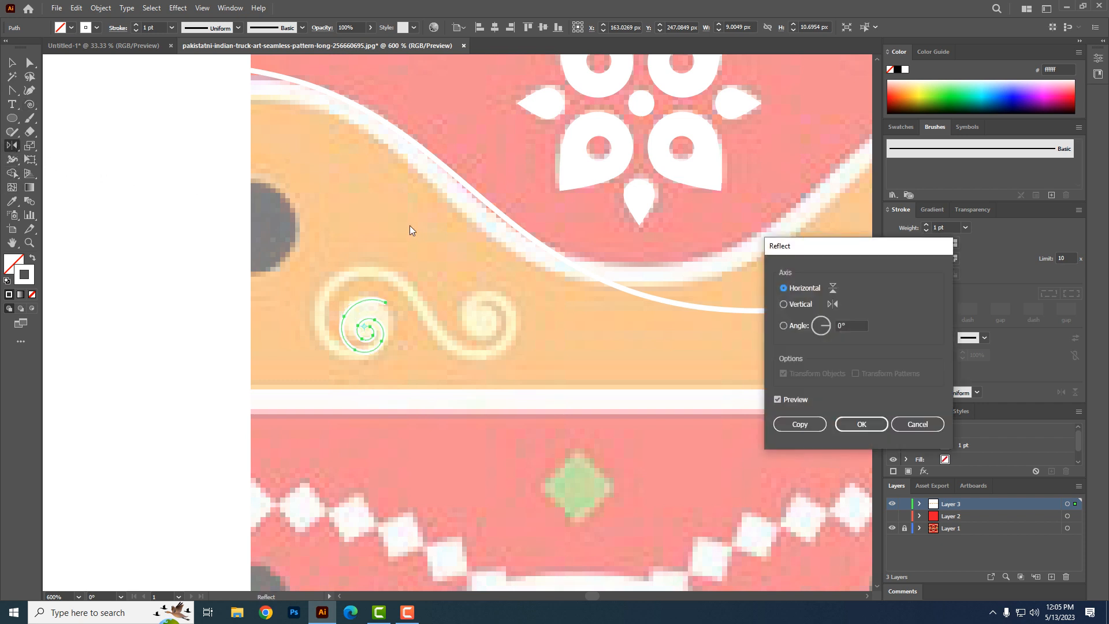
click(805, 304)
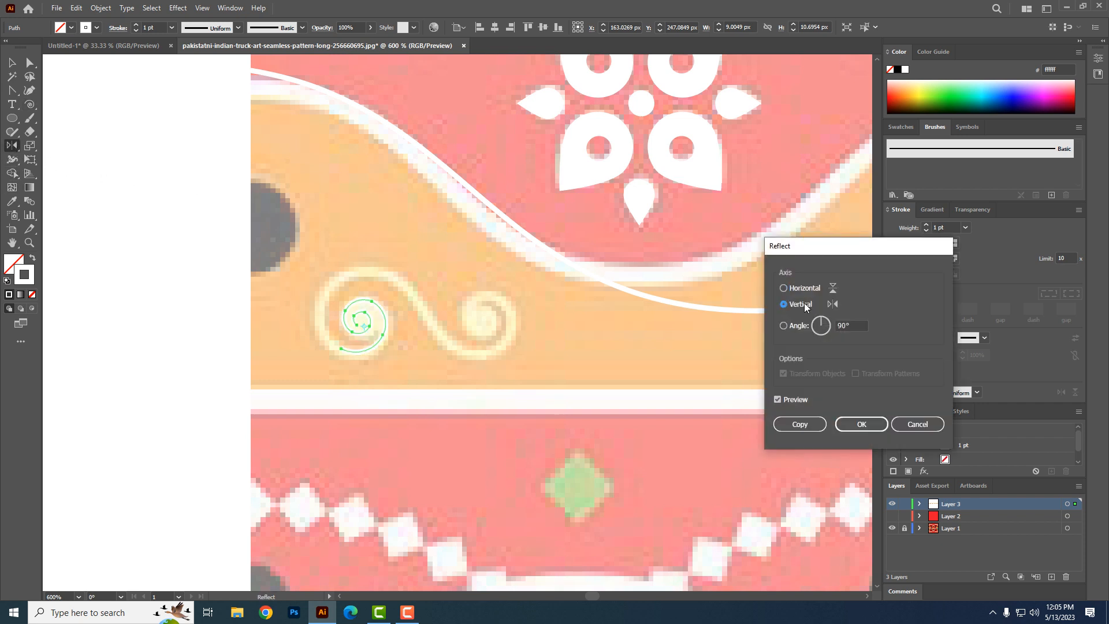
click(859, 424)
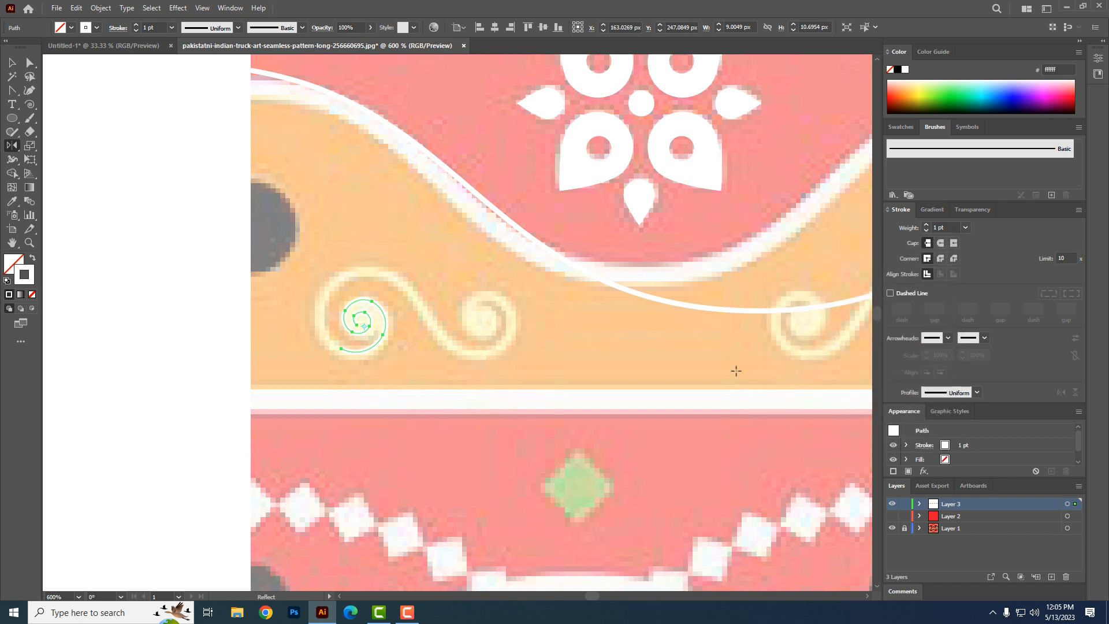
- Place a copy of the spiral about 25 px to the right, over the scroll's smaller reference curl
click(12, 62)
drag(367, 317, 488, 314)
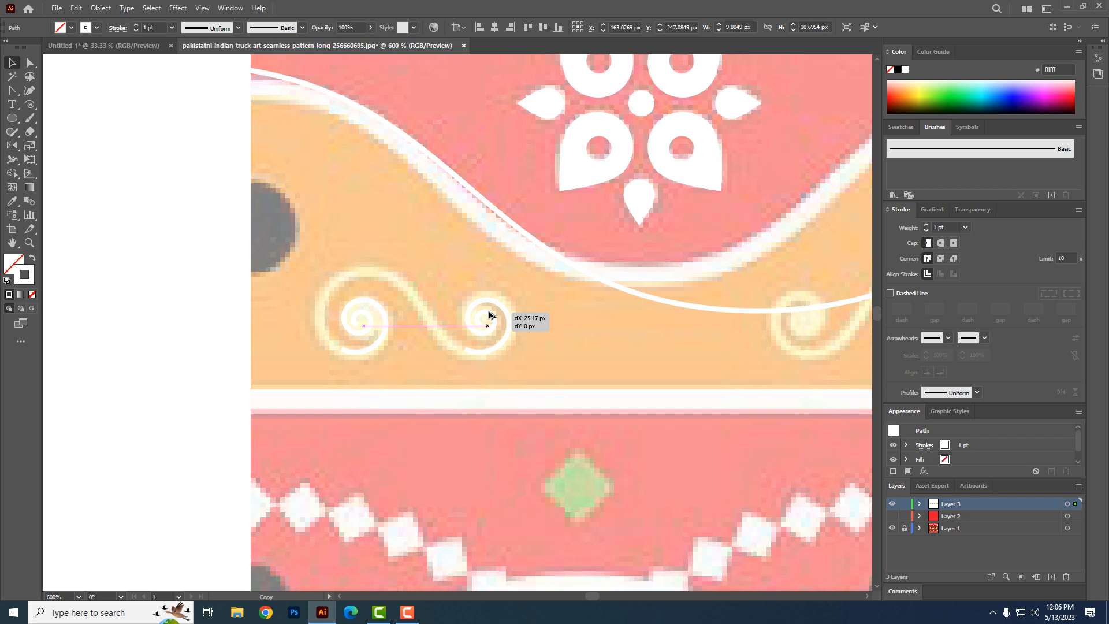
drag(489, 314, 489, 315)
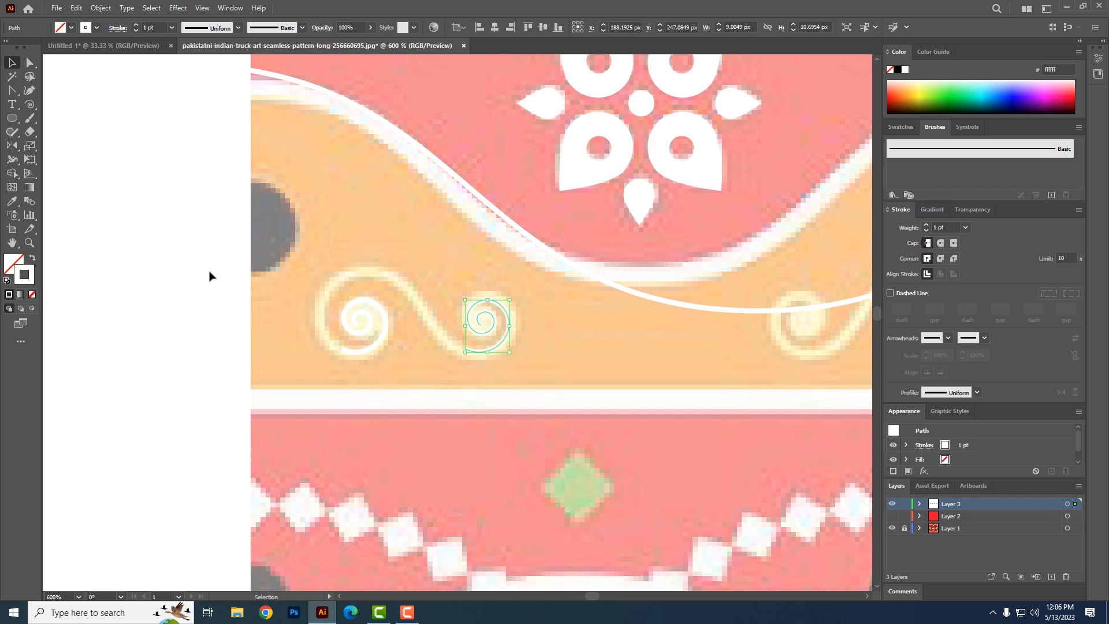
- Extend the larger spiral's outer end with the Curvature tool around the reference curl to its top, undoing the misplaced point on the slope
click(29, 91)
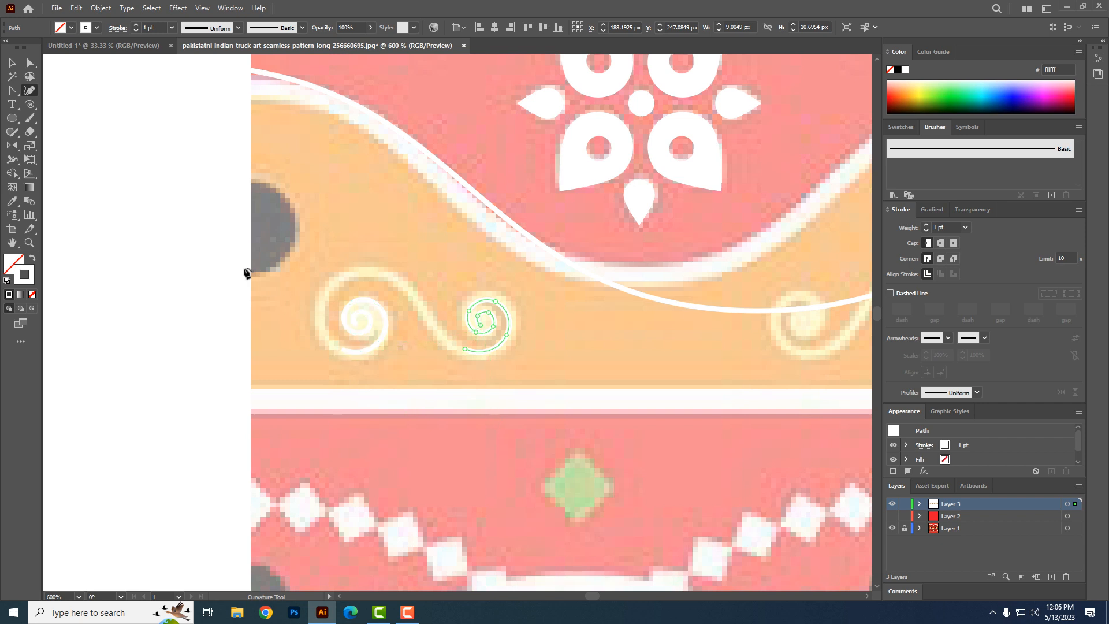
click(13, 63)
click(200, 210)
click(356, 354)
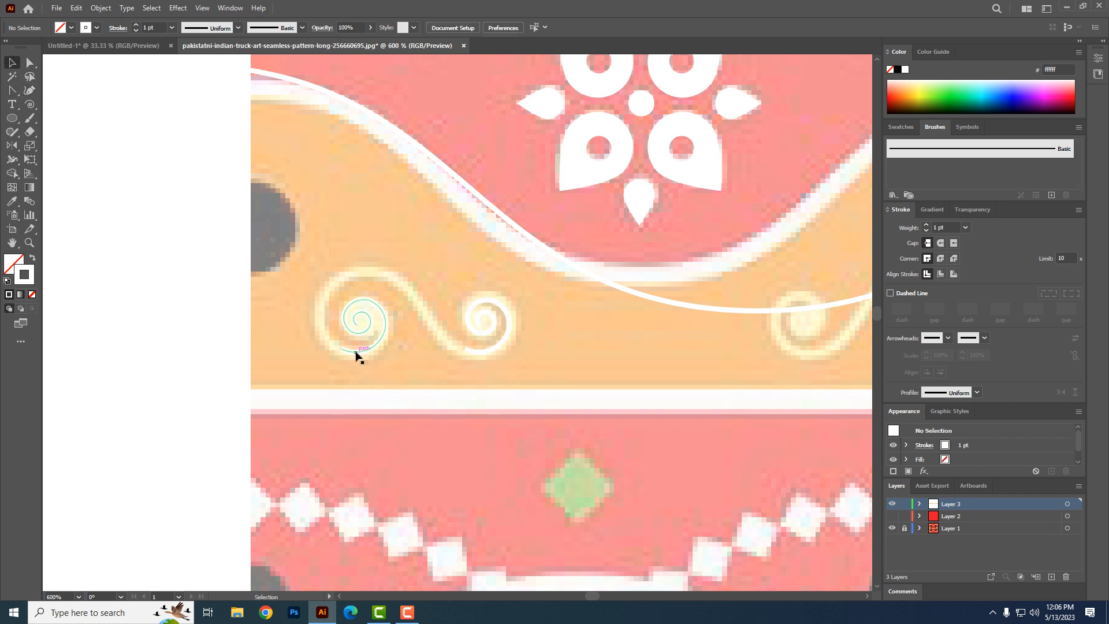
click(30, 90)
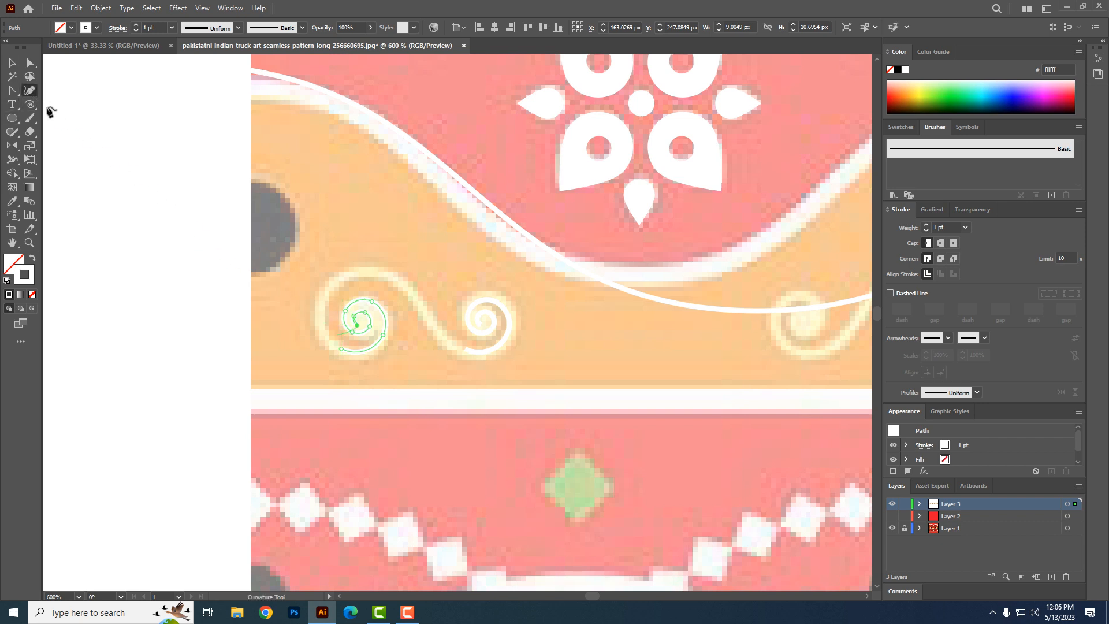
click(341, 349)
click(320, 306)
click(372, 271)
click(430, 325)
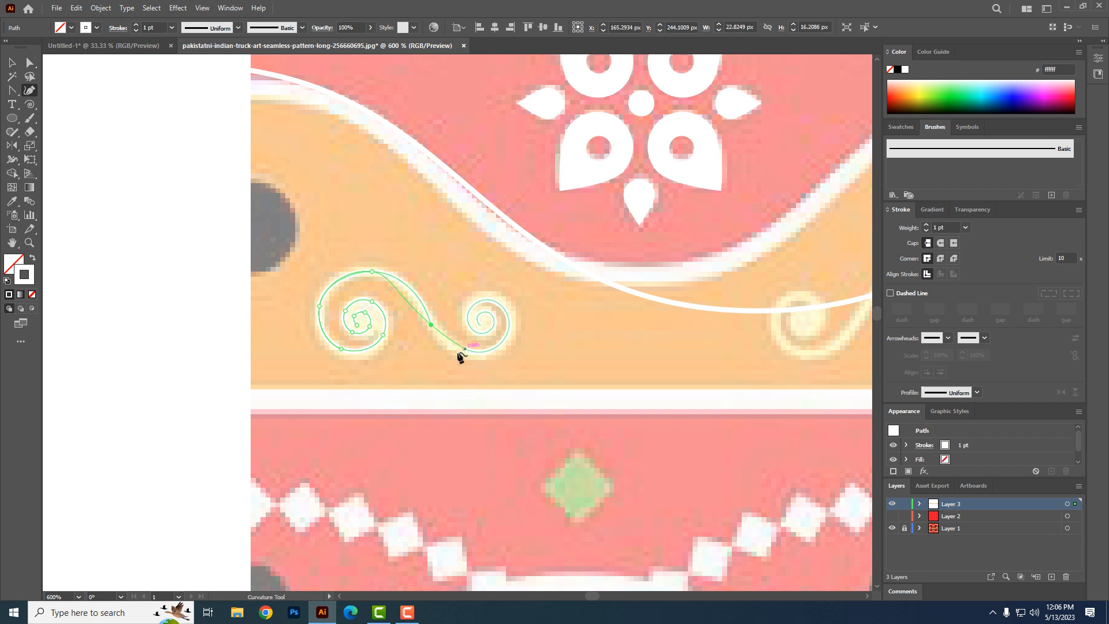
key(Escape)
key(ctrl+z)
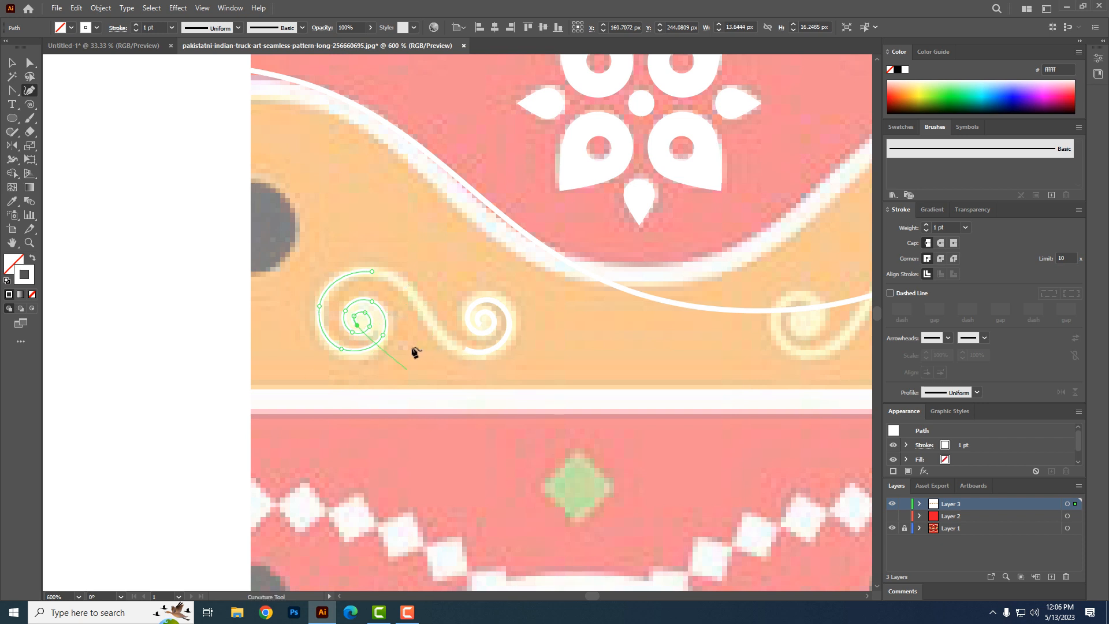
- Continue the curve from the top of the larger curl down the reference slope and join it to the smaller spiral's outer end
key(Escape)
click(373, 272)
click(420, 307)
click(465, 350)
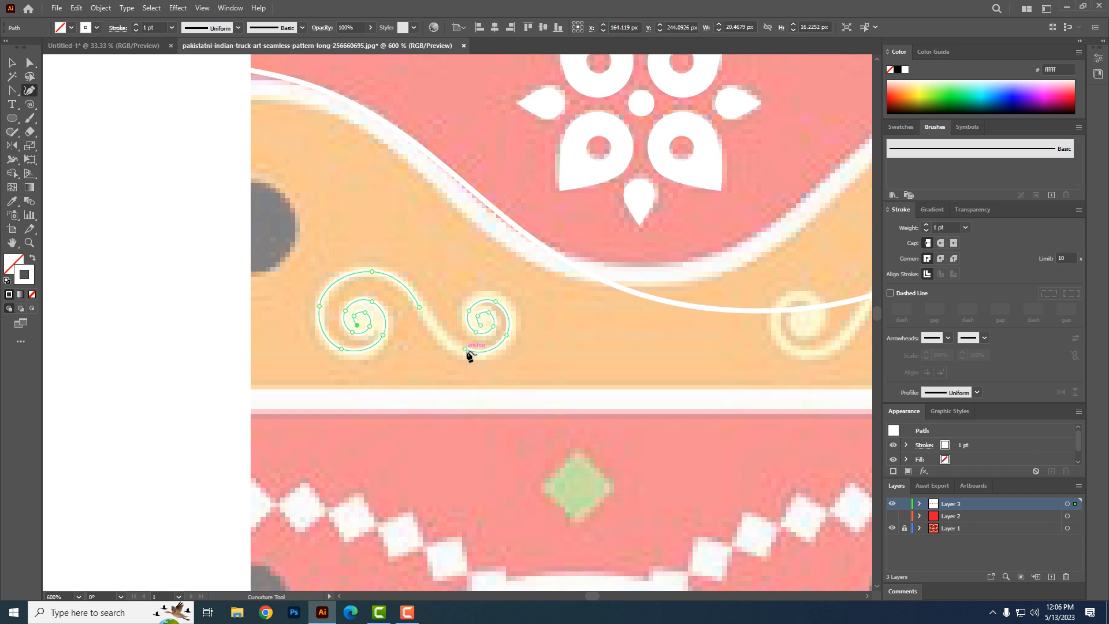
key(Escape)
click(11, 63)
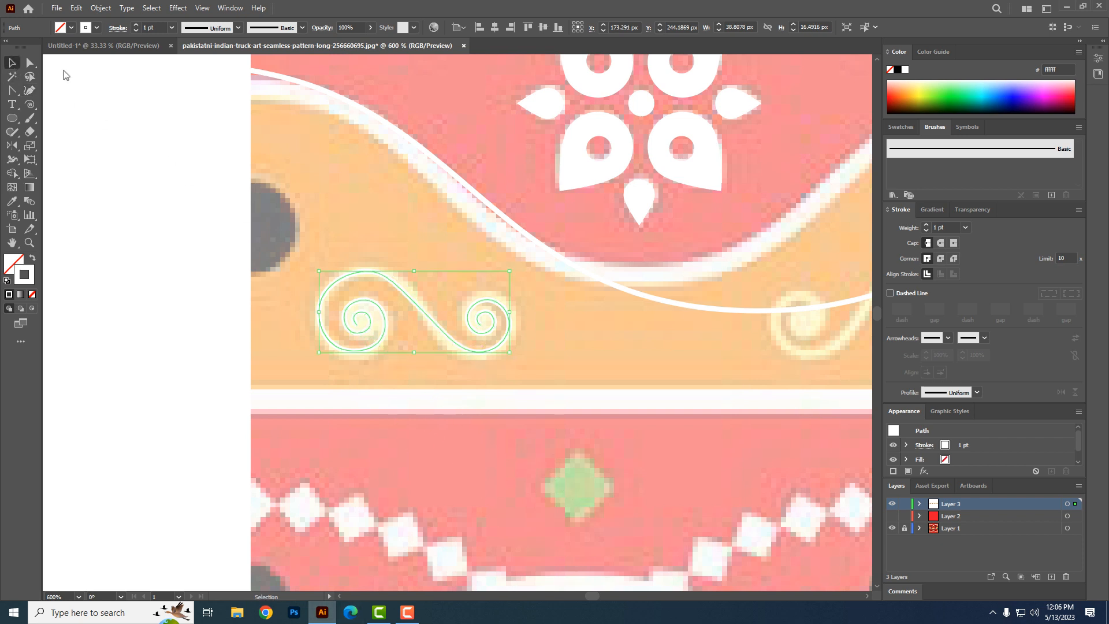
- Set the scroll's stroke colour to b22a00 and give the stroke round caps
click(897, 96)
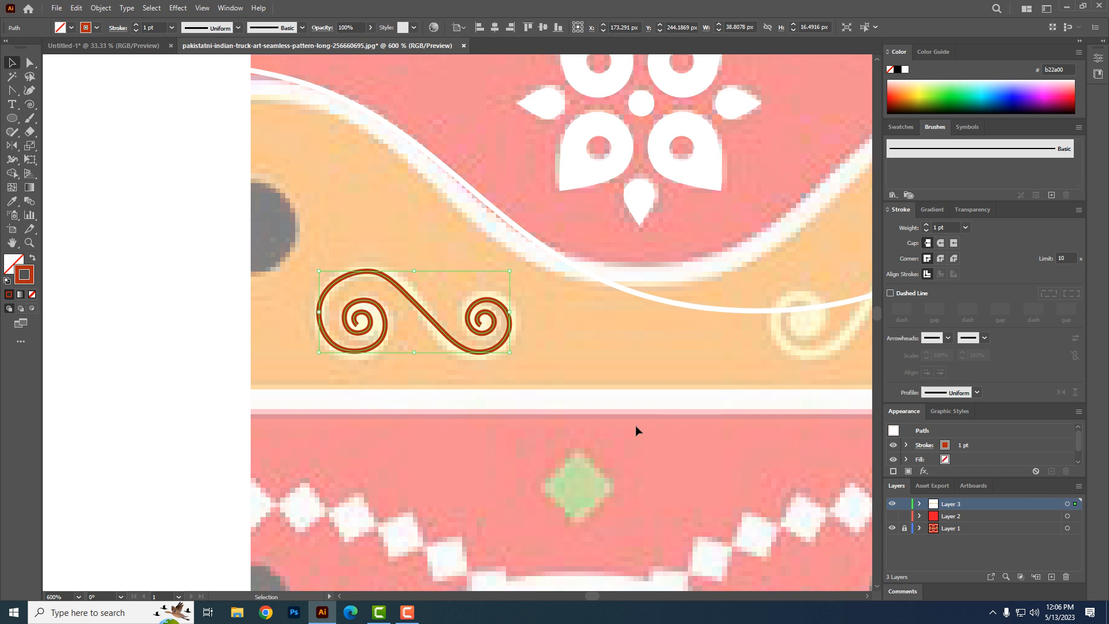
click(486, 330)
click(486, 330)
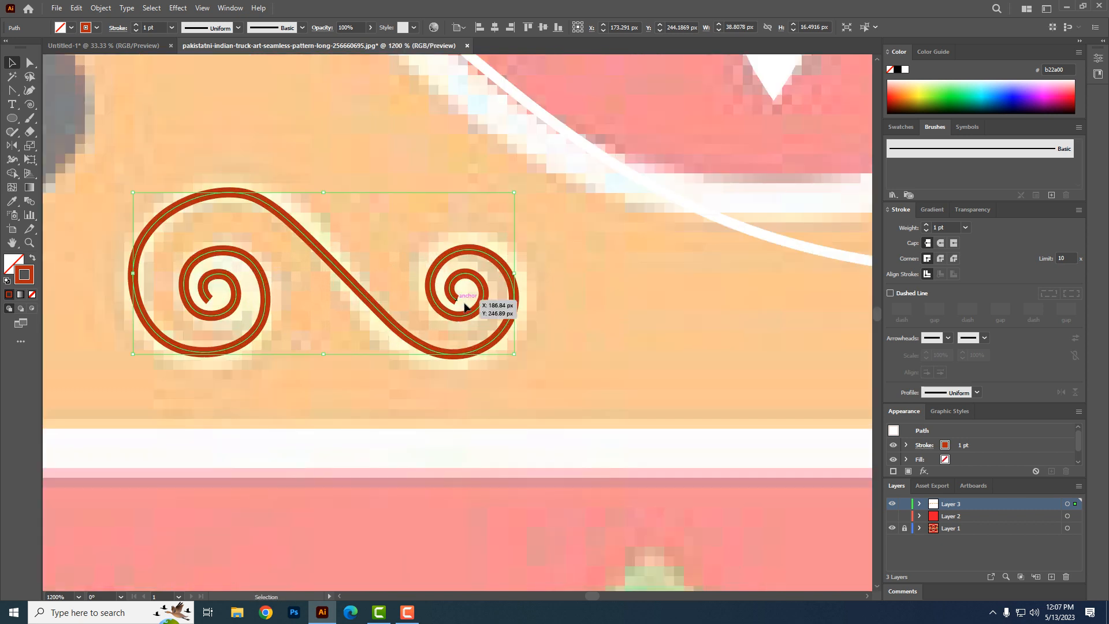
click(941, 243)
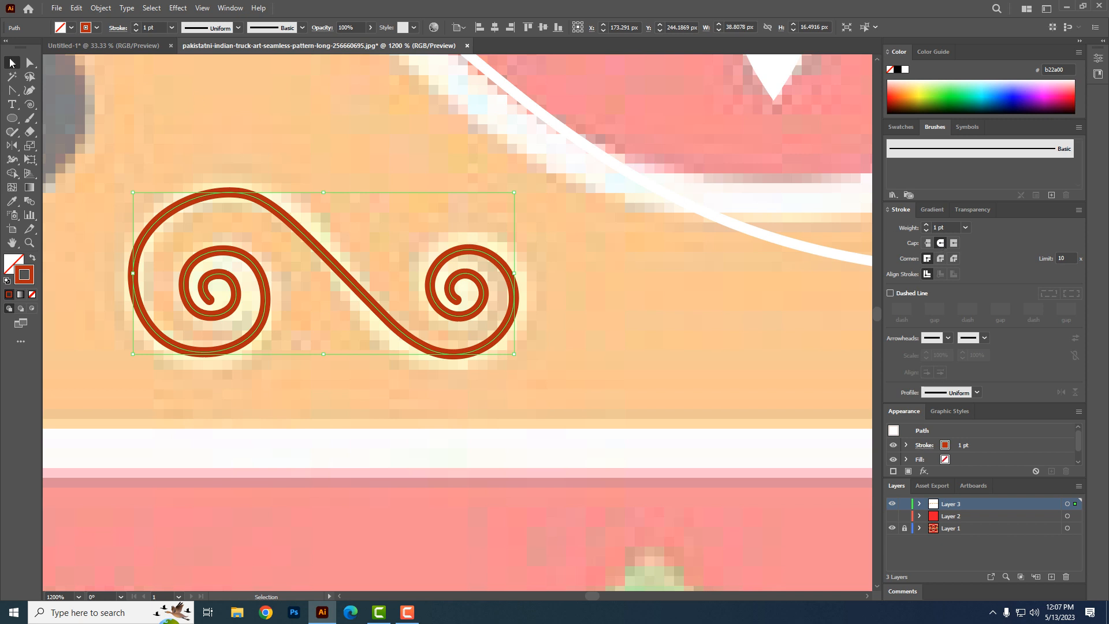
key(ctrl+minus)
key(ctrl+minus)
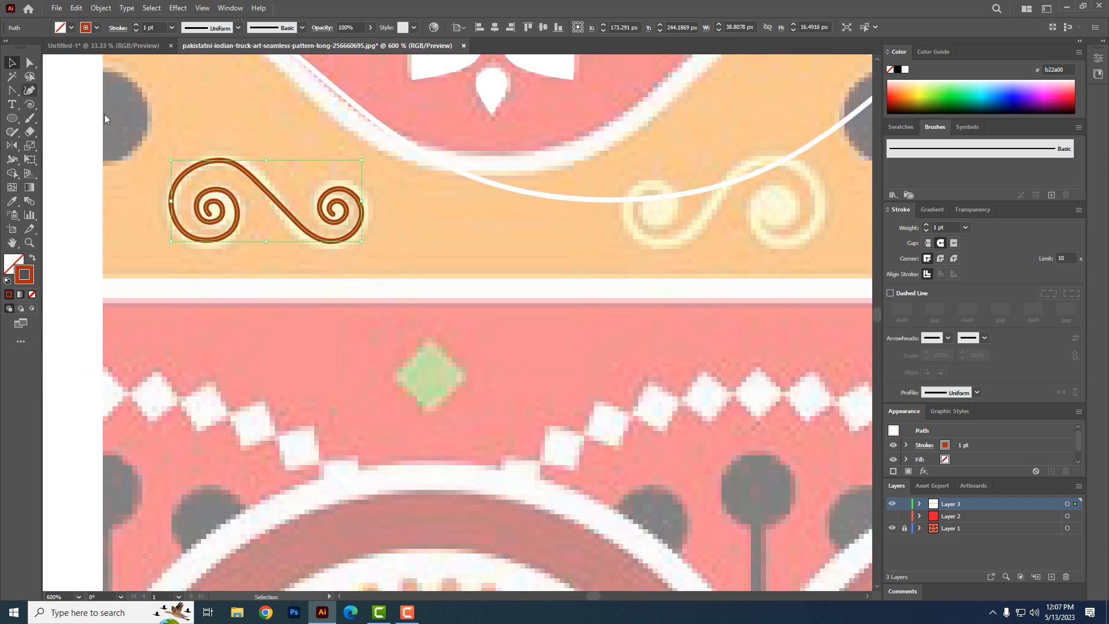
- Adjust the anchor at the top of the scroll's larger curl to Y 236 px and deselect the path
key(a)
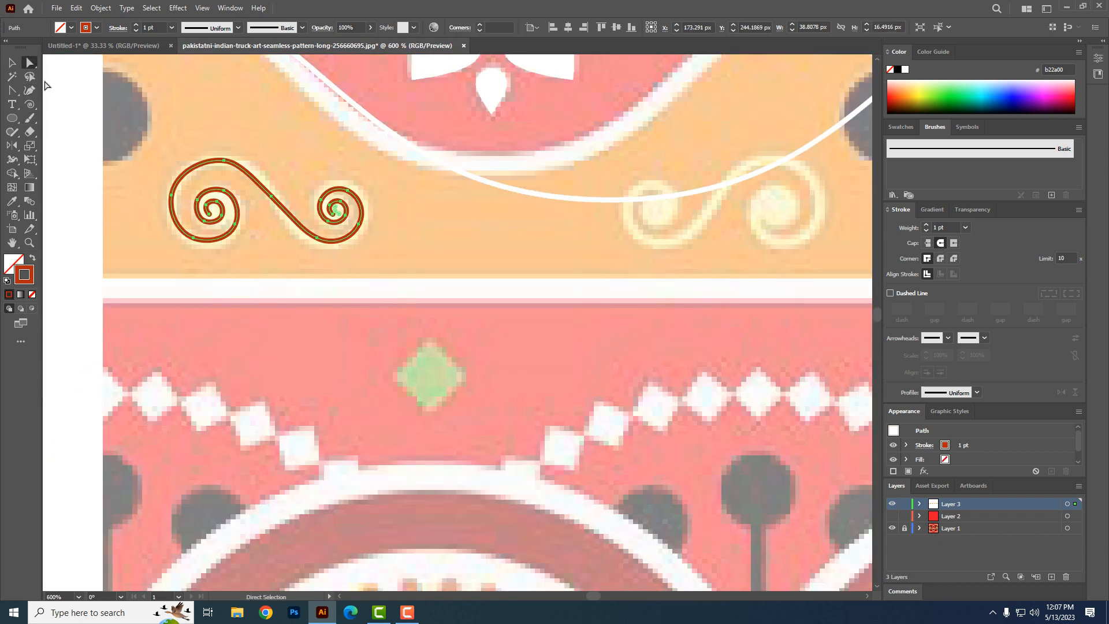
click(224, 161)
drag(223, 163, 225, 162)
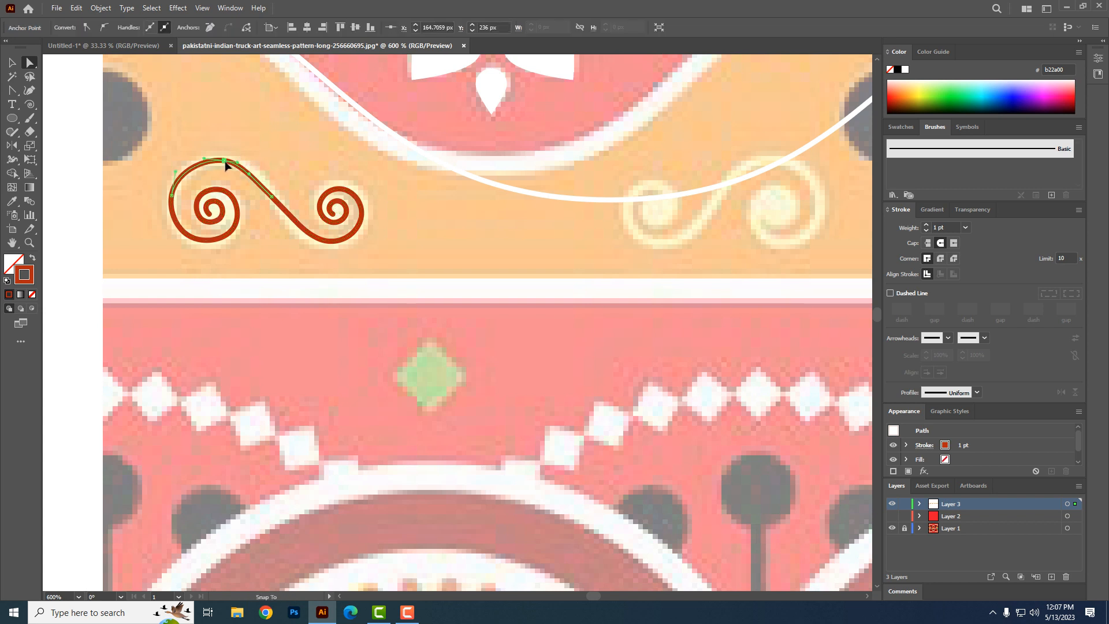
key(Down)
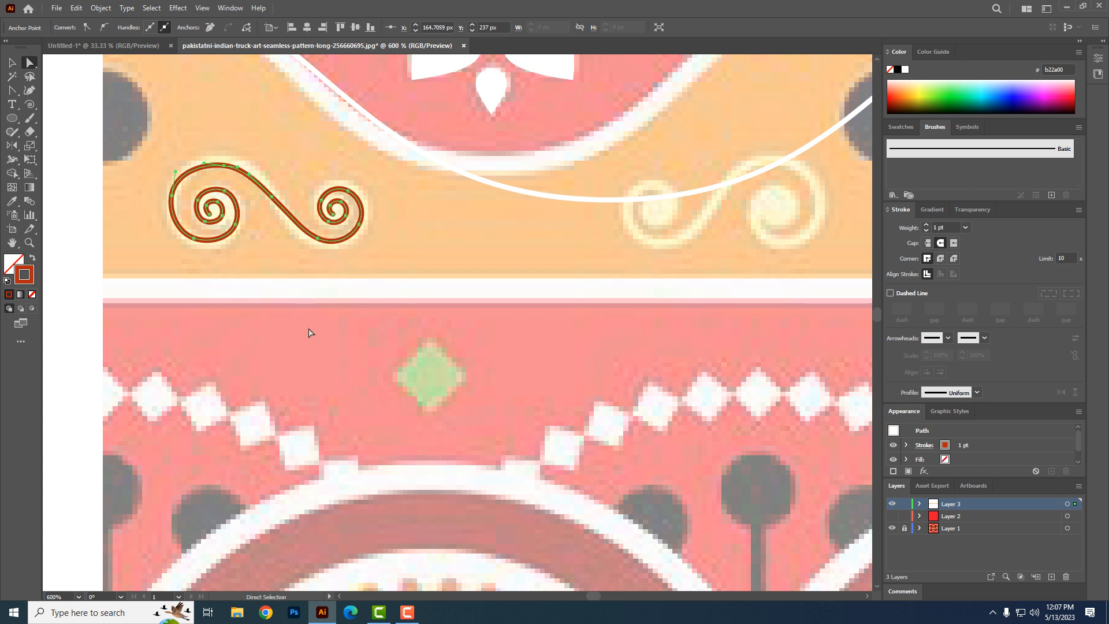
key(Up)
click(11, 63)
click(297, 163)
- Move the white zigzag-effect wave line straight up, clear of the cream reference scrolls
drag(421, 334, 387, 367)
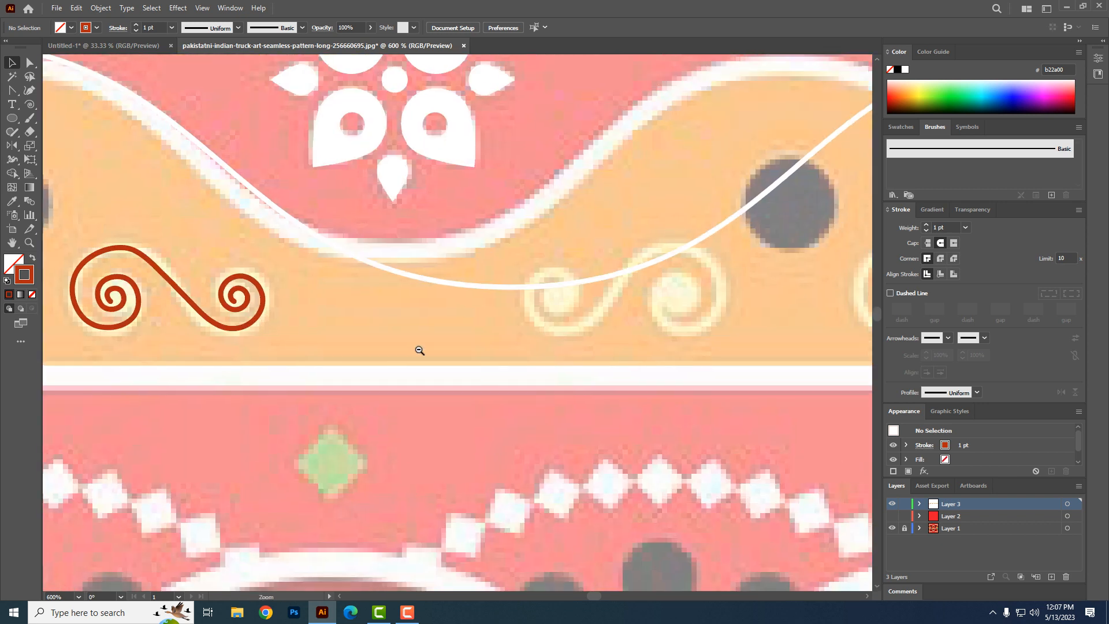
scroll(483, 324, down, 2)
drag(483, 324, 206, 362)
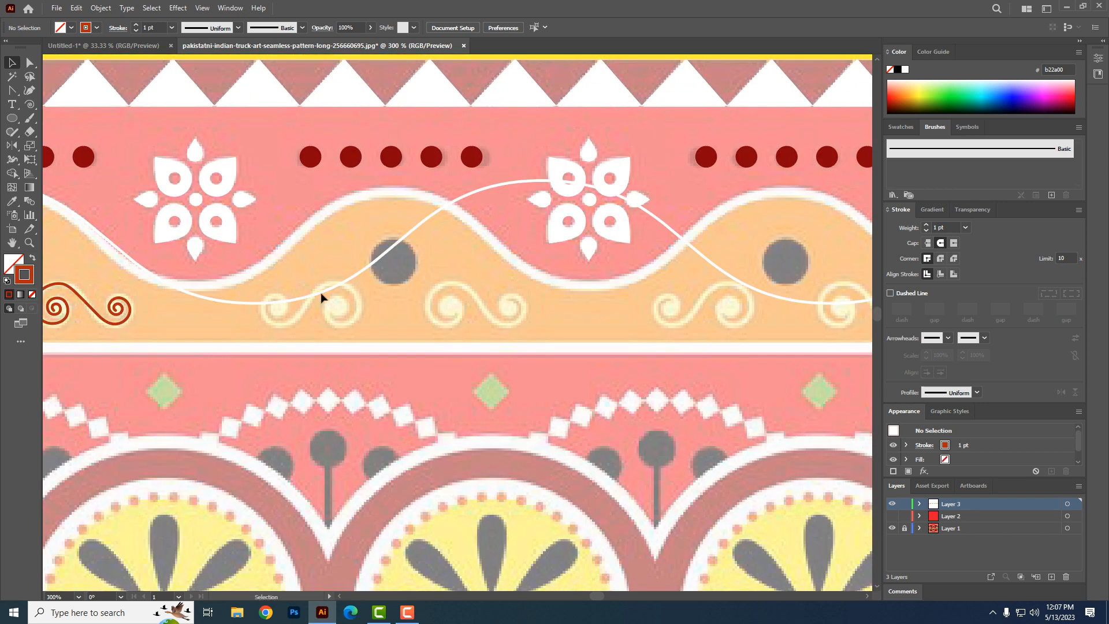
drag(321, 296, 323, 265)
- Try to reflect a copy of the red scroll across the vertical axis and move it toward the next reference scroll
click(106, 324)
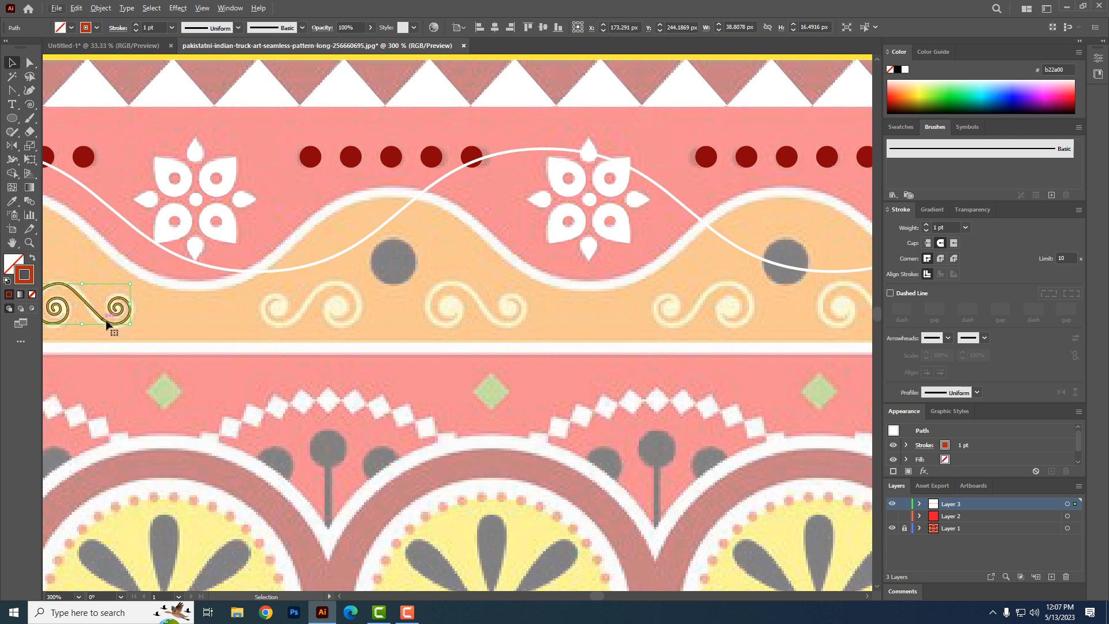
click(11, 147)
double_click(11, 147)
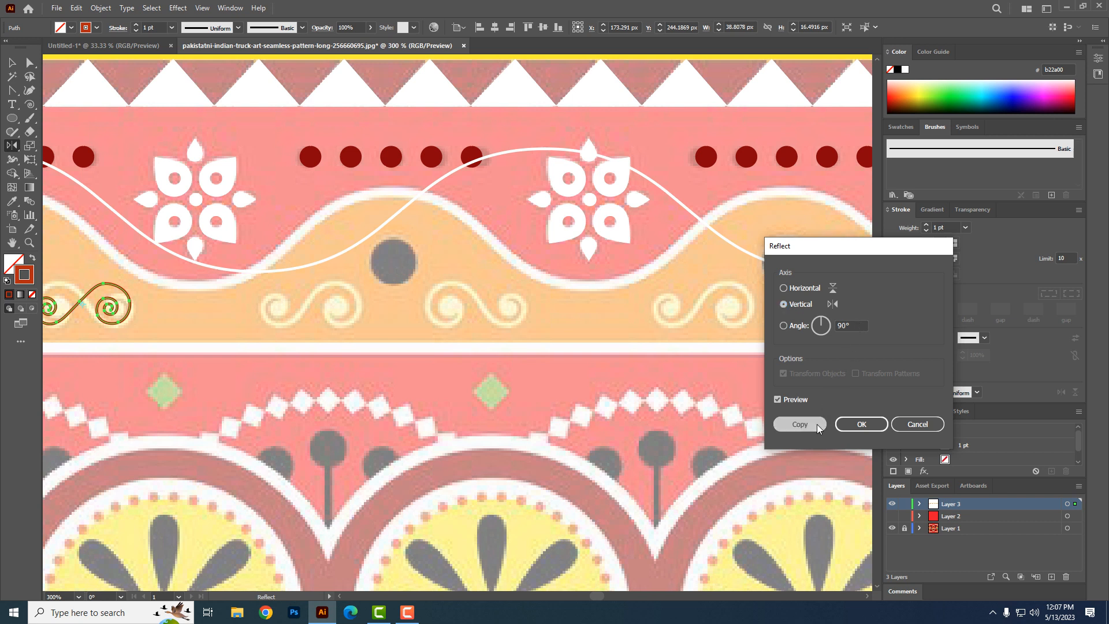
click(800, 424)
key(v)
drag(115, 315, 512, 329)
key(space)
drag(150, 287, 384, 278)
key(ctrl+z)
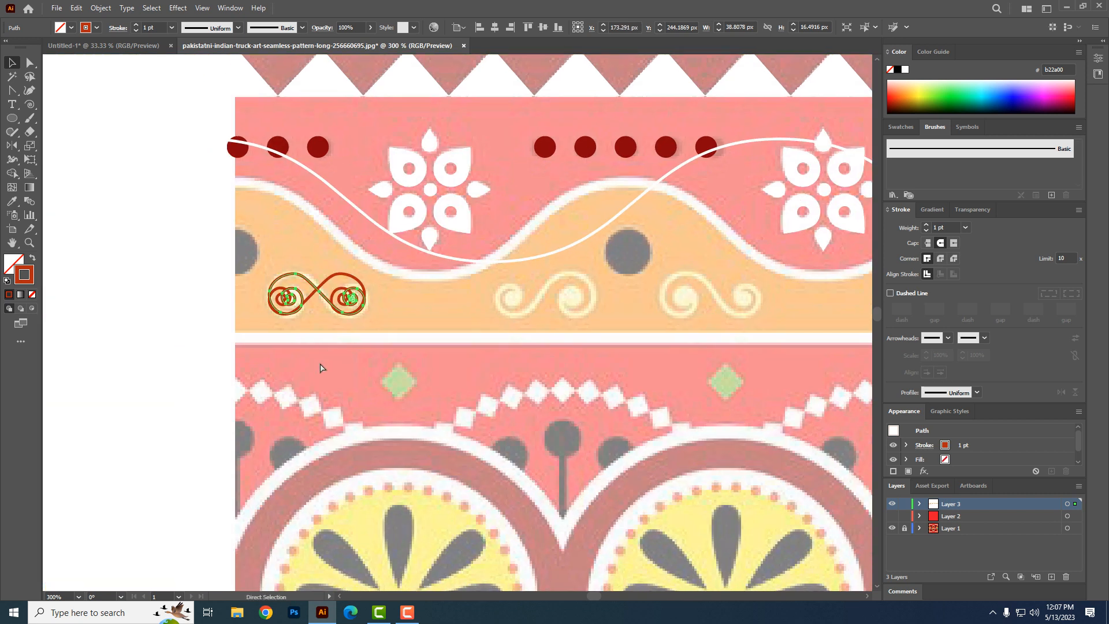
- Reflect a copy of the first red scroll across the vertical axis and move it horizontally onto the next reference scroll
double_click(12, 146)
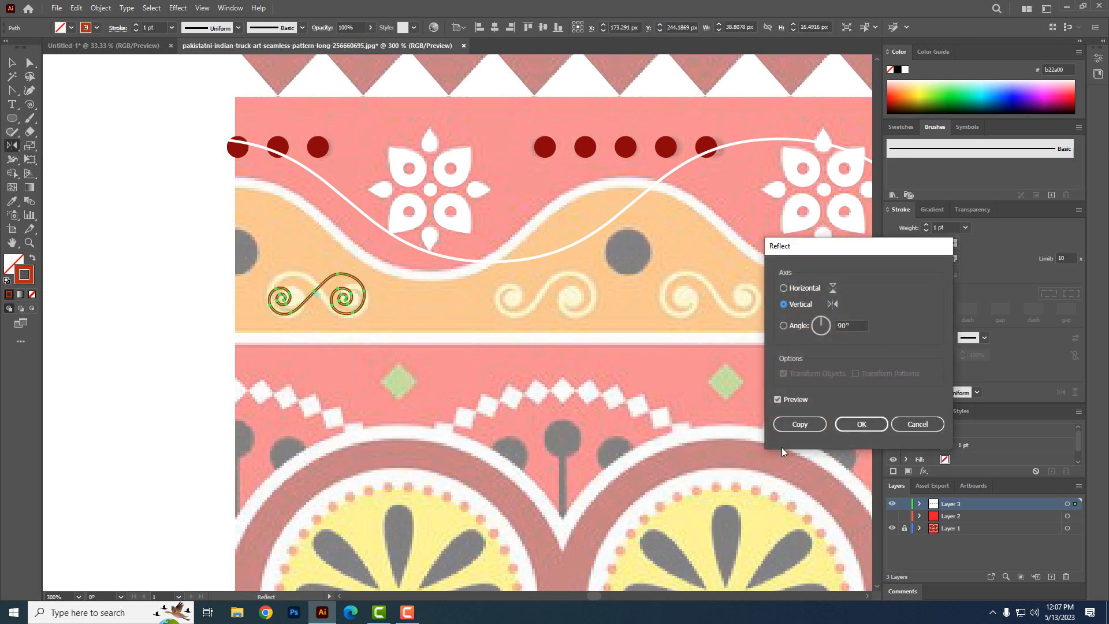
click(800, 424)
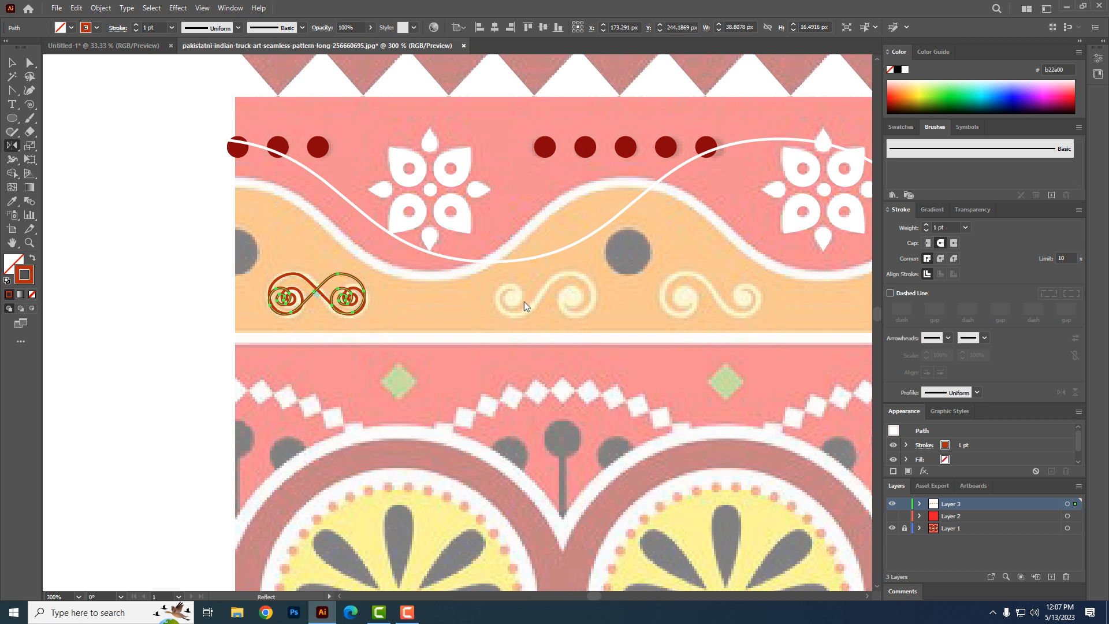
click(13, 63)
key(shift+Right)
key(shift+Right)
key(shift+Right)
key(shift+Right)
key(shift+Right)
key(shift+Right)
key(shift+Right)
key(shift+Right)
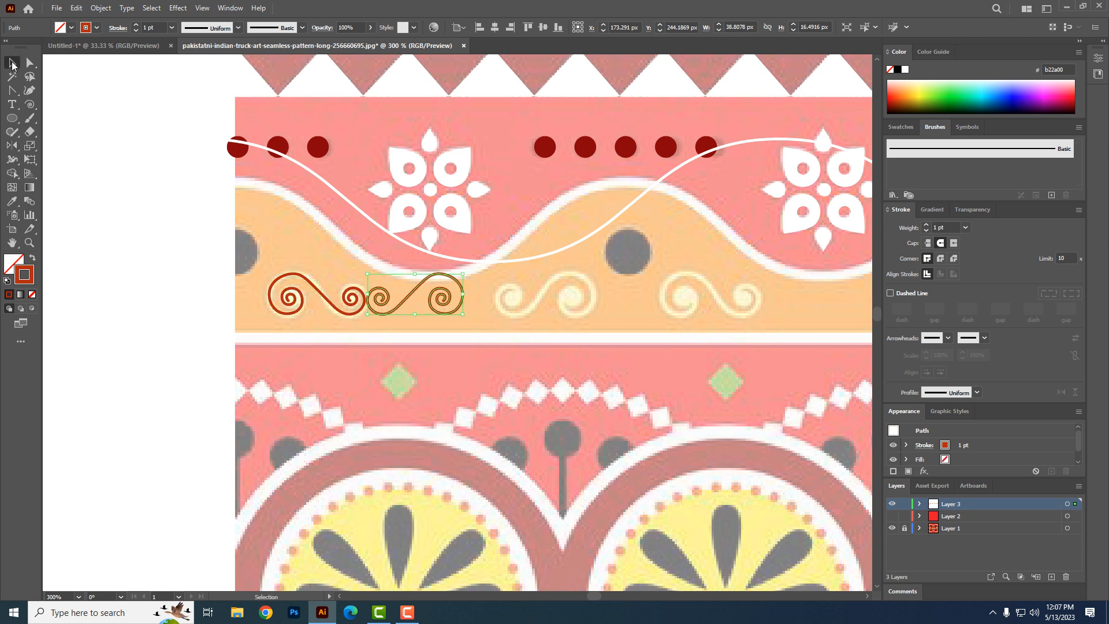
key(shift+Right)
key(Right)
key(Right)
key(Right)
key(Right)
key(Left)
- Try to reflect a copy of both red scrolls across the horizontal axis and place it over the next reference pair
drag(491, 383, 276, 383)
ctrl+alt+click(432, 356)
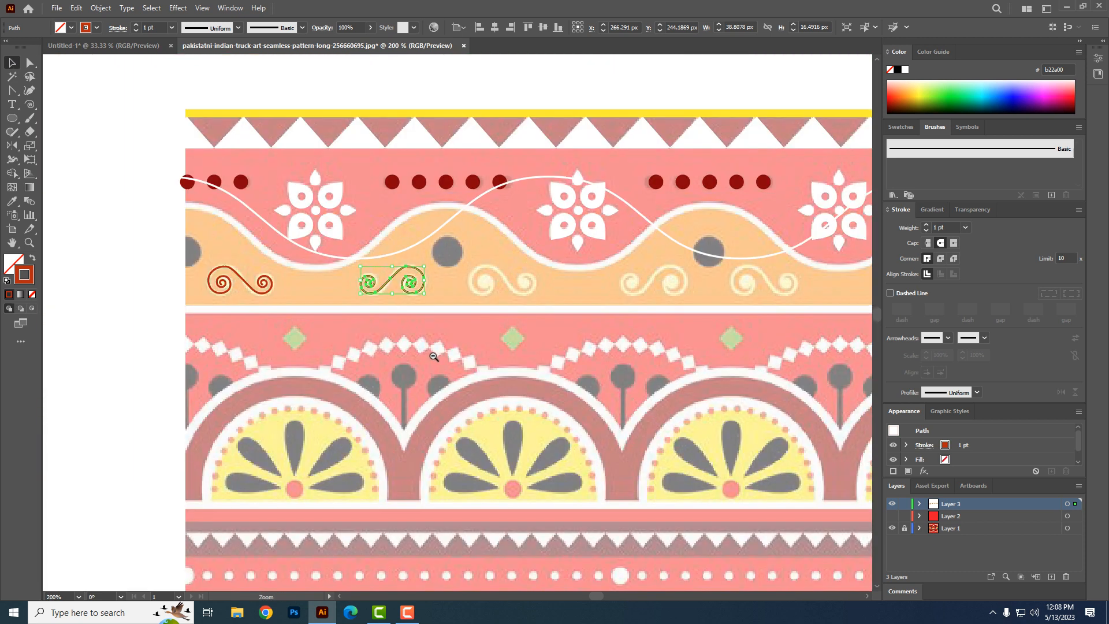
drag(433, 357, 390, 422)
drag(177, 386, 373, 346)
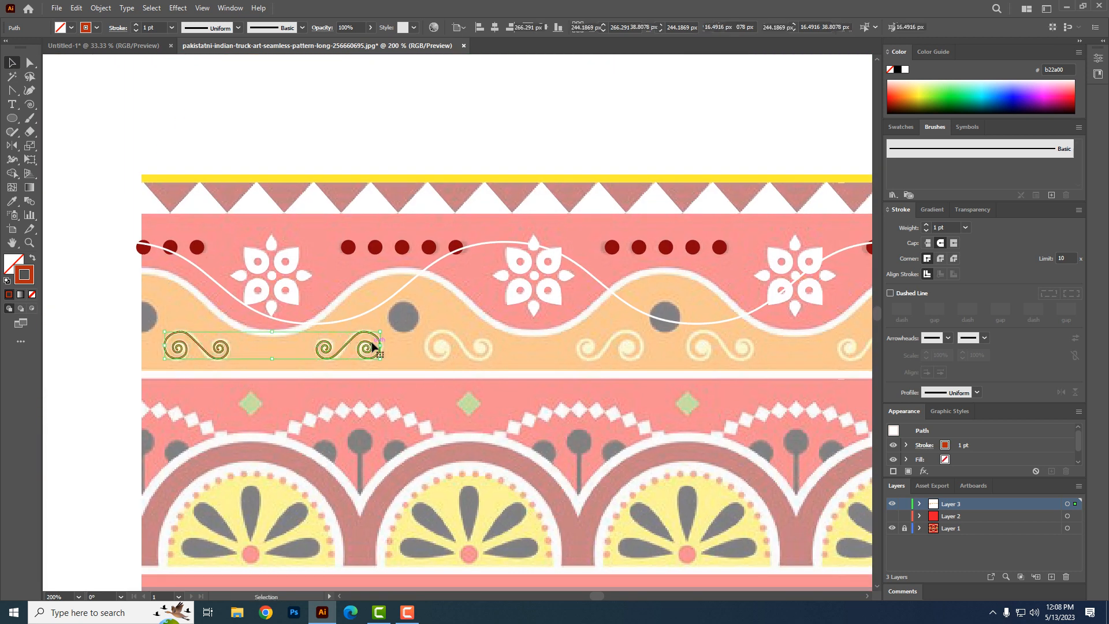
double_click(11, 145)
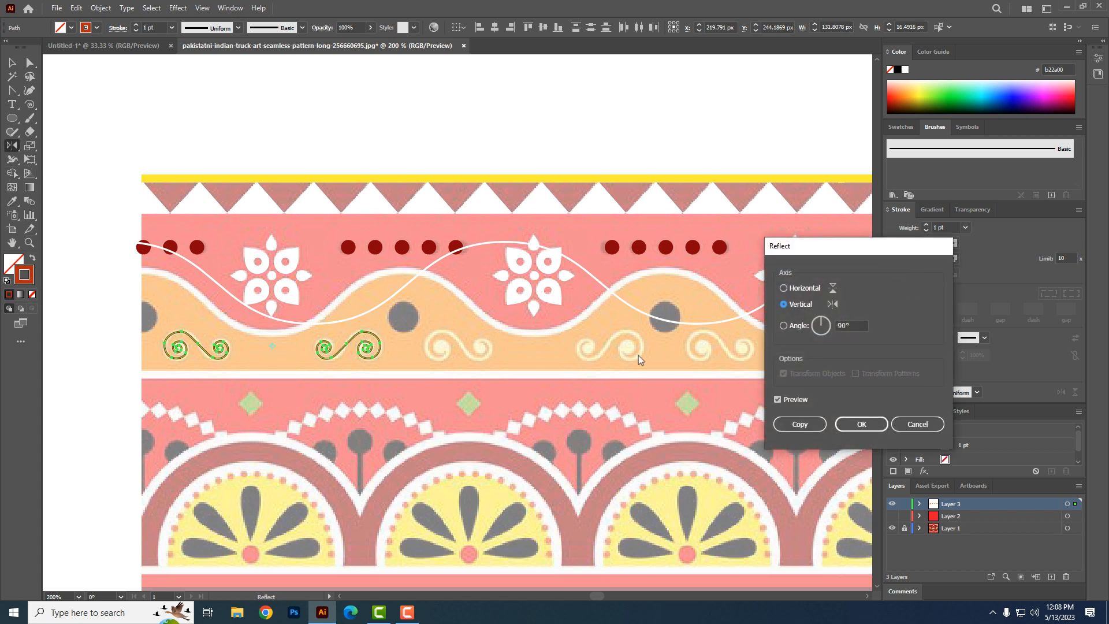
click(803, 288)
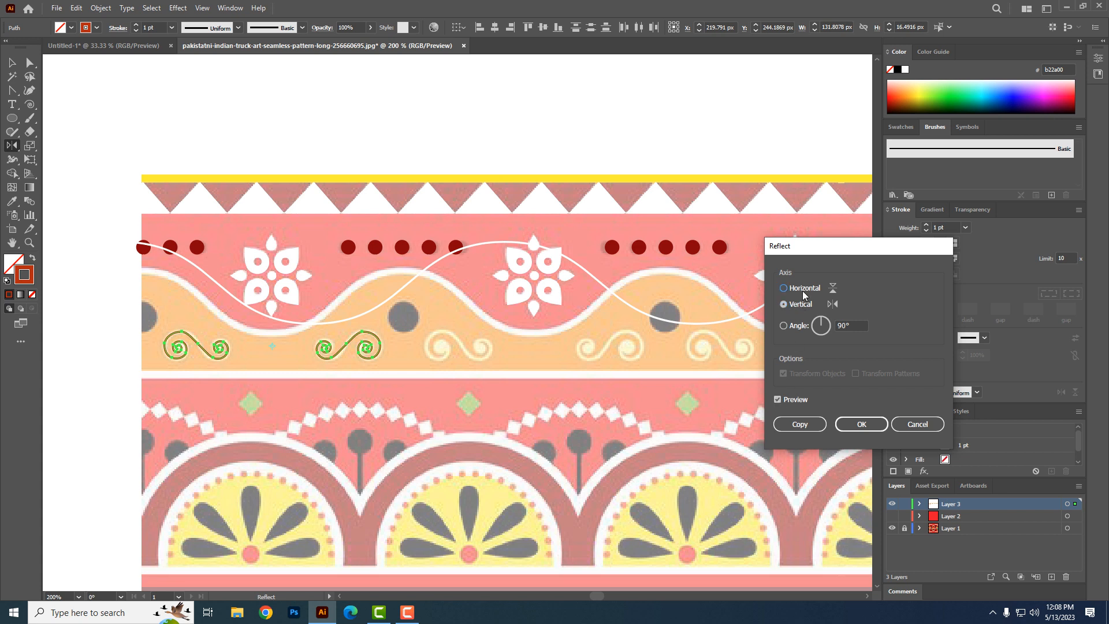
click(800, 423)
key(v)
scroll(245, 393, right, 3)
drag(163, 349, 425, 394)
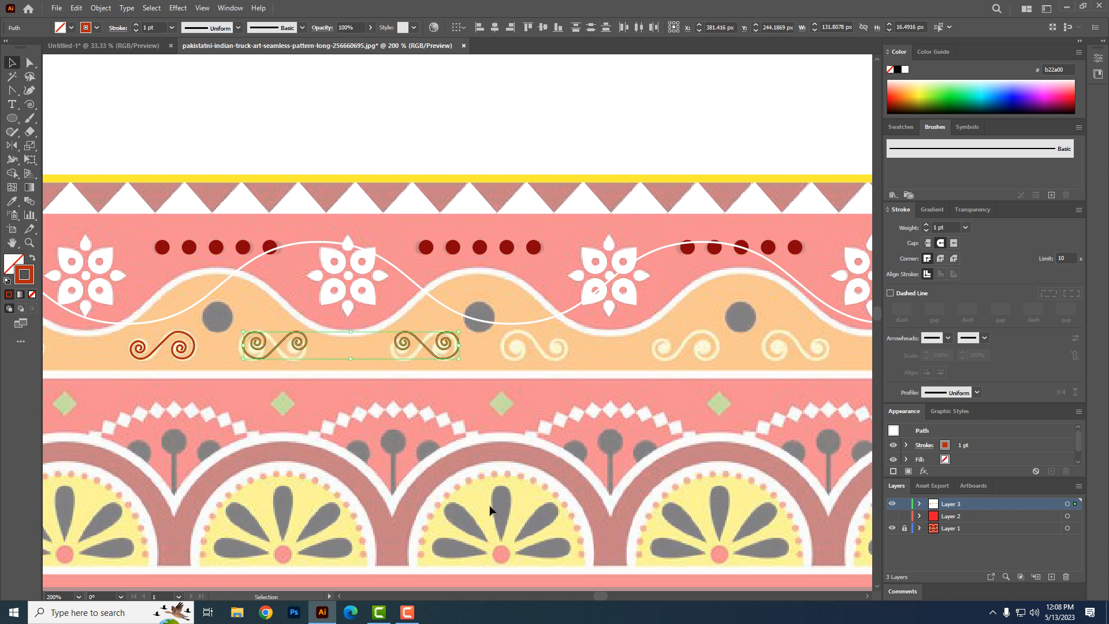
key(Delete)
scroll(462, 404, left, 3)
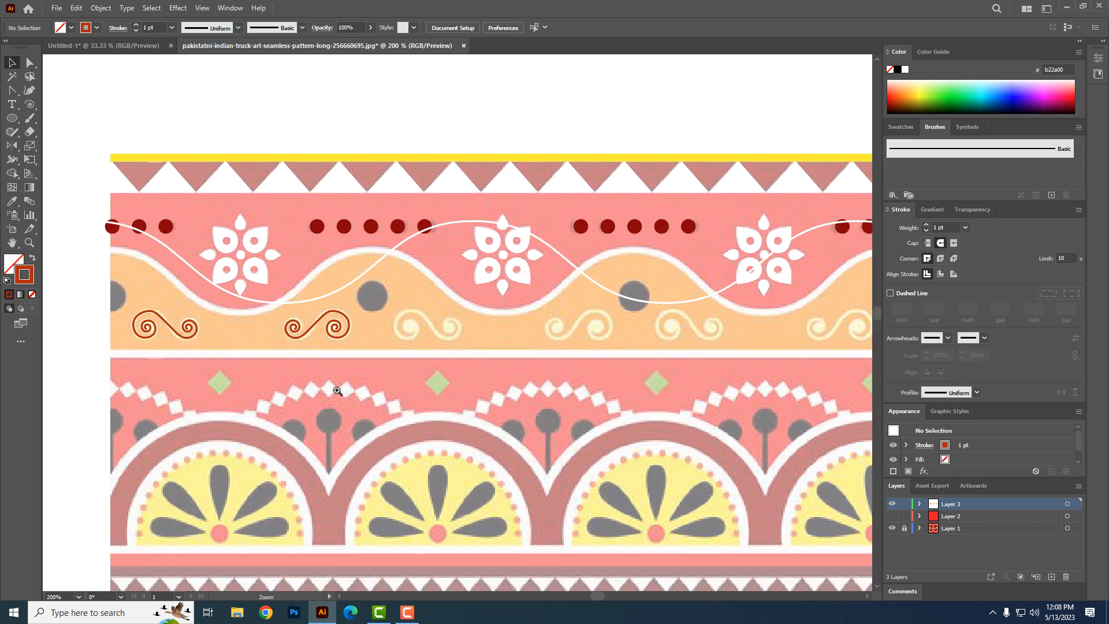
- Duplicate the pair of red scrolls onto the next reference pair and repeat the copy along the whole orange band
click(314, 325)
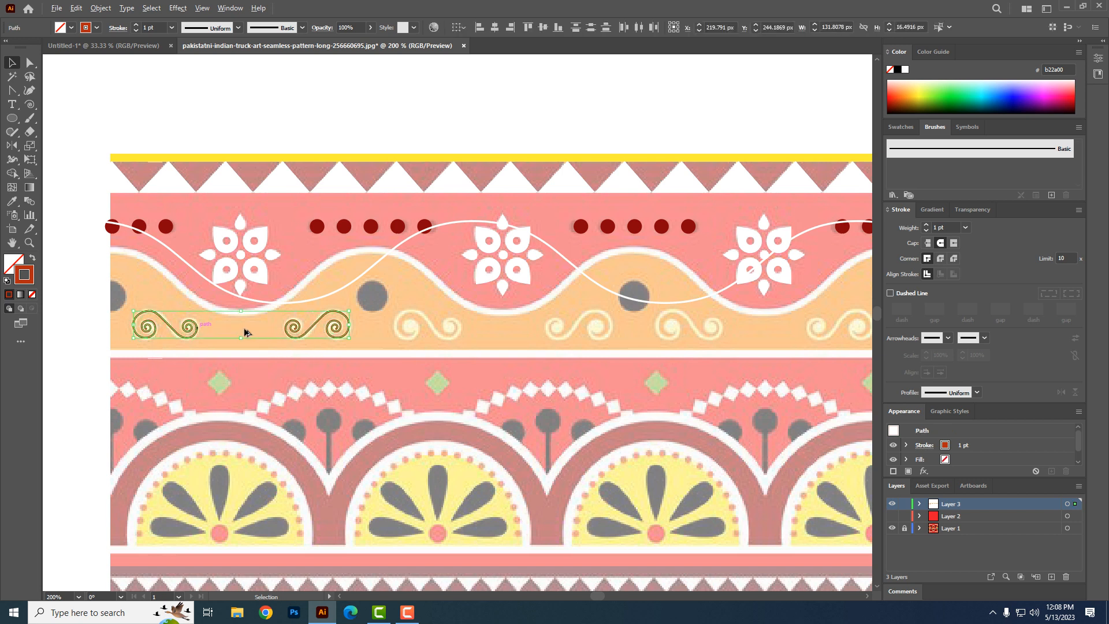
drag(189, 330, 452, 359)
key(ctrl+d)
scroll(452, 359, right, 5)
scroll(397, 420, down, 2)
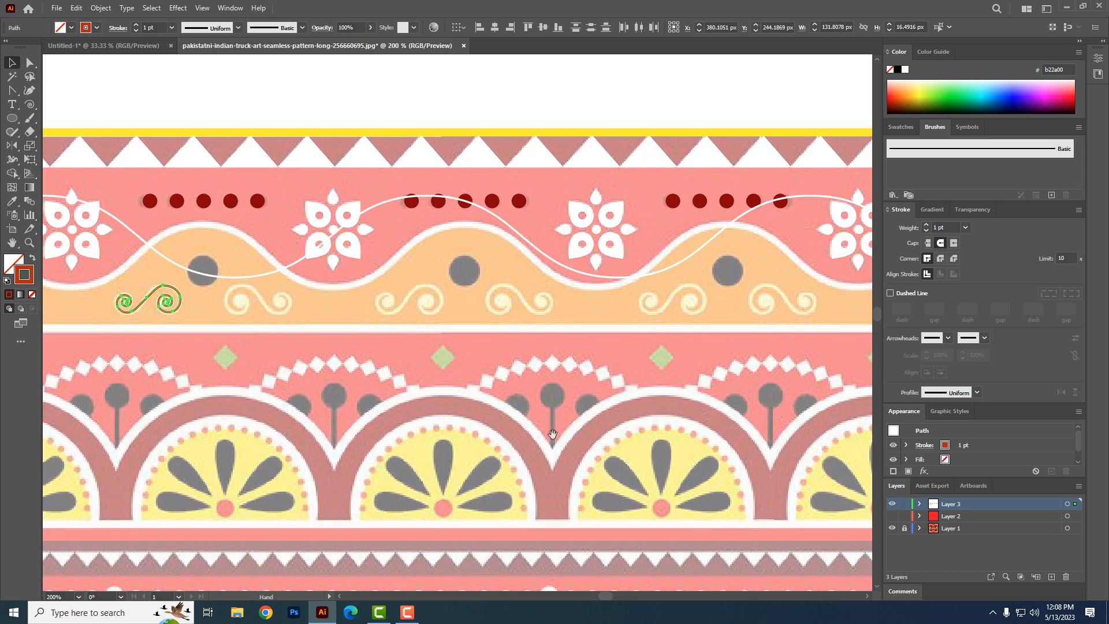
key(ctrl+d)
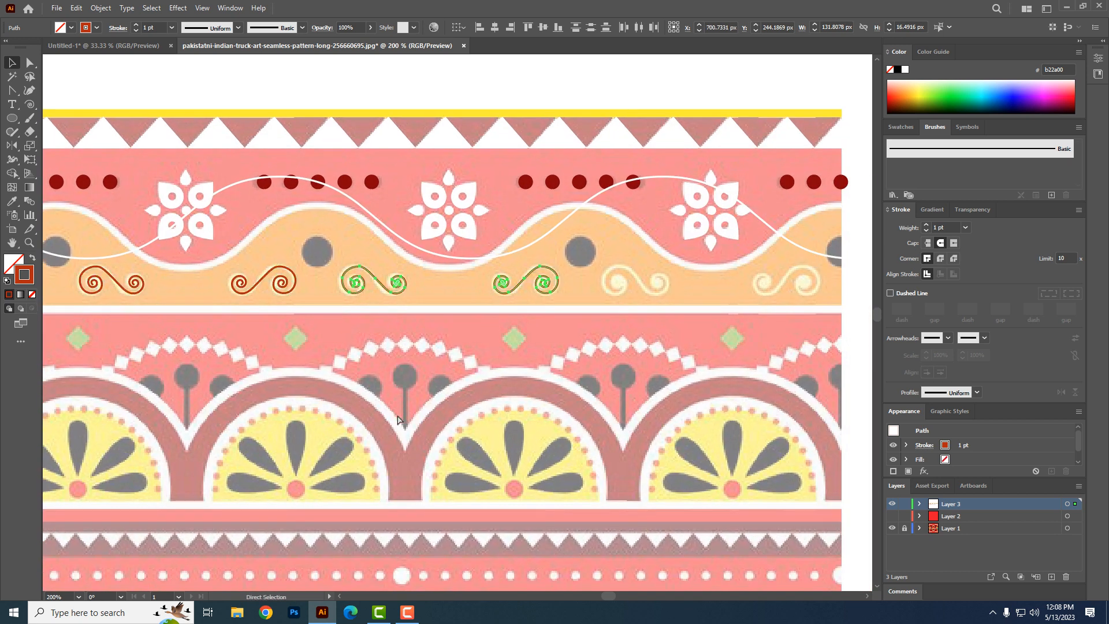
key(ctrl+d)
scroll(392, 412, left, 4)
scroll(393, 412, up, 1)
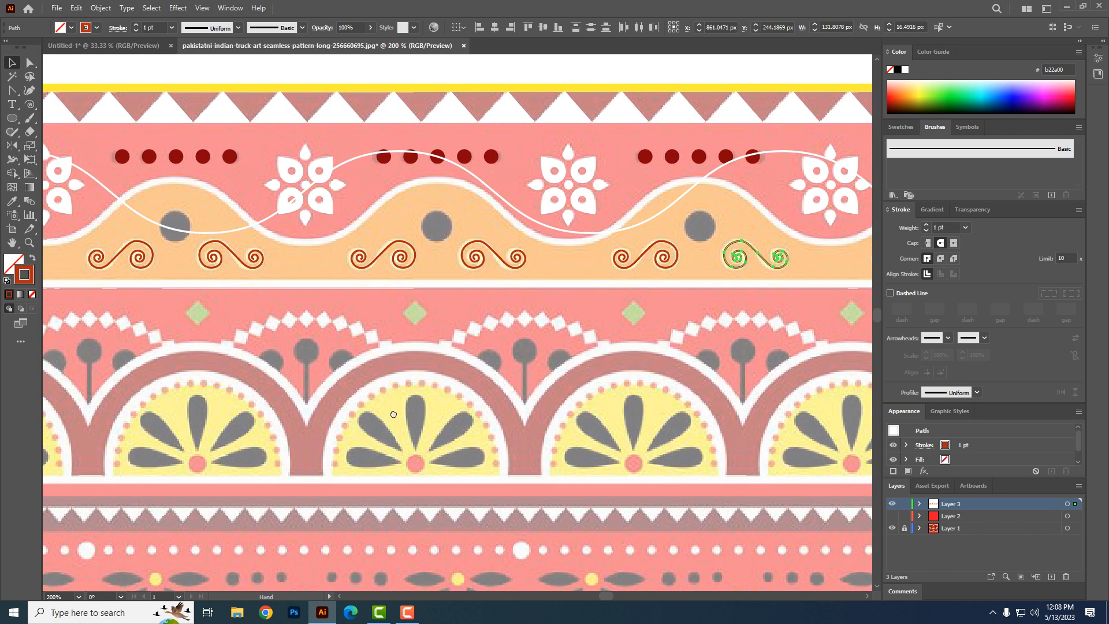
- Copy the yellow strip straight down onto the white line beneath the red scrolls and fill the copy with white
scroll(392, 411, left, 2)
scroll(393, 411, down, 1)
scroll(392, 411, down, 1)
click(383, 92)
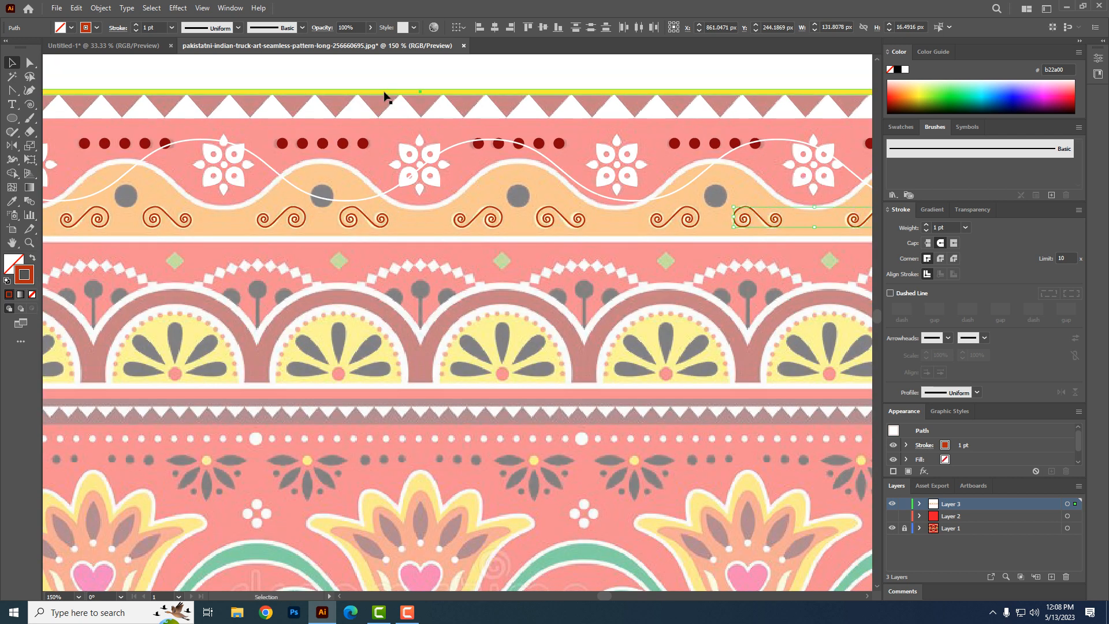
drag(382, 91, 401, 238)
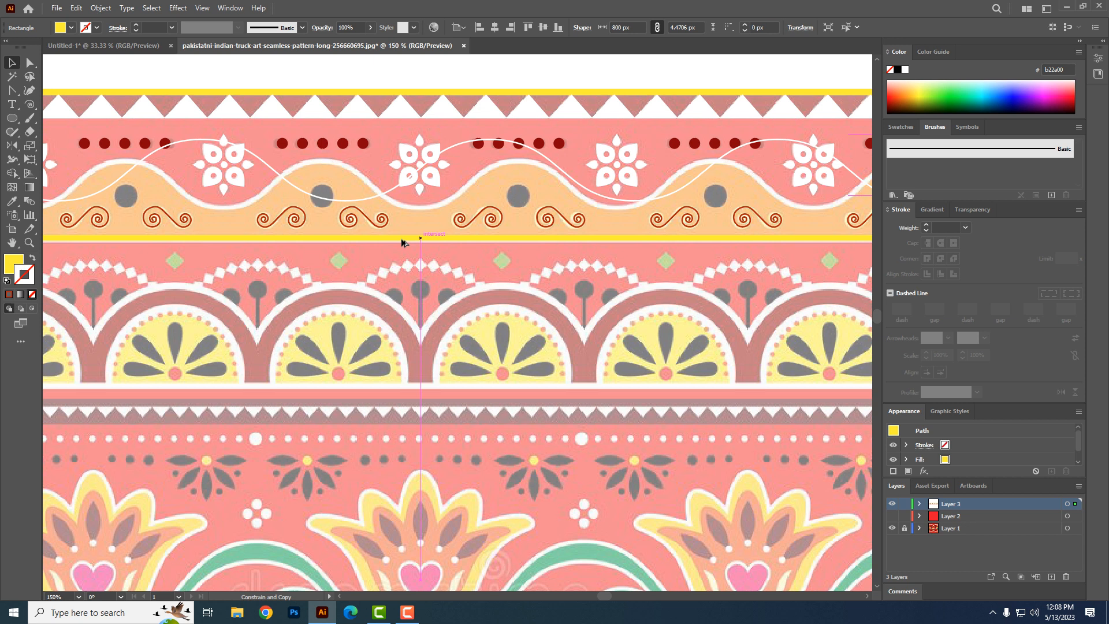
click(13, 260)
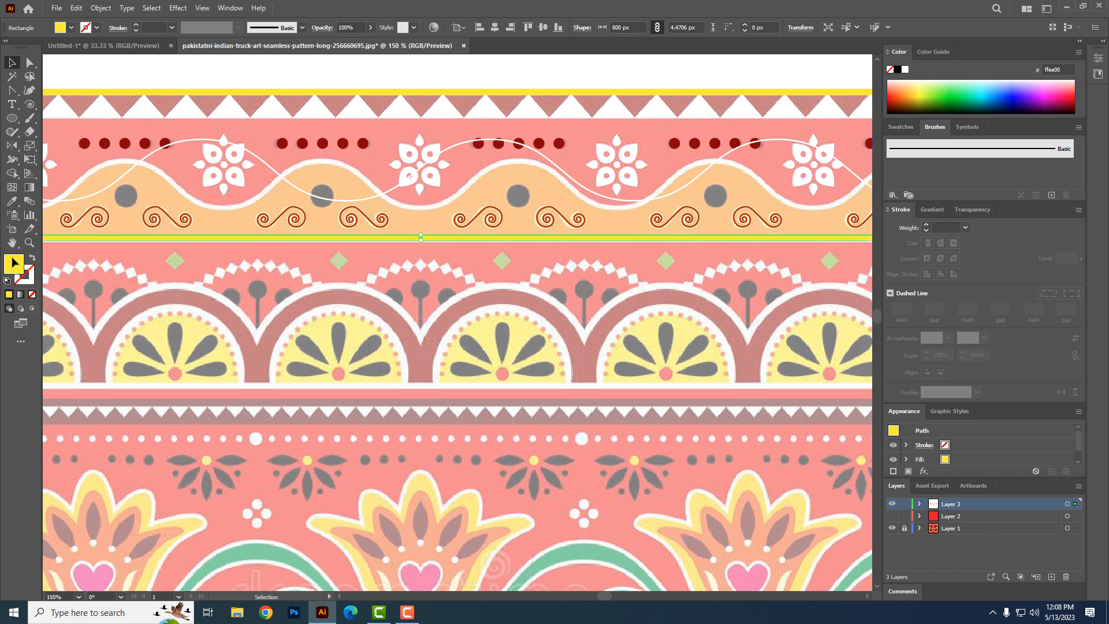
click(905, 69)
- Draw a white square about 11 px wide beside the first pale green reference diamond
drag(393, 316, 439, 293)
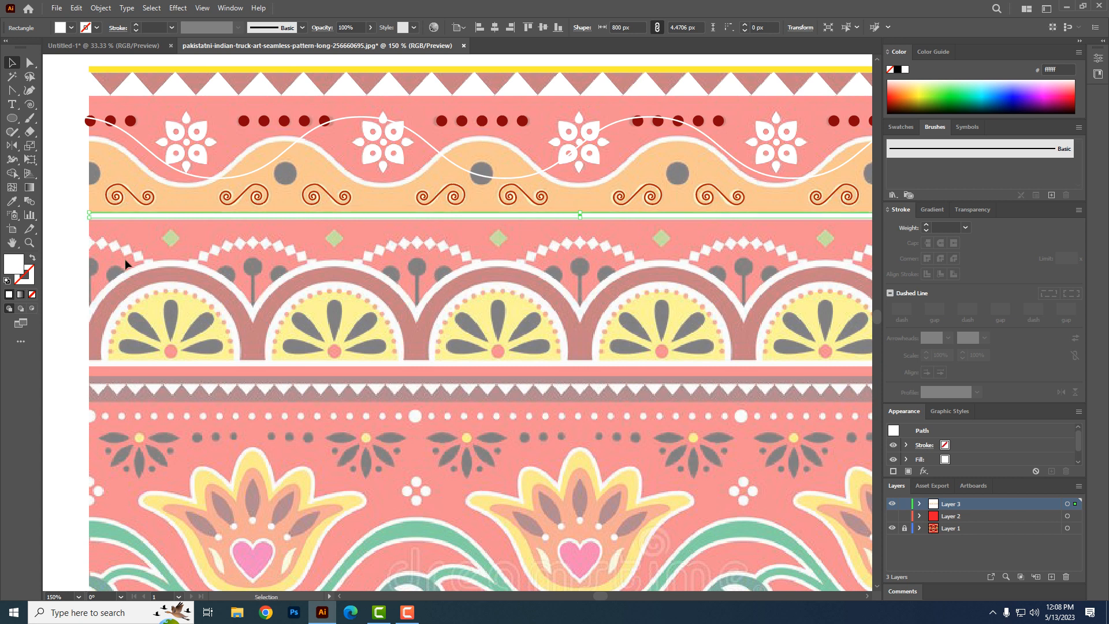
click(10, 121)
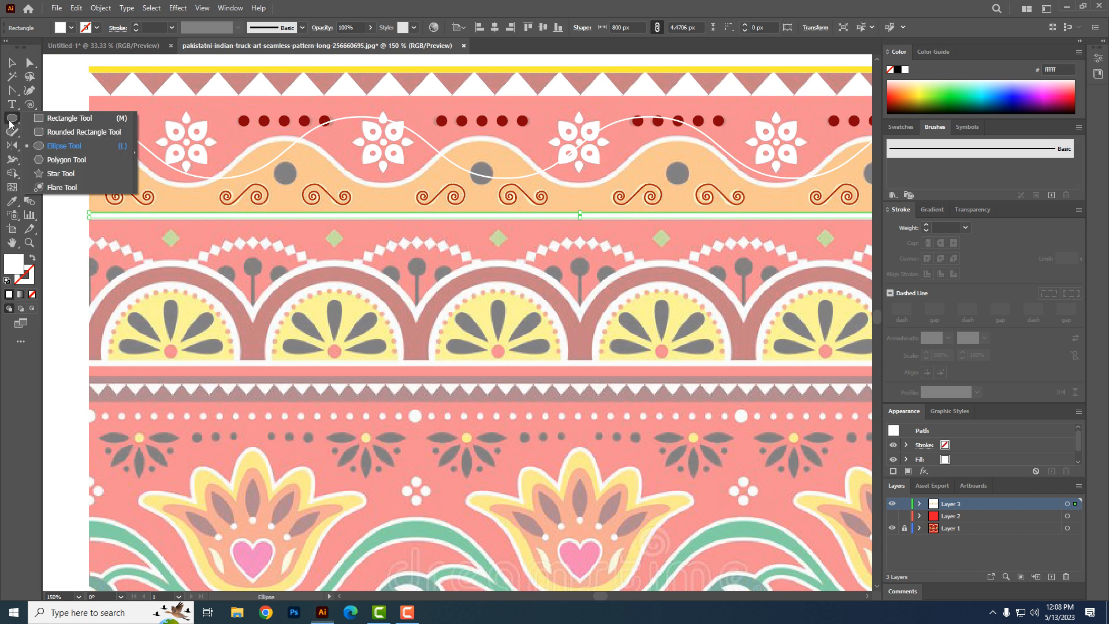
click(66, 118)
drag(187, 226, 199, 237)
click(10, 63)
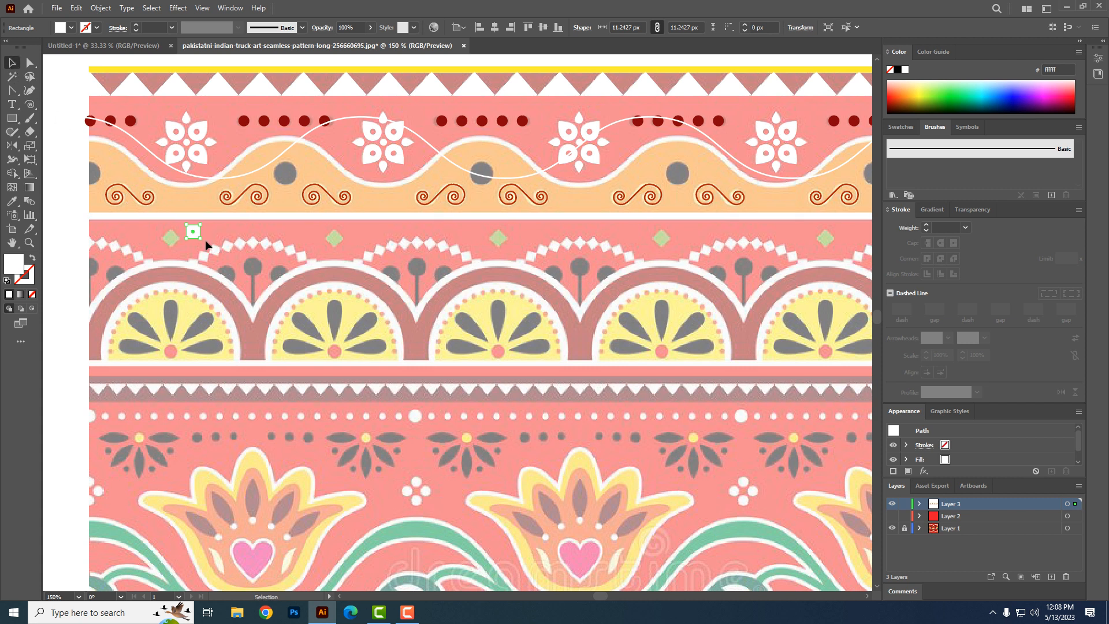
- Rotate the white square 45° so that it stands as a diamond
ctrl+click(205, 241)
ctrl+click(440, 330)
ctrl+click(440, 330)
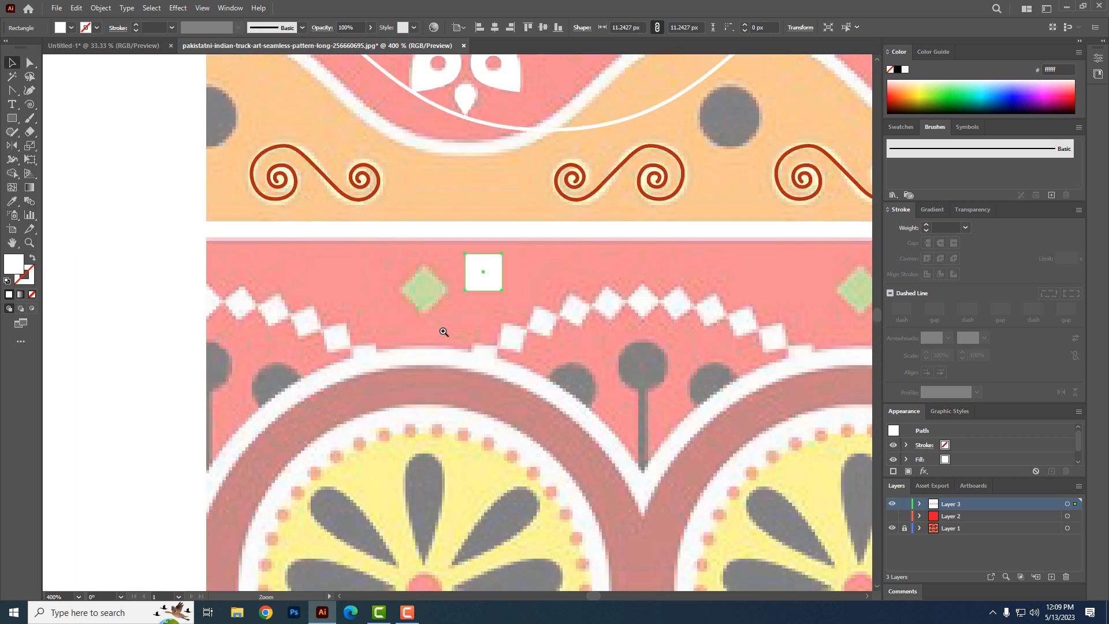
ctrl+click(443, 332)
drag(552, 268, 522, 275)
- Fill the diamond with aba837 sampled from the reference and move it over the first pale green reference diamond
click(12, 201)
click(414, 274)
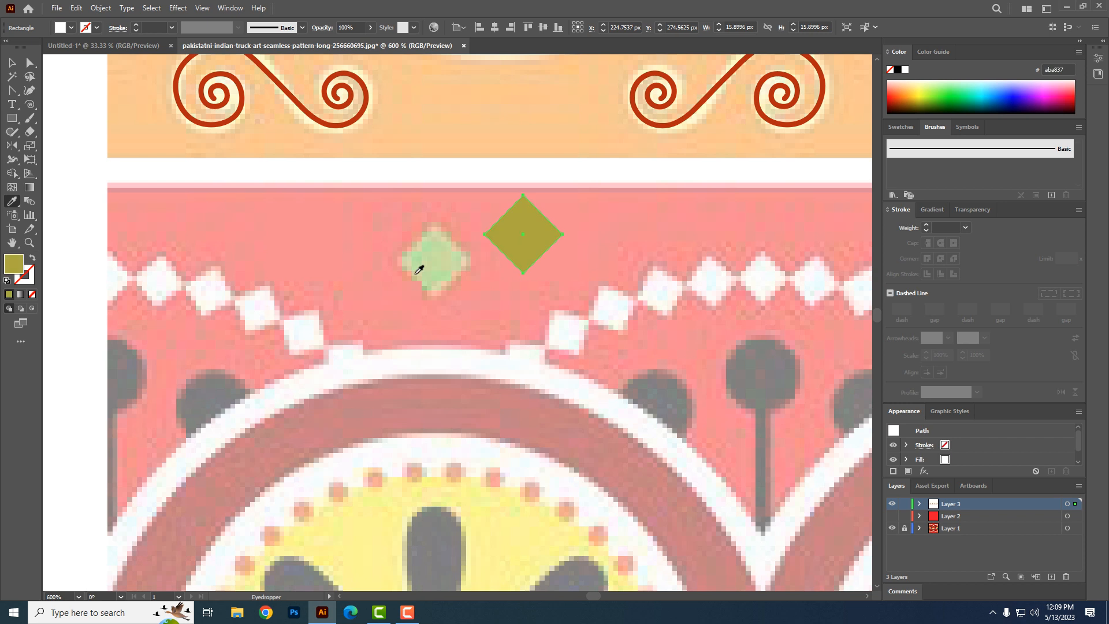
drag(529, 240, 442, 265)
- Duplicate the green diamond above the first arch of small white diamonds and scale the copy down to about 8 px
drag(626, 394, 514, 407)
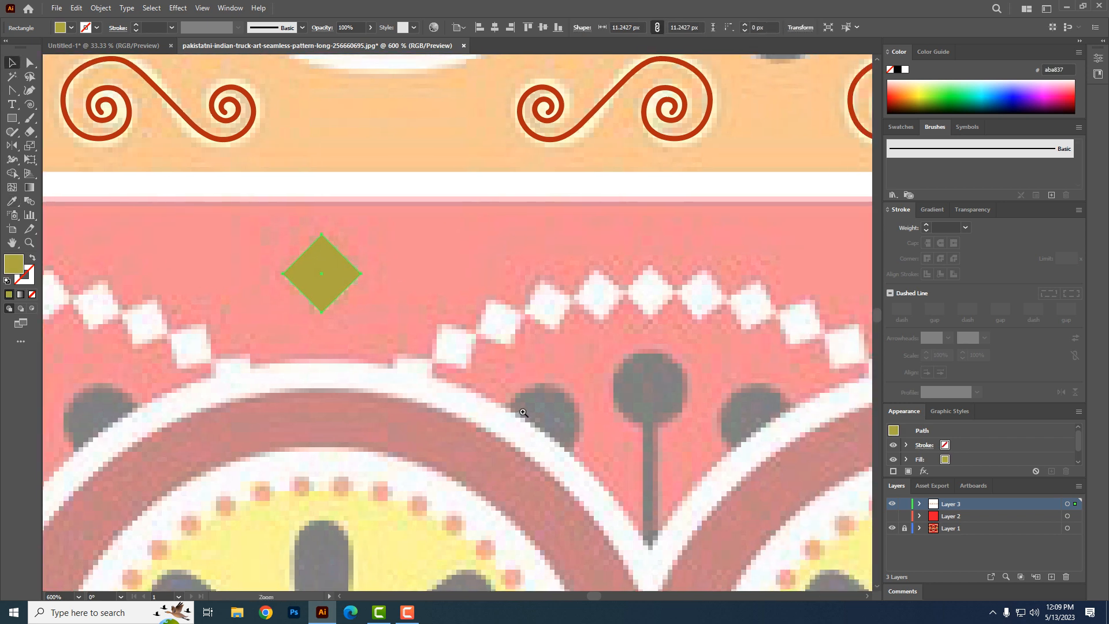
ctrl+alt+click(542, 396)
ctrl+alt+click(542, 396)
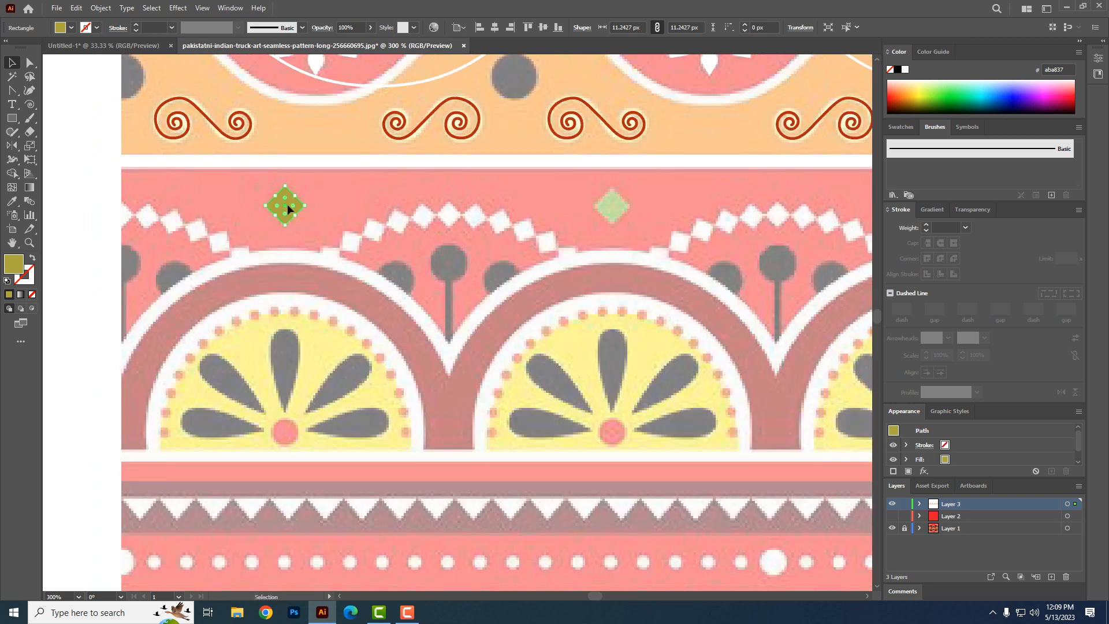
drag(289, 209, 179, 193)
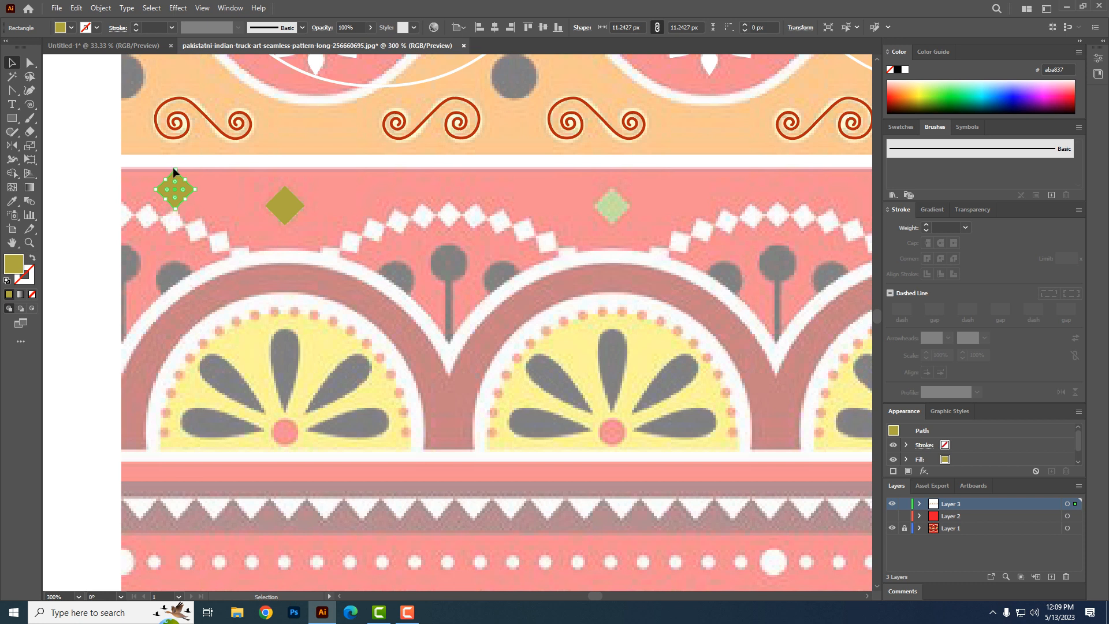
drag(174, 169, 169, 176)
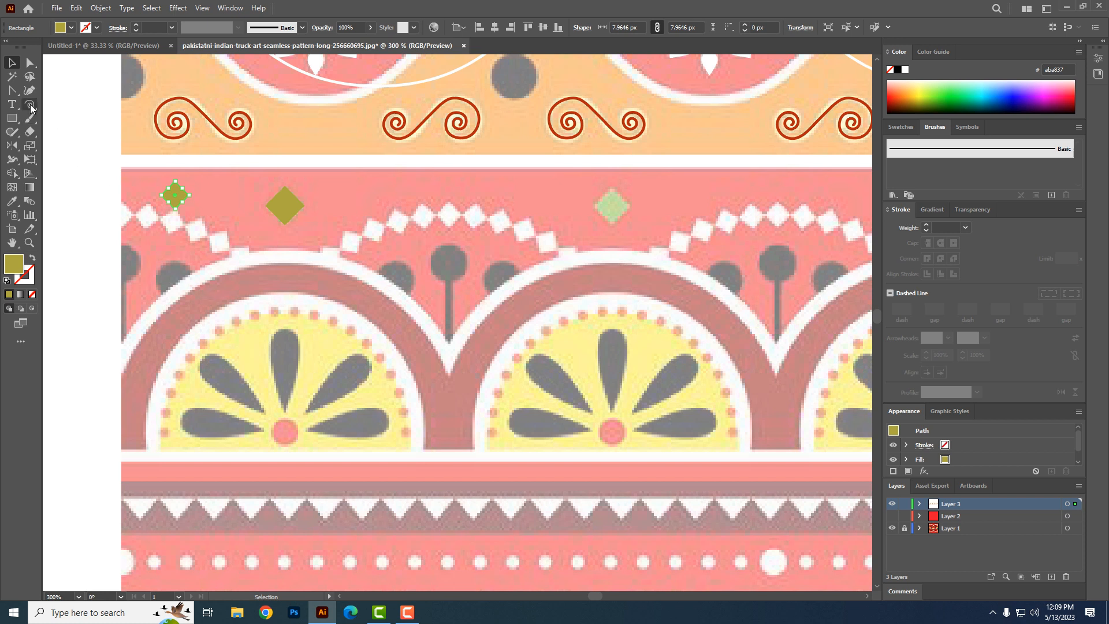
drag(31, 108, 56, 118)
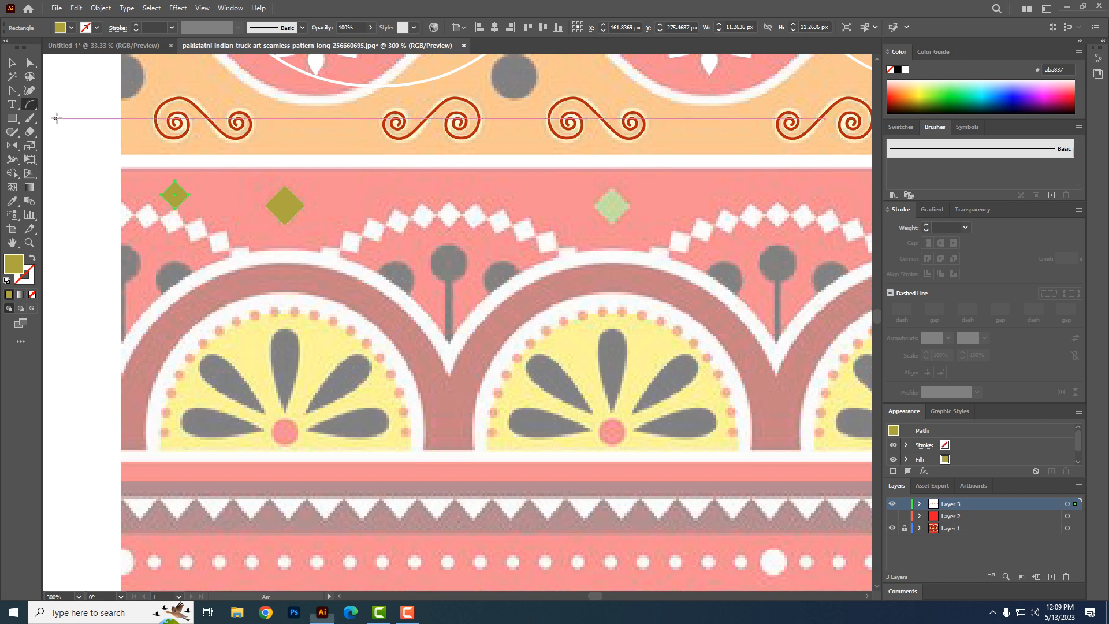
drag(323, 252, 497, 208)
key(ctrl+z)
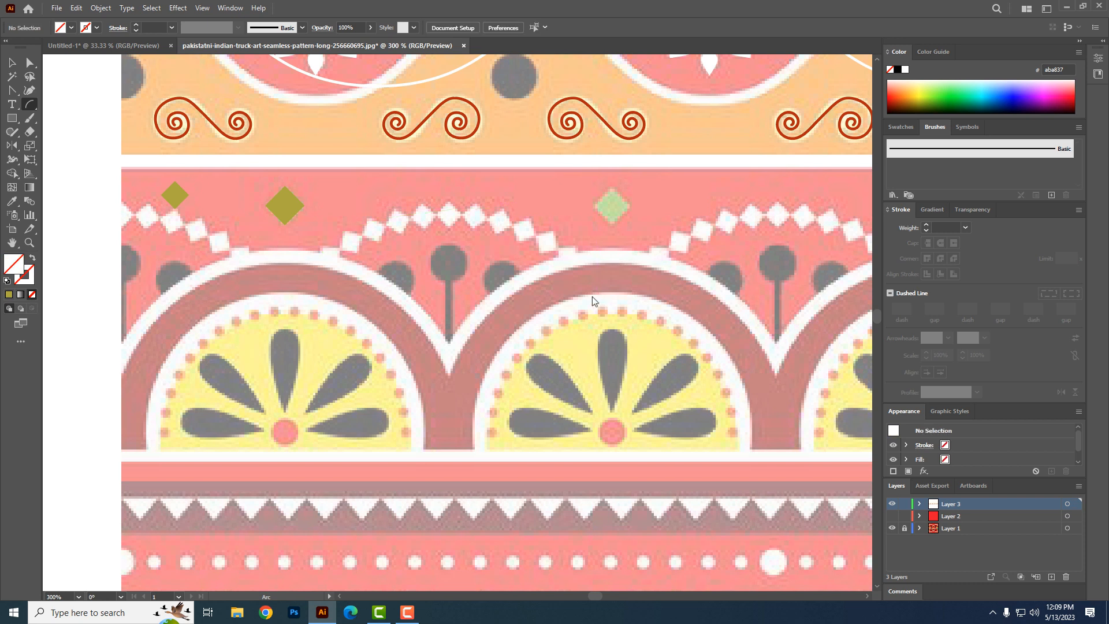
- Draw a circle about 146 px in diameter whose upper edge follows the arch of small white reference diamonds
click(11, 118)
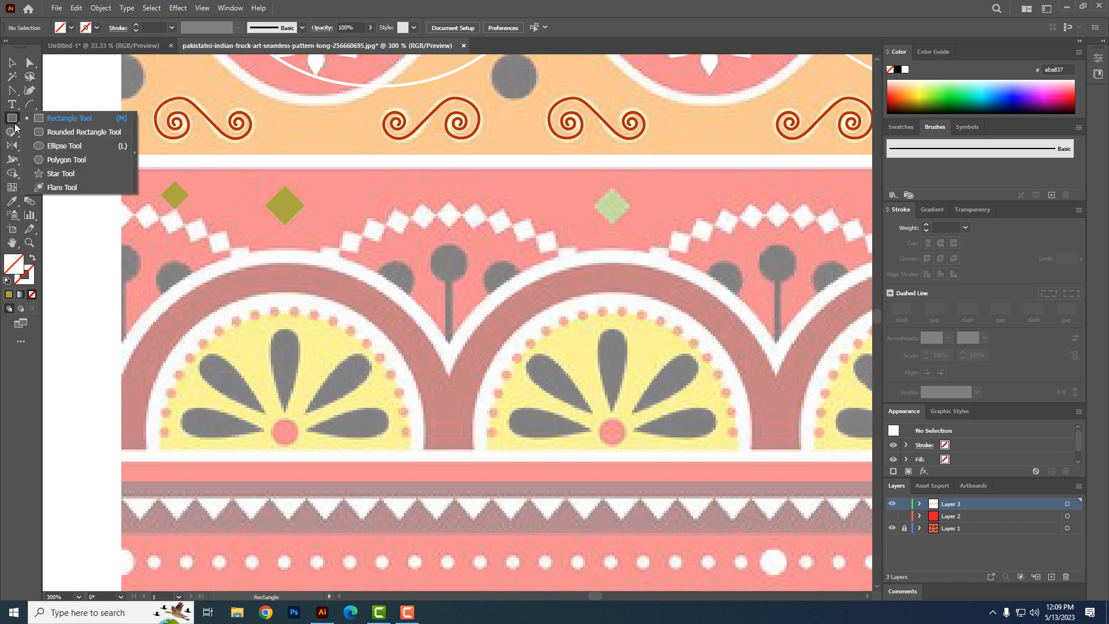
click(43, 146)
drag(341, 242, 626, 449)
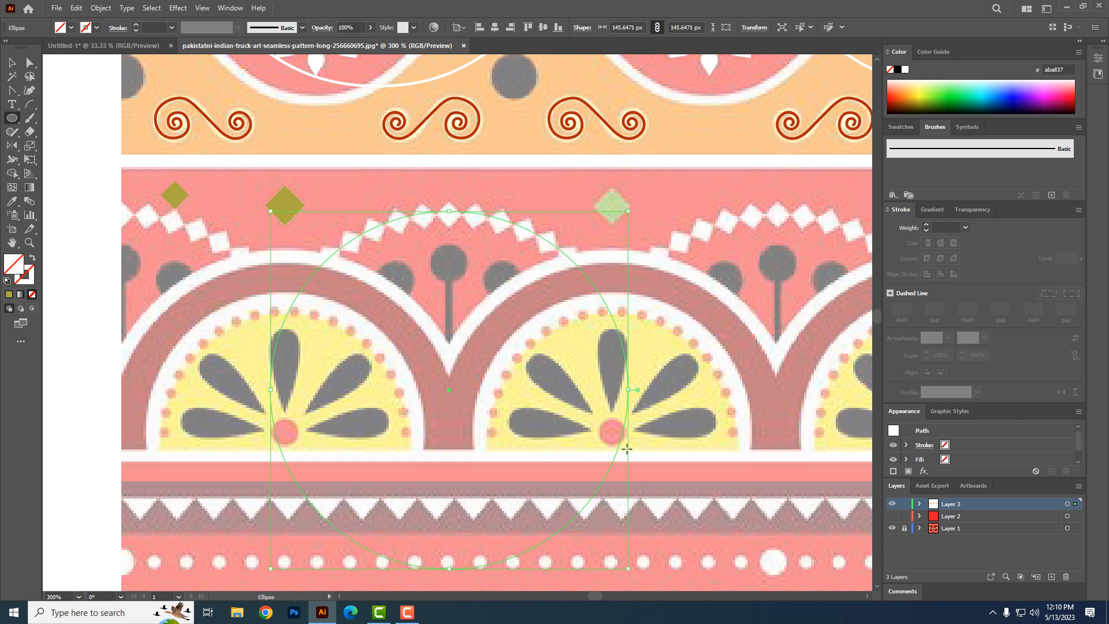
- Add anchor points to the circle at both ends of the white diamond arch and delete the part of the circle below them
click(12, 90)
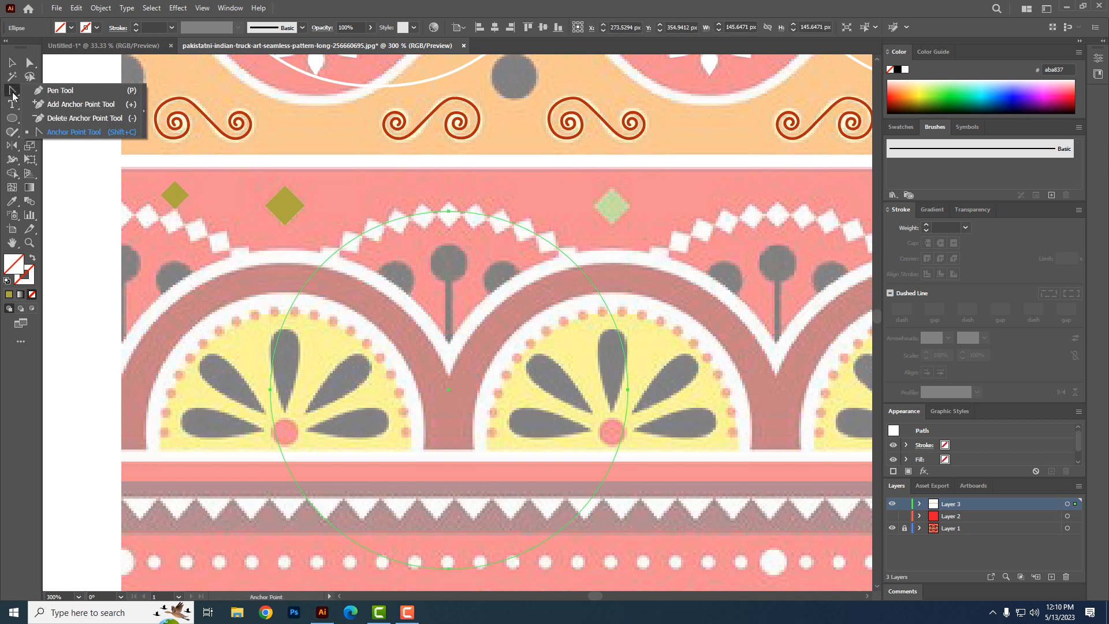
click(52, 104)
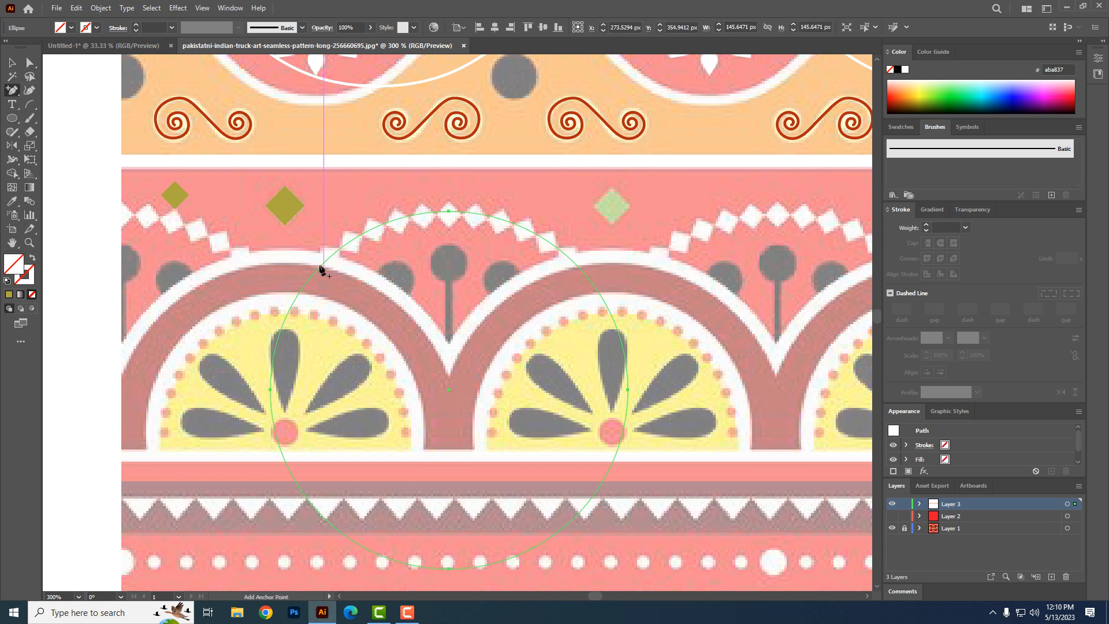
click(321, 268)
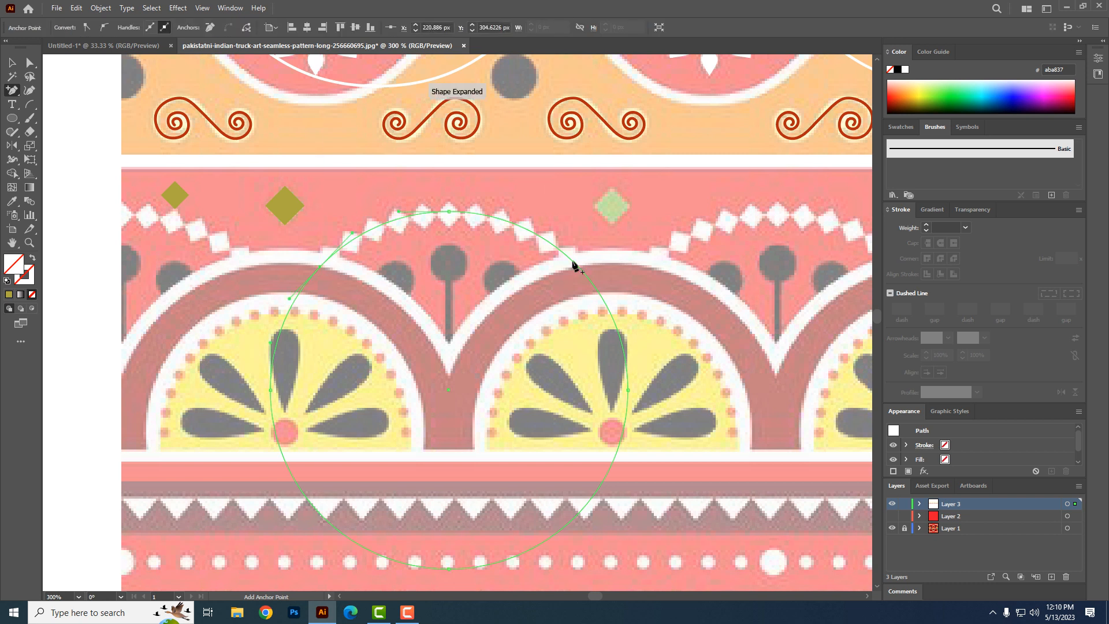
click(571, 261)
click(30, 63)
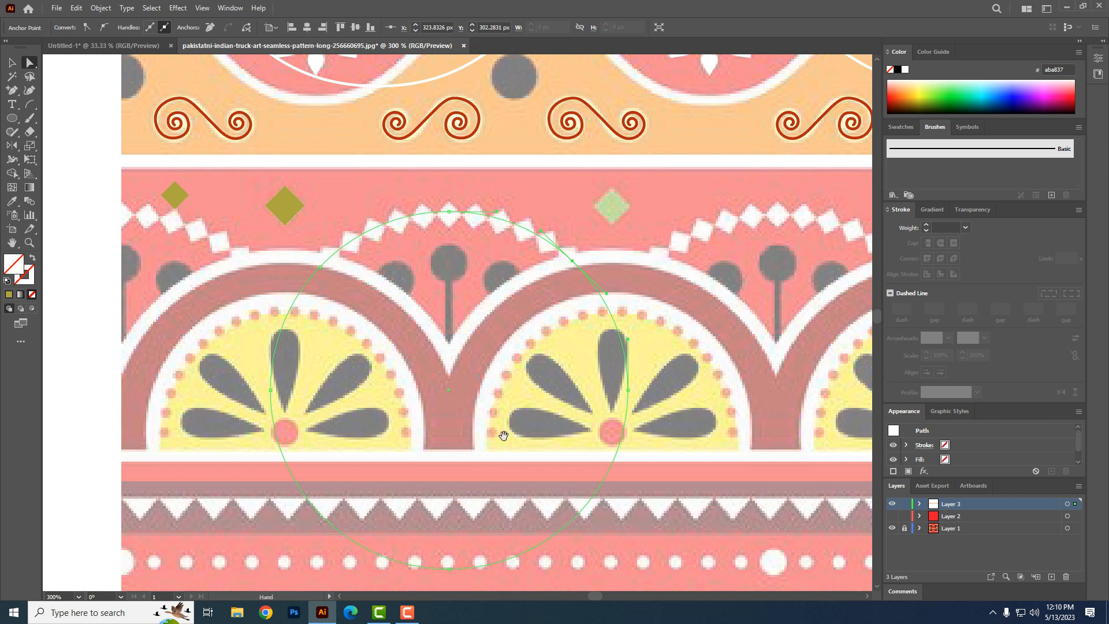
scroll(500, 436, down, 2)
drag(235, 314, 747, 541)
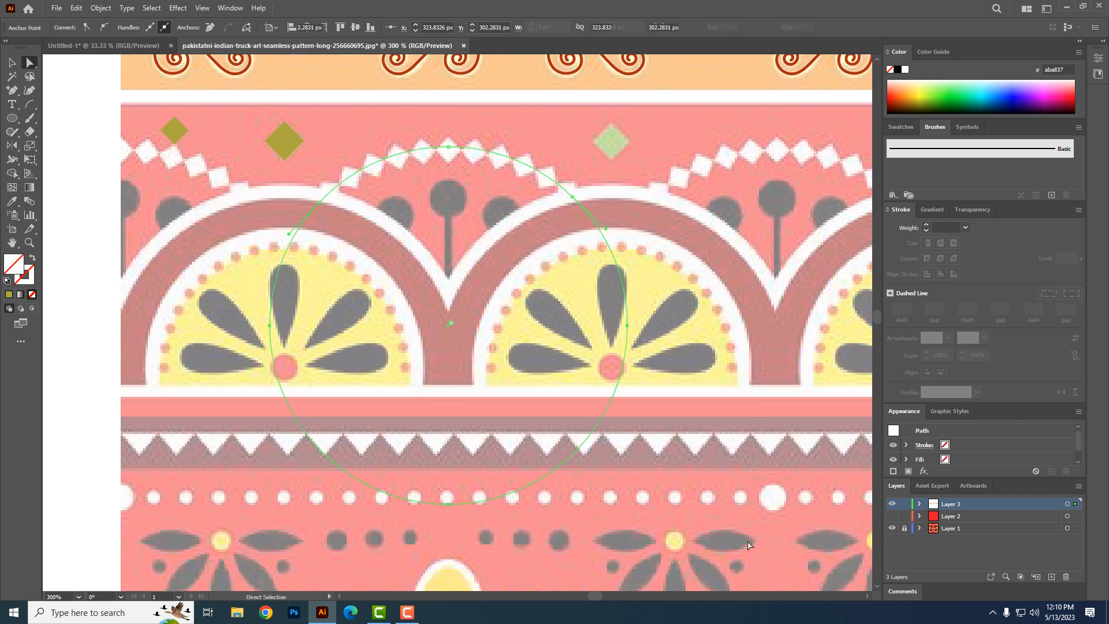
key(Delete)
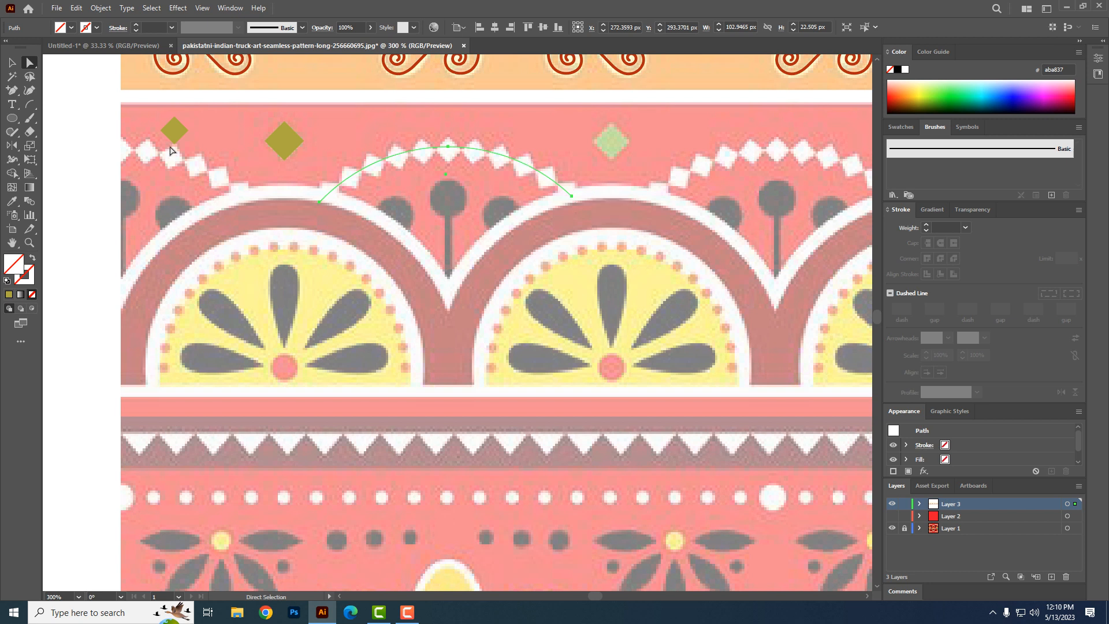
- Fill the small green diamond above the first arch with white
click(13, 63)
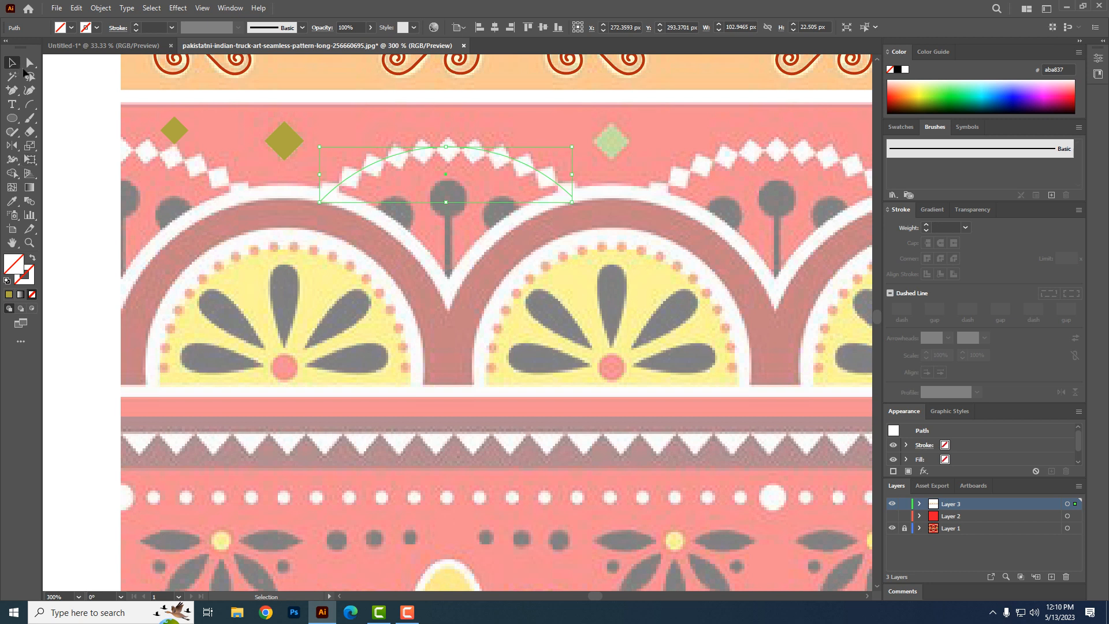
click(172, 139)
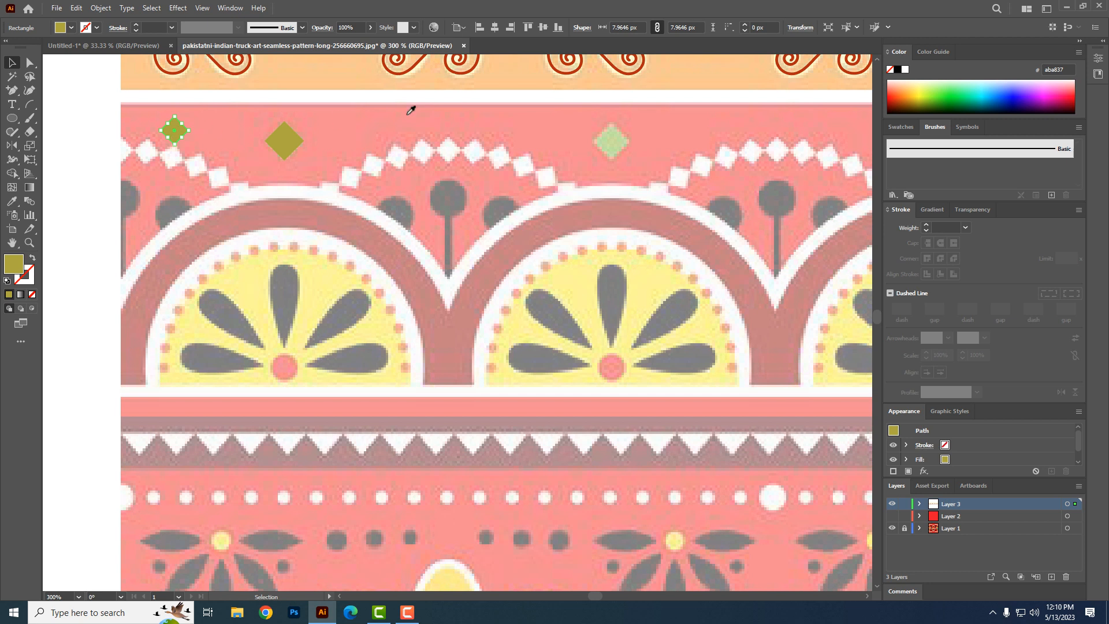
click(905, 70)
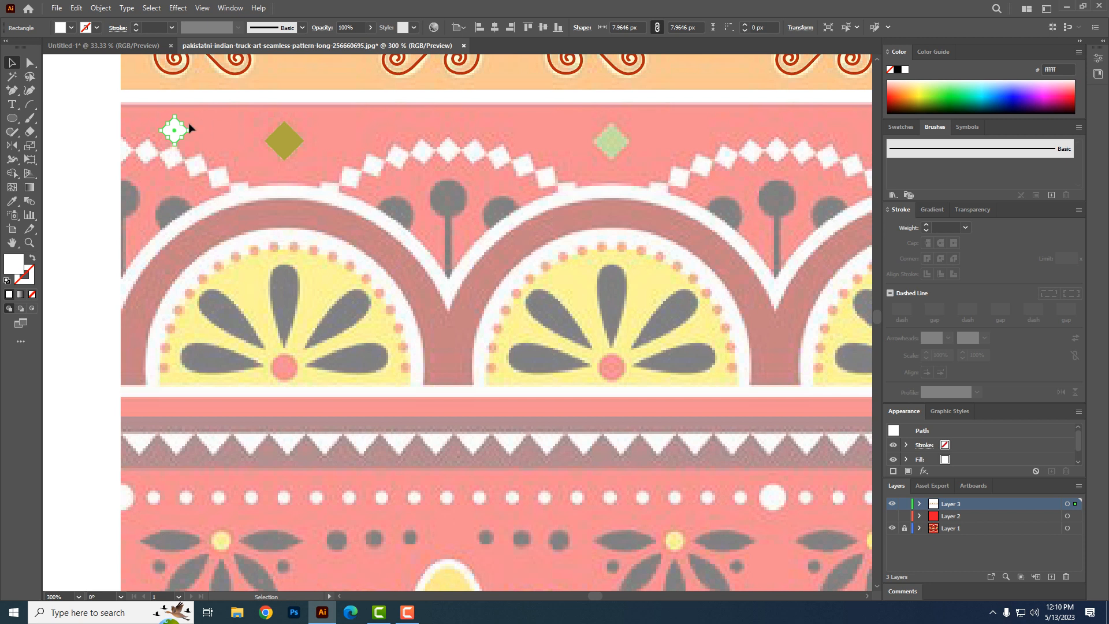
- Create a pattern brush from the small white diamond with its default options and apply it to the open arc path
mouse_move(175, 123)
mouse_down()
mouse_move(618, 171)
mouse_move(962, 177)
mouse_up()
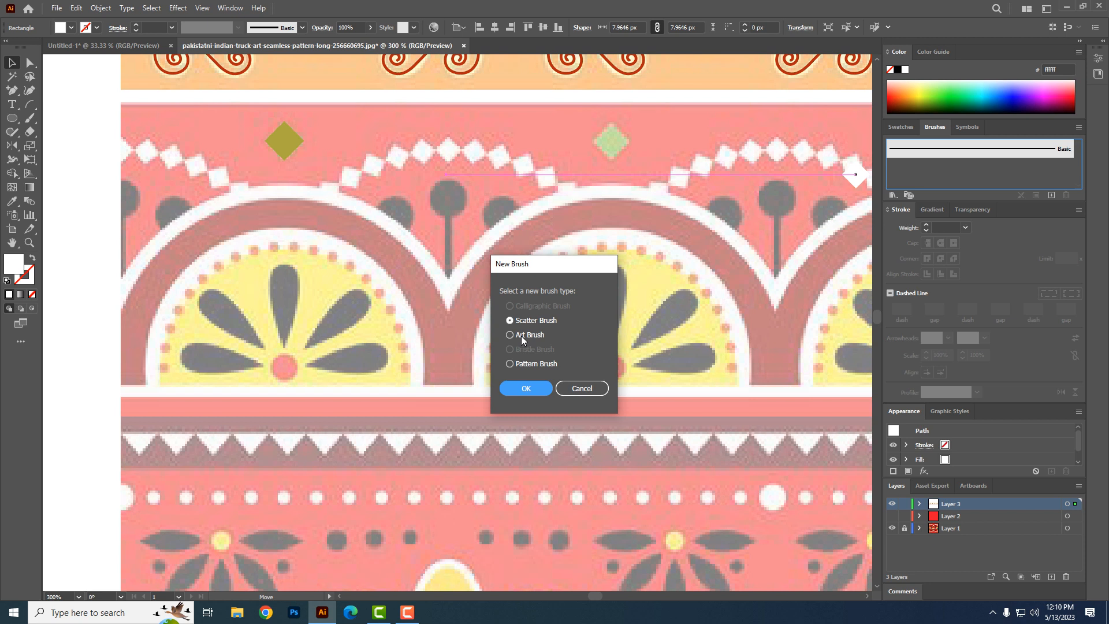
click(531, 363)
click(527, 389)
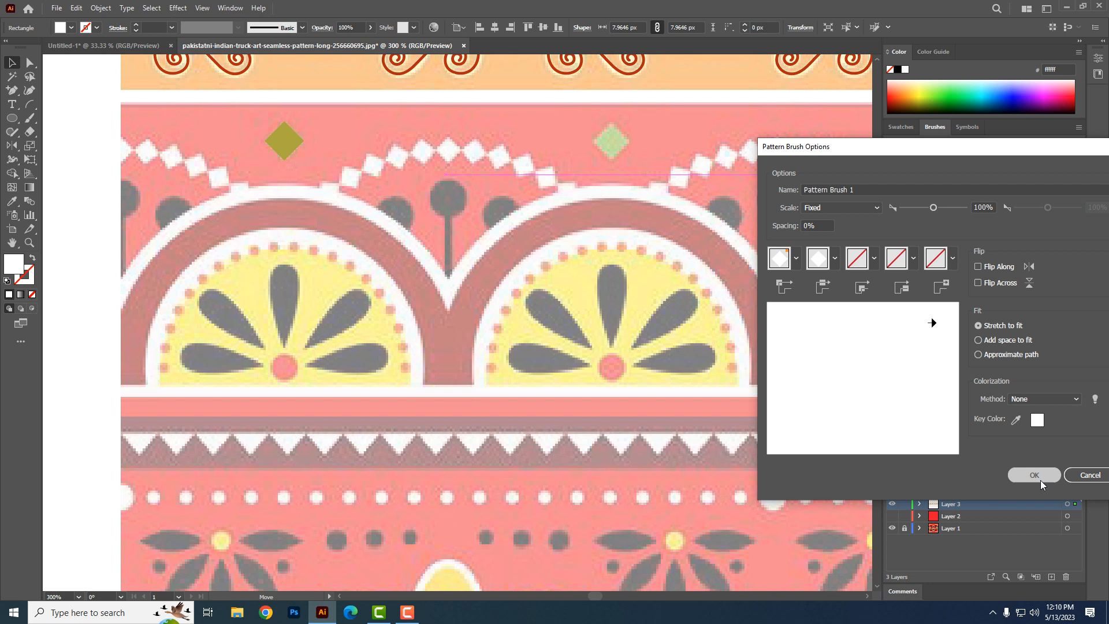
click(1034, 476)
drag(400, 122, 435, 178)
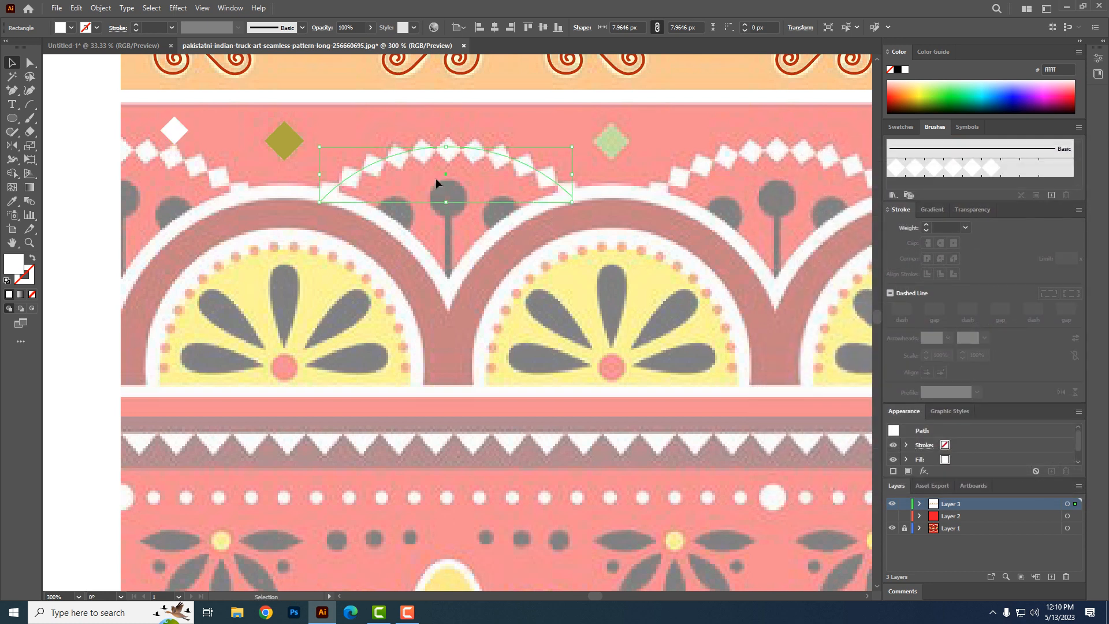
click(945, 169)
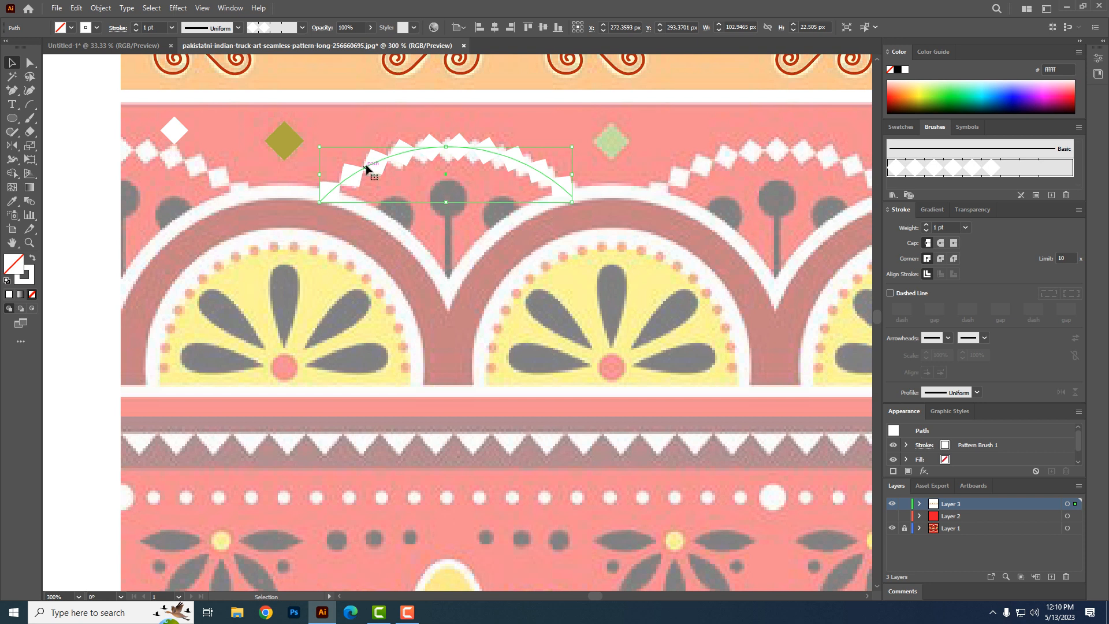
- Duplicate the diamond-brushed arc onto the cut-off arch at the reference's left edge and delete the leftover small white diamond
drag(367, 168, 154, 177)
drag(59, 169, 41, 172)
drag(371, 234, 641, 373)
mouse_move(663, 305)
mouse_down()
mouse_move(464, 321)
mouse_move(335, 314)
mouse_up()
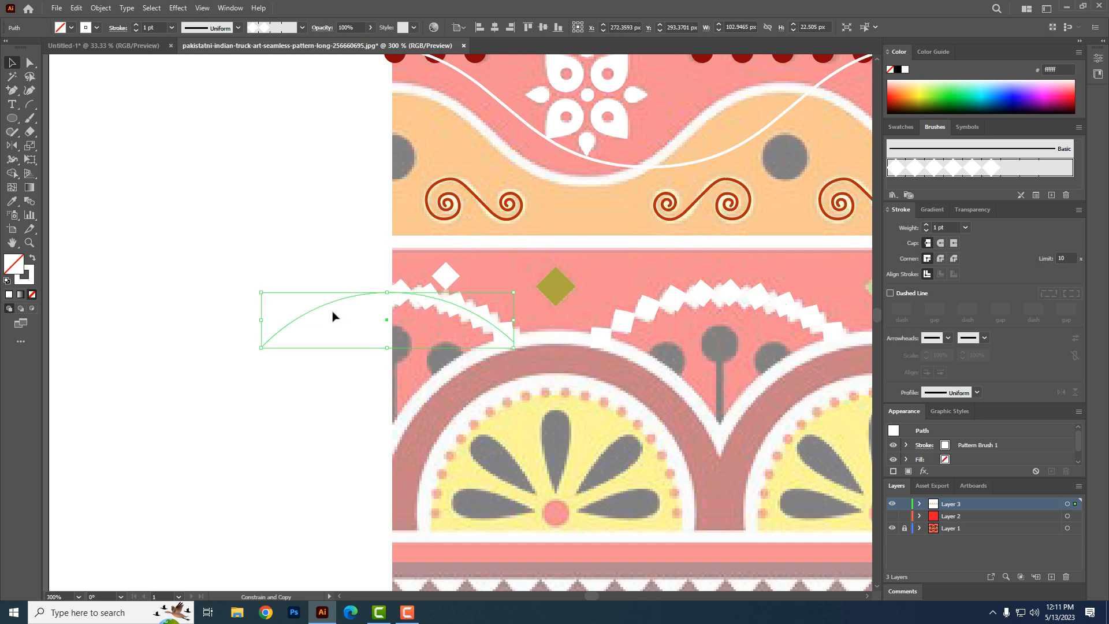
click(441, 276)
key(Delete)
- Copy the diamond-brushed arc onto the next arch to the right and repeat the duplication four times across the row
drag(681, 389, 236, 383)
mouse_move(250, 294)
mouse_down()
mouse_move(601, 299)
mouse_move(582, 306)
mouse_up()
drag(718, 411, 380, 391)
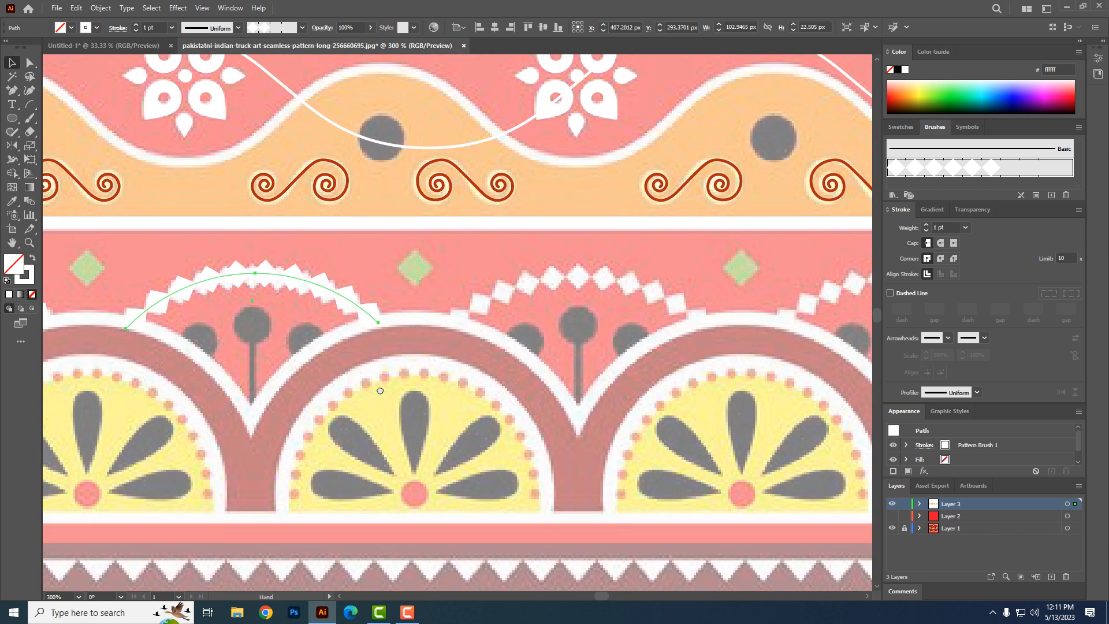
key(ctrl+minus)
key(ctrl+minus)
key(ctrl+minus)
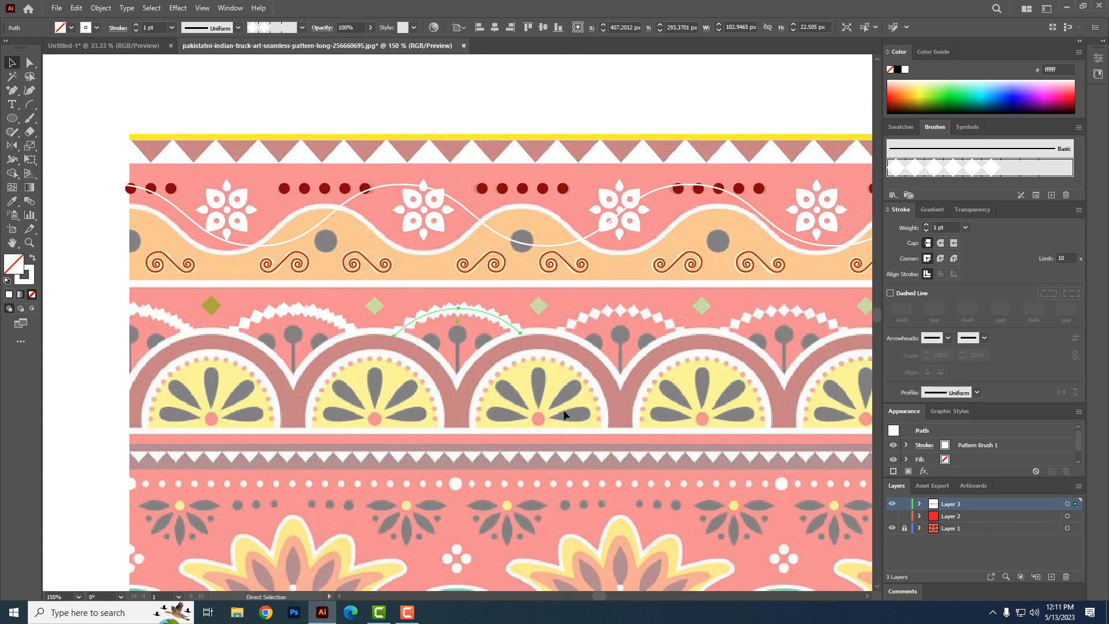
drag(589, 404, 295, 383)
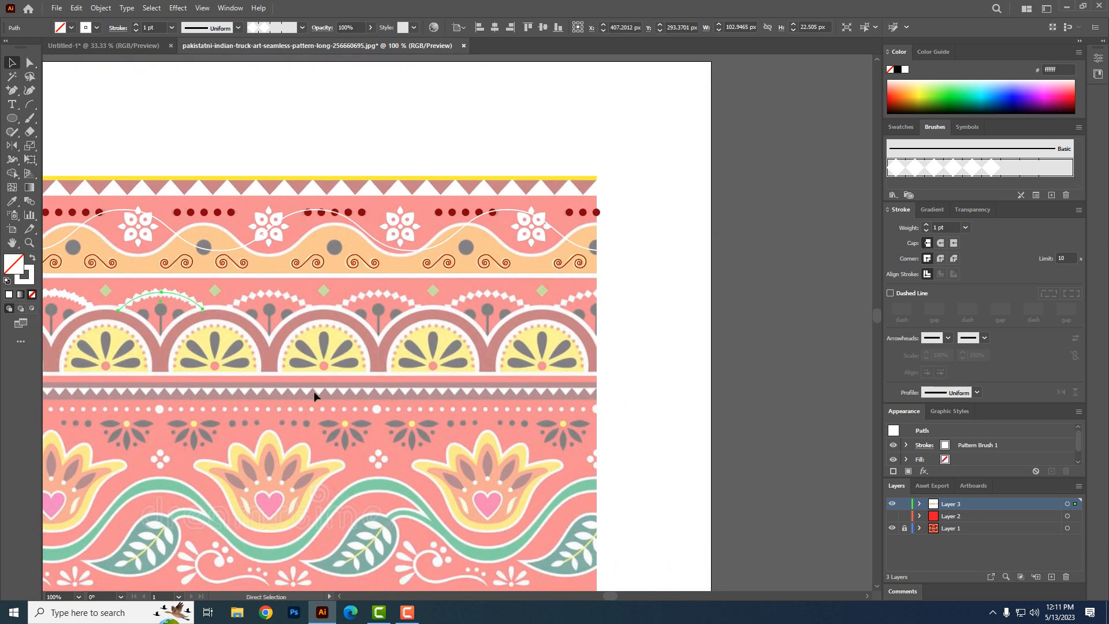
key(ctrl+d)
key(ctrl+d)
key(ctrl+d)
key(ctrl+d)
drag(166, 382, 349, 409)
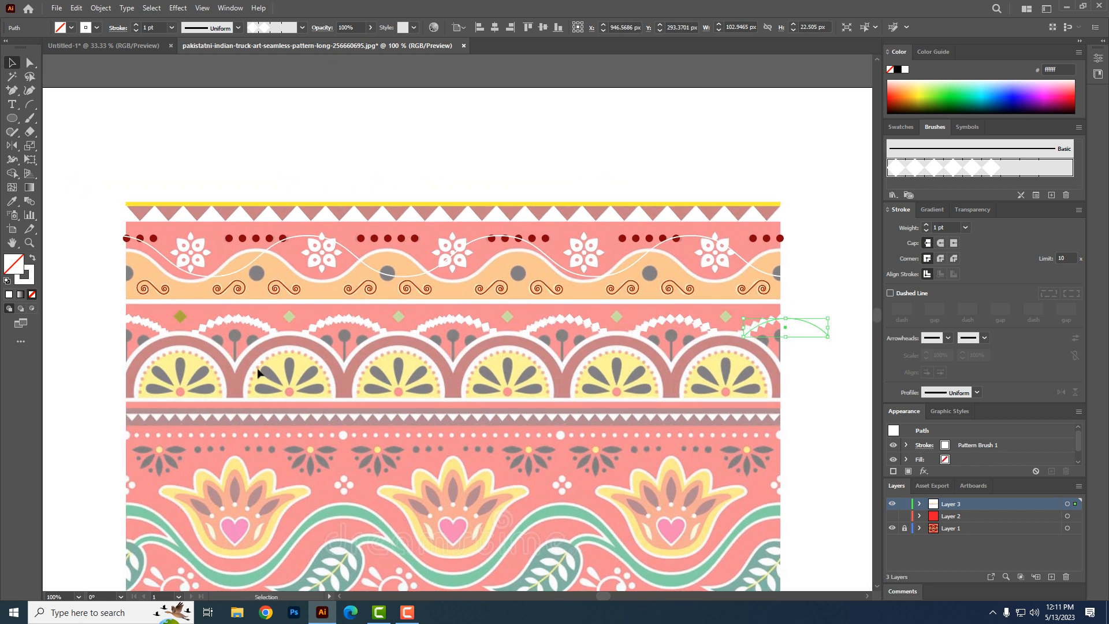
- Copy the green diamond over the next pale green reference diamond and repeat the duplication over the rest of the row
click(179, 317)
drag(179, 317, 287, 328)
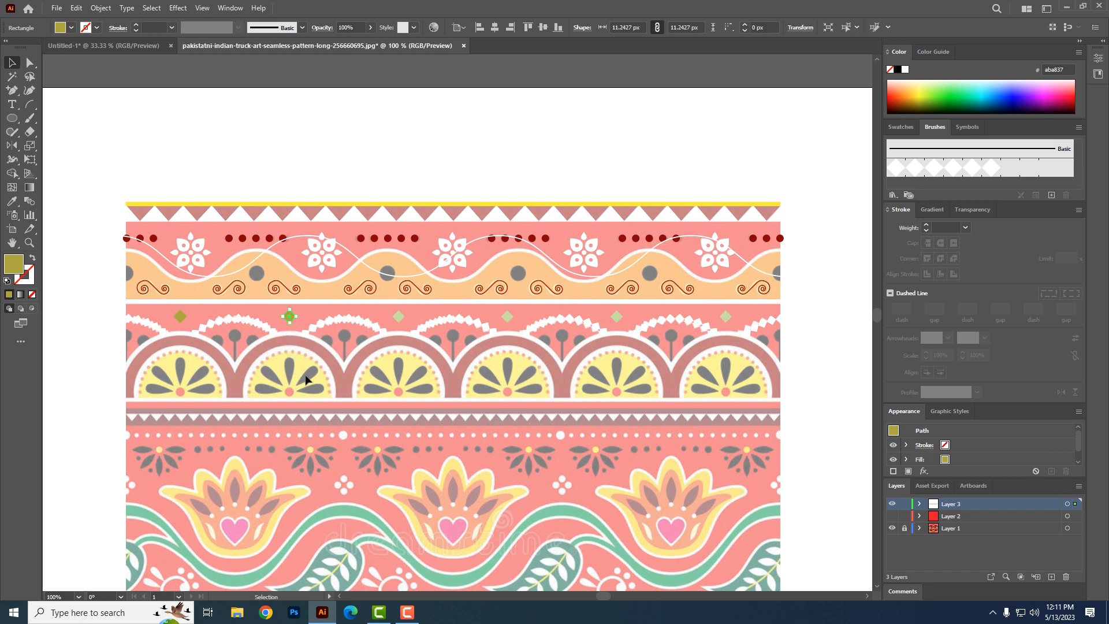
key(ctrl+d)
key(ctrl+d)
key(ctrl+d)
- Draw a circle about 15.5 px in diameter over the central gray dot under the first full arch and fill it with sampled 000207
drag(203, 381, 450, 369)
scroll(426, 329, up, 2)
click(12, 118)
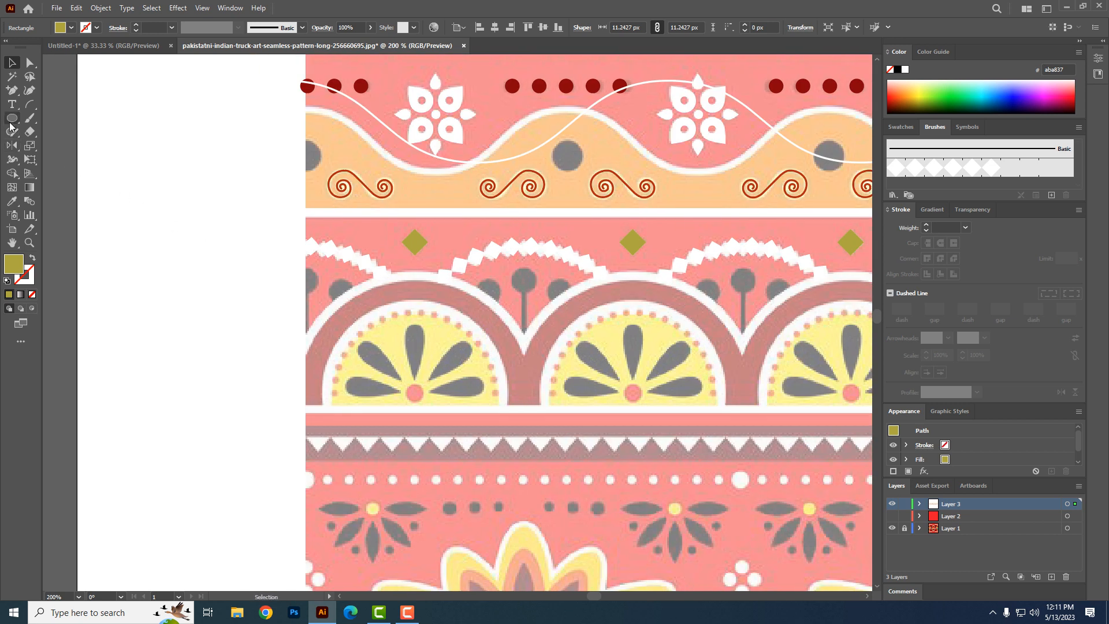
drag(515, 271, 527, 292)
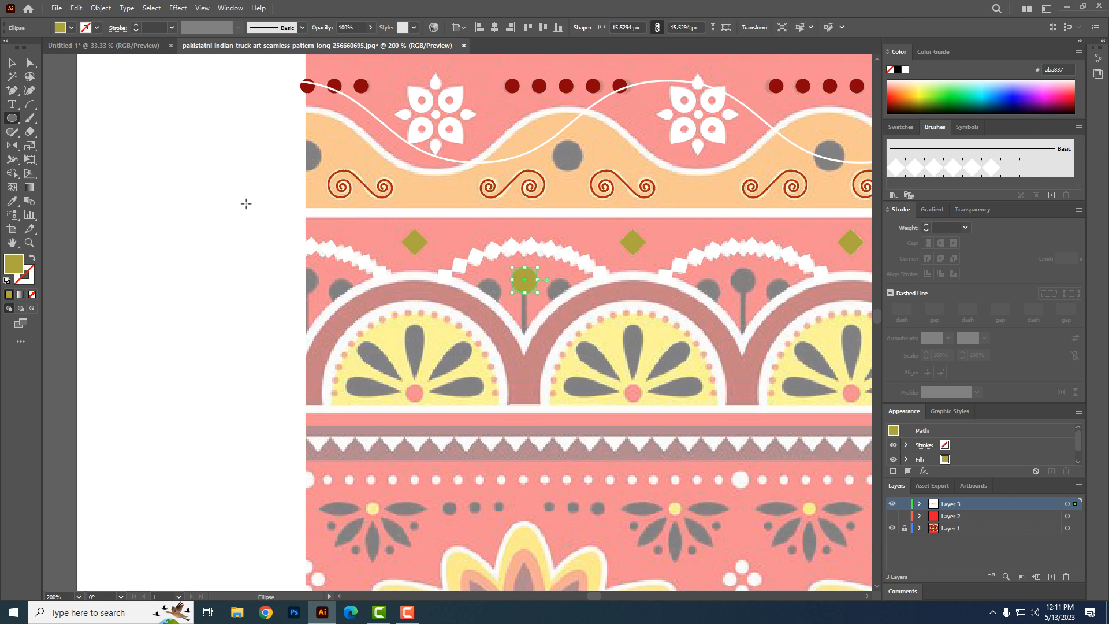
click(13, 202)
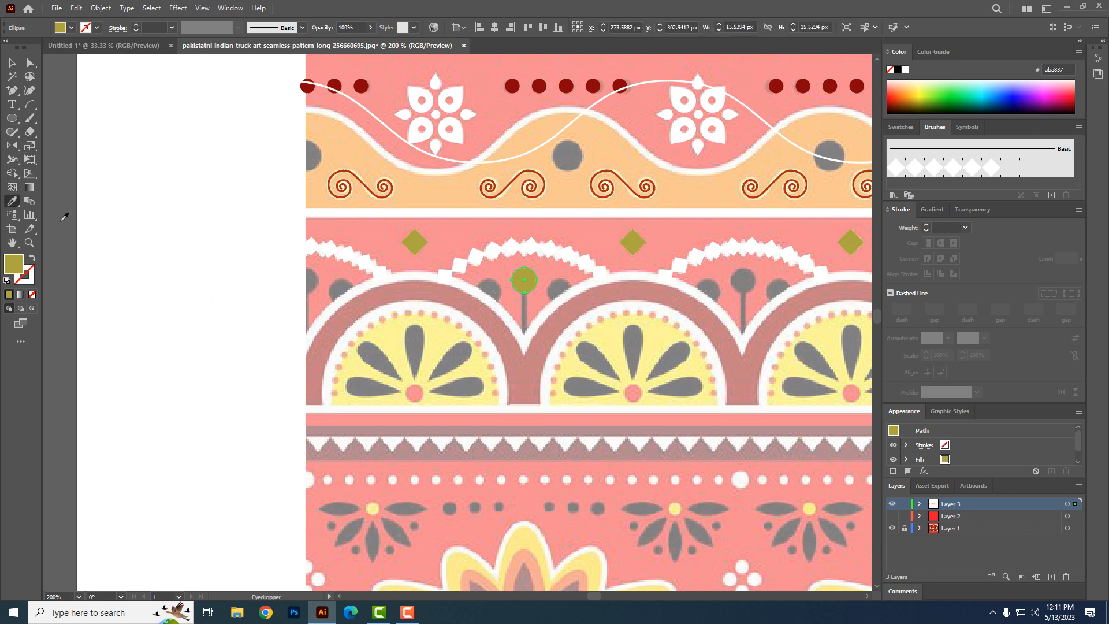
click(492, 283)
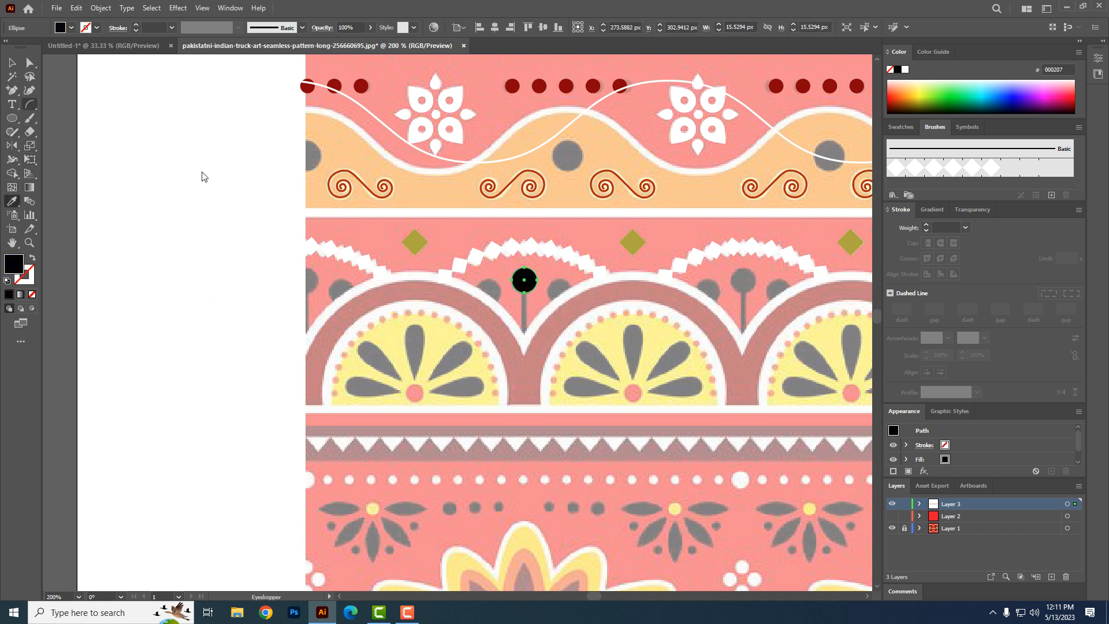
- Draw a vertical stem about 27.5 px long below the circle and give it a 2 pt black stroke
drag(30, 104, 65, 108)
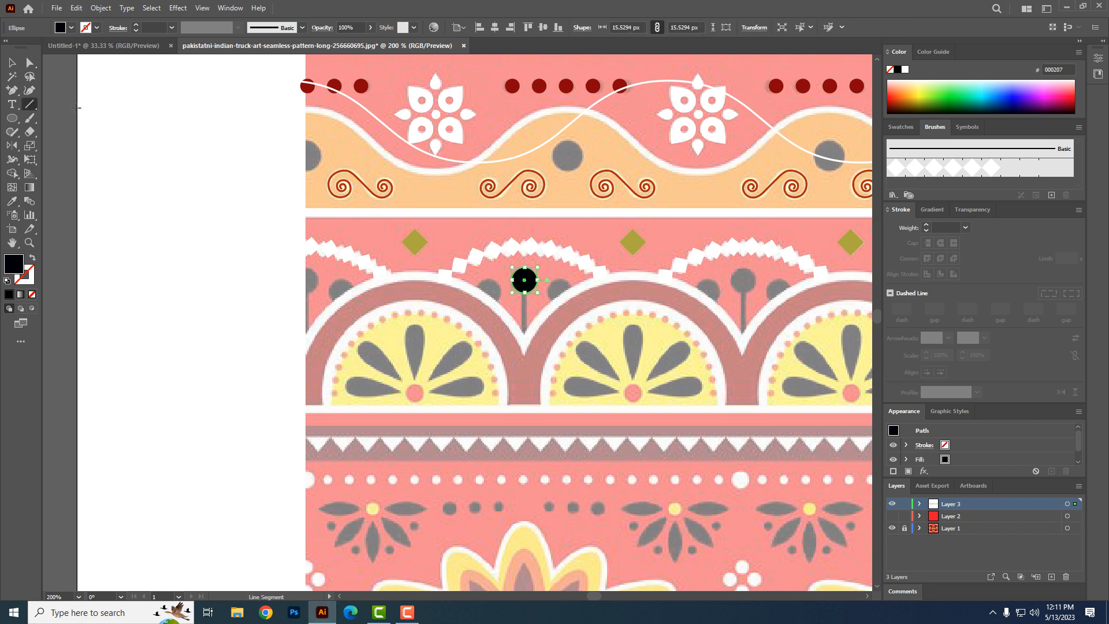
scroll(594, 317, up, 3)
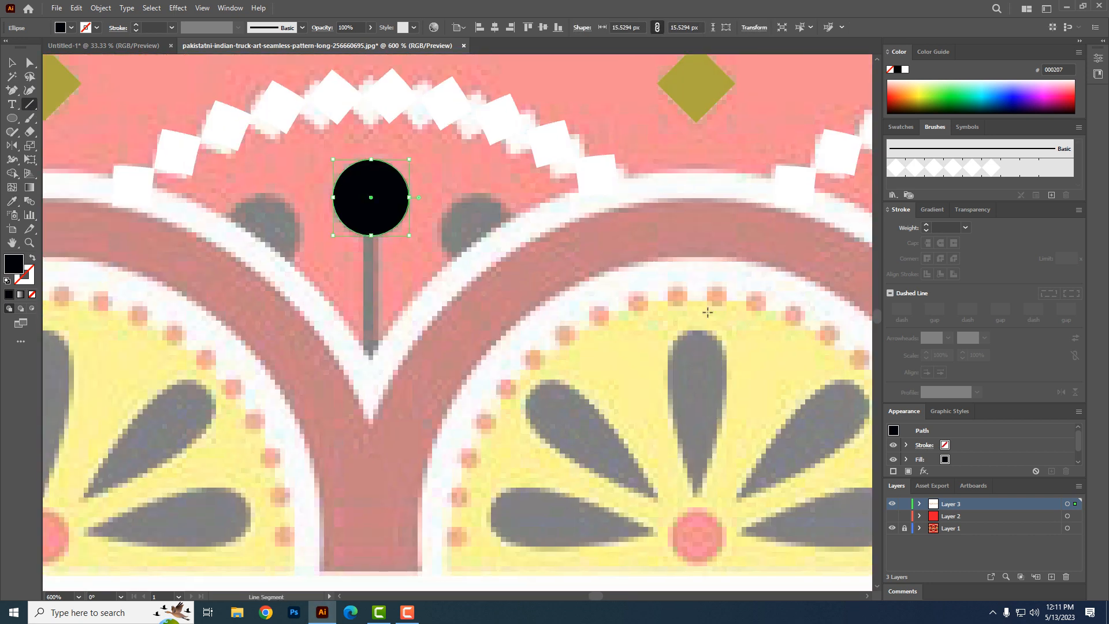
drag(367, 224, 383, 358)
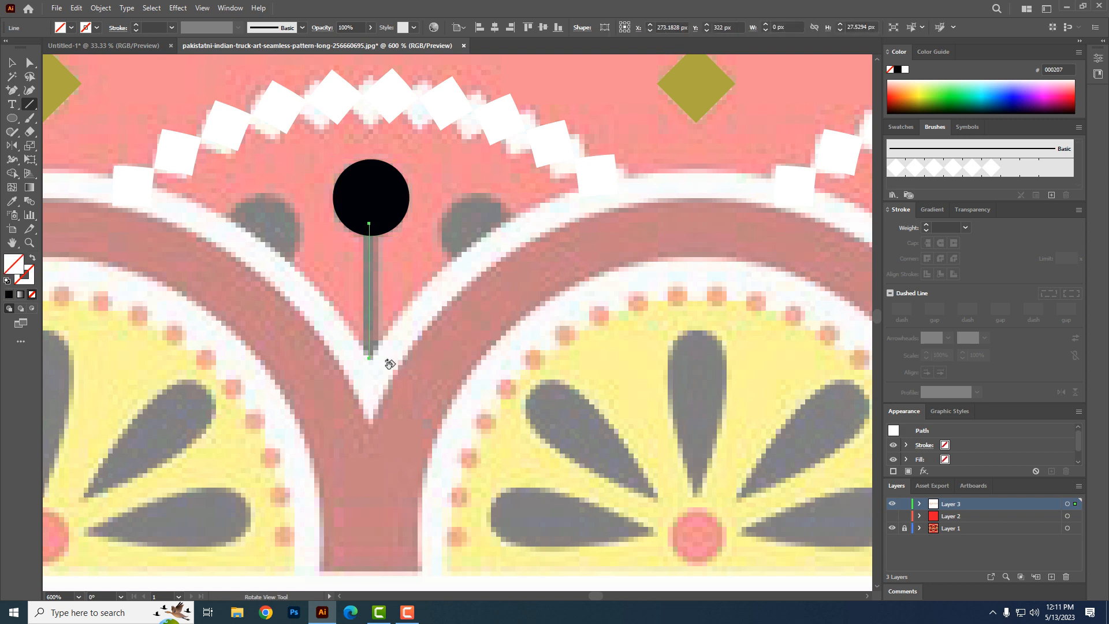
click(925, 225)
click(925, 225)
click(925, 225)
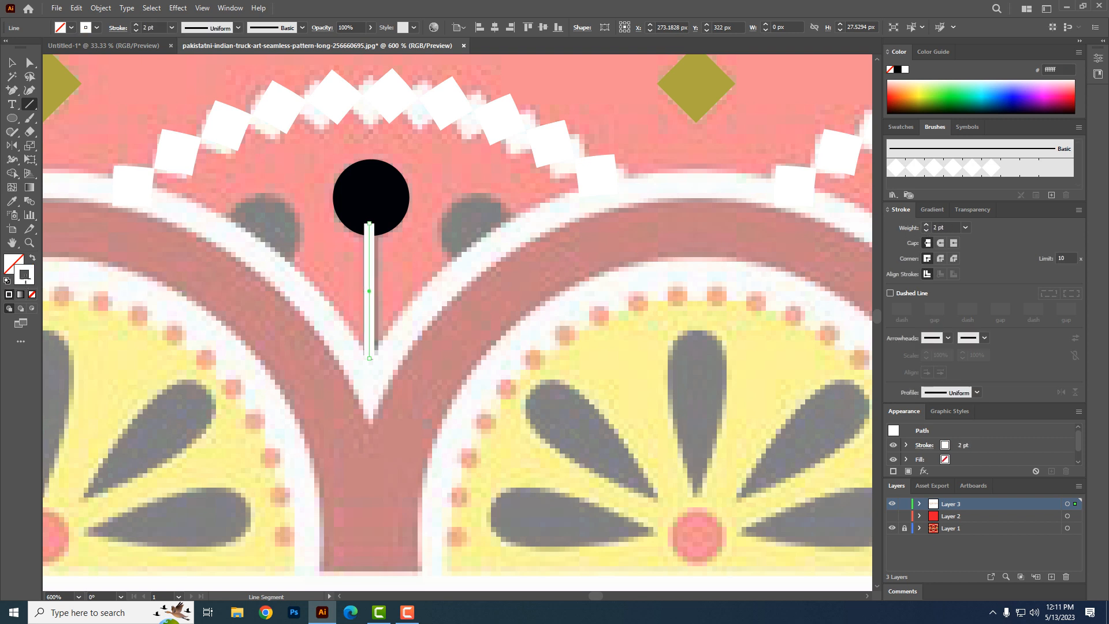
click(897, 69)
- Duplicate the circle and its stem over the gray reference circles on both sides
click(12, 62)
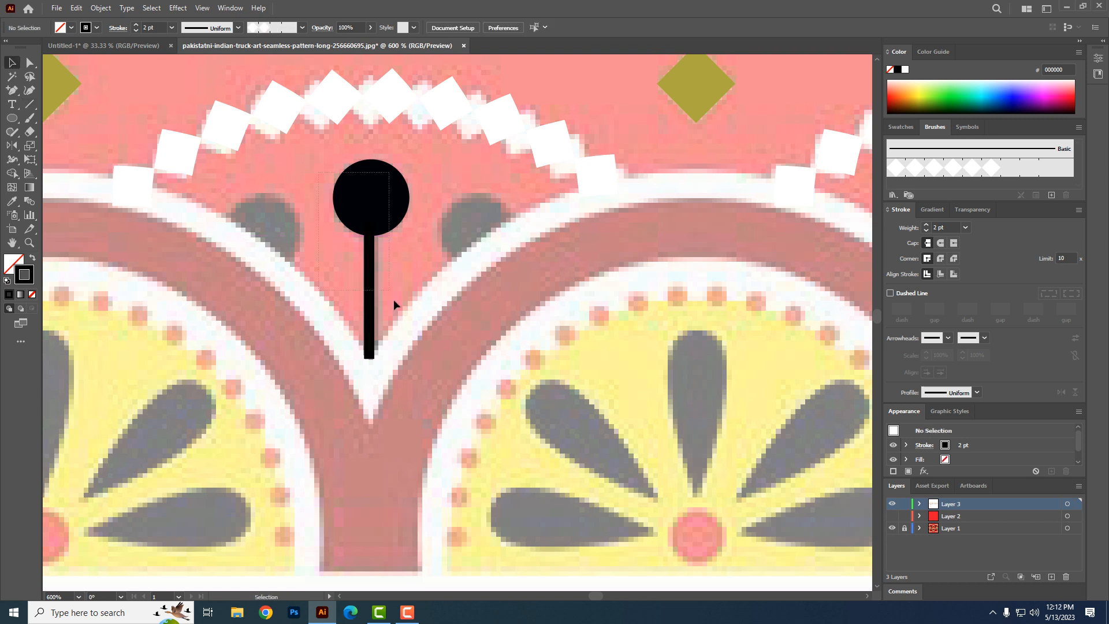
shift+click(363, 210)
drag(366, 267, 456, 341)
drag(482, 276, 580, 310)
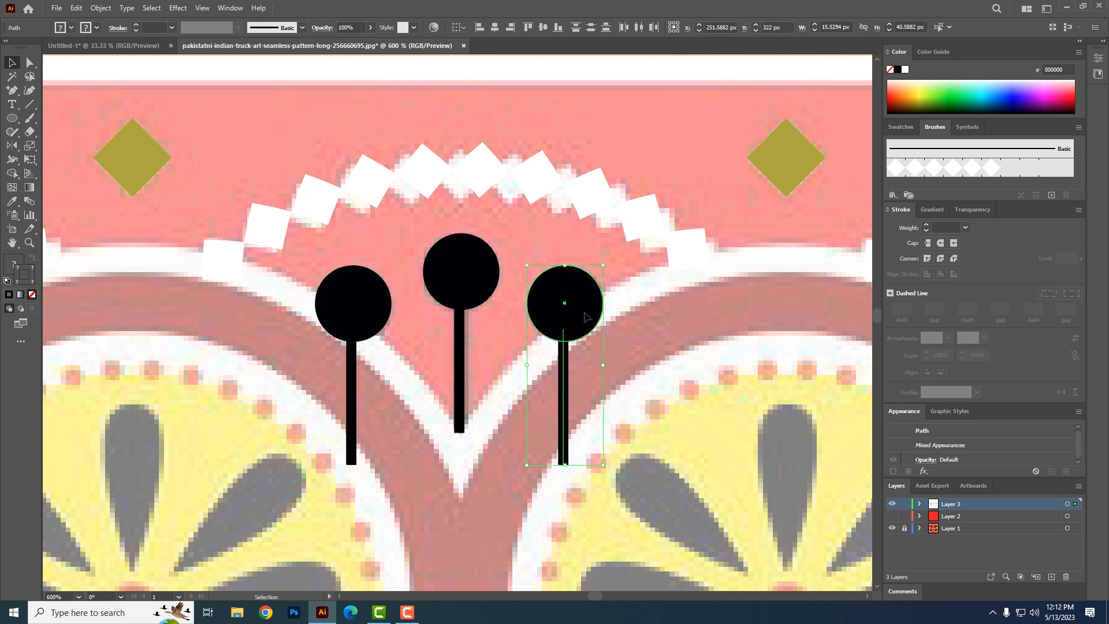
- Delete the stems of both side copies, keeping only their circles
click(679, 426)
drag(565, 440, 386, 437)
click(351, 442)
key(Delete)
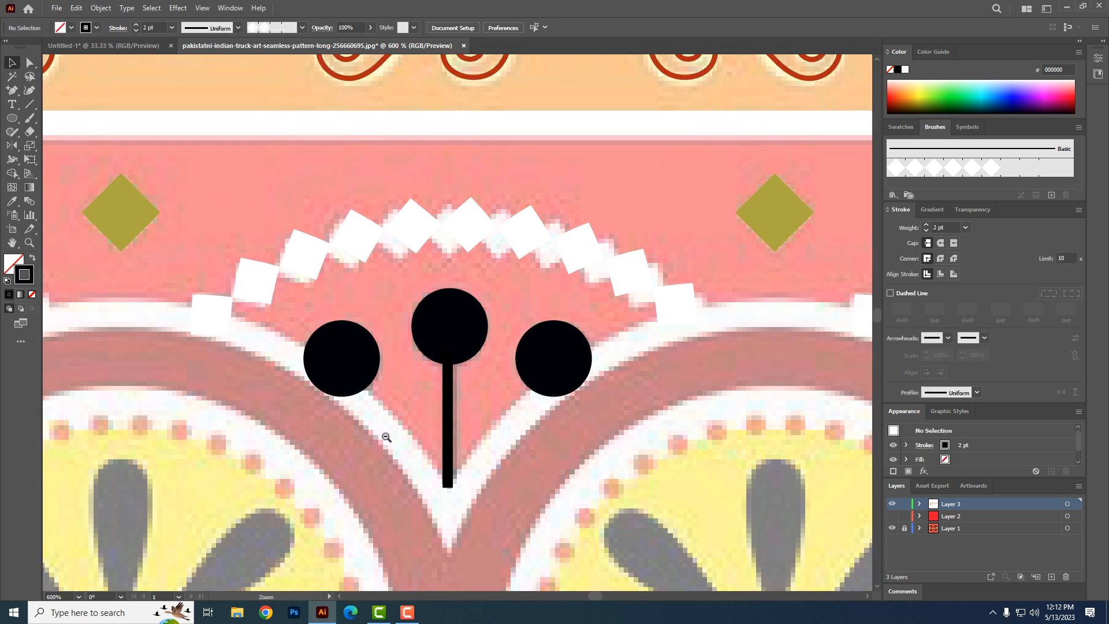
- Copy the three-circle motif onto the cut-off arch at the reference's left edge and delete the circle outside the pattern
ctrl+alt+click(426, 403)
ctrl+alt+click(426, 400)
drag(409, 359, 440, 404)
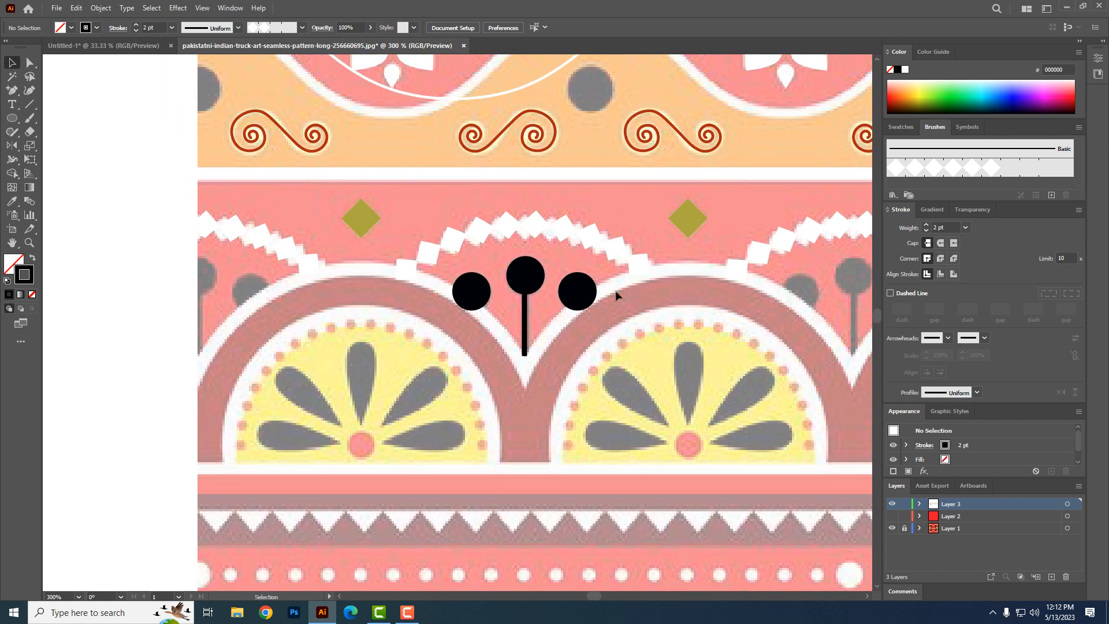
drag(458, 417, 603, 282)
drag(532, 285, 210, 296)
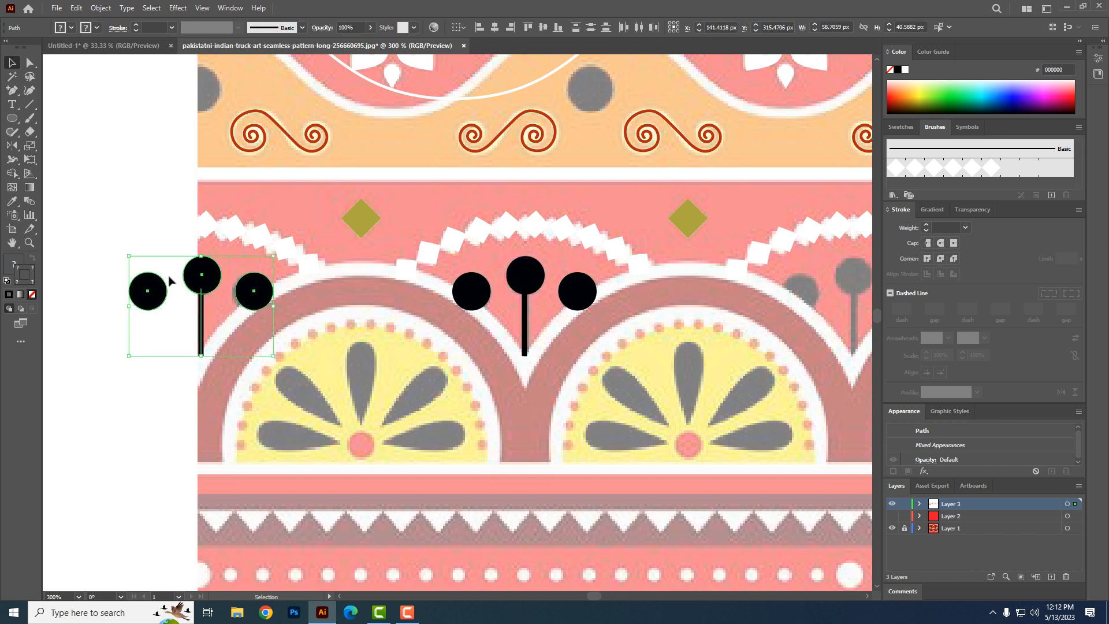
drag(74, 238, 148, 331)
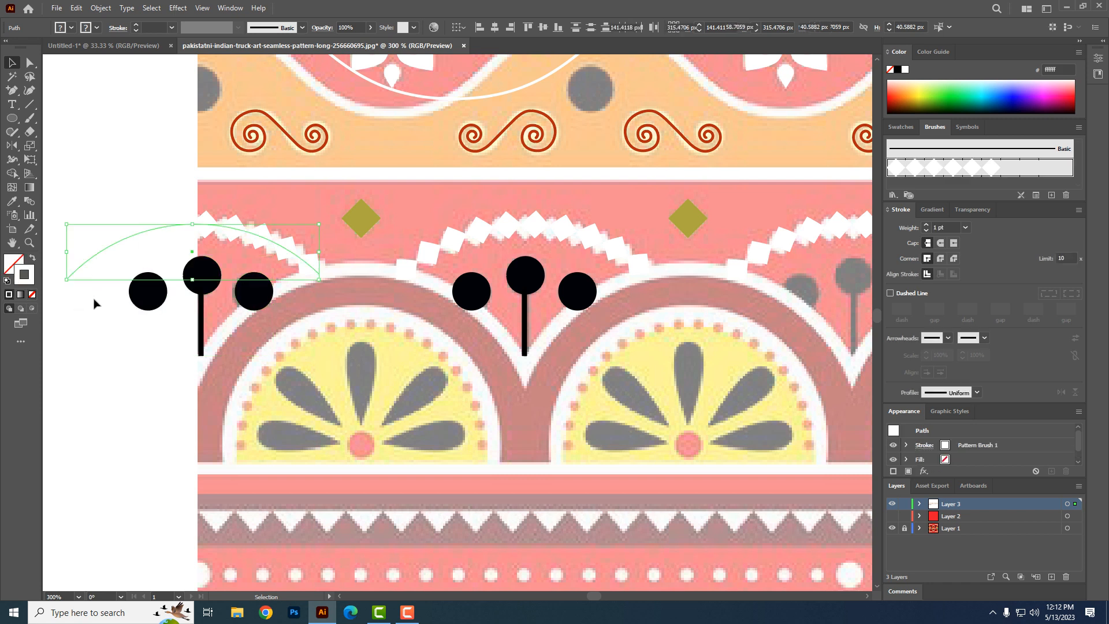
click(144, 292)
key(Delete)
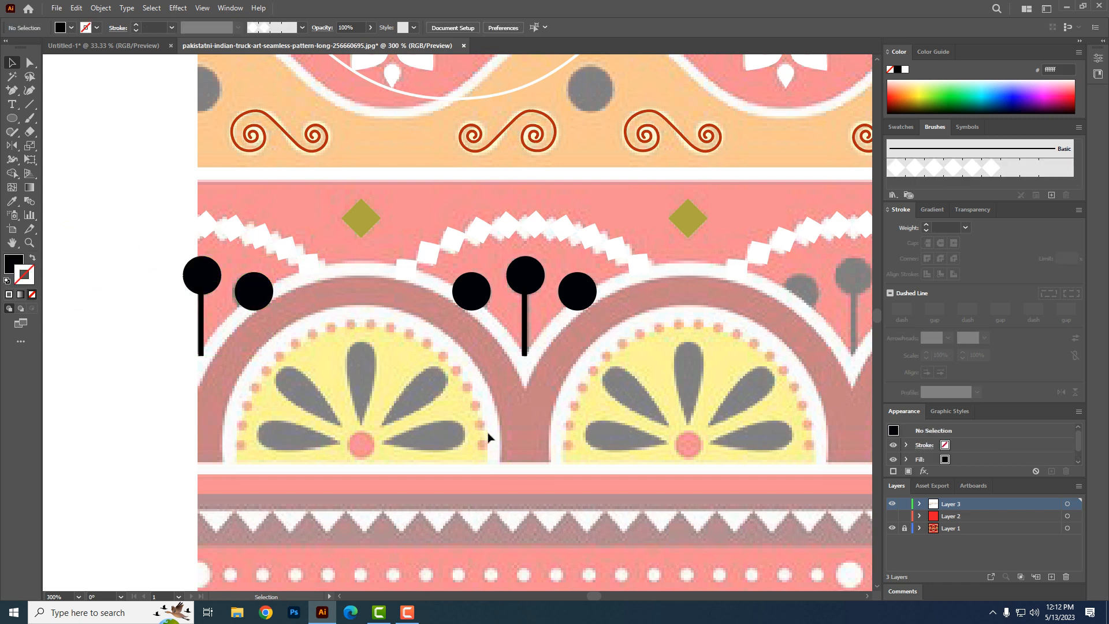
- Duplicate the three-circle motif onto the next two arches to the right, aligned with the gray reference circles
drag(487, 433, 345, 456)
drag(445, 346, 577, 323)
click(252, 328)
drag(635, 437, 630, 438)
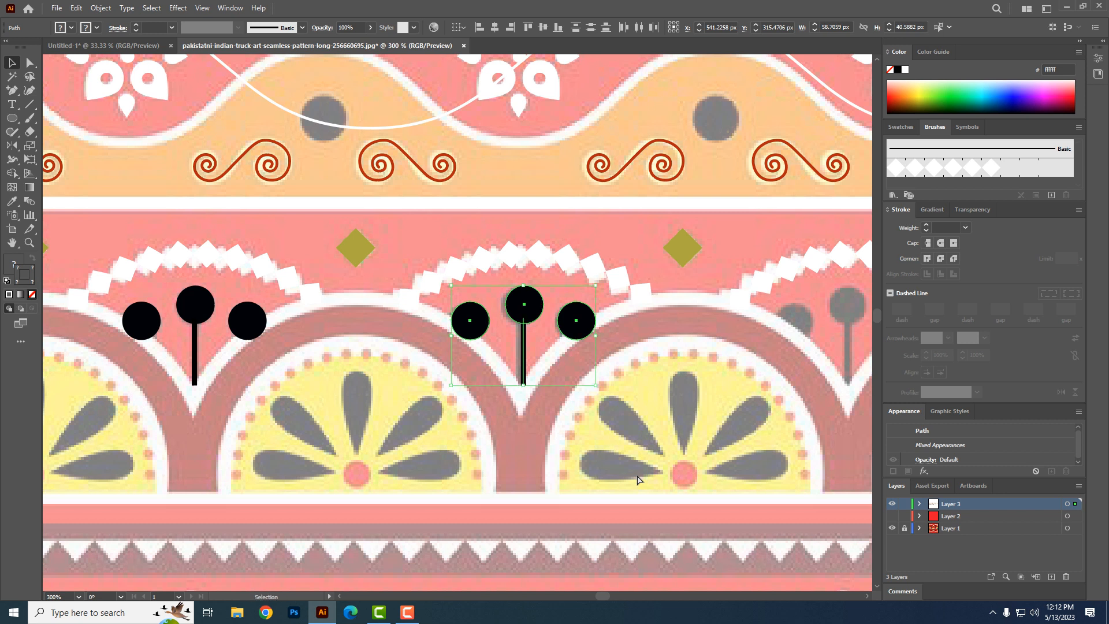
key(ctrl+z)
drag(411, 434, 389, 433)
- Copy the motif onto the following arch and repeat the duplication twice to reach the reference's right edge
drag(172, 299, 501, 345)
key(ctrl+z)
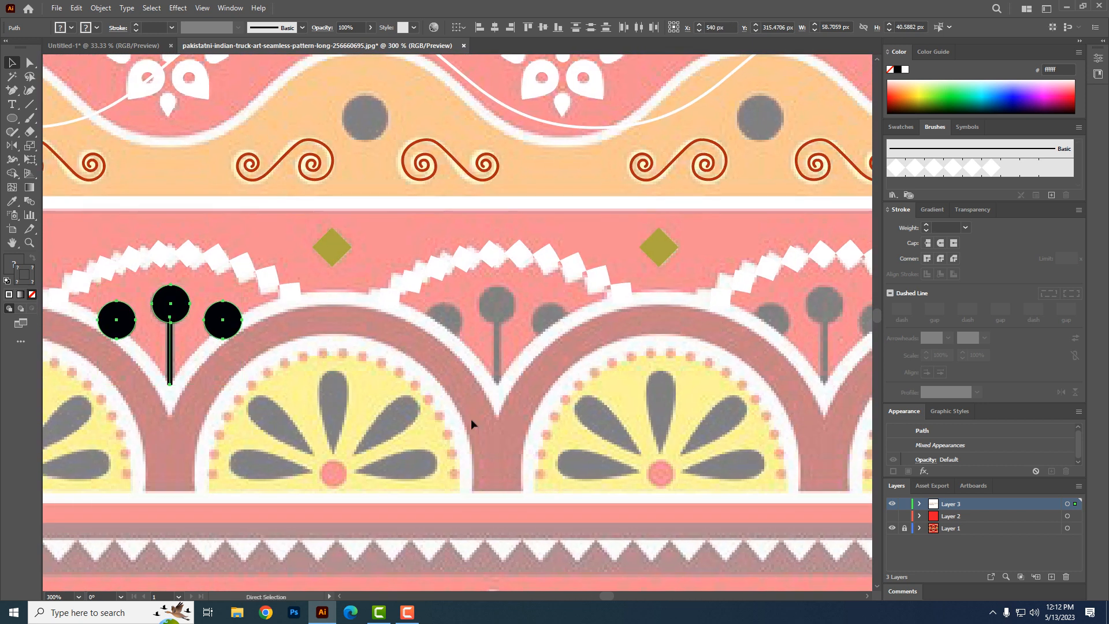
key(ctrl+shift+z)
key(ctrl+minus)
key(ctrl+minus)
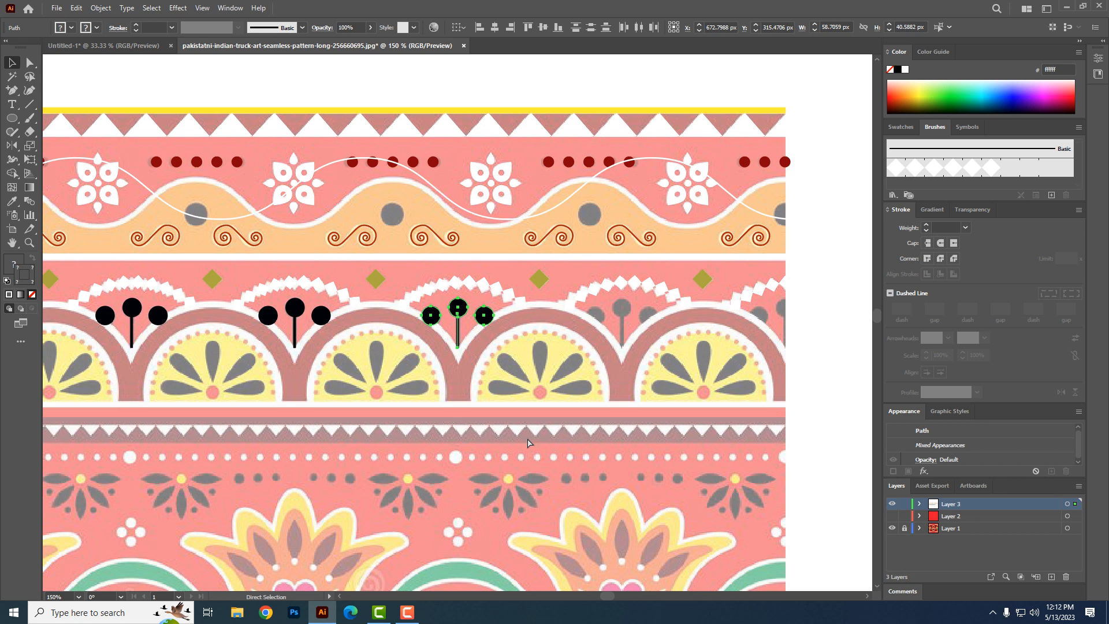
key(ctrl+d)
key(ctrl+d)
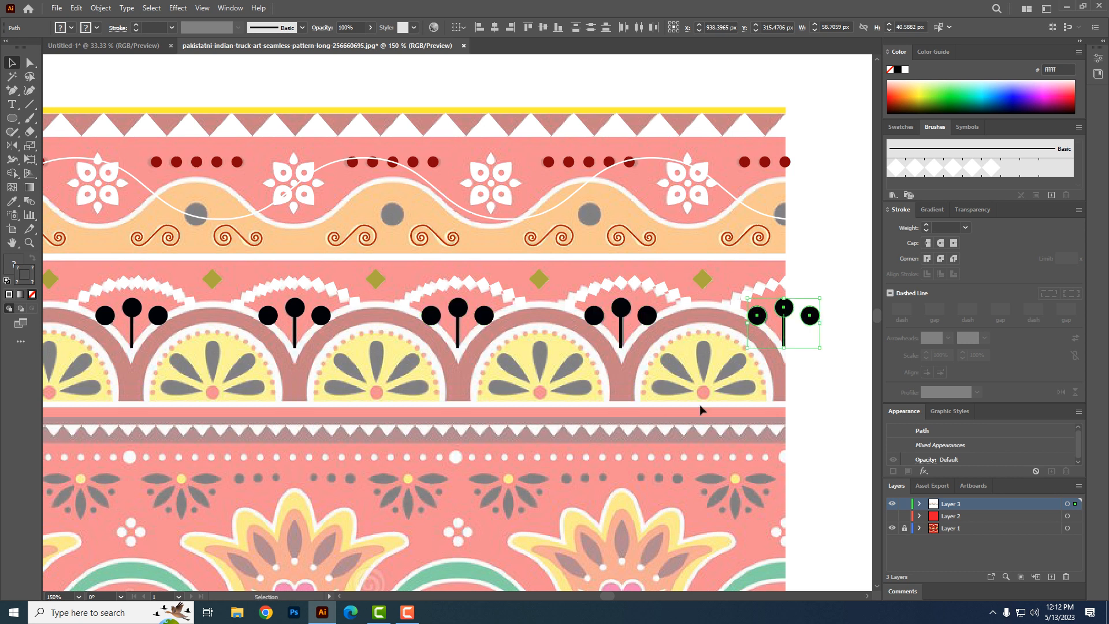
- Delete the last motif's circle outside the reference's right edge and make the hidden Layer 2 visible
click(831, 379)
click(815, 315)
key(Delete)
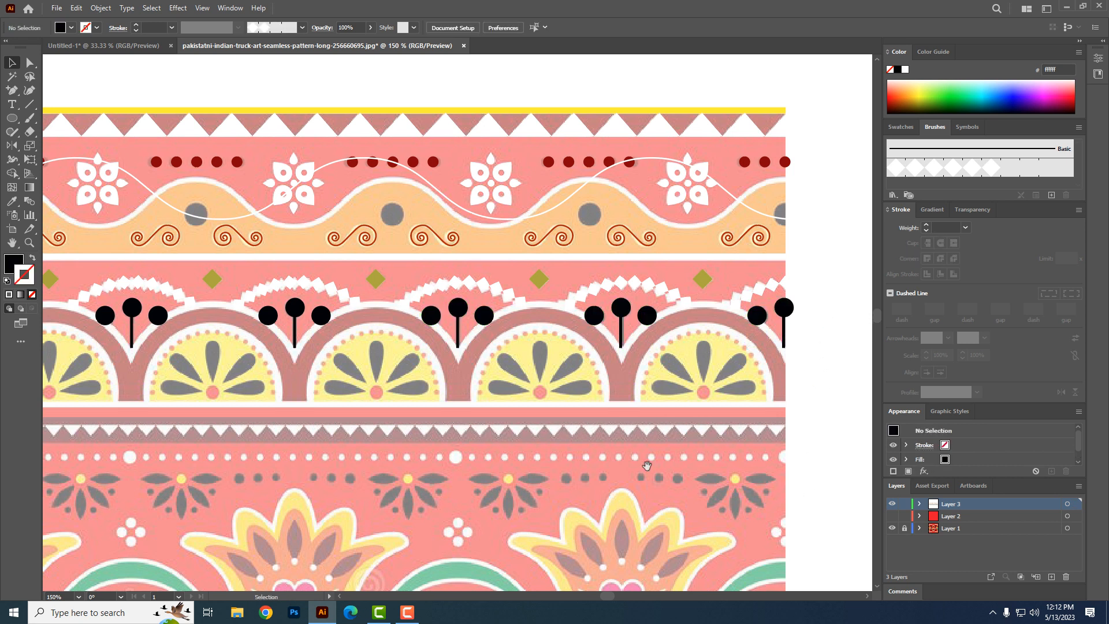
drag(422, 429, 577, 433)
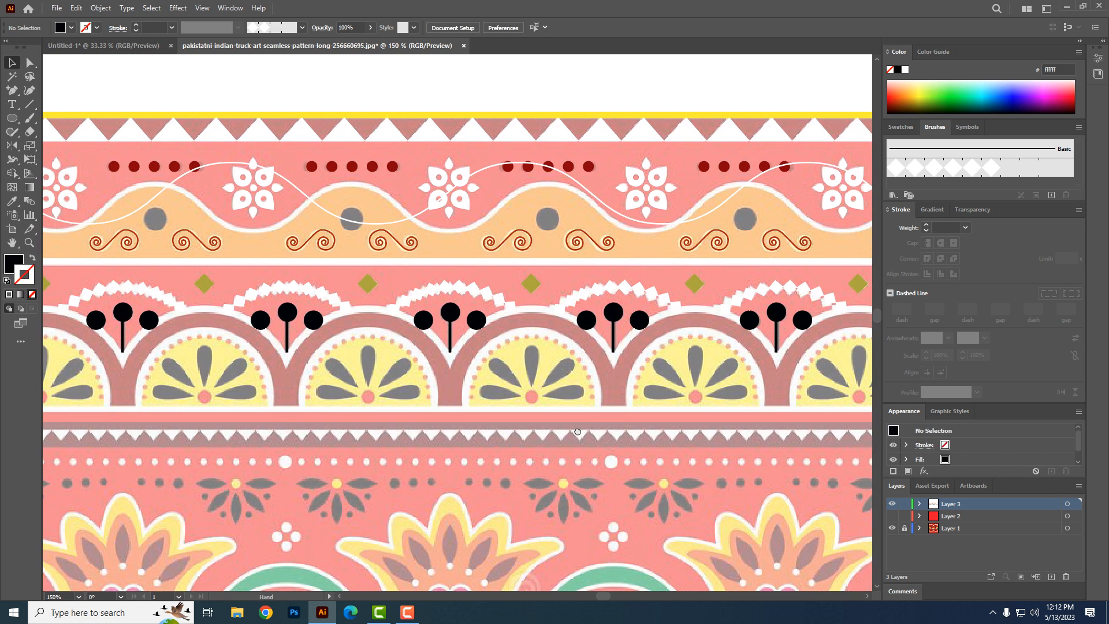
click(892, 516)
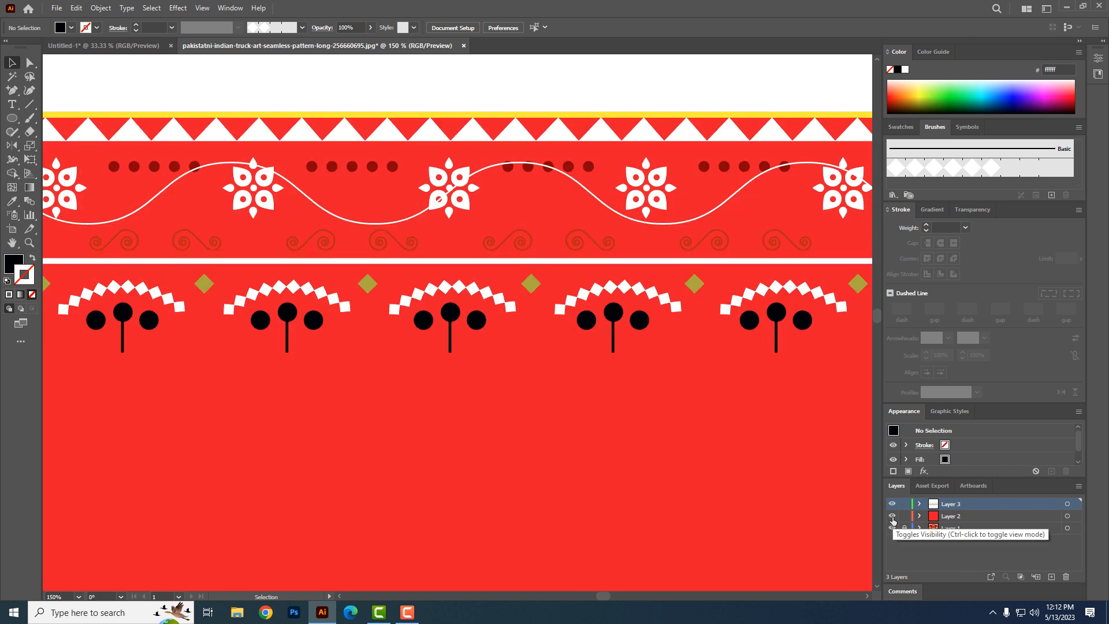
- Hide Layer 2 and draw an unfilled circle about 147 px wide with a 1 pt black outline around the leftmost upper arch
click(892, 517)
drag(426, 449, 668, 449)
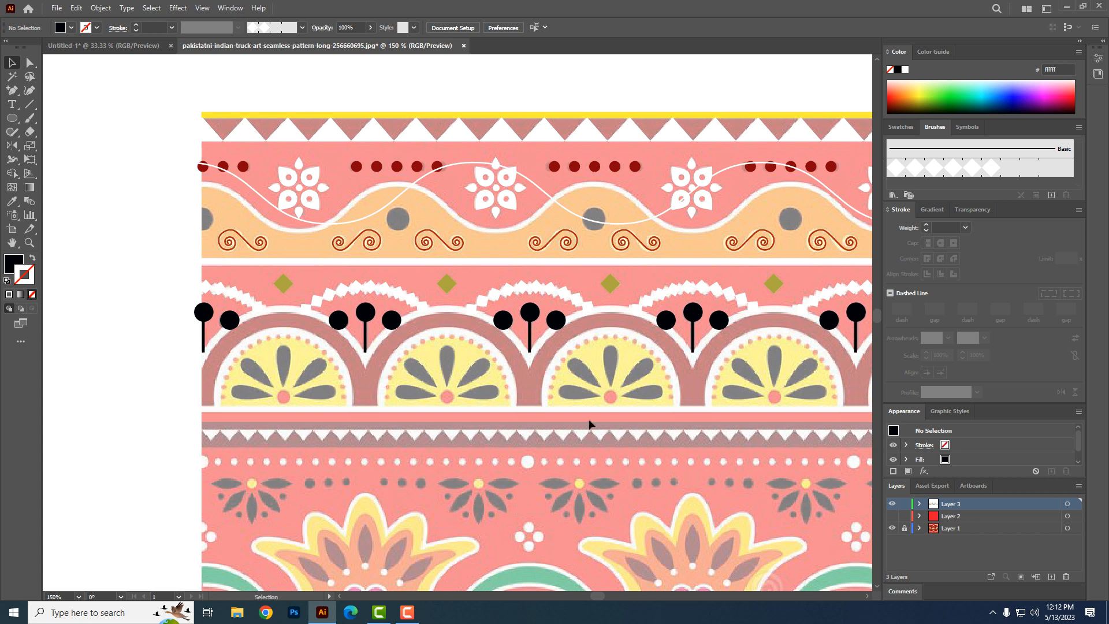
drag(560, 409, 494, 407)
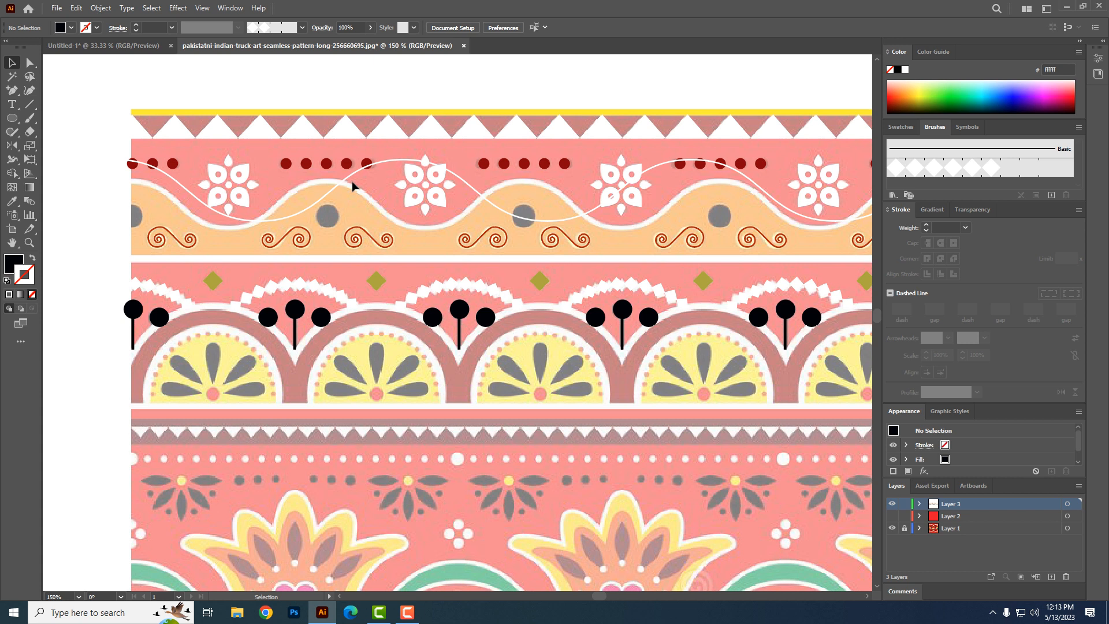
key(l)
drag(138, 357, 301, 490)
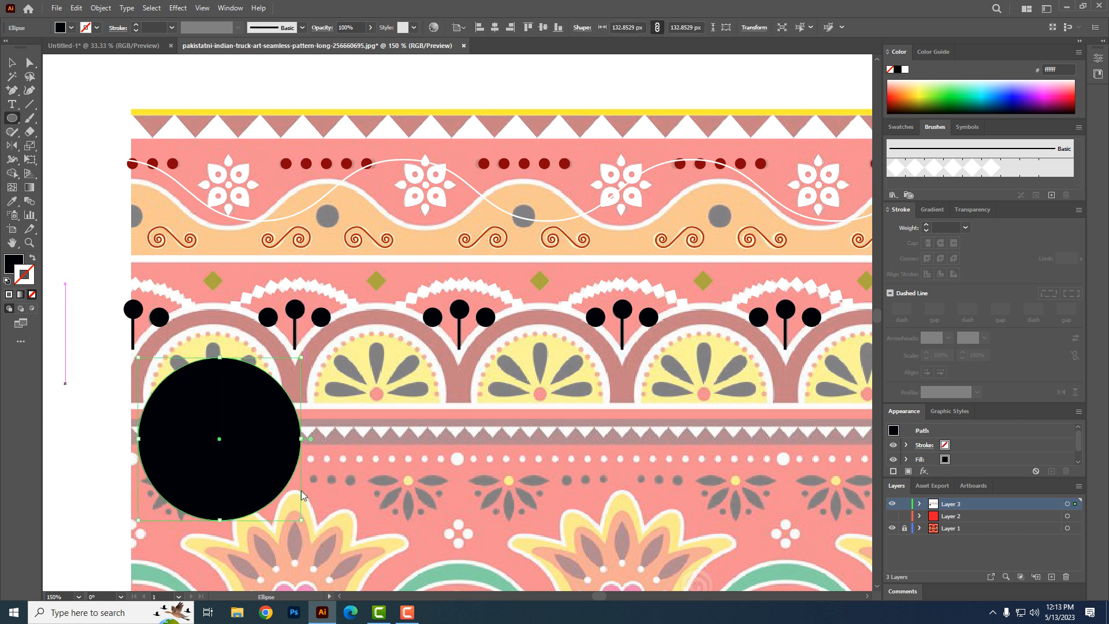
key(ctrl+z)
click(33, 260)
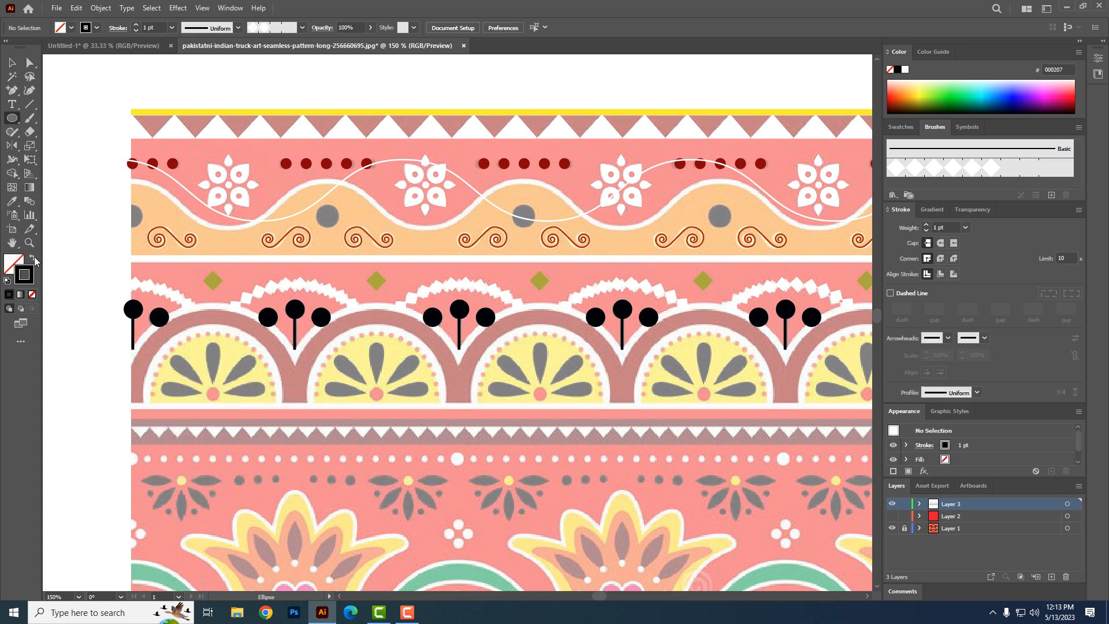
mouse_move(163, 345)
mouse_down()
mouse_move(329, 473)
mouse_move(230, 440)
mouse_move(277, 473)
mouse_move(284, 444)
mouse_move(276, 470)
mouse_move(305, 484)
mouse_up()
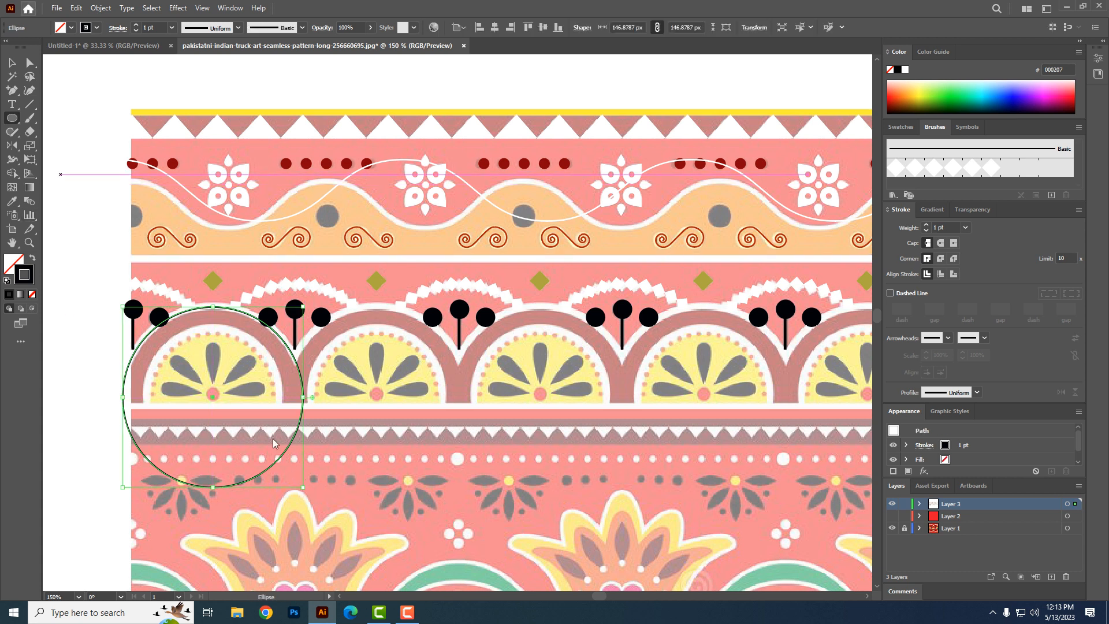
- Copy the circle onto the next arch and repeat the duplication along the row past the reference's right edge
click(12, 62)
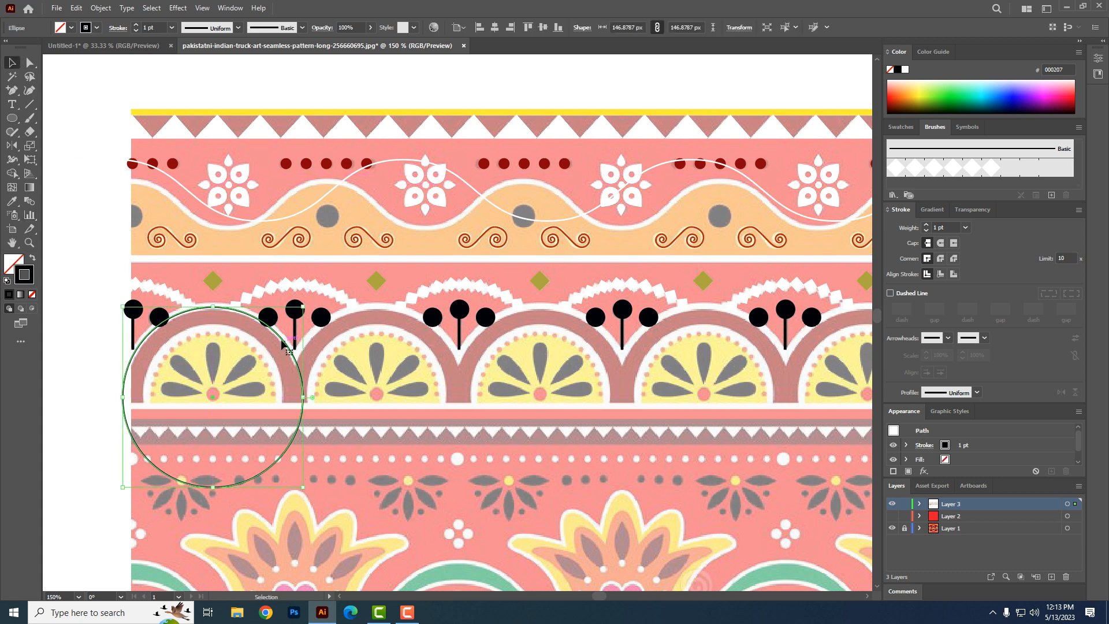
drag(282, 343, 445, 373)
key(ctrl+d)
key(ctrl+d)
key(ctrl+d)
key(ctrl+minus)
key(ctrl+minus)
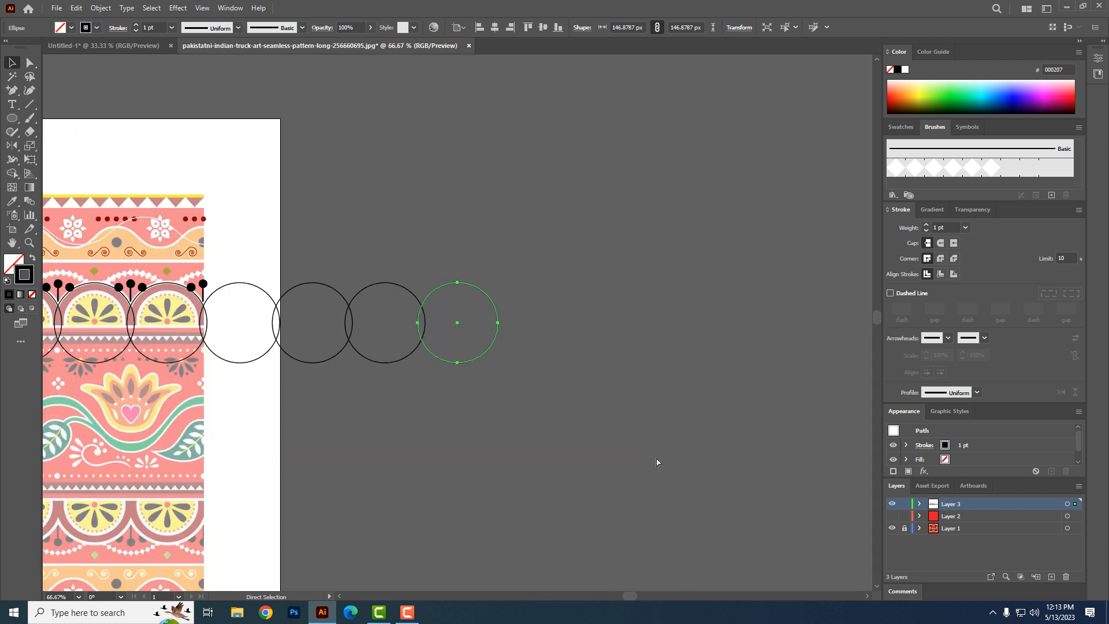
- Delete the four surplus circles outside the reference's right edge
key(v)
drag(629, 263, 268, 448)
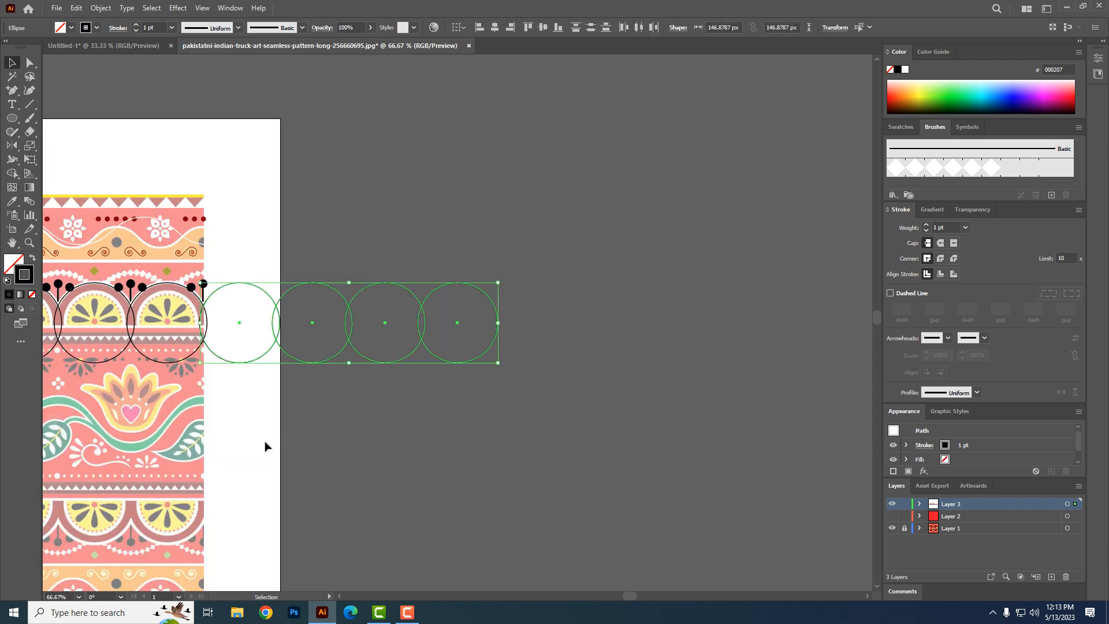
key(Delete)
drag(200, 388, 671, 429)
key(ctrl+plus)
drag(257, 330, 447, 402)
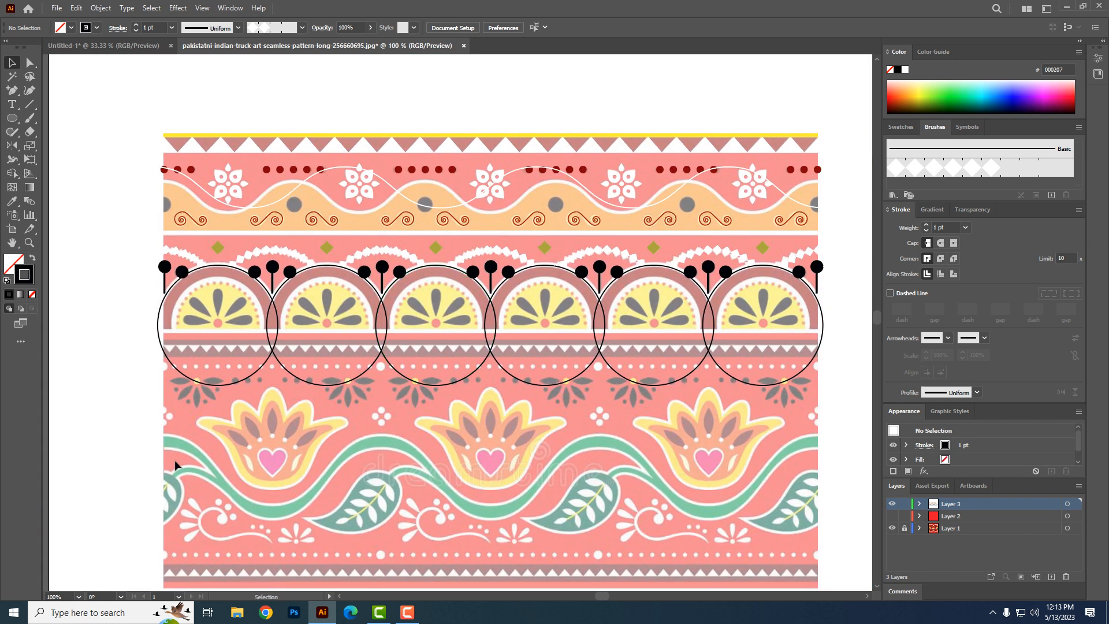
- Try to merge the six arch circles with the Shape Builder and swap their fill and stroke, then undo it
drag(142, 486, 833, 350)
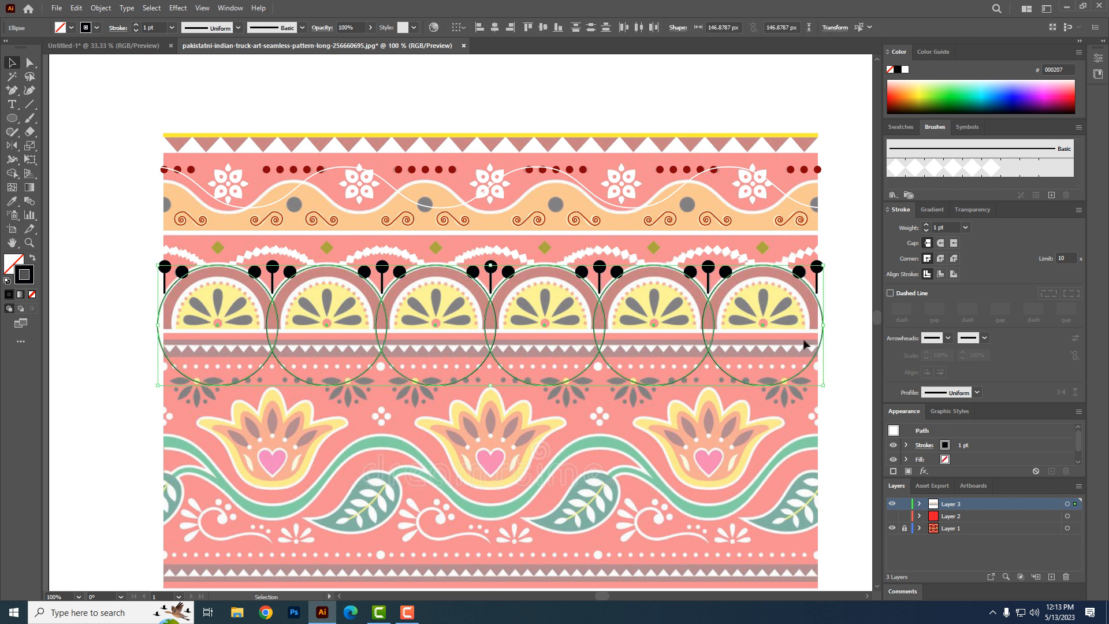
click(11, 174)
mouse_move(184, 340)
mouse_down()
mouse_move(346, 364)
mouse_move(773, 364)
mouse_up()
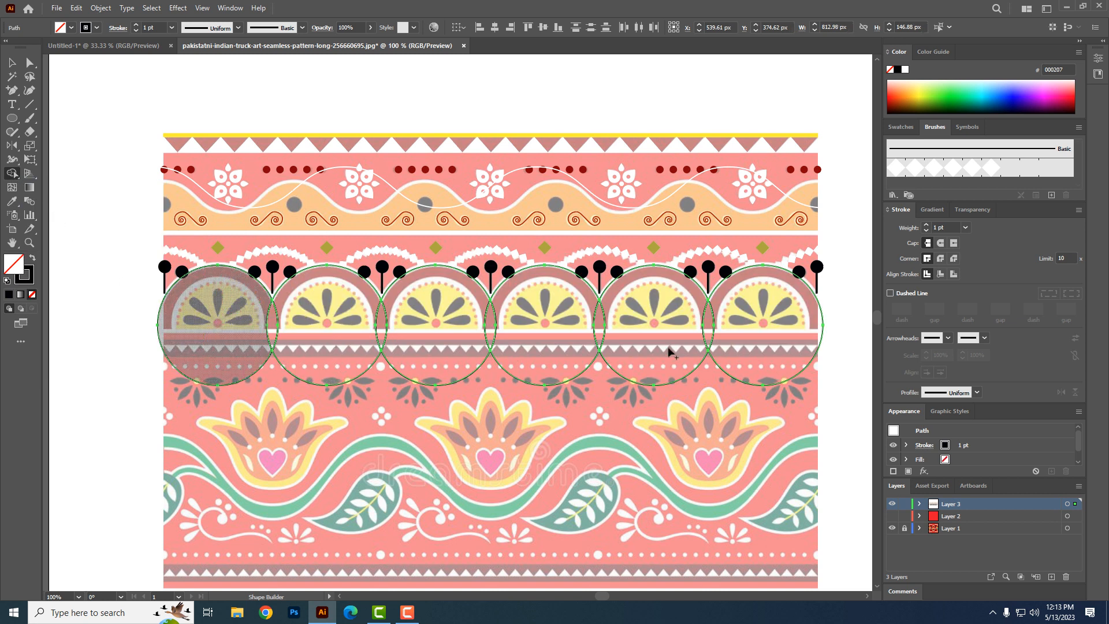
click(33, 258)
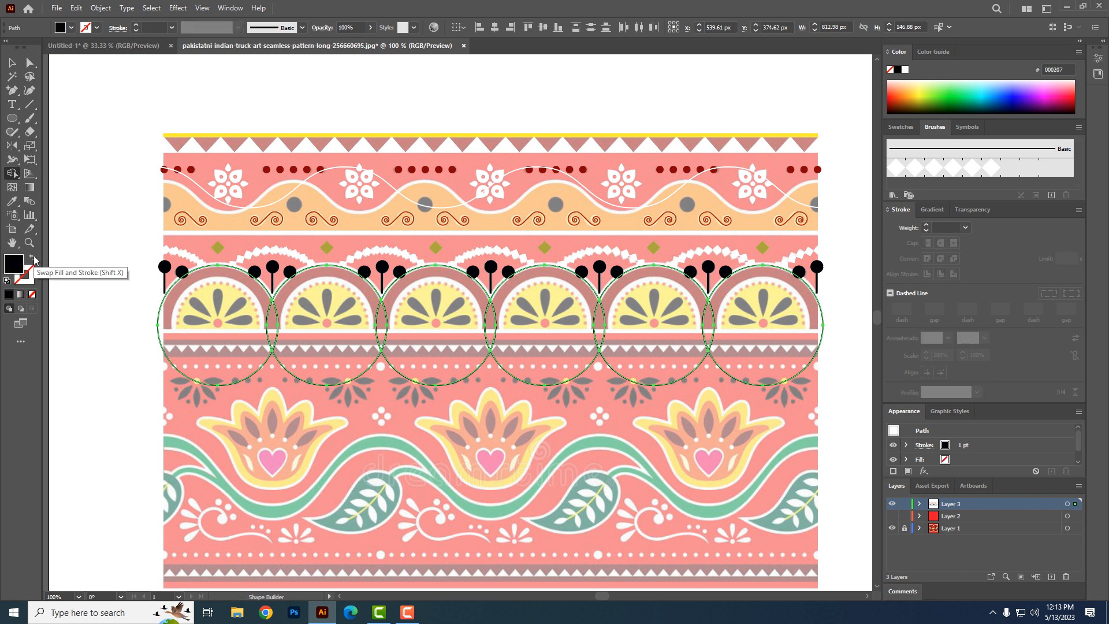
key(ctrl+a)
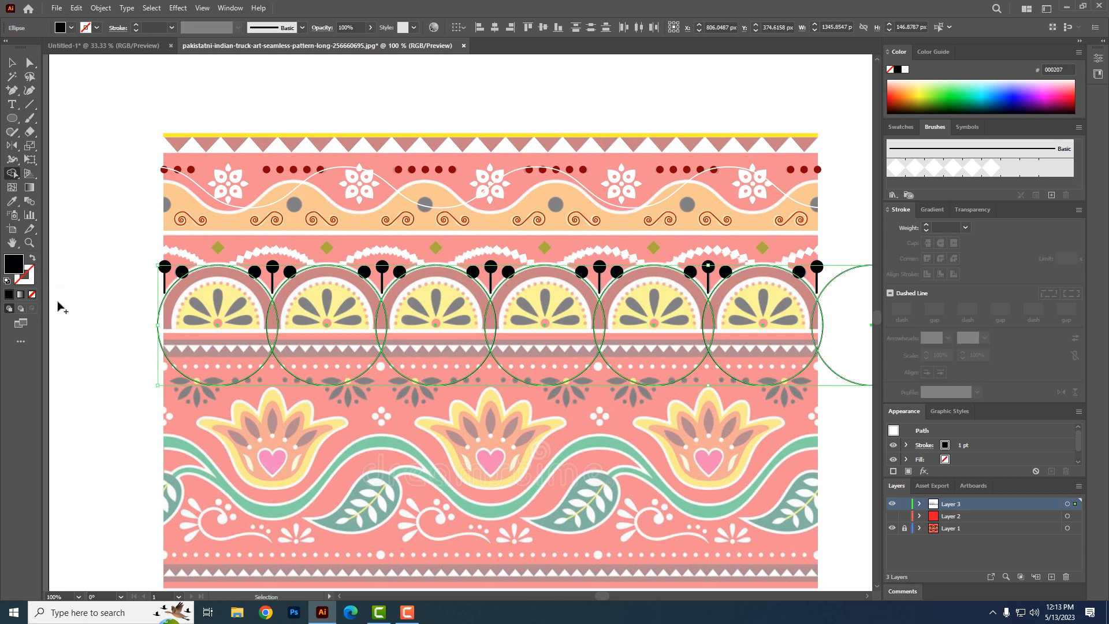
key(ctrl+shift+z)
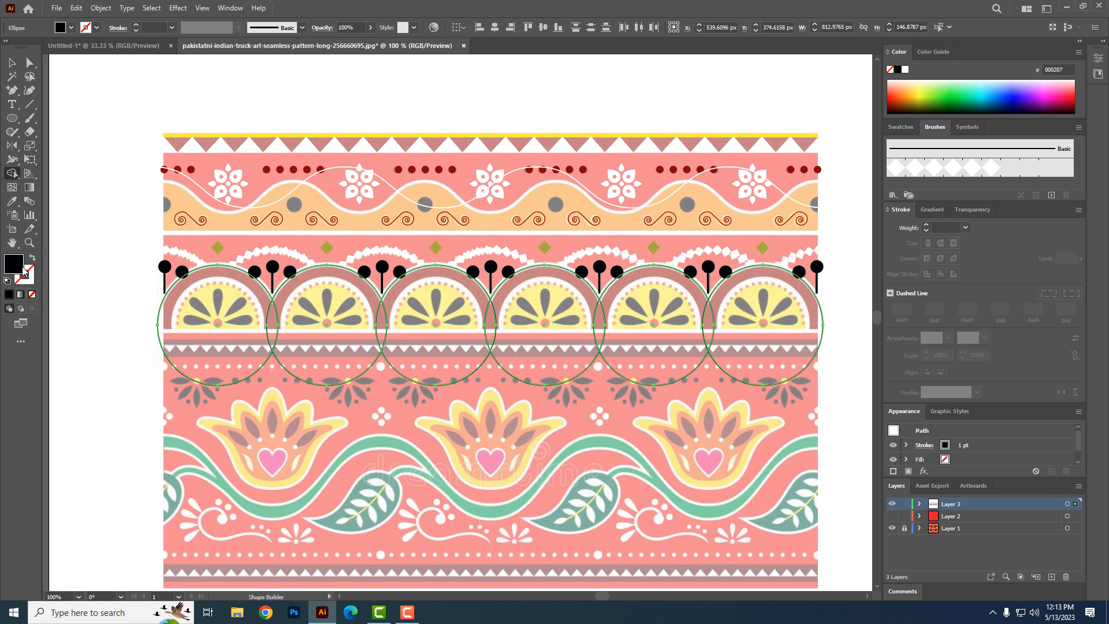
key(ctrl+z)
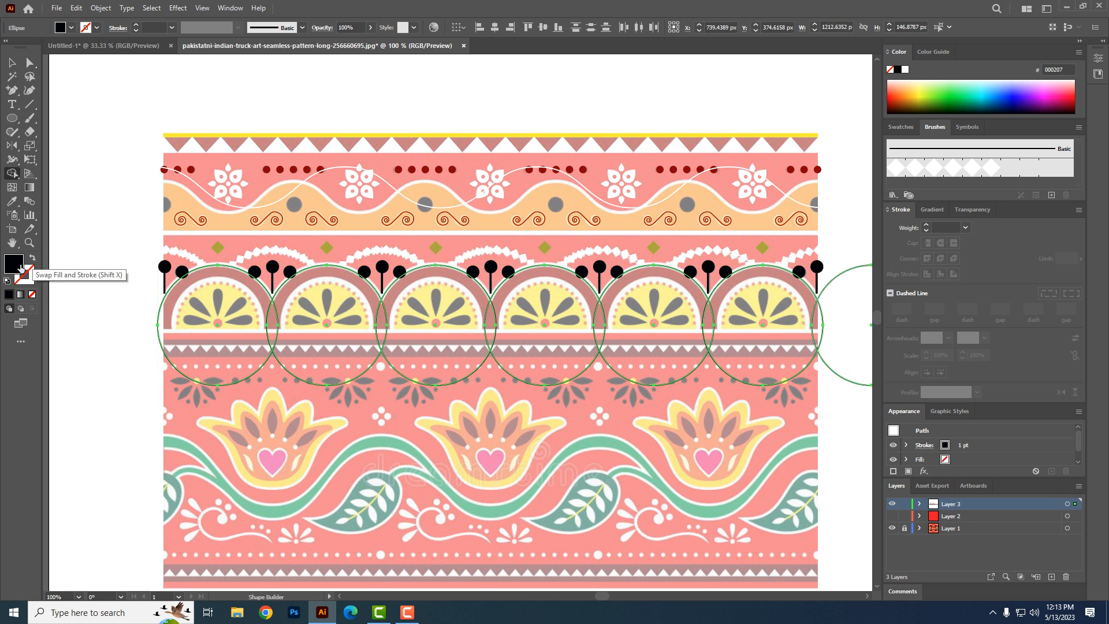
key(ctrl+z)
click(11, 63)
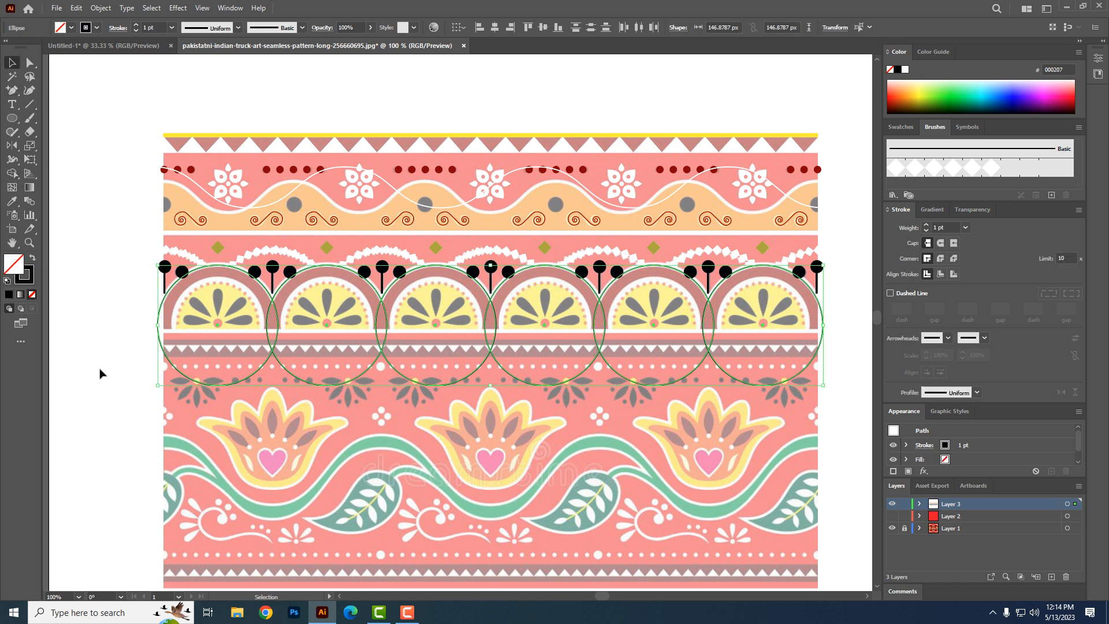
- Merge the six overlapping circles into one scalloped shape with the Shape Builder and give it a black outline without fill
click(172, 375)
click(254, 377)
drag(128, 351, 840, 453)
click(32, 258)
click(12, 173)
mouse_move(178, 284)
mouse_down()
mouse_move(230, 321)
mouse_move(392, 339)
mouse_move(761, 347)
mouse_up()
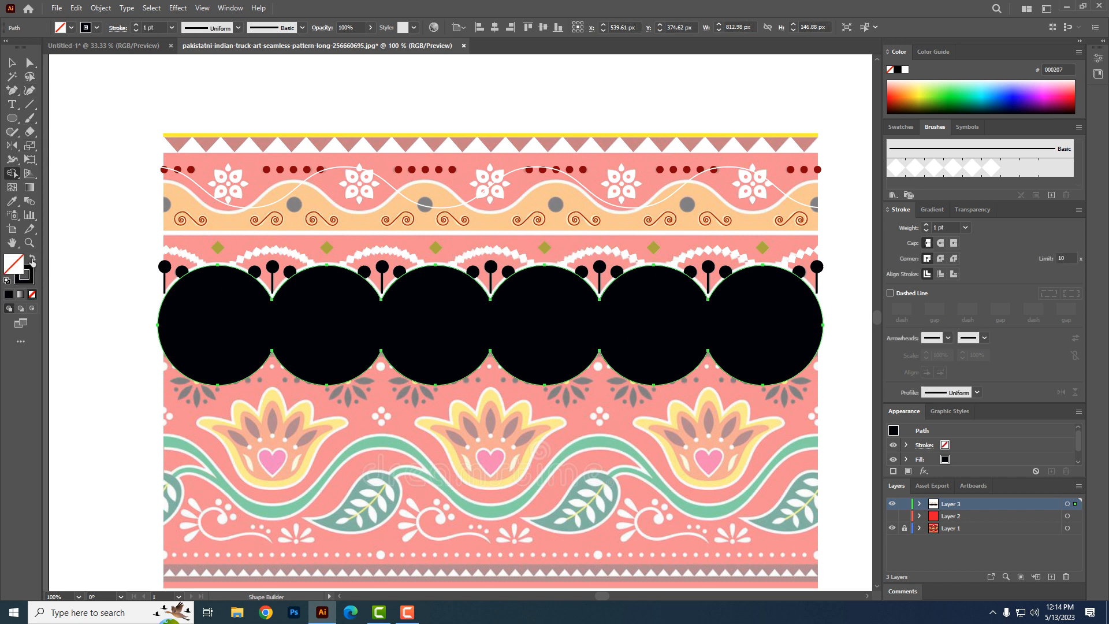
click(12, 62)
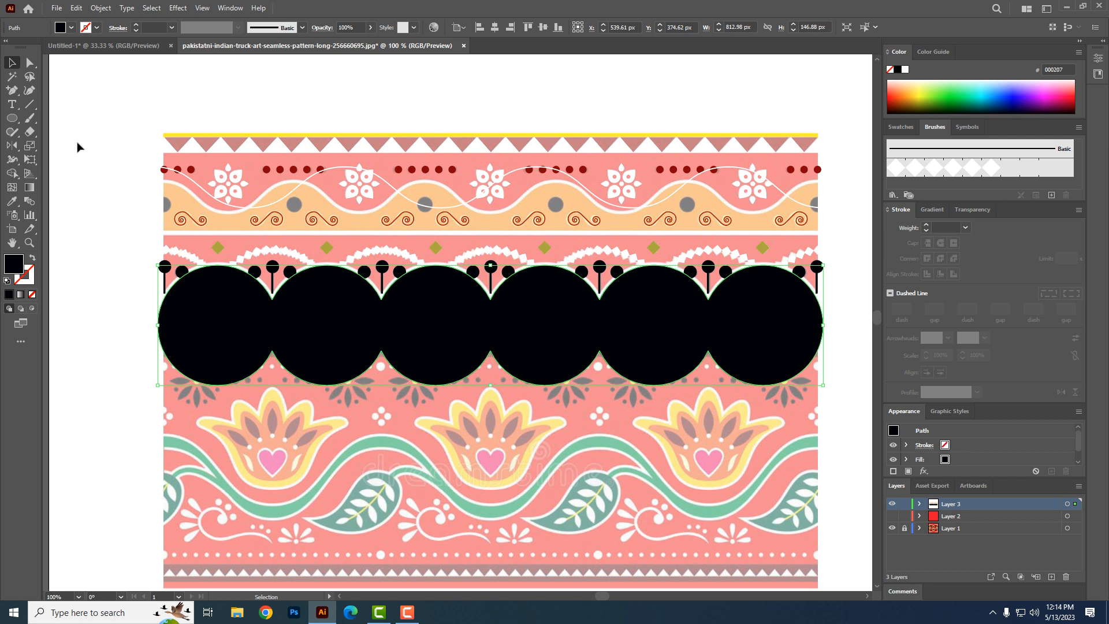
click(34, 261)
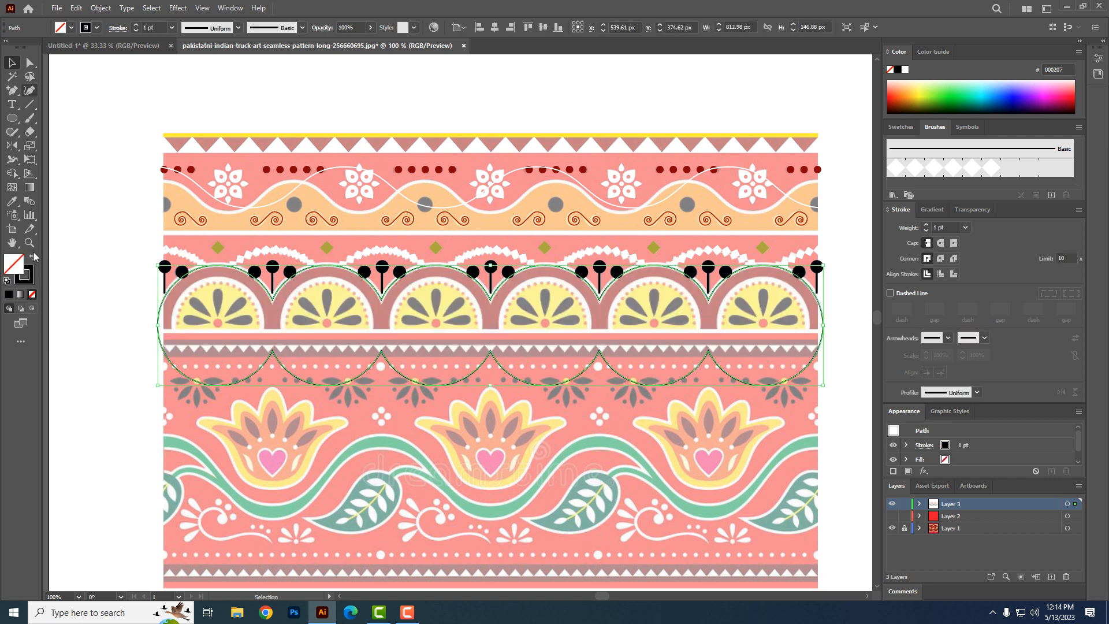
- Try to cover the lower half of the scalloped shape with a rectangle about 863 × 247 px
click(11, 122)
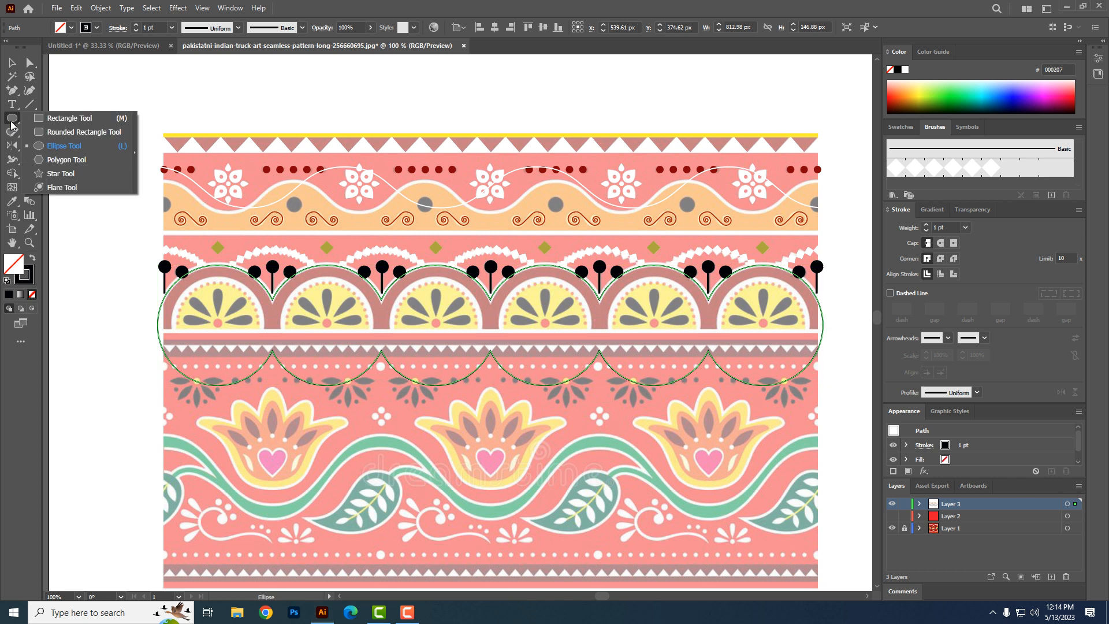
click(52, 122)
drag(142, 507, 750, 304)
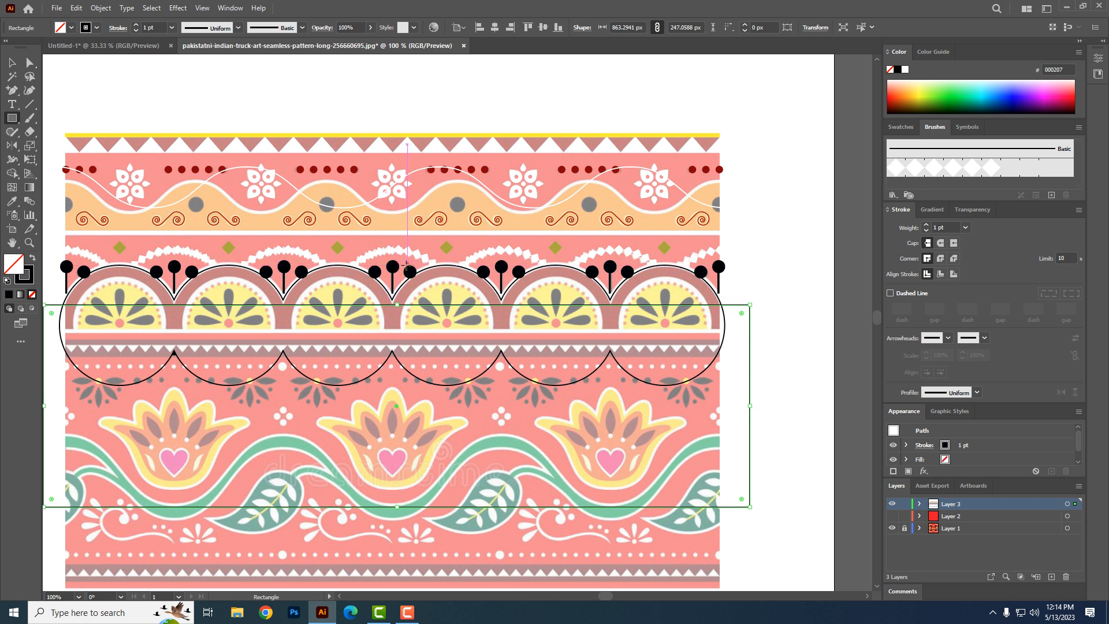
drag(541, 559, 575, 396)
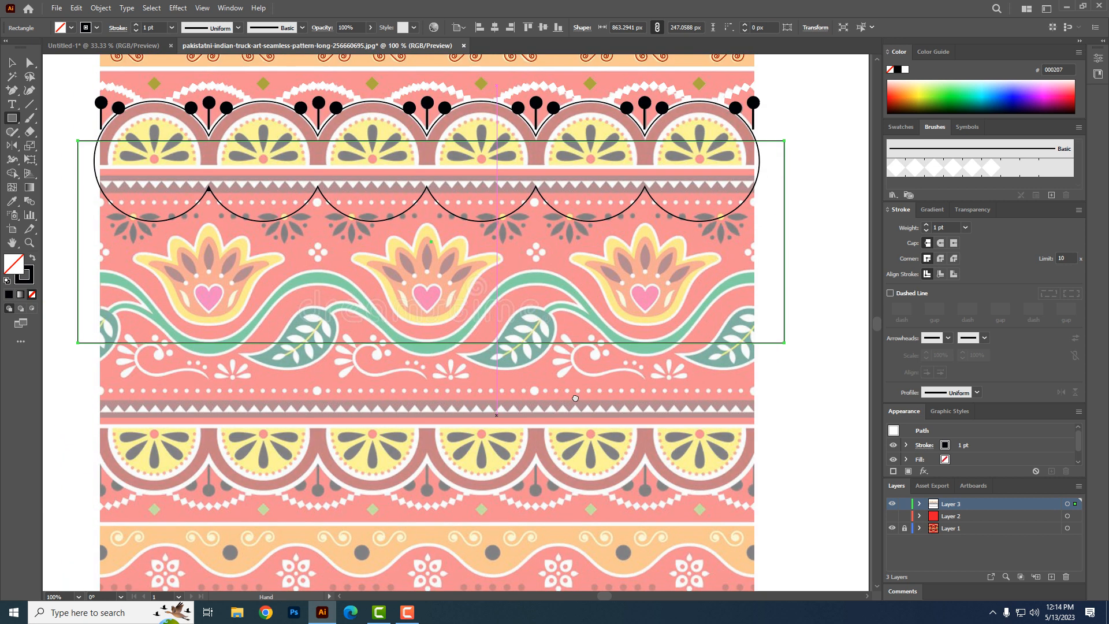
click(12, 64)
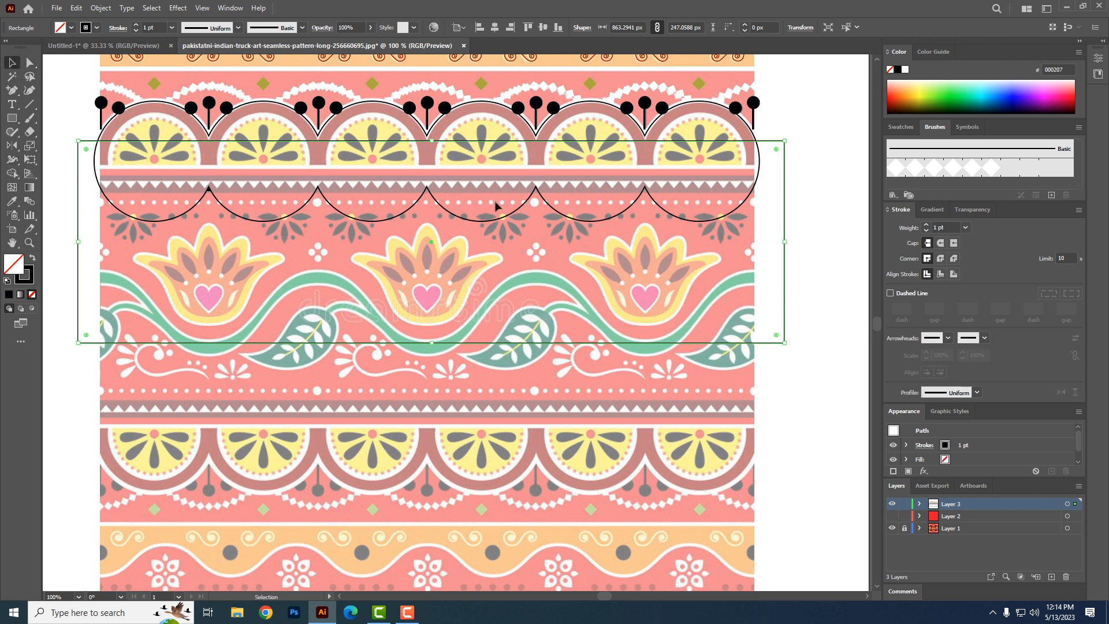
click(777, 284)
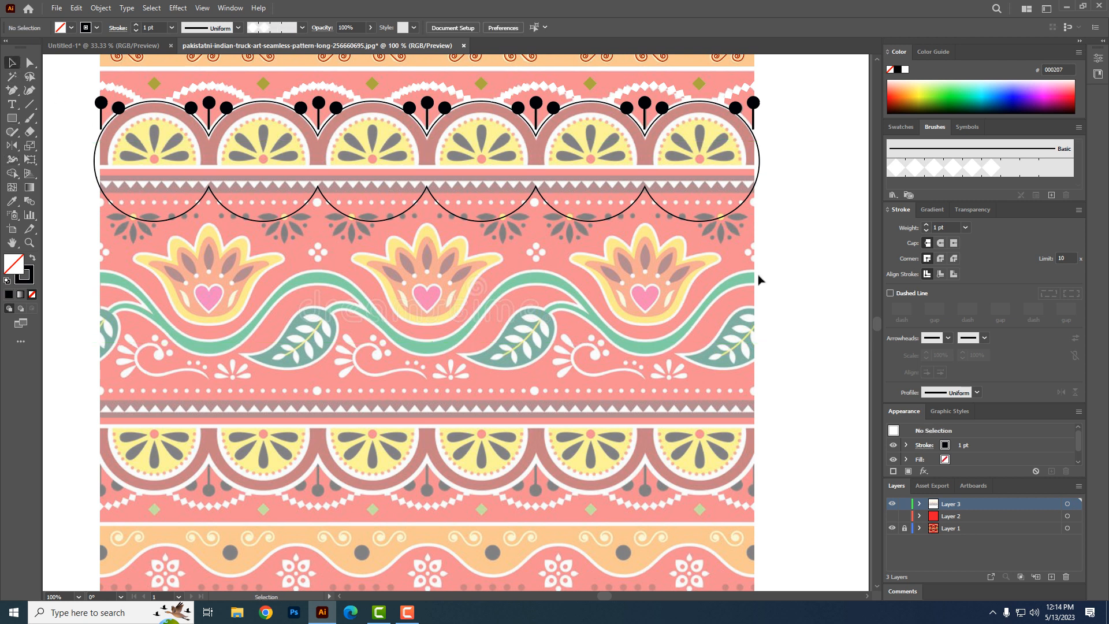
- Cut the scalloped outline at its leftmost and rightmost anchor points
click(30, 63)
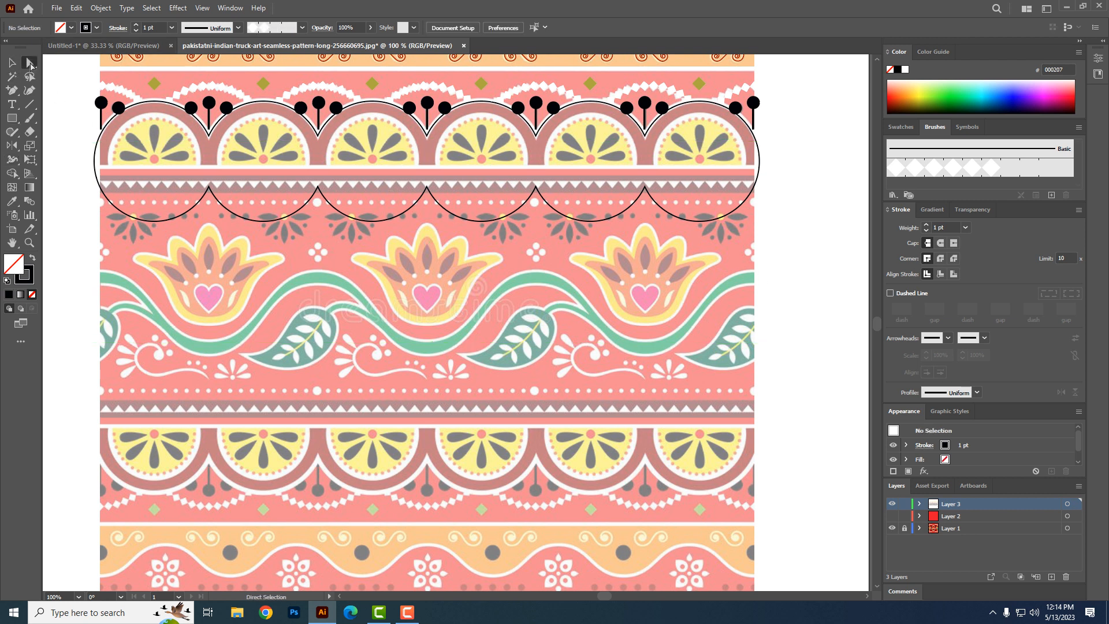
click(758, 162)
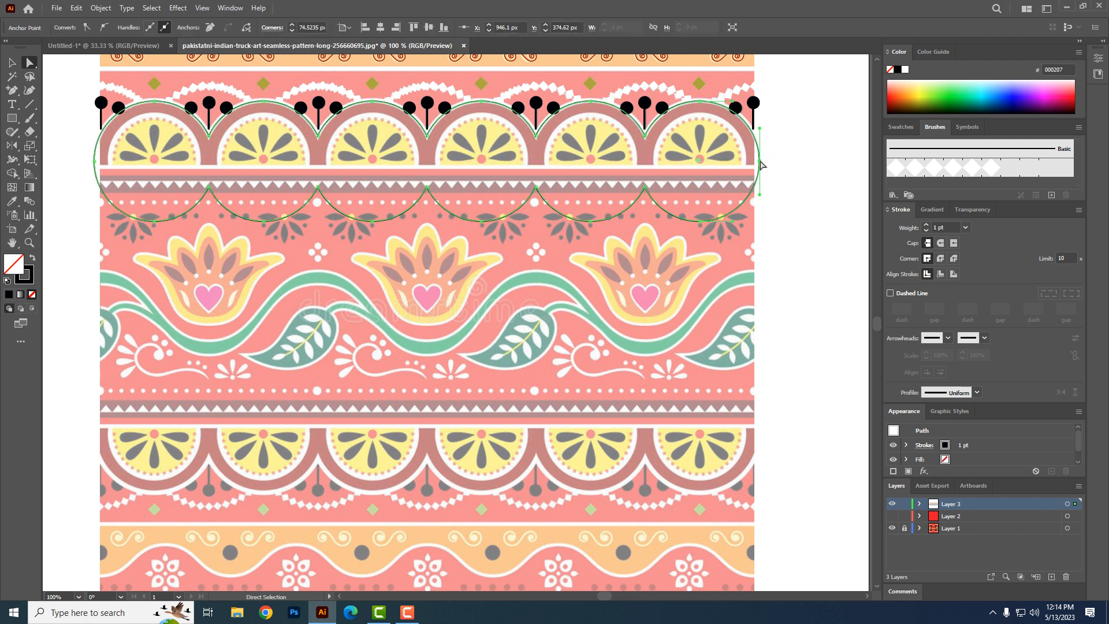
shift+click(94, 161)
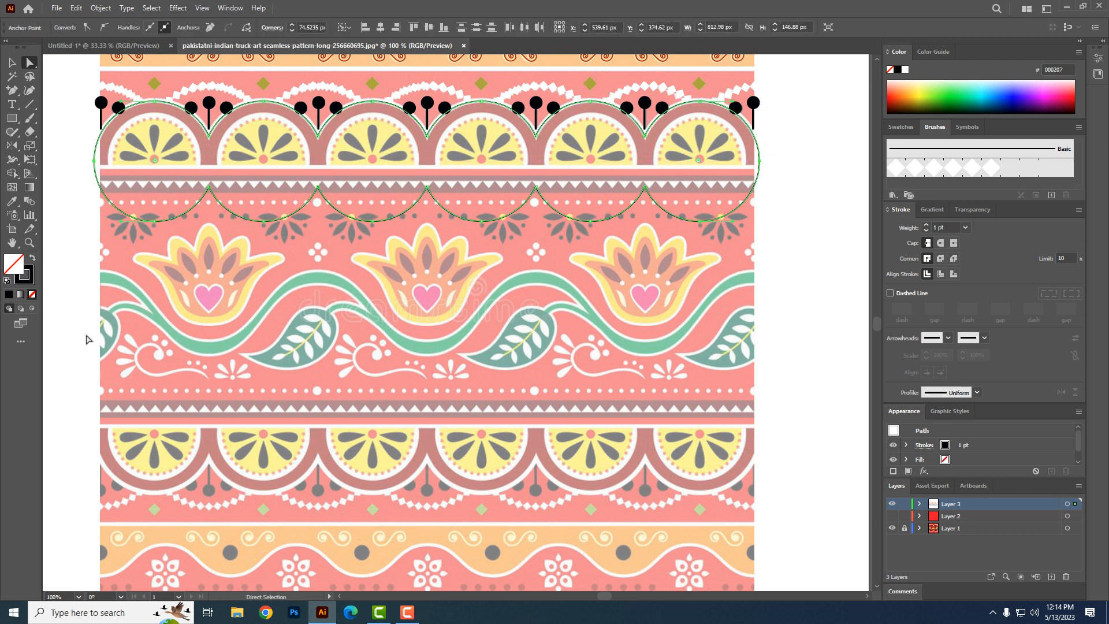
click(246, 27)
- Move the detached lower half of the outline onto the inverted arches below and remove it
key(v)
drag(354, 223, 342, 492)
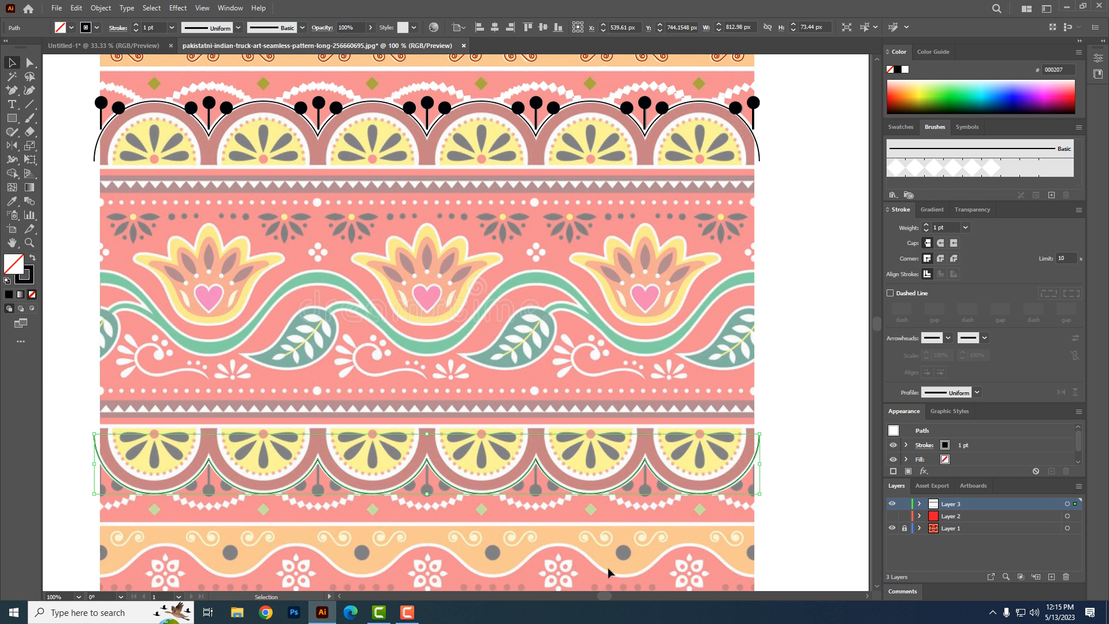
click(608, 567)
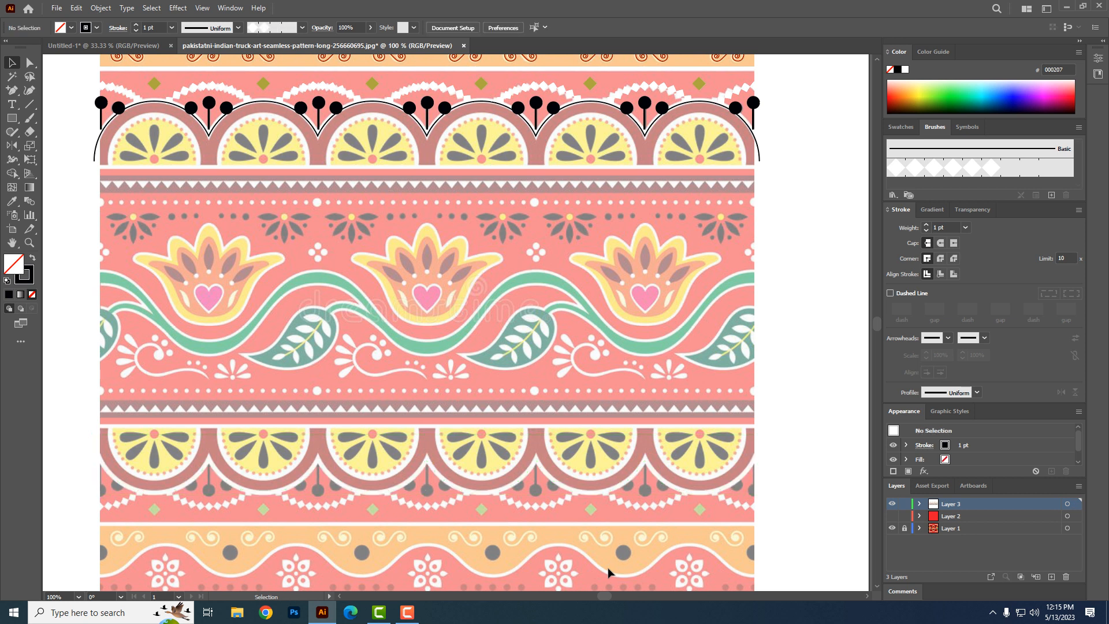
- Undo the removal and move of the lower half and the cut of the scalloped outline
drag(394, 211, 392, 368)
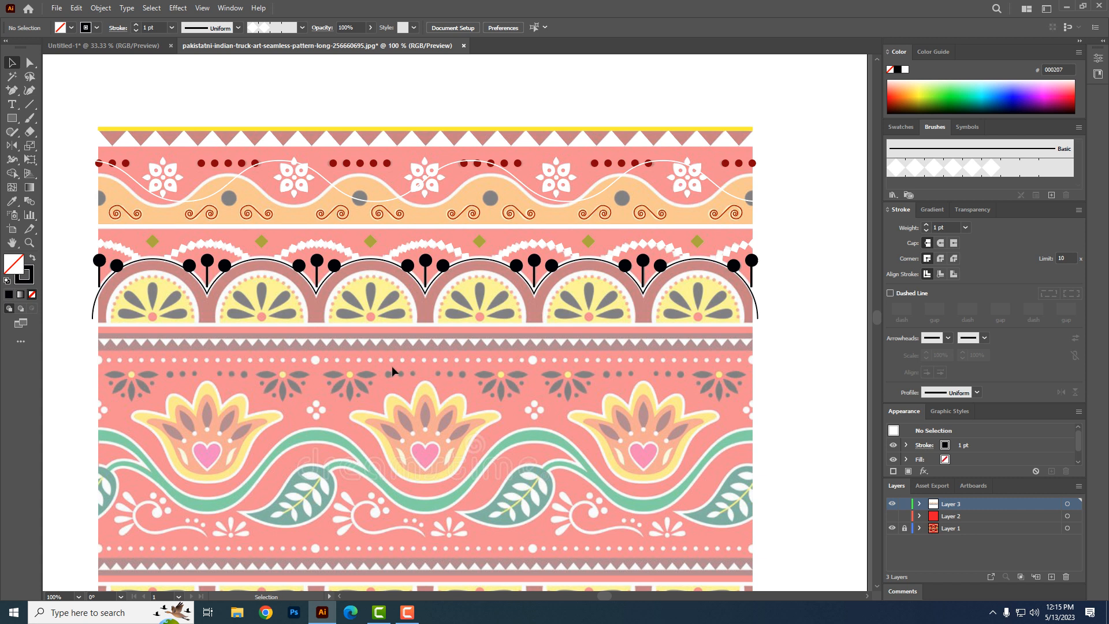
key(ctrl+space)
click(304, 291)
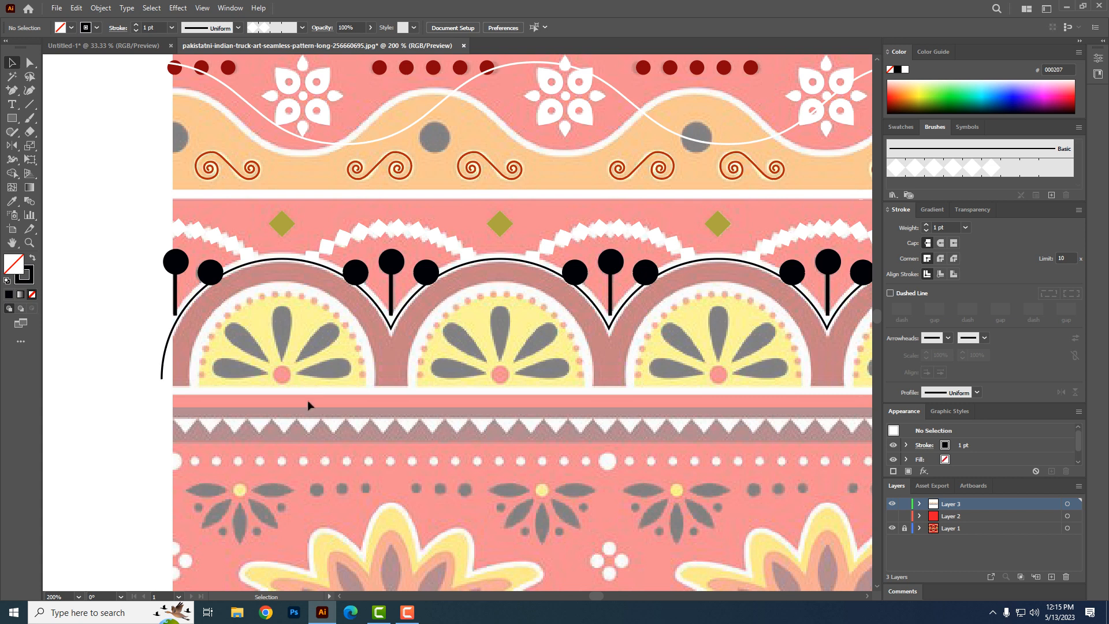
drag(301, 479, 211, 454)
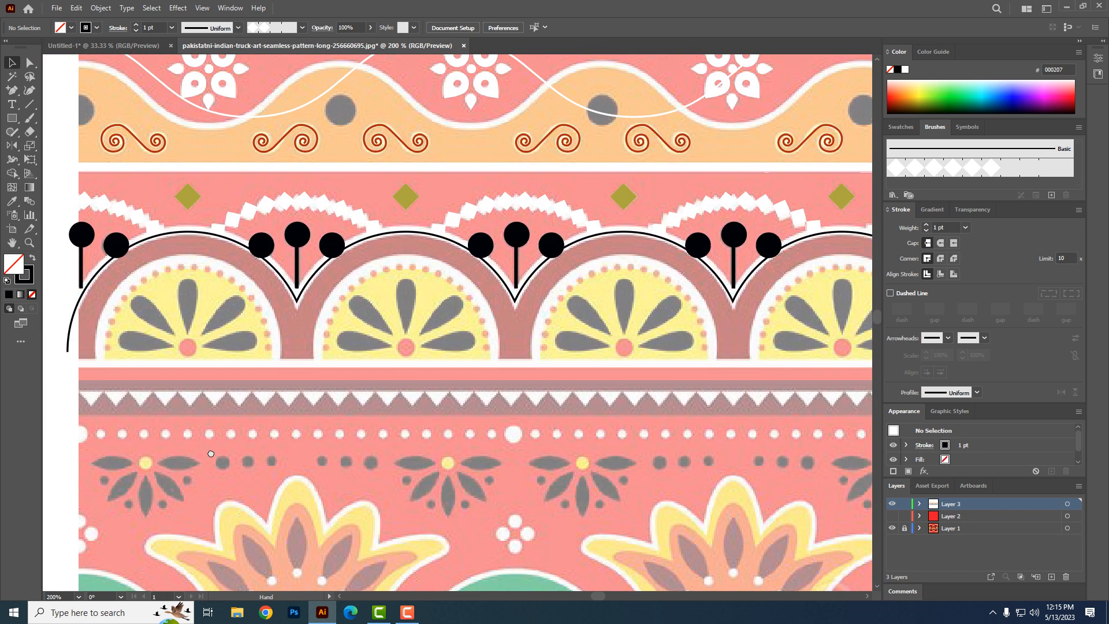
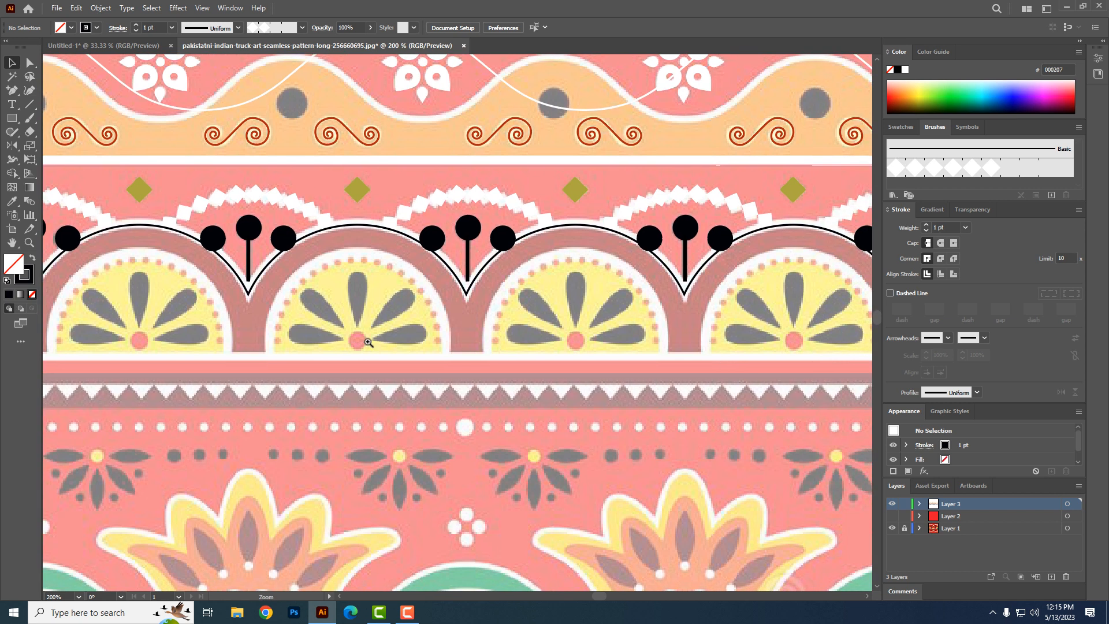
alt+click(446, 357)
alt+click(454, 359)
alt+click(454, 359)
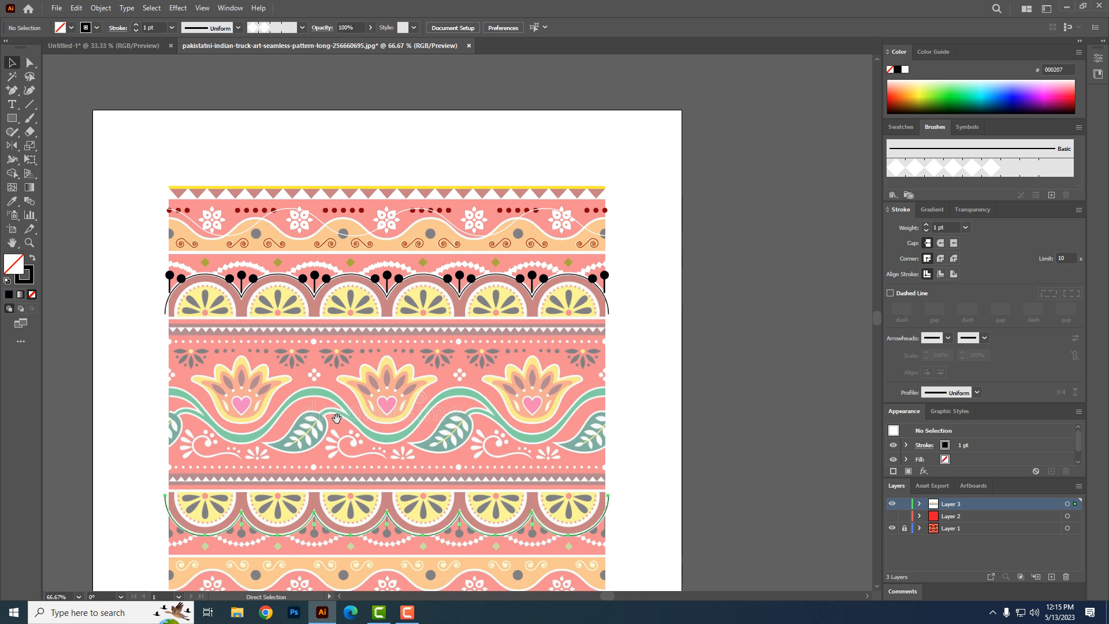
key(ctrl+a)
key(ctrl+z)
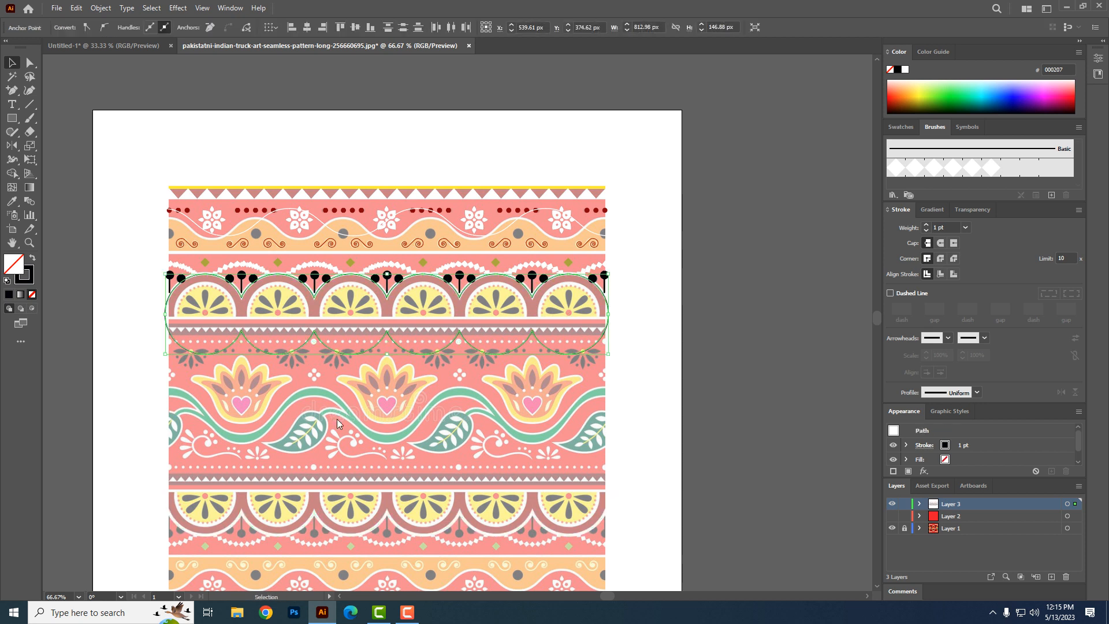
- Delete the lower half of the scalloped outline by removing its bottom anchor points, keeping the upper arches
drag(383, 379, 759, 416)
drag(133, 416, 370, 430)
click(370, 429)
click(30, 63)
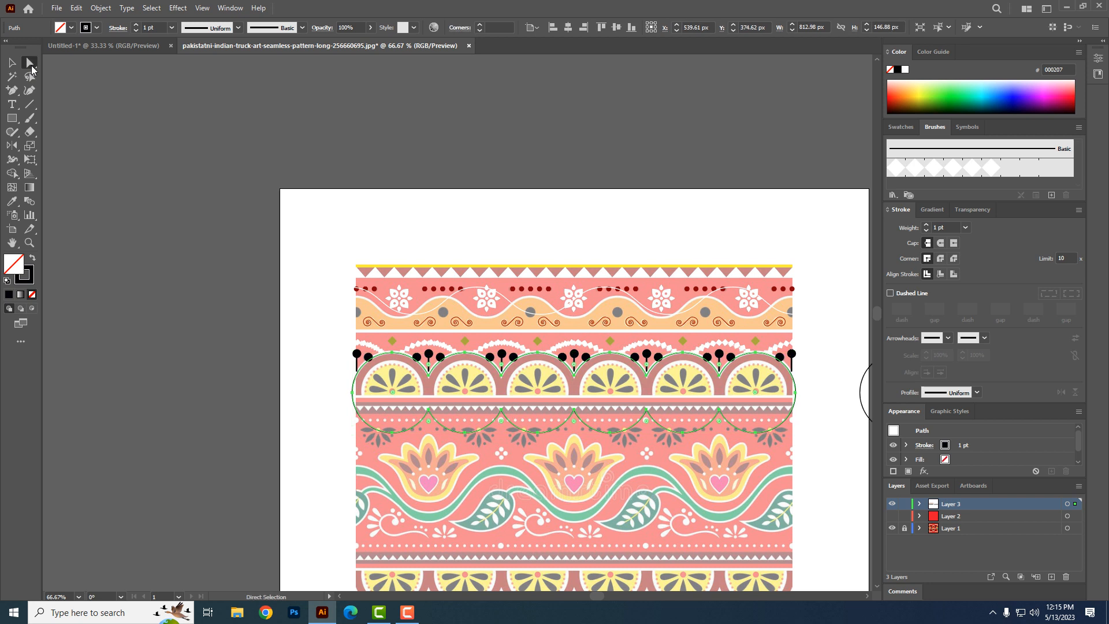
drag(318, 567, 815, 404)
key(Delete)
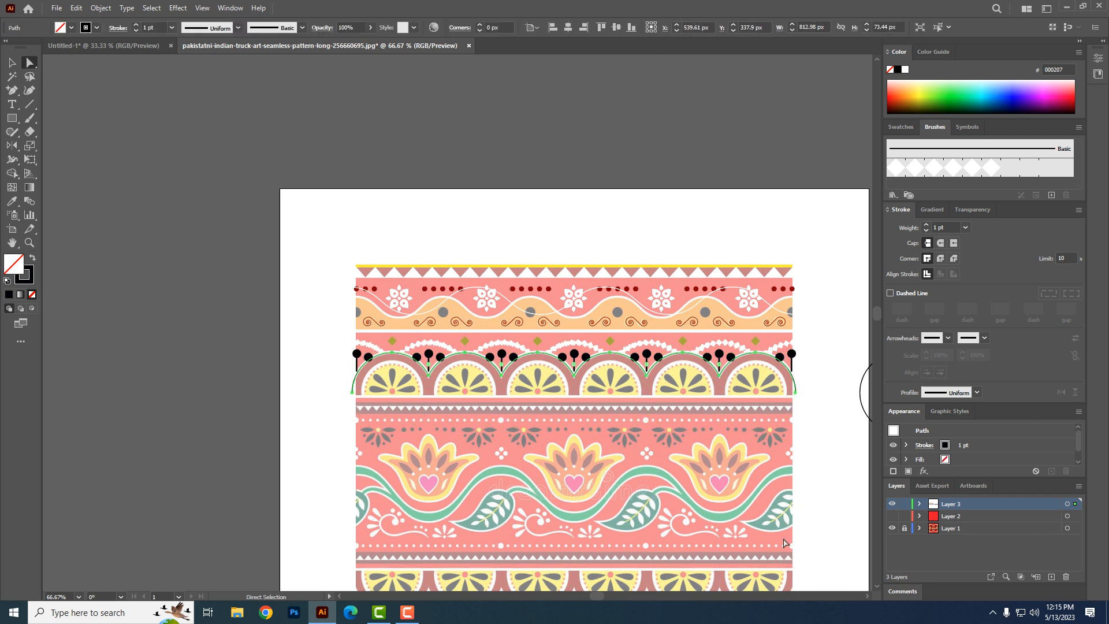
- Draw a circle about 111 px in diameter around the first yellow half-flower motif under the leftmost arch
key(ctrl+space)
click(482, 352)
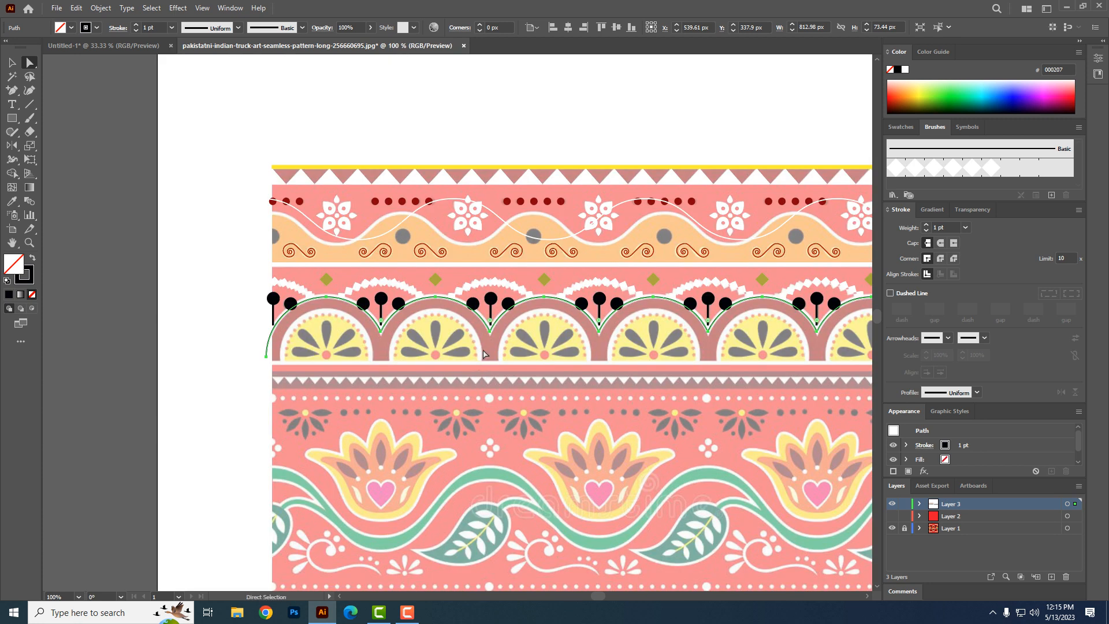
drag(11, 118, 55, 146)
drag(416, 358, 416, 304)
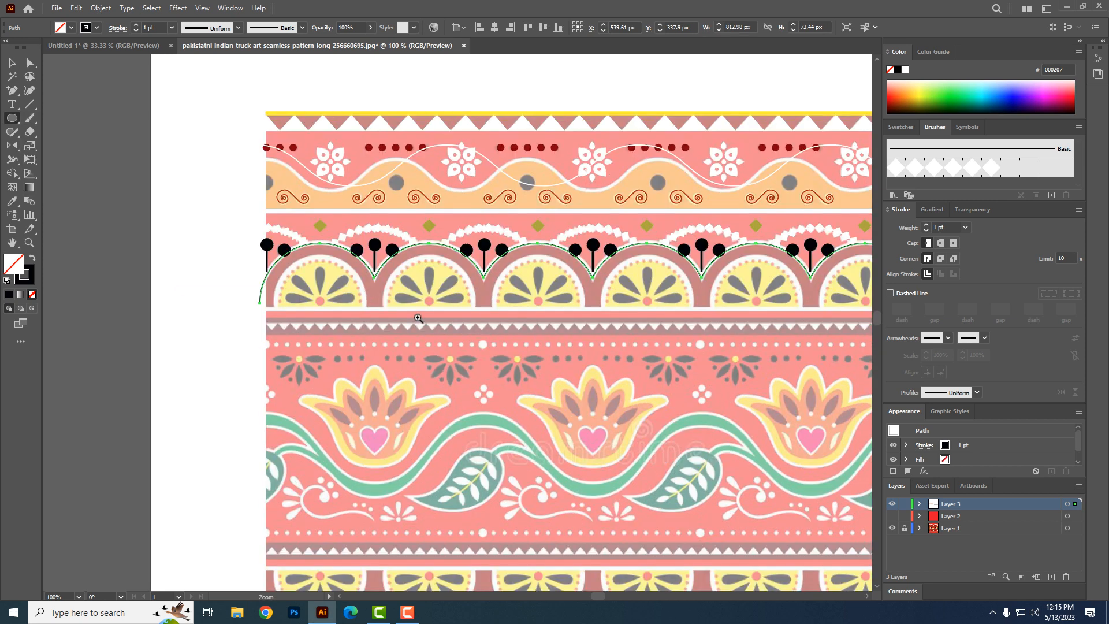
key(ctrl+equal)
drag(302, 322, 382, 355)
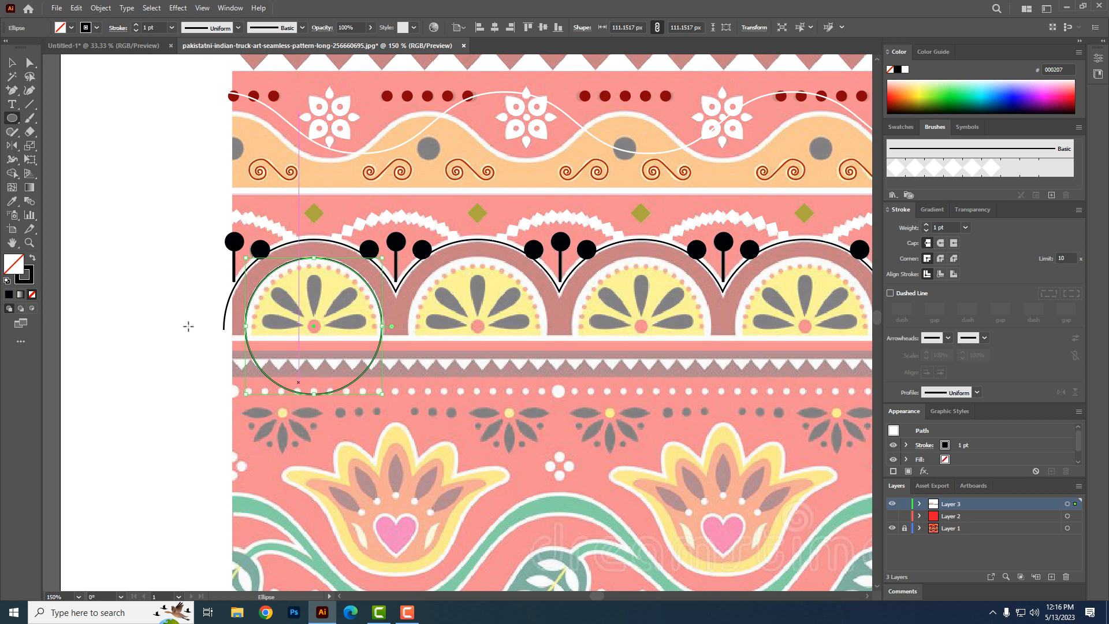
ctrl+click(349, 307)
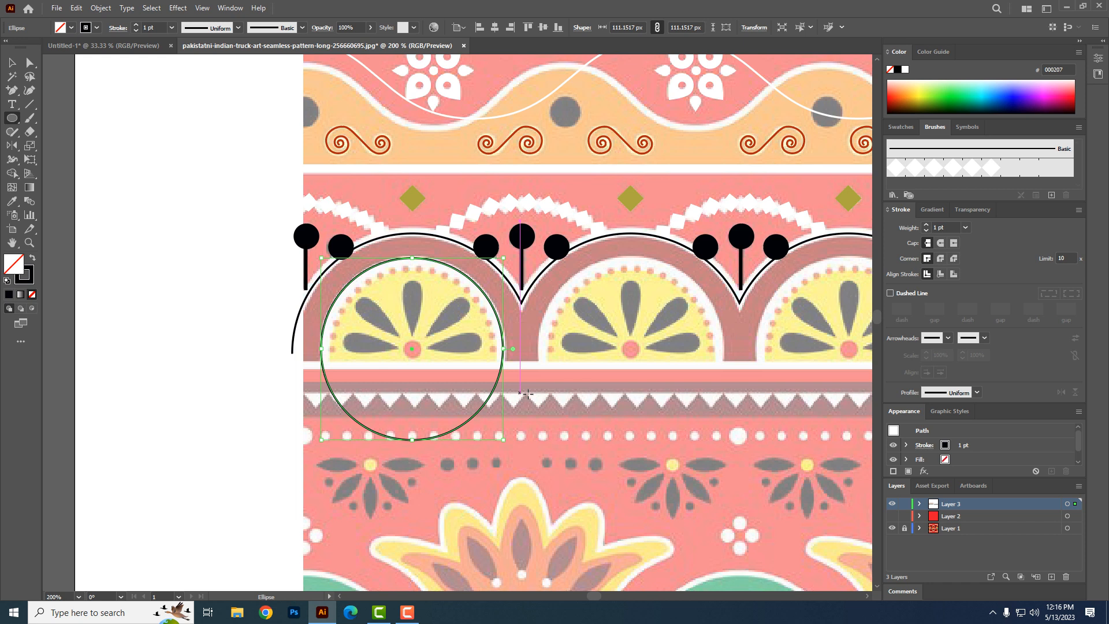
- Try to remove the circle's lower half by deleting its bottom anchor point
scroll(499, 348, up, 2)
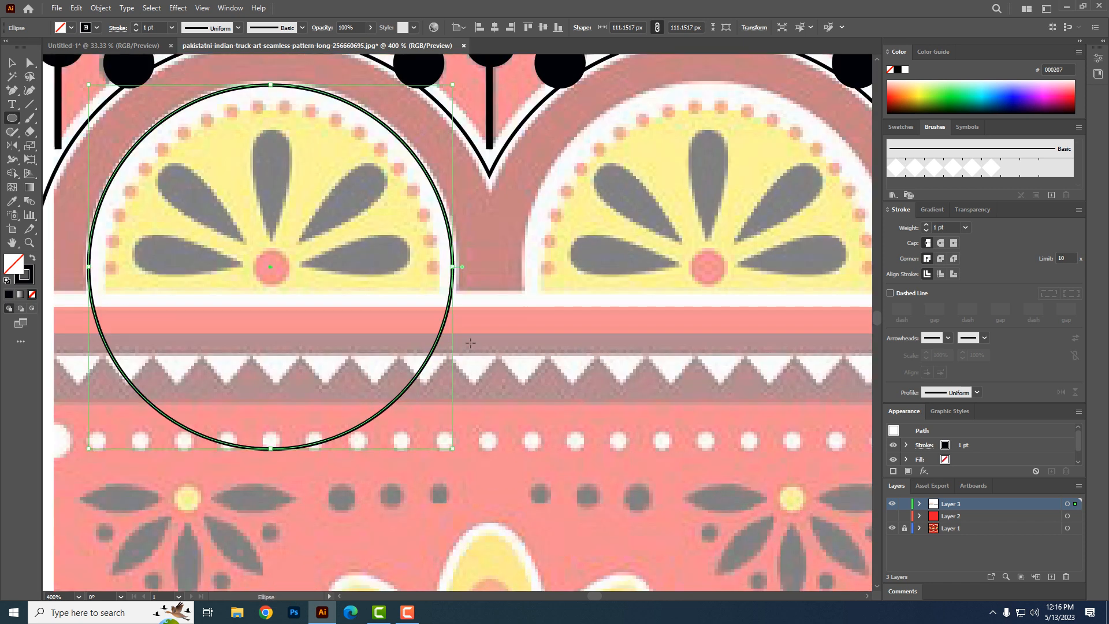
click(30, 63)
drag(243, 497, 460, 284)
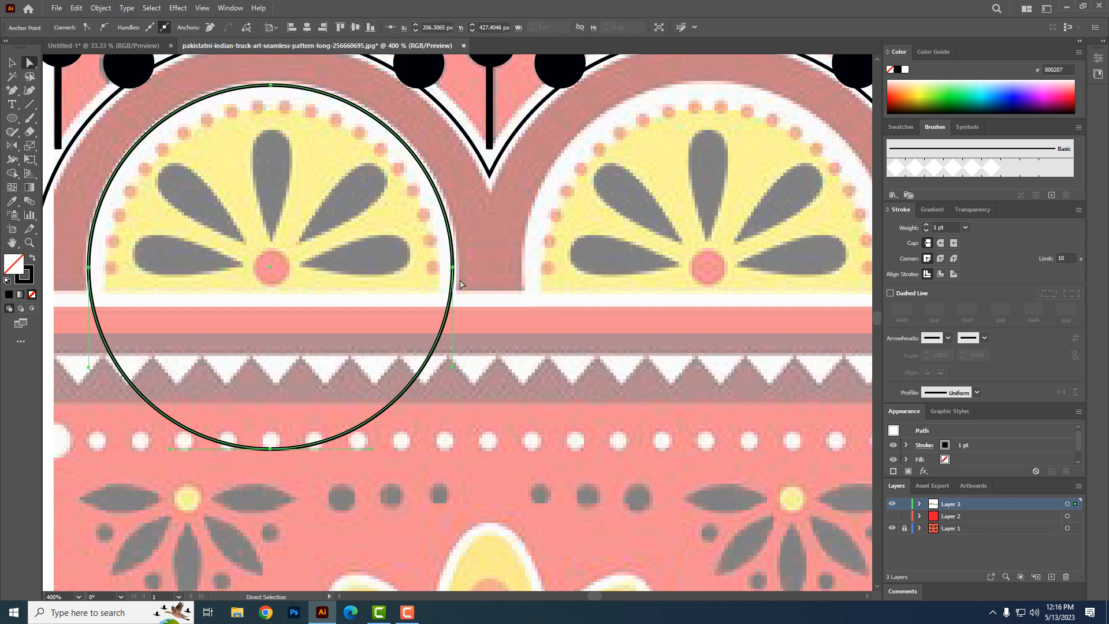
key(Delete)
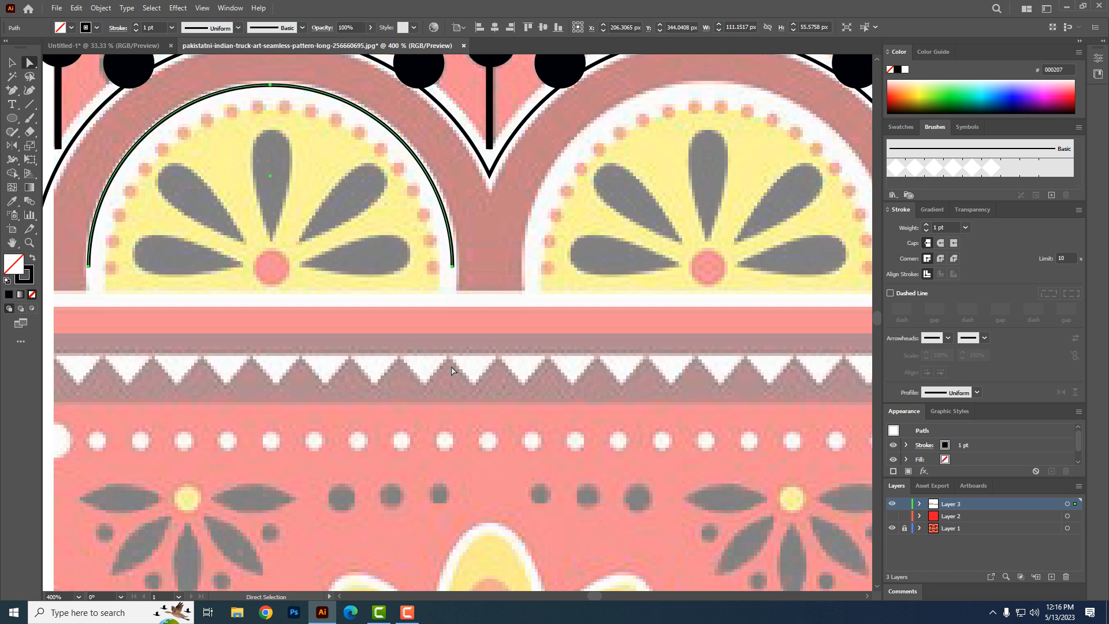
key(ctrl+z)
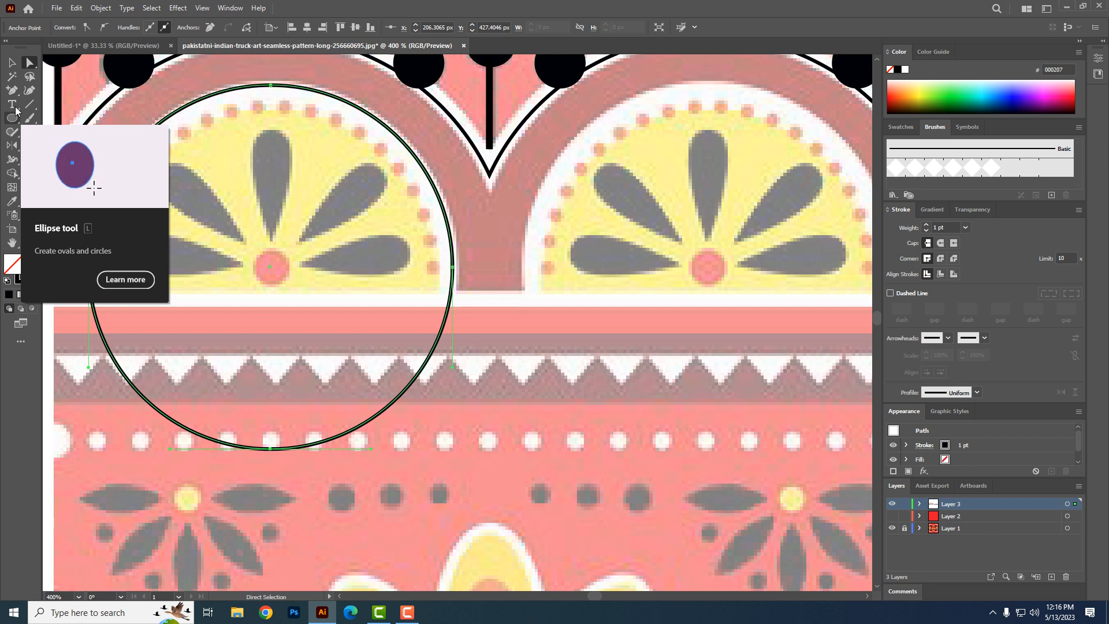
- Draw a rectangle about 159 × 64 px over the circle's lower part, starting at the half-flower's flat base
drag(13, 115, 49, 118)
scroll(181, 514, left, 3)
drag(181, 514, 701, 304)
- Cut away the rectangle and the lower part of the circle with Shape Builder, leaving a closed flat-based dome
click(12, 62)
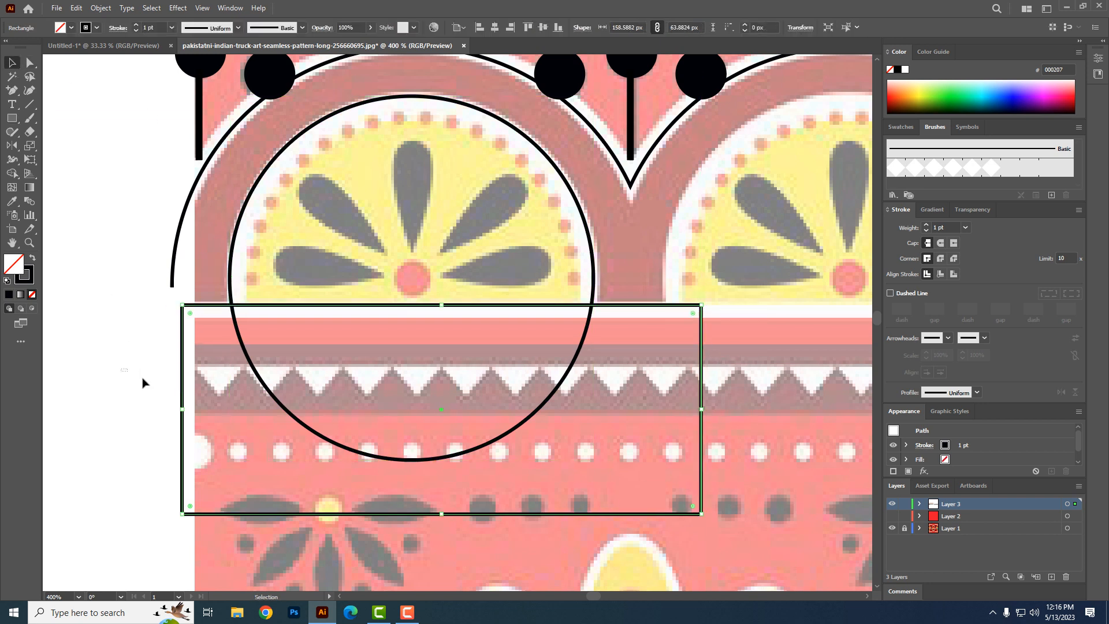
drag(144, 382, 383, 459)
click(14, 175)
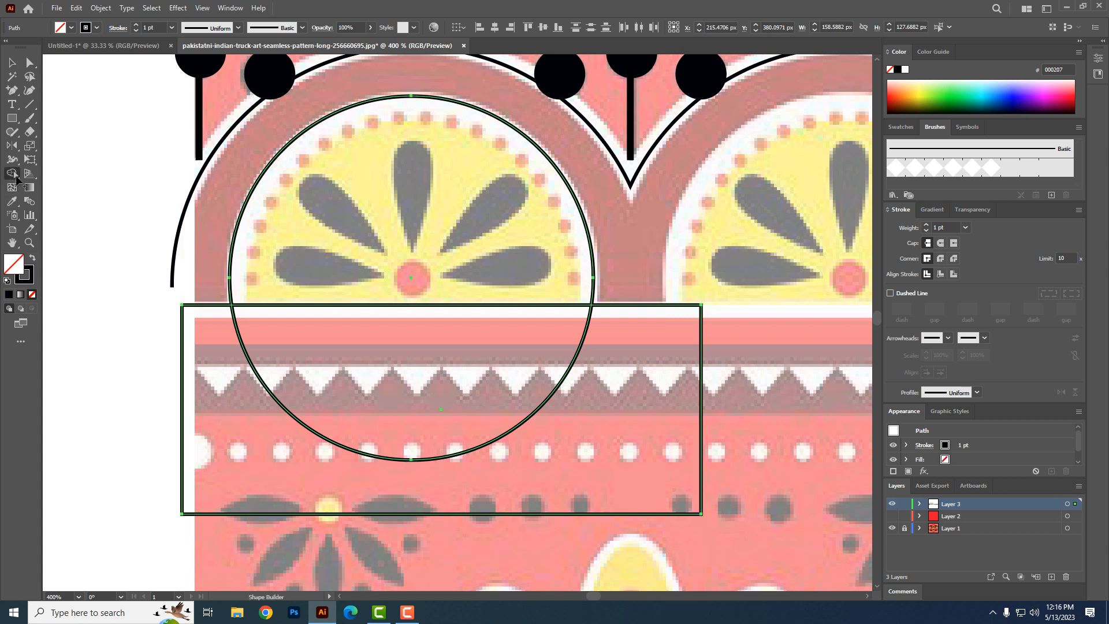
drag(376, 371, 209, 491)
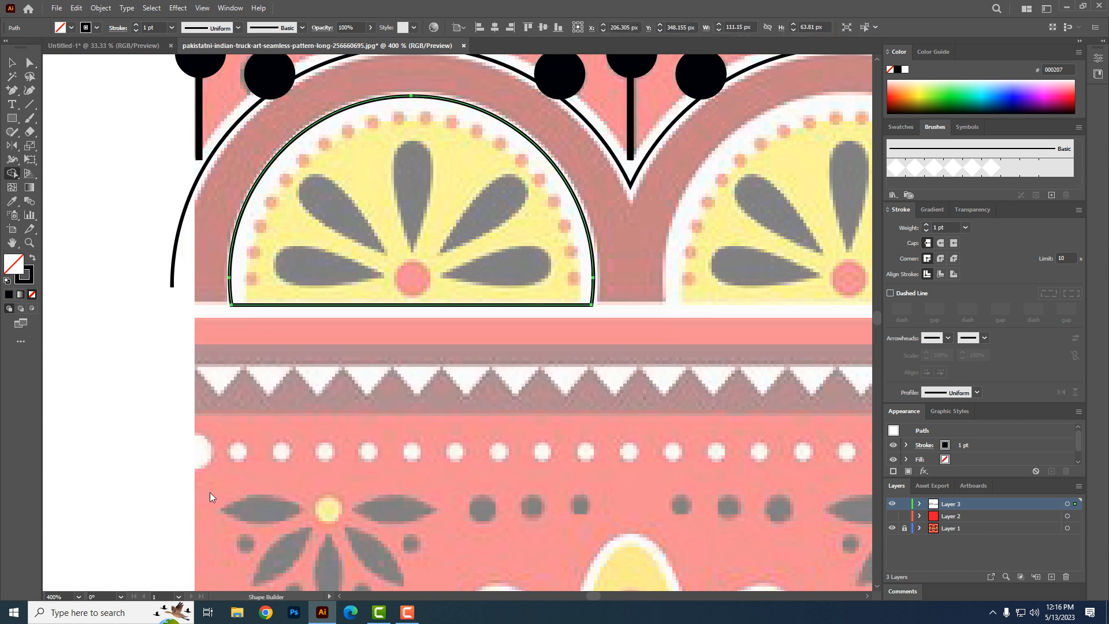
click(17, 66)
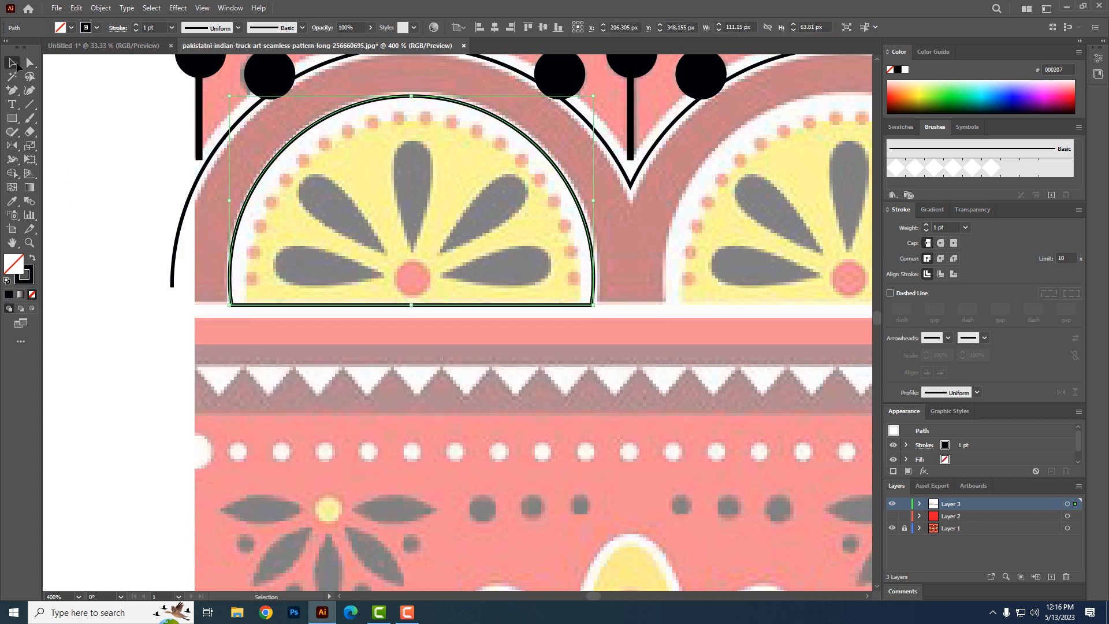
click(265, 387)
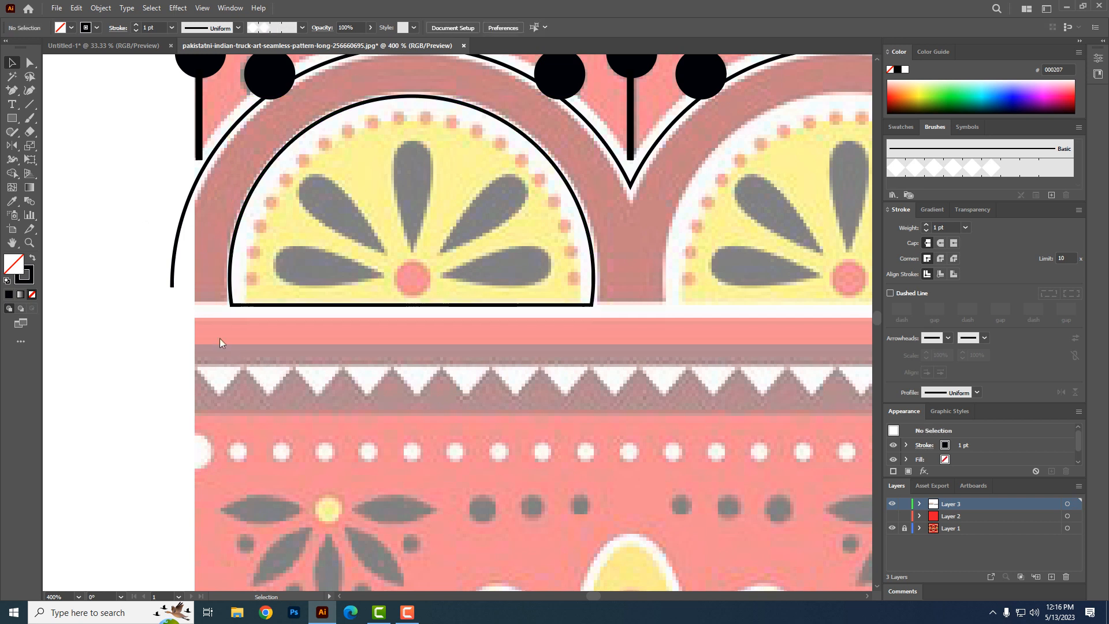
- Draw a circle about 4.3 px wide over the dome's lowest pink dot at its left end, filled black without stroke
click(12, 118)
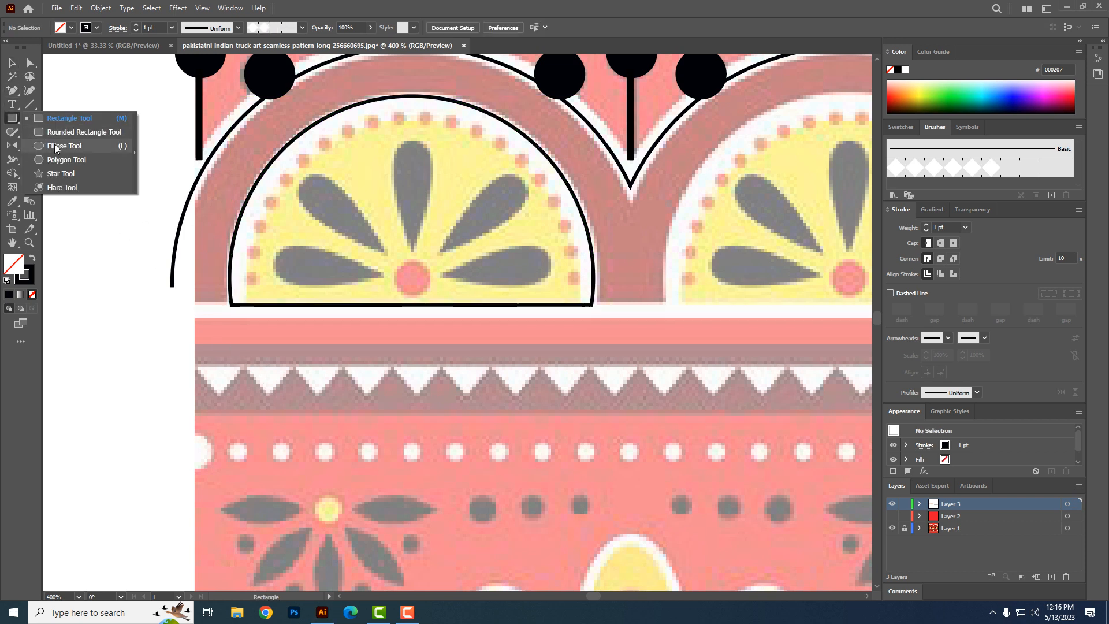
click(56, 146)
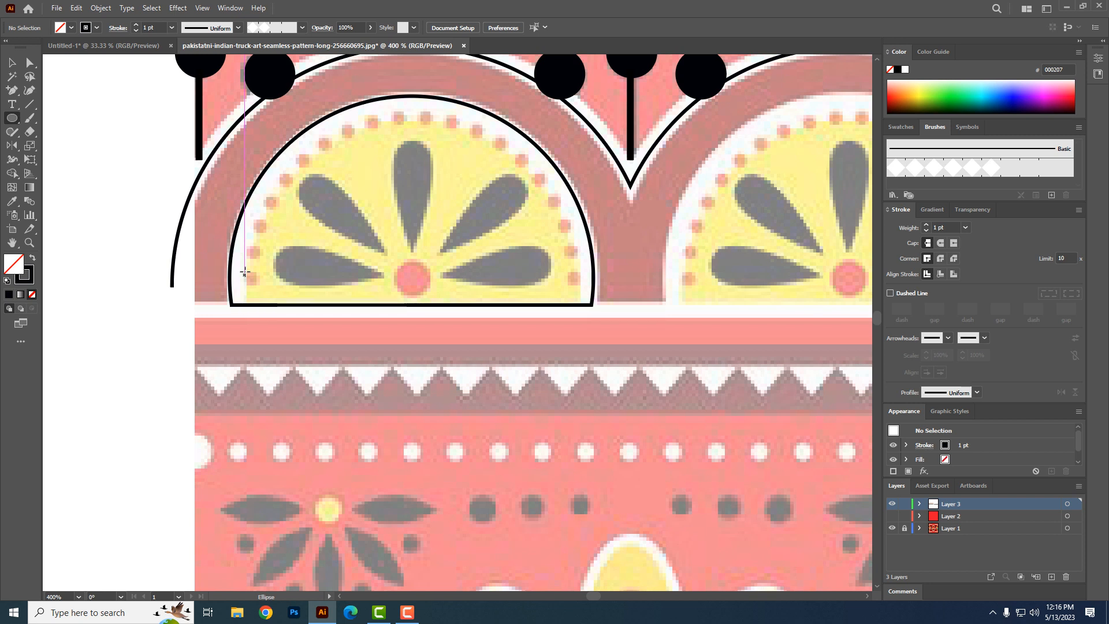
drag(244, 271, 257, 283)
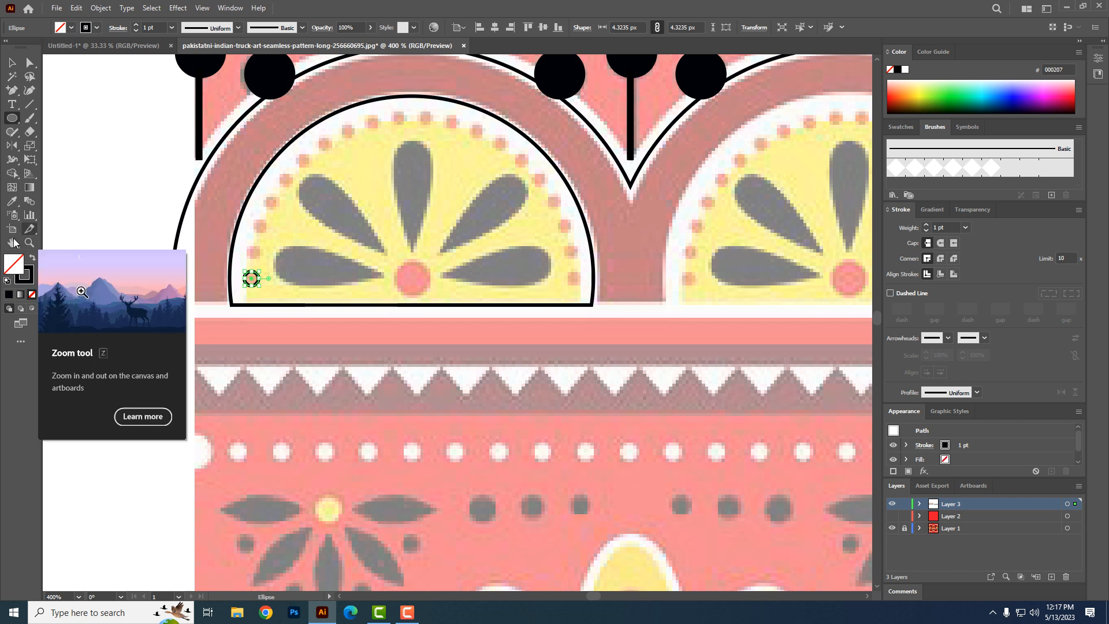
click(32, 261)
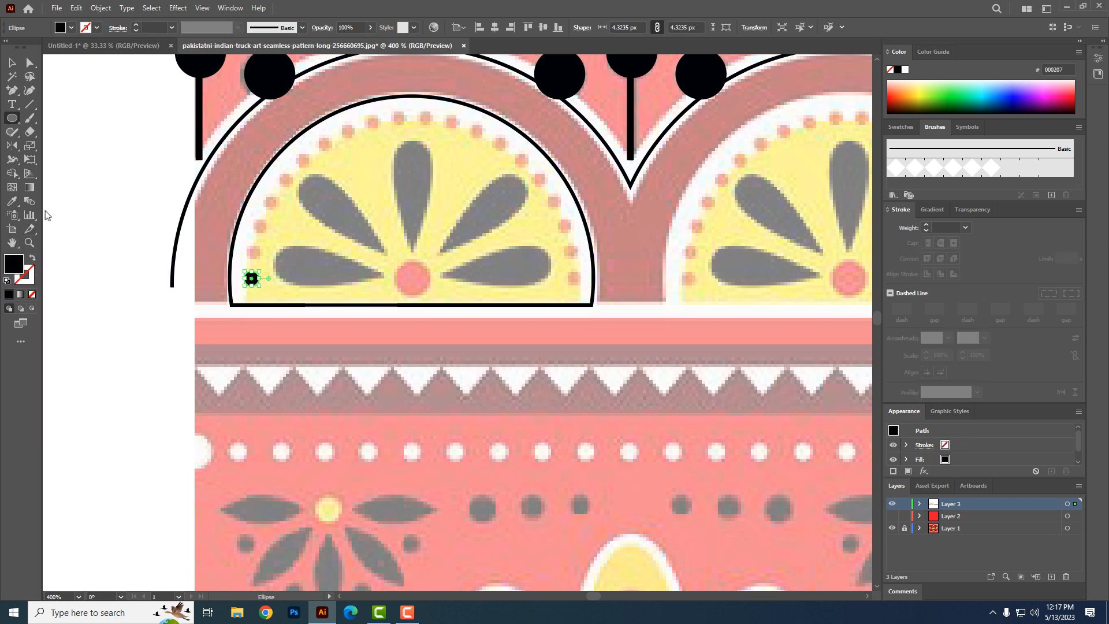
- Make a radial repeat of the black dot with a radius of about 36 px and 16 instances
click(101, 9)
mouse_move(161, 304)
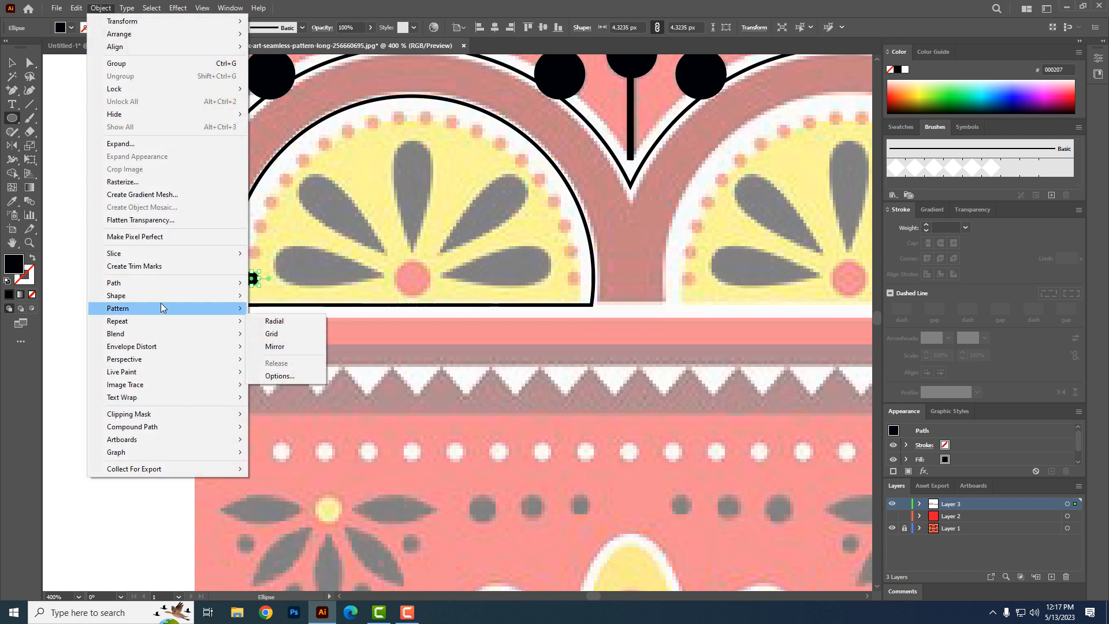
key(Down)
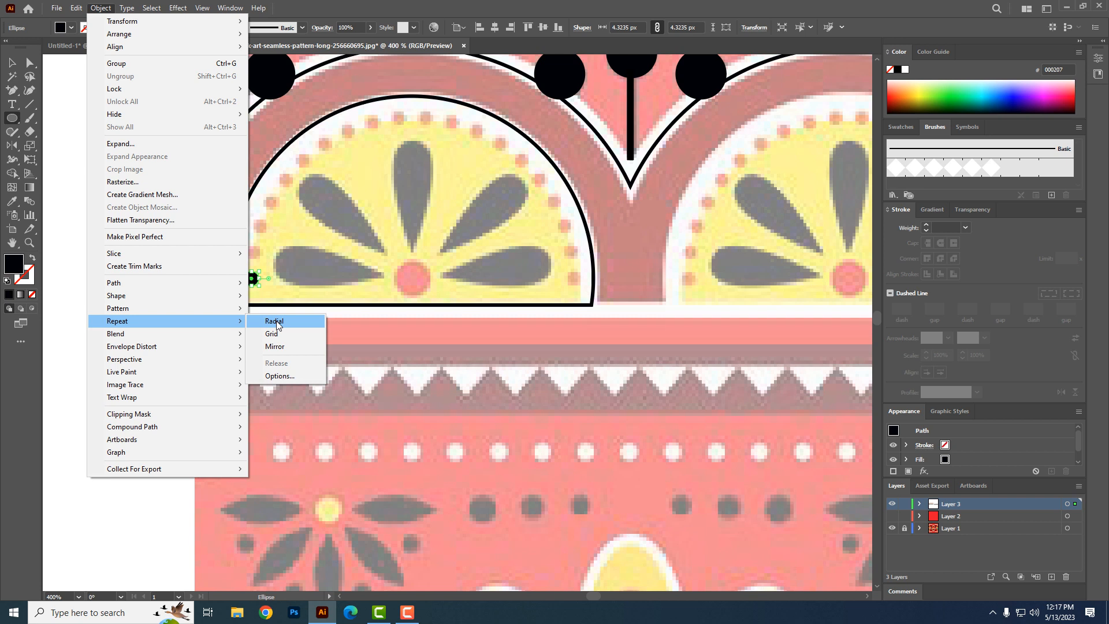
click(276, 321)
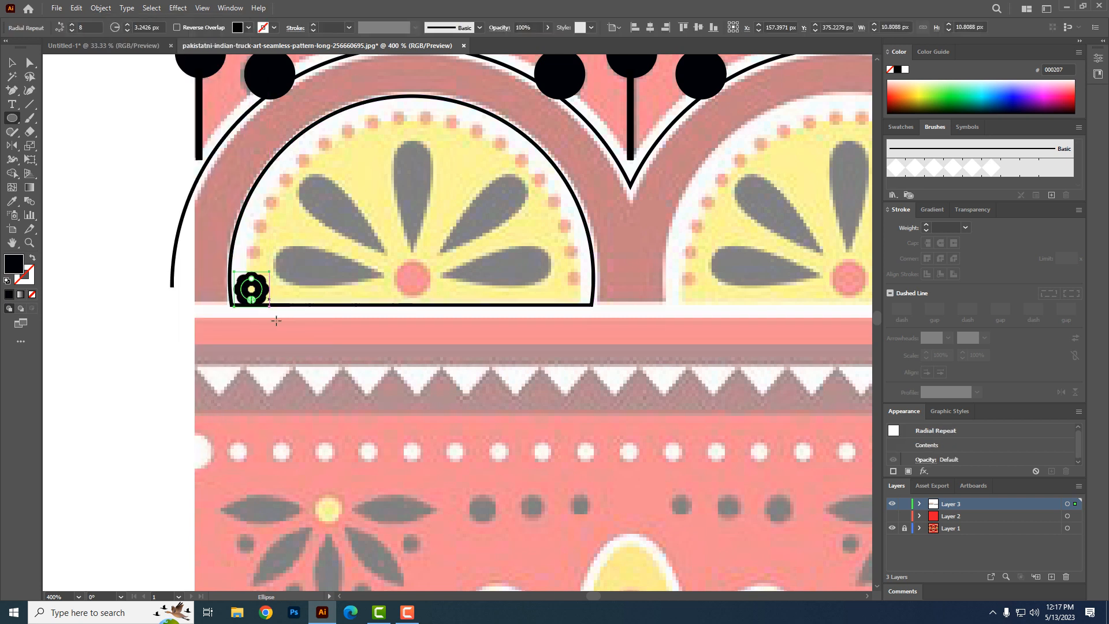
drag(251, 282, 271, 172)
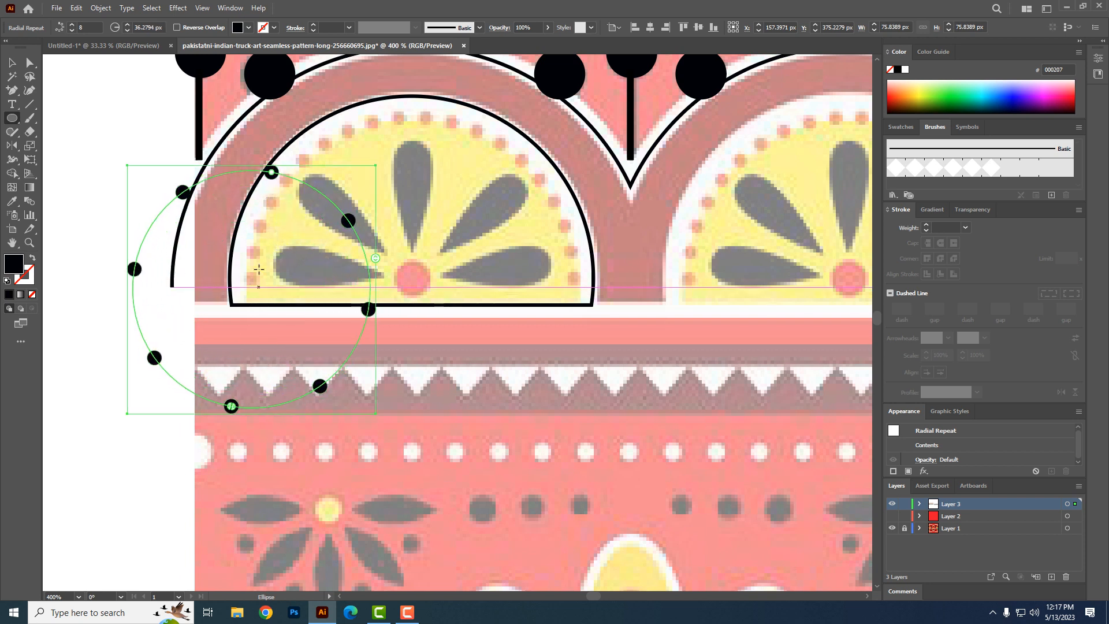
drag(375, 261, 377, 213)
- Move the dot ring onto the dome and enlarge it to a radius of about 47 px with 22 instances
click(12, 63)
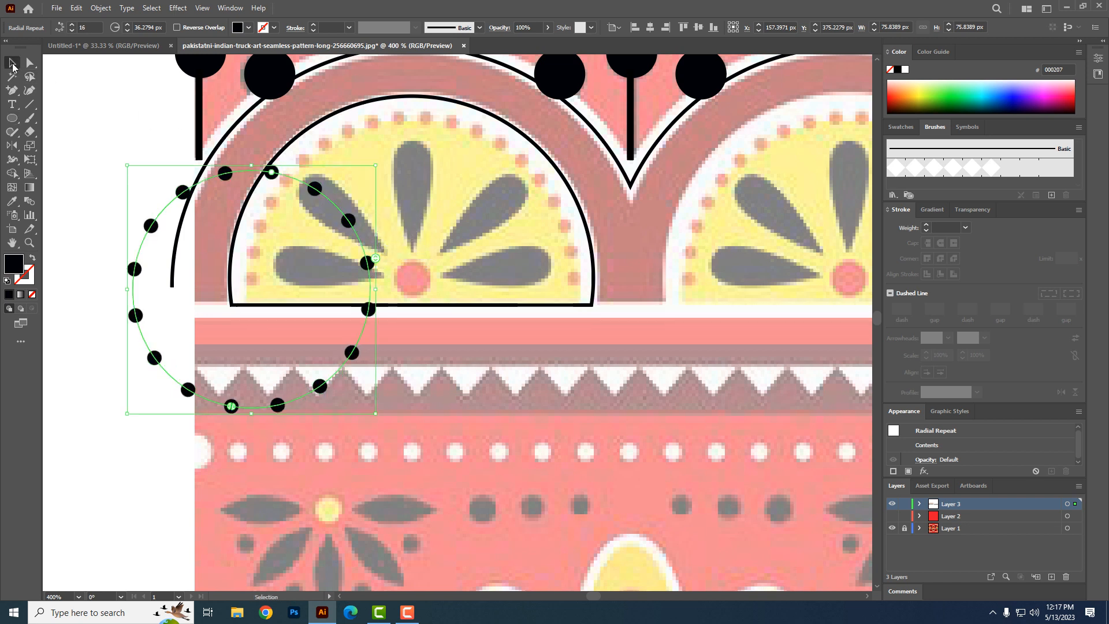
drag(314, 189, 468, 148)
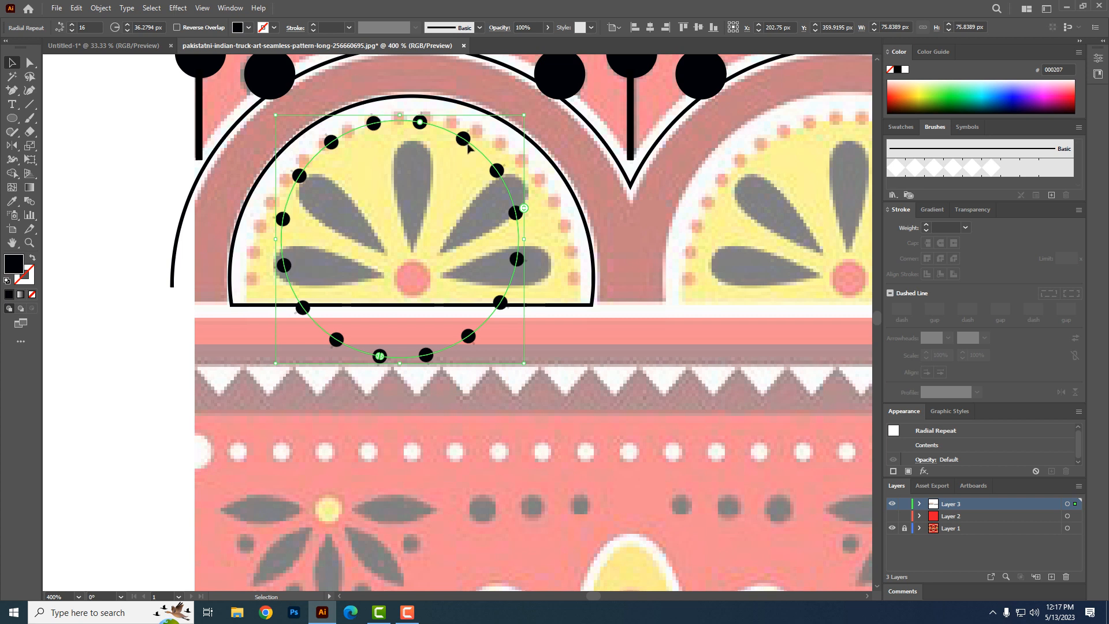
drag(527, 189, 536, 197)
drag(420, 122, 481, 146)
key(ctrl+z)
click(547, 185)
drag(548, 186, 559, 232)
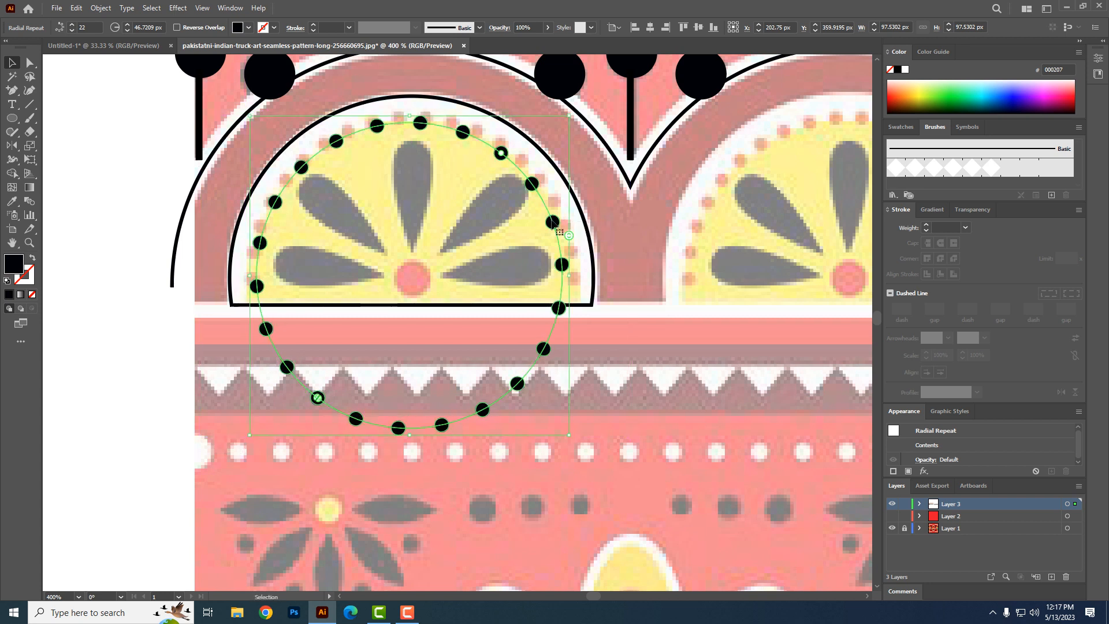
- Fit the ring to the pink dots with a radius of about 49 px and 29 instances, rotated slightly counterclockwise
drag(501, 154, 510, 152)
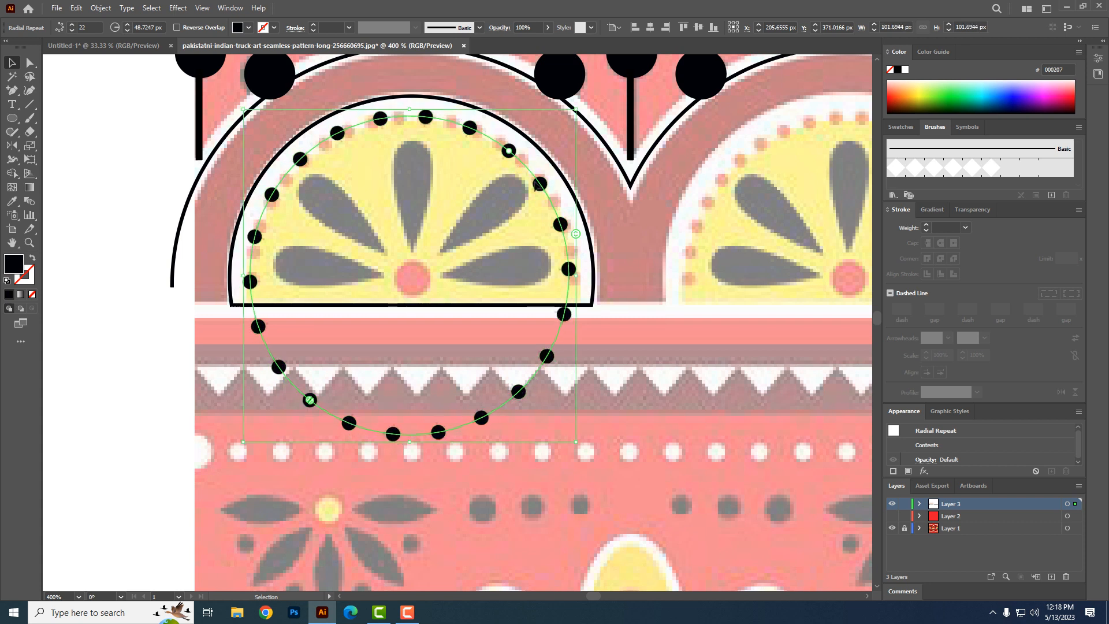
drag(577, 235, 576, 203)
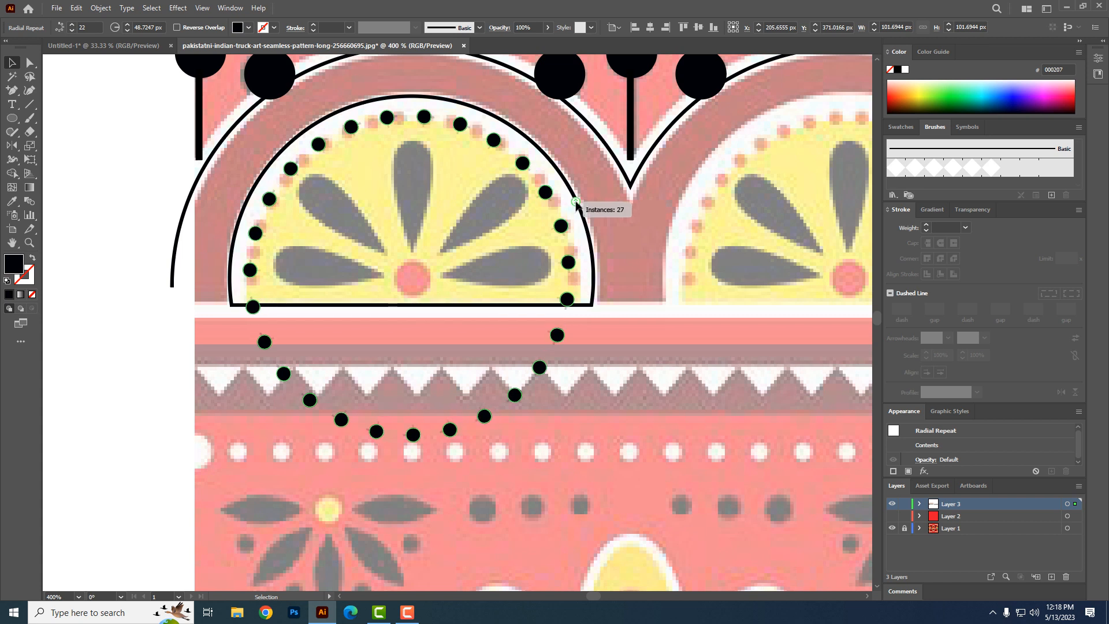
drag(577, 203, 580, 189)
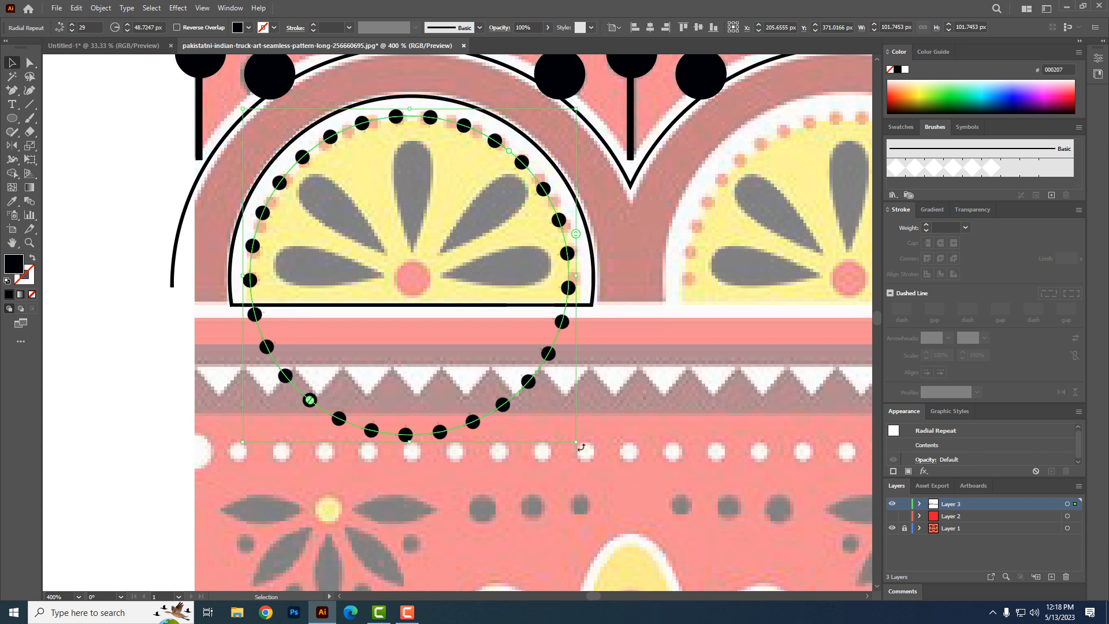
drag(581, 447, 590, 442)
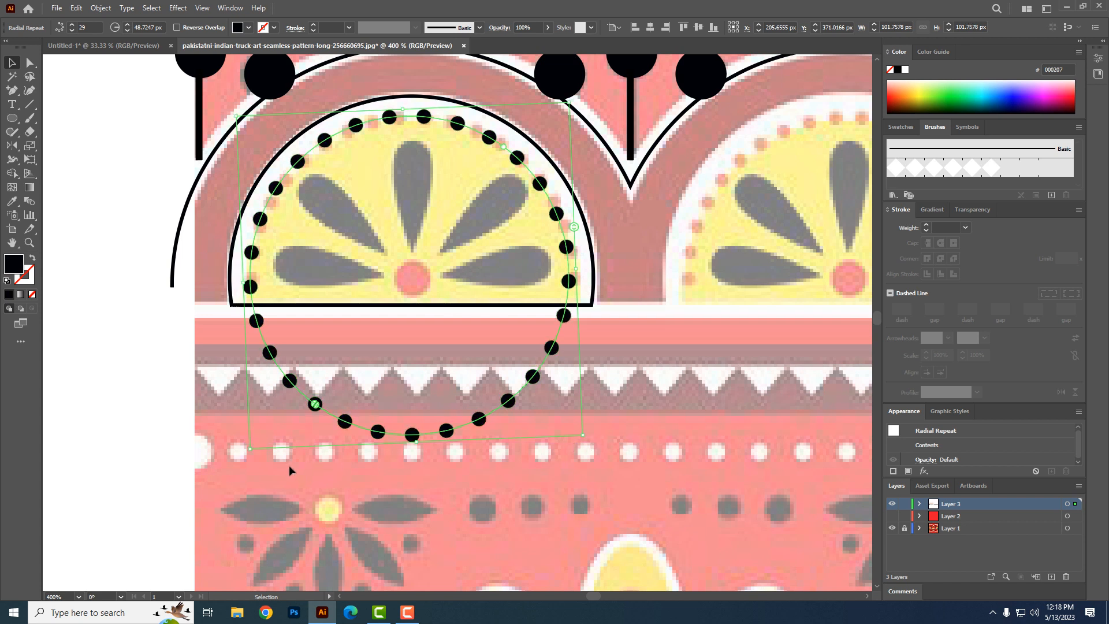
- Expand the radial repeat's object and fill into separate shapes
click(101, 8)
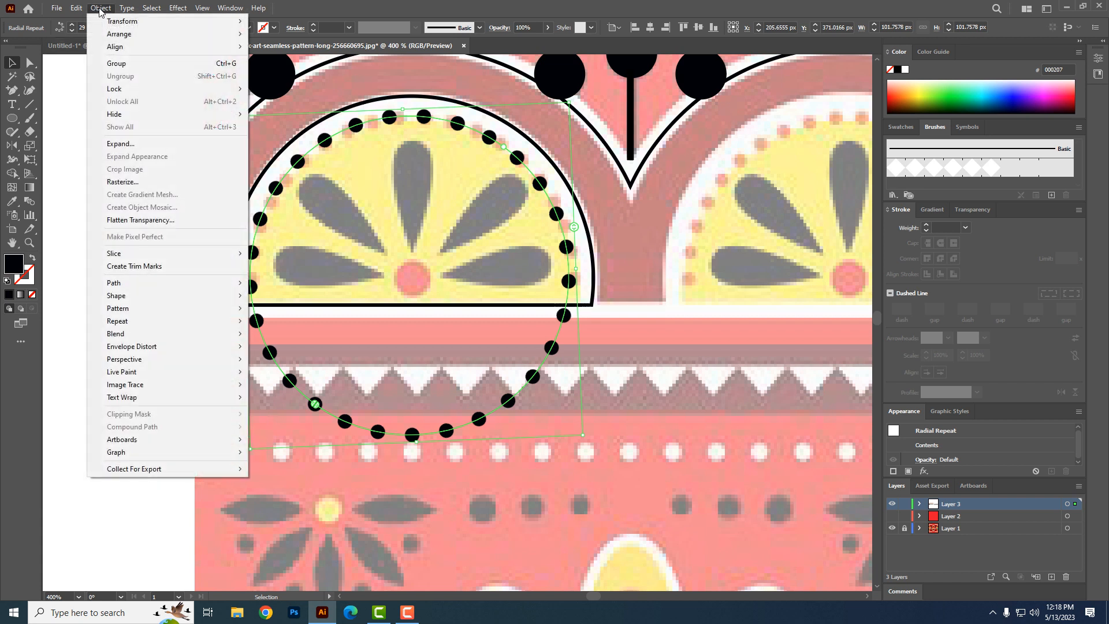
click(120, 147)
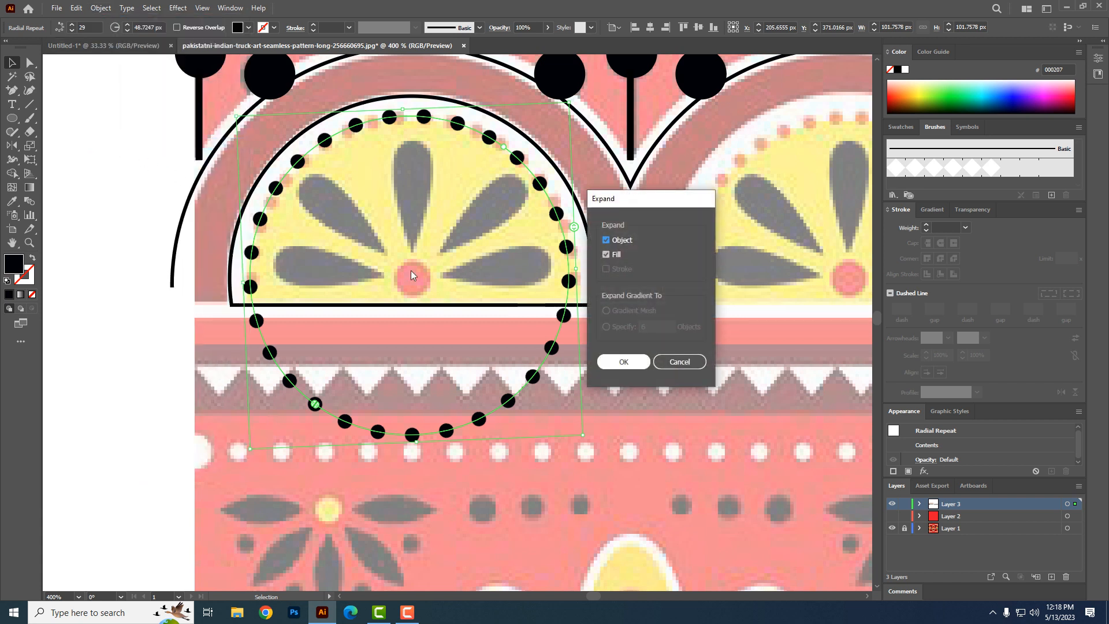
click(632, 362)
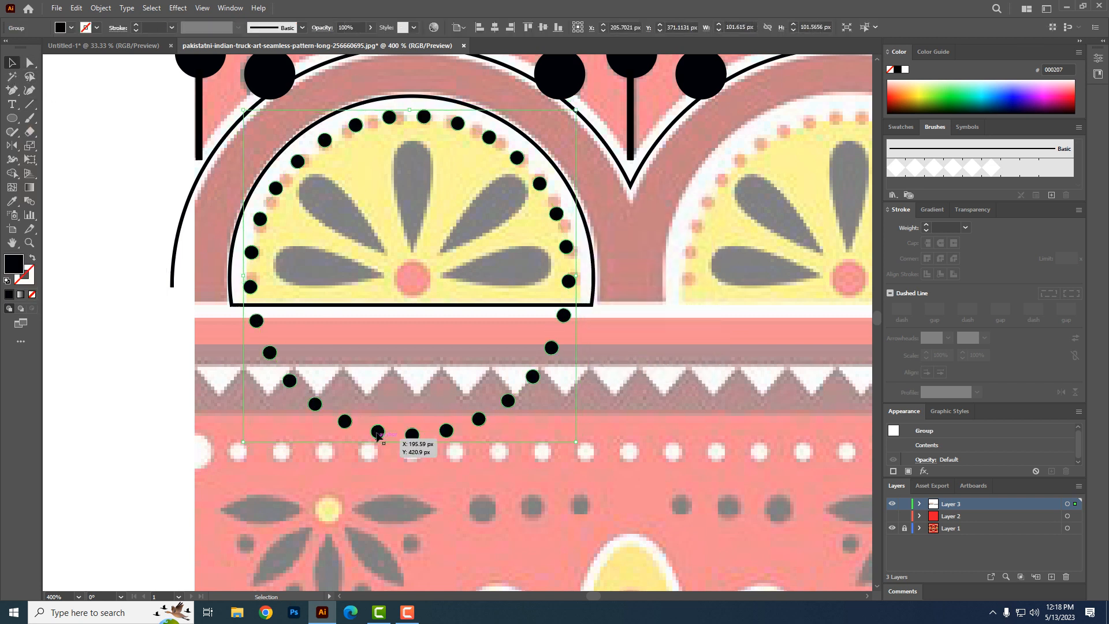
- Ungroup the expanded dots and delete those below the dome's flat base
click(370, 472)
click(378, 432)
right_click(377, 434)
click(413, 323)
drag(190, 530, 596, 313)
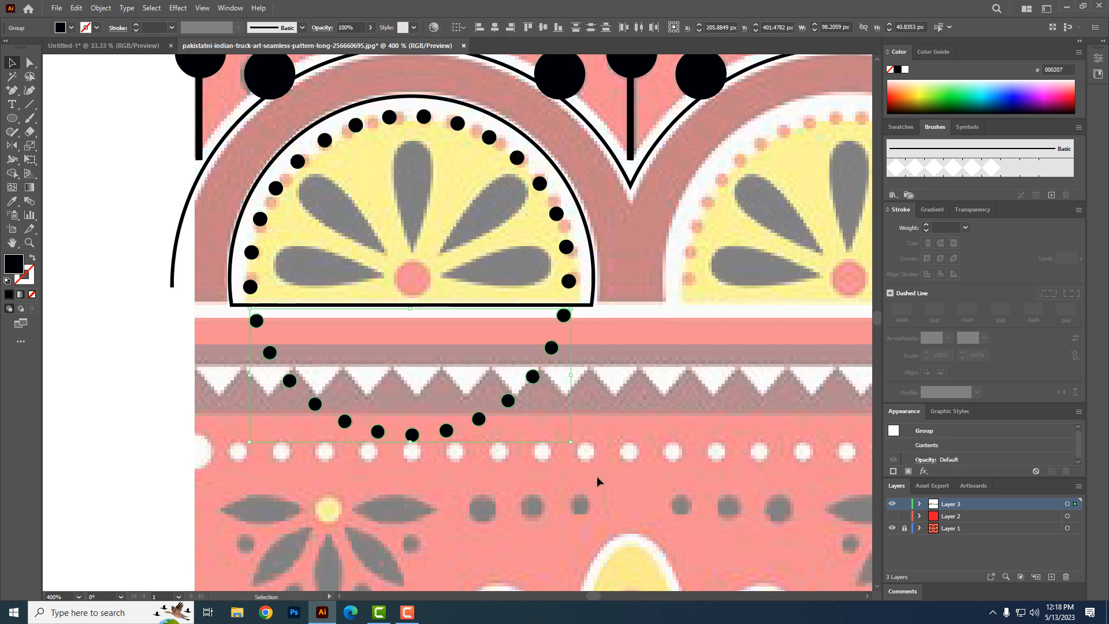
key(Delete)
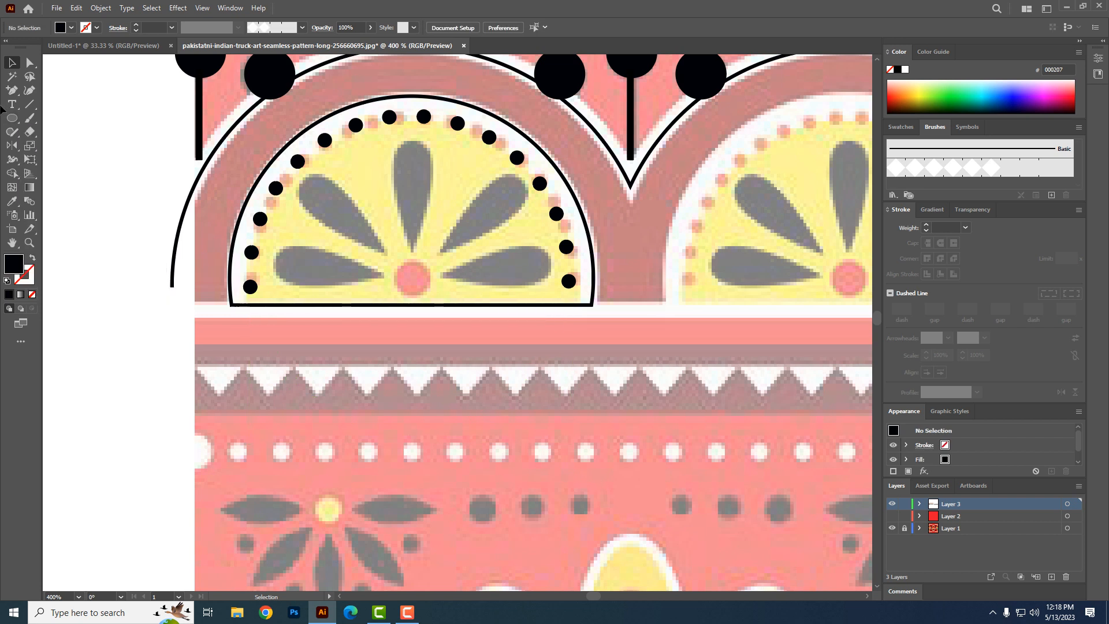
- Draw a black teardrop petal about 13 px wide and 35 px tall over the dome's uppermost grey petal, using an ellipse with a pointed lower end
click(11, 118)
drag(392, 140, 435, 191)
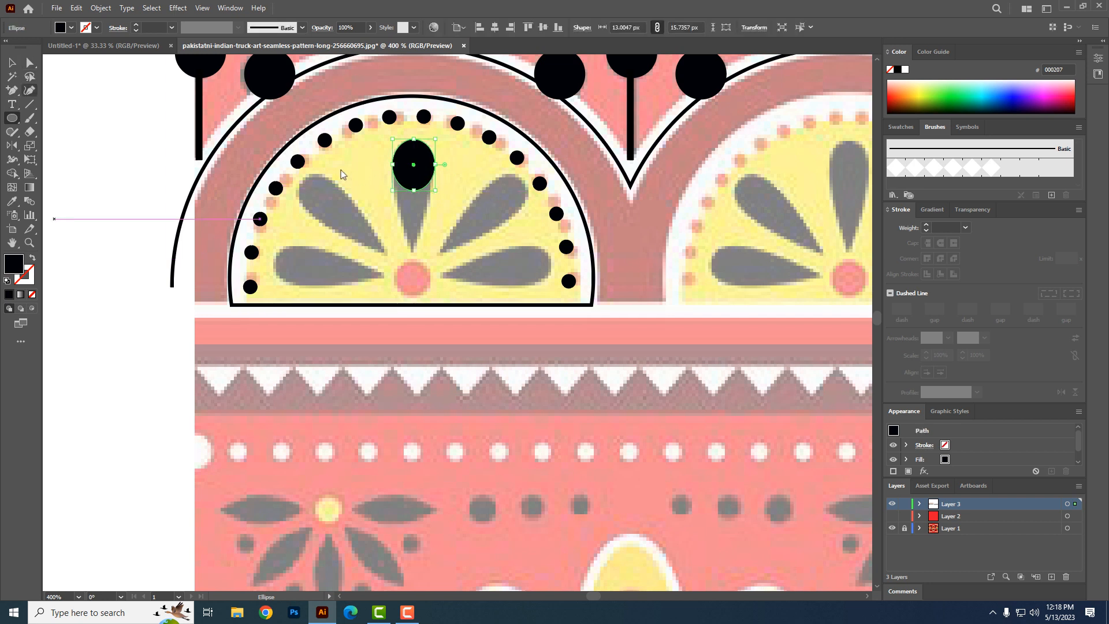
drag(13, 92, 53, 132)
click(412, 189)
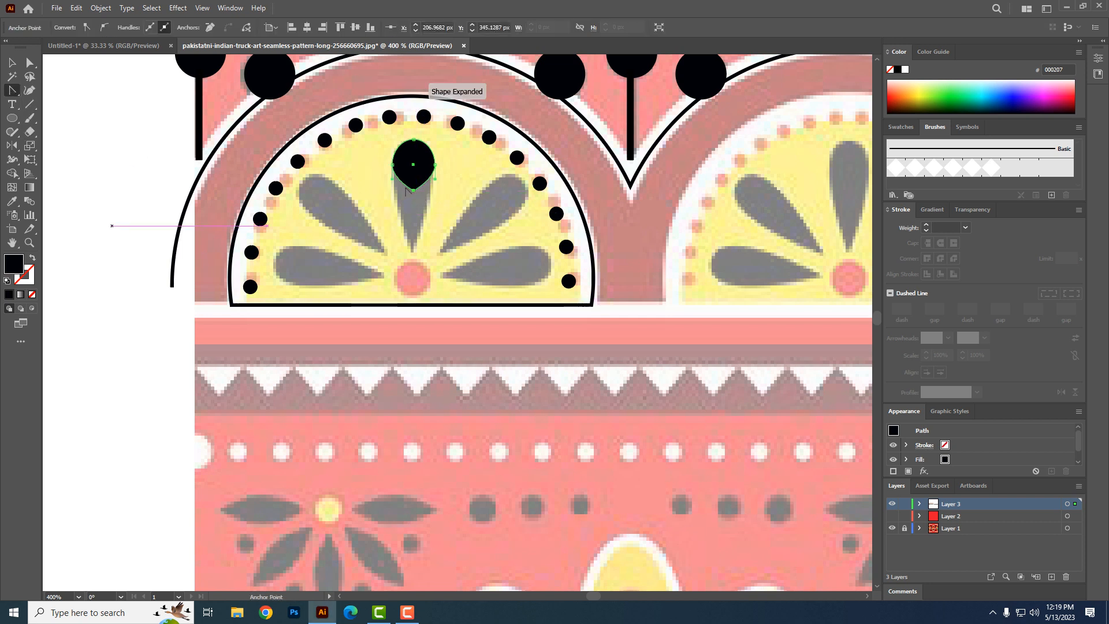
click(30, 64)
drag(413, 191, 415, 253)
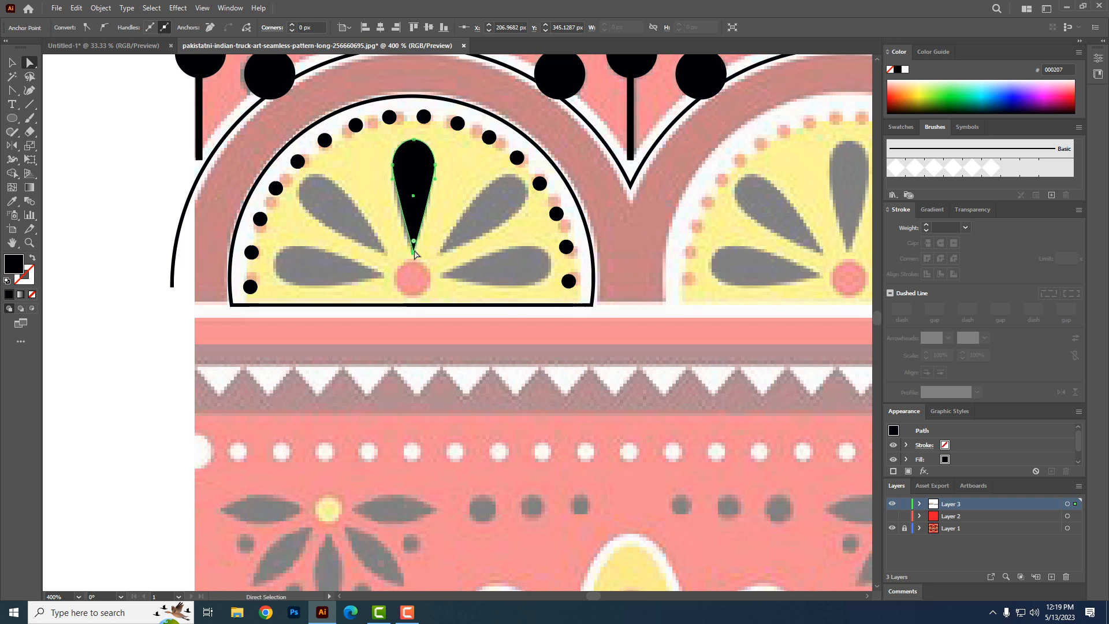
- Shift the teardrop petal slightly left to X 206.305 px, in line with the dome's centre
click(12, 62)
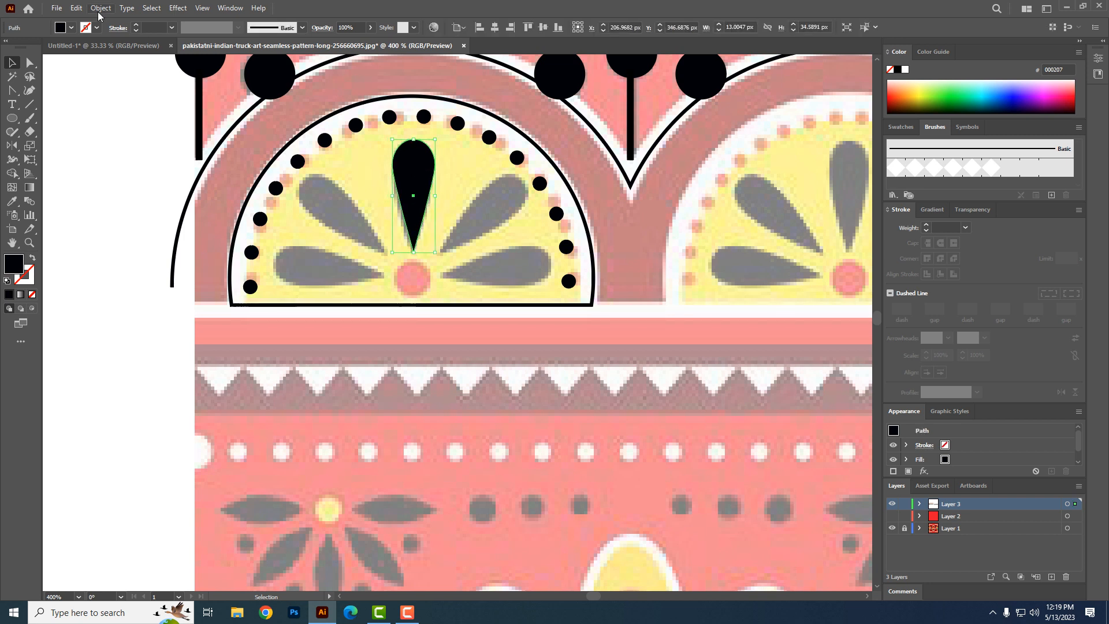
key(a)
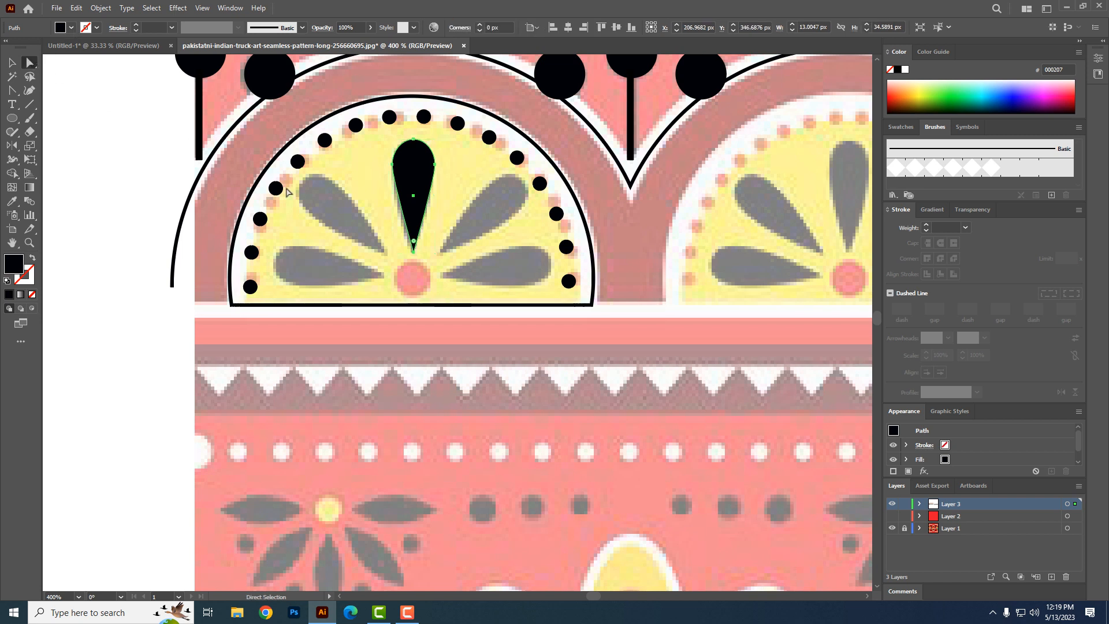
drag(414, 254, 411, 254)
click(11, 62)
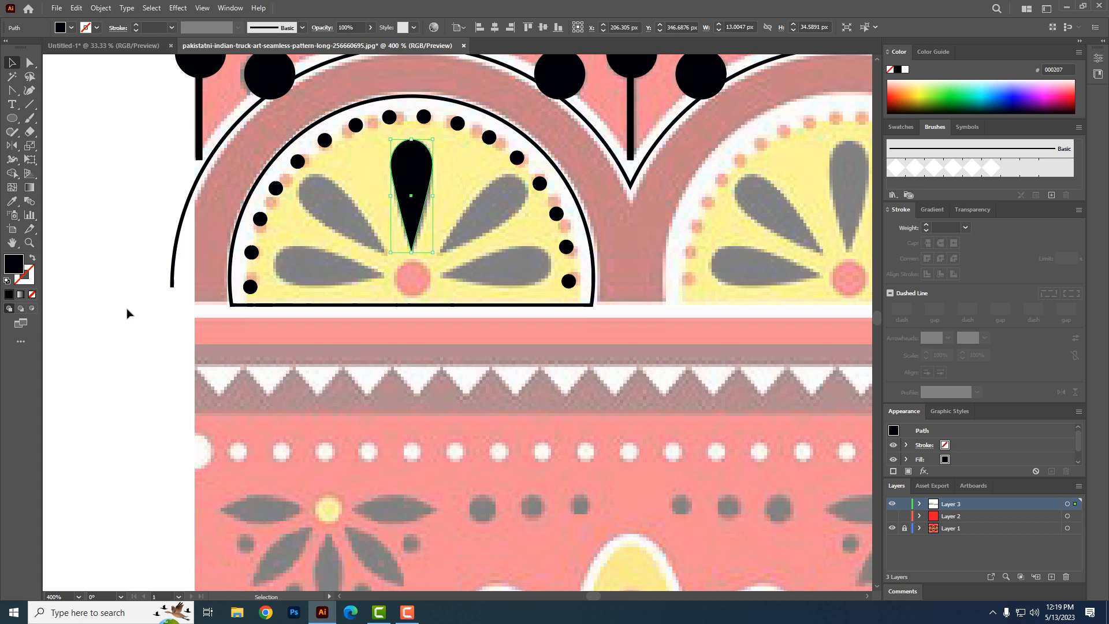
- Create a radial repeat of the petal with 8 instances and a radius of about 27 px, rotated slightly to follow the reference
click(101, 7)
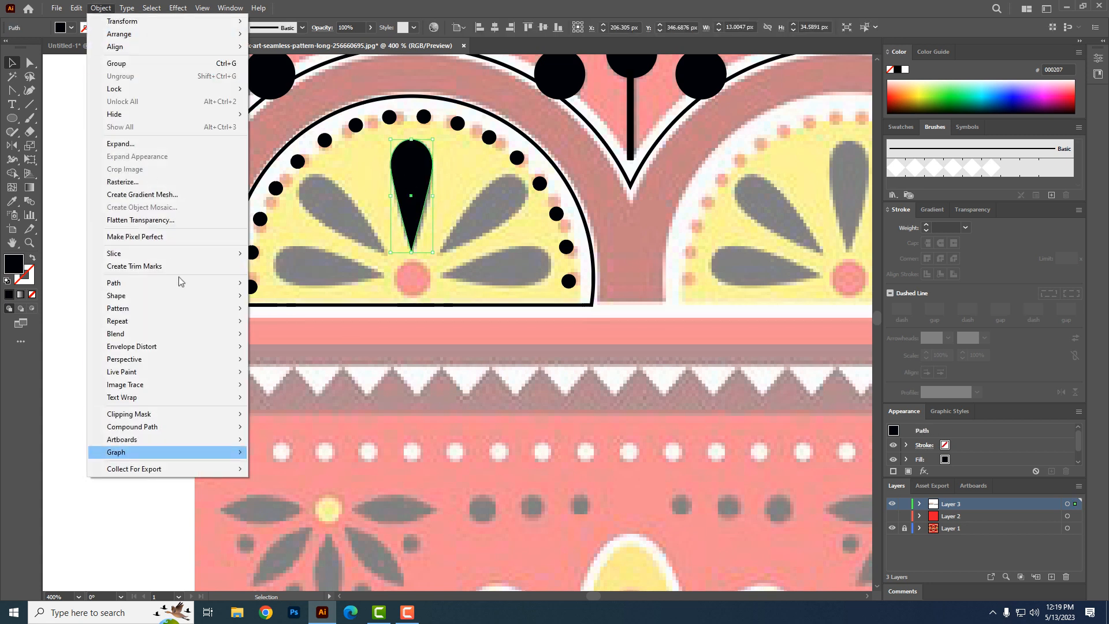
mouse_move(195, 335)
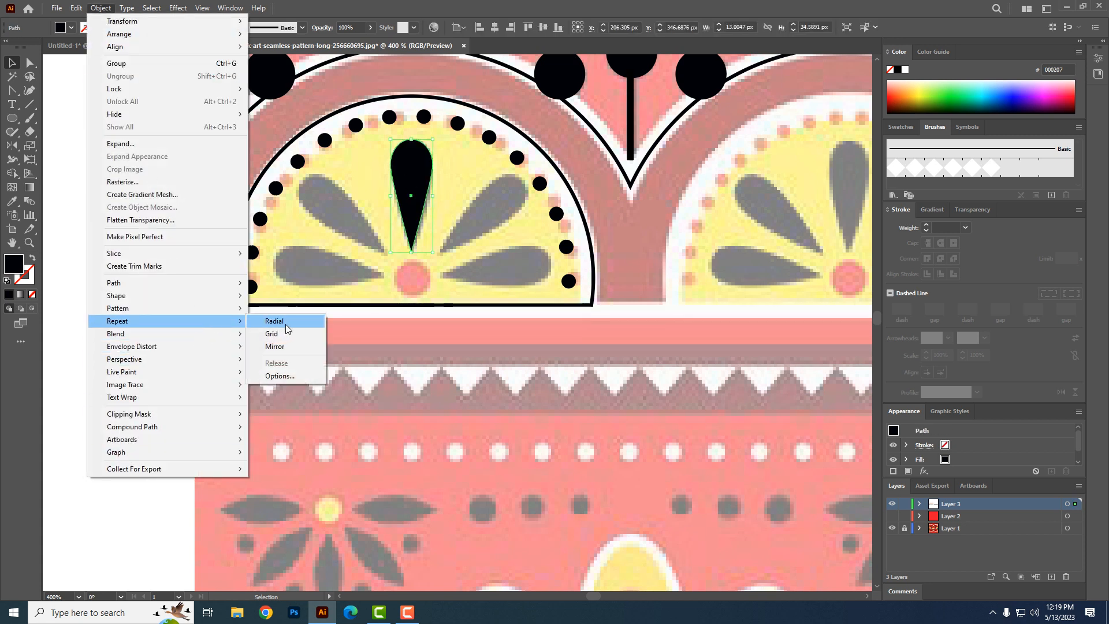
click(285, 322)
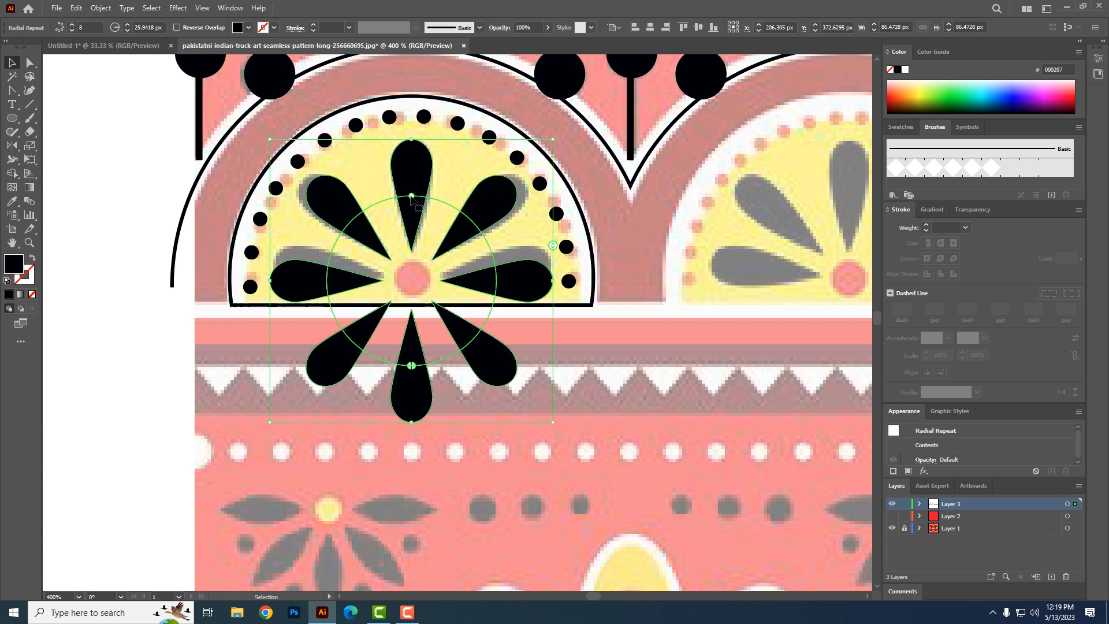
drag(411, 198, 412, 192)
drag(558, 248, 554, 249)
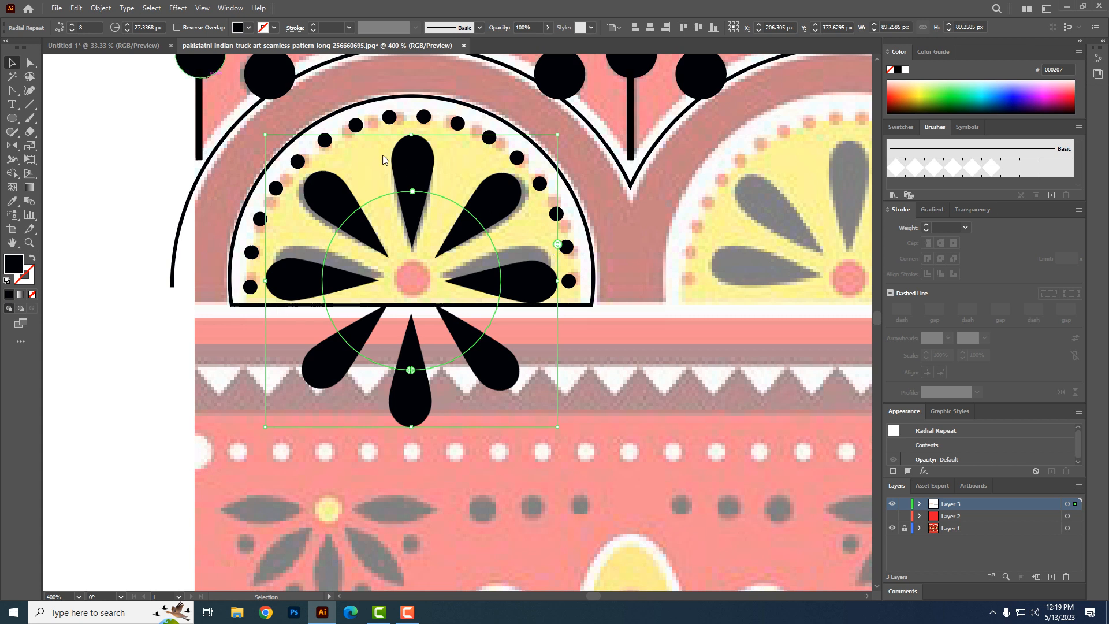
- Expand and ungroup the petal repeat, then delete the three petals below the dome's flat base
click(101, 8)
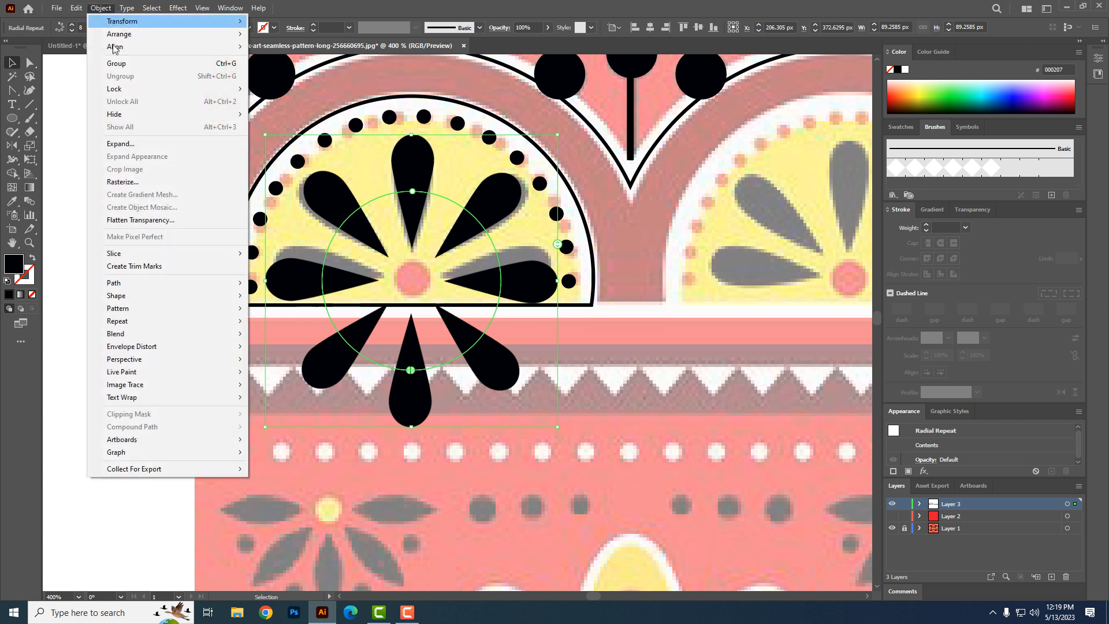
click(149, 144)
click(617, 362)
right_click(423, 379)
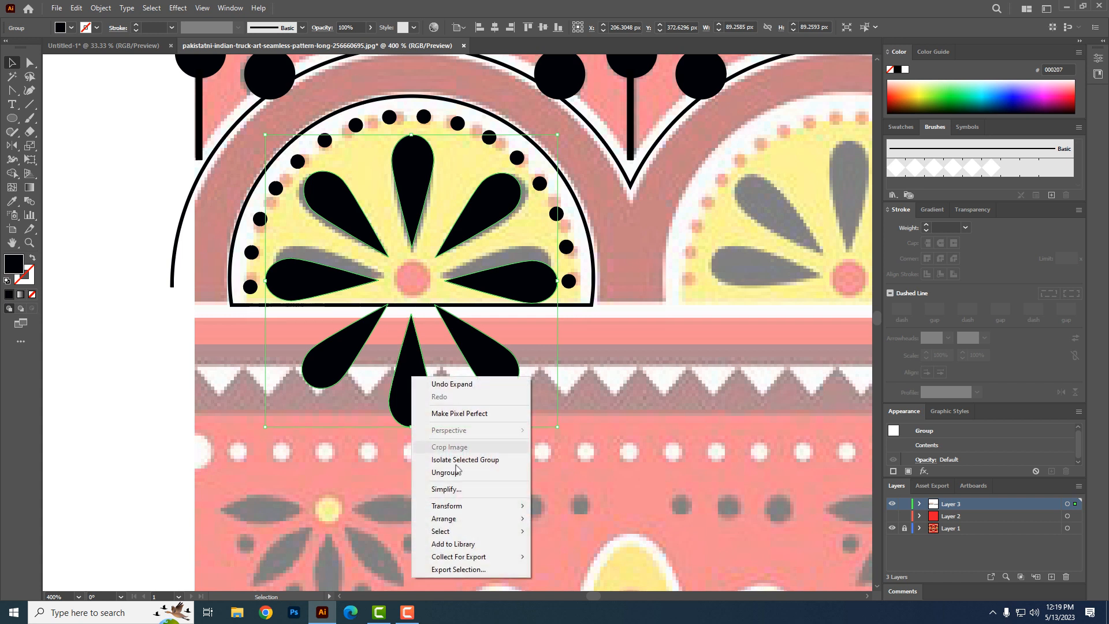
click(453, 473)
drag(292, 473, 574, 365)
key(Delete)
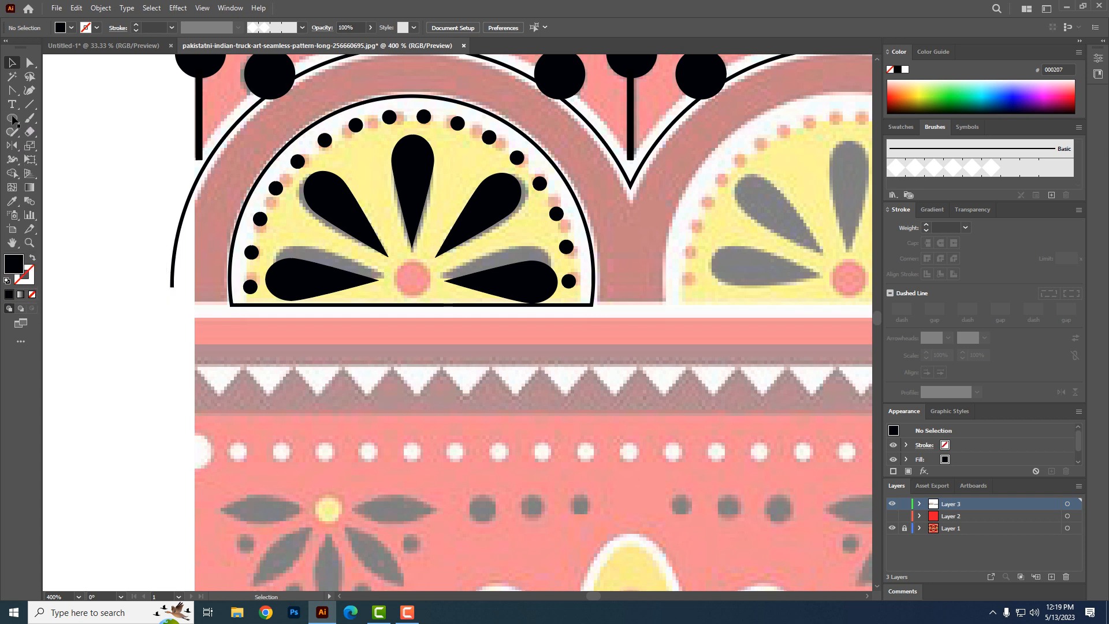
- Nudge the two nearly horizontal petals up to Y 370.63 px to fit the reference petals
click(456, 280)
key(Up)
key(Up)
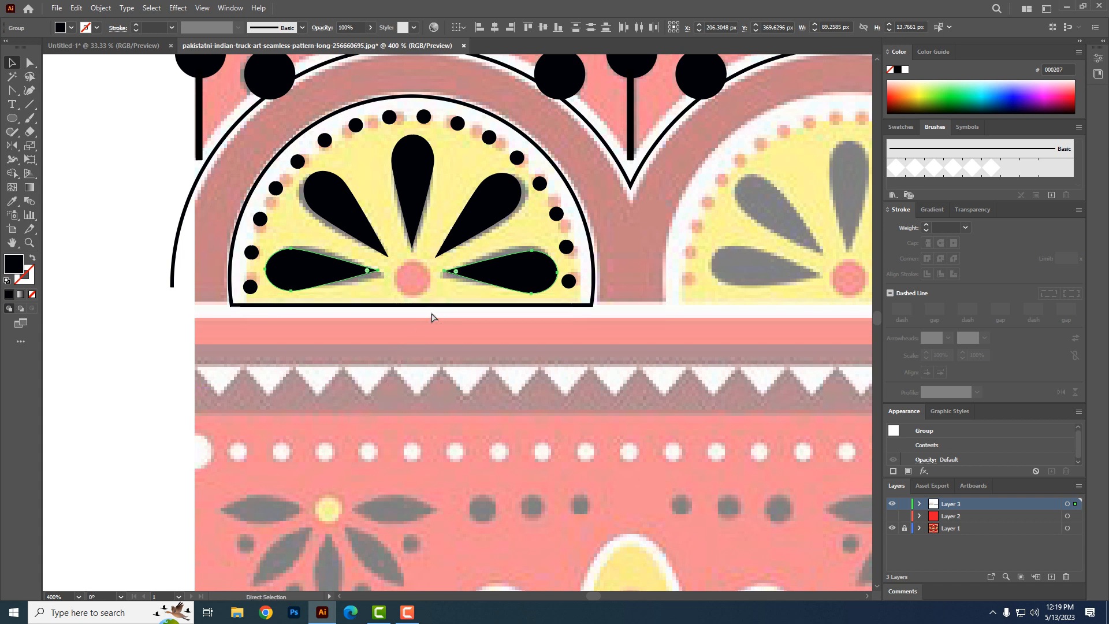
key(Down)
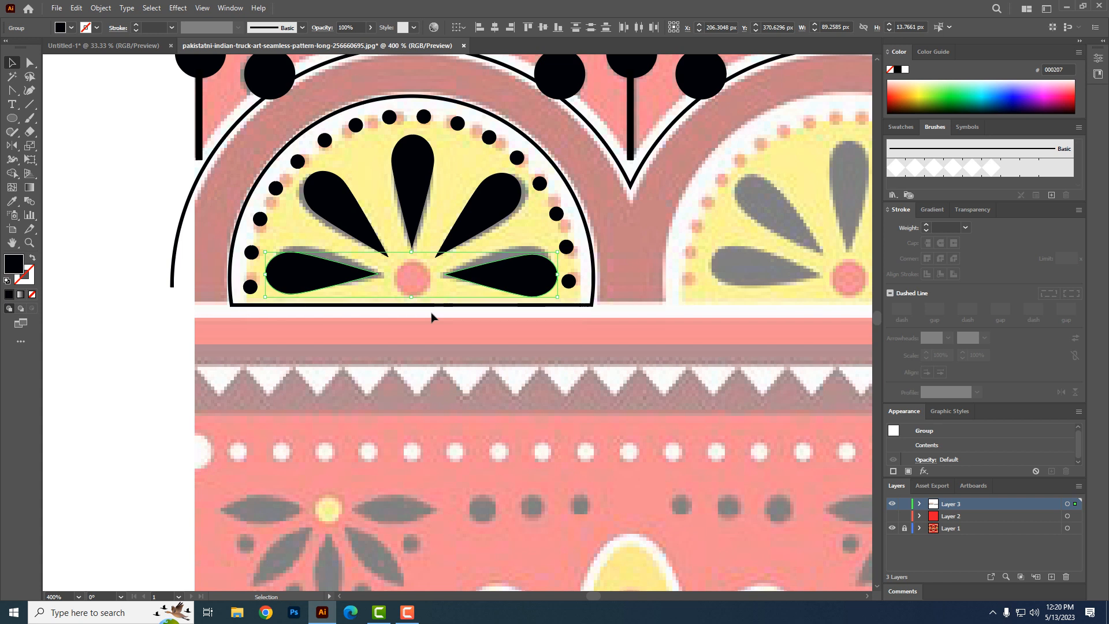
- Draw a circle about 9.8 px across at the petals' centre and fill it with the red sampled from the neighbouring dome's centre dot
key(l)
drag(395, 261, 428, 293)
key(i)
click(853, 281)
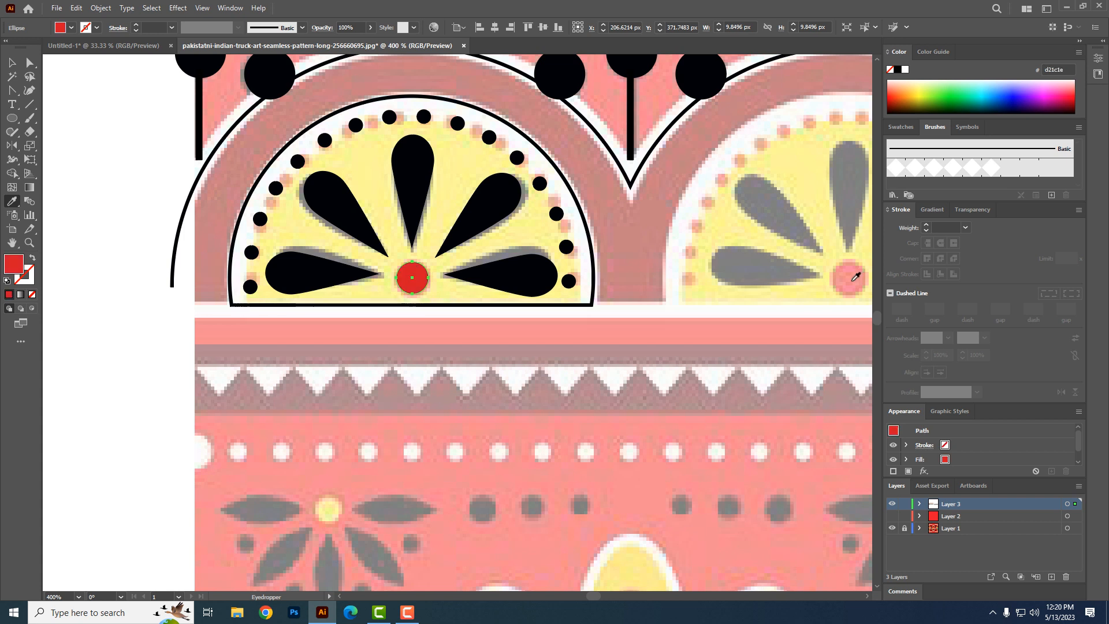
- Fill the dome outline with the yellow sampled from the reference image
key(v)
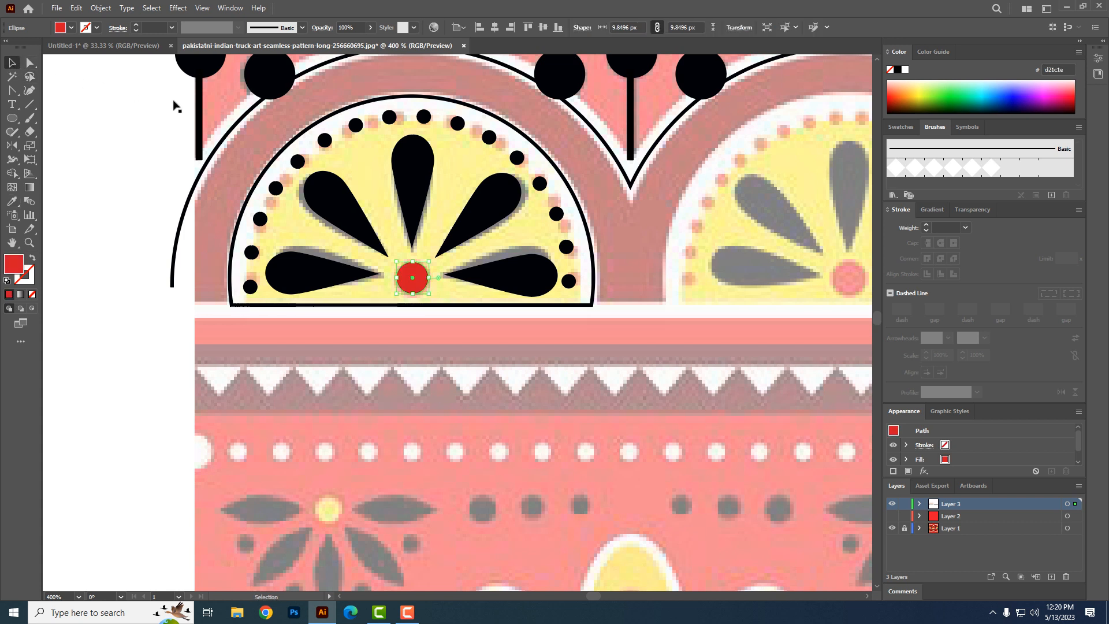
click(345, 302)
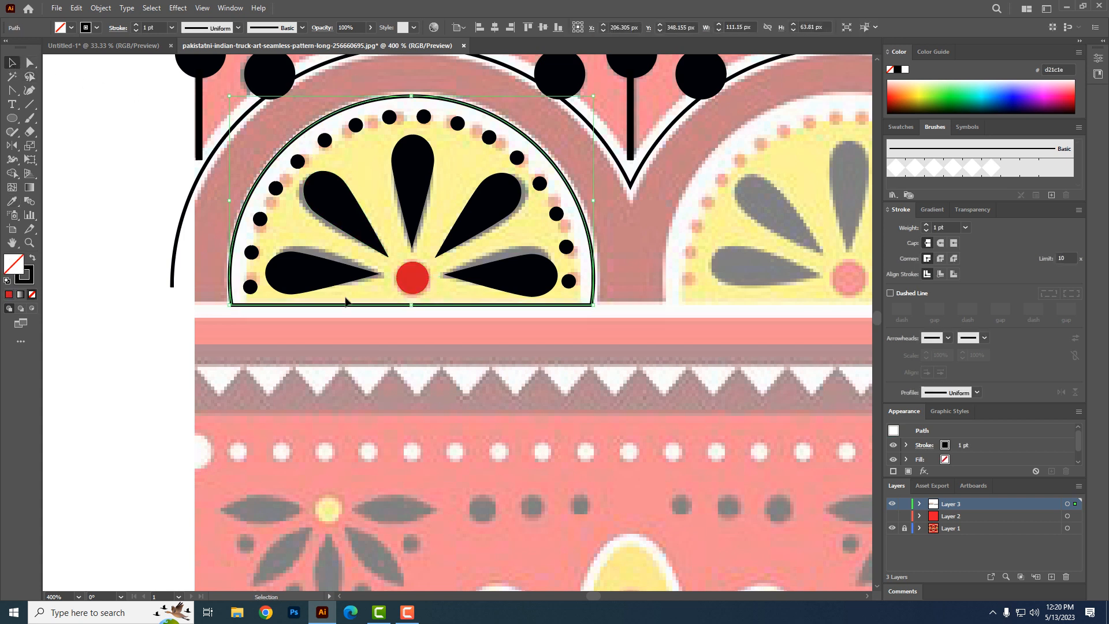
click(12, 201)
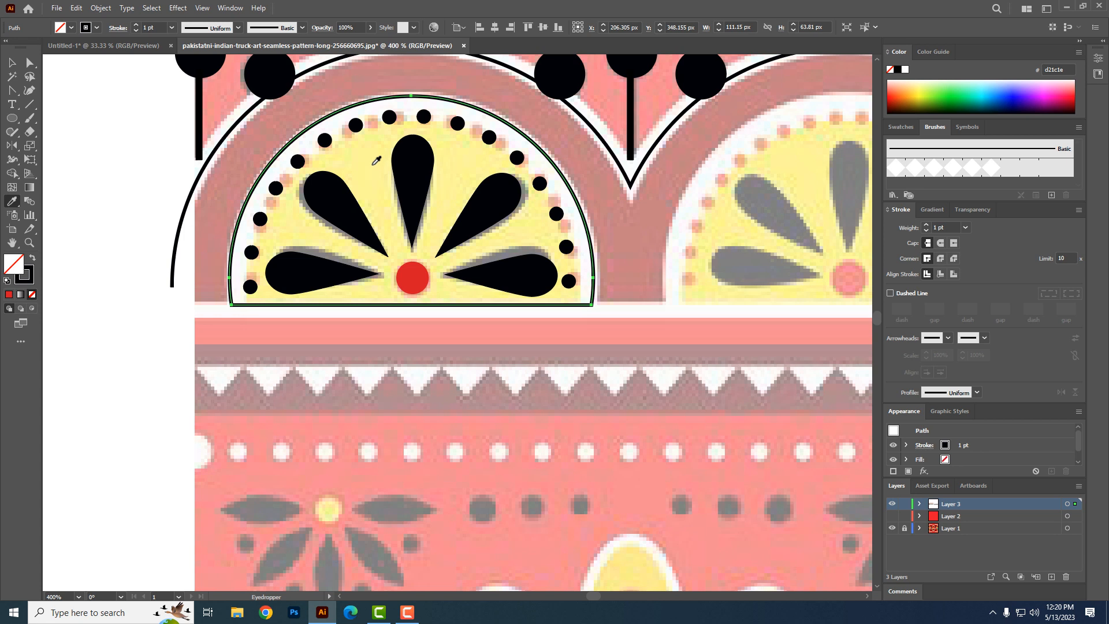
click(376, 160)
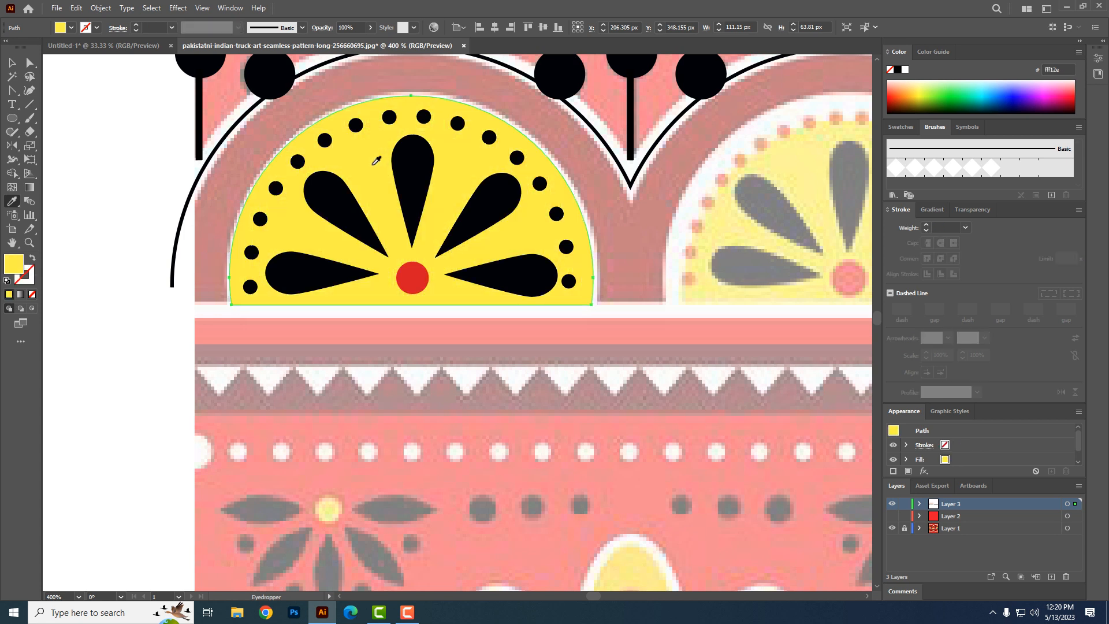
- Give the yellow dome a 3 pt white stroke and check it briefly against the red background of Layer 2
click(31, 281)
click(904, 70)
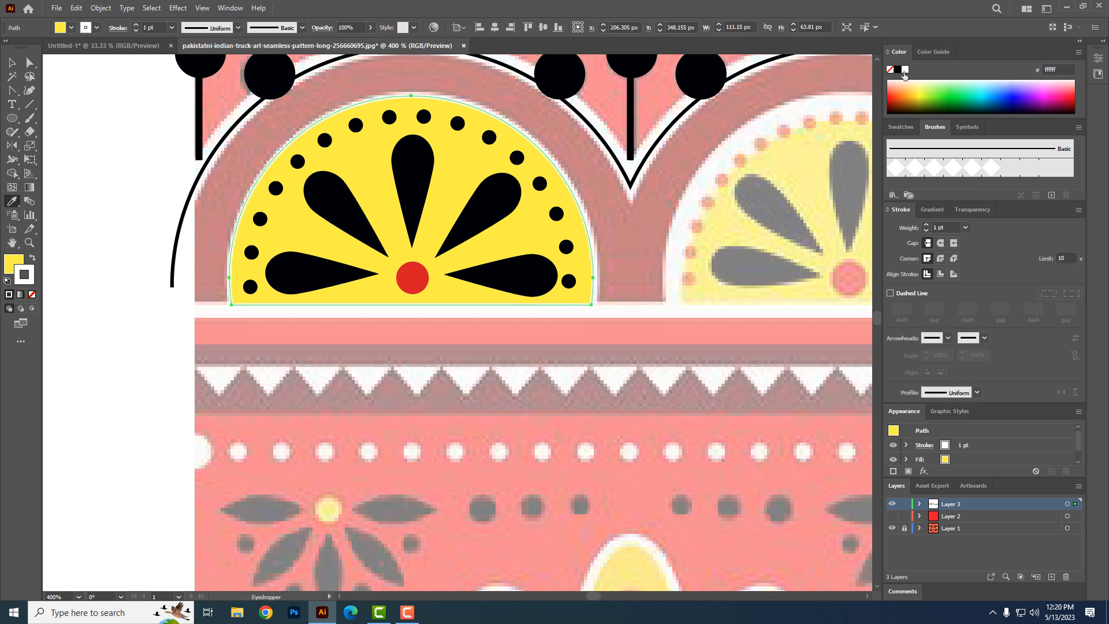
click(926, 226)
click(927, 226)
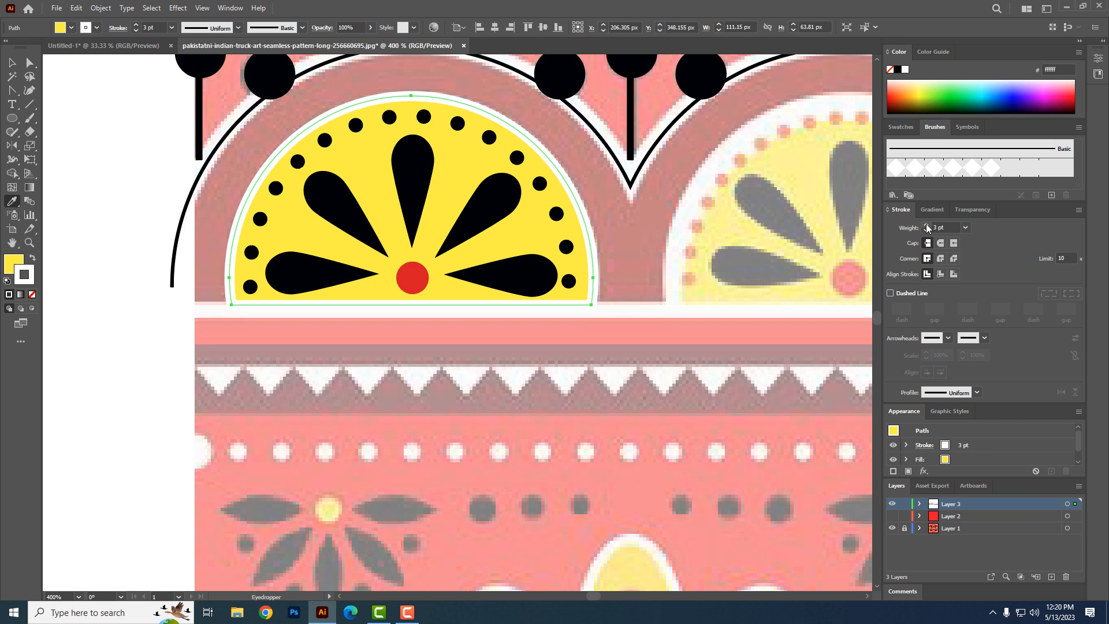
click(893, 517)
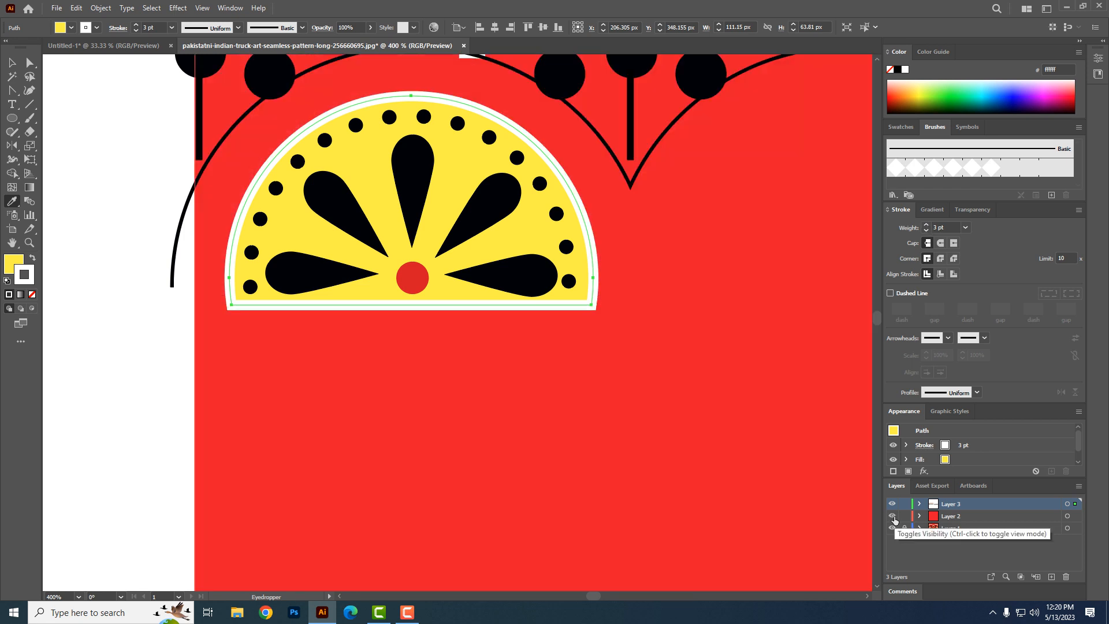
click(892, 516)
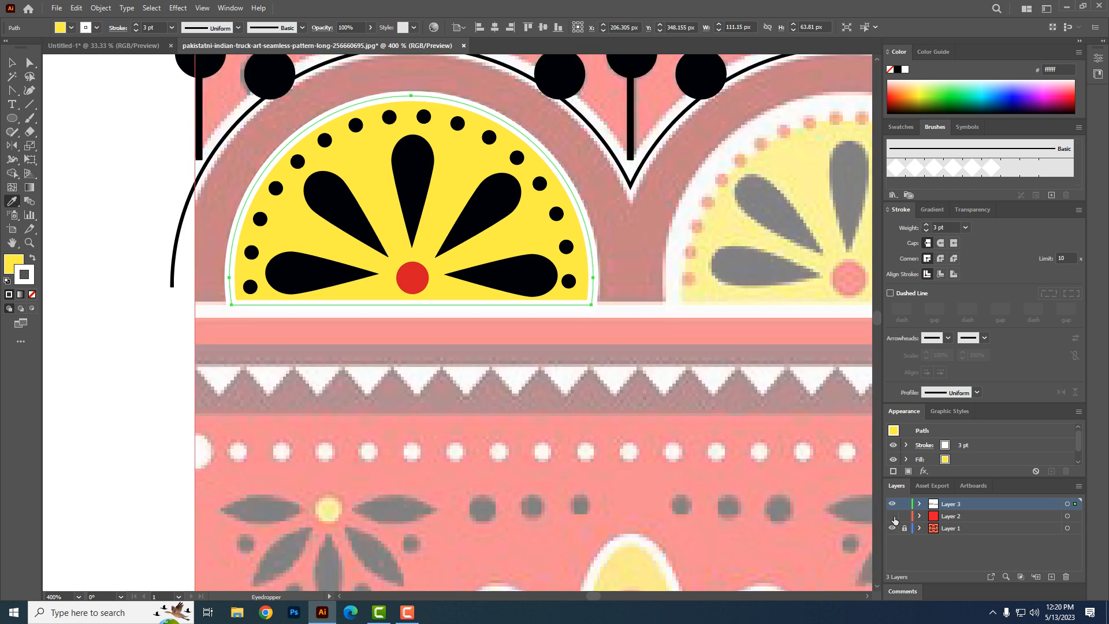
click(11, 63)
click(272, 126)
drag(260, 123, 594, 316)
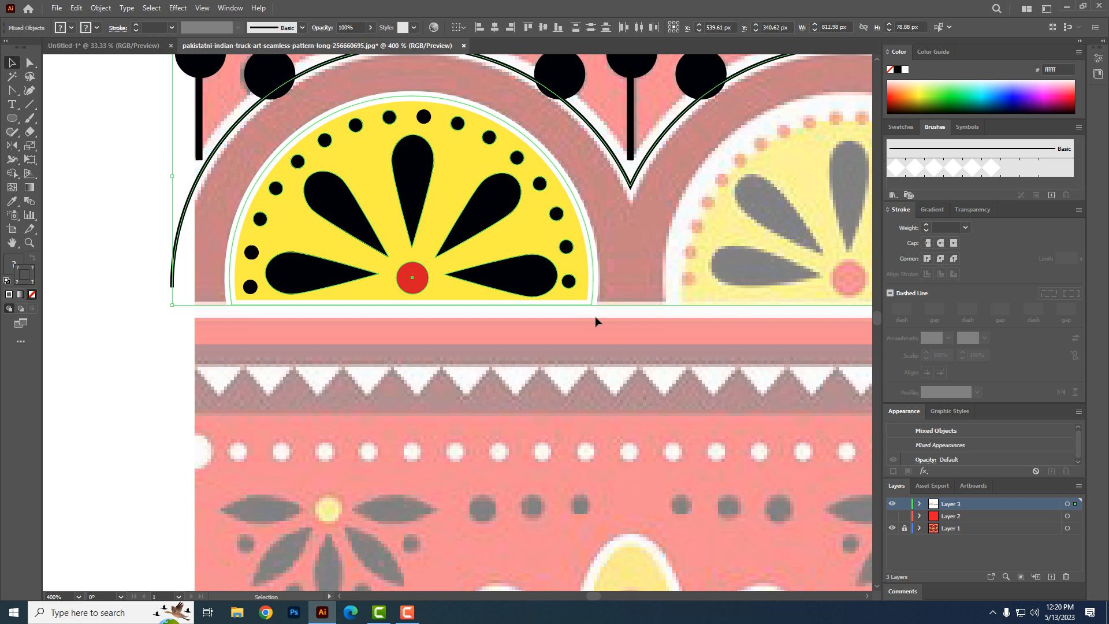
click(551, 382)
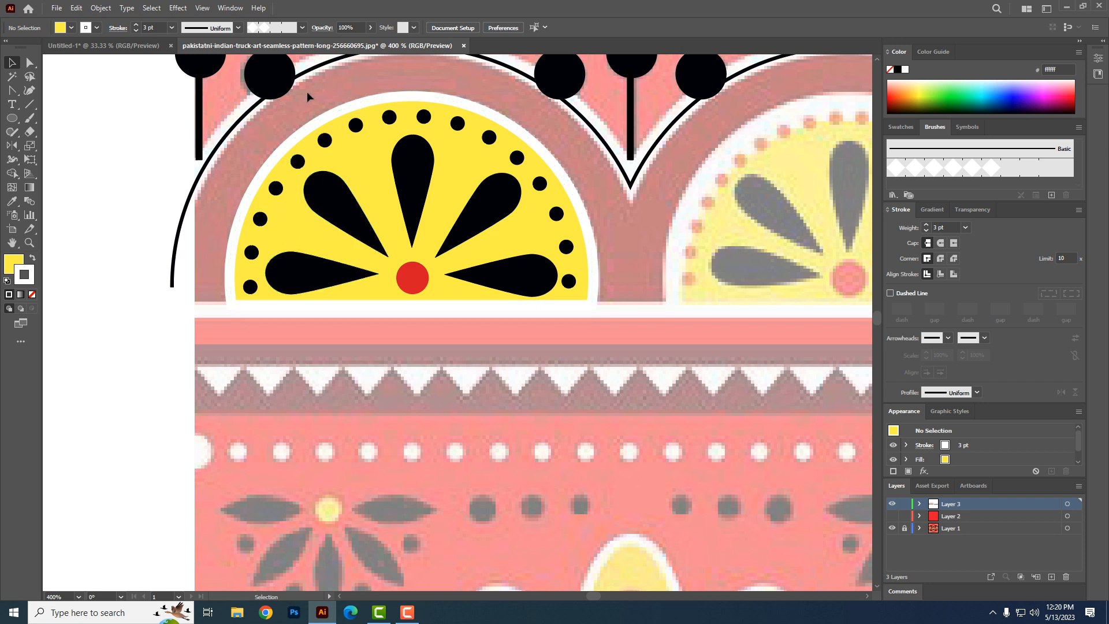
drag(306, 92, 568, 228)
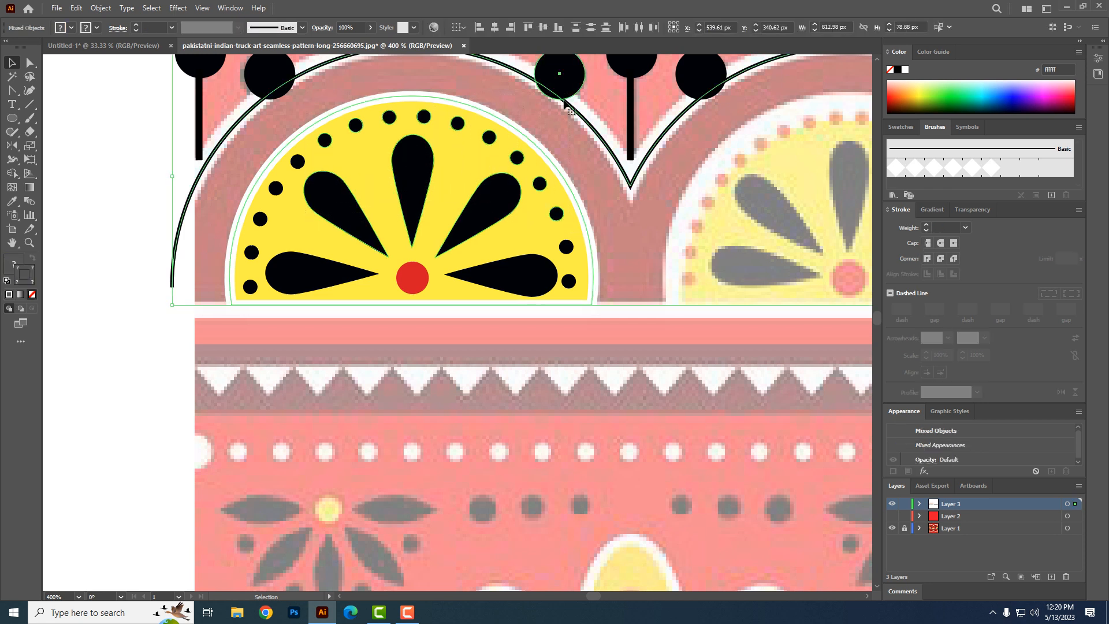
click(321, 373)
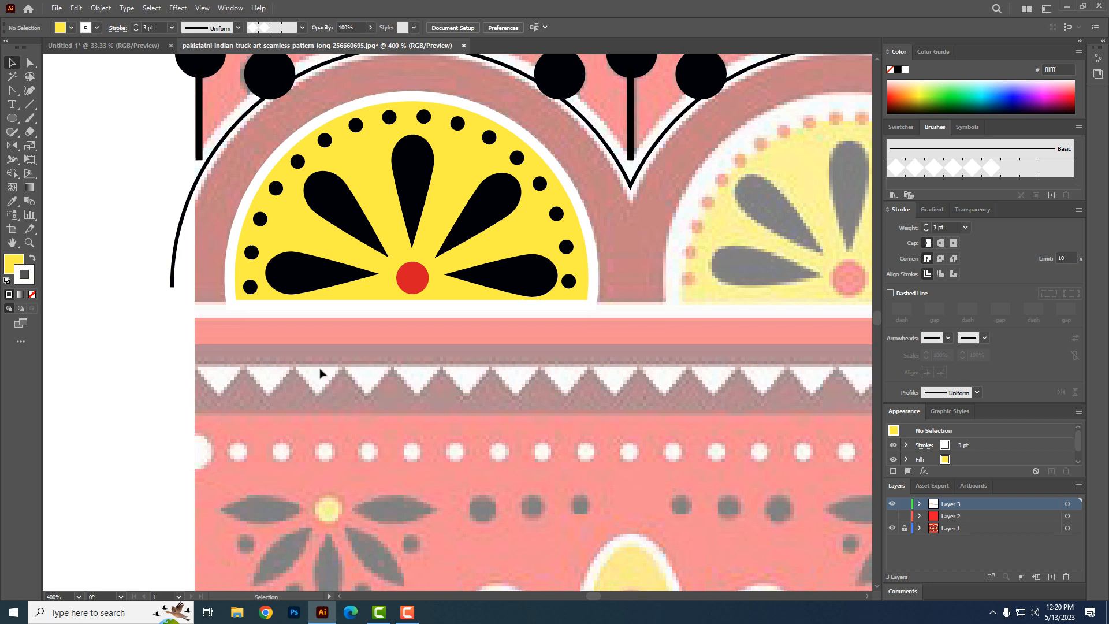
- Lasso-select the yellow half-circle together with its petals, dots and red centre, and group them
click(31, 80)
mouse_move(622, 211)
mouse_down()
mouse_move(603, 181)
mouse_move(493, 93)
mouse_move(403, 74)
mouse_move(355, 82)
mouse_move(283, 120)
mouse_move(213, 194)
mouse_move(201, 246)
mouse_move(206, 319)
mouse_move(277, 358)
mouse_move(507, 382)
mouse_move(623, 350)
mouse_move(638, 295)
mouse_move(622, 211)
mouse_up()
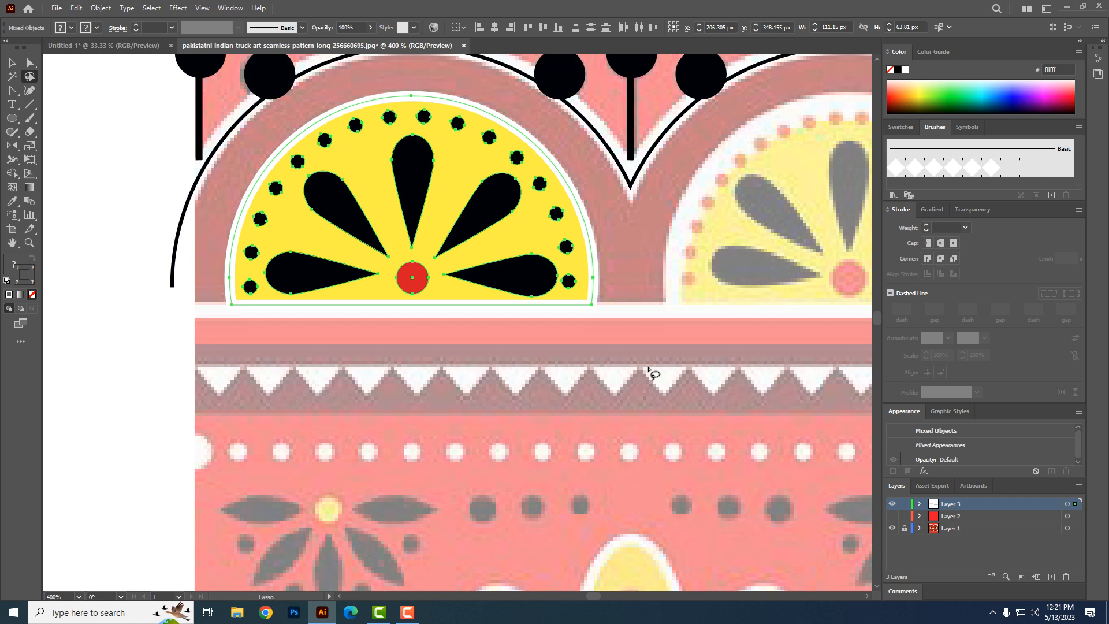
click(12, 63)
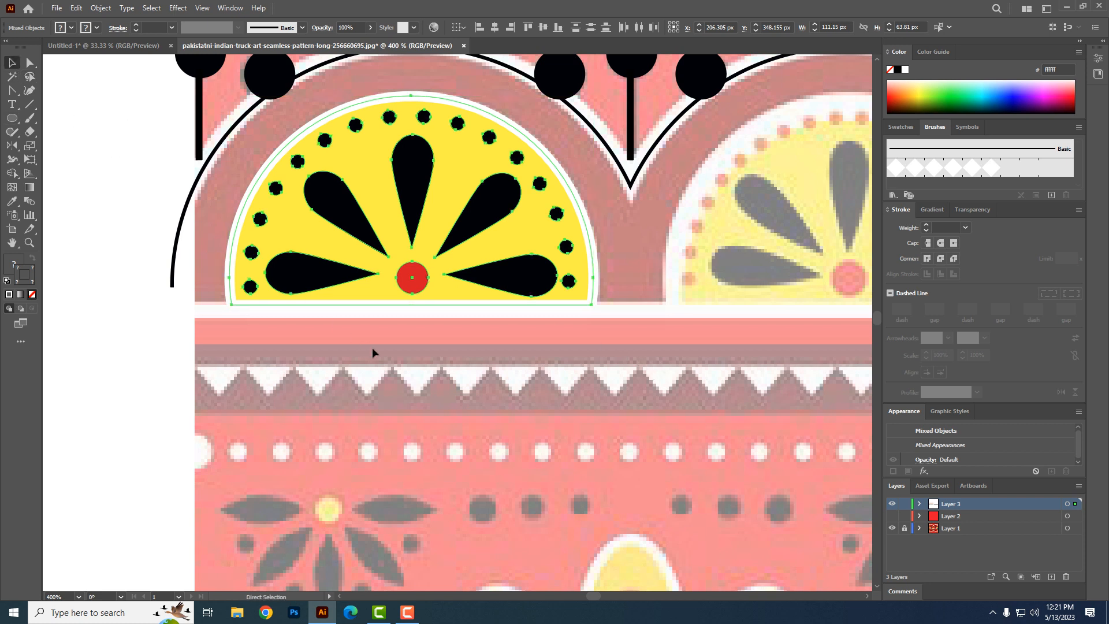
click(411, 384)
drag(425, 196, 273, 420)
key(ctrl+z)
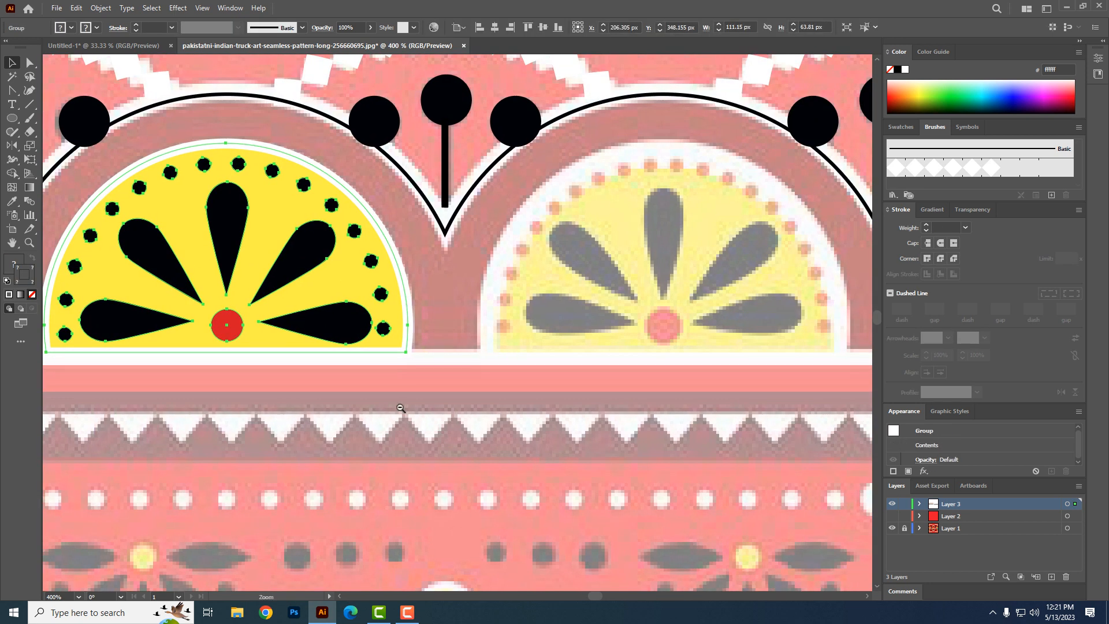
- Duplicate the grouped yellow half-circle horizontally onto the second arch of the reference pattern
scroll(522, 393, down, 1)
drag(463, 409, 419, 491)
drag(303, 418, 193, 430)
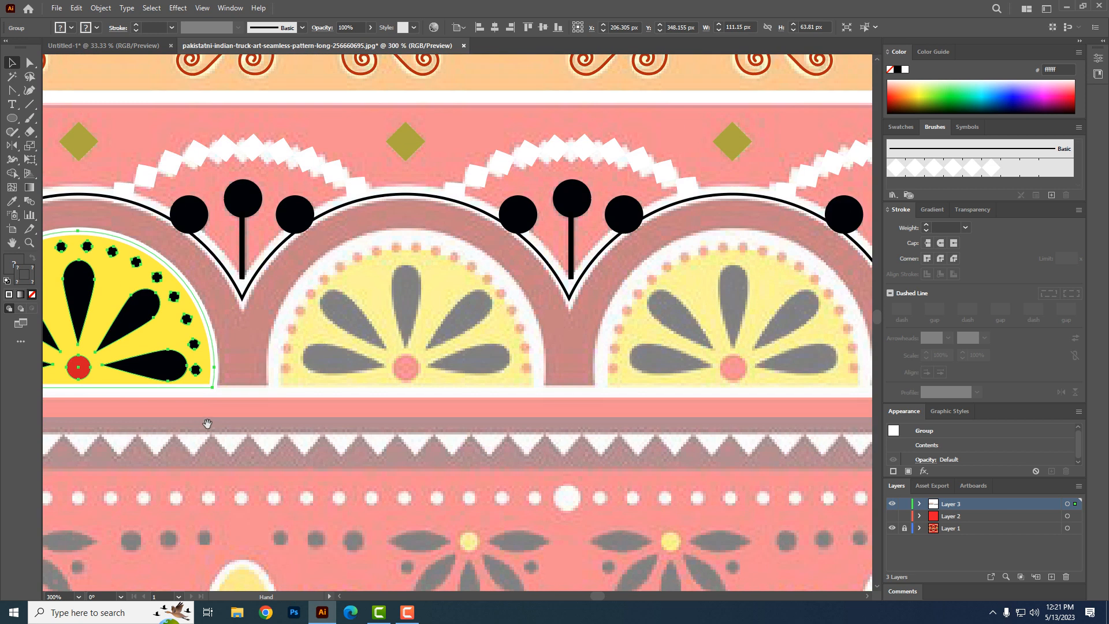
drag(106, 337, 435, 338)
drag(655, 437, 465, 438)
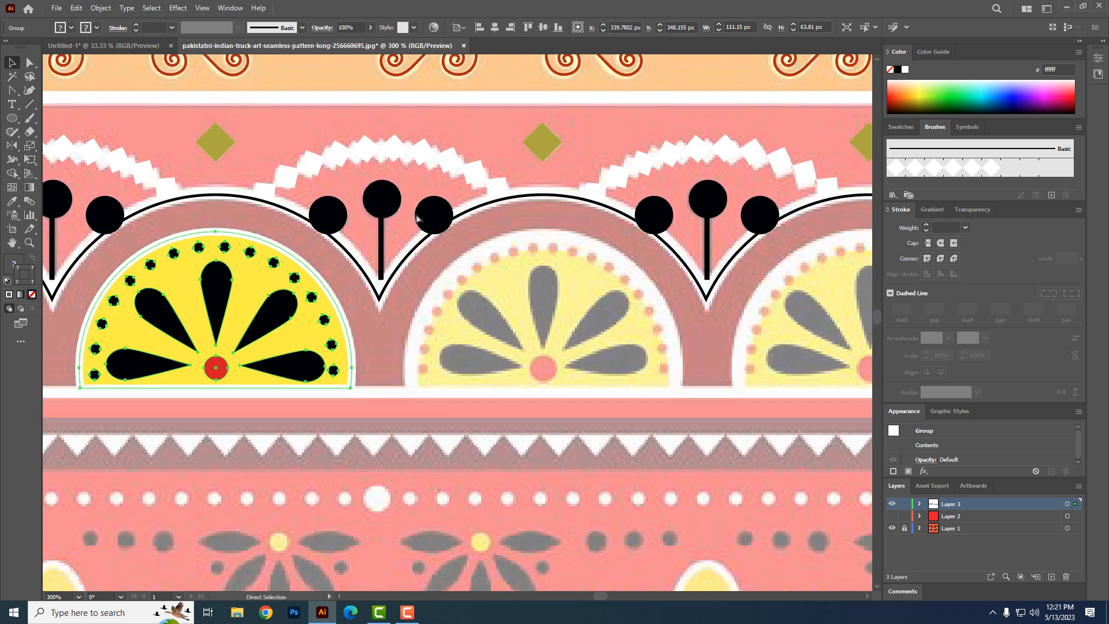
- Repeat the last duplication four times so the half-circle motifs fill the remaining arches of the row
key(ctrl+minus)
key(ctrl+minus)
key(ctrl+minus)
key(ctrl+minus)
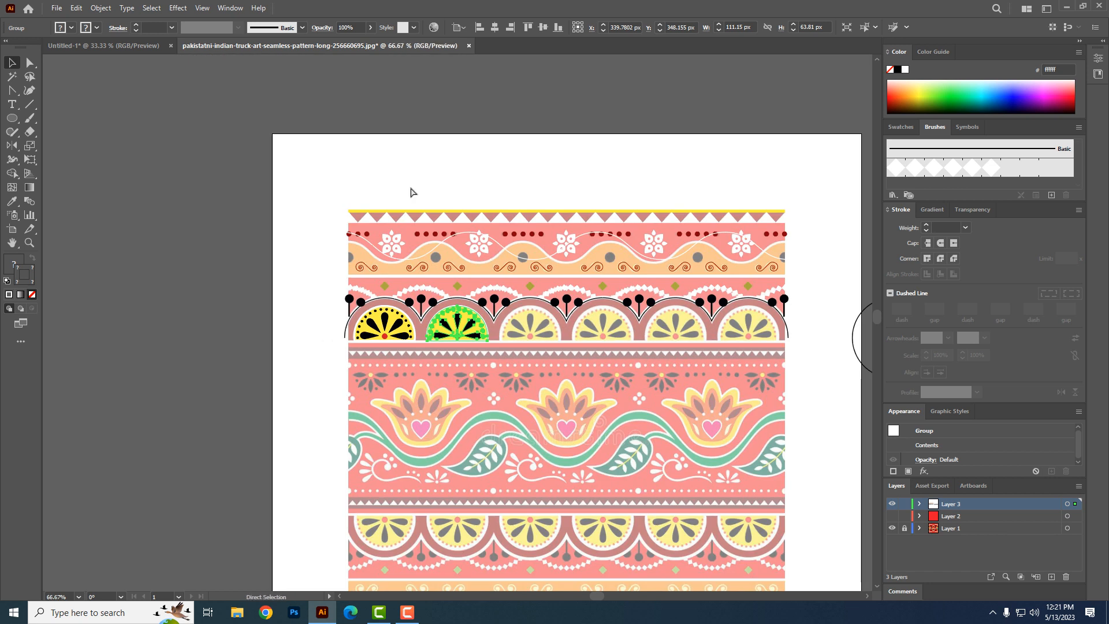
key(ctrl+d)
key(ctrl+d)
key(ctrl+d)
key(ctrl+d)
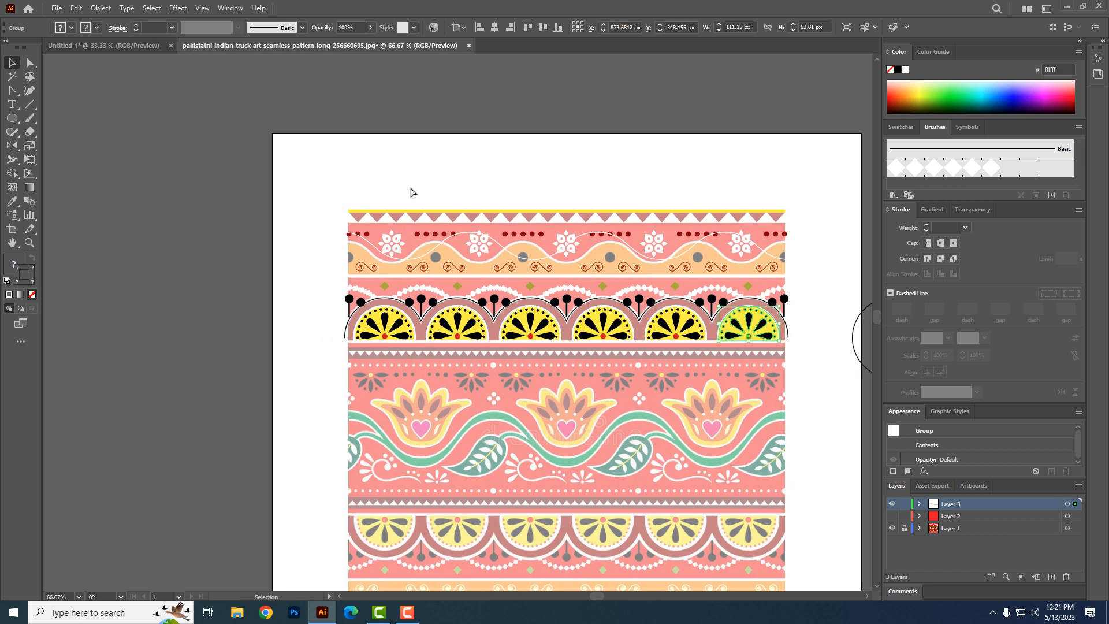
- Show Layer 2 and change the scalloped outline above the half-circles to a white stroke
scroll(524, 280, right, 3)
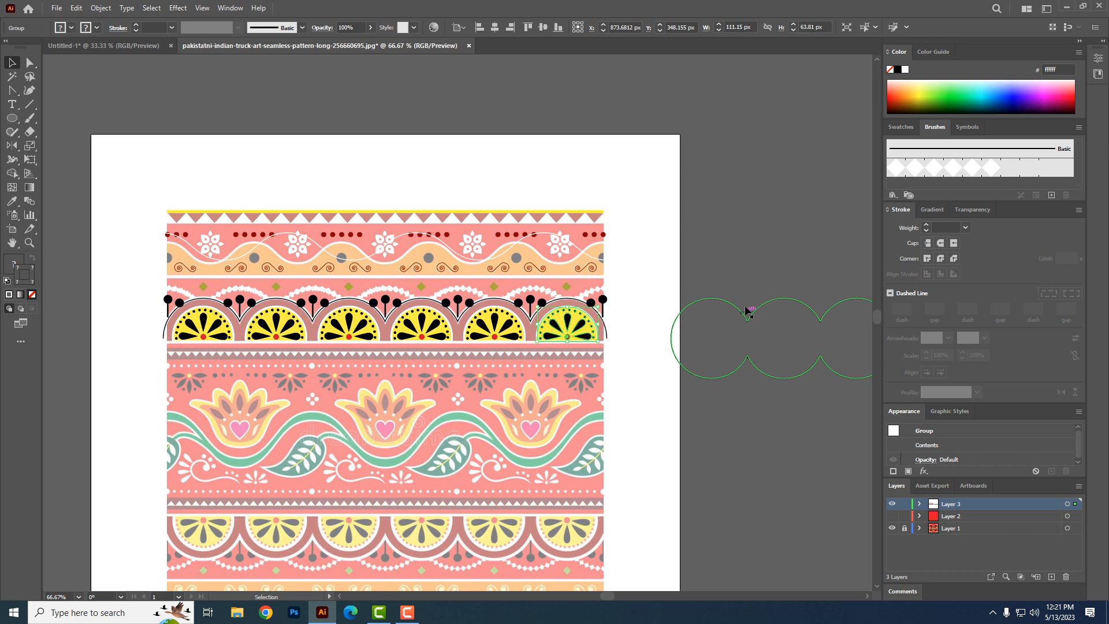
click(892, 517)
click(657, 503)
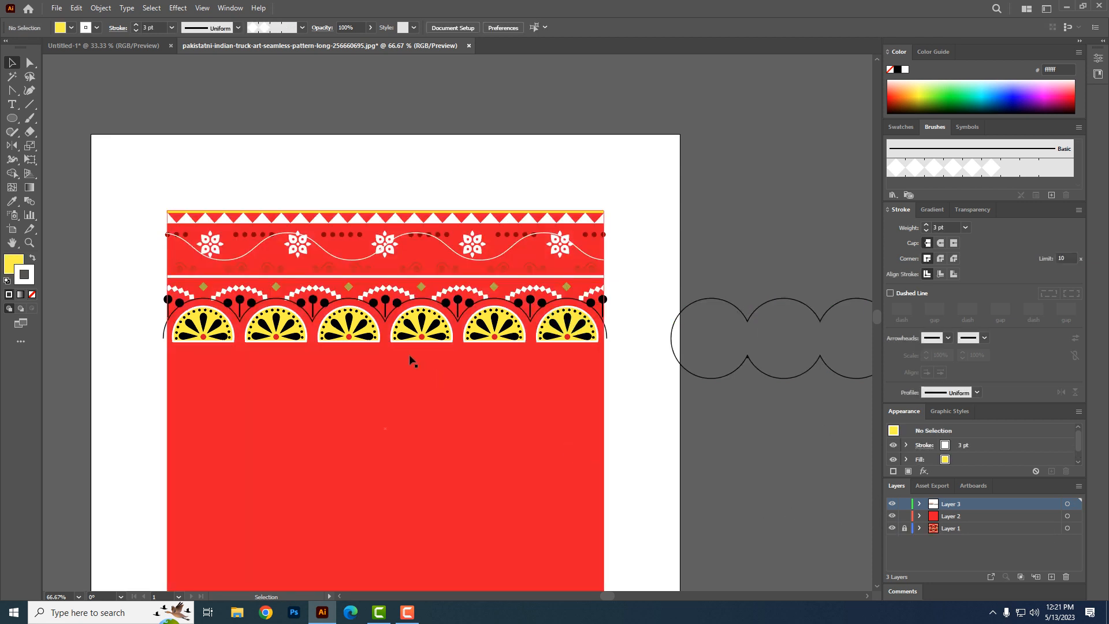
key(ctrl+equal)
key(ctrl+equal)
key(ctrl+equal)
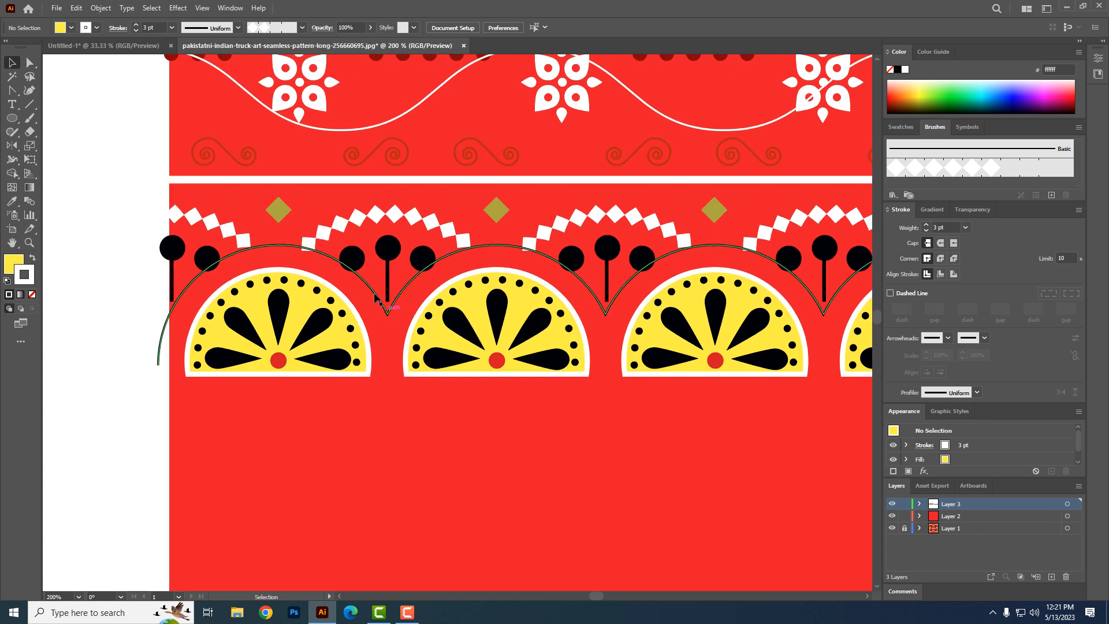
click(376, 298)
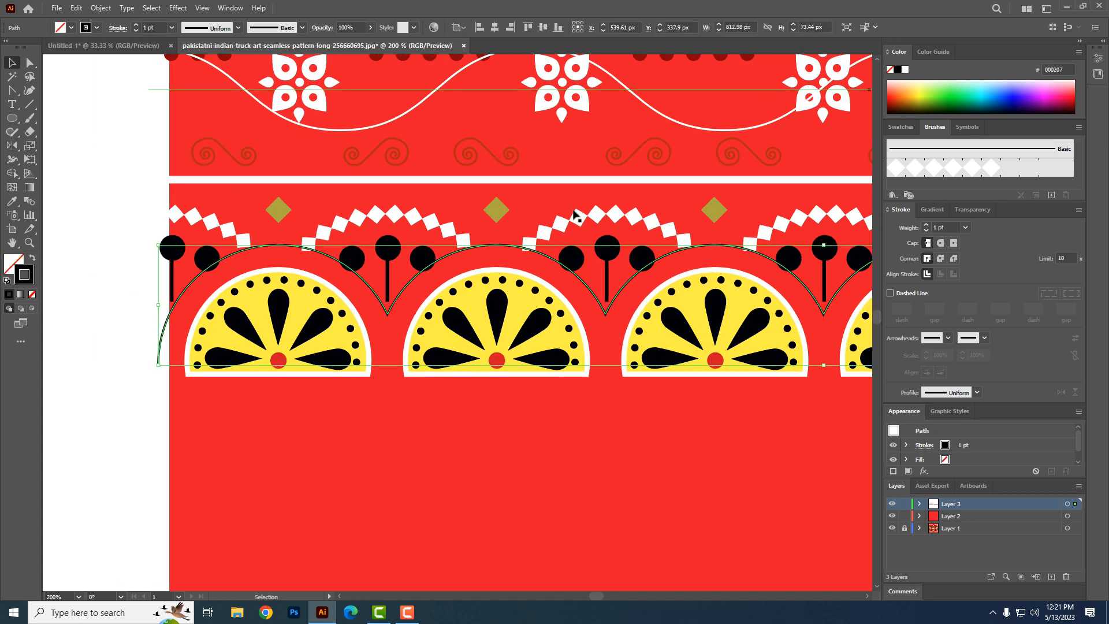
click(905, 70)
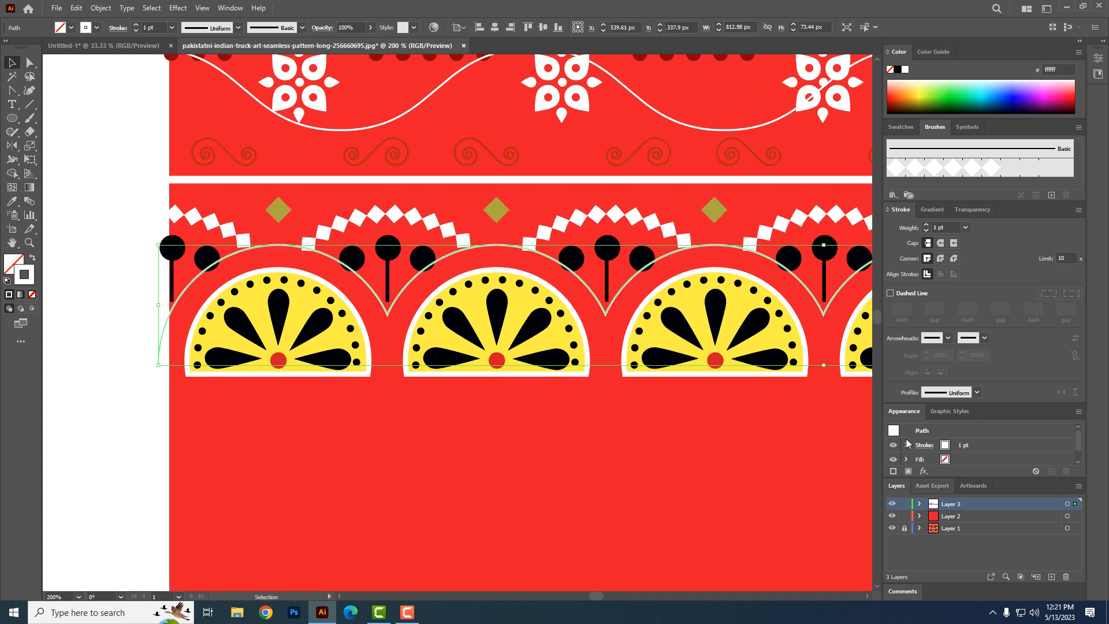
- Hide Layer 2 and set the scalloped outline's stroke weight to 4 pt
click(892, 516)
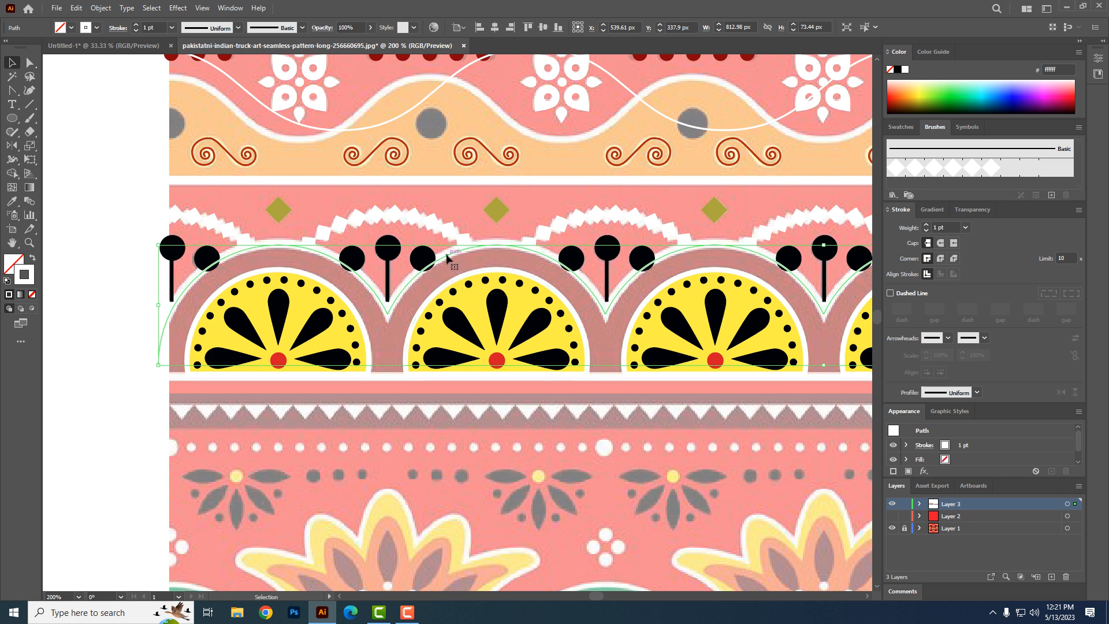
click(927, 225)
click(926, 225)
click(926, 225)
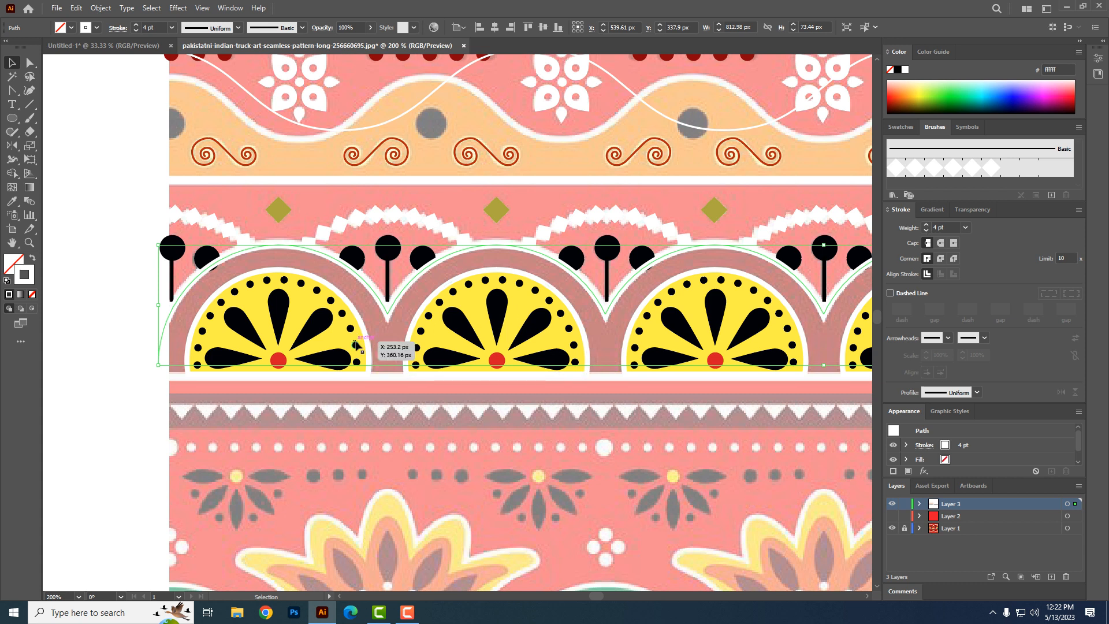
- Fill the scalloped shape with the dark red sampled from between the arches, give it a 4 pt white stroke, and check it against Layer 2
click(13, 202)
click(392, 338)
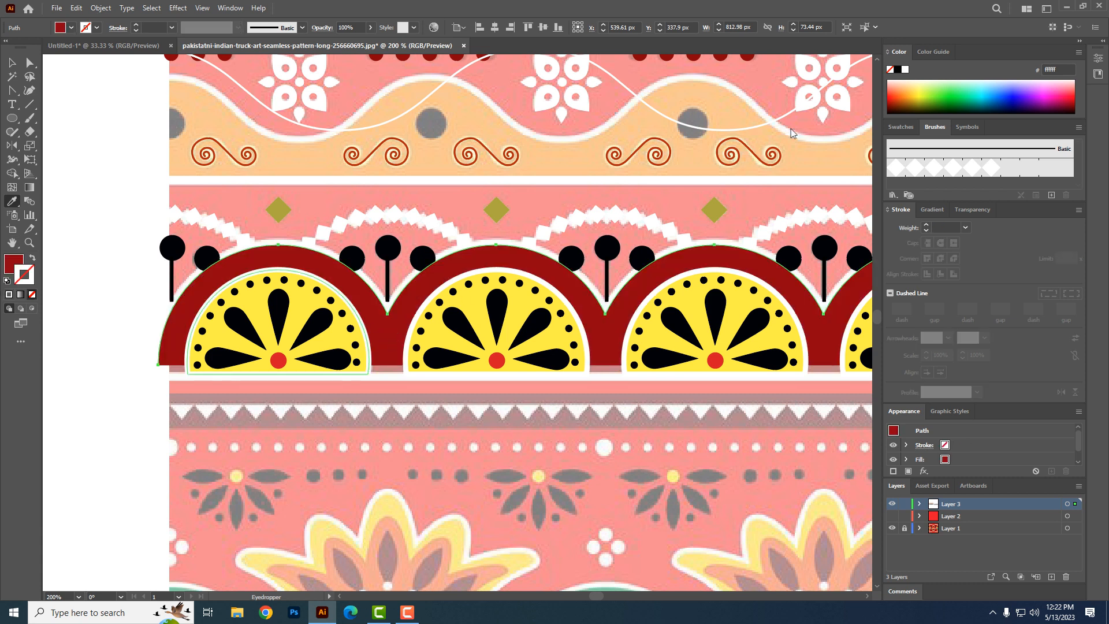
click(905, 69)
click(926, 225)
click(926, 224)
click(926, 225)
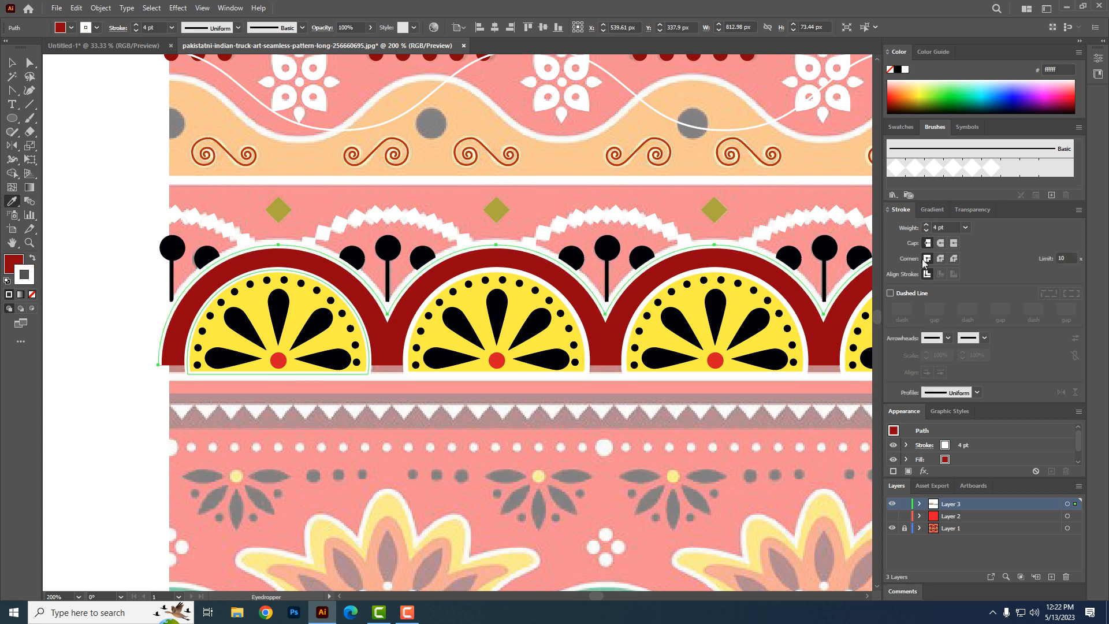
click(892, 516)
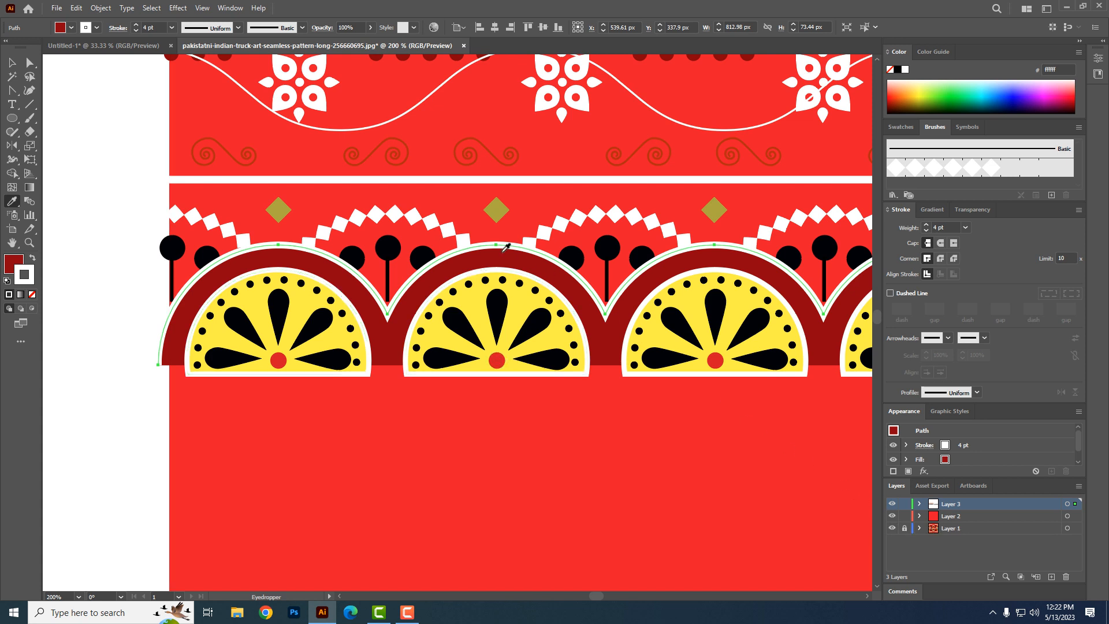
click(892, 516)
- Duplicate the horizontal white stripe above the arches onto the white line directly beneath the half-circles
drag(397, 378, 339, 364)
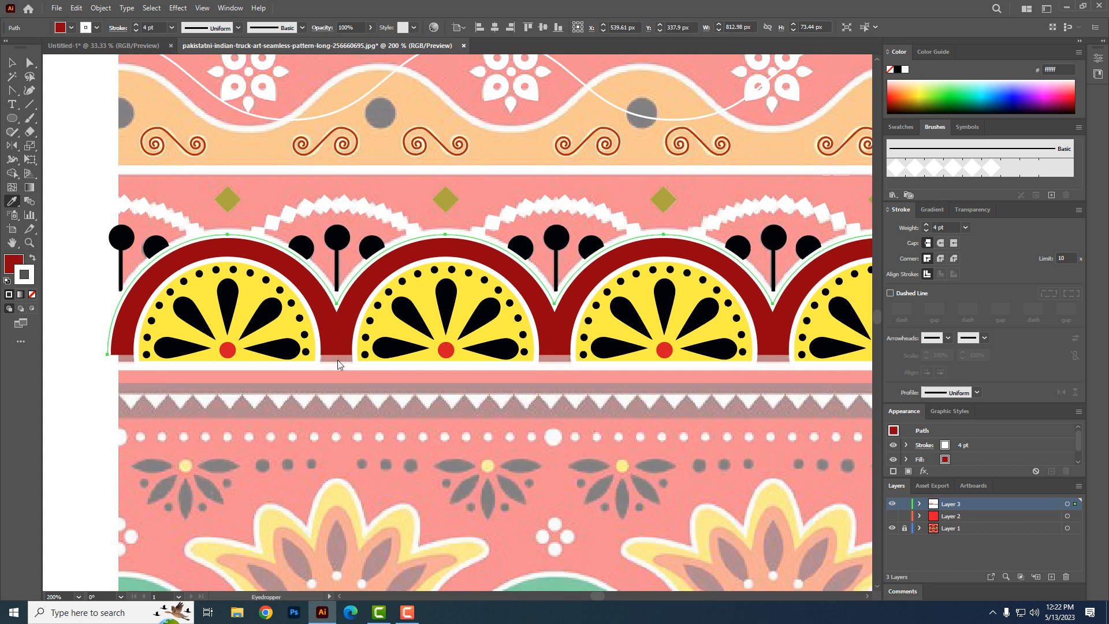
click(12, 61)
click(322, 171)
drag(322, 171, 345, 367)
drag(384, 476, 388, 341)
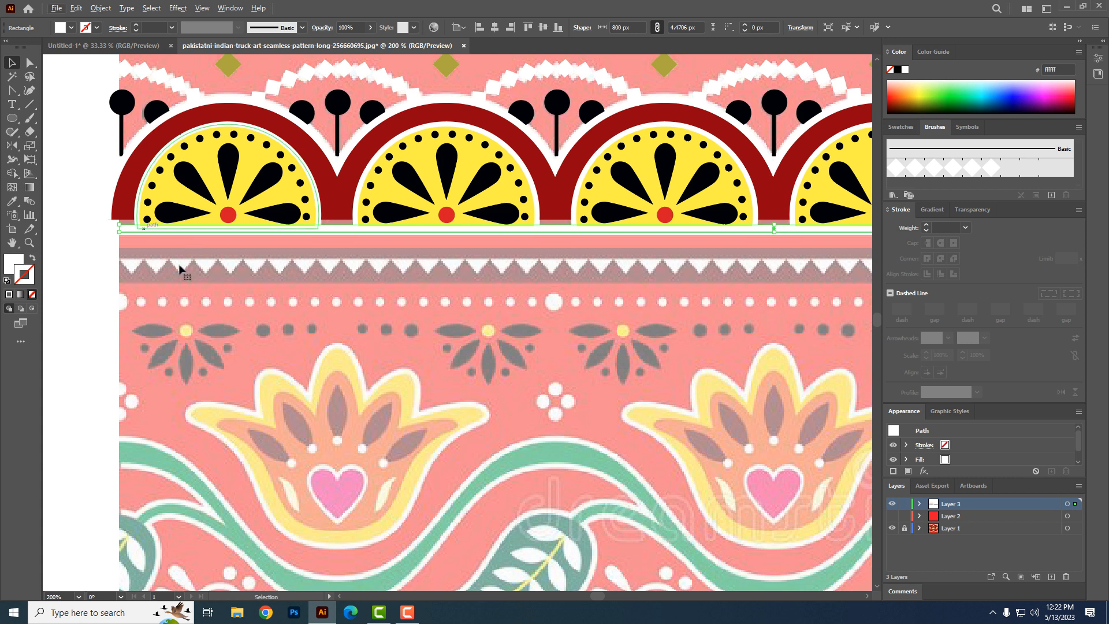
key(Down)
click(436, 12)
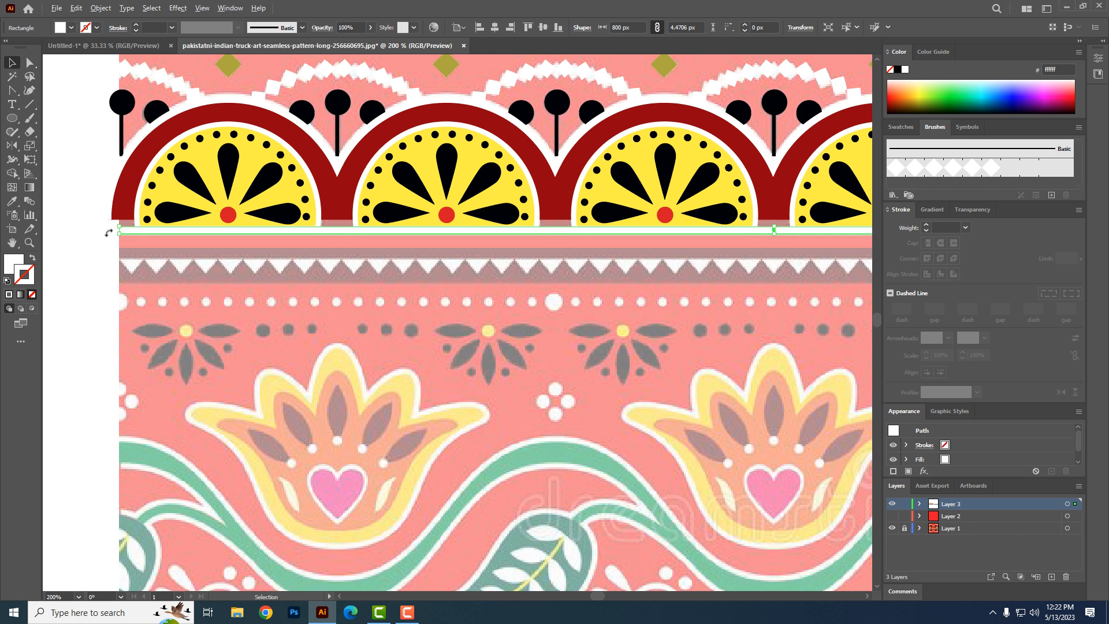
- Copy the white stripe over the zigzag band, stretched to about 21 px high, and recolour it as a sampled dark red outline without fill
drag(125, 235, 121, 256)
drag(774, 254, 775, 283)
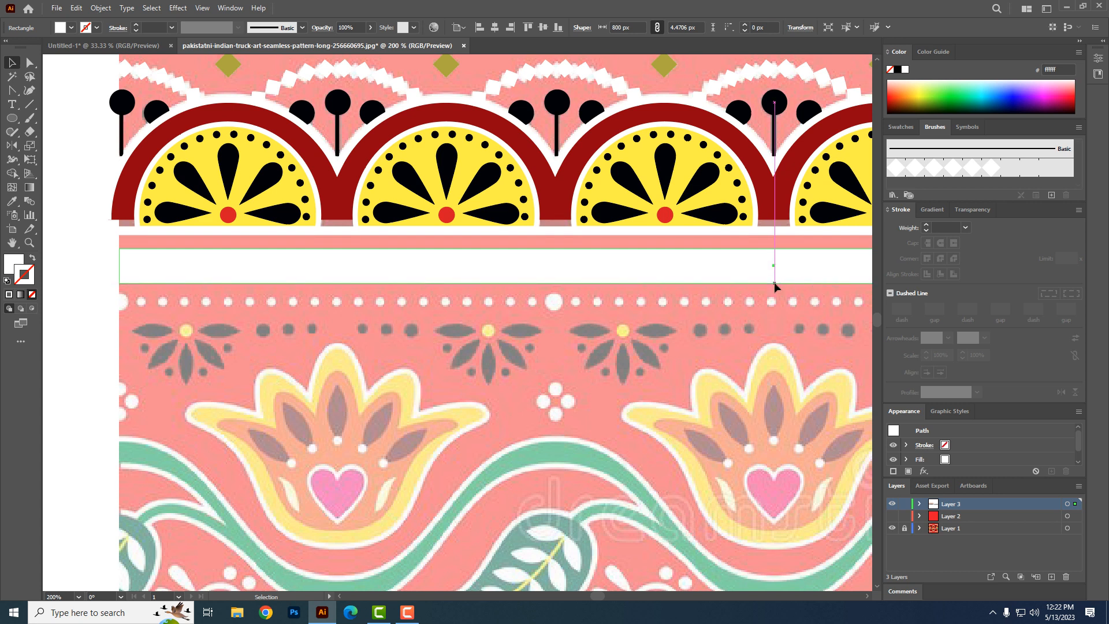
click(13, 202)
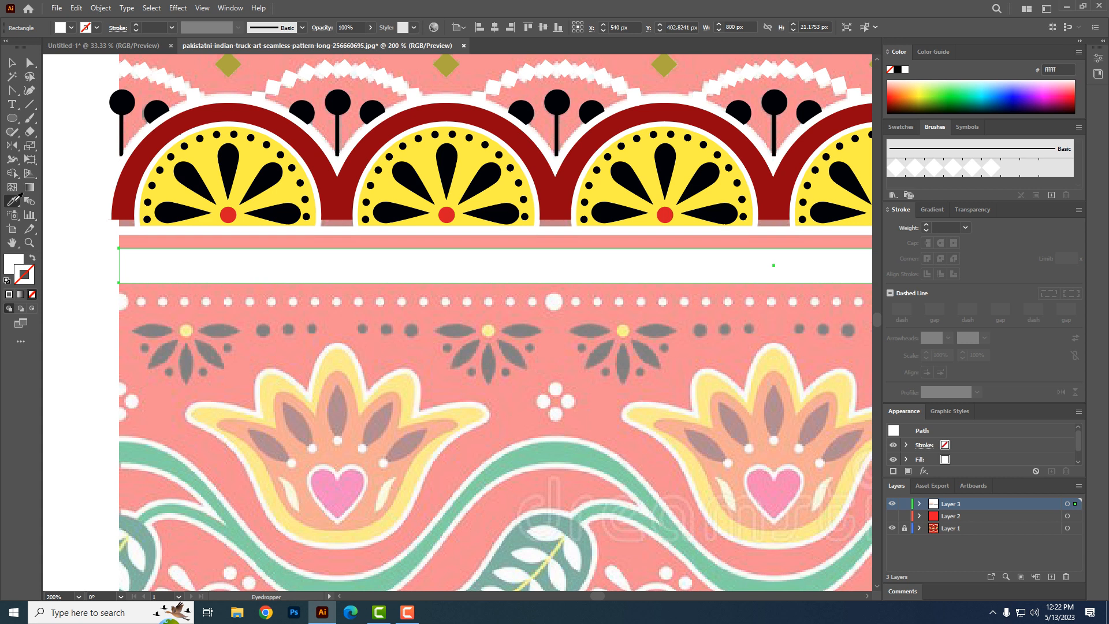
click(360, 159)
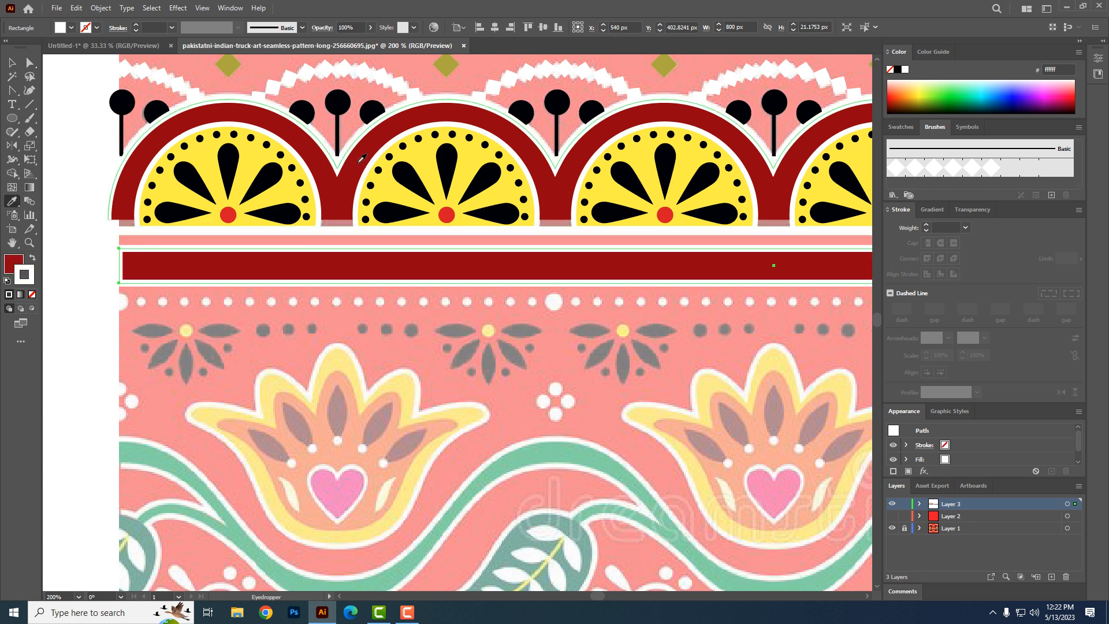
click(31, 295)
click(11, 272)
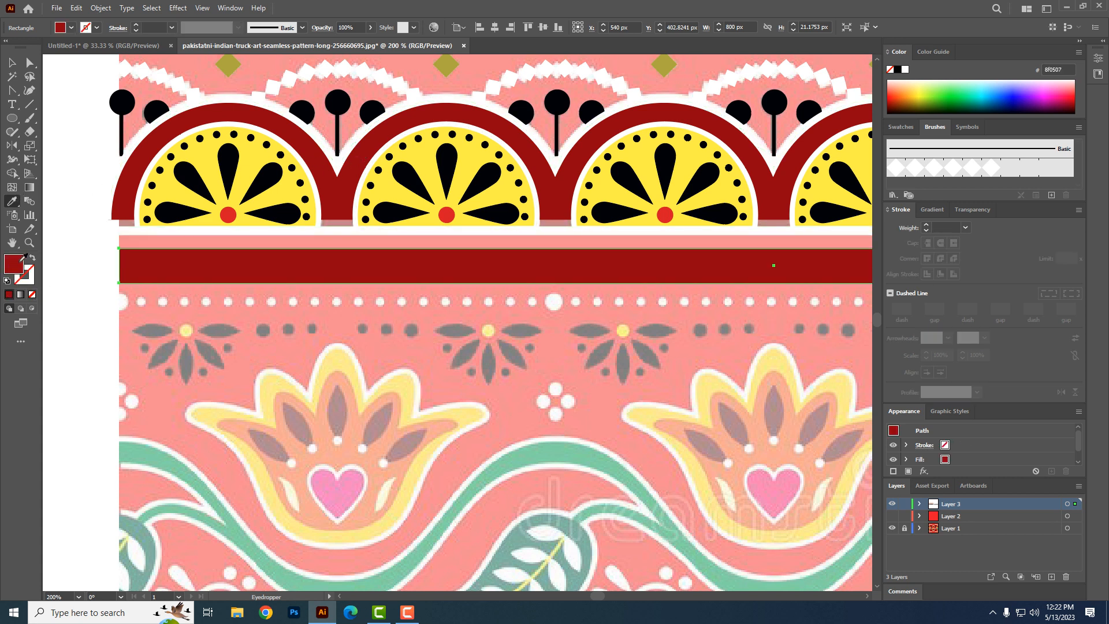
click(32, 258)
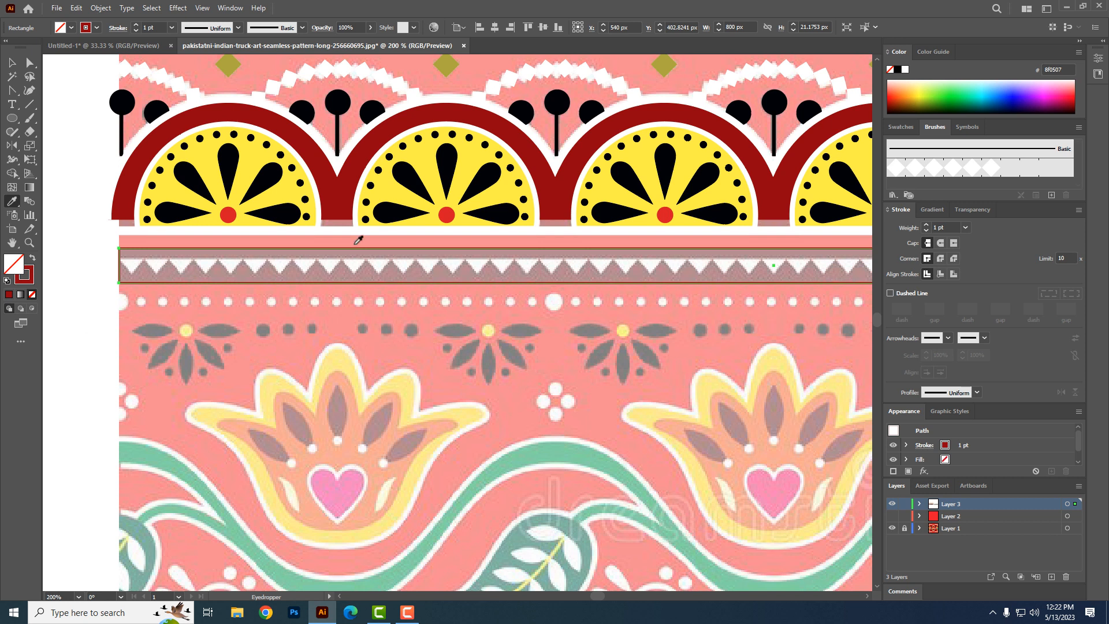
- Duplicate the white triangle strip from the pattern's upper edge into the empty space above the artboard
drag(499, 196, 484, 329)
ctrl+alt+click(515, 264)
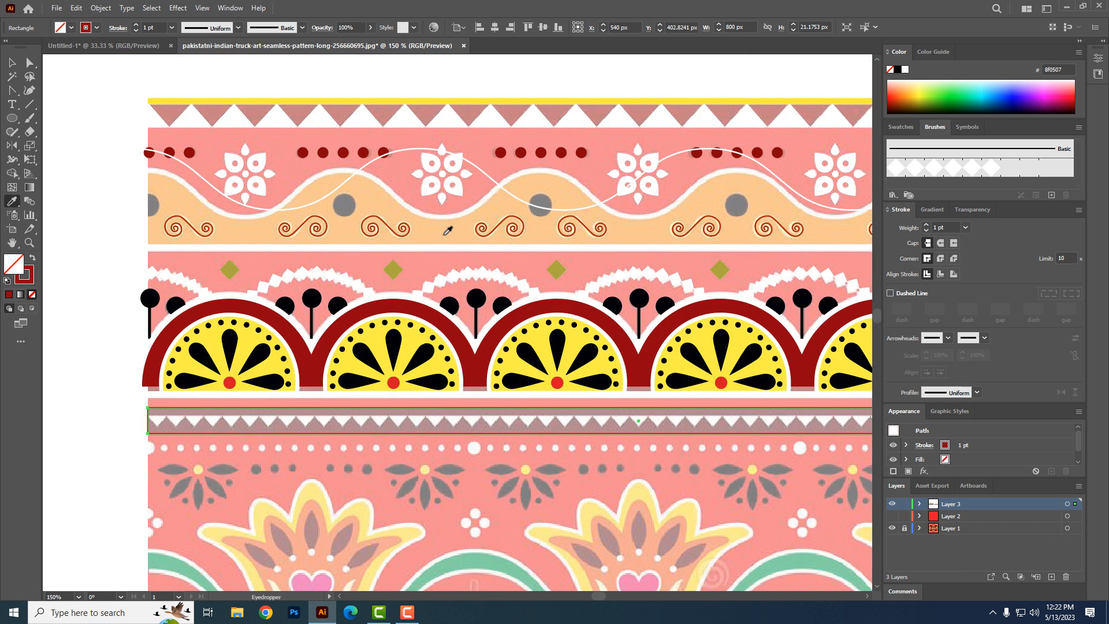
click(12, 64)
drag(386, 283, 319, 286)
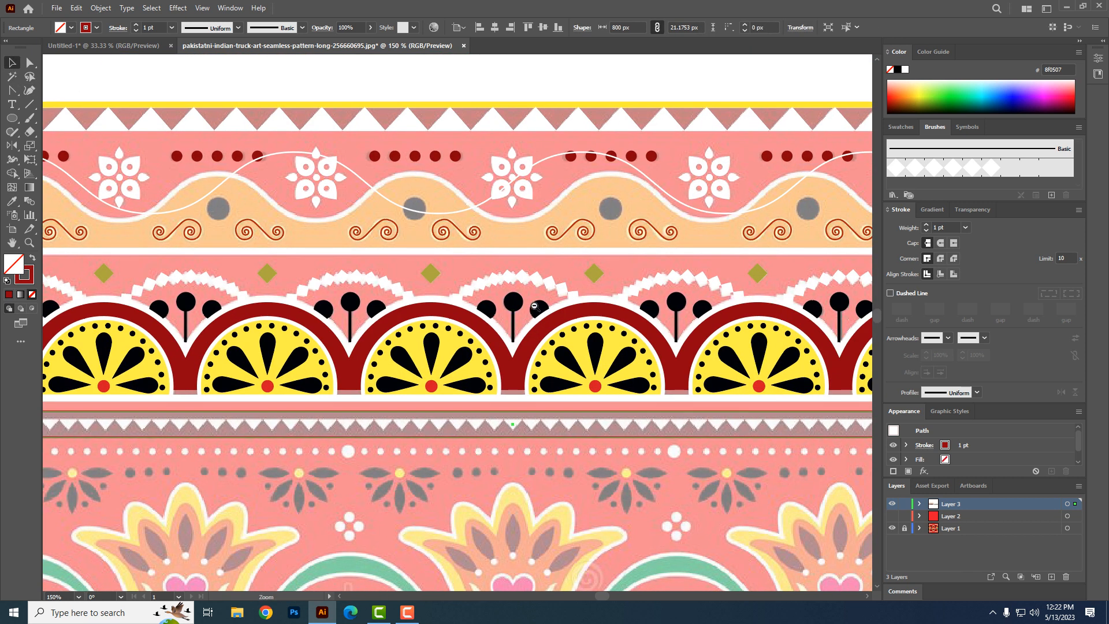
key(ctrl+minus)
key(ctrl+minus)
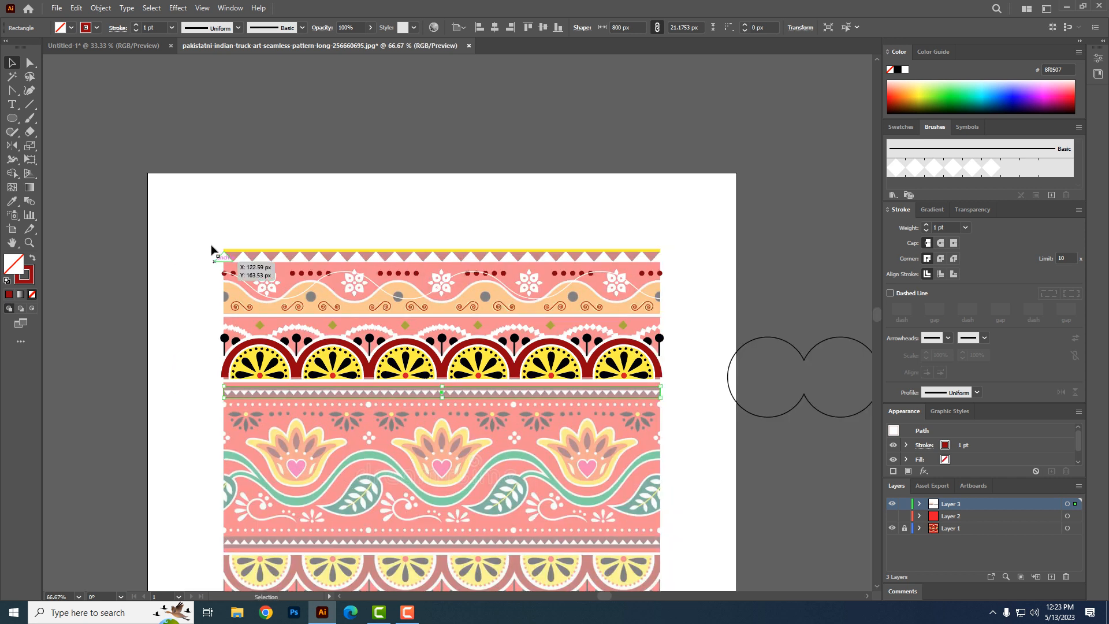
drag(196, 259, 662, 263)
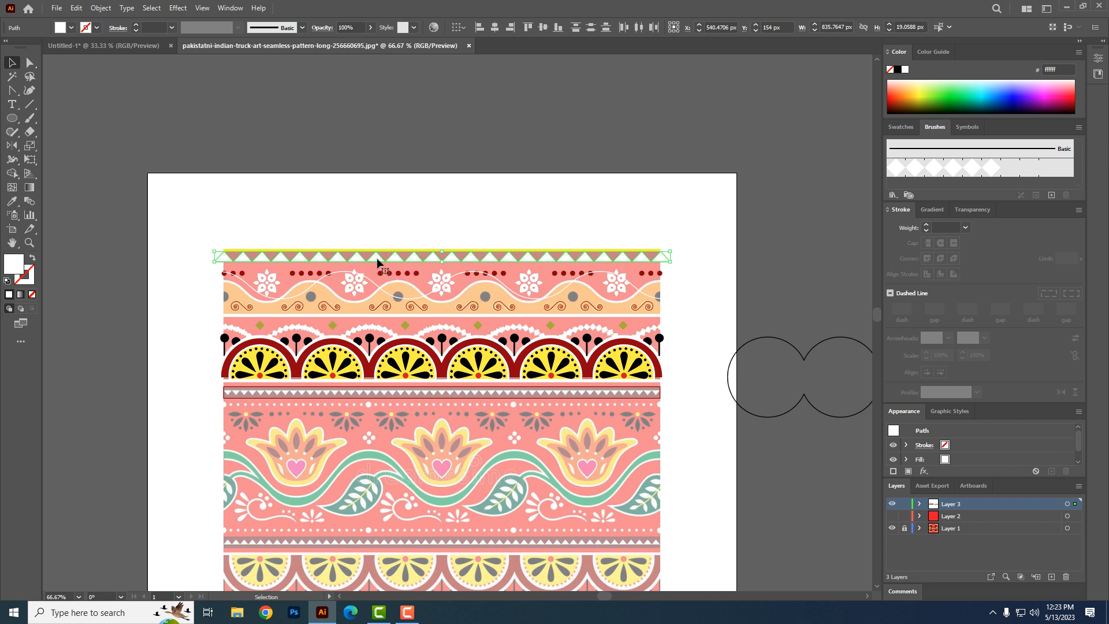
drag(377, 263, 390, 142)
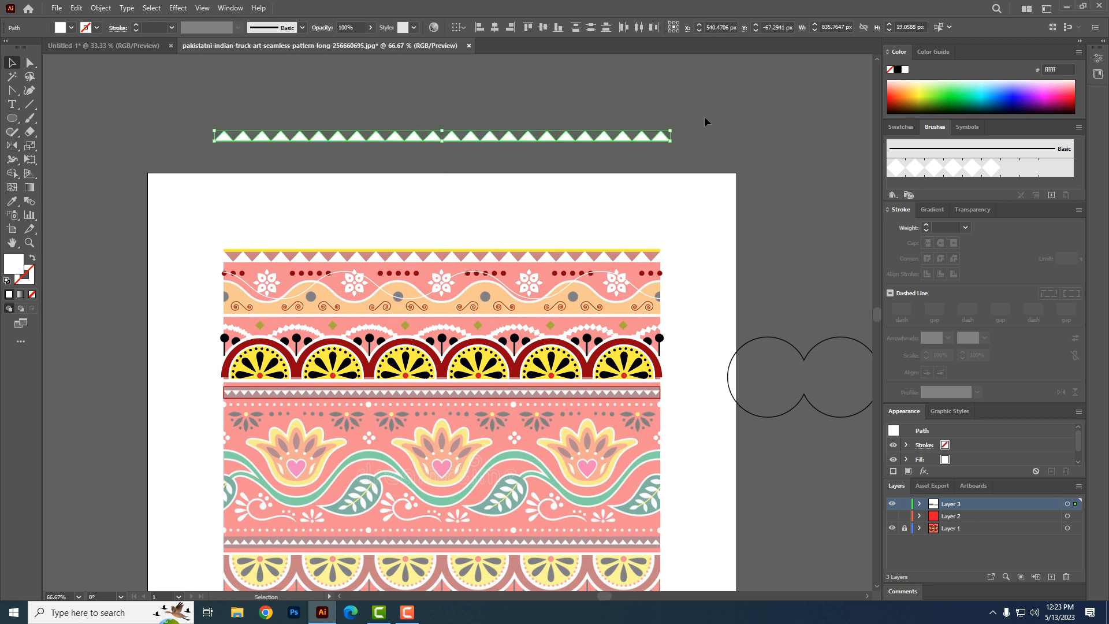
- Reflect the duplicated white triangle strip across the horizontal axis so its triangles point downward
double_click(12, 145)
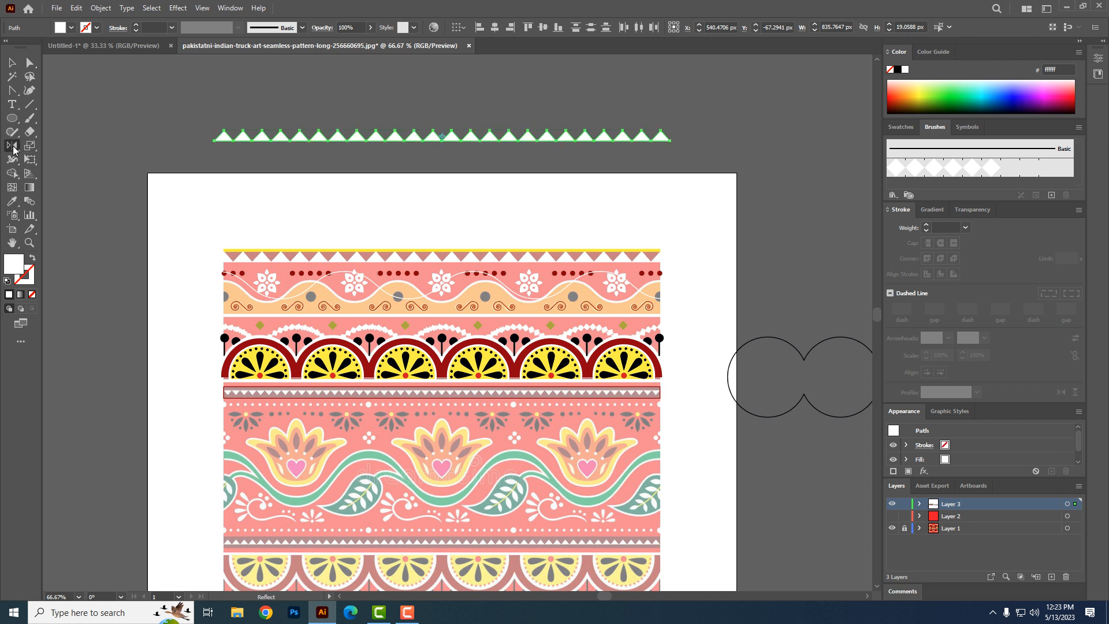
click(854, 428)
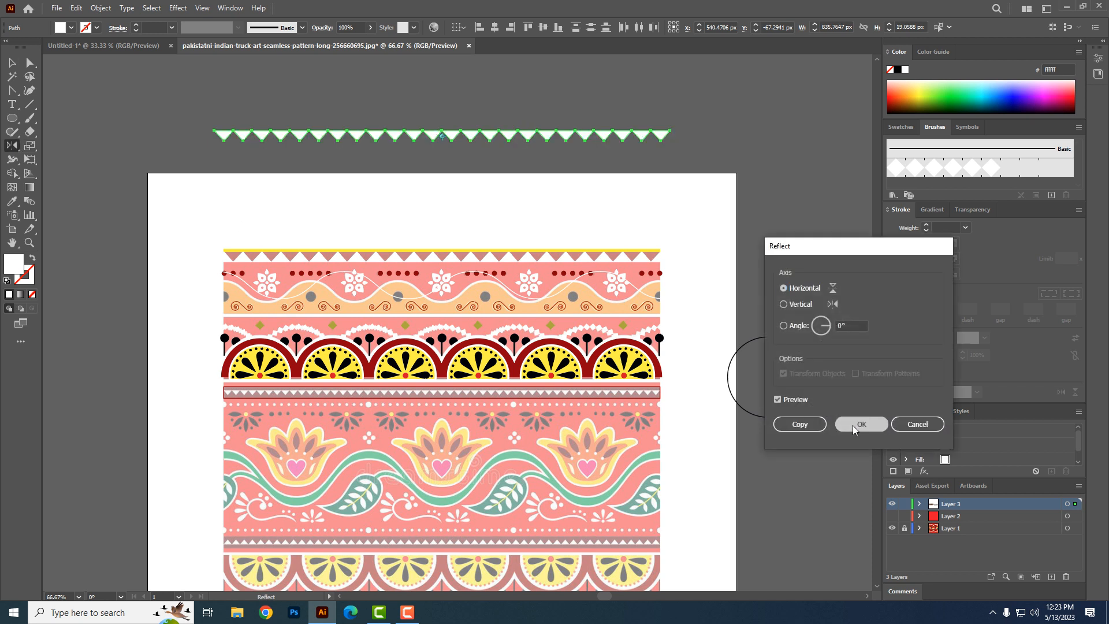
click(13, 62)
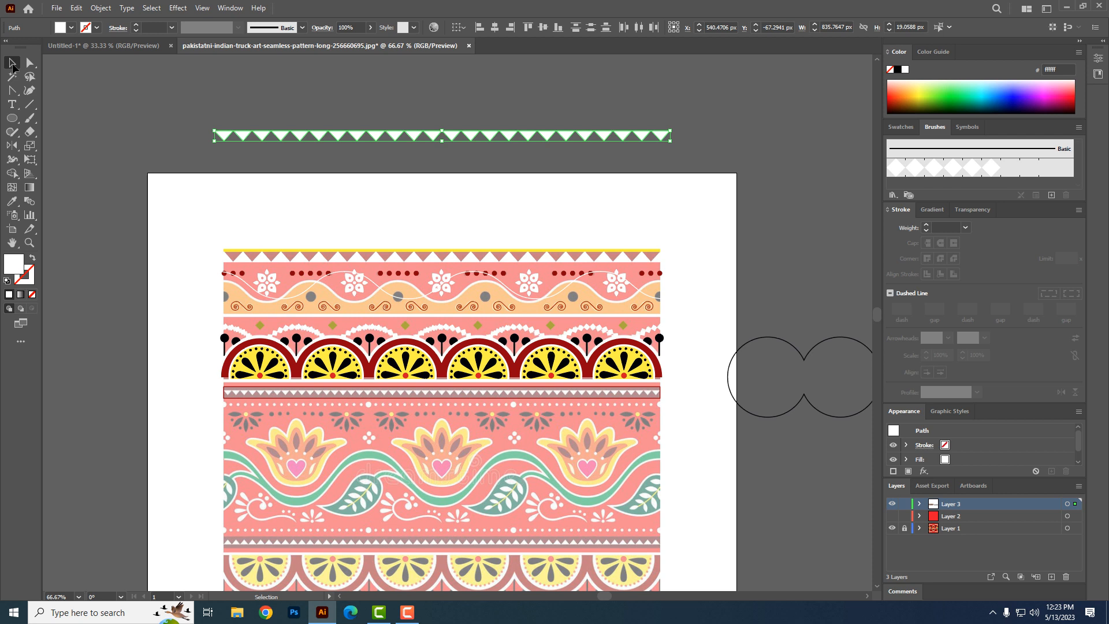
- Move the flipped triangle strip onto the zigzag band under the arches and scale it to about 331 × 7.5 px, starting at the band's left end
drag(298, 175, 310, 127)
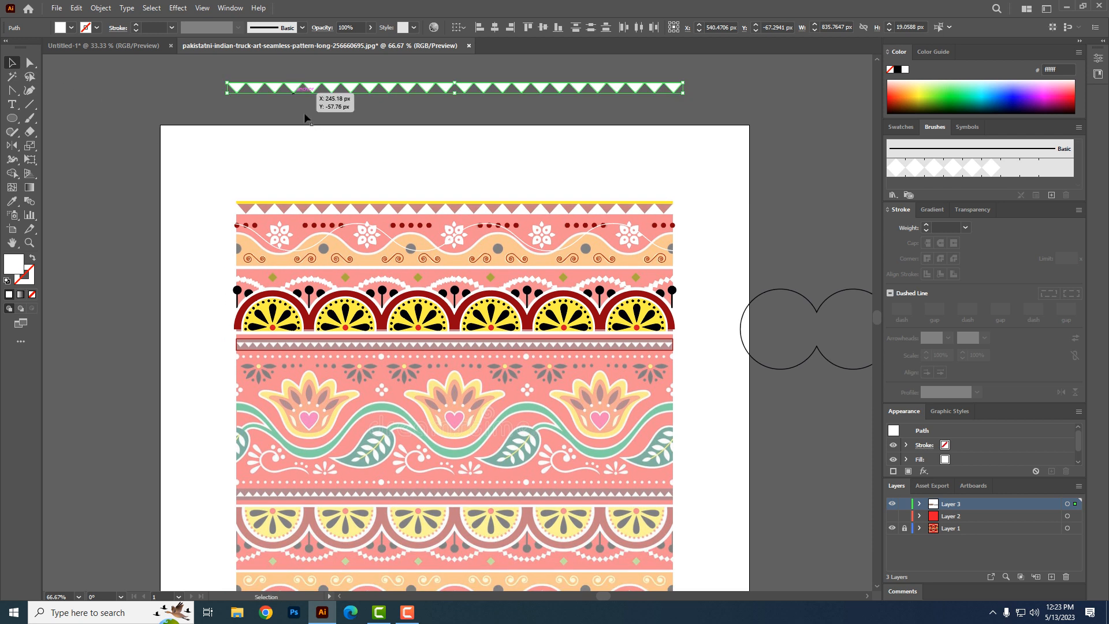
drag(298, 88, 365, 309)
key(ctrl+plus)
key(ctrl+plus)
key(ctrl+plus)
key(space)
drag(456, 433, 191, 448)
drag(632, 424, 340, 420)
drag(696, 417, 338, 415)
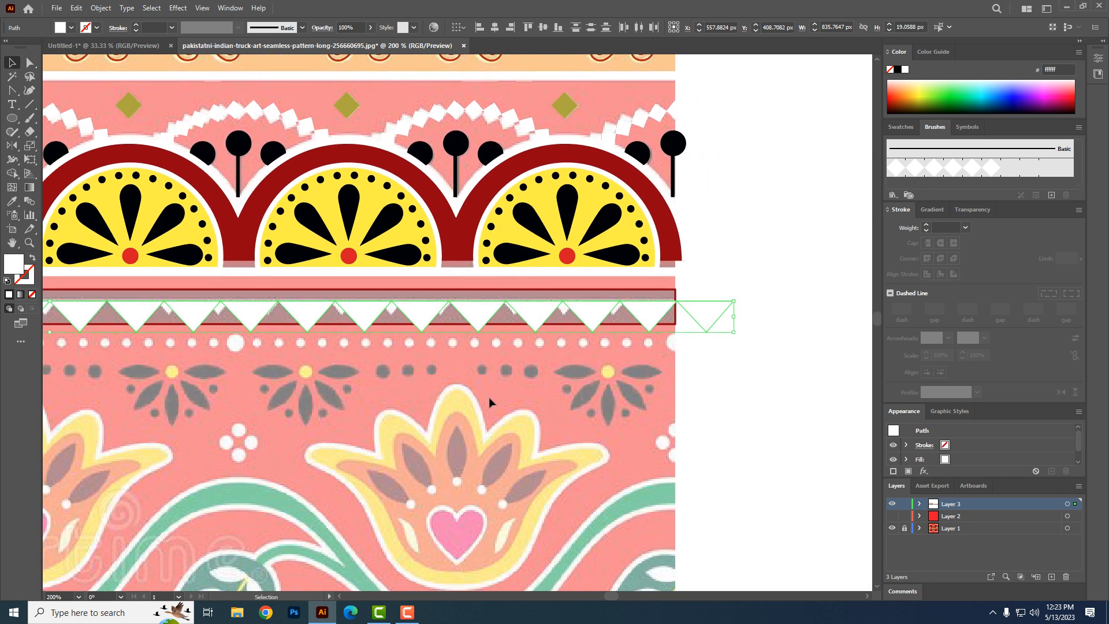
drag(733, 332, 378, 325)
drag(154, 401, 726, 408)
drag(621, 325, 482, 324)
scroll(587, 416, left, 5)
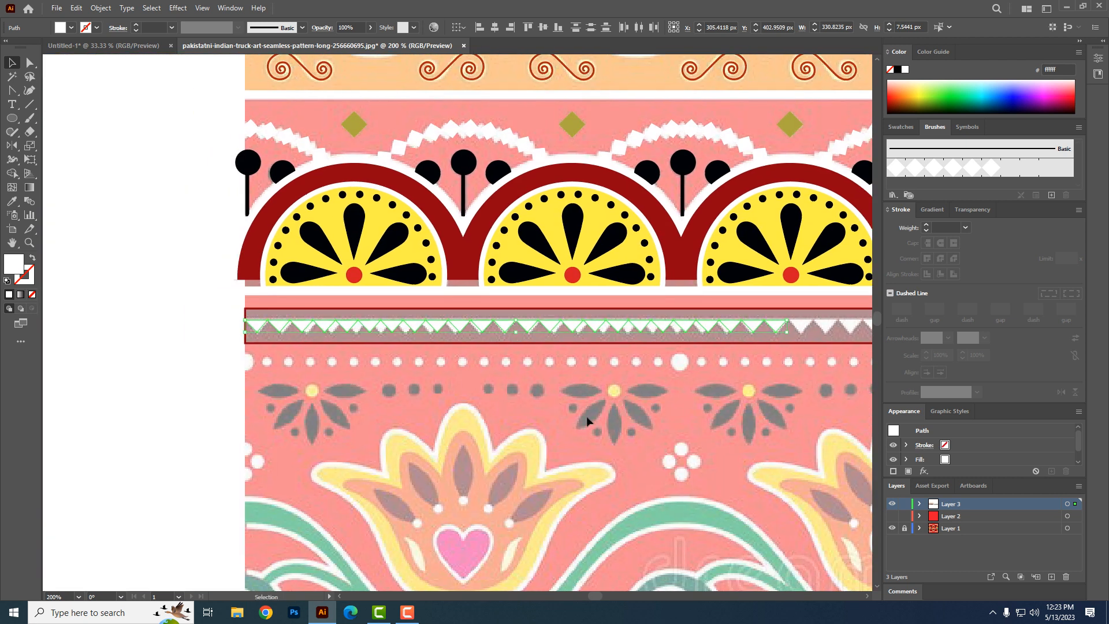
- Duplicate the small triangle strip end to end along the zigzag band, and repeat the copy until it passes the band's right end
scroll(587, 416, right, 3)
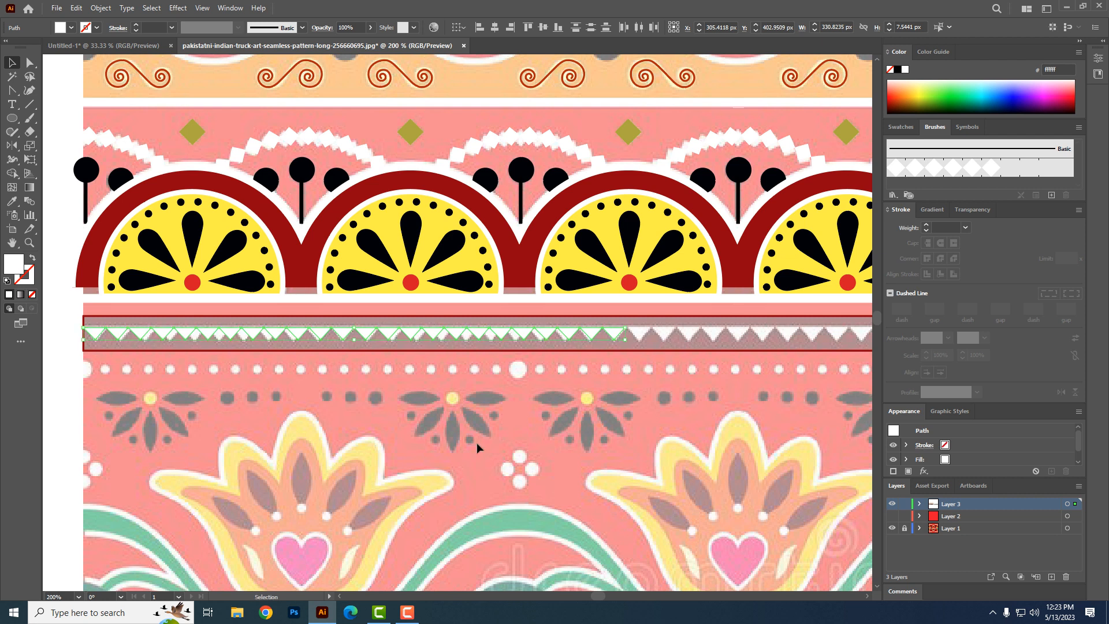
drag(533, 490, 284, 469)
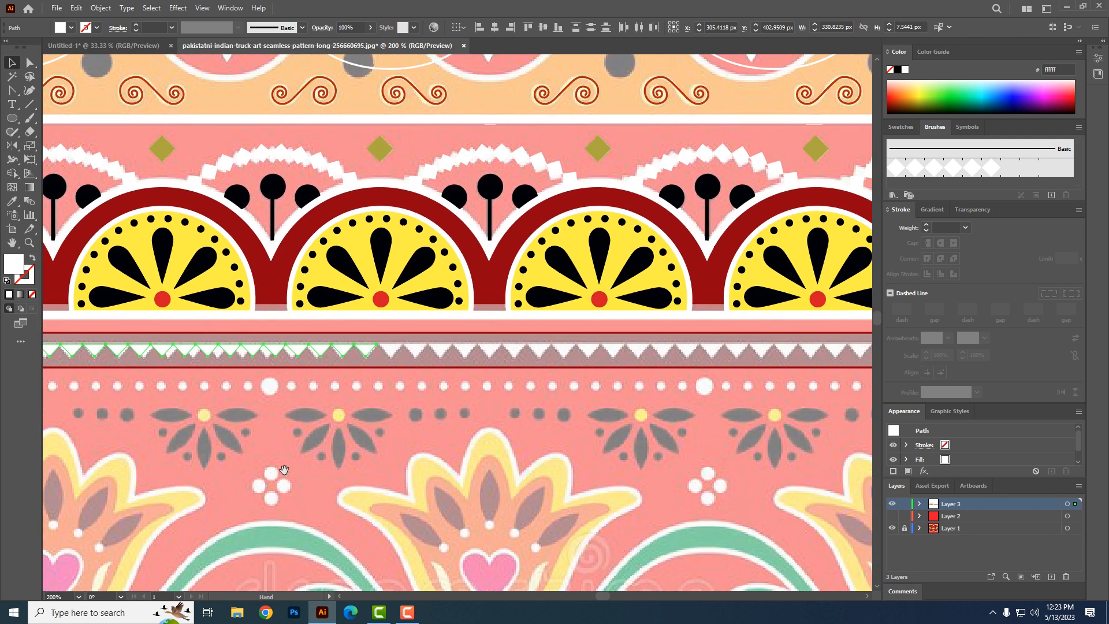
drag(172, 357, 704, 364)
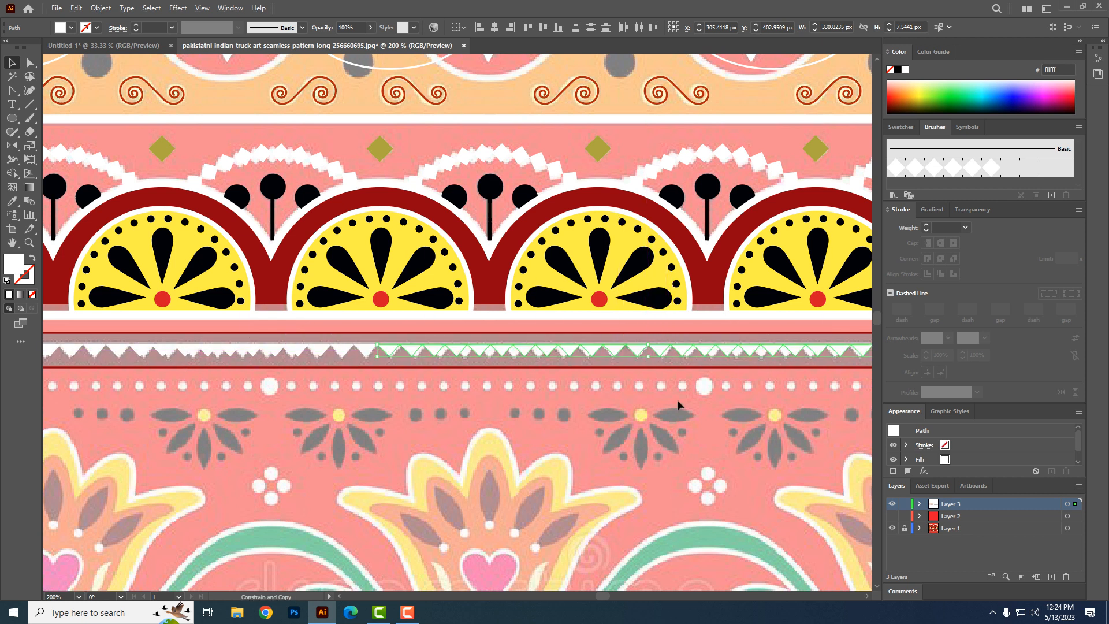
key(a)
key(ctrl+minus)
key(ctrl+minus)
key(ctrl+d)
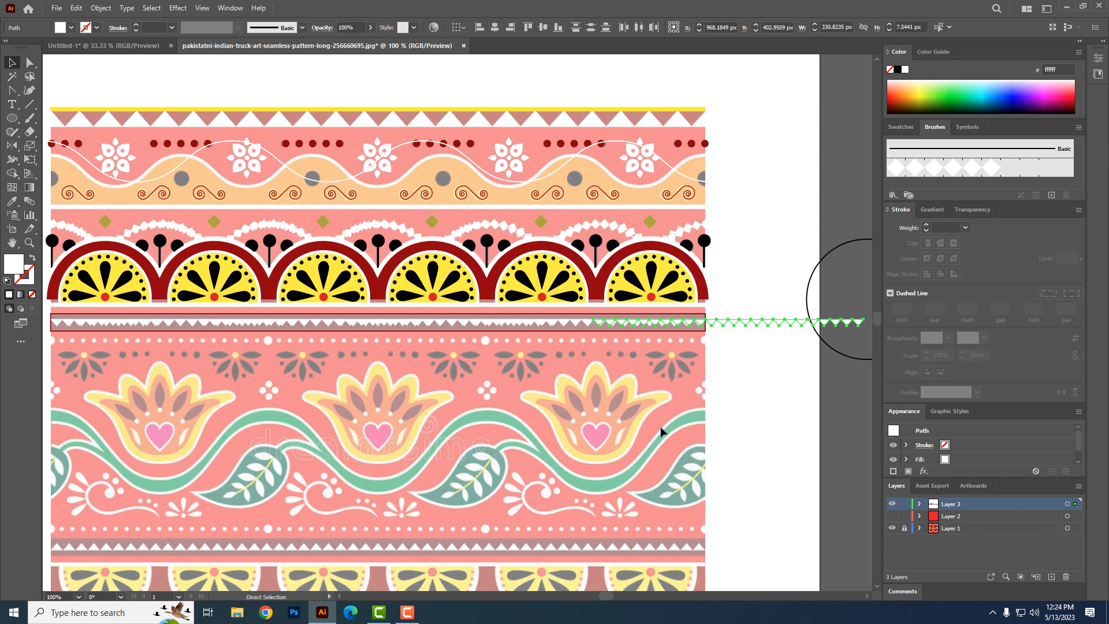
- Separate the triangles extending past the band's right end and clear the surplus away from the pattern
key(ctrl+y)
key(ctrl+y)
key(v)
drag(660, 428, 392, 447)
drag(432, 280, 615, 427)
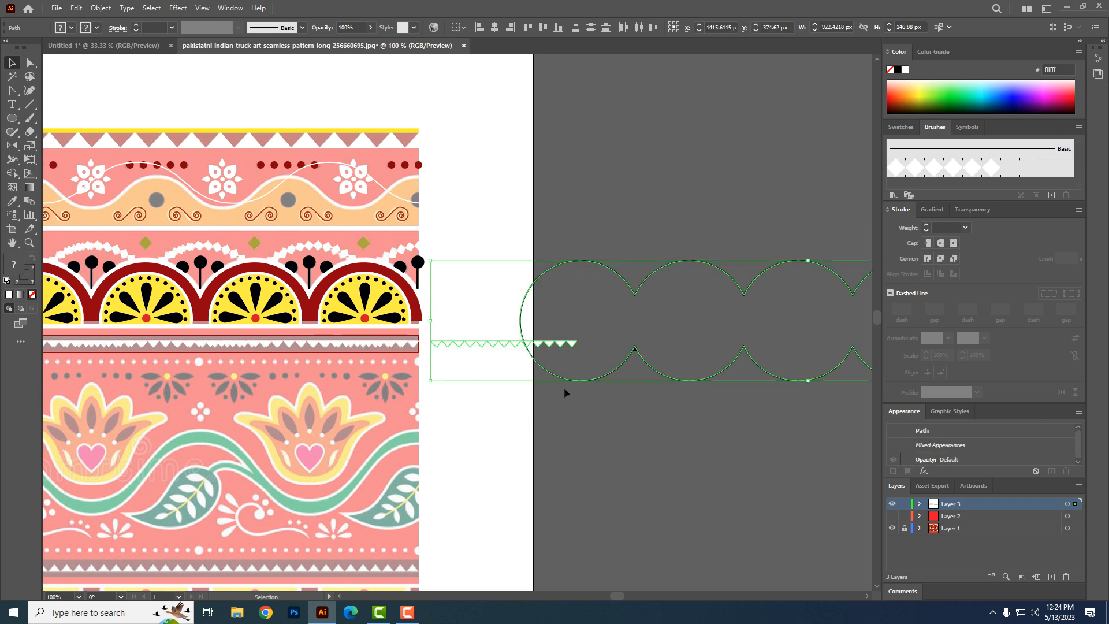
drag(508, 346, 592, 317)
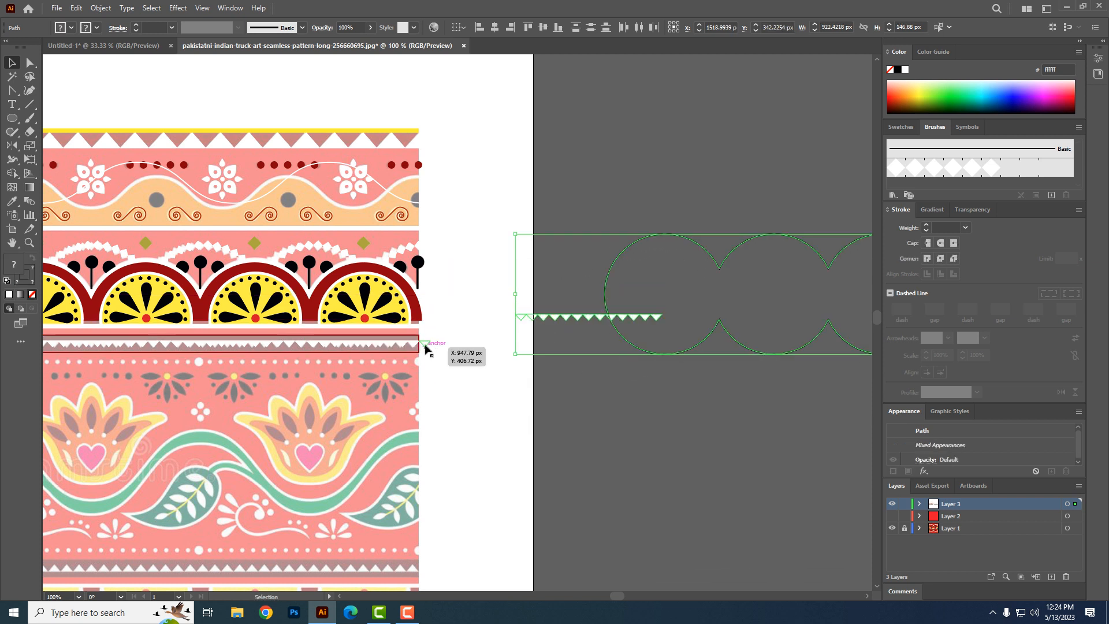
click(459, 404)
drag(388, 446, 538, 439)
drag(353, 438, 368, 385)
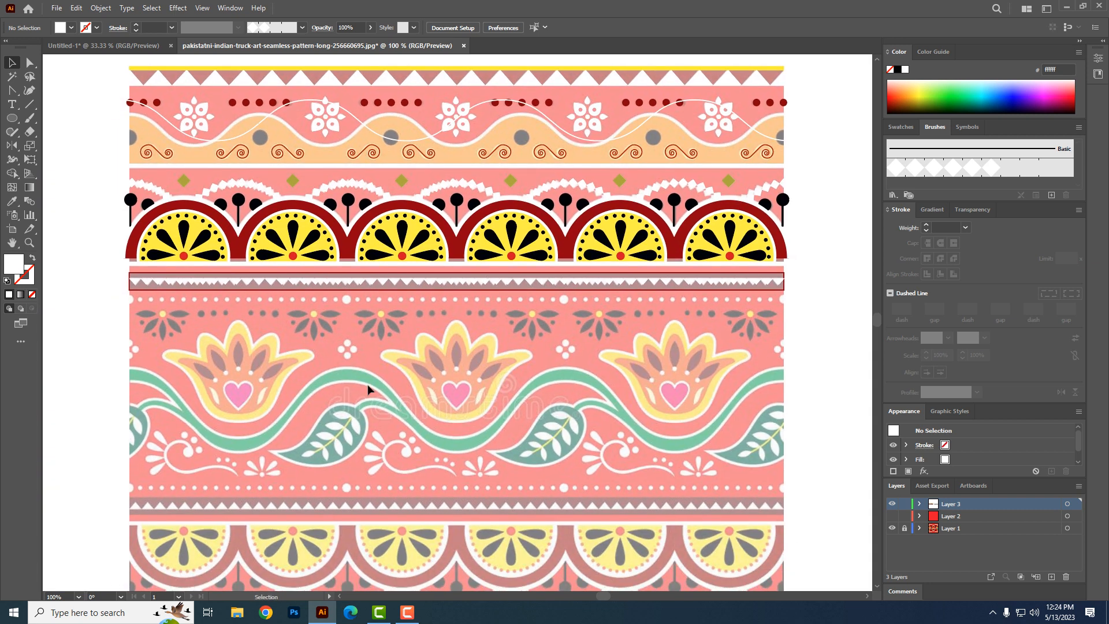
- Draw a white circle about 6 px in diameter over the first small dot in the row beneath the zigzag band
key(shift+e)
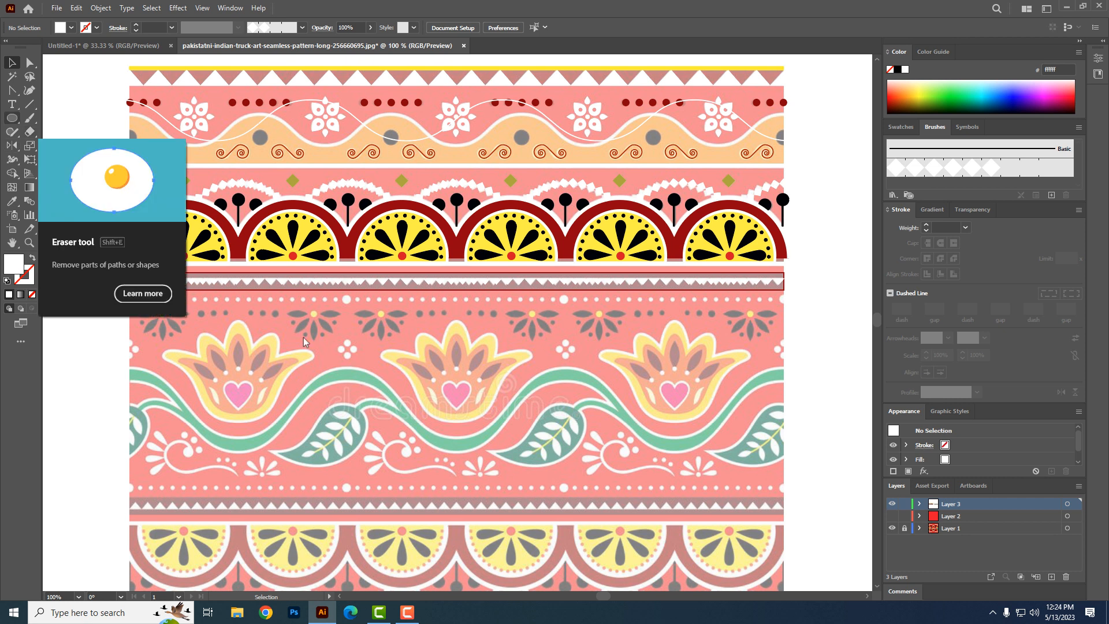
click(11, 118)
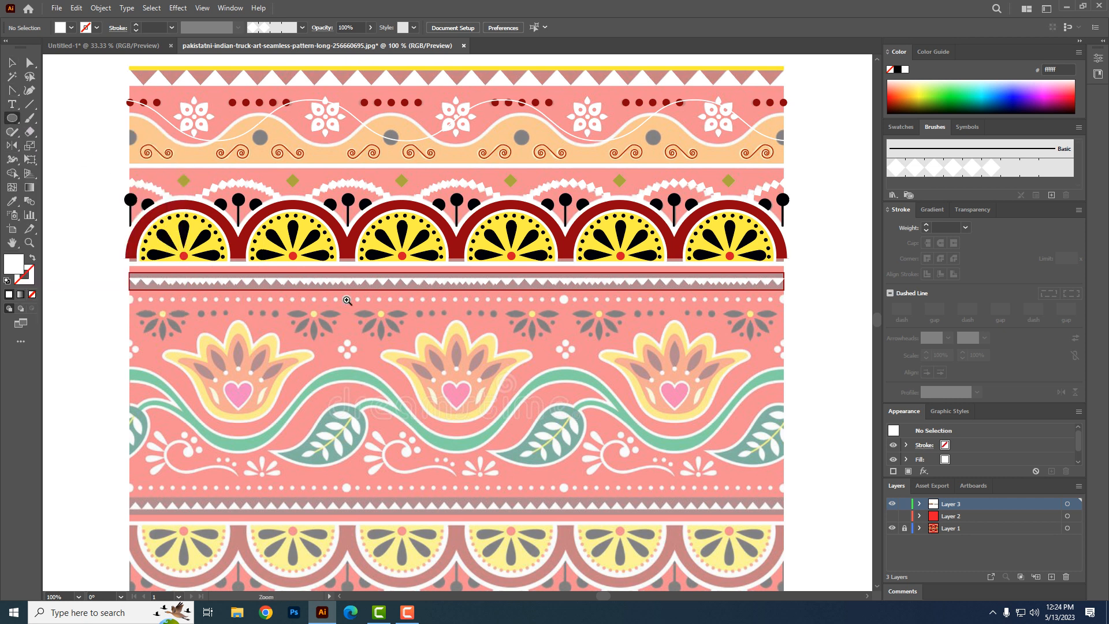
scroll(223, 294, up, 2)
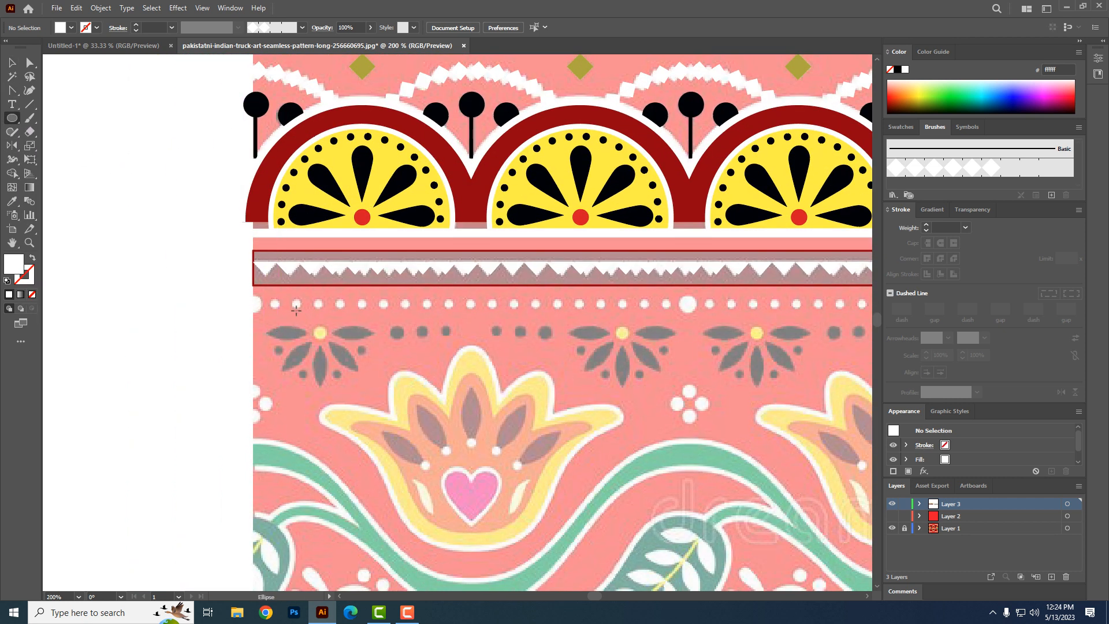
mouse_move(273, 300)
mouse_down()
mouse_move(288, 311)
mouse_move(276, 304)
mouse_up()
click(11, 64)
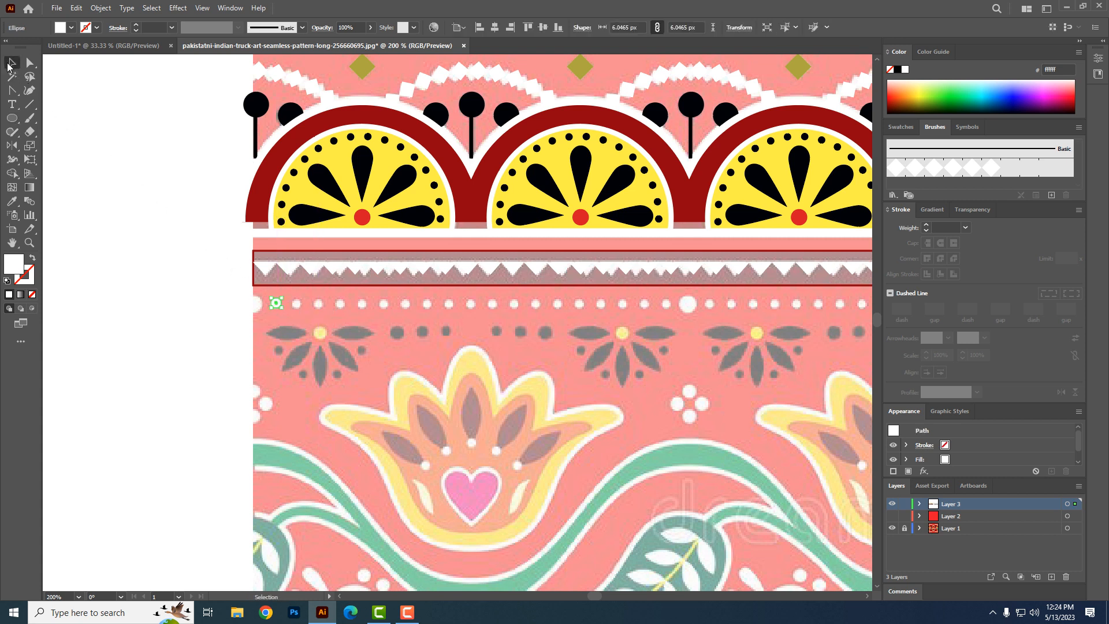
- Fine-tune the small white circle's position so it sits centred on the first small dot
key(Left)
key(Left)
key(Left)
key(Left)
key(Left)
key(Left)
key(Left)
key(Left)
key(Left)
key(Left)
key(Left)
key(Left)
key(Left)
key(Left)
key(Left)
key(Left)
key(Left)
key(Left)
drag(338, 339, 383, 331)
scroll(382, 331, up, 1)
scroll(319, 316, up, 1)
drag(238, 292, 324, 409)
scroll(556, 406, up, 2)
drag(353, 371, 432, 373)
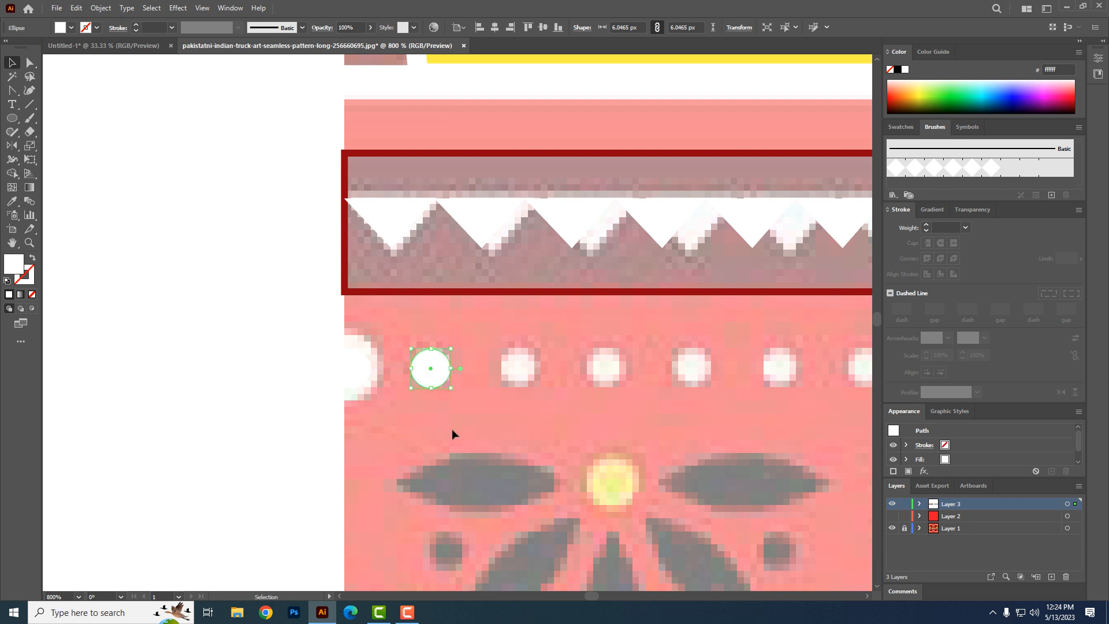
- Repeat the small white circle at even spacing along the dotted row up to the pattern's right edge
scroll(452, 428, down, 6)
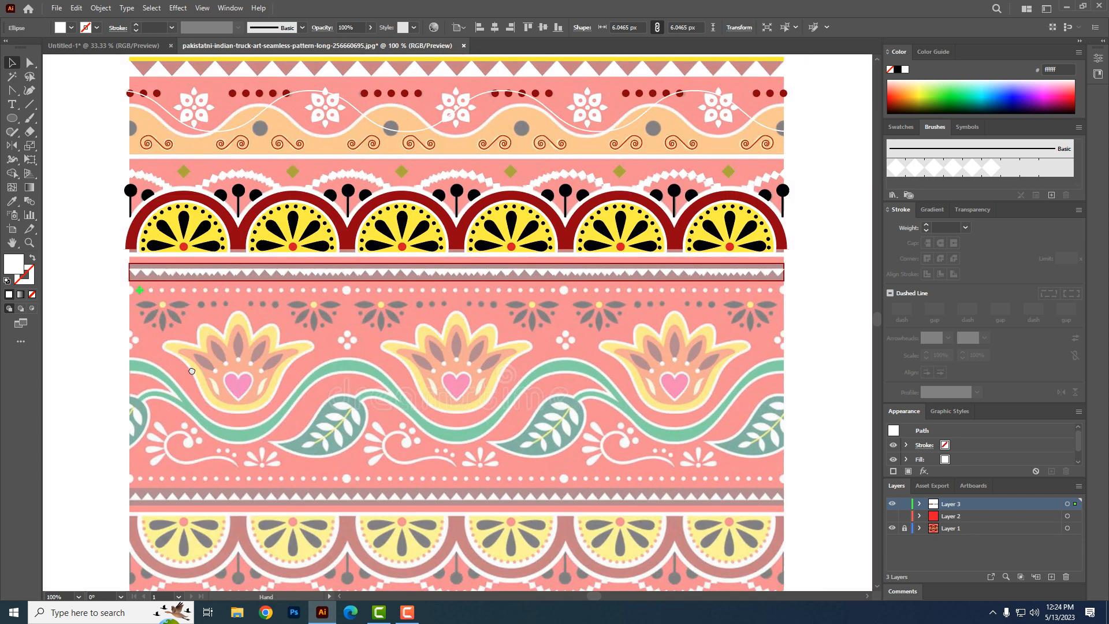
drag(192, 371, 106, 380)
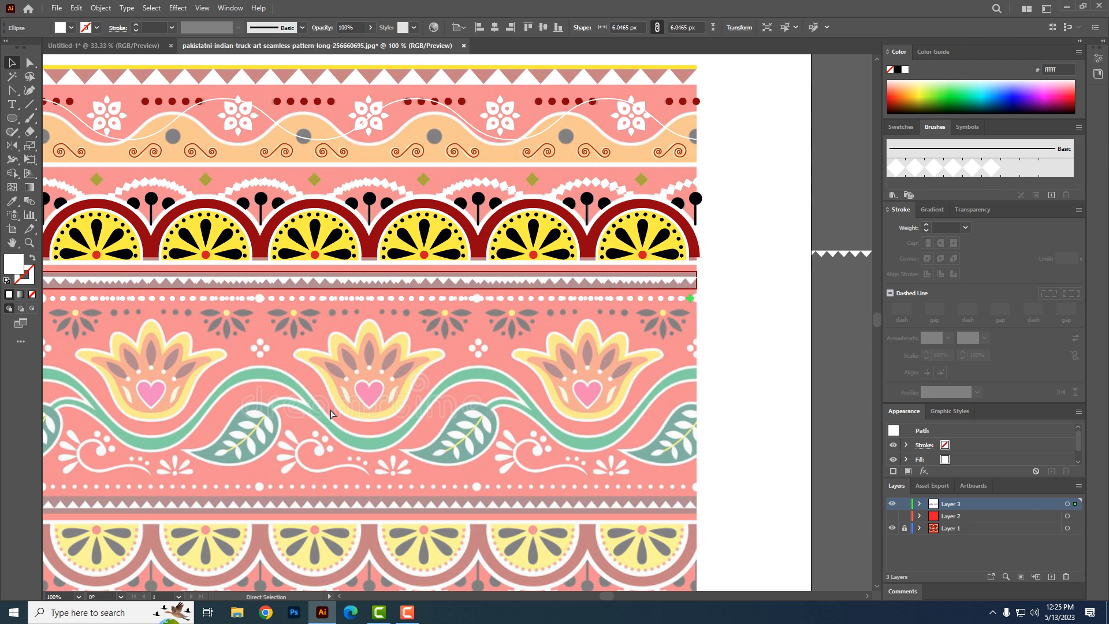
key(ctrl+space)
click(665, 316)
click(458, 290)
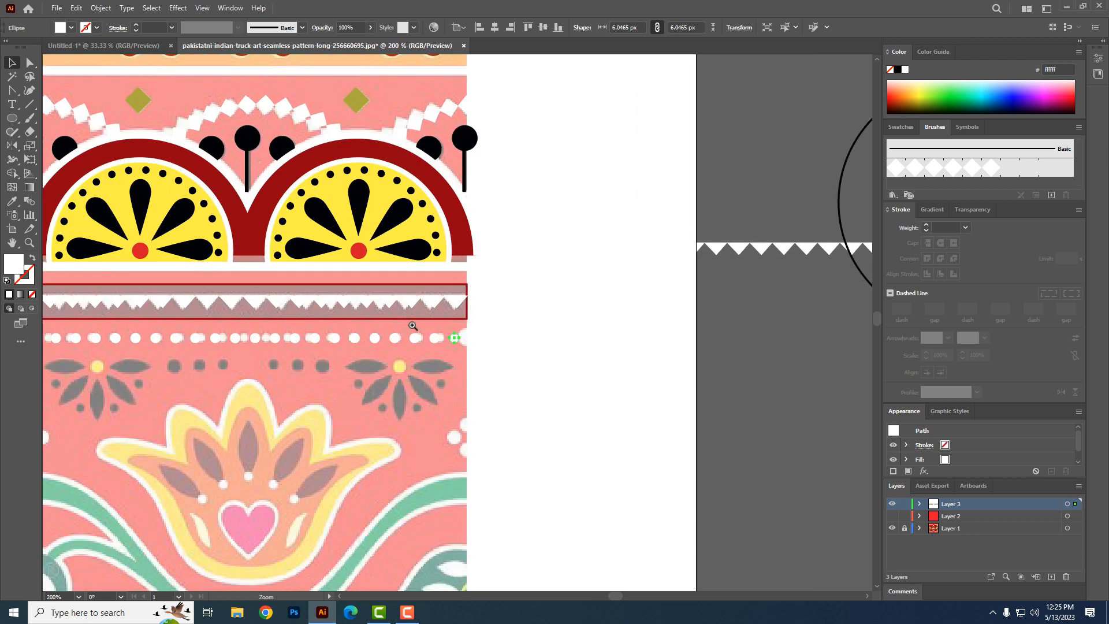
click(451, 341)
click(448, 344)
drag(593, 390, 526, 437)
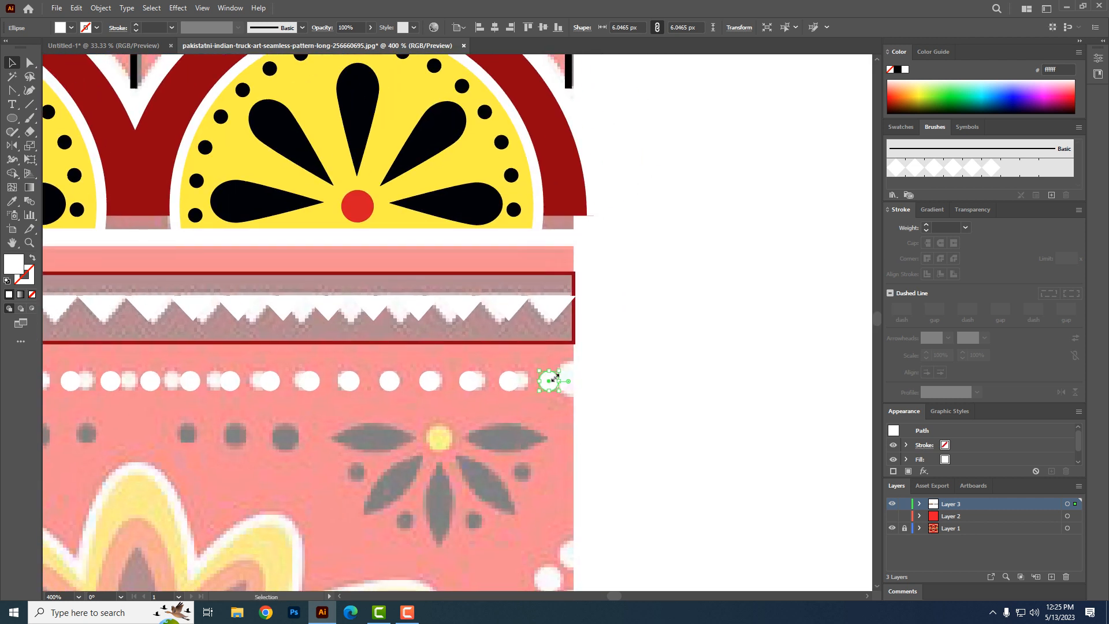
- Enlarge the circles over the two large dots inside the dotted row, to about 10.8 px and about 12.8 px
drag(555, 377, 438, 429)
drag(326, 403, 498, 376)
click(524, 393)
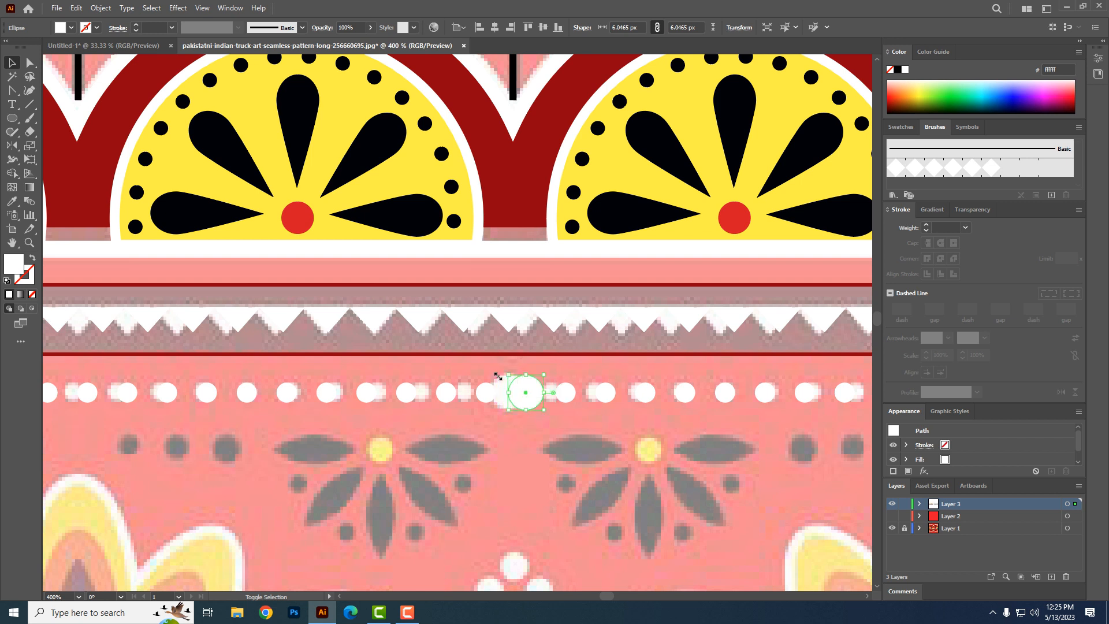
scroll(601, 421, up, 1)
scroll(649, 436, left, 4)
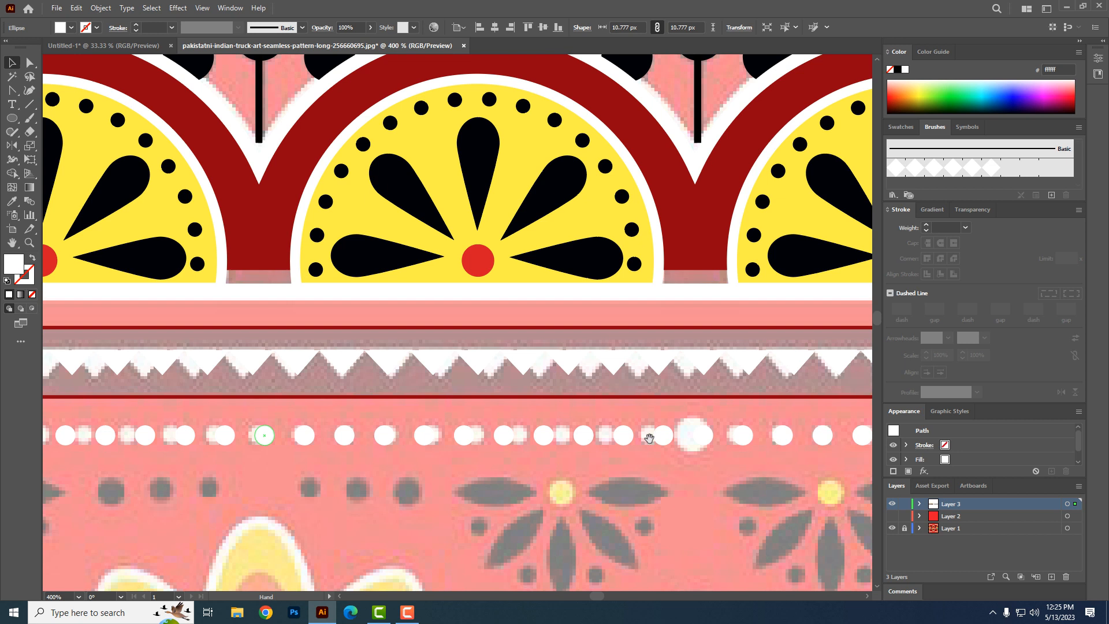
click(695, 434)
drag(692, 423, 682, 421)
- Cover the large dot at the pattern's left edge with a white circle about 11.8 px in diameter
scroll(431, 452, left, 10)
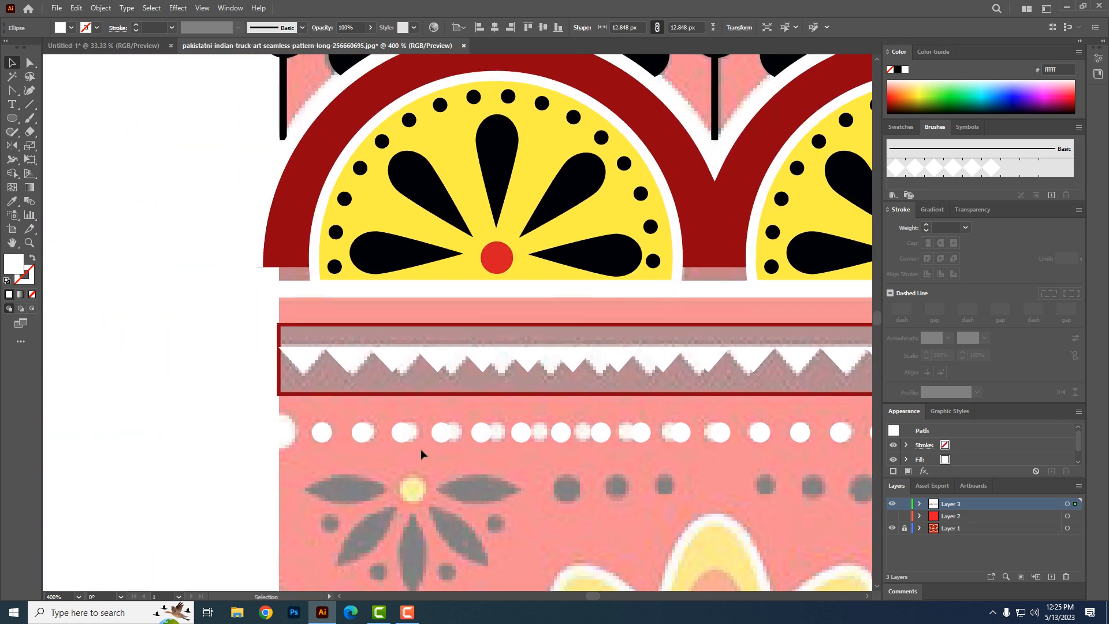
click(281, 431)
alt+scroll(409, 457, down, 1)
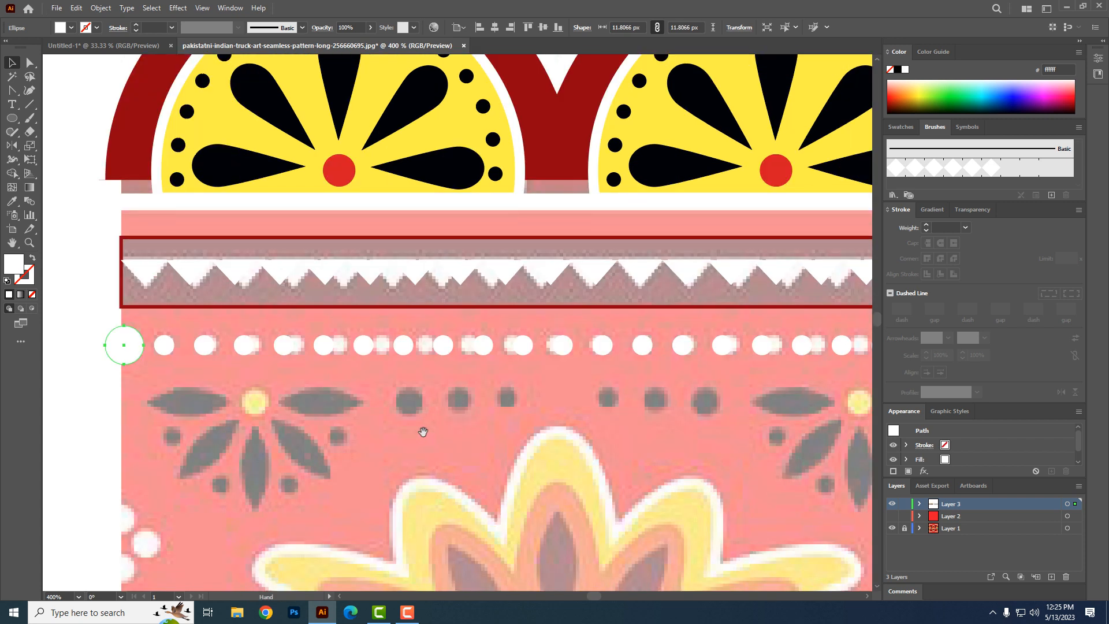
scroll(421, 428, down, 3)
scroll(349, 396, right, 1)
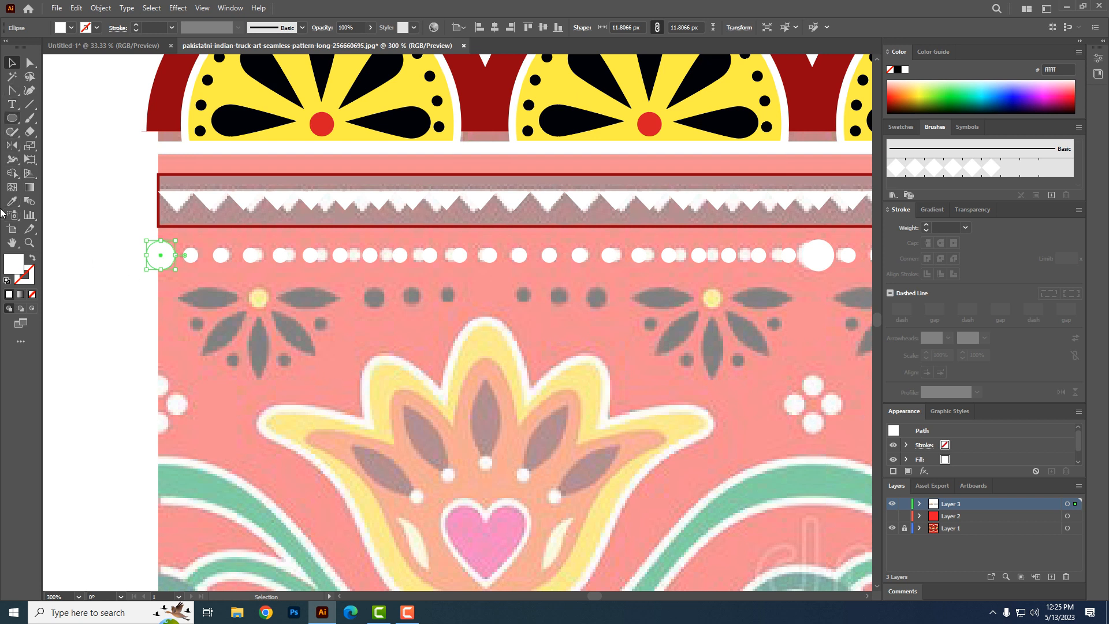
- Draw a white circle about 25.7 px in diameter over the lower petals of the first small grey flower
click(10, 124)
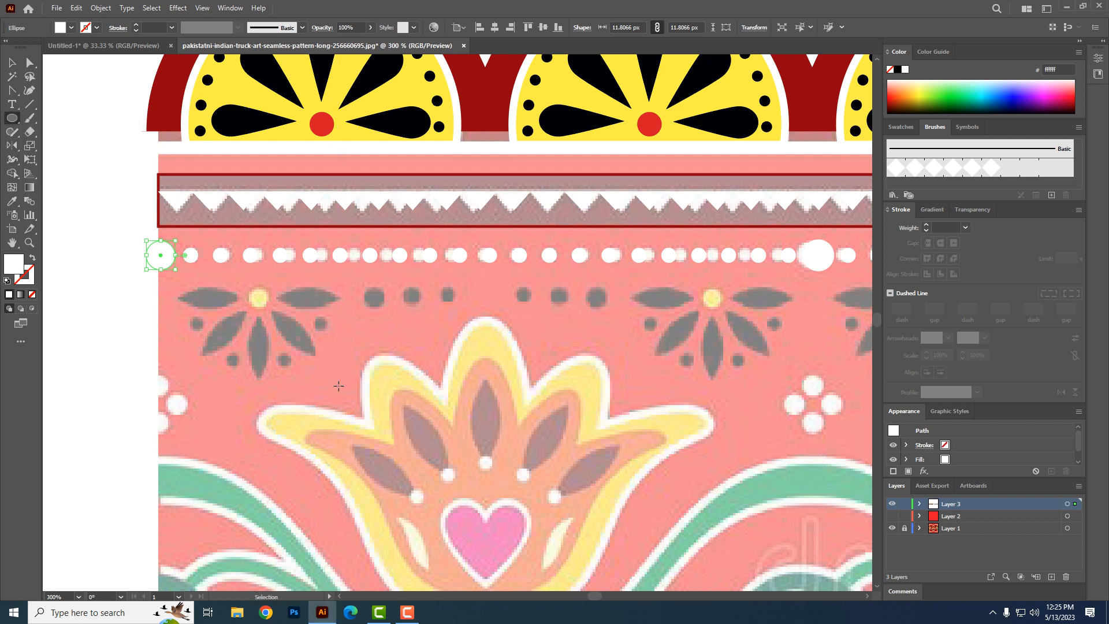
key(ctrl+minus)
key(ctrl+minus)
drag(705, 577, 351, 343)
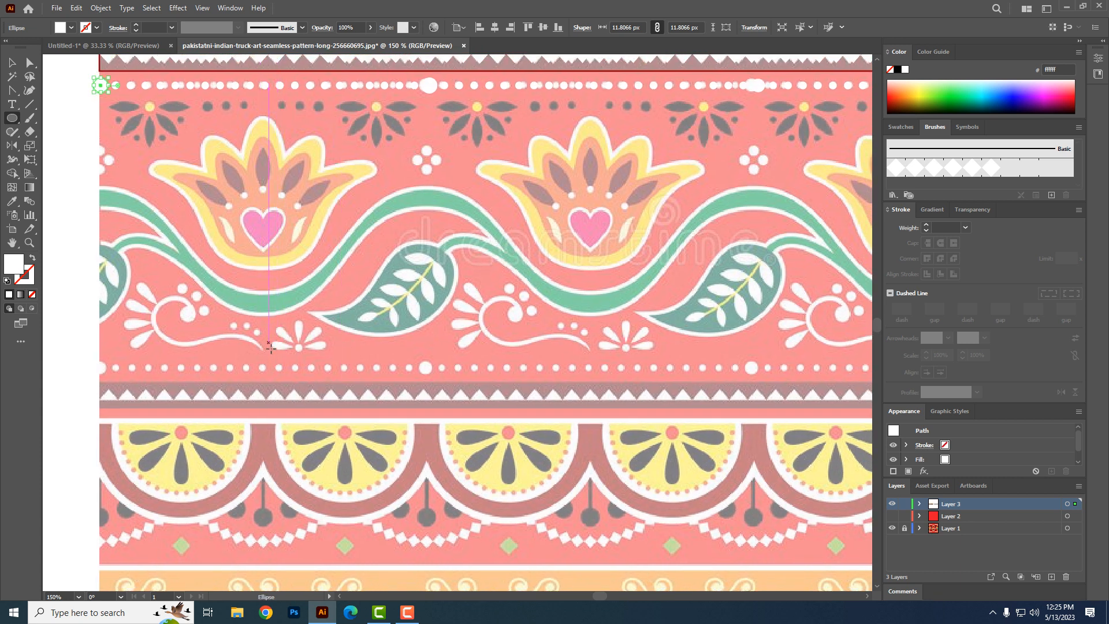
key(space)
drag(254, 203, 288, 387)
ctrl+click(245, 321)
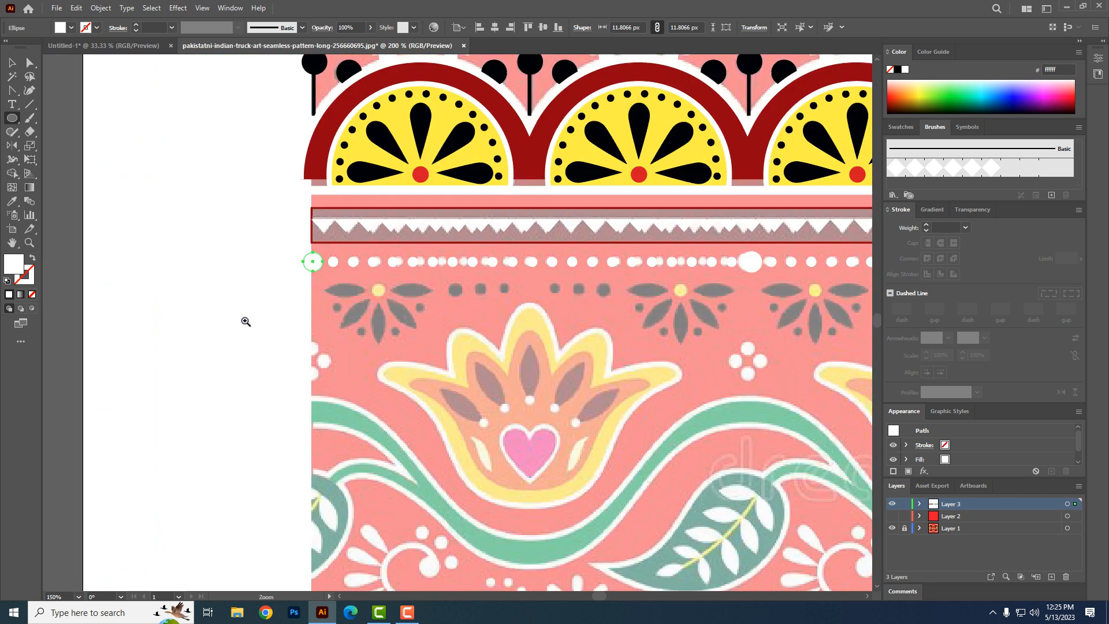
ctrl+click(403, 345)
drag(376, 364, 309, 385)
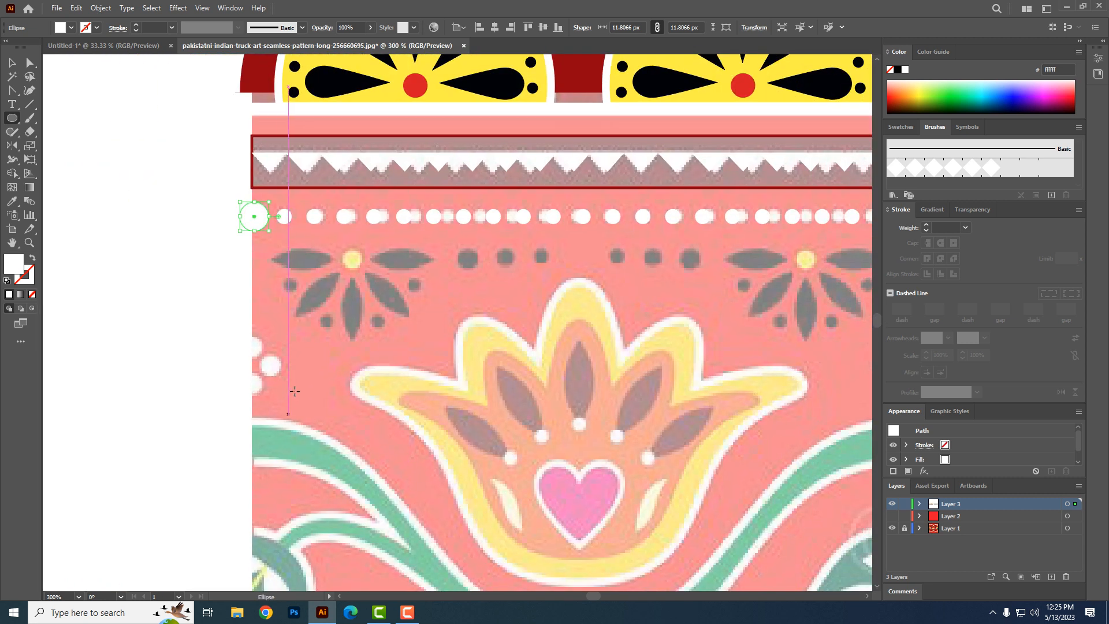
drag(310, 280, 376, 335)
click(21, 68)
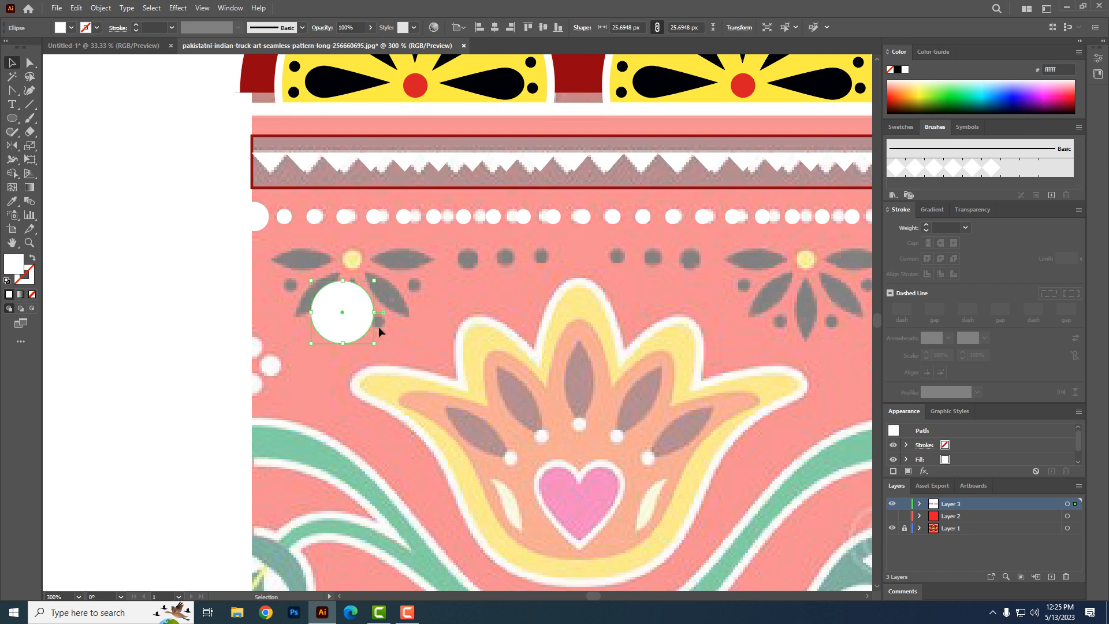
- Duplicate the circle sideways so both overlap around the flower's central petal, and turn them into 1 pt white outlines without fill
drag(358, 316, 403, 316)
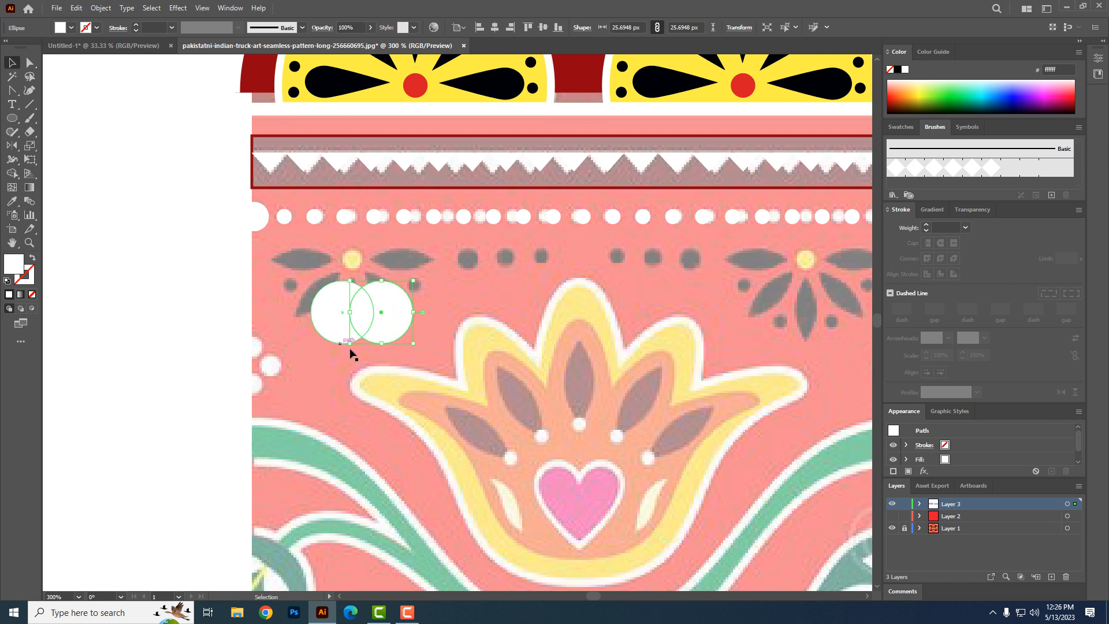
drag(300, 305, 420, 351)
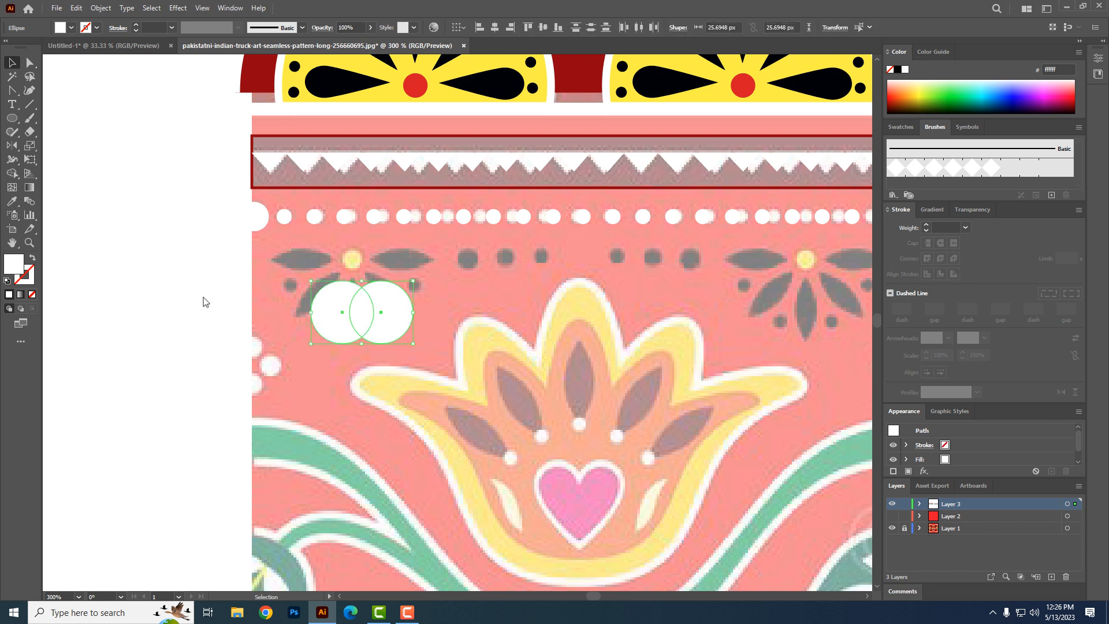
key(shift+x)
ctrl+click(387, 347)
ctrl+click(378, 321)
drag(495, 321, 411, 408)
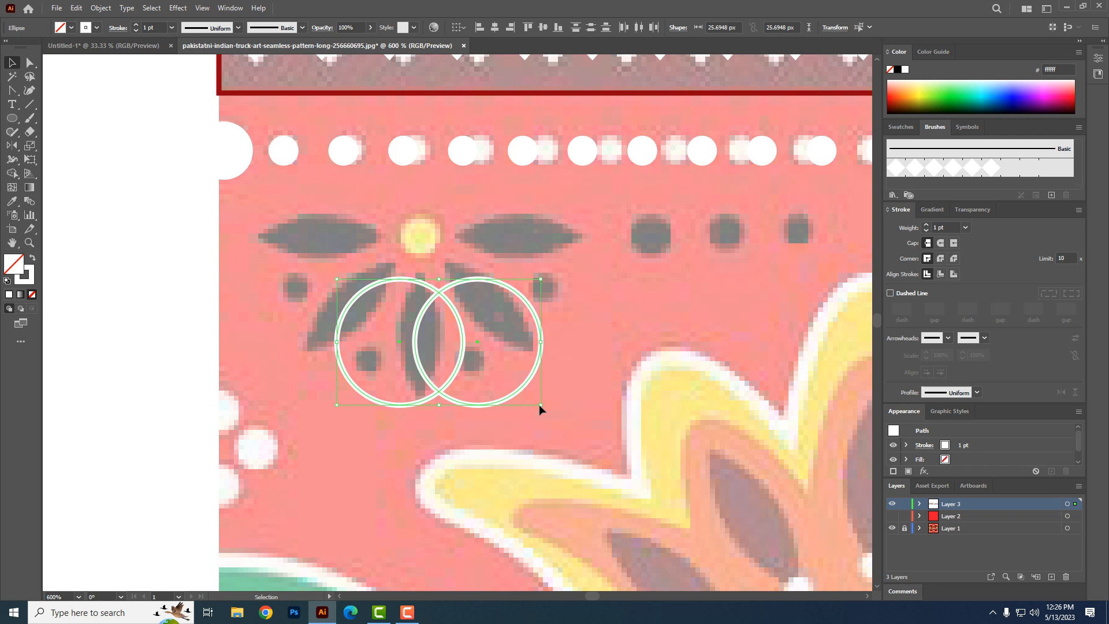
- Resize both overlapping circles to about 33 px in diameter and position their overlap over the first grey flower's central petal
drag(540, 404, 622, 457)
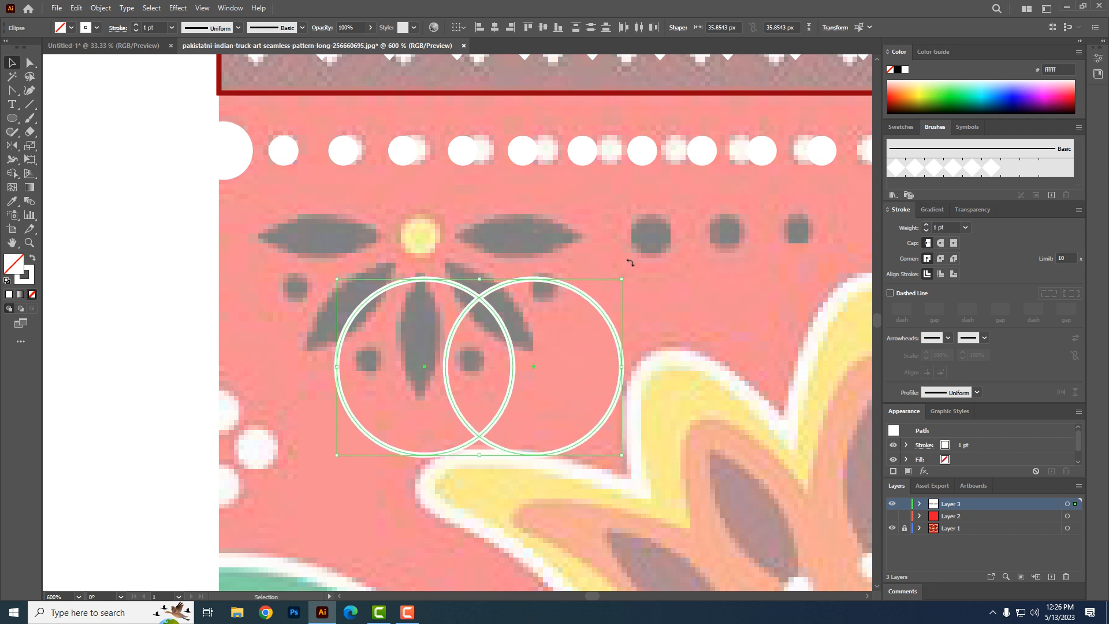
drag(505, 336, 449, 317)
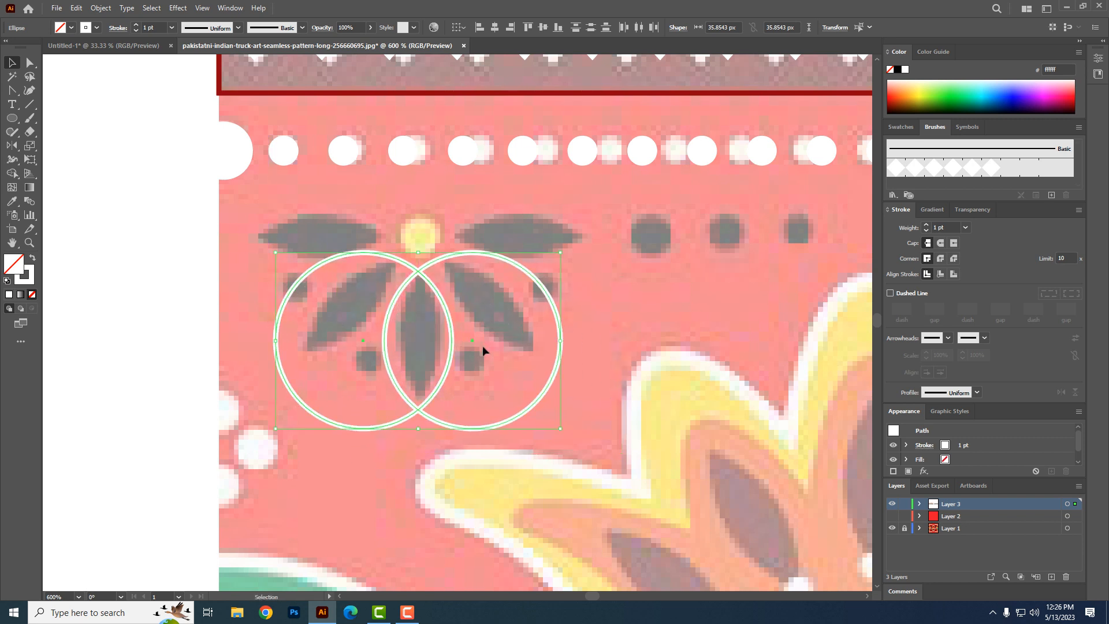
drag(561, 429, 555, 422)
- Nudge the two circles apart horizontally so their overlap narrows evenly around the central petal
click(606, 391)
click(547, 361)
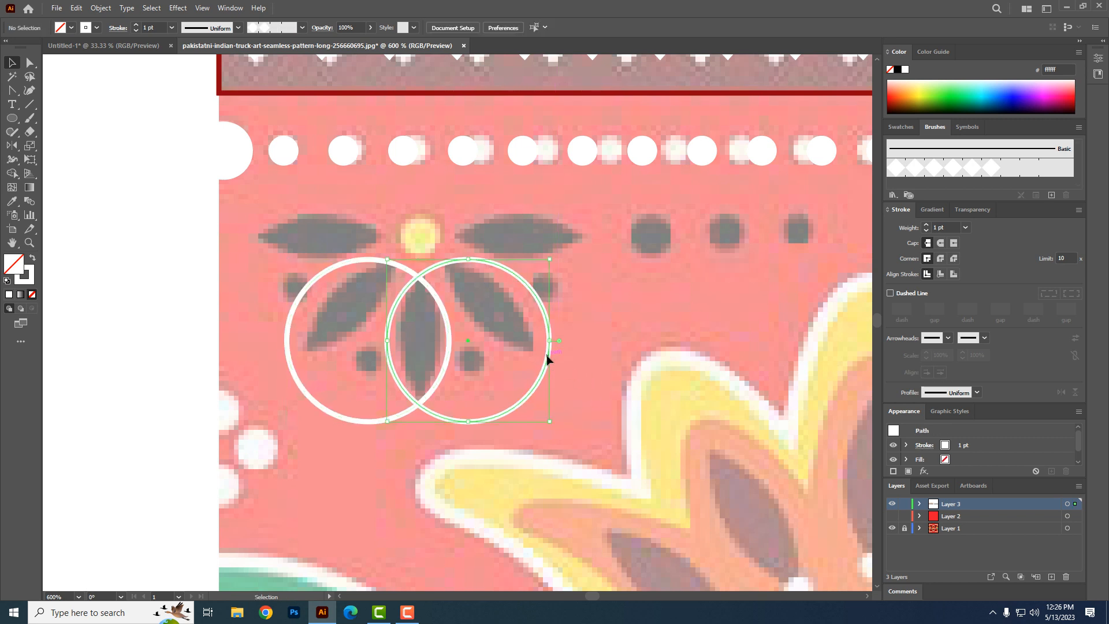
key(Right)
key(Right)
key(Right)
click(446, 360)
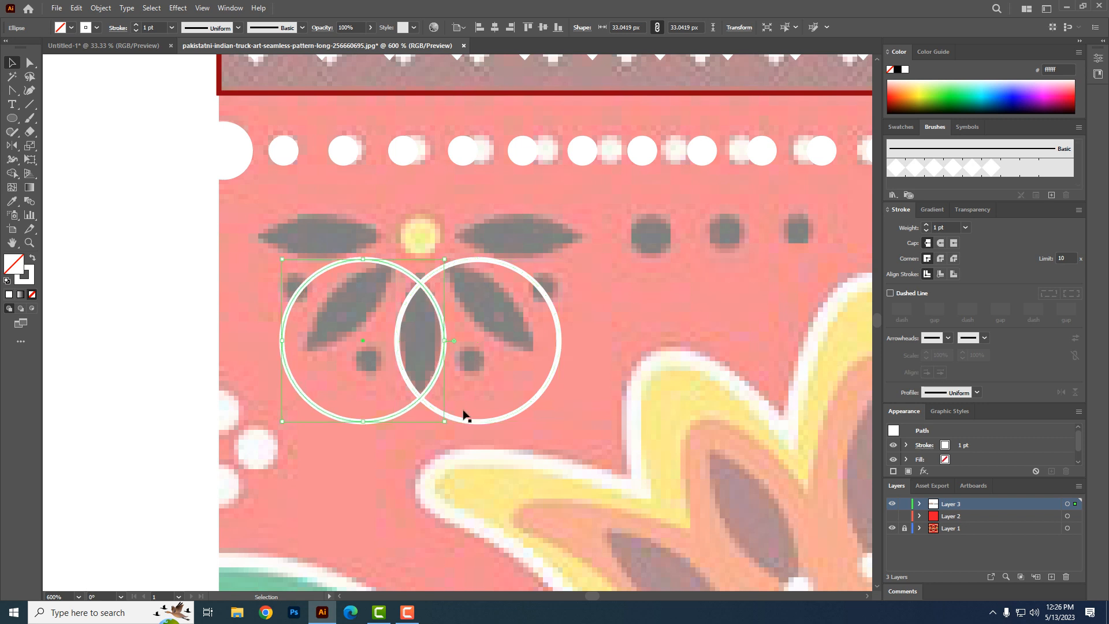
key(Left)
key(Right)
click(557, 330)
key(Left)
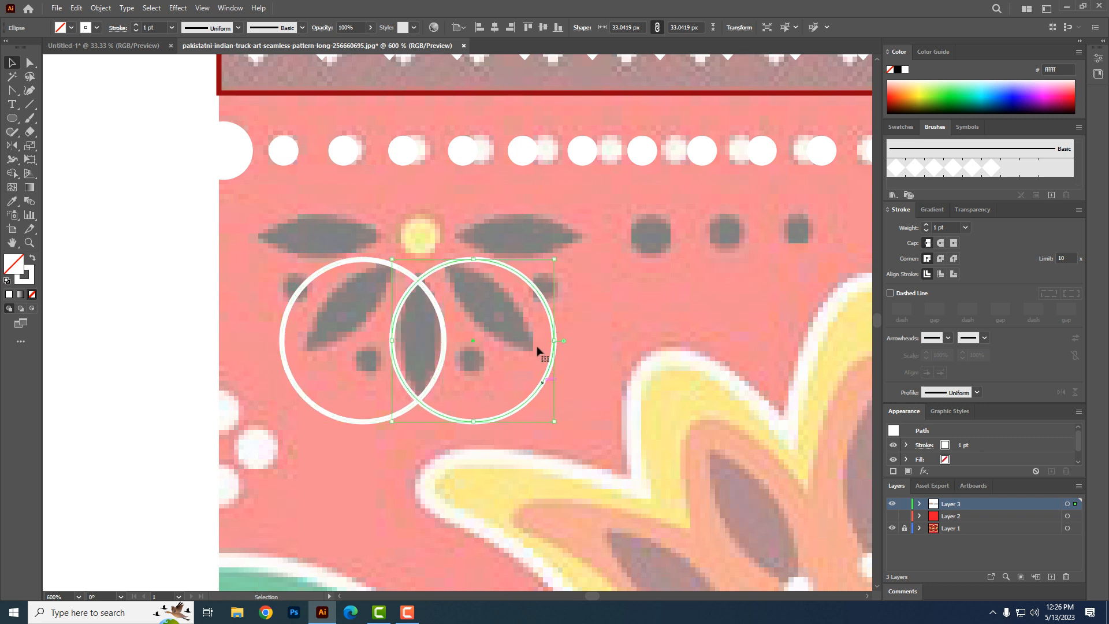
- Enlarge both circles together to about 34.6 px in diameter and nudge them up to fit the central petal's height
key(ctrl+a)
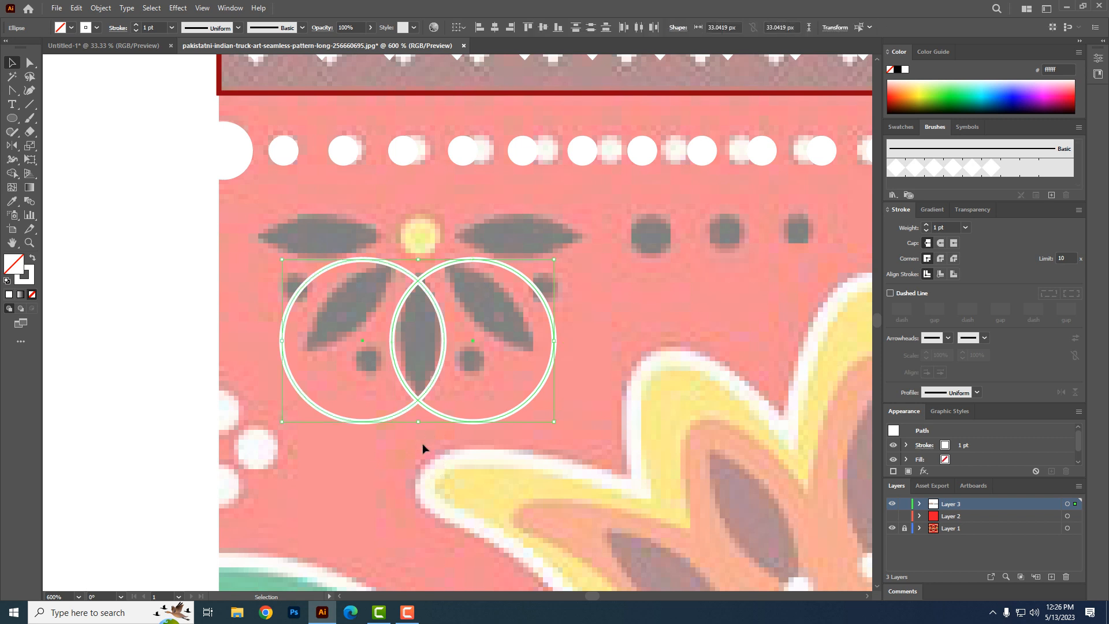
drag(419, 423, 421, 430)
key(Up)
key(Up)
key(Up)
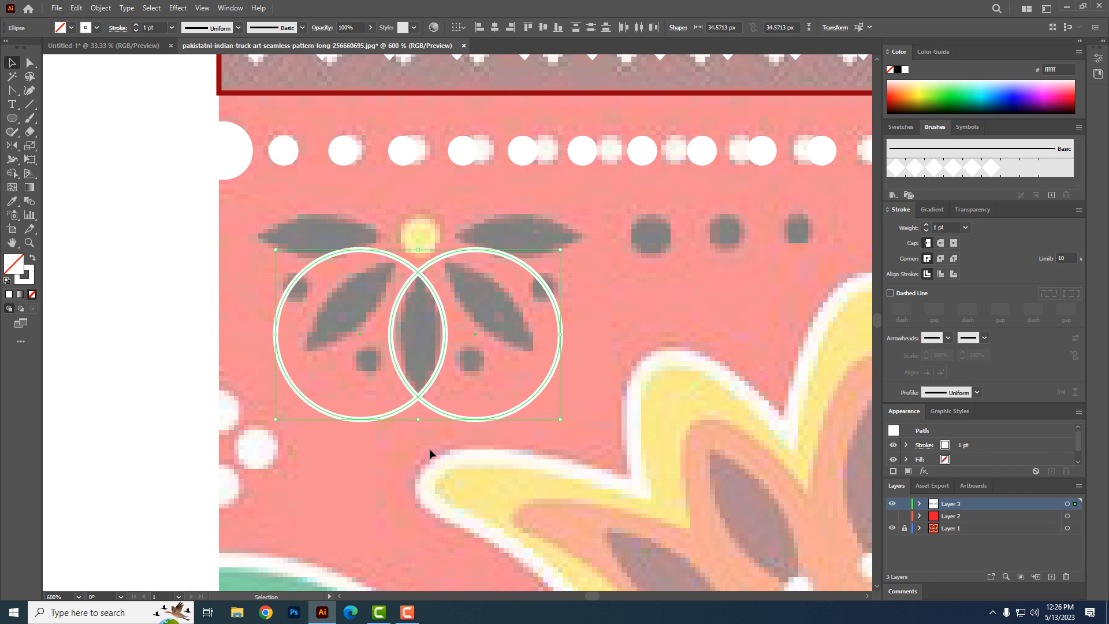
- Shift each circle slightly outward so their overlap matches the central petal's width
click(608, 434)
click(556, 365)
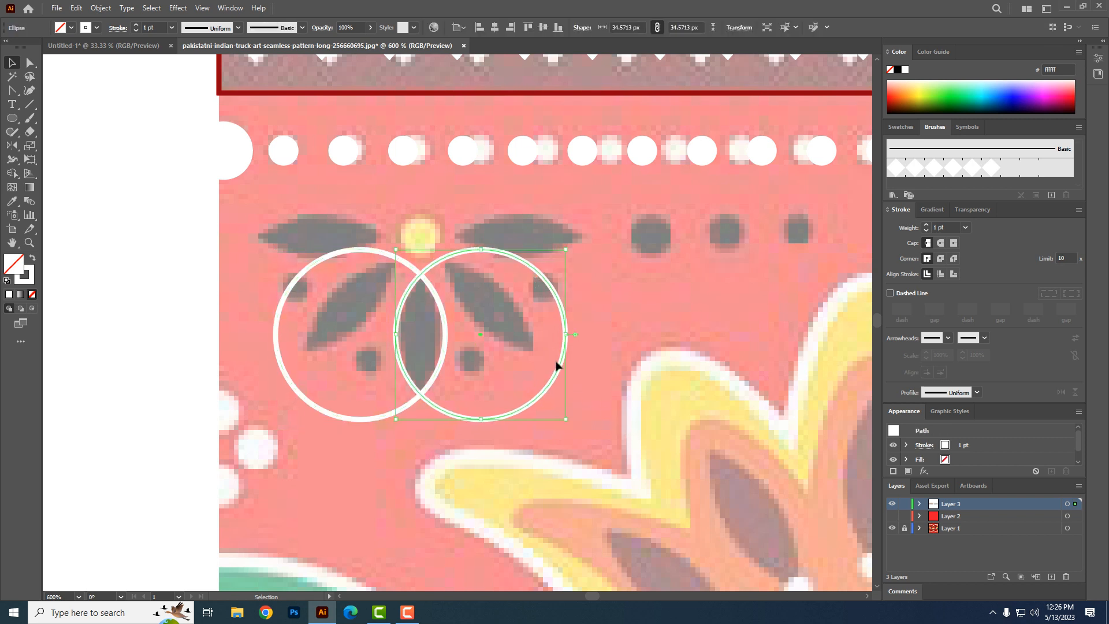
click(445, 344)
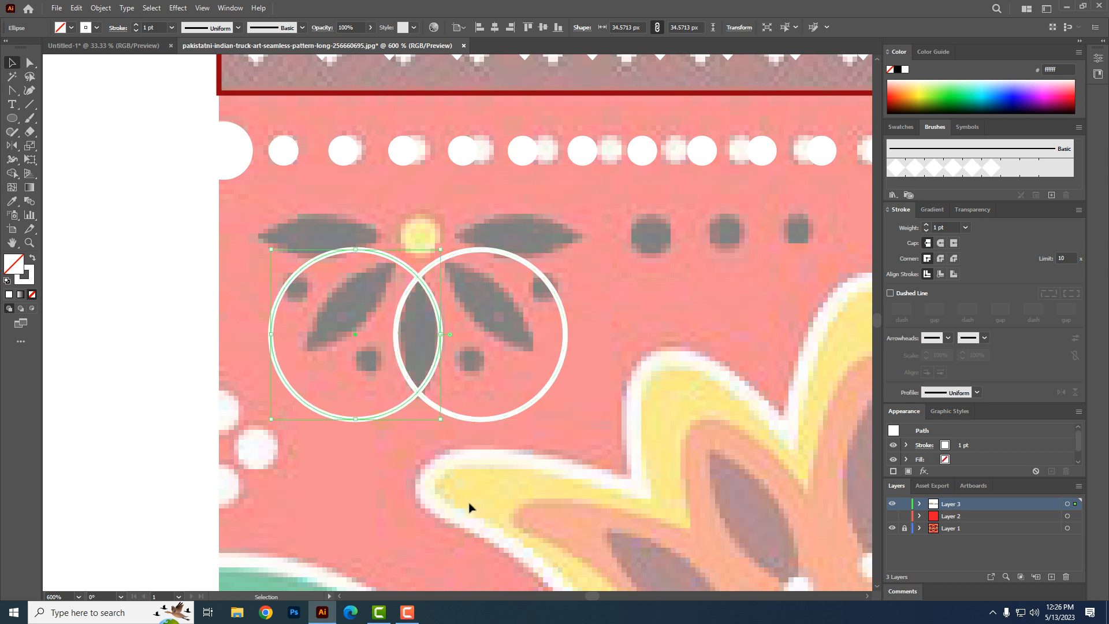
- Remove the outer parts of both circles with Shape Builder, keeping only the overlapping petal shape
drag(478, 568, 305, 396)
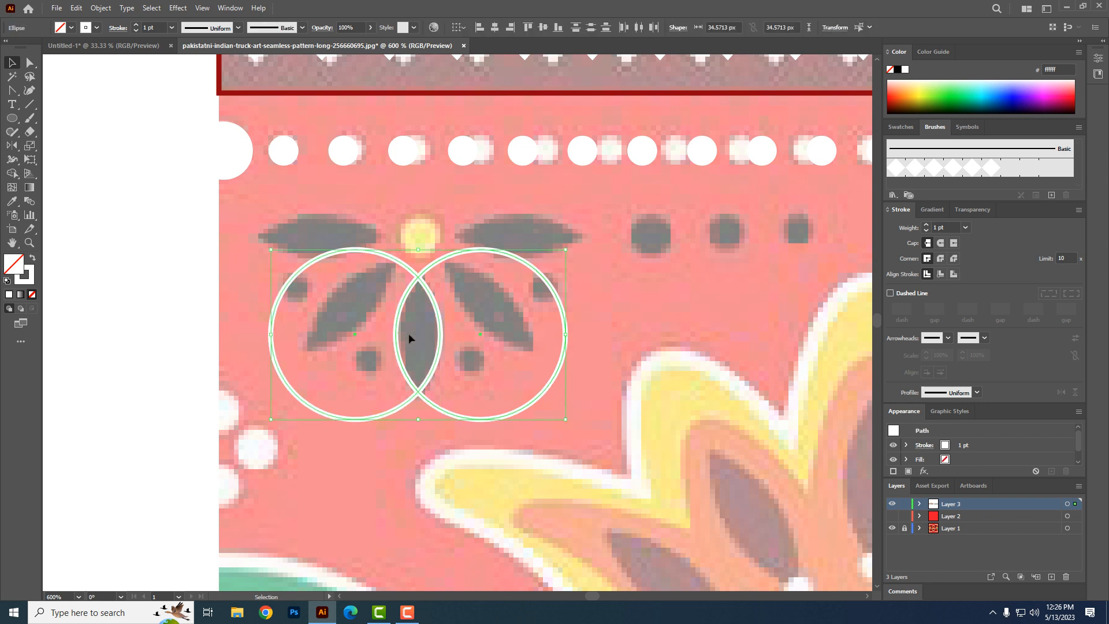
click(12, 174)
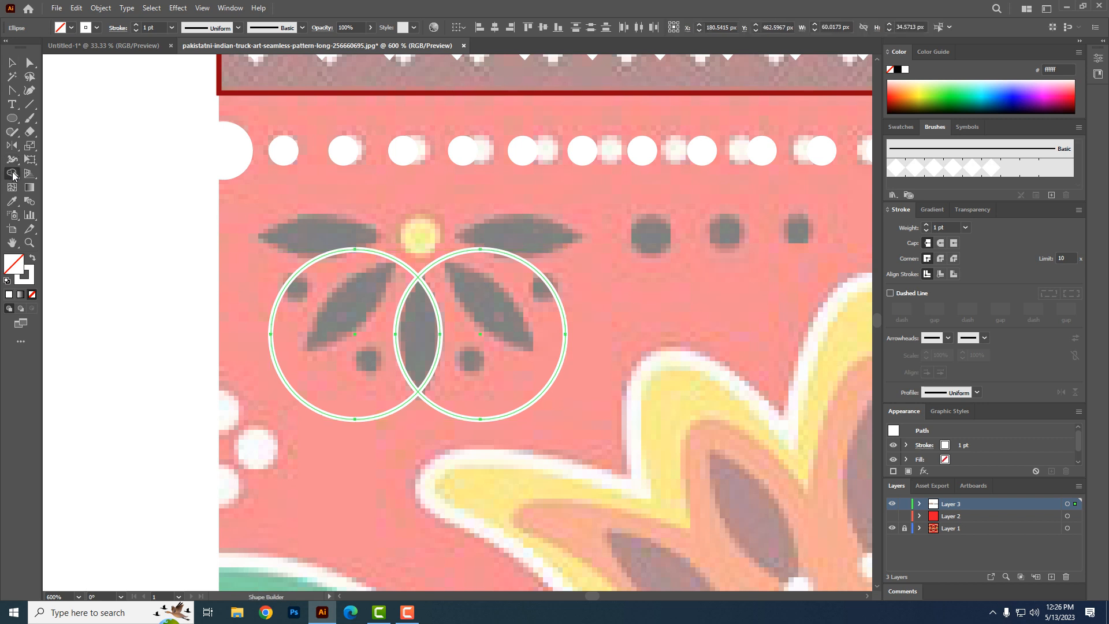
drag(516, 307, 655, 357)
drag(286, 358, 244, 385)
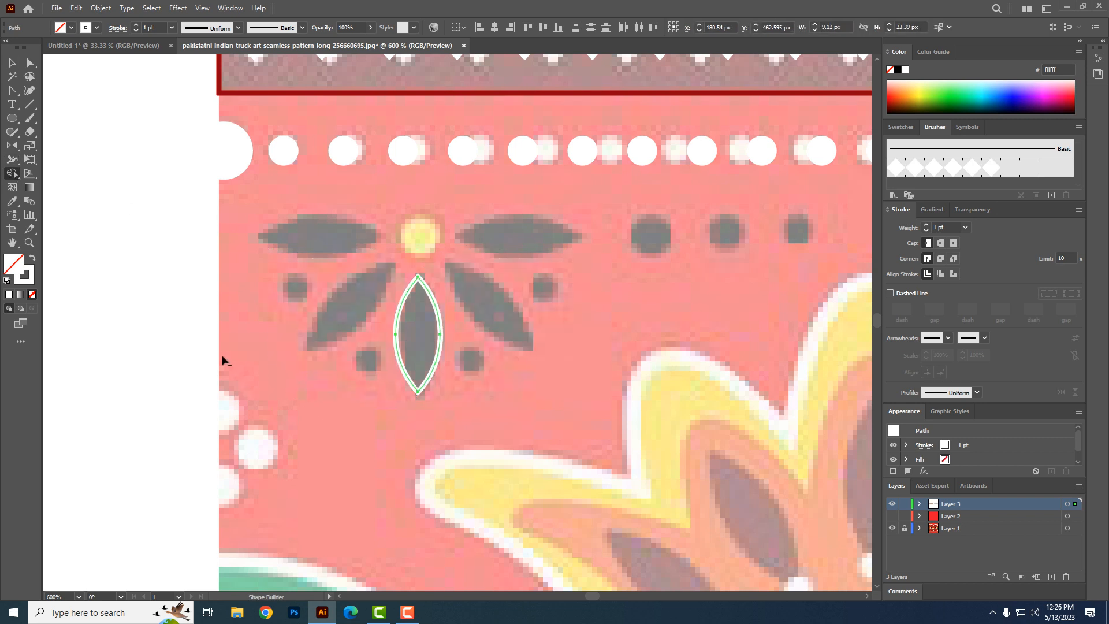
key(v)
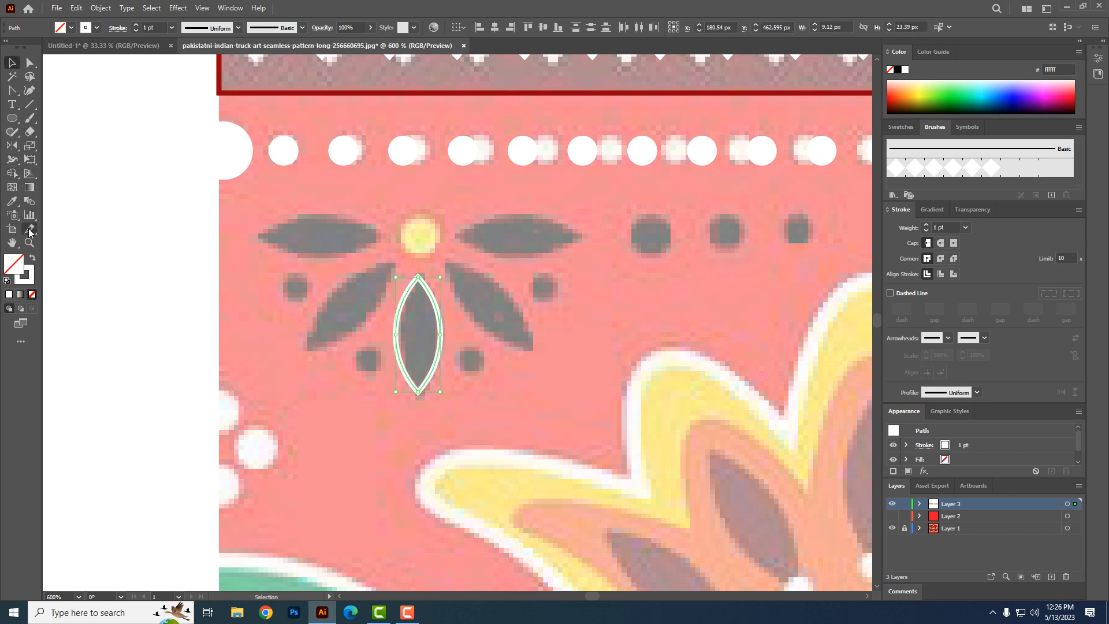
- Give the petal outline the grey petal's near-black fill (#030207) and no stroke by sampling the reference image with the Eyedropper
click(12, 201)
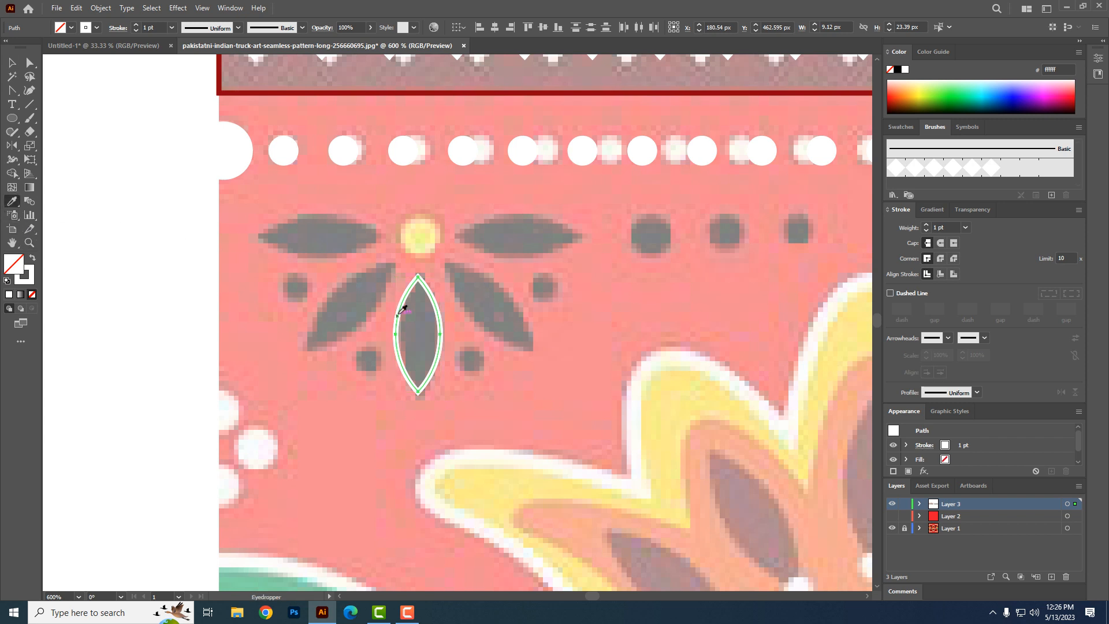
click(421, 314)
key(v)
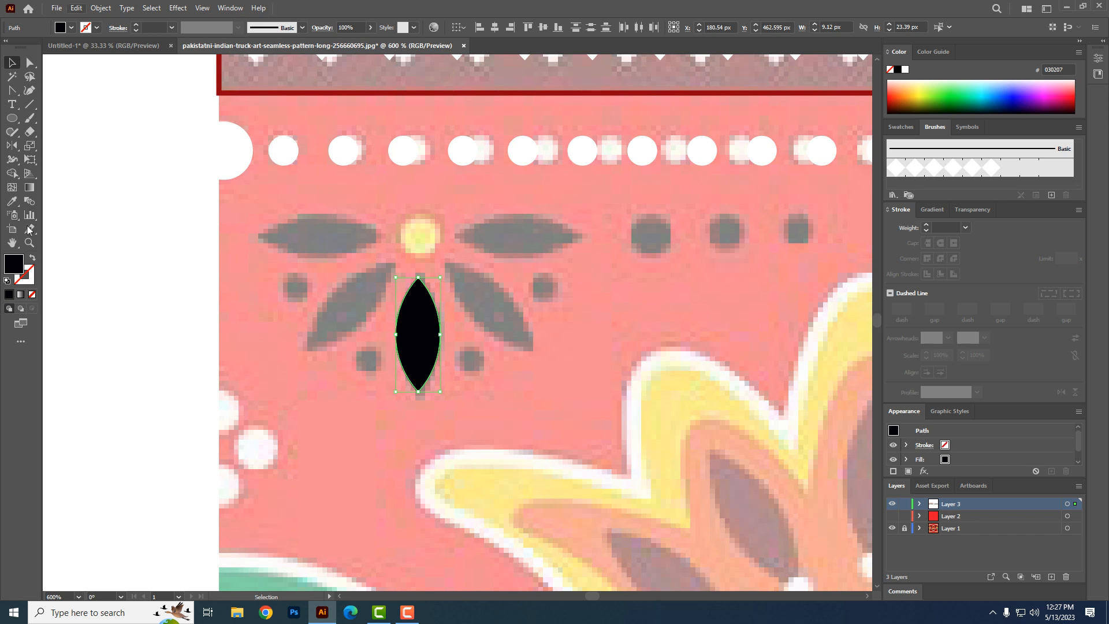
- Create a radial repeat of eight petals from the black petal and move it up over the reference flower
click(100, 8)
mouse_move(168, 319)
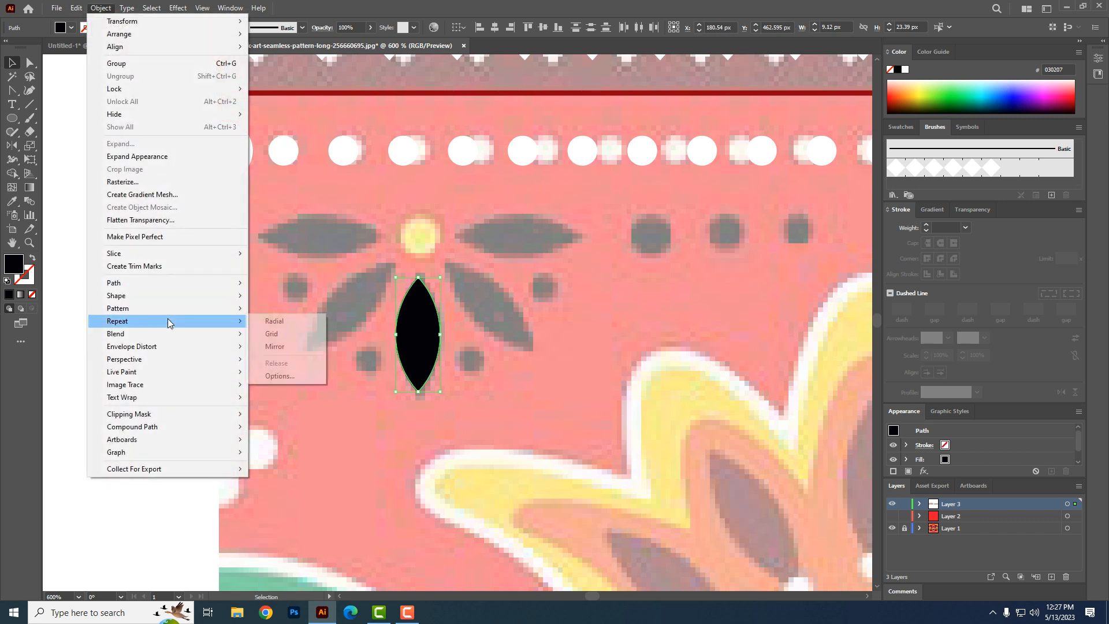
click(272, 322)
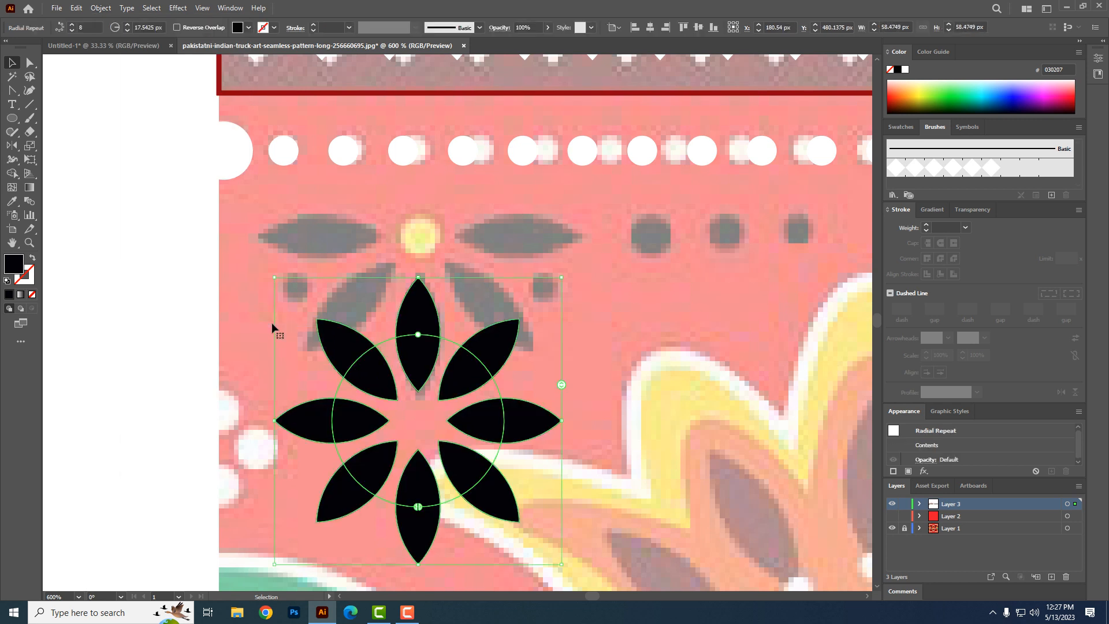
drag(420, 385, 420, 208)
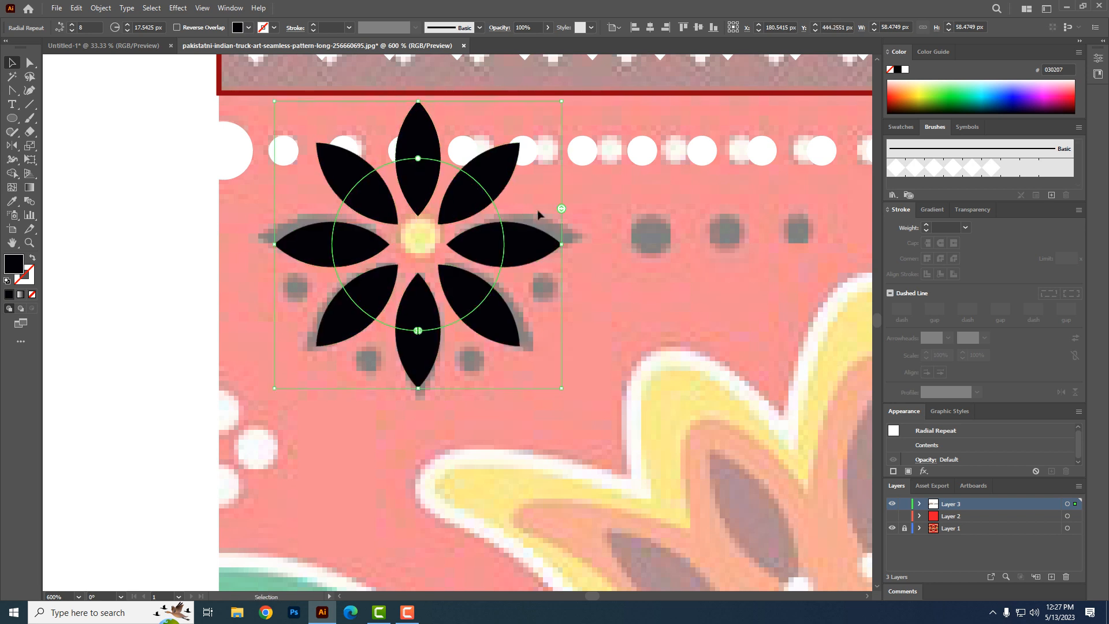
- Widen the radial repeat's radius to about 20.4 px and nudge it up to match the reference petals
drag(418, 158, 416, 144)
key(Up)
key(Up)
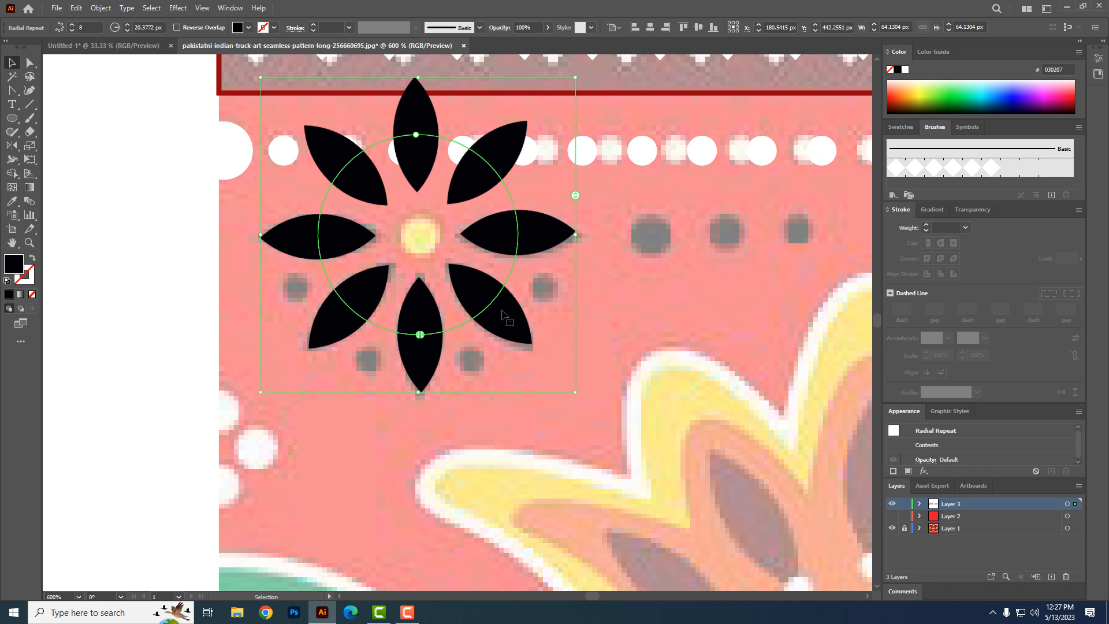
- Expand the radial repeat with Object and Fill enabled and ungroup the resulting petals
click(101, 8)
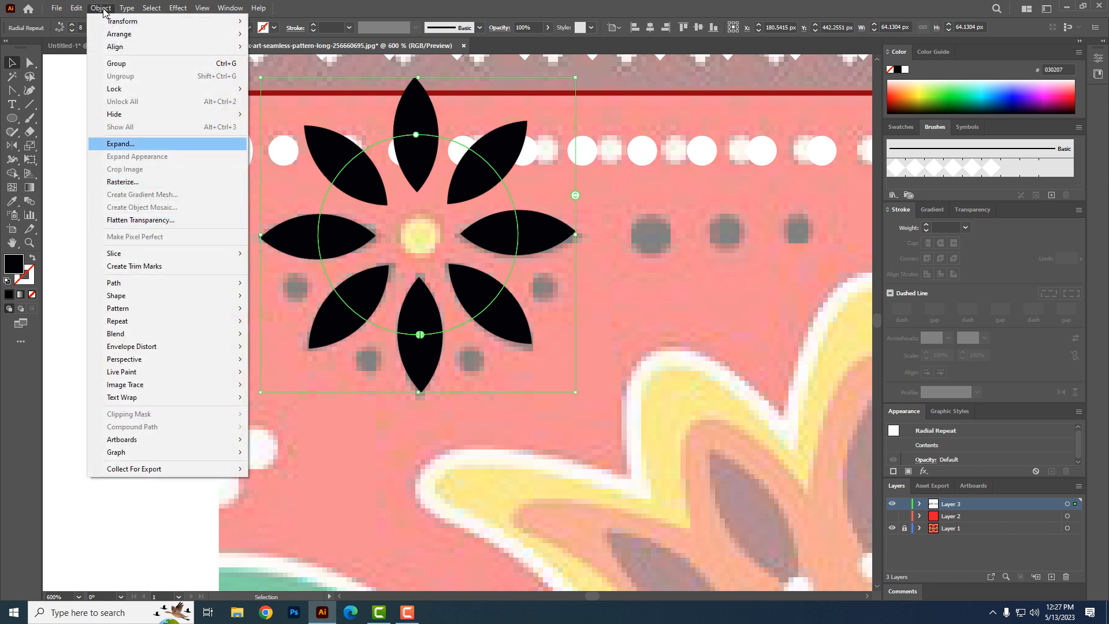
click(122, 148)
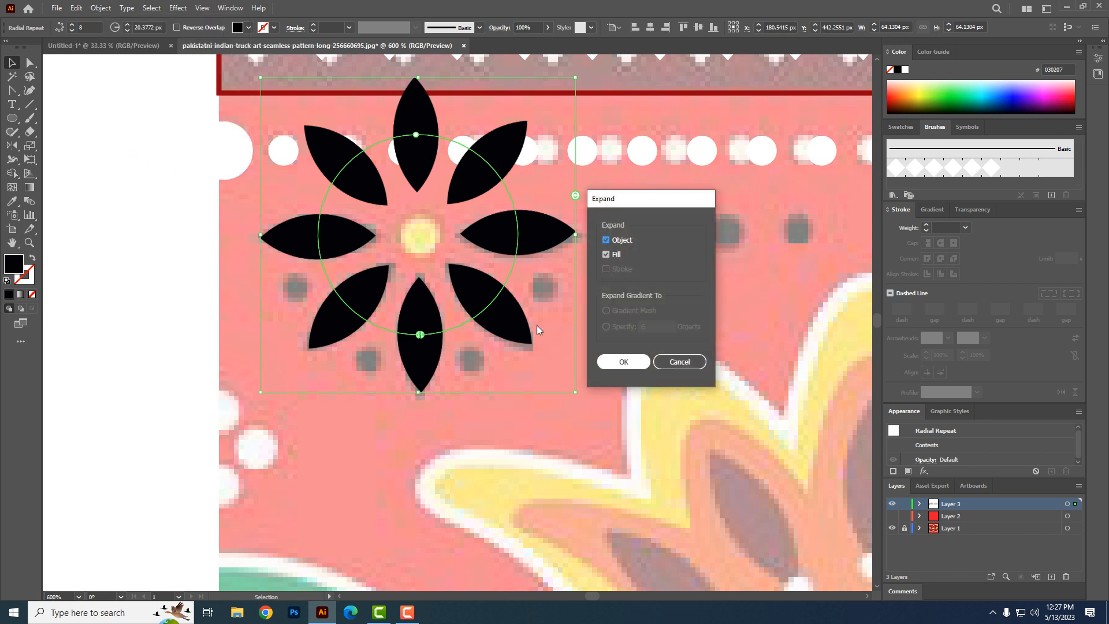
click(628, 365)
right_click(419, 166)
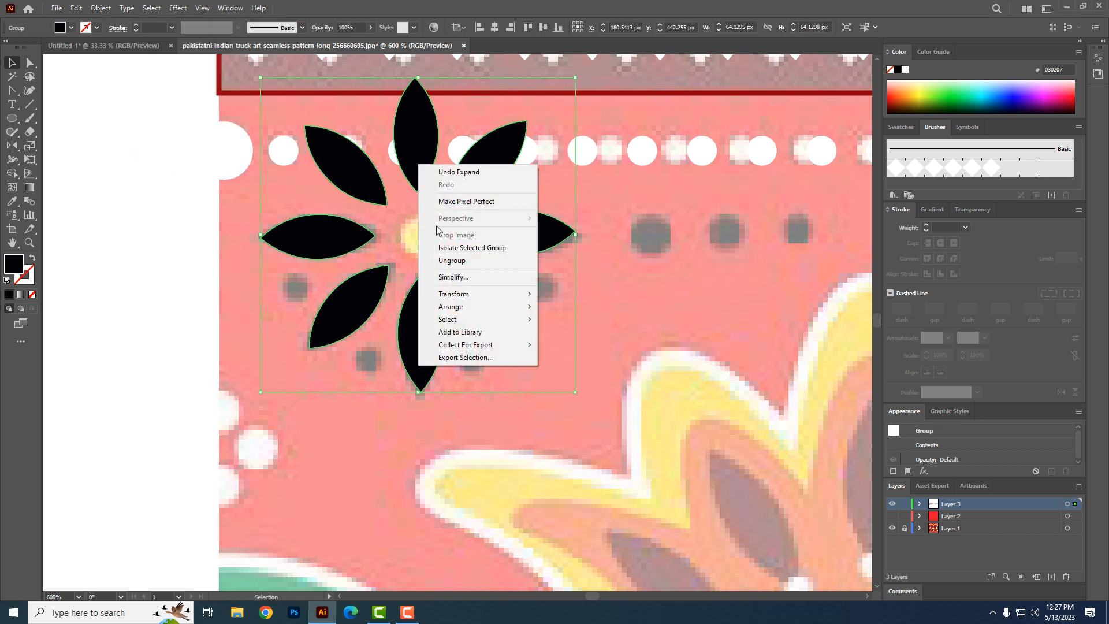
click(452, 260)
- Delete the three upper petals that have no counterpart in the reference flower, keeping the five others in place
click(649, 384)
click(418, 185)
click(476, 187)
key(Delete)
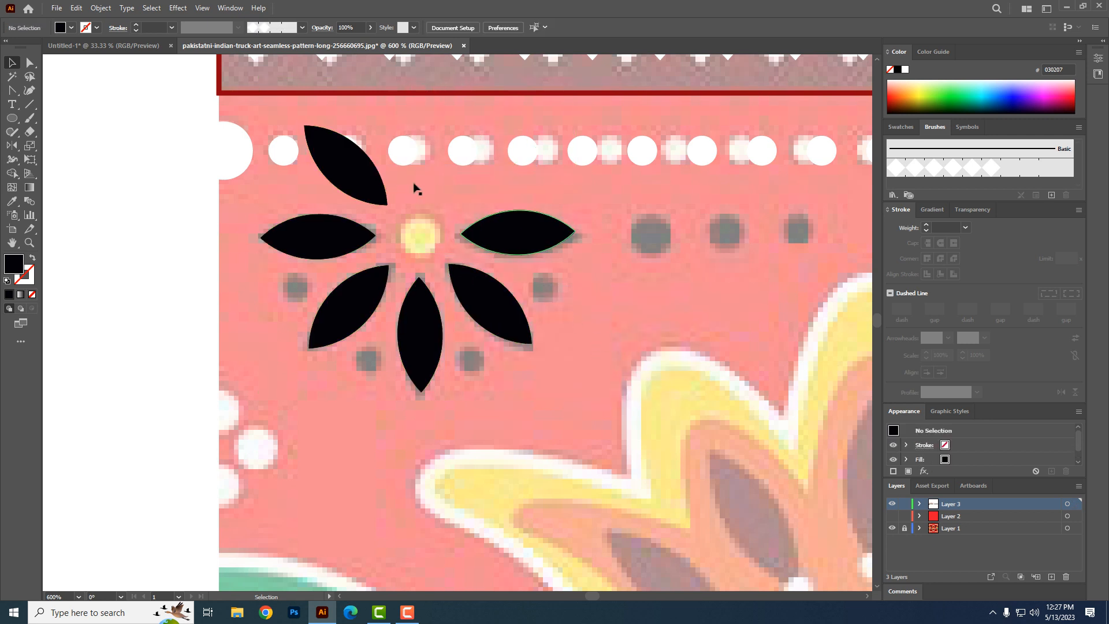
click(339, 181)
key(Delete)
drag(512, 247, 655, 269)
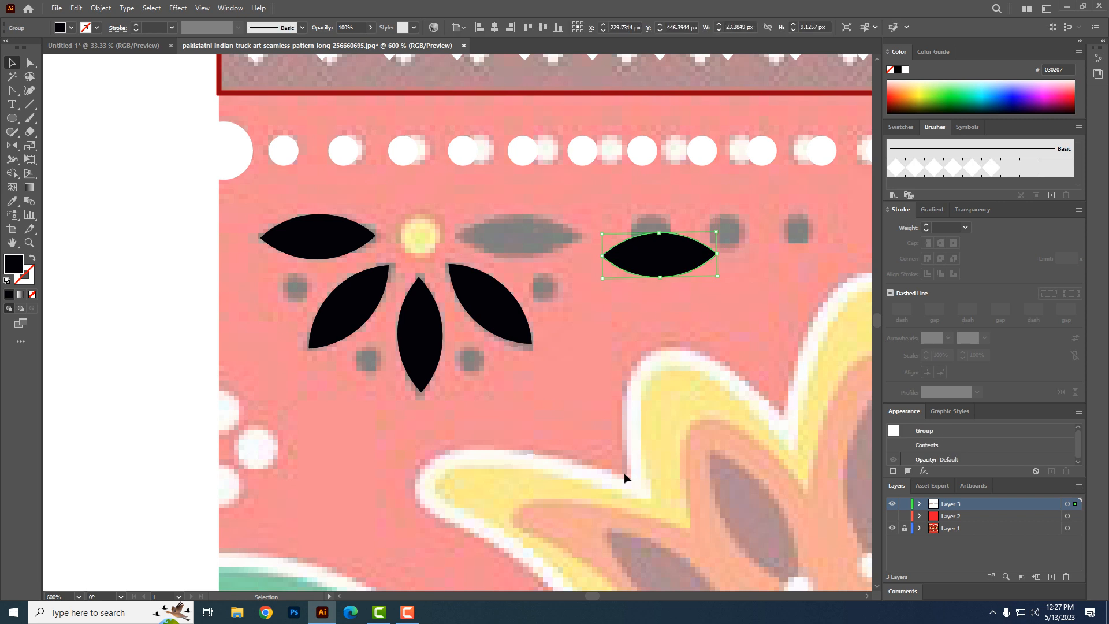
key(ctrl+z)
- Draw a circle about 8.1 px in diameter over the flower's centre and fill it with the yellow sampled from the large flower
click(14, 122)
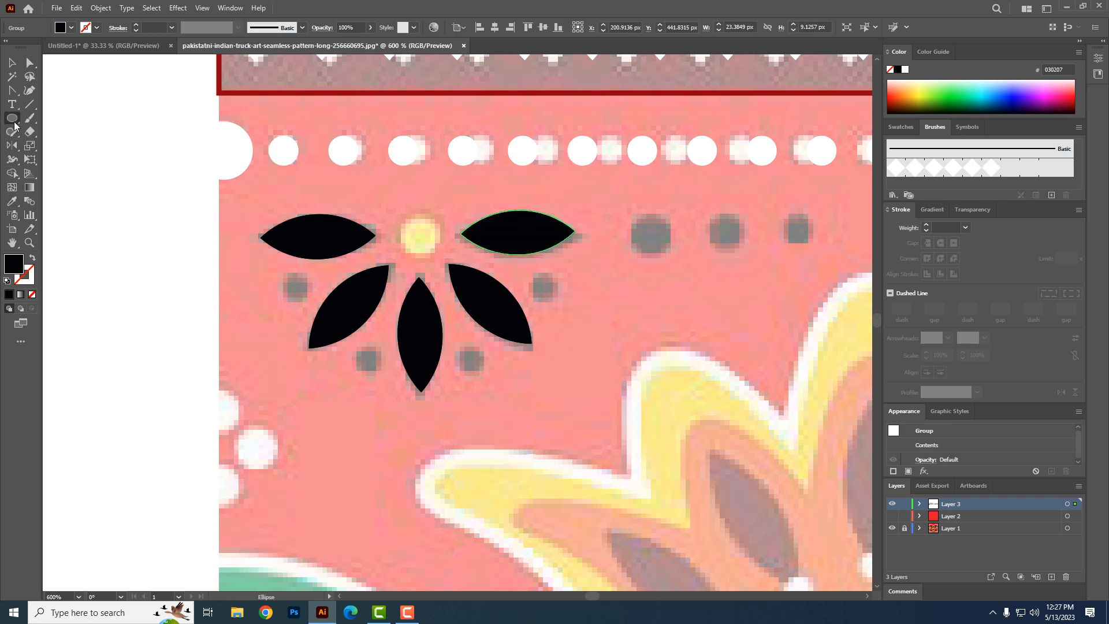
mouse_move(403, 215)
mouse_down()
mouse_move(438, 250)
mouse_move(420, 264)
mouse_up()
drag(406, 378, 237, 375)
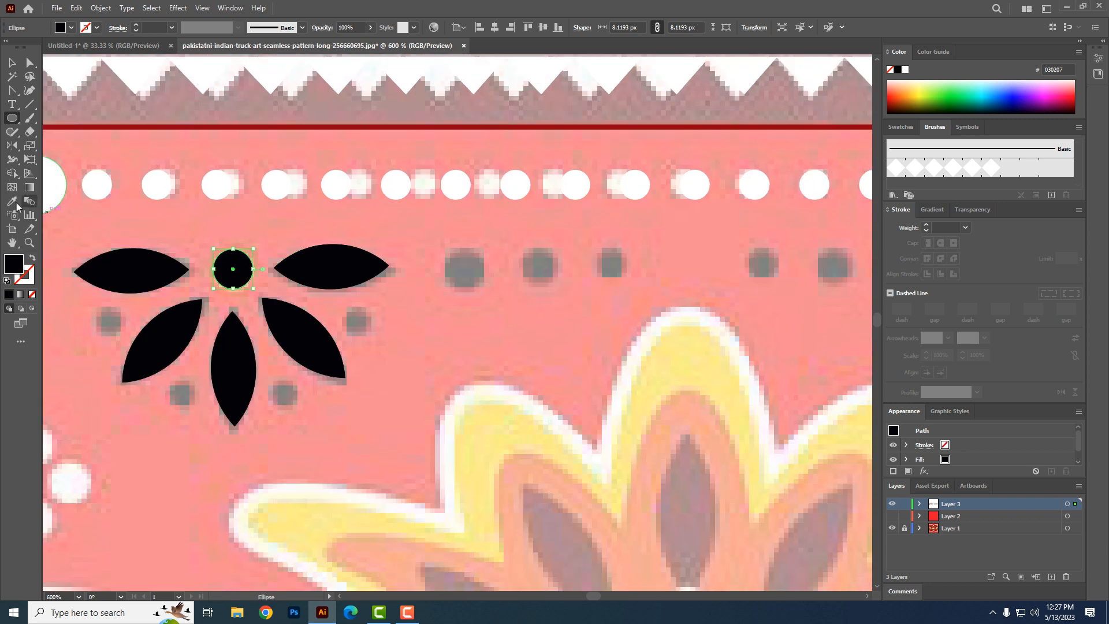
click(12, 201)
click(504, 426)
click(11, 63)
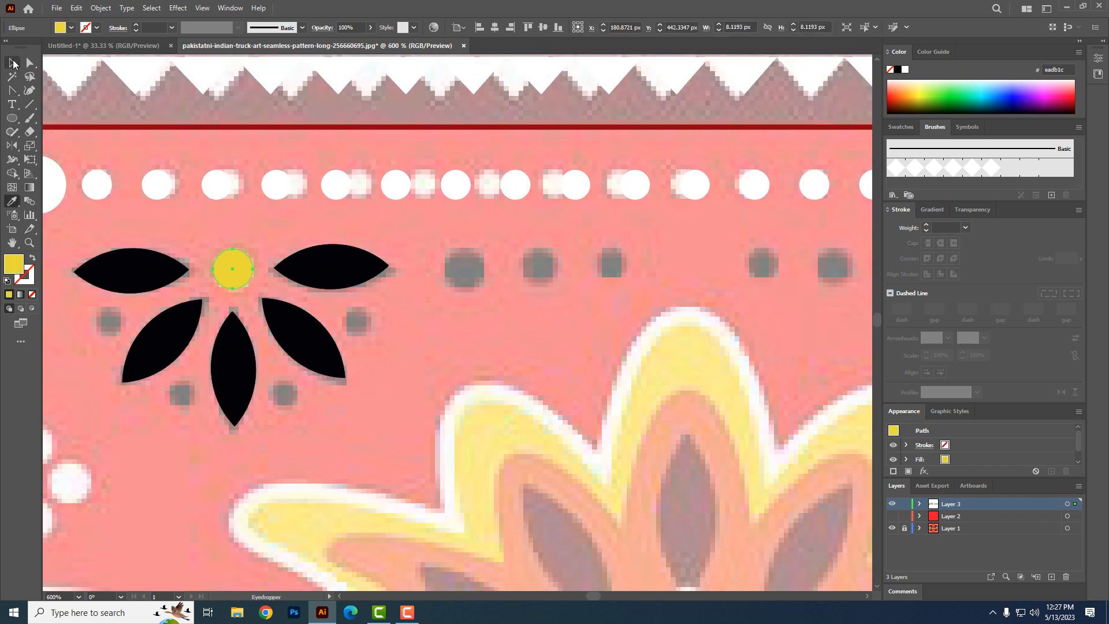
- Cover the small grey dot below the flower's leftmost petal with a circle about 4.7 px in diameter, filled in the petals' black
drag(319, 370, 386, 361)
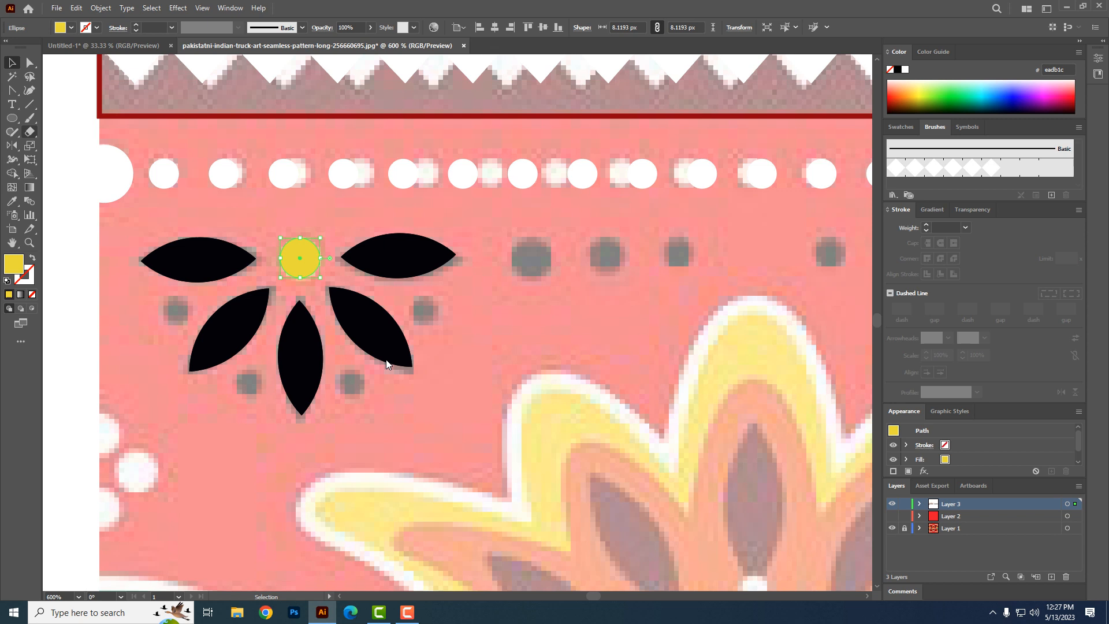
click(11, 119)
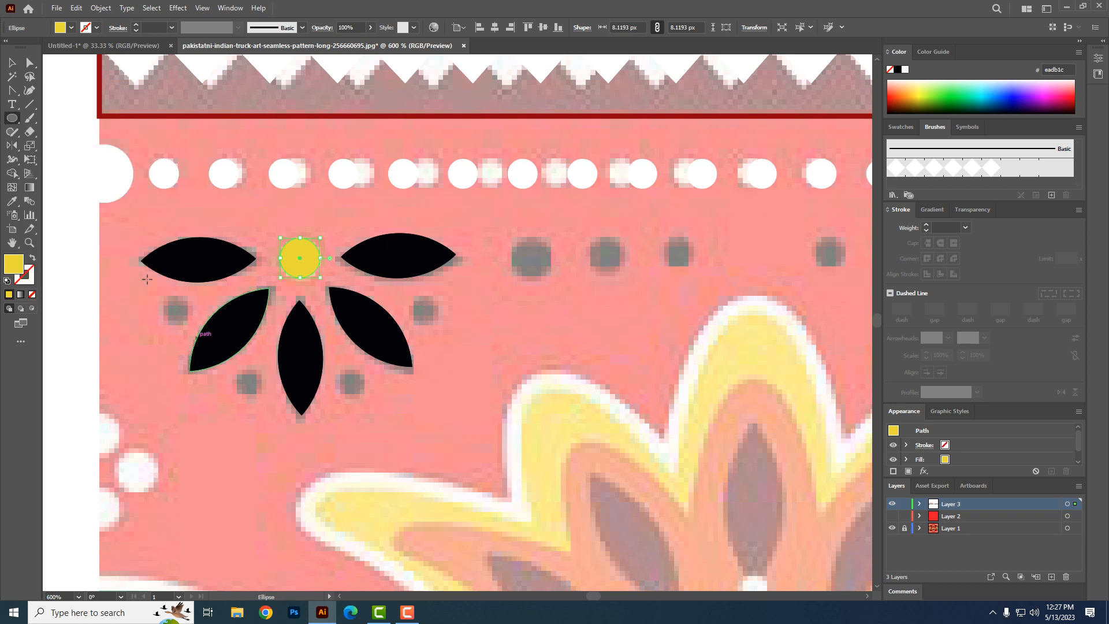
drag(163, 298, 185, 321)
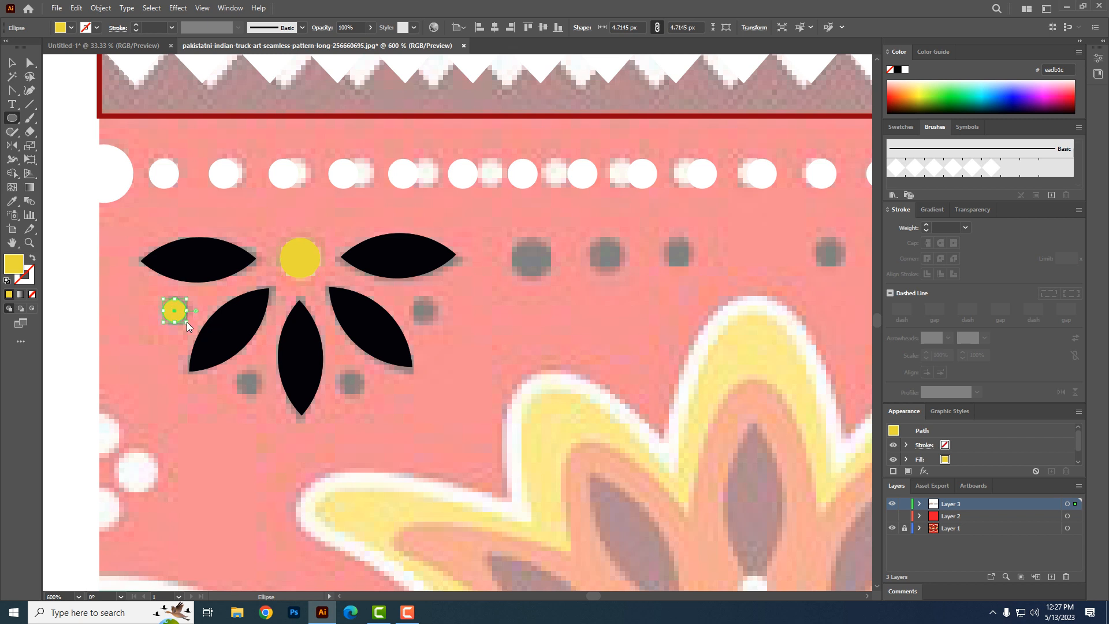
click(11, 201)
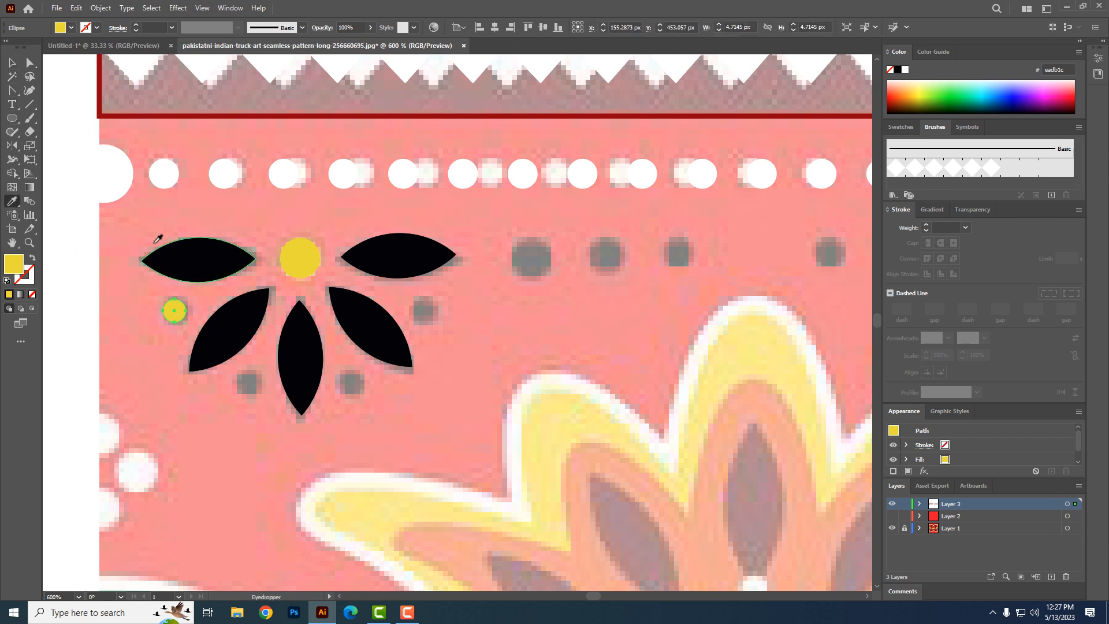
click(165, 257)
key(v)
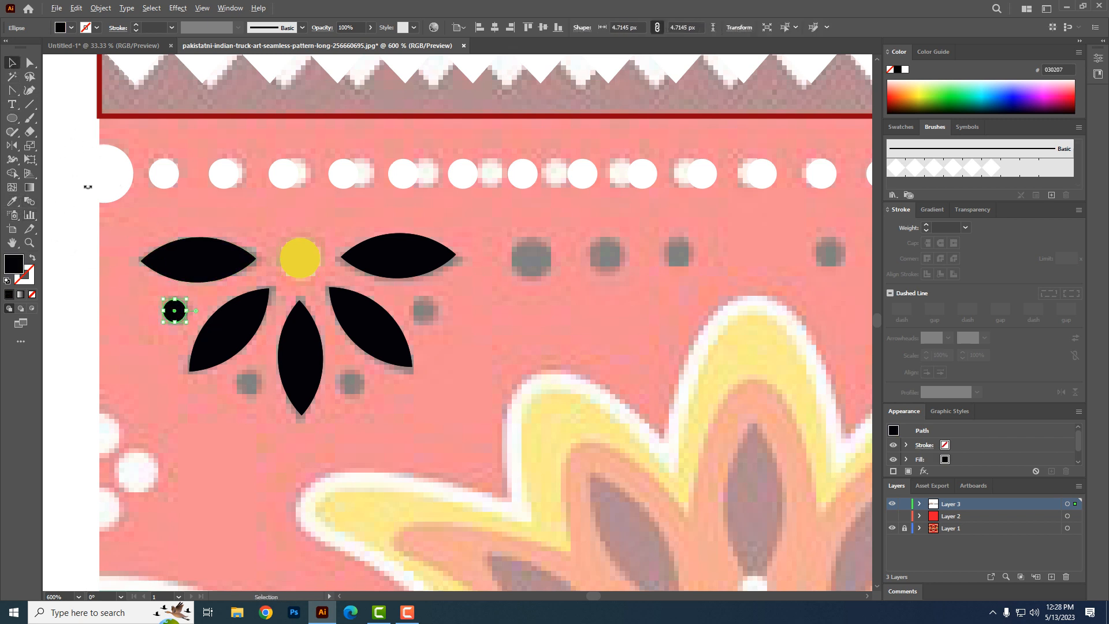
- Duplicate the black dot onto the three remaining small grey dots around the flower's lower petals
drag(174, 317, 245, 392)
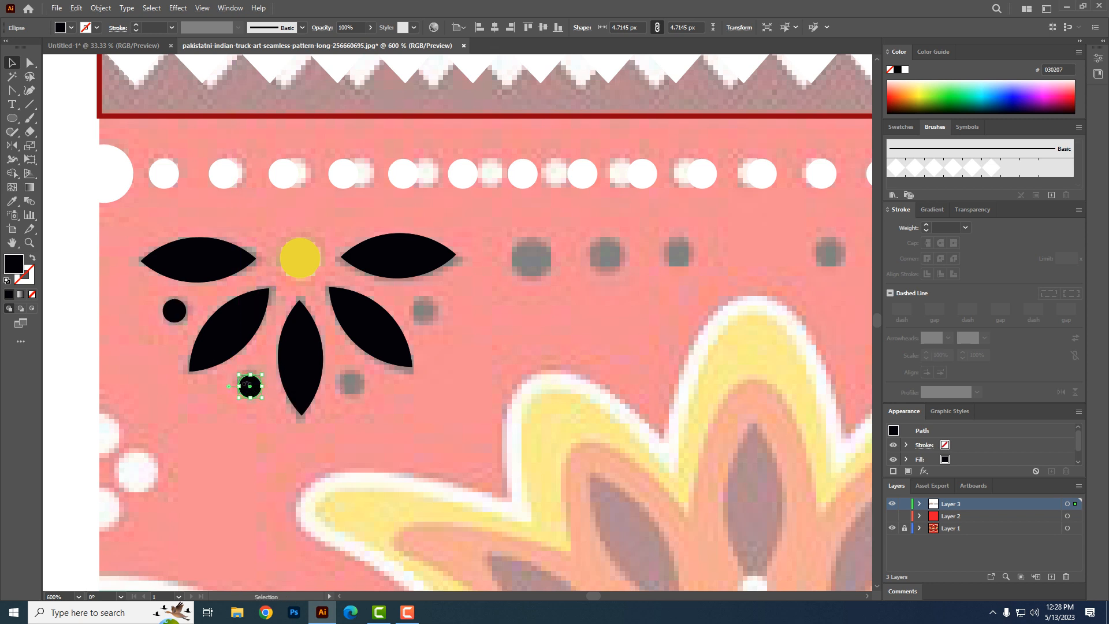
ctrl+click(356, 413)
drag(417, 403, 334, 465)
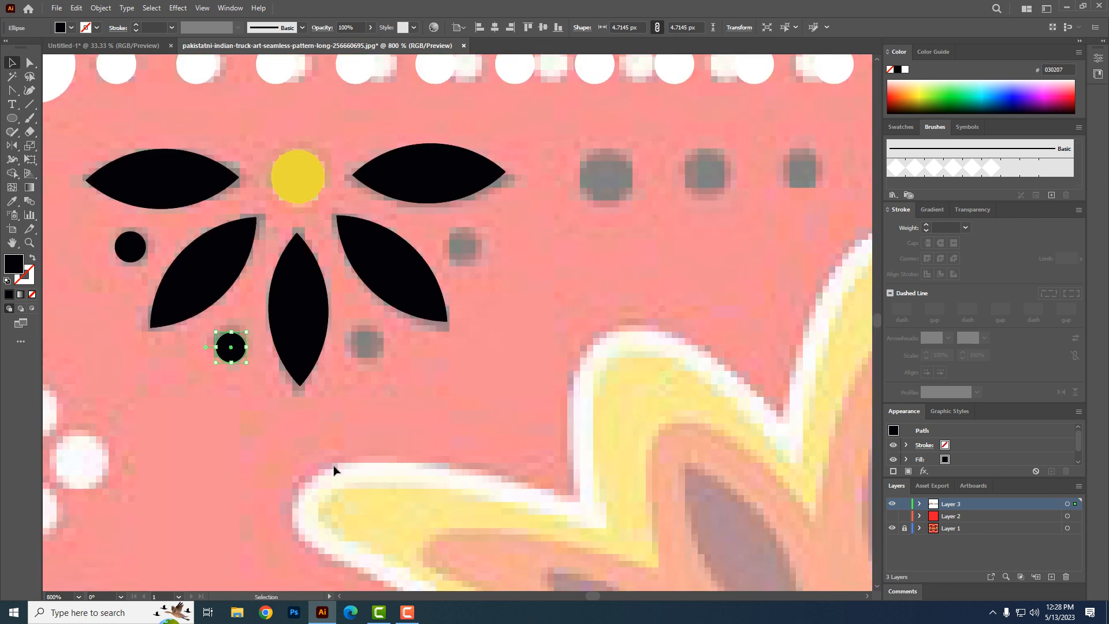
drag(235, 348, 465, 252)
drag(598, 333, 495, 413)
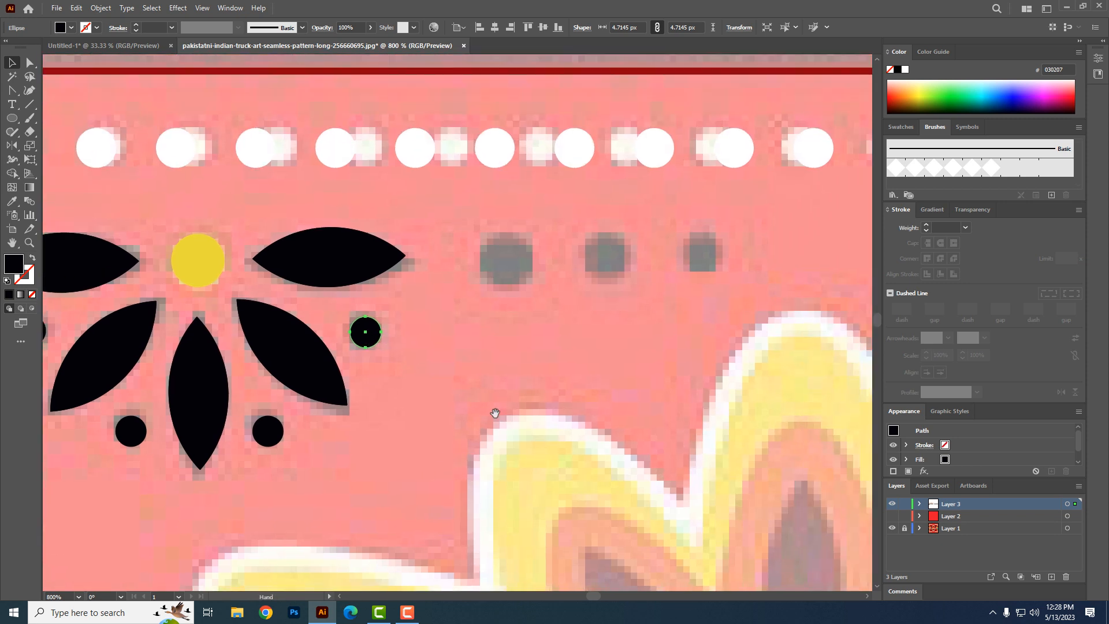
- Draw a black circle about 8.3 px in diameter over the first large grey dot beside the black flower
key(ctrl+minus)
drag(463, 371, 360, 518)
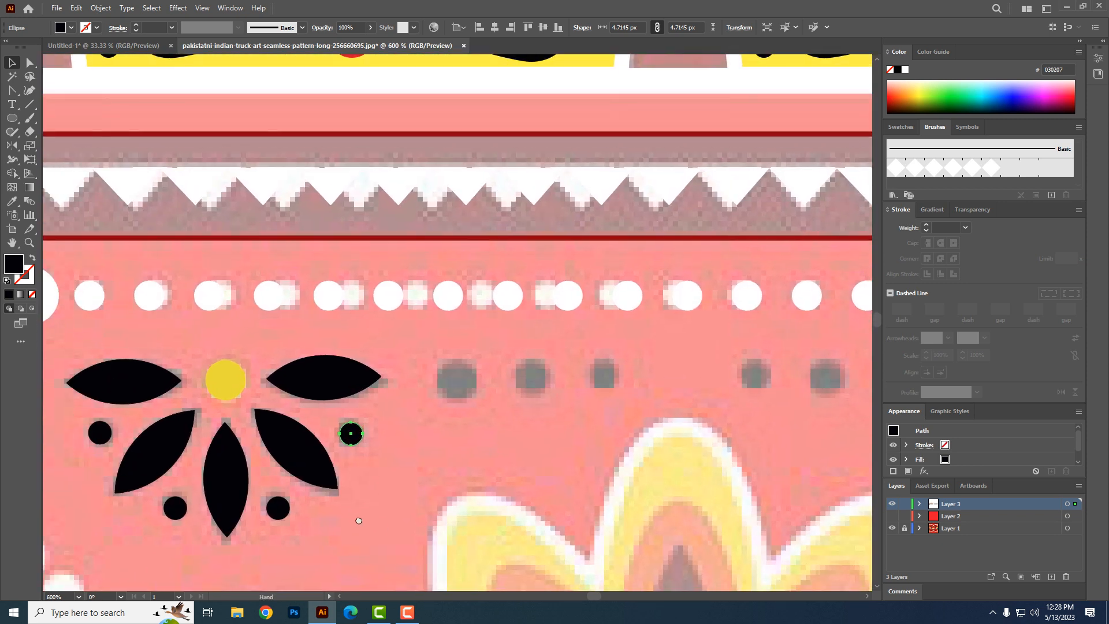
click(13, 119)
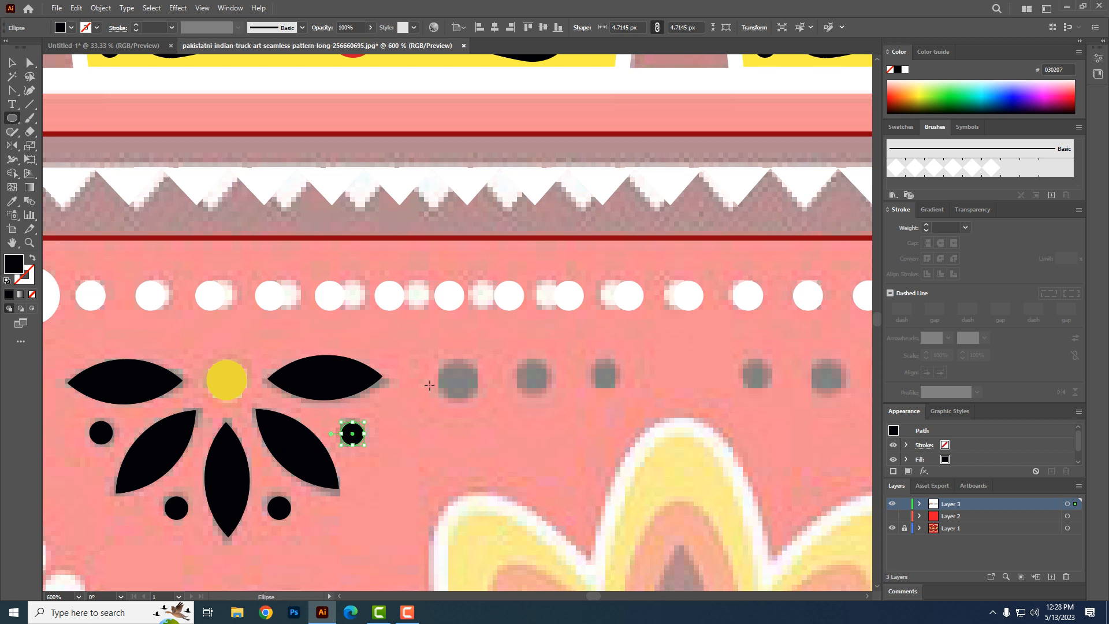
drag(504, 447, 511, 431)
drag(445, 343, 486, 383)
drag(513, 433, 371, 415)
- Duplicate the large black circle twice at even spacing to cover the next two grey dots in the row
click(11, 62)
drag(331, 356, 406, 356)
drag(571, 503, 493, 507)
key(ctrl+z)
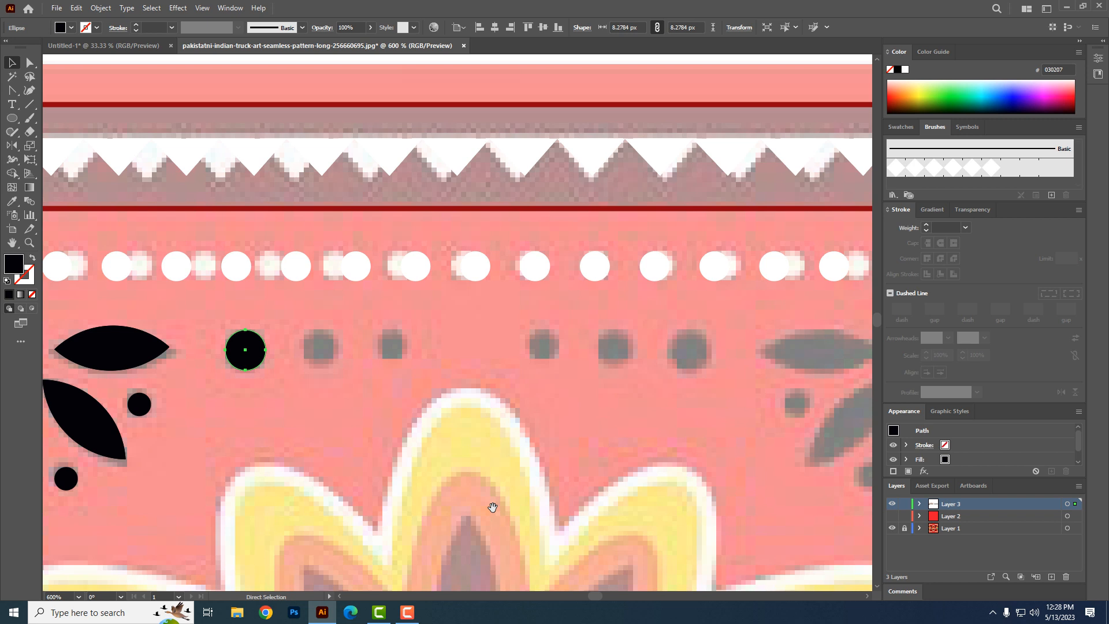
key(ctrl+shift+z)
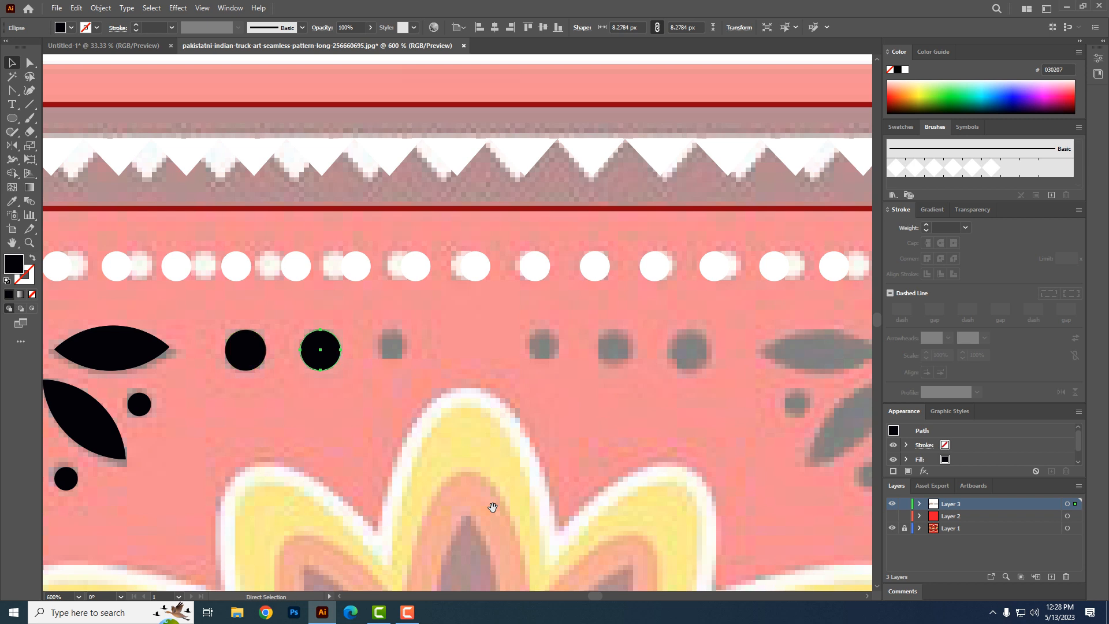
key(ctrl+d)
drag(487, 505, 475, 505)
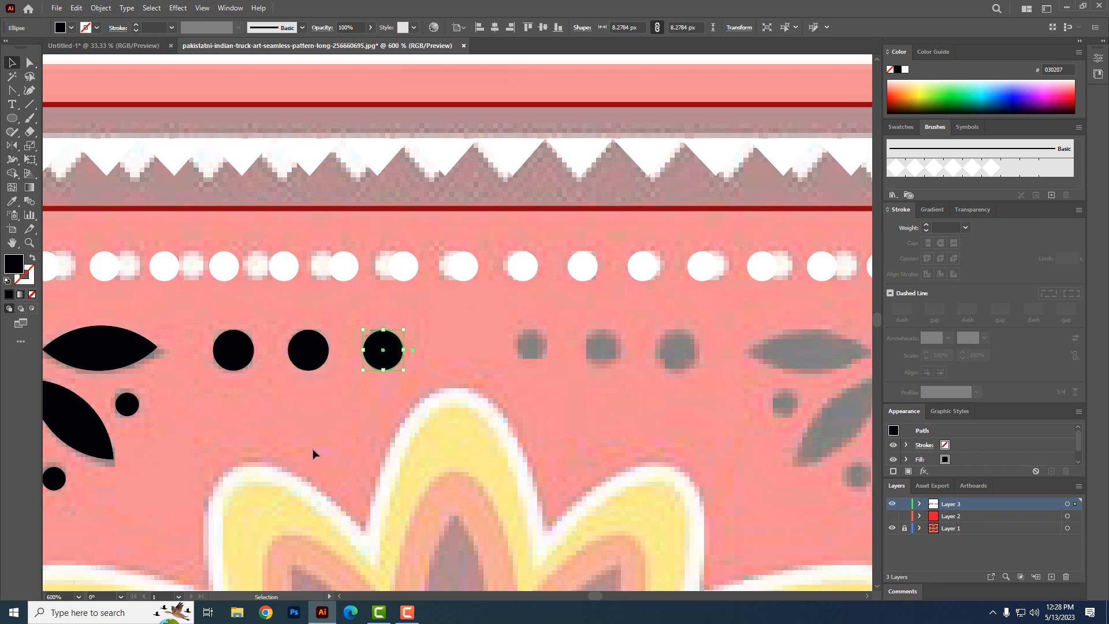
- Duplicate the three black circles together onto the matching three grey dots before the next grey flower
drag(387, 351, 680, 354)
drag(716, 413, 356, 427)
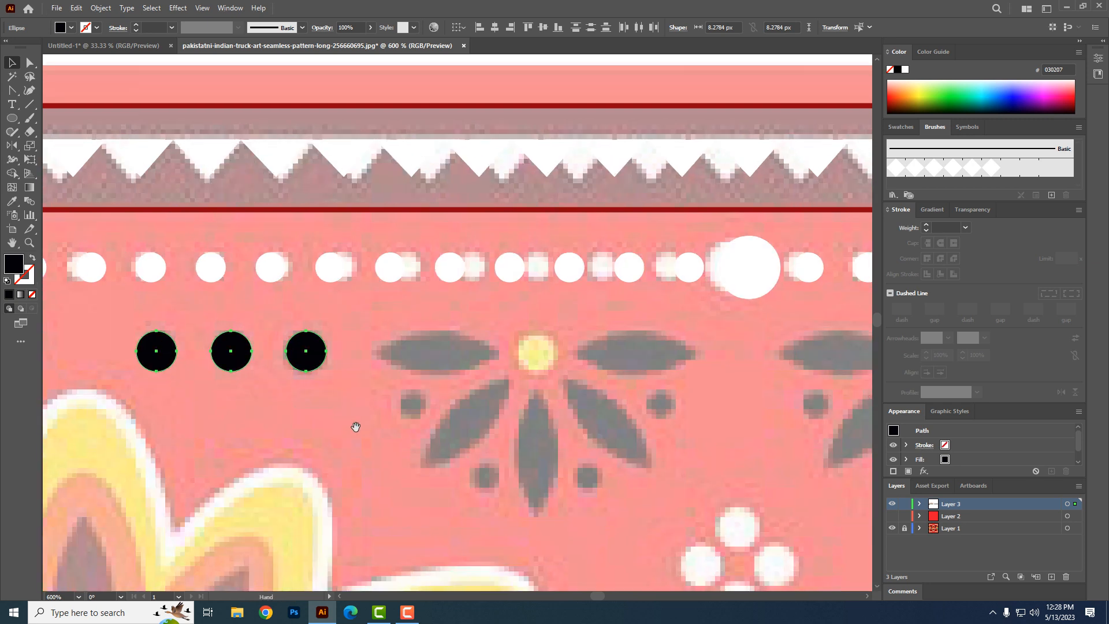
ctrl+alt+click(357, 448)
ctrl+alt+click(356, 447)
drag(321, 358, 307, 461)
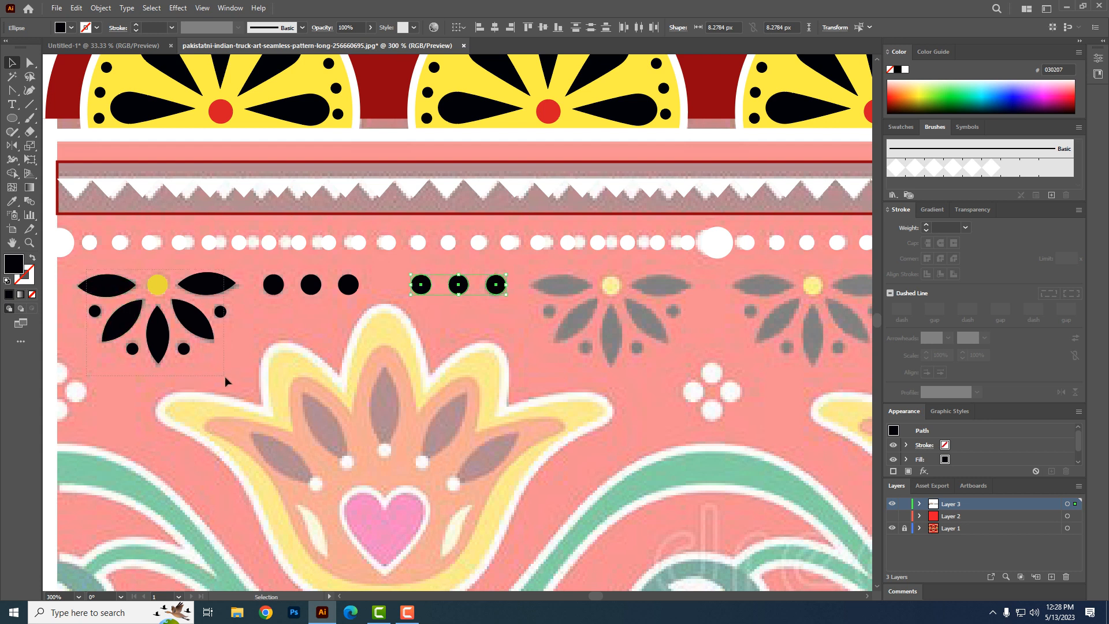
- Group the black flower with its small dots and place a copy over the next grey flower past the six dots
drag(230, 390, 230, 391)
key(ctrl+g)
key(v)
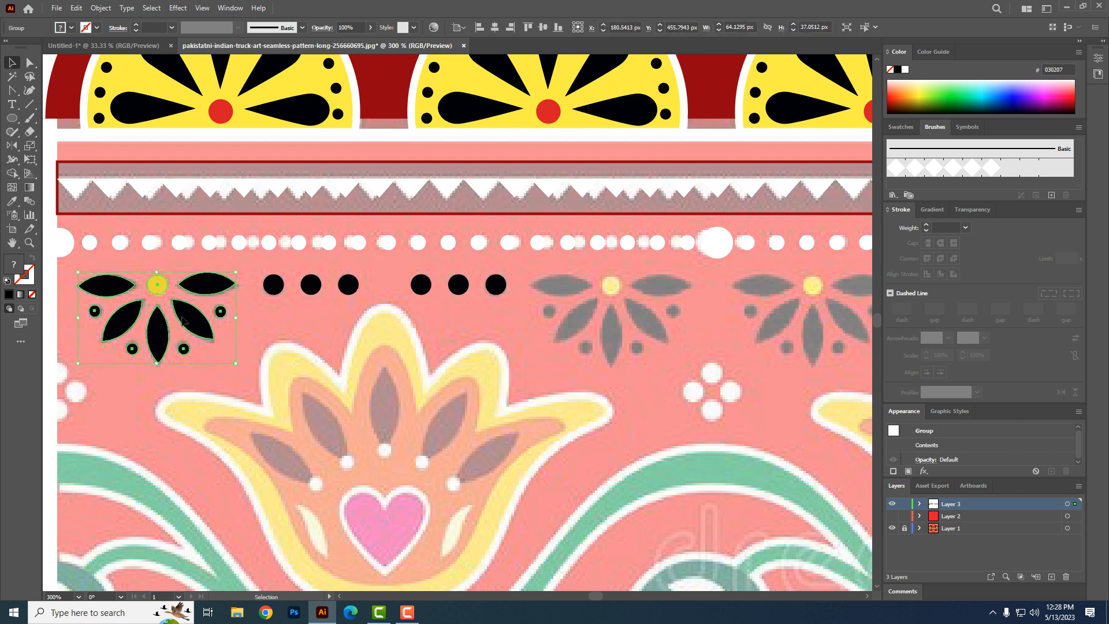
drag(160, 285, 617, 321)
drag(665, 415, 402, 473)
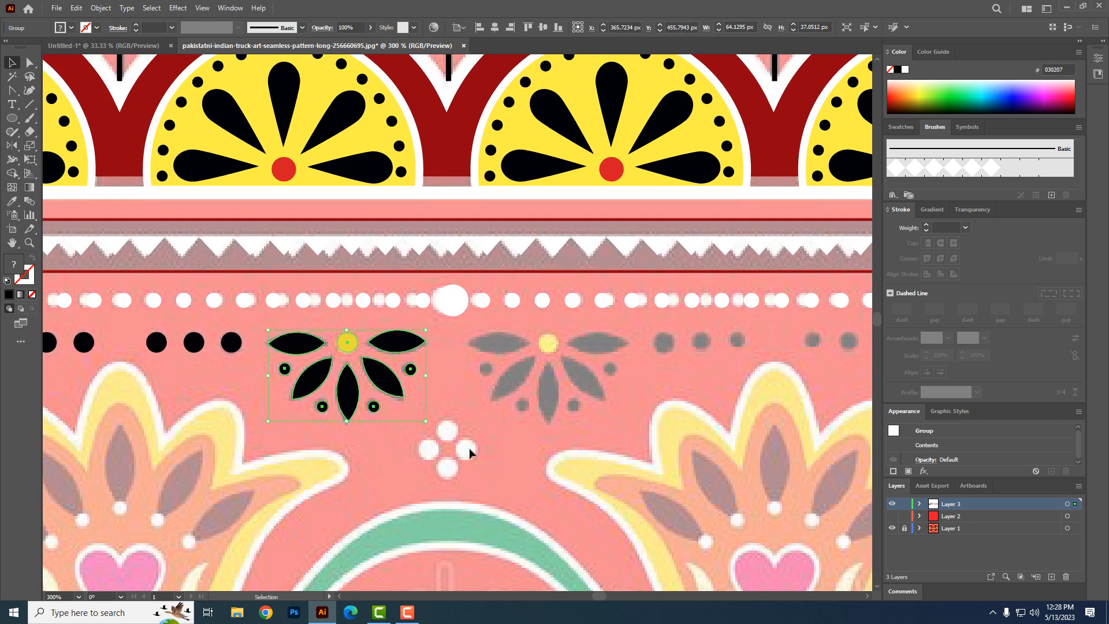
- Group both black flowers and the six large dots between them into one unit
ctrl+alt+click(509, 436)
ctrl+alt+click(508, 435)
drag(291, 350, 278, 428)
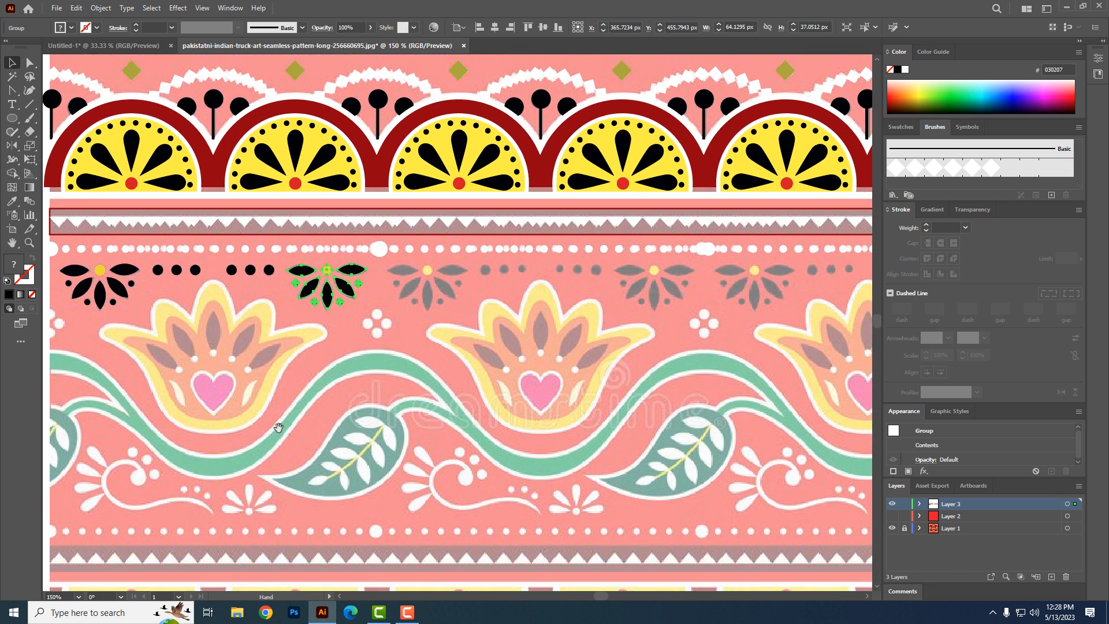
ctrl+alt+click(395, 397)
drag(405, 389, 303, 471)
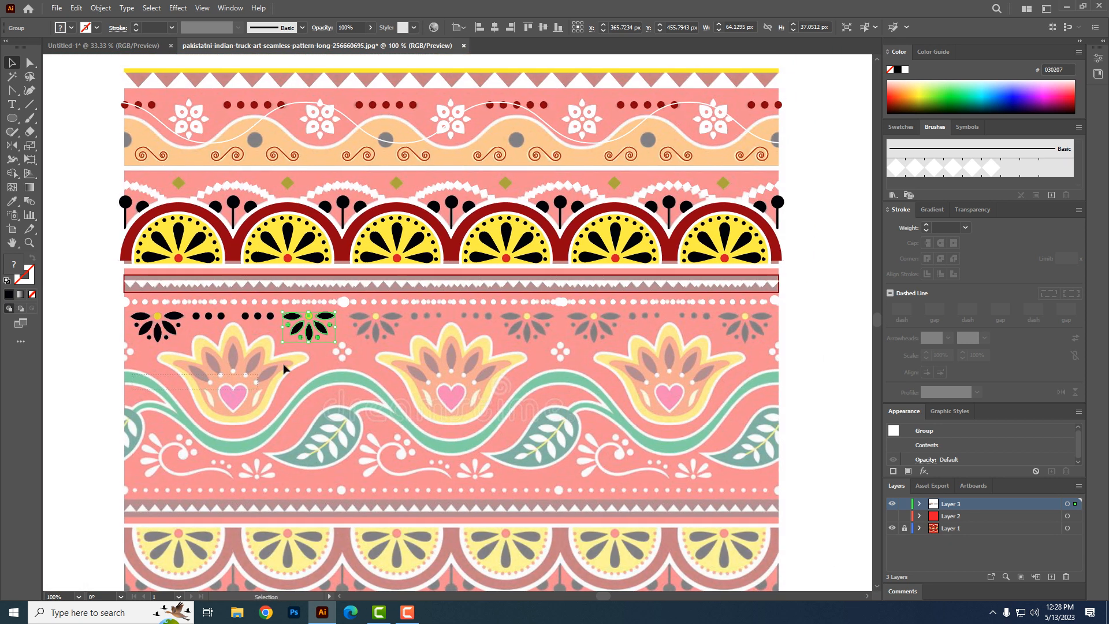
drag(356, 310, 356, 310)
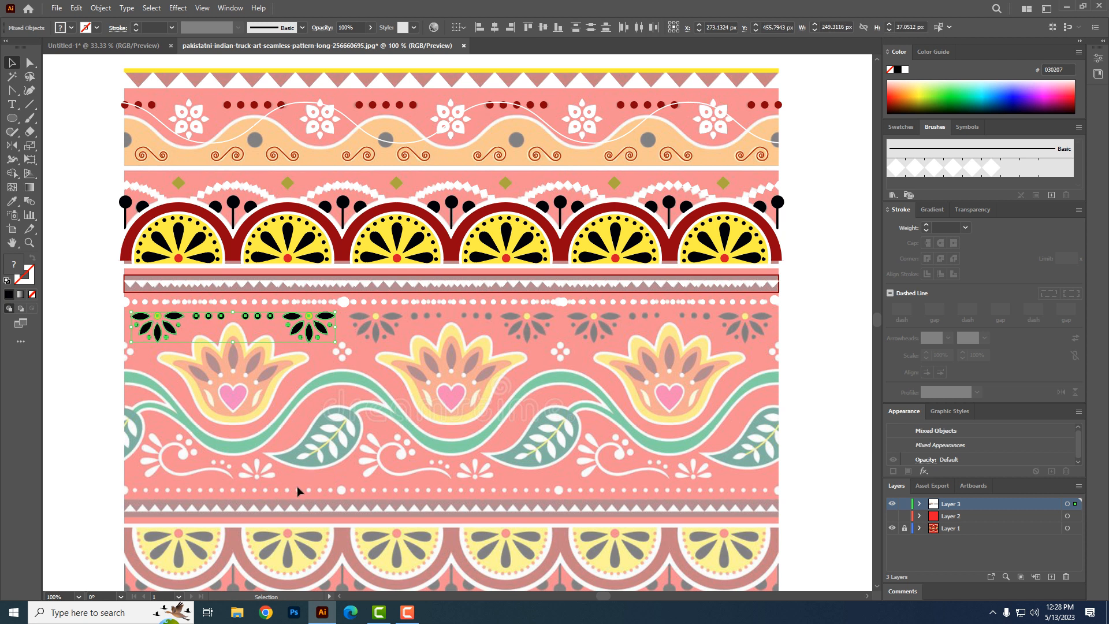
key(ctrl+g)
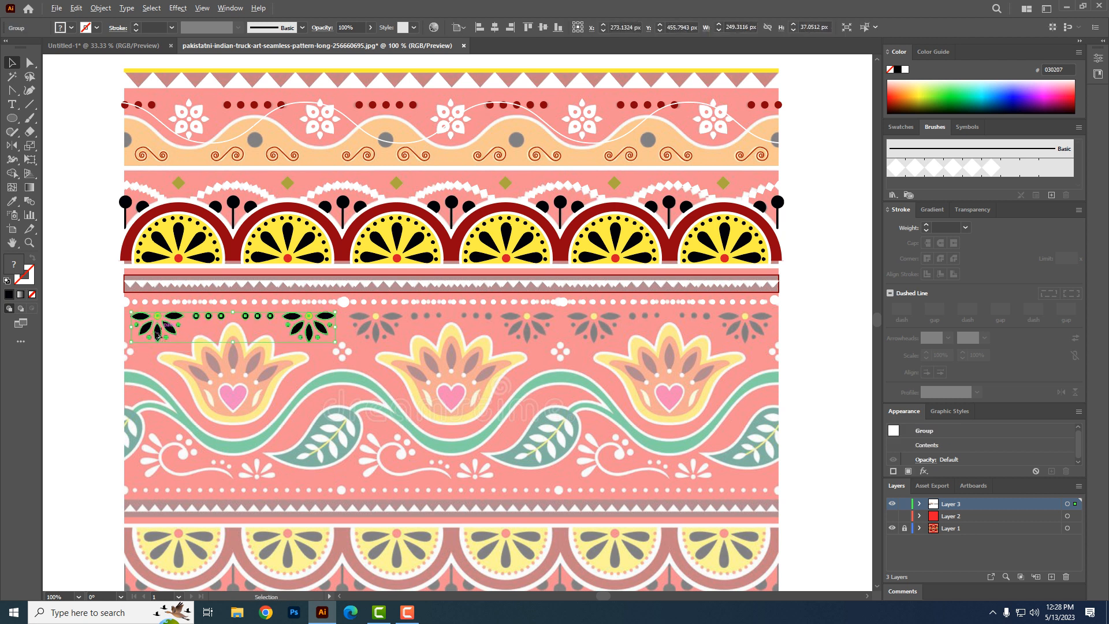
- Duplicate the flower-and-dots group twice along the row over the two remaining grey flower pairs
drag(158, 335, 372, 345)
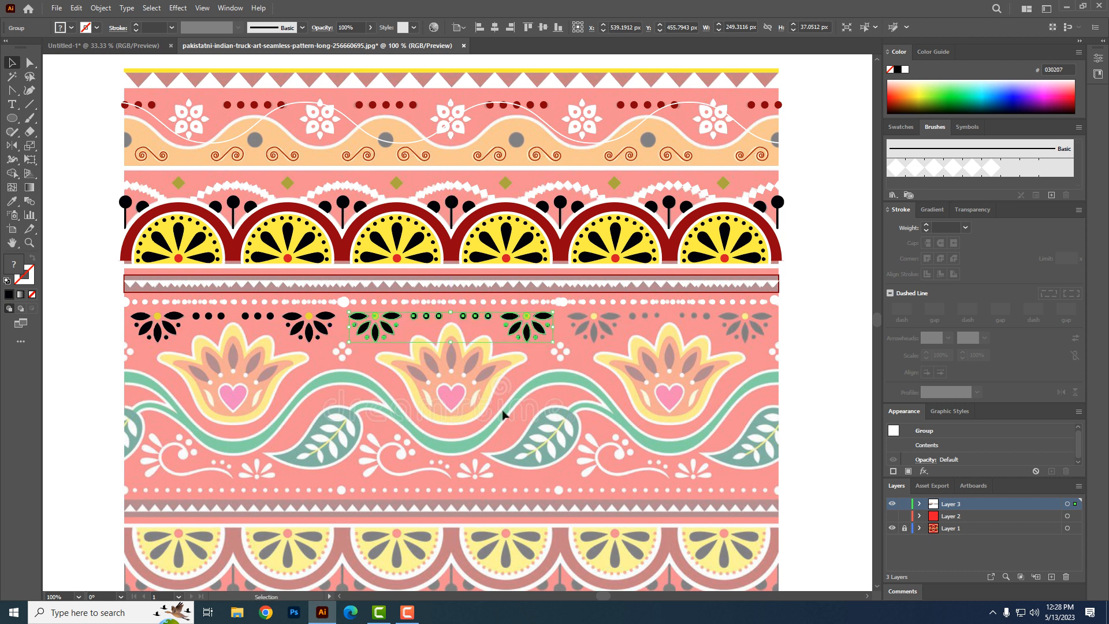
drag(555, 424, 410, 456)
click(443, 366)
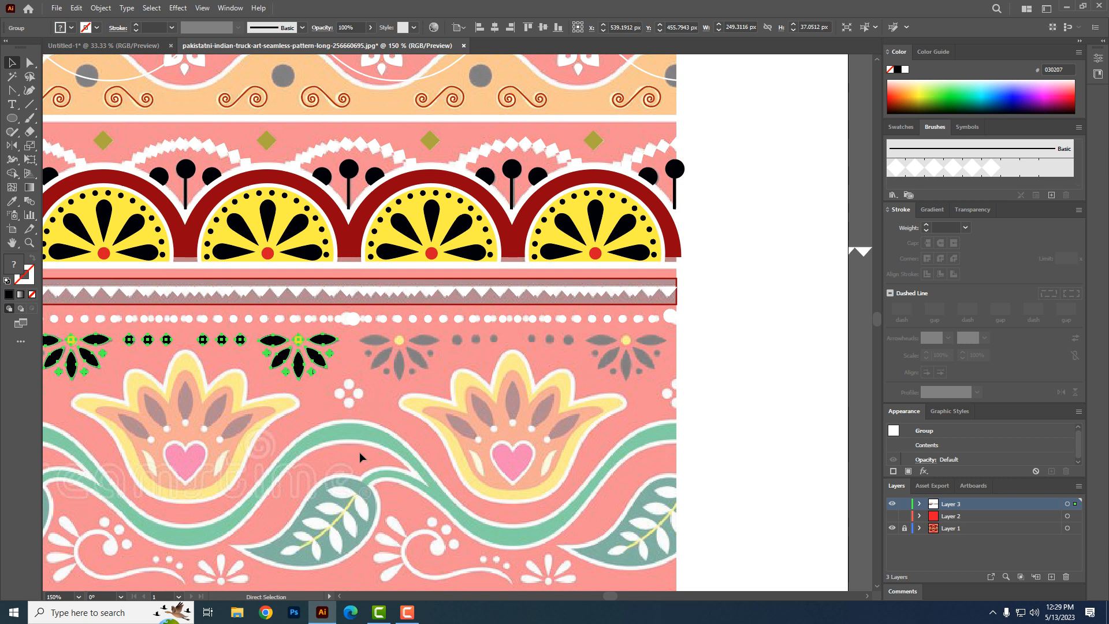
key(ctrl+d)
drag(153, 550, 468, 440)
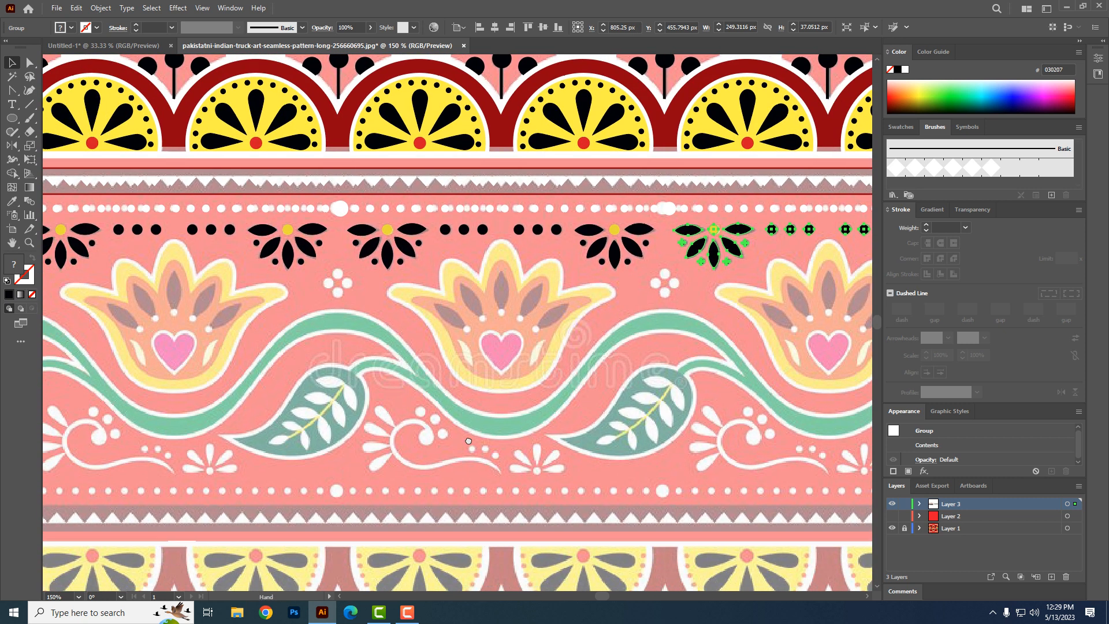
- Draw a circle about 8.9 px in diameter over the upper dot of the four-dot cluster between two large flowers
drag(279, 348, 459, 392)
click(548, 337)
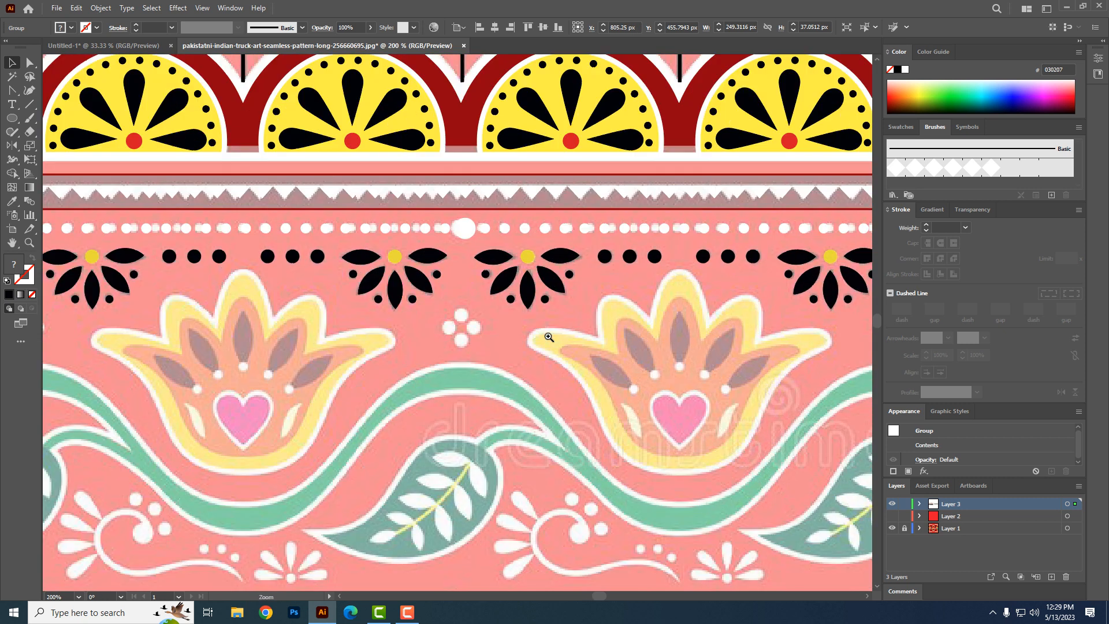
click(12, 118)
drag(452, 307, 469, 324)
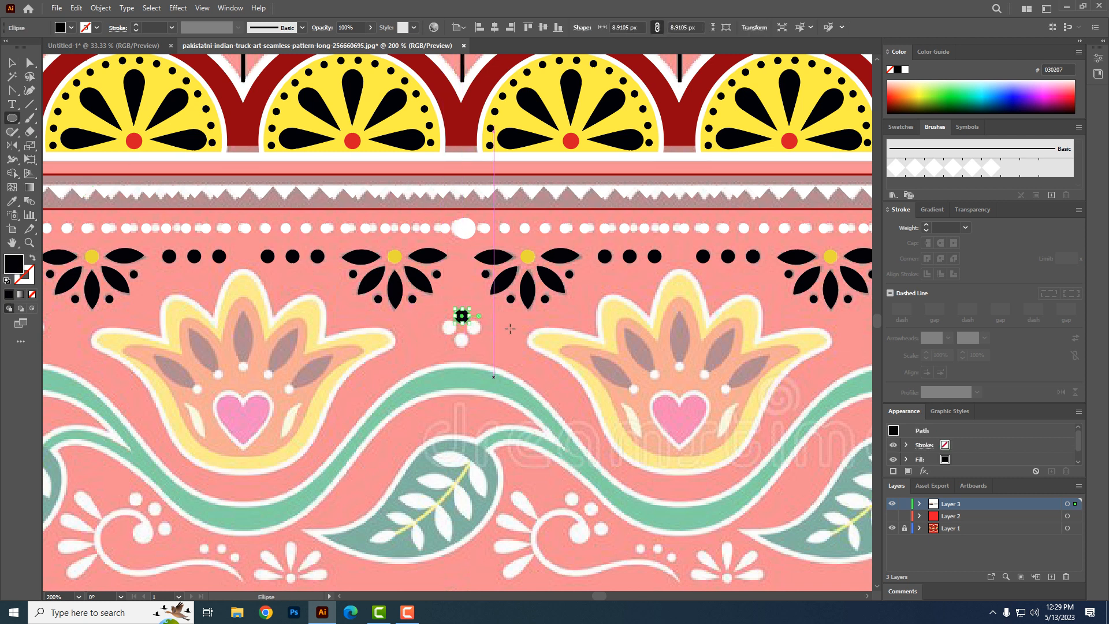
ctrl+click(515, 329)
ctrl+click(454, 333)
ctrl+click(452, 333)
- Duplicate the circle onto the cluster's other three dots and fill all four circles white
click(12, 63)
drag(412, 308, 375, 345)
drag(375, 346, 443, 343)
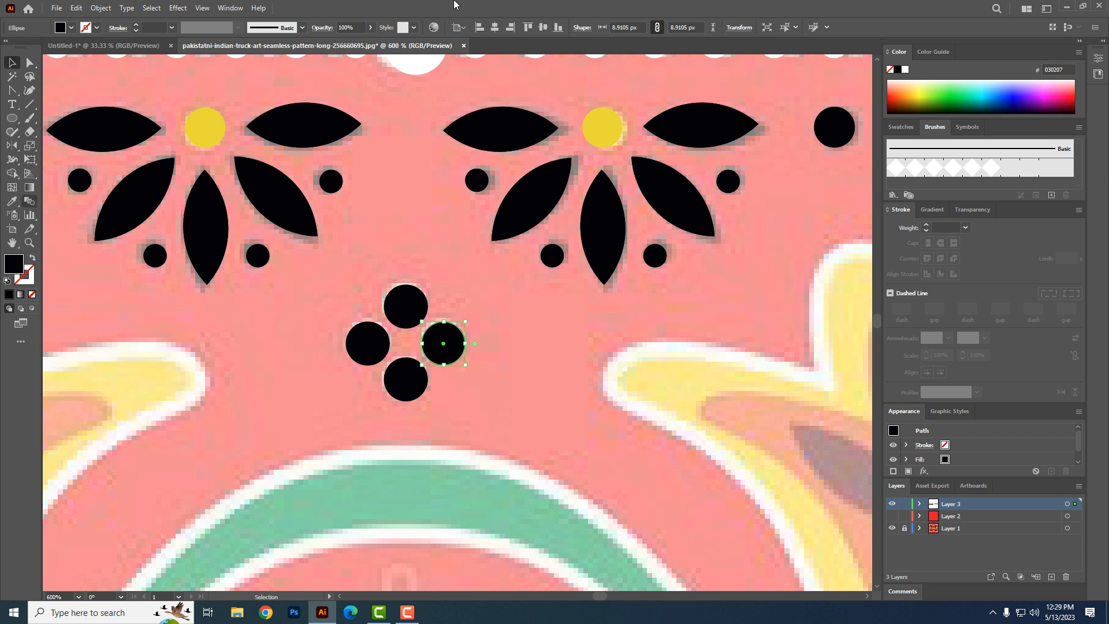
key(ctrl+a)
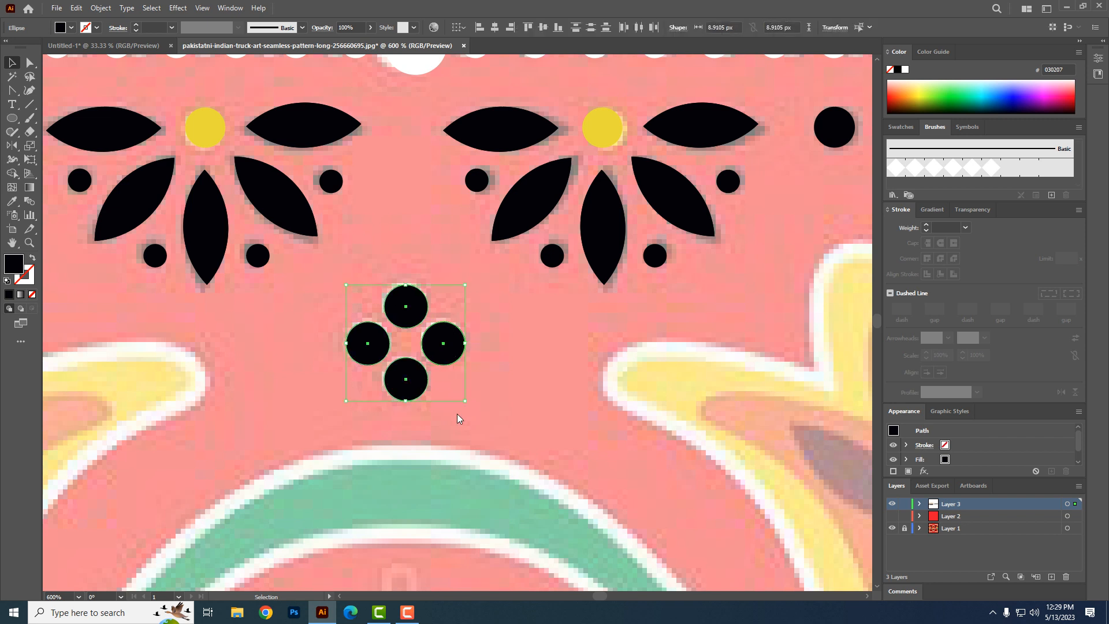
click(905, 70)
- Group the four white circles and place a copy over the reference cluster at the pattern's left edge
drag(493, 379, 495, 416)
ctrl+alt+click(509, 414)
ctrl+alt+click(509, 414)
ctrl+alt+click(510, 414)
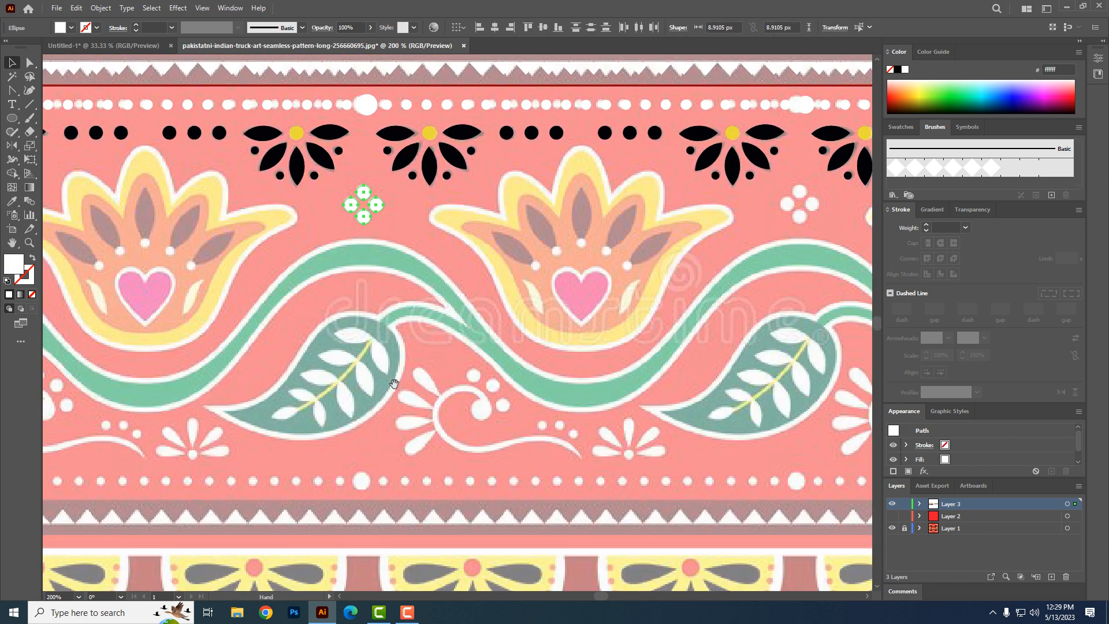
drag(337, 356, 428, 433)
drag(384, 404, 457, 454)
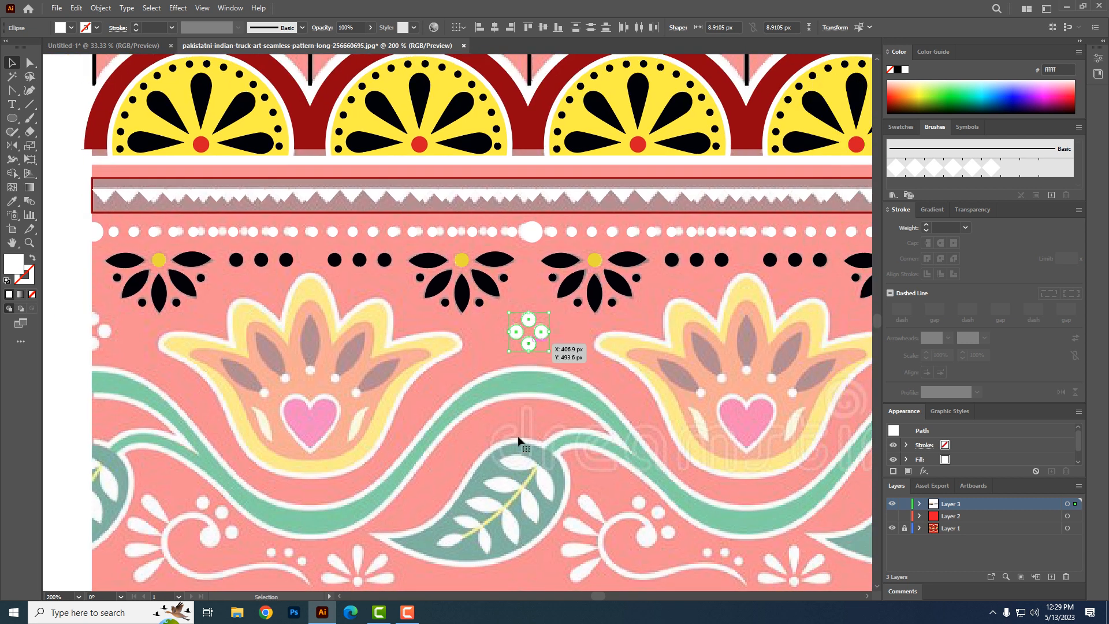
key(v)
drag(541, 332, 106, 330)
drag(658, 402, 271, 426)
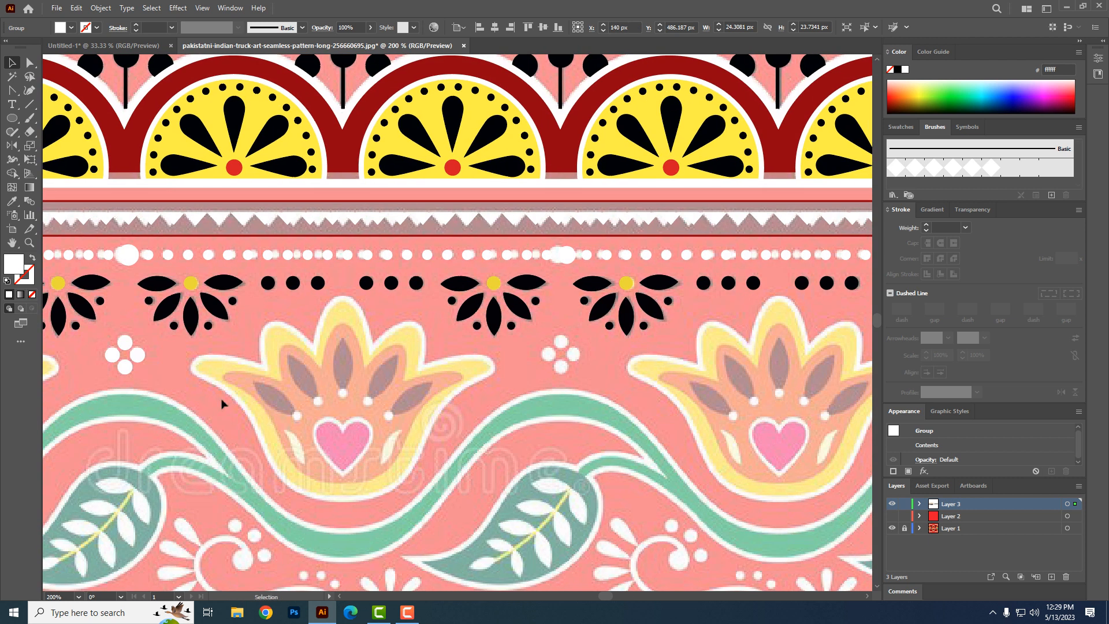
- Duplicate the white four-dot cluster at equal intervals onto the remaining reference clusters further right
drag(137, 355, 574, 372)
drag(648, 423, 458, 415)
key(ctrl+d)
drag(247, 450, 470, 450)
drag(327, 464, 465, 454)
drag(304, 458, 351, 448)
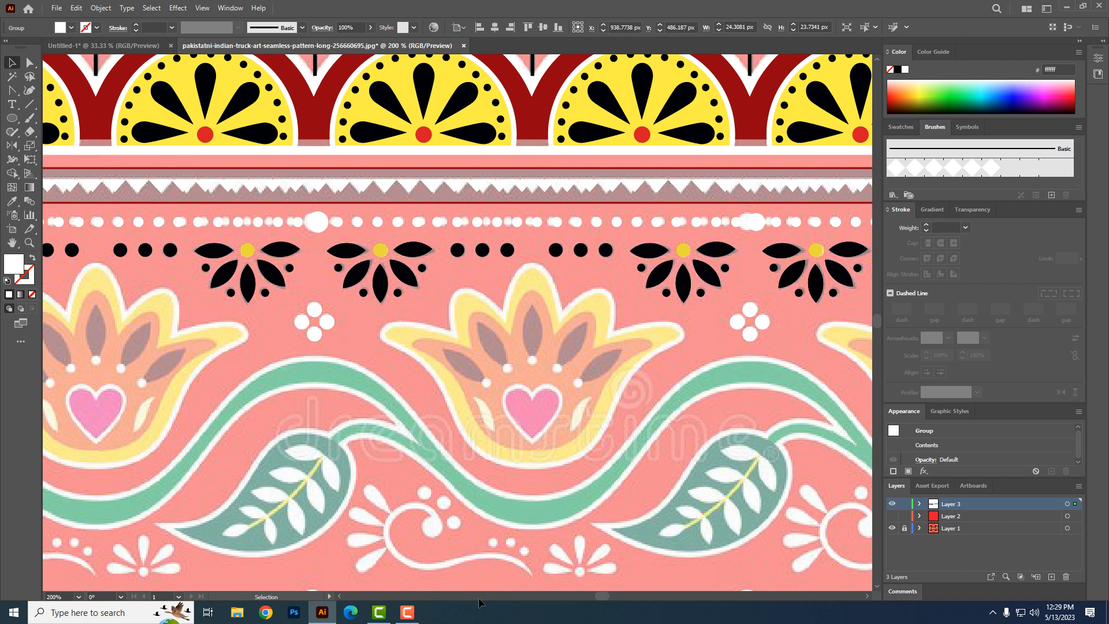
- Start the large flower's outline under its left side petal with the Curvature tool, using no fill and stroke colour 231313
key(t)
click(388, 341)
click(429, 371)
click(32, 258)
double_click(32, 279)
click(576, 288)
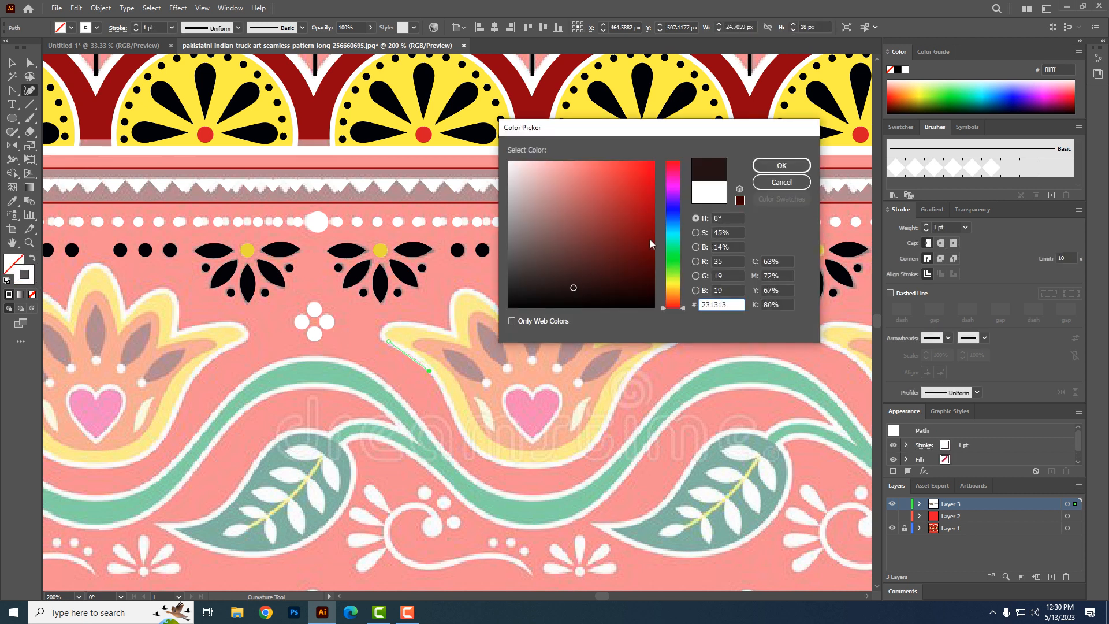
click(781, 165)
- Trace the large flower's outline around its rounded base up to the right side petal, undoing the misplaced last points
click(462, 430)
click(532, 466)
click(604, 426)
click(643, 360)
click(679, 339)
click(664, 322)
click(628, 329)
scroll(643, 344, up, 2)
drag(643, 344, 427, 347)
key(ctrl+z)
key(ctrl+z)
key(ctrl+z)
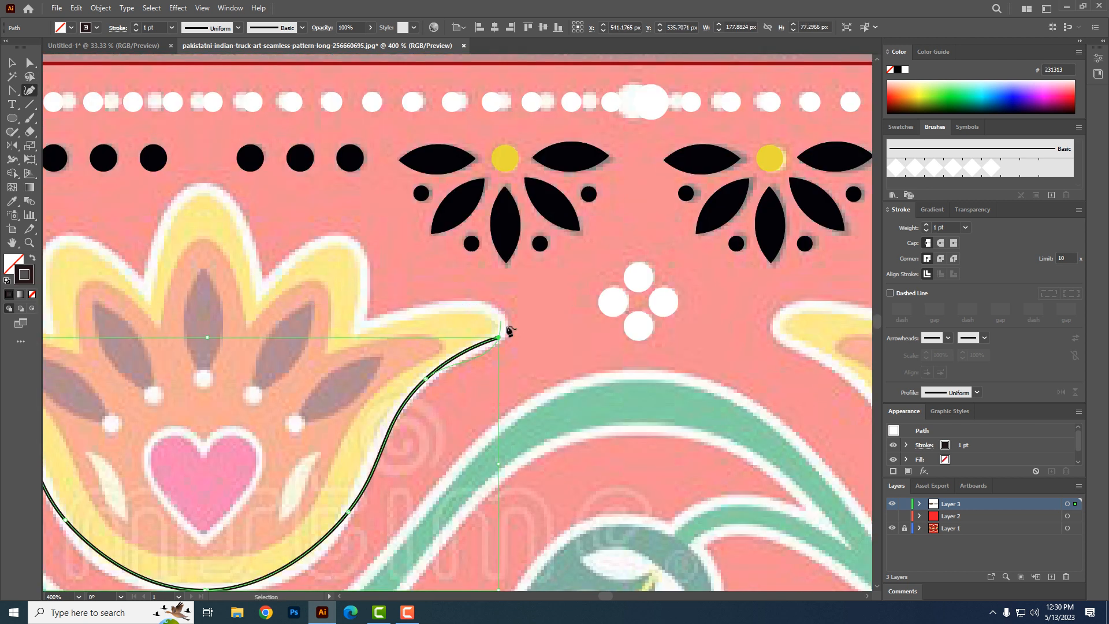
- Continue the outline around the right side petal's tip and along its upper edge to the inner corner
click(483, 347)
click(503, 323)
click(461, 305)
click(355, 329)
click(359, 319)
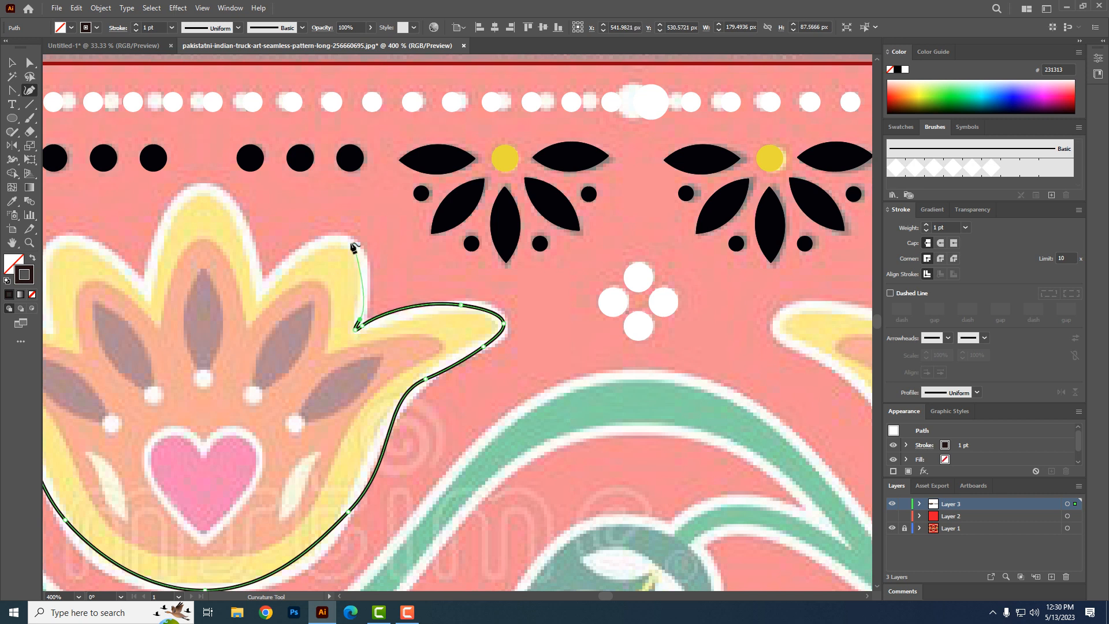
- Trace the outline over the upper-right, central and upper-left petals down to the left side petal's corner
click(350, 242)
click(263, 288)
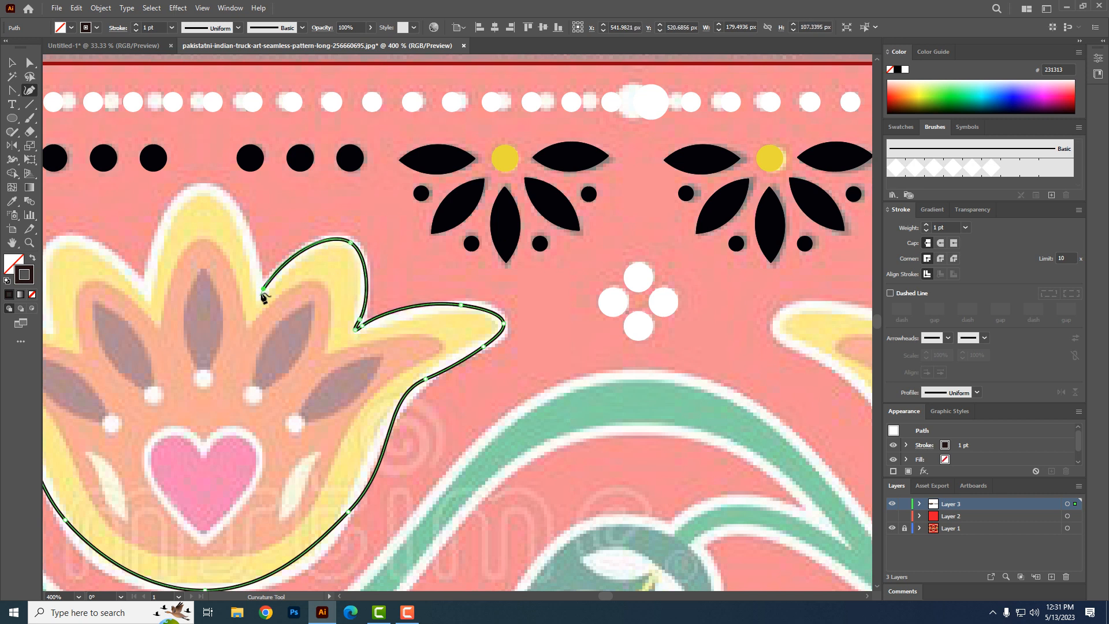
click(207, 188)
click(147, 294)
drag(149, 338, 316, 342)
click(229, 245)
click(213, 329)
drag(171, 329, 275, 332)
click(184, 315)
click(171, 333)
key(ctrl+z)
key(ctrl+z)
click(213, 312)
click(173, 329)
key(ctrl+z)
key(ctrl+z)
- Trace the left side petal's upper edge and tip and close the large flower's outline
click(238, 314)
click(179, 319)
click(185, 347)
drag(176, 333, 171, 333)
- Remove the surplus anchor point at the tip of the large flower's left side petal
key(a)
key(ctrl+plus)
key(ctrl+plus)
key(ctrl+z)
mouse_move(404, 298)
mouse_down()
mouse_move(411, 291)
mouse_move(388, 317)
mouse_move(405, 296)
mouse_up()
click(419, 304)
key(minus)
click(388, 318)
- Adjust the anchor points and handles around the left side petal's tip to round it along the reference edge
click(31, 63)
click(409, 292)
click(417, 350)
drag(410, 348, 499, 372)
click(579, 467)
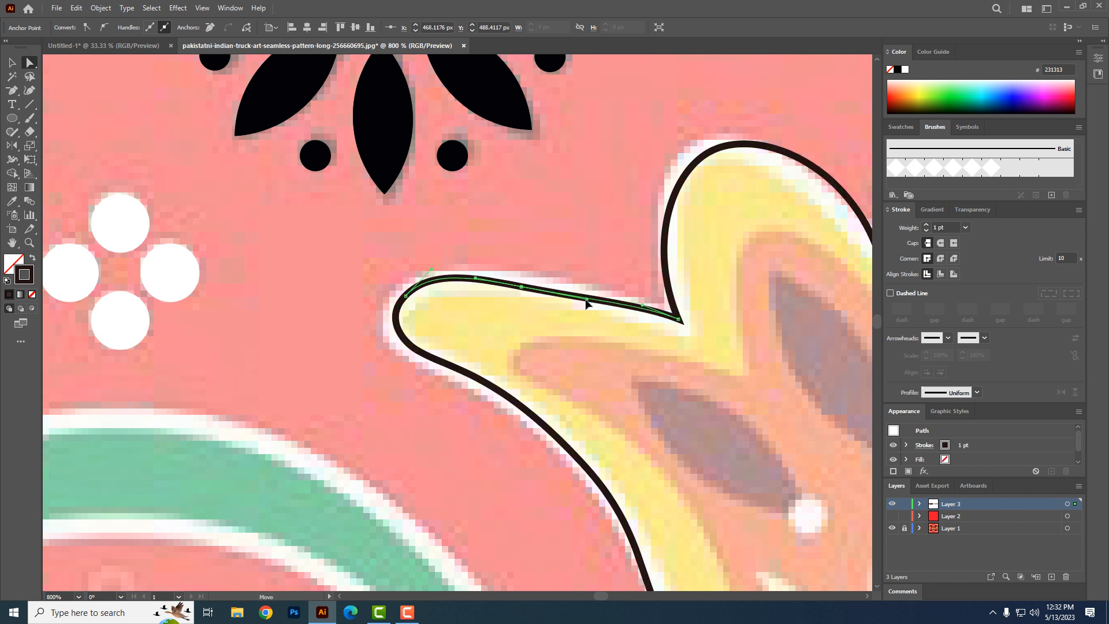
click(396, 302)
- Reshape the curves on the large flower's lower right and lower left sides to follow the reference
key(ctrl+minus)
drag(529, 337, 522, 426)
click(324, 183)
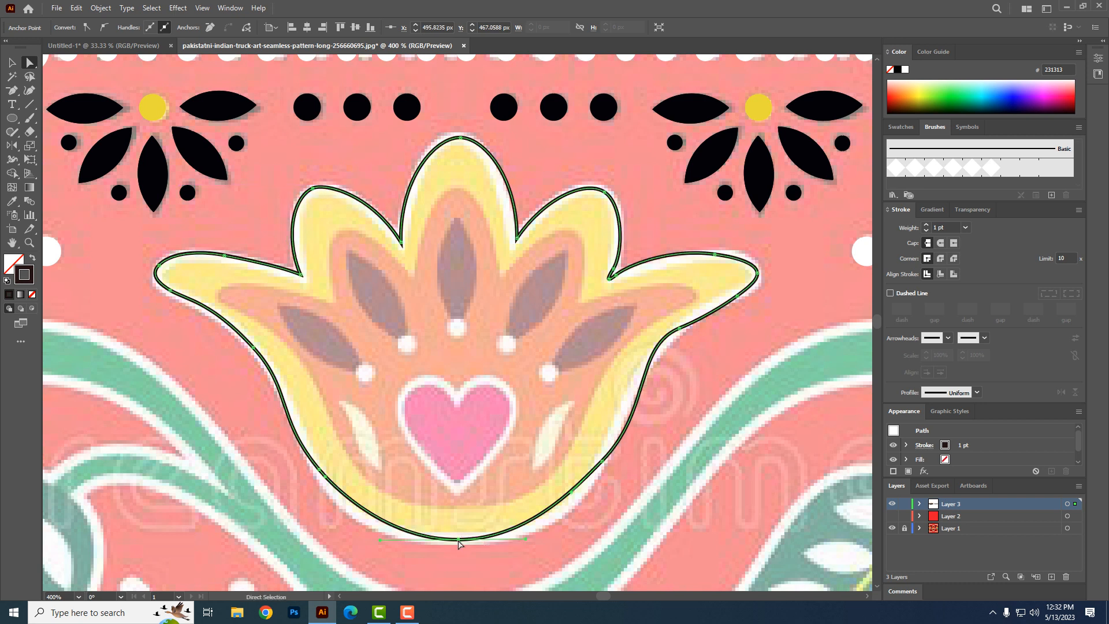
drag(606, 458, 643, 400)
click(283, 413)
key(v)
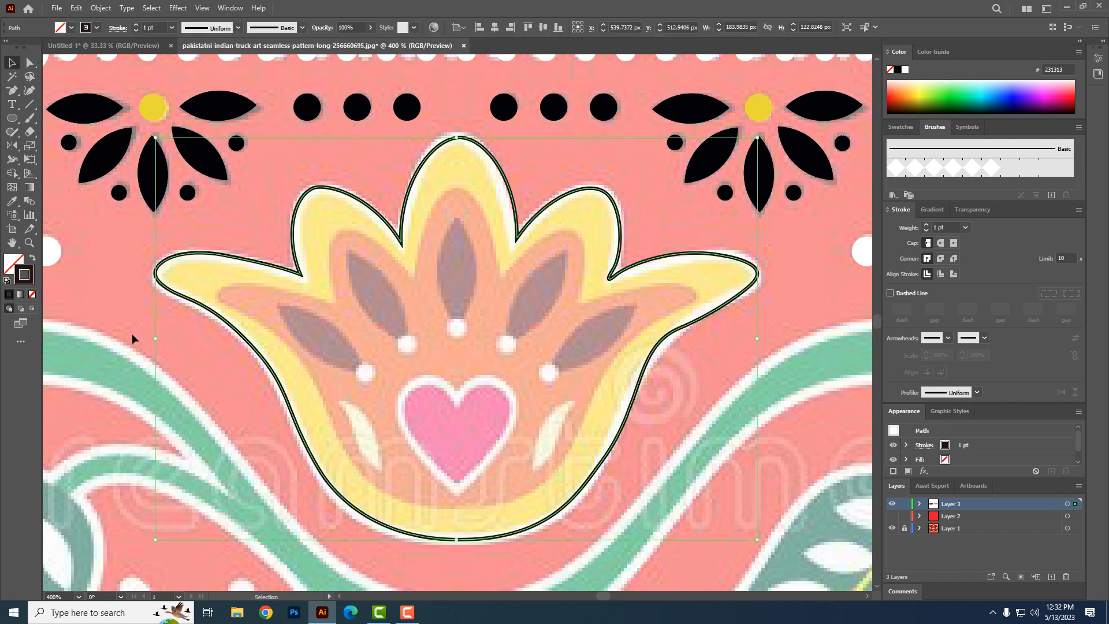
double_click(30, 146)
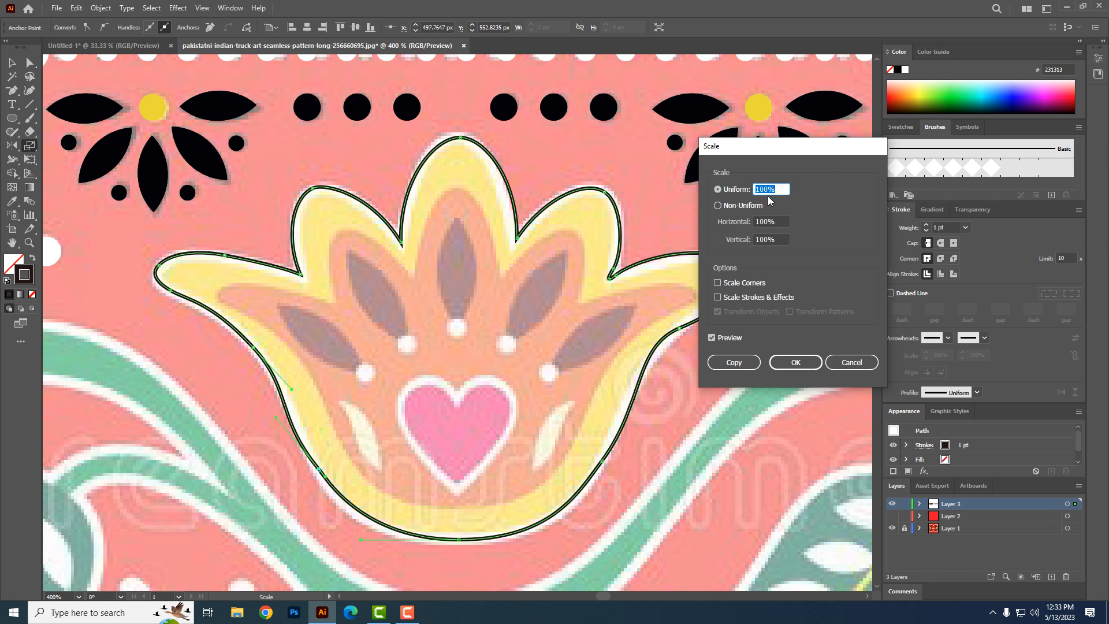
click(718, 340)
click(849, 363)
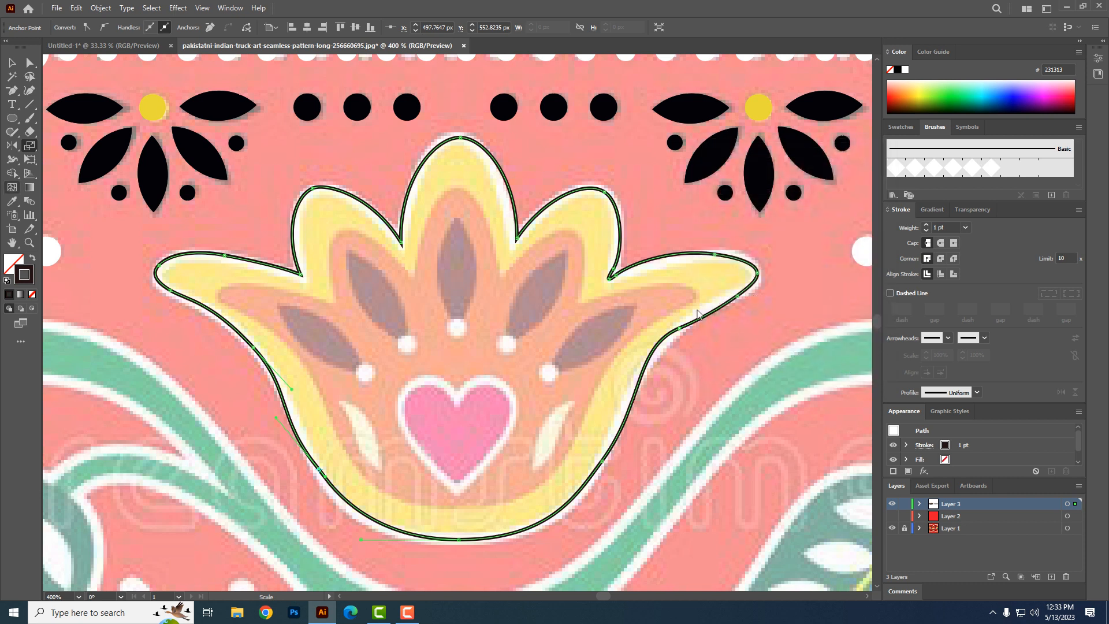
click(13, 63)
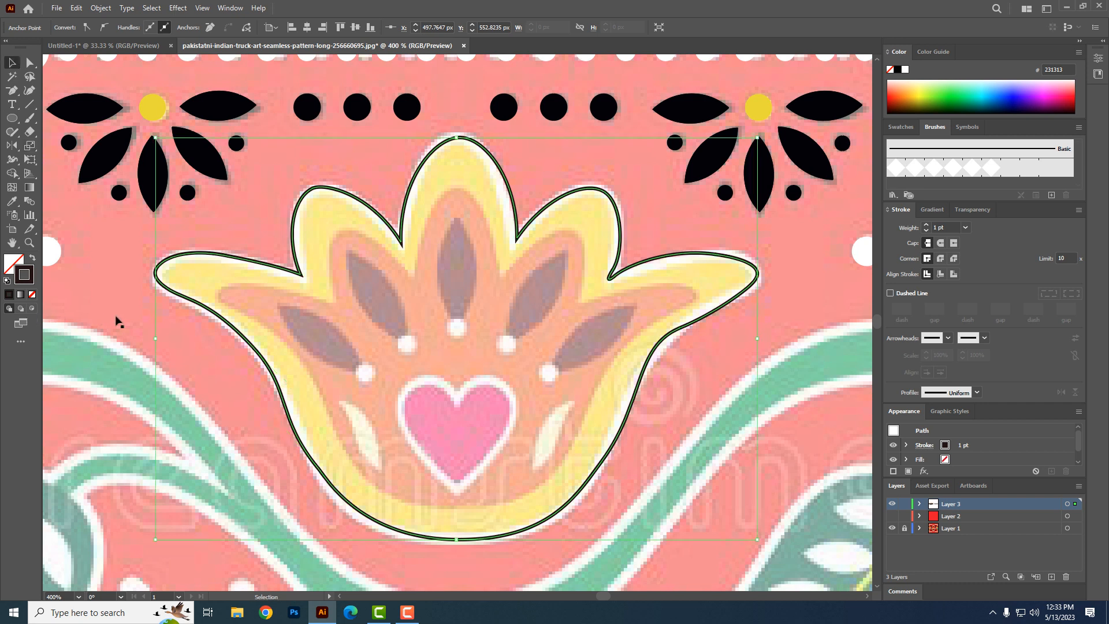
click(143, 301)
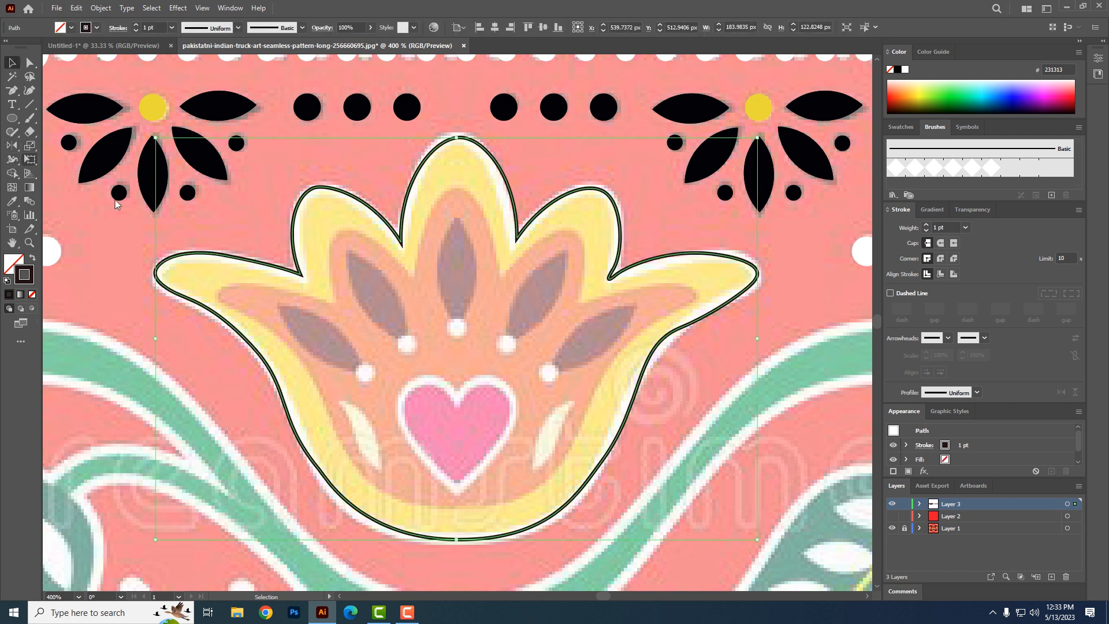
- Create a copy of the large flower's outline scaled uniformly to 75%
double_click(30, 148)
text(70)
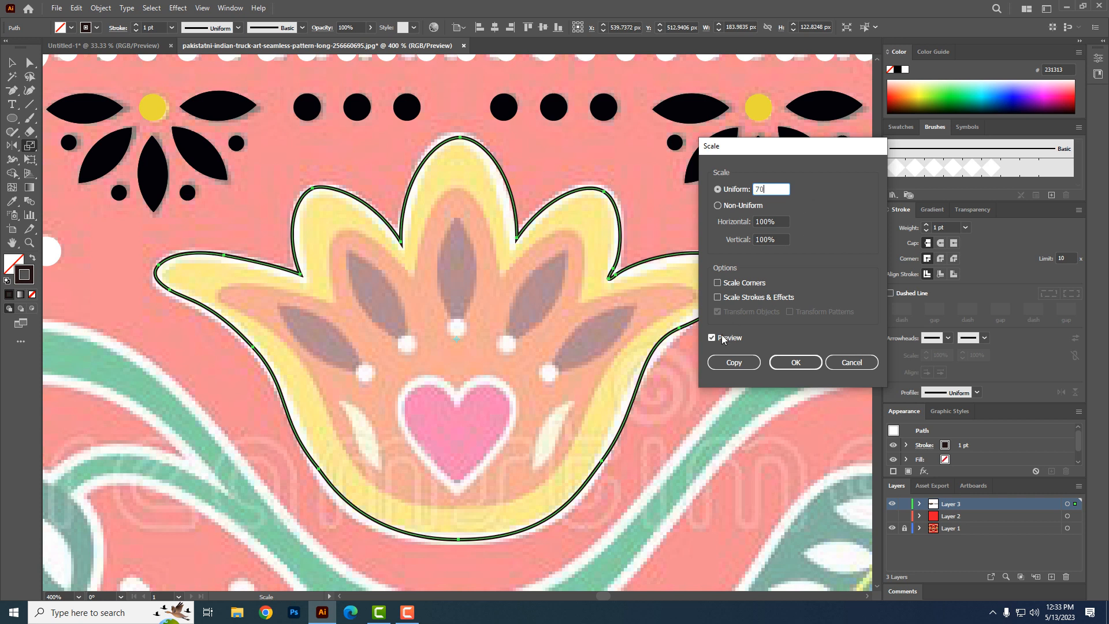
key(Tab)
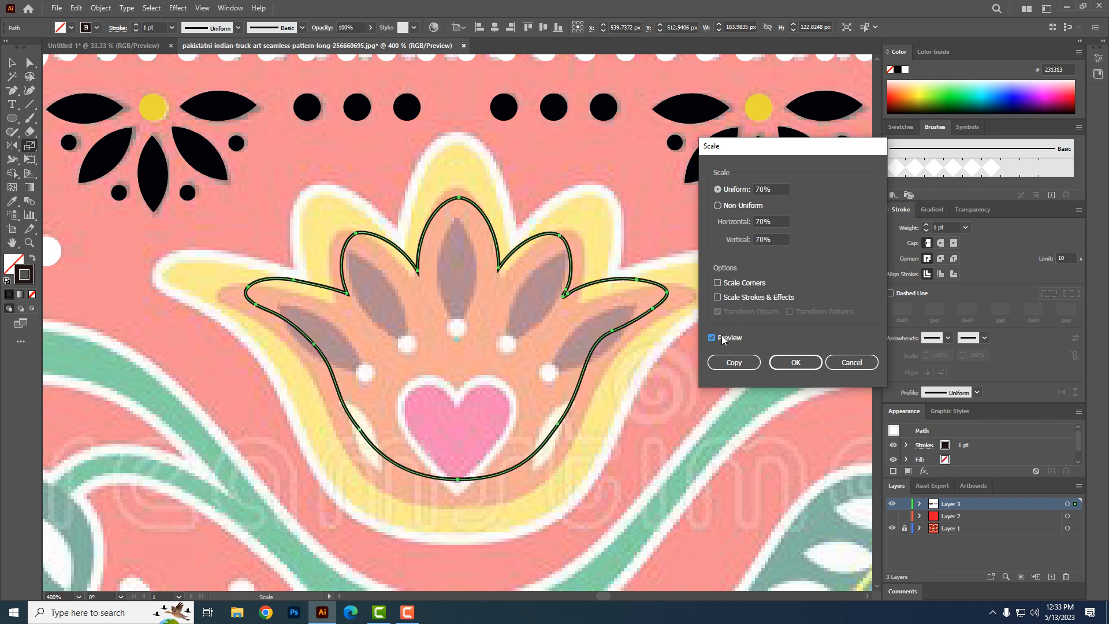
double_click(772, 190)
text(5)
click(723, 337)
click(723, 337)
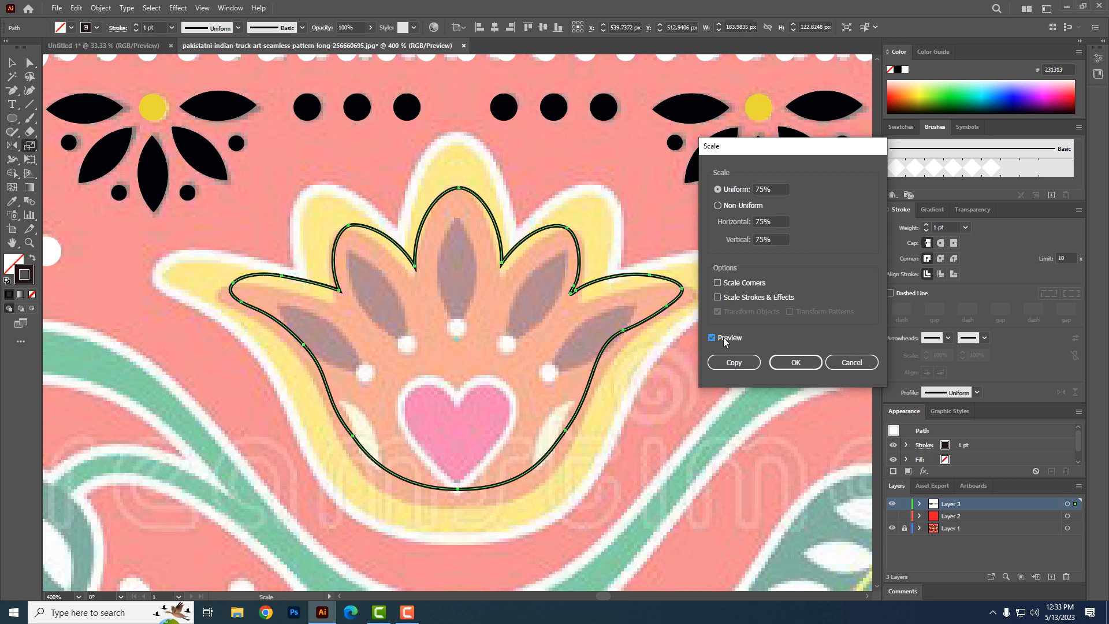
click(734, 368)
- Nudge the smaller outline slightly downward to line it up with the reference's inner orange shape
key(Down)
key(Down)
key(Down)
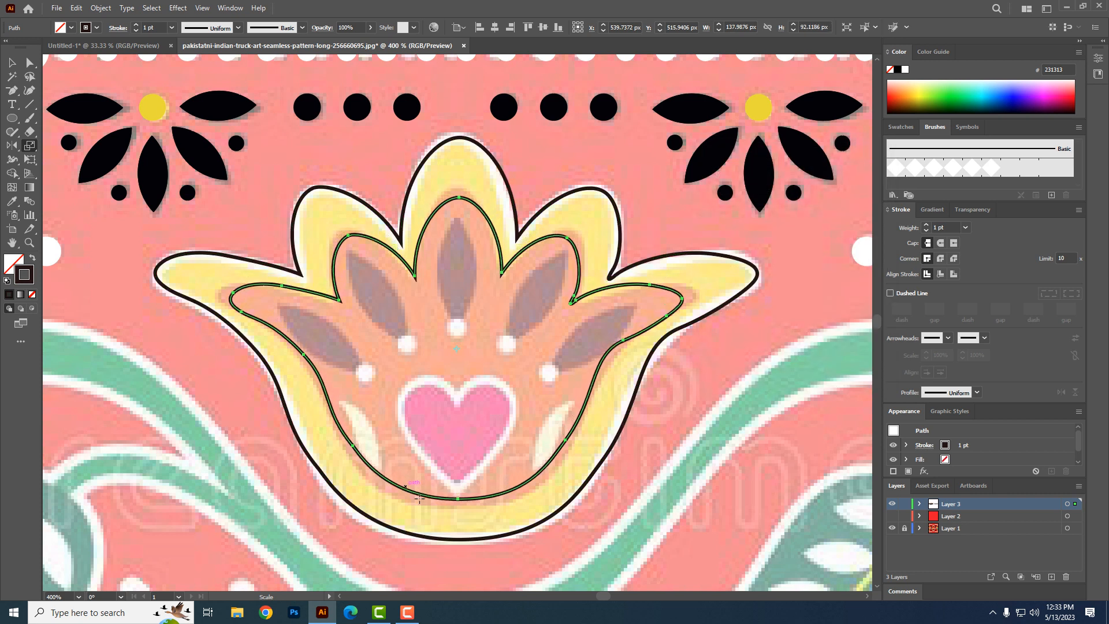
key(Down)
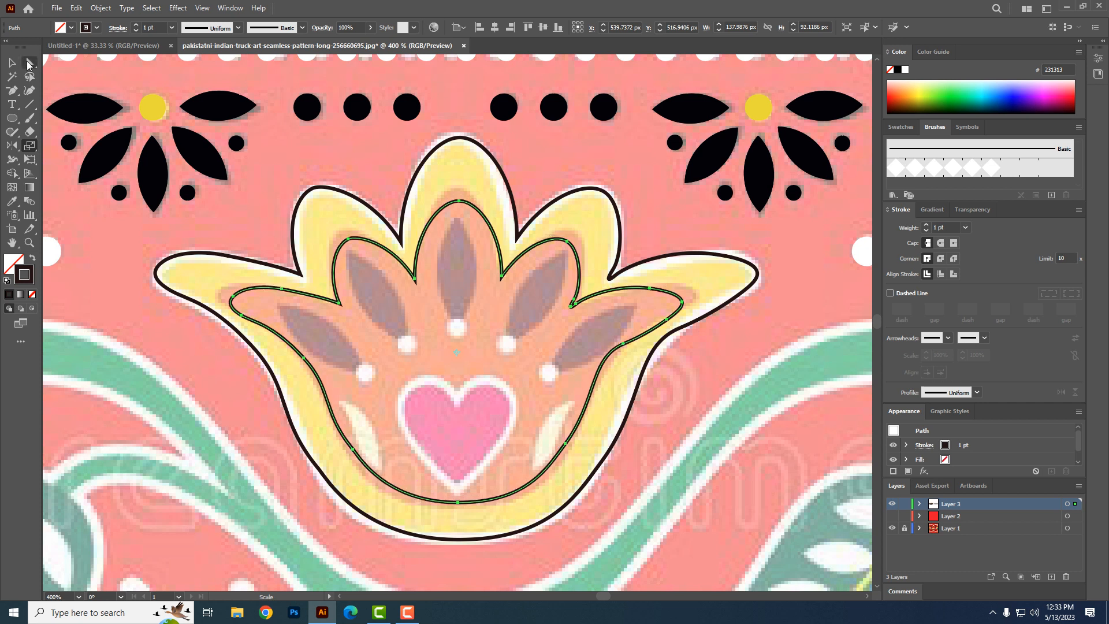
key(Up)
key(Up)
key(Up)
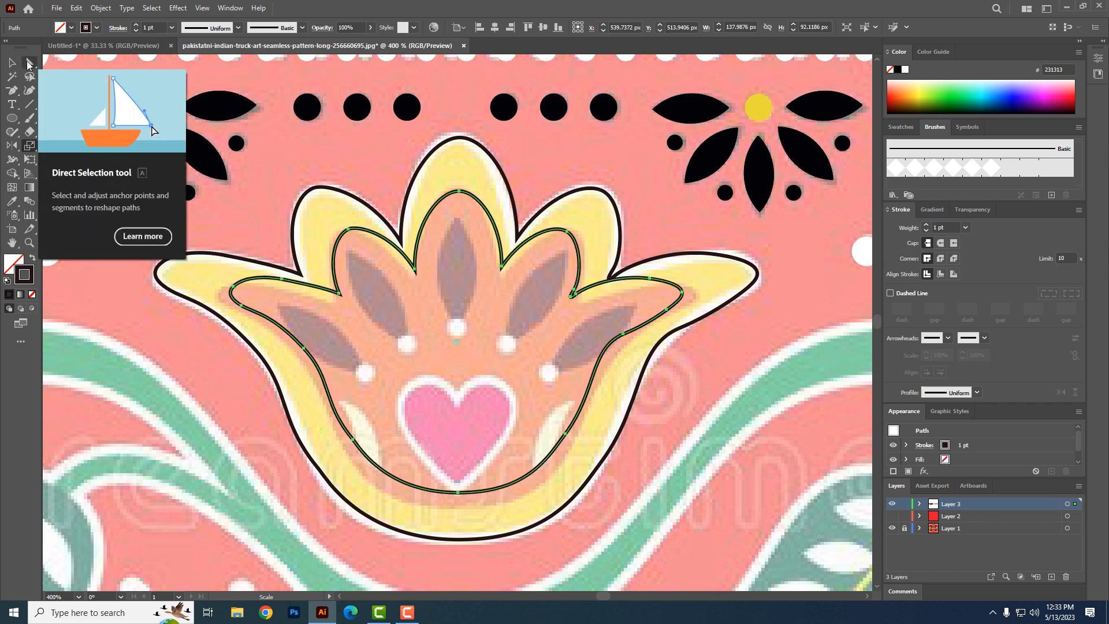
- Select the inner outline's bottom and lower side anchor points and nudge them down toward the orange shape's lower edge
click(27, 65)
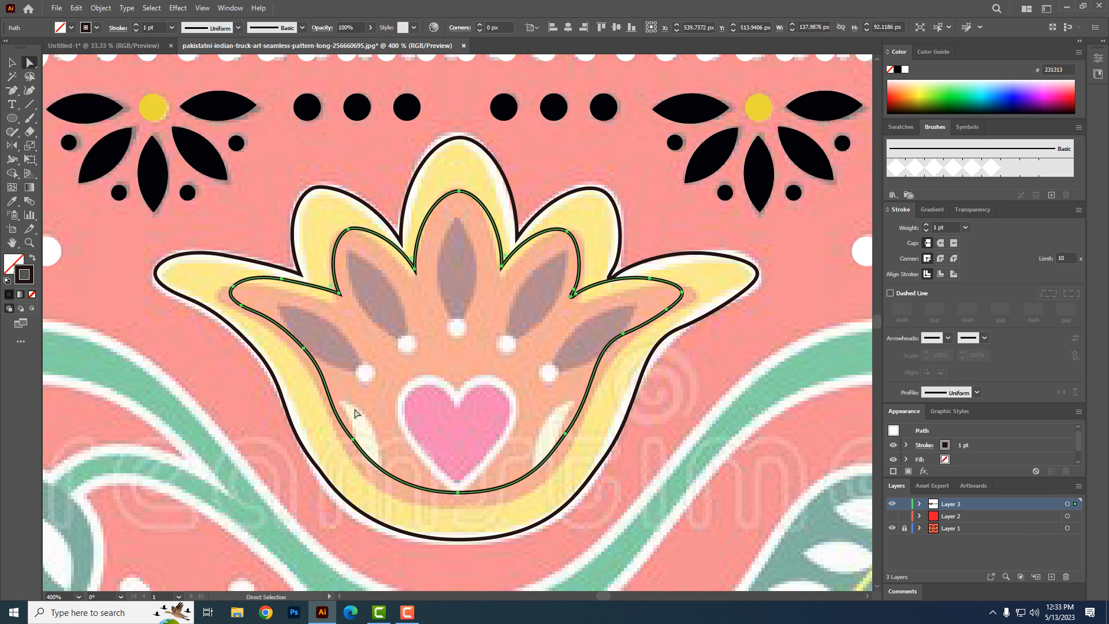
click(464, 479)
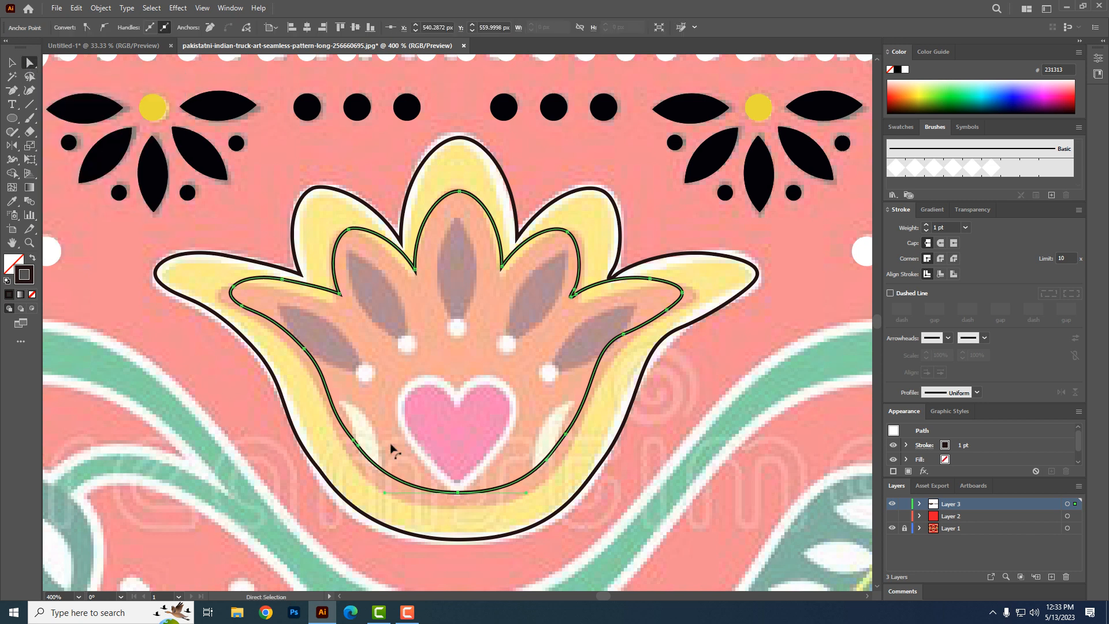
drag(492, 476, 564, 462)
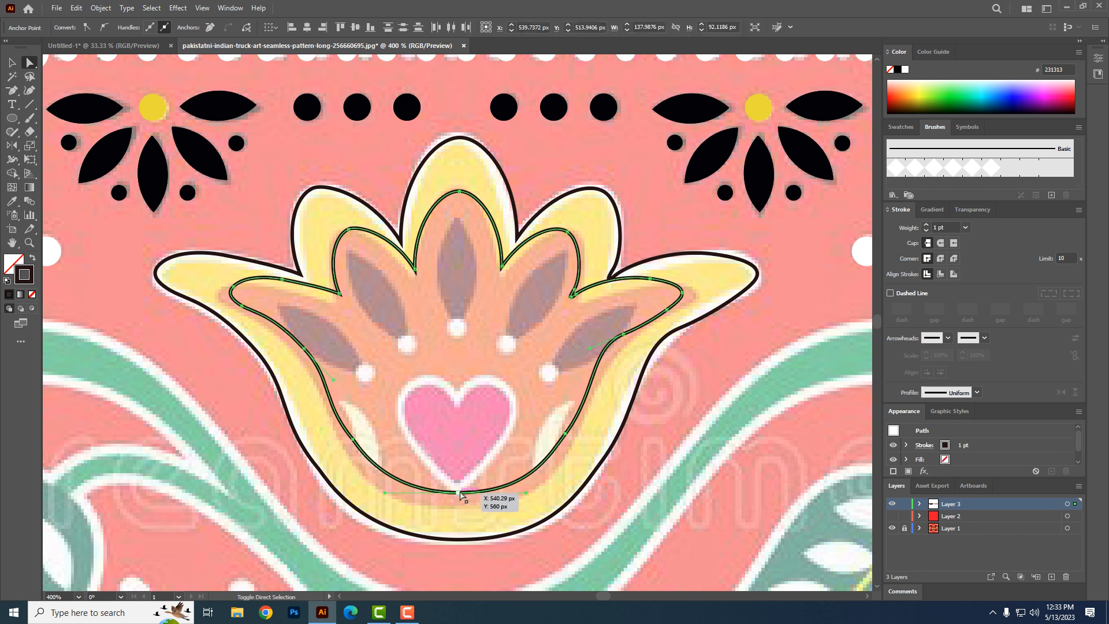
key(Down)
key(Down)
key(Down)
key(Down)
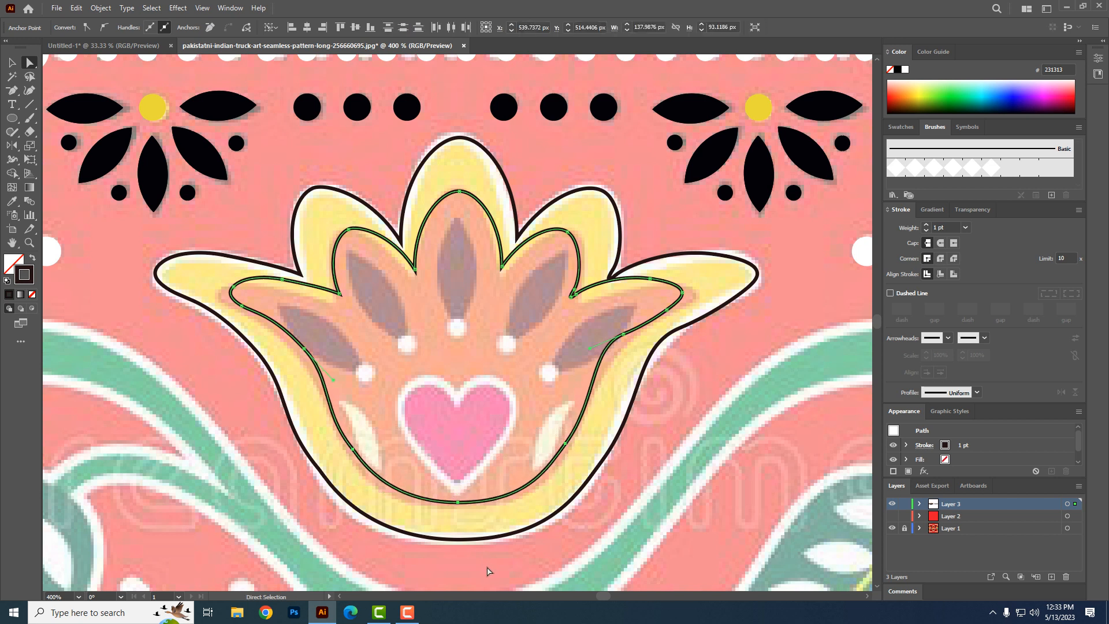
- Reposition the inner outline's anchor points along its left side, left petal tip and left notches to match the reference
drag(371, 446, 338, 462)
drag(321, 414, 324, 412)
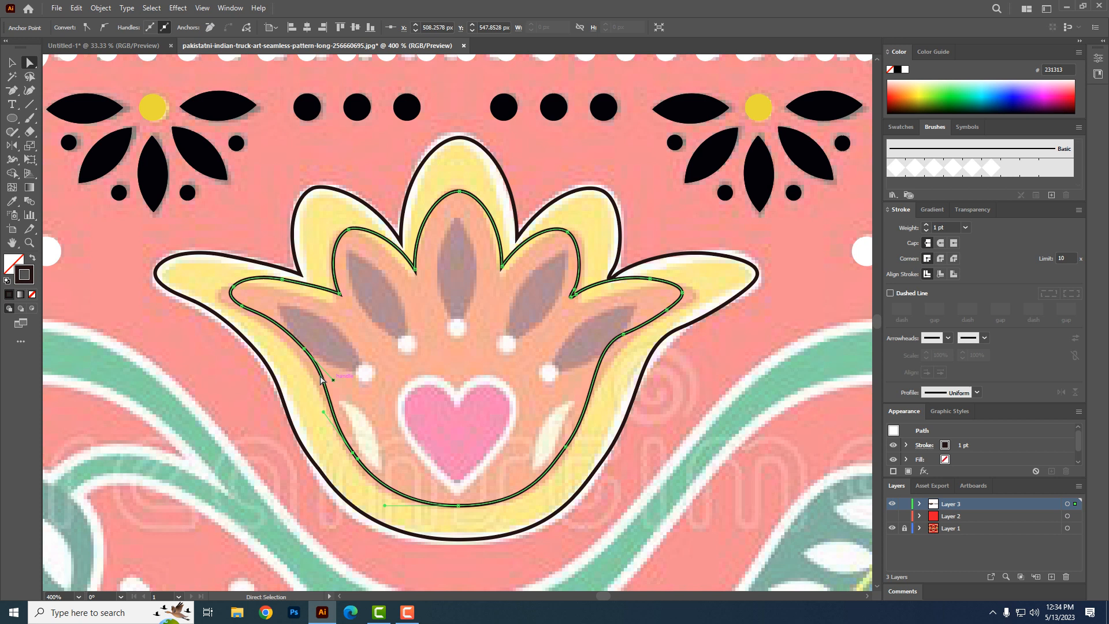
drag(303, 354, 298, 353)
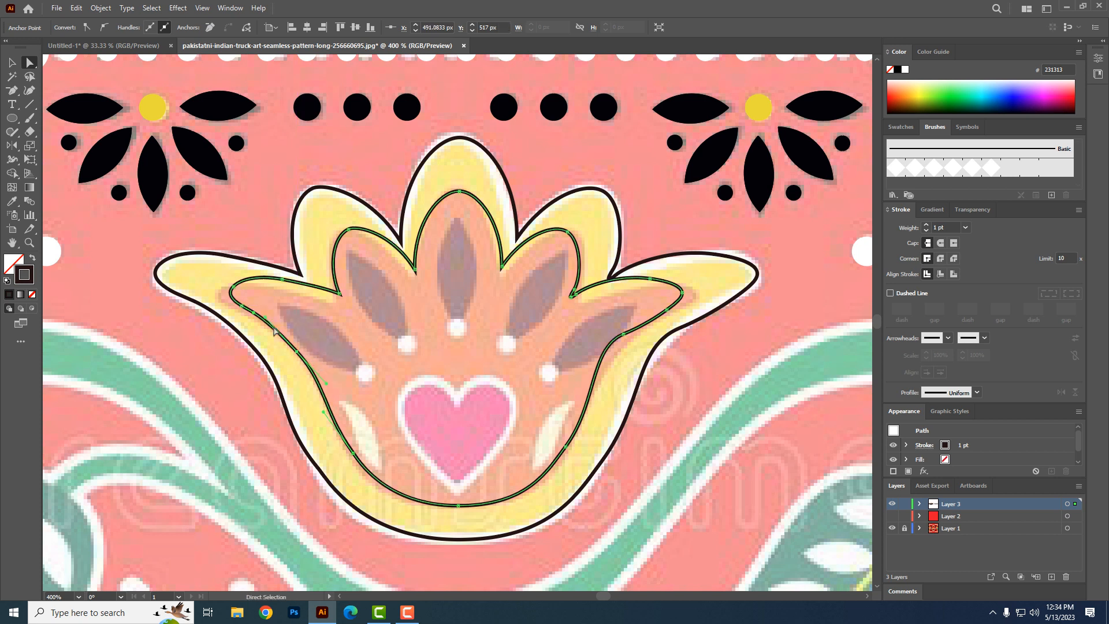
drag(233, 288, 334, 303)
drag(415, 268, 411, 275)
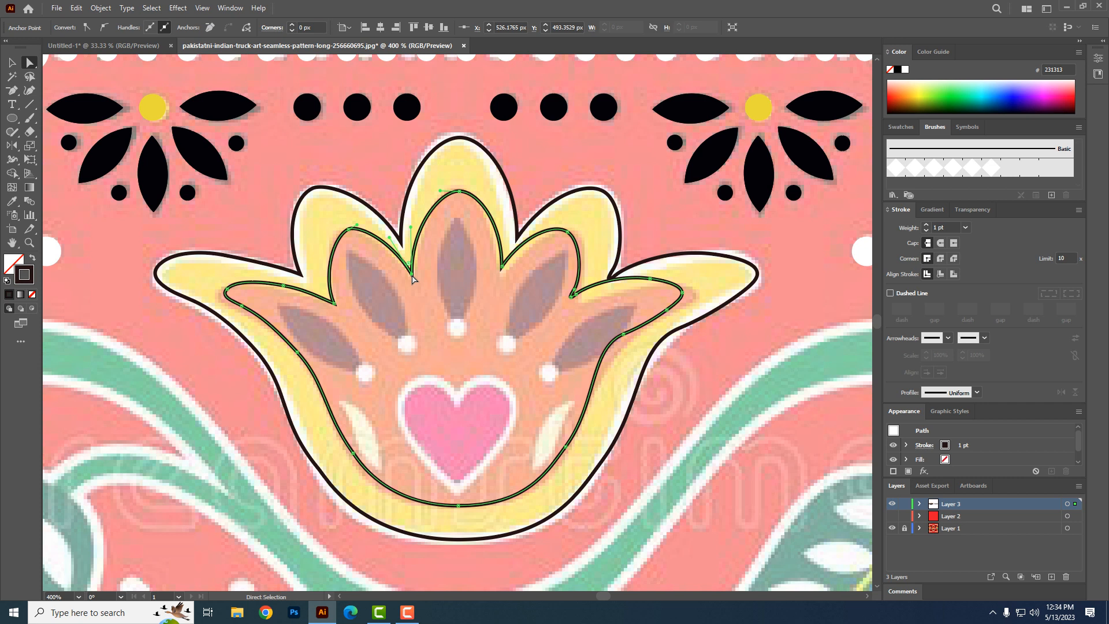
- Move the inner outline's right petal tip and right notches outward and down to match the reference
drag(684, 293, 664, 283)
drag(576, 297, 582, 306)
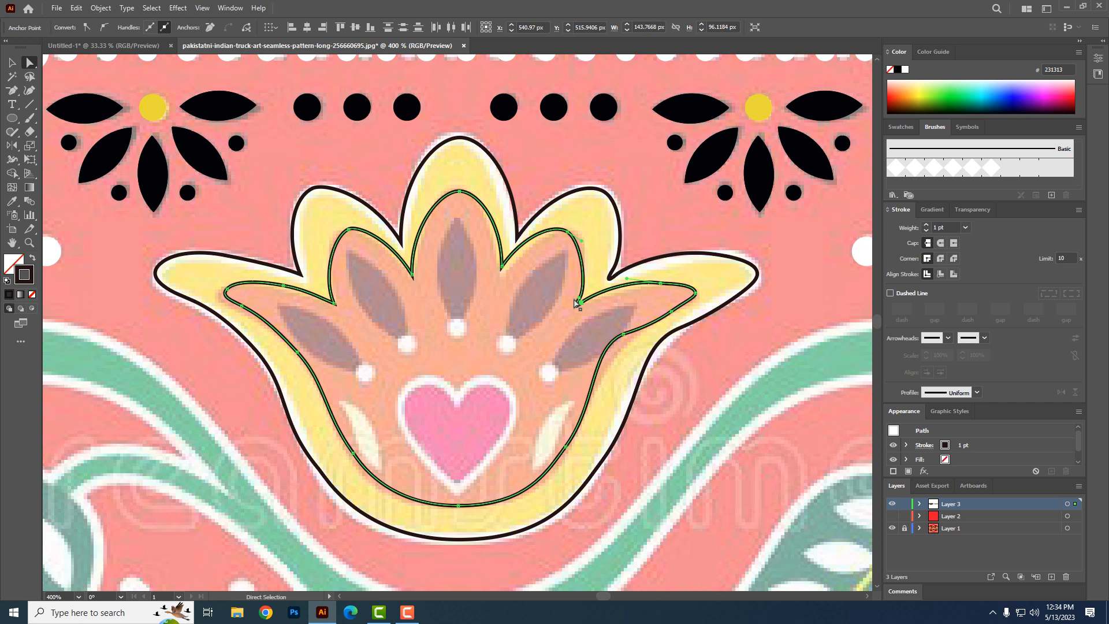
drag(504, 271, 503, 278)
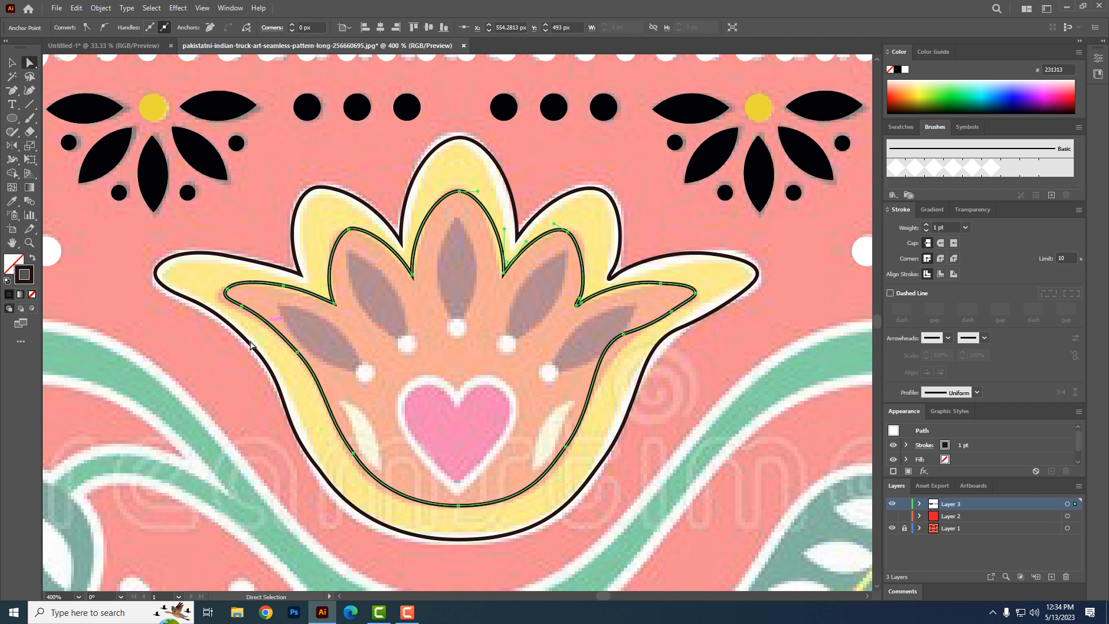
click(12, 62)
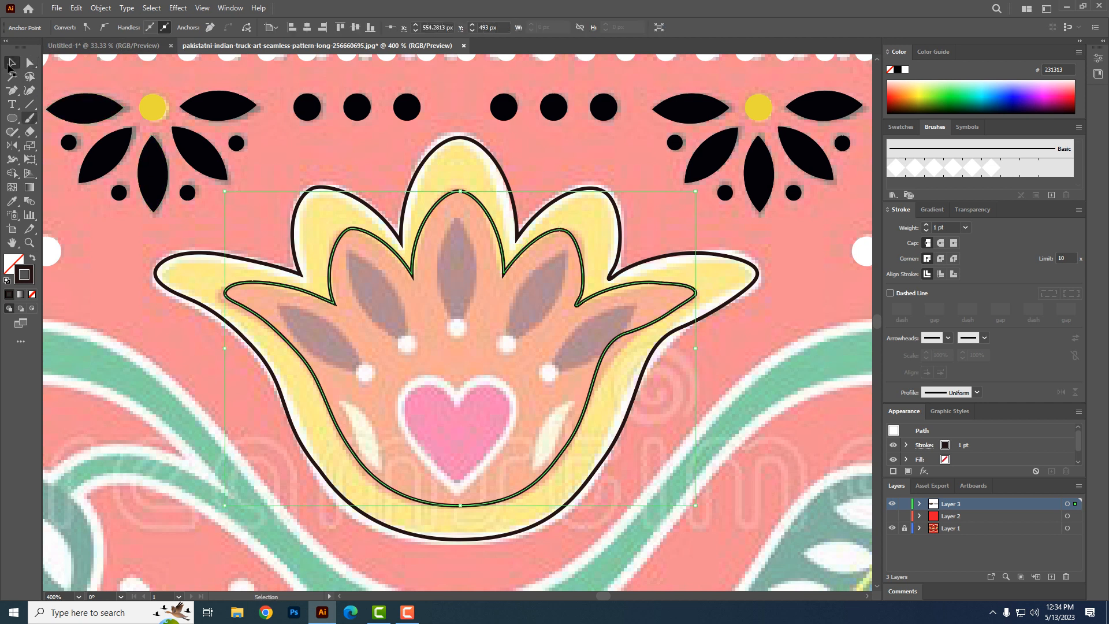
- Duplicate the vertical black leaf from the floral motif above the large flower and place the copy beside the flower
click(201, 163)
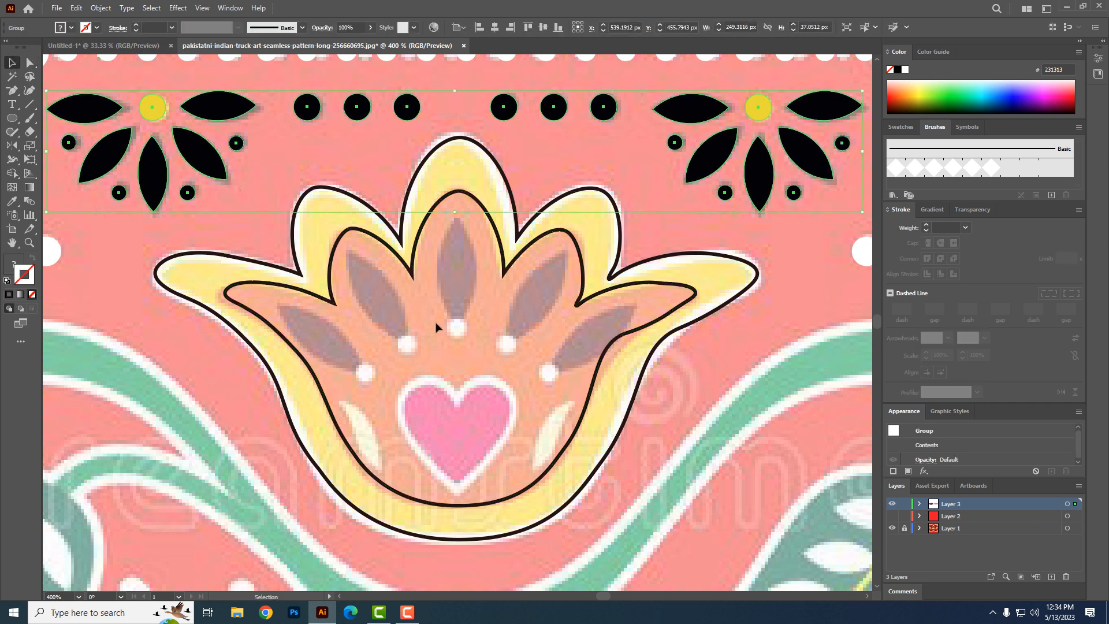
drag(458, 324, 154, 365)
drag(740, 352, 397, 357)
drag(544, 341, 287, 372)
ctrl+alt+click(537, 356)
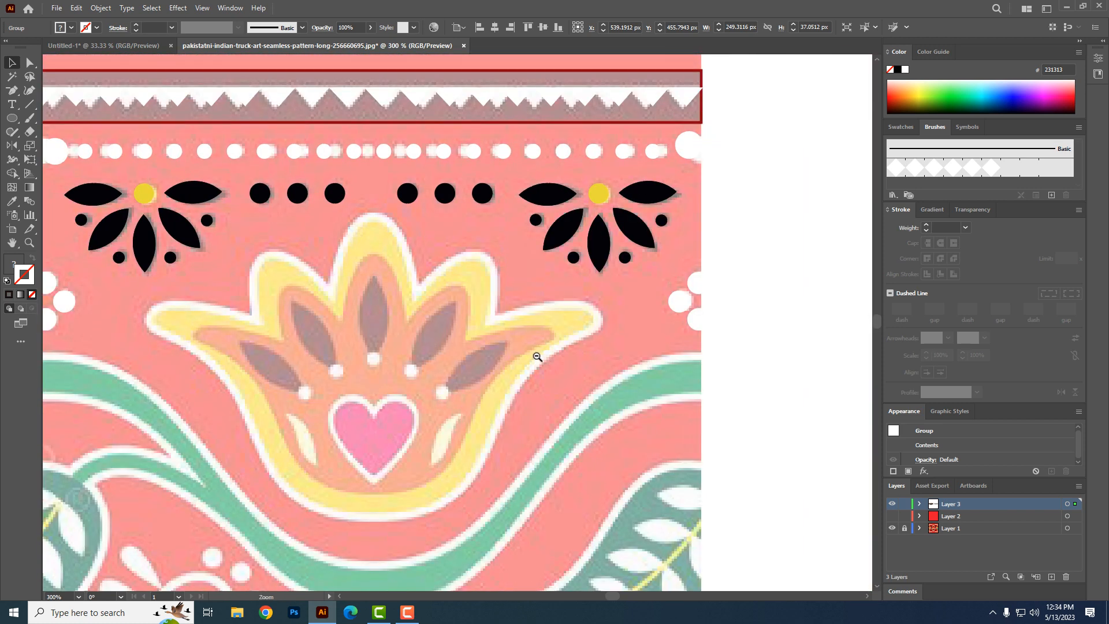
ctrl+alt+click(537, 356)
ctrl+alt+click(537, 356)
drag(353, 351, 768, 350)
drag(415, 335, 656, 337)
drag(455, 294, 351, 290)
key(a)
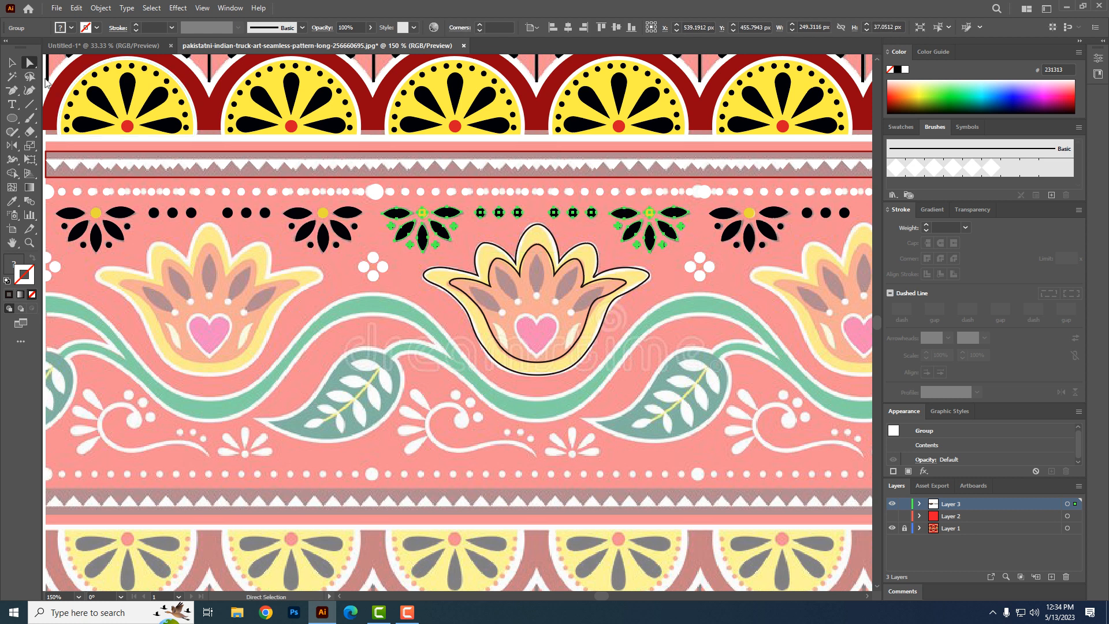
click(350, 492)
click(422, 237)
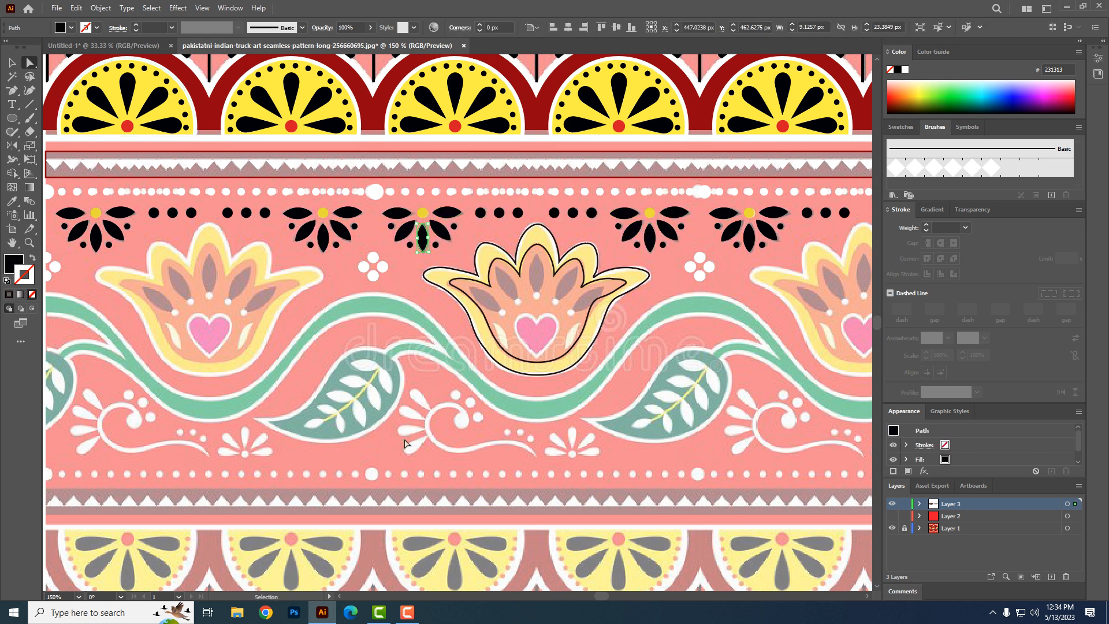
drag(422, 237, 457, 322)
- Move the copied leaf onto the flower's central petal marking and enlarge it to about 12.7 by 32.6 px
ctrl+click(556, 348)
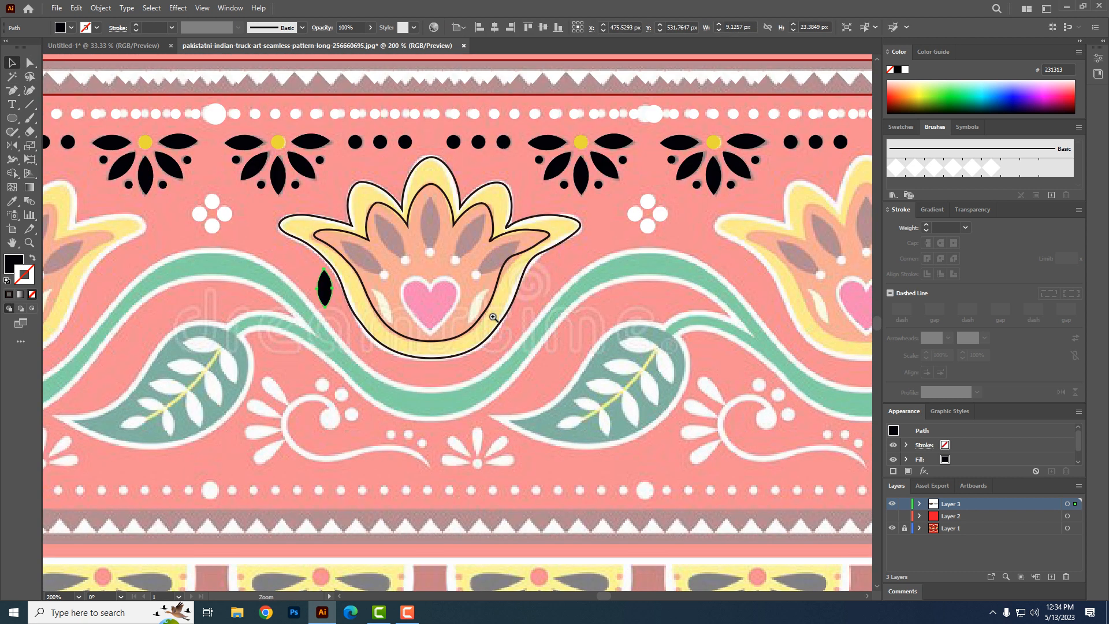
ctrl+click(373, 257)
drag(386, 379, 543, 294)
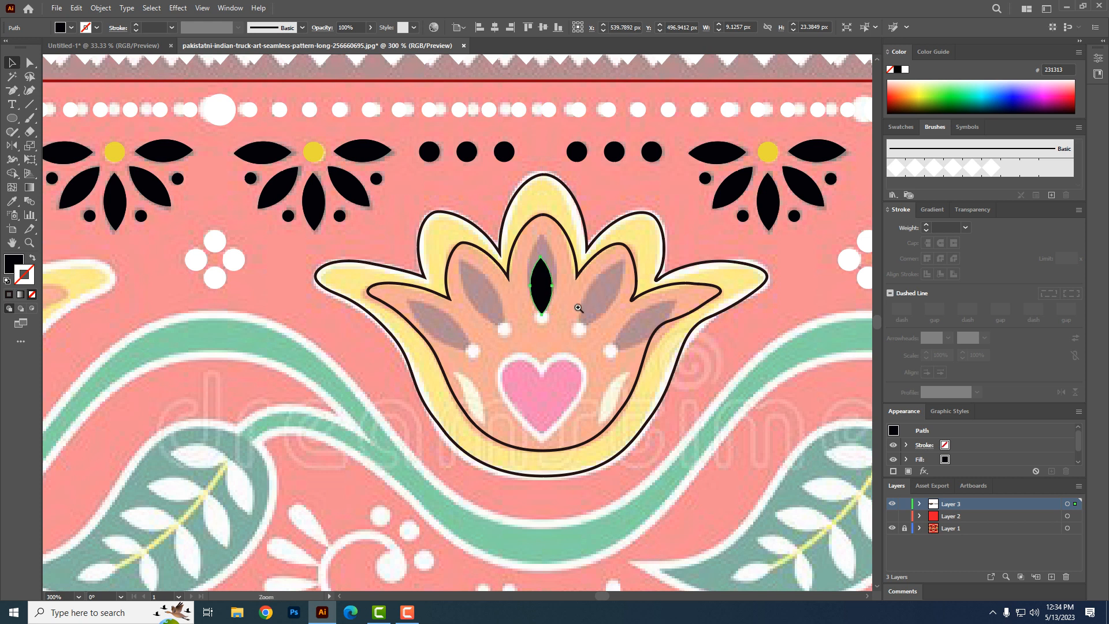
ctrl+click(579, 307)
ctrl+double_click(463, 296)
drag(369, 341, 508, 349)
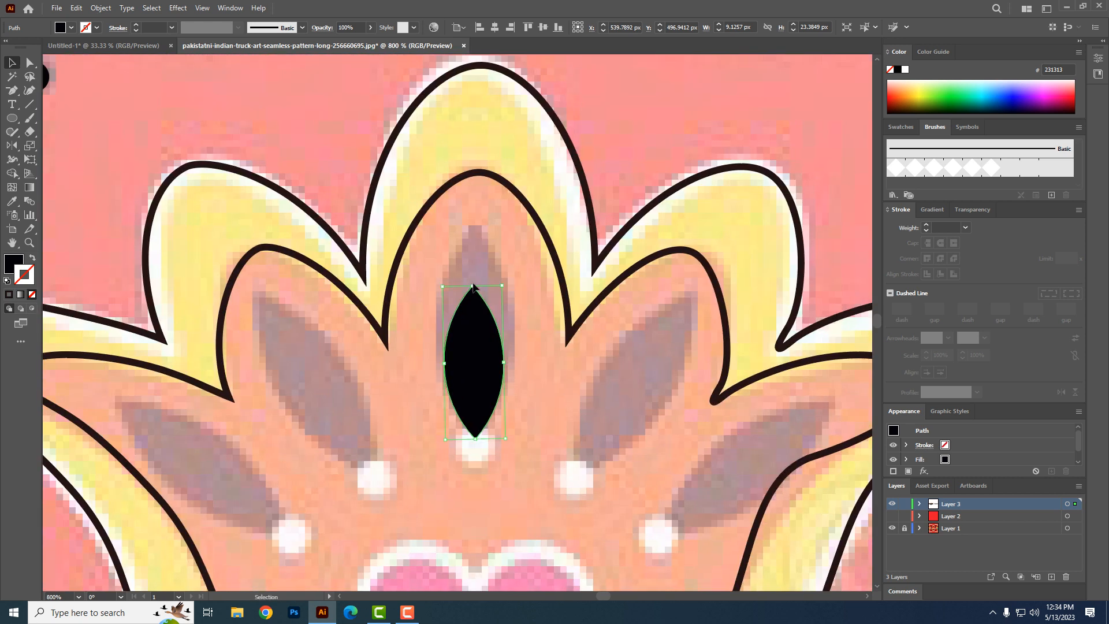
drag(474, 283, 478, 227)
scroll(483, 330, down, 3)
- Draw a circle about 6.2 px wide over the dot beneath the central leaf and fill it white
click(13, 119)
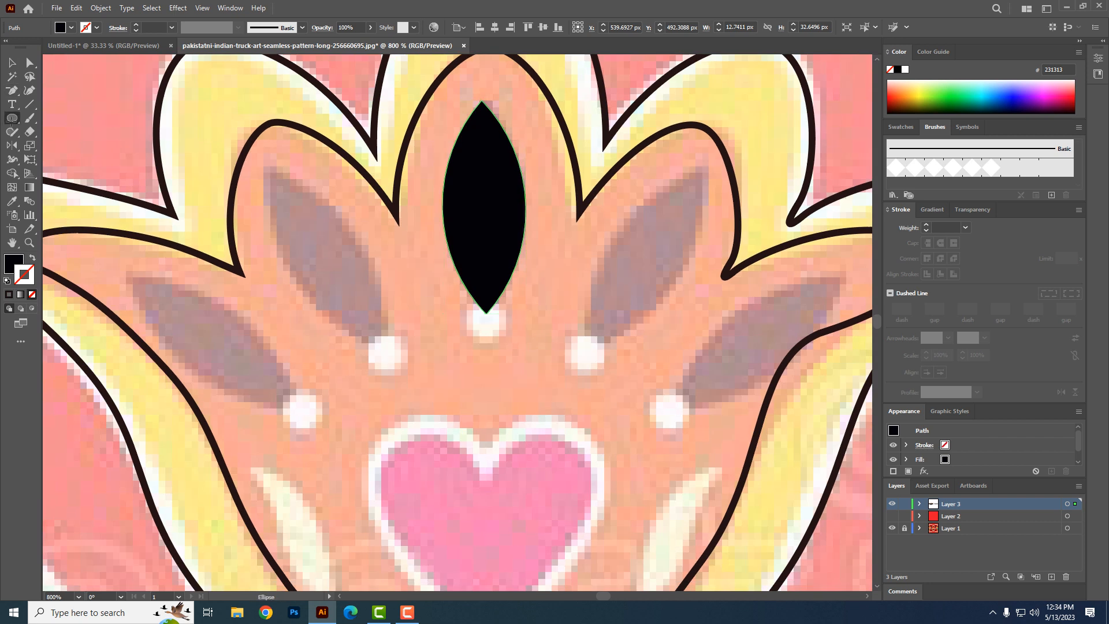
drag(474, 303, 488, 342)
click(13, 63)
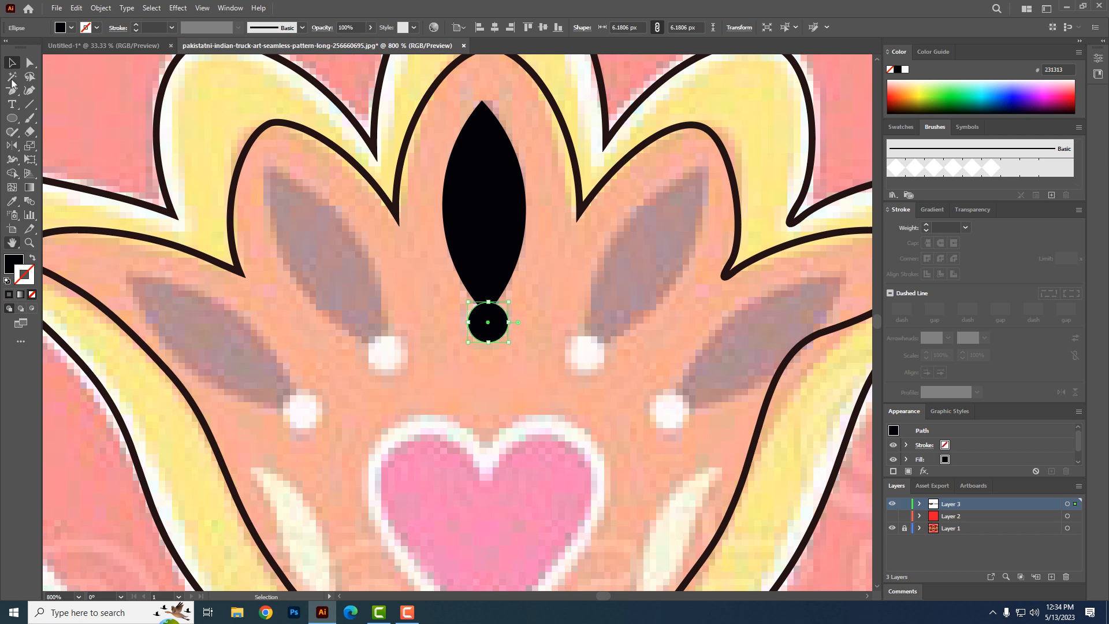
click(904, 69)
- Group the central leaf with the white circle beneath it
drag(351, 235, 529, 343)
ctrl+alt+click(505, 310)
ctrl+alt+click(498, 315)
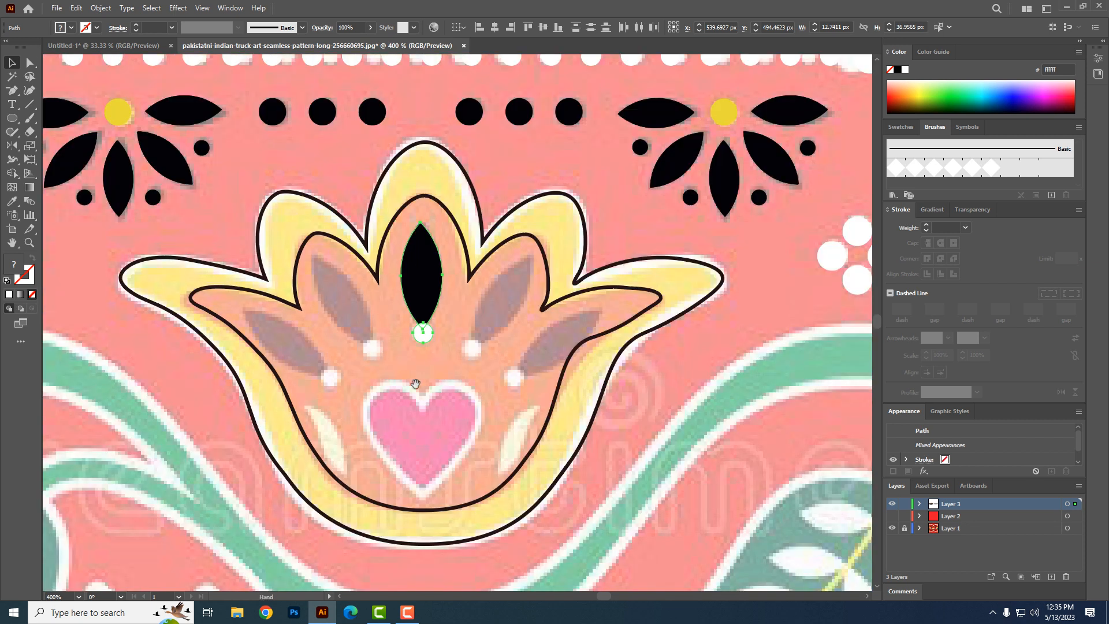
key(ctrl+g)
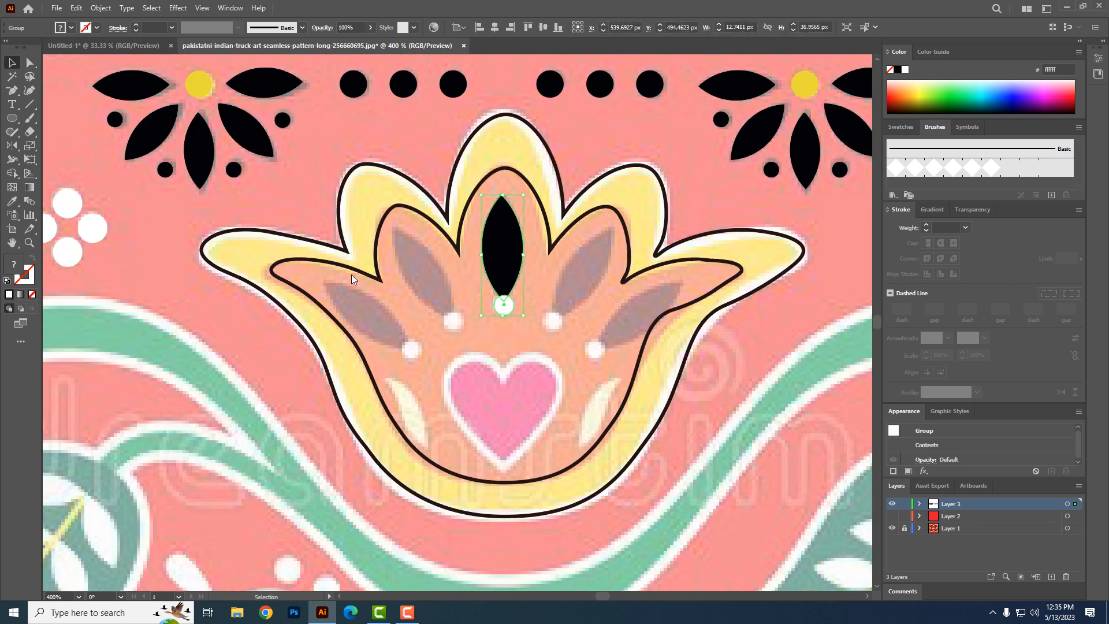
- Try a radial repeat of the leaf-and-dot group to fill the flower's petals
click(100, 8)
mouse_move(173, 308)
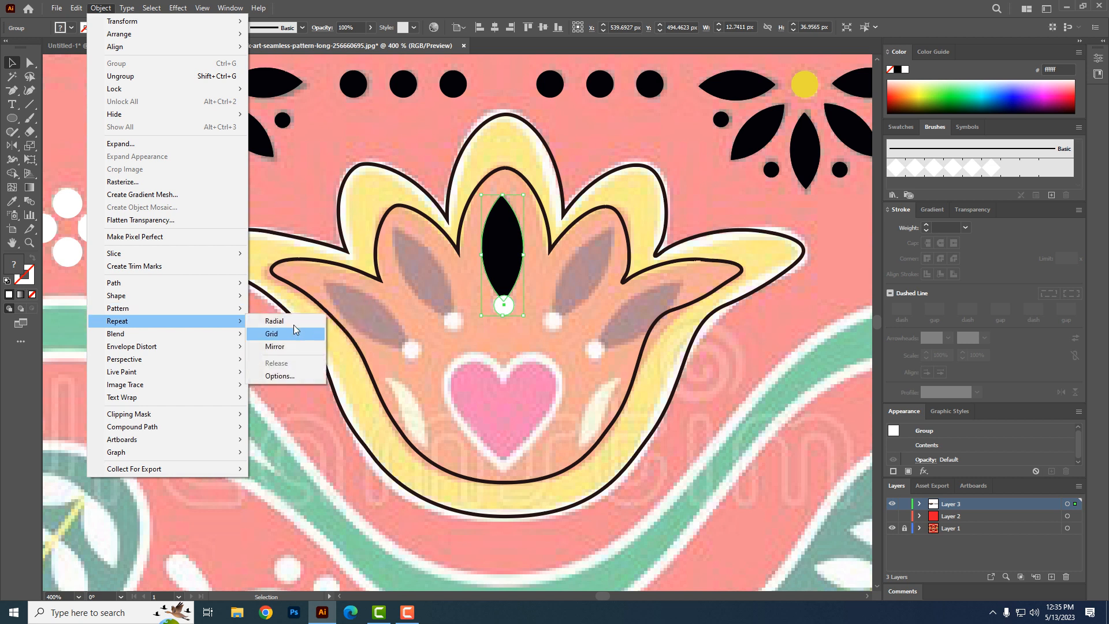
click(293, 325)
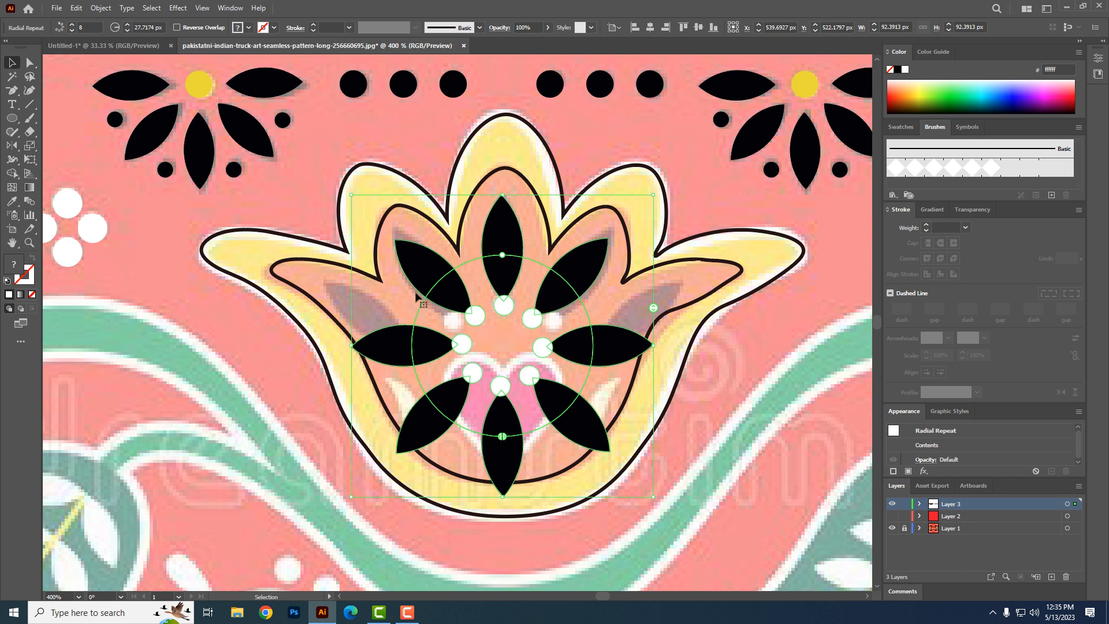
shift+click(691, 294)
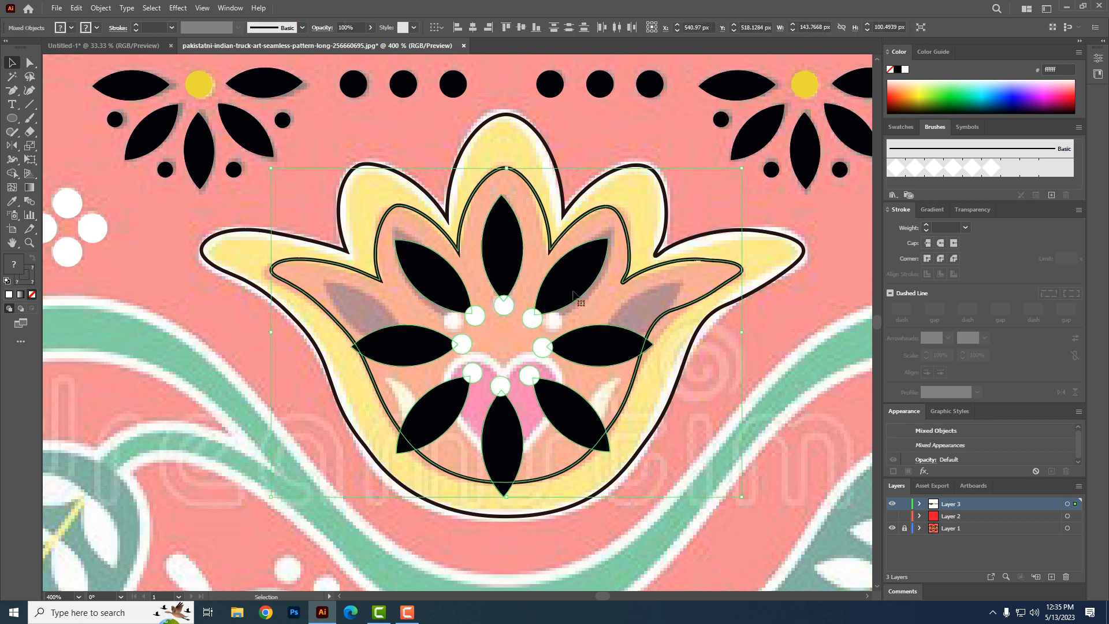
click(612, 316)
drag(572, 290, 724, 425)
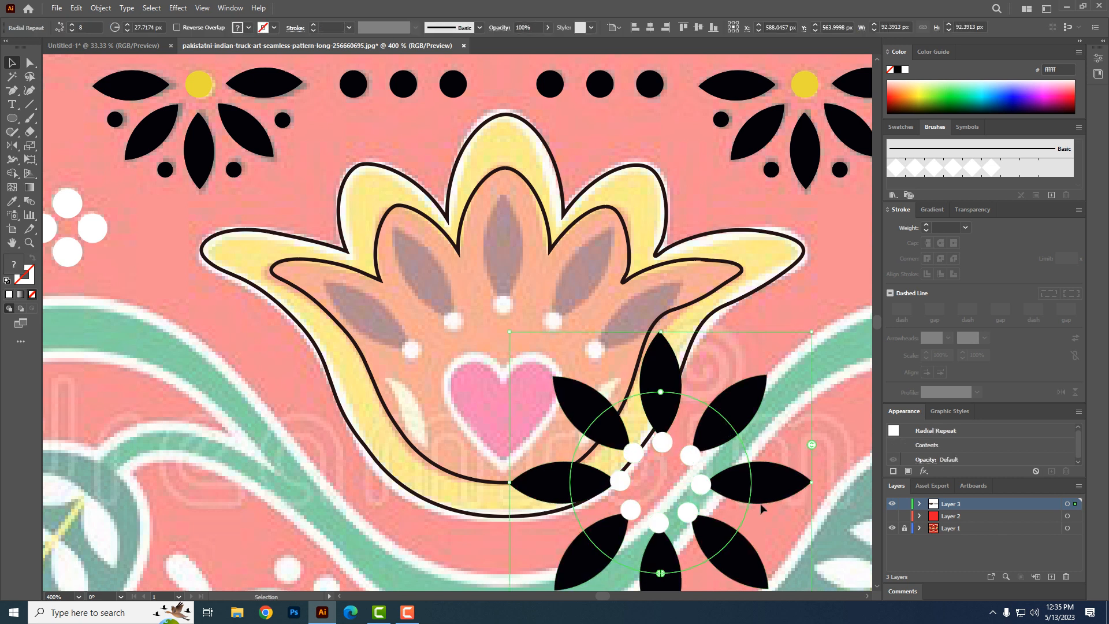
key(ctrl+z)
key(ctrl+z)
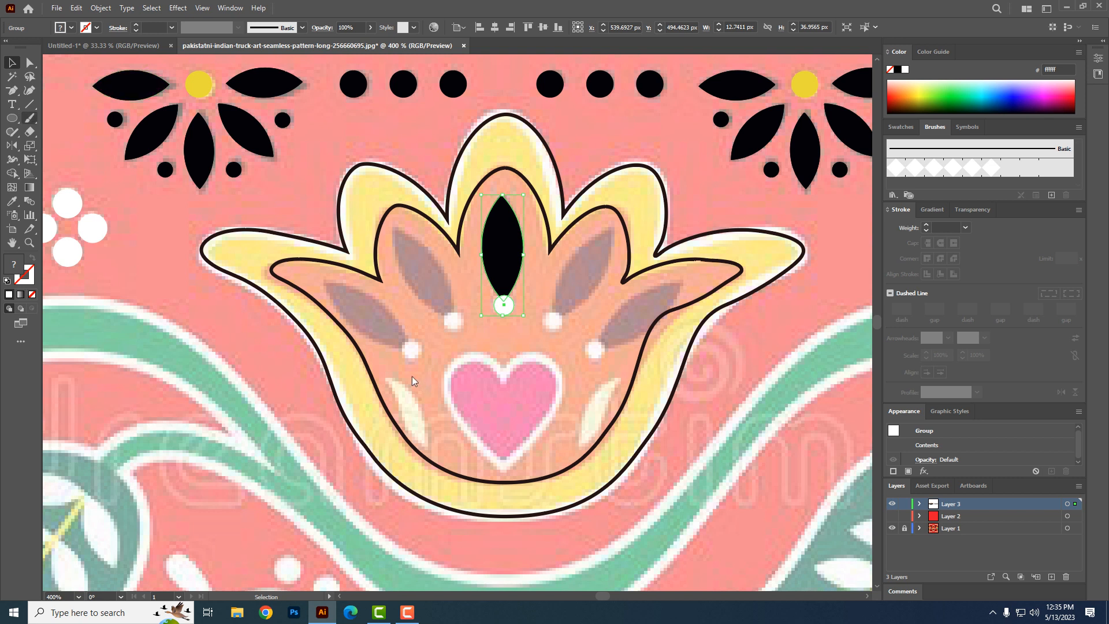
click(12, 145)
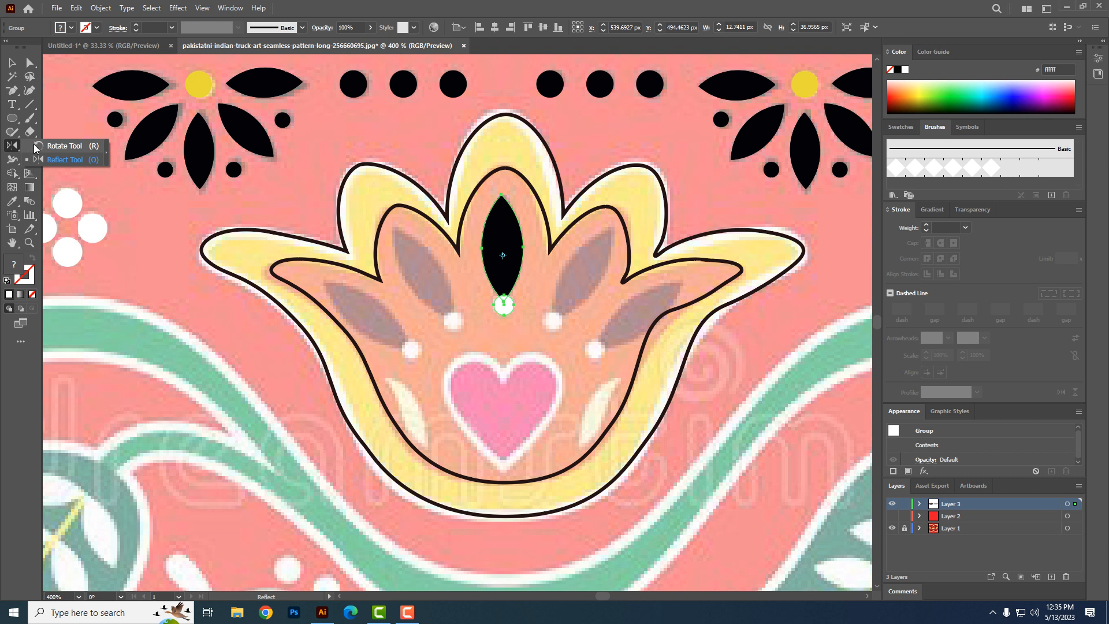
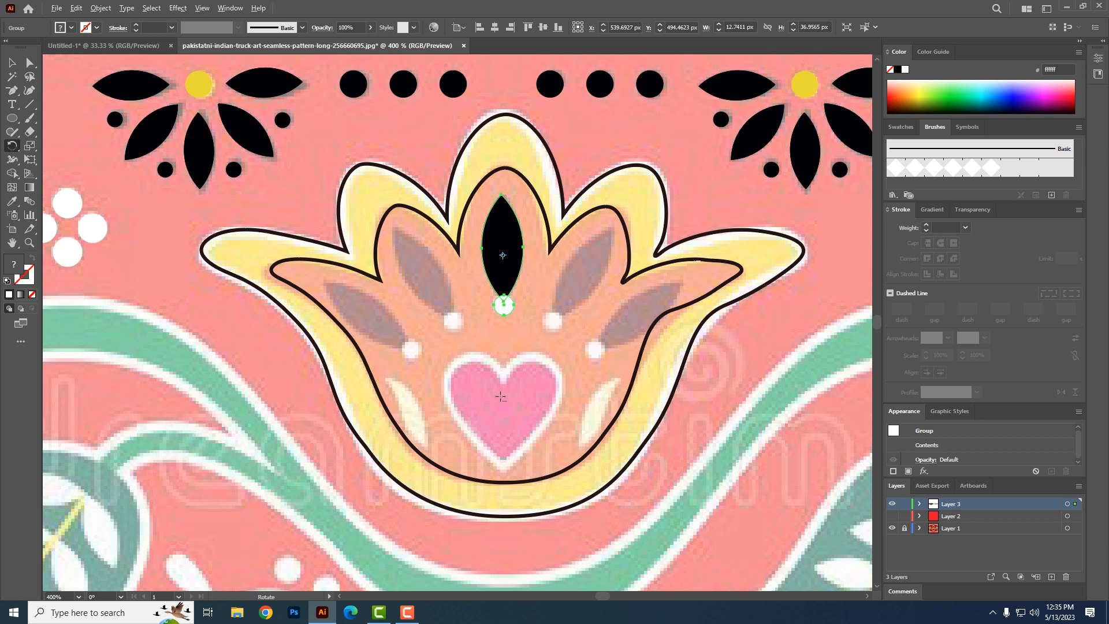
alt+click(503, 460)
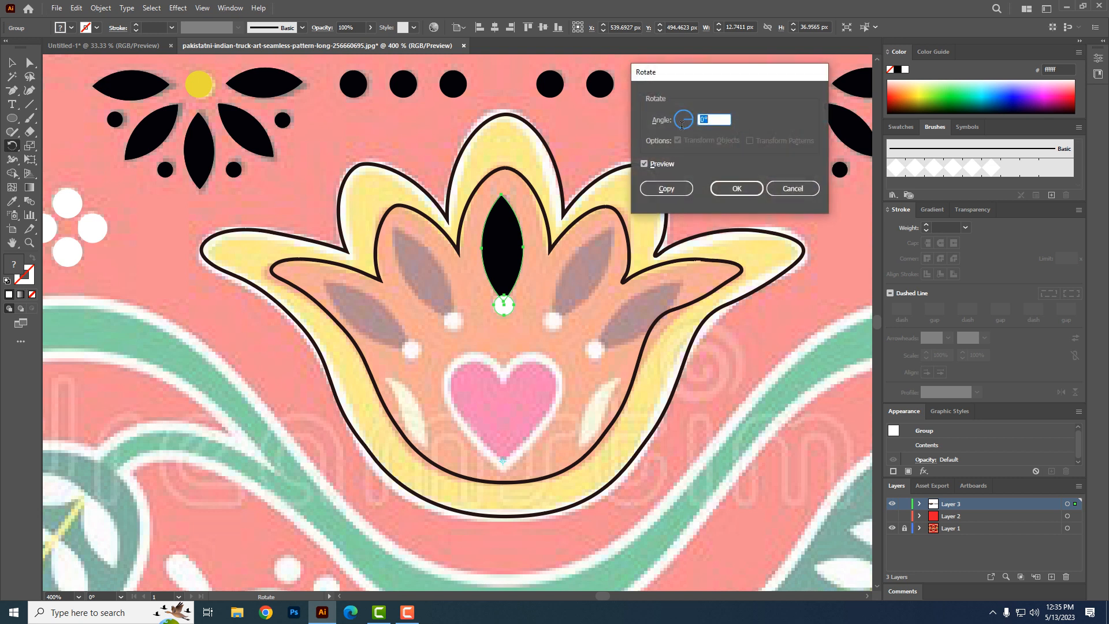
text(20)
click(660, 165)
click(660, 165)
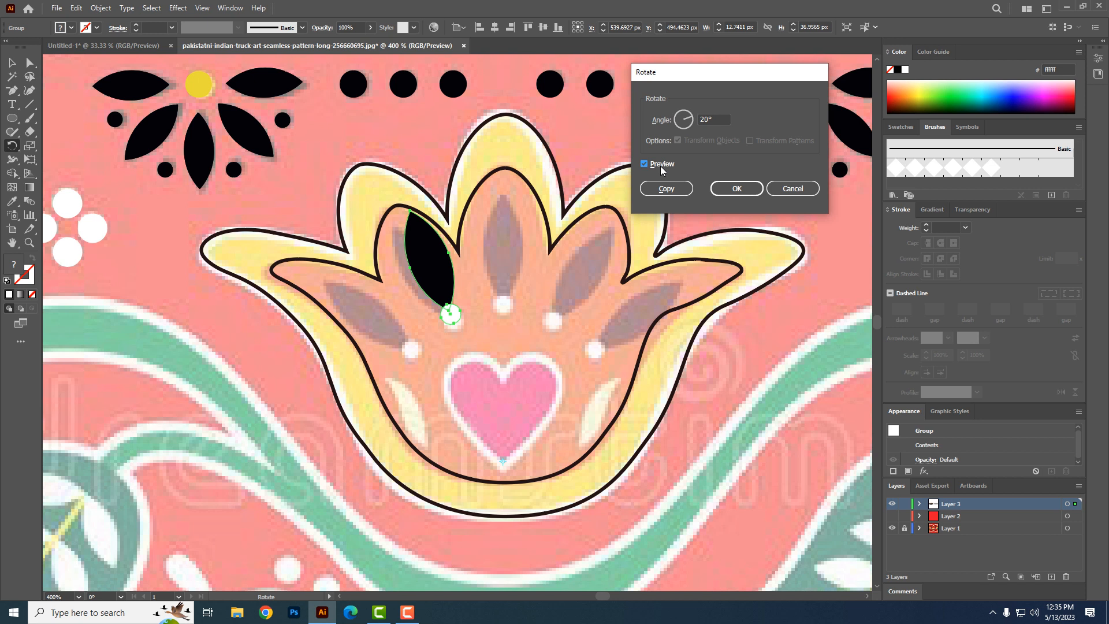
click(704, 120)
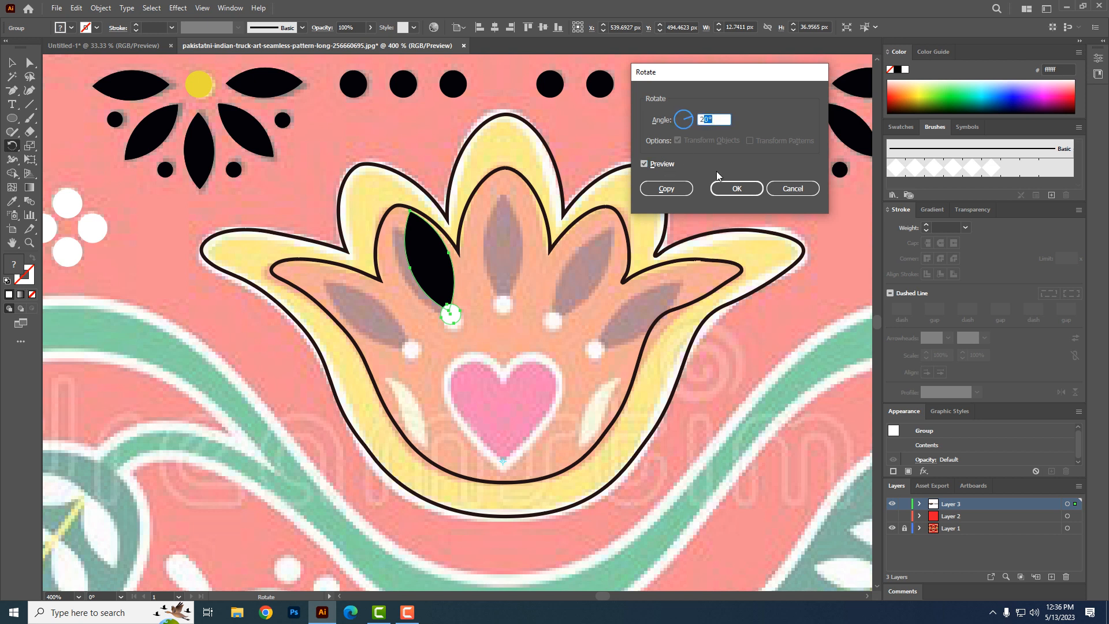
text(22)
click(660, 164)
click(659, 164)
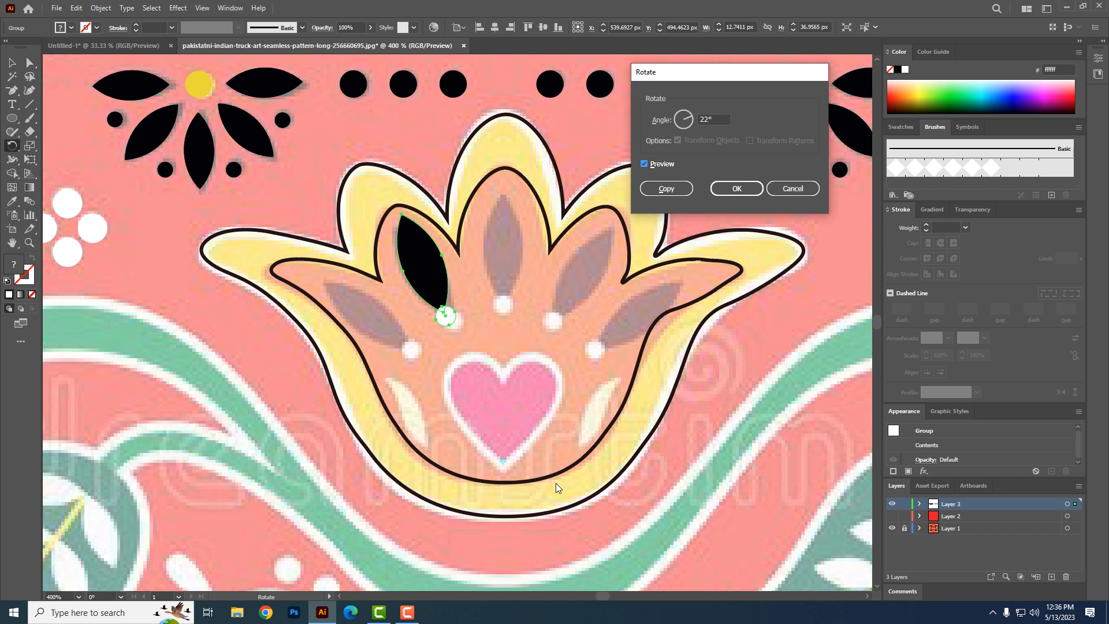
click(793, 188)
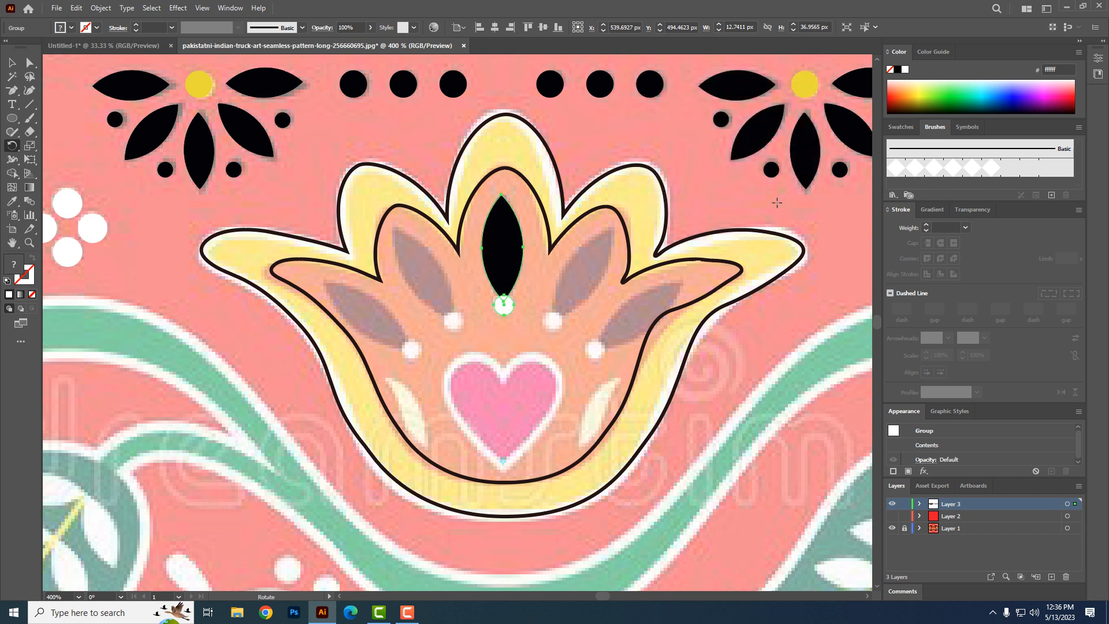
- Rotate a copy of the central leaf-and-dot group by 25° about a point in the heart's lower tip and repeat the copy once
alt+click(503, 445)
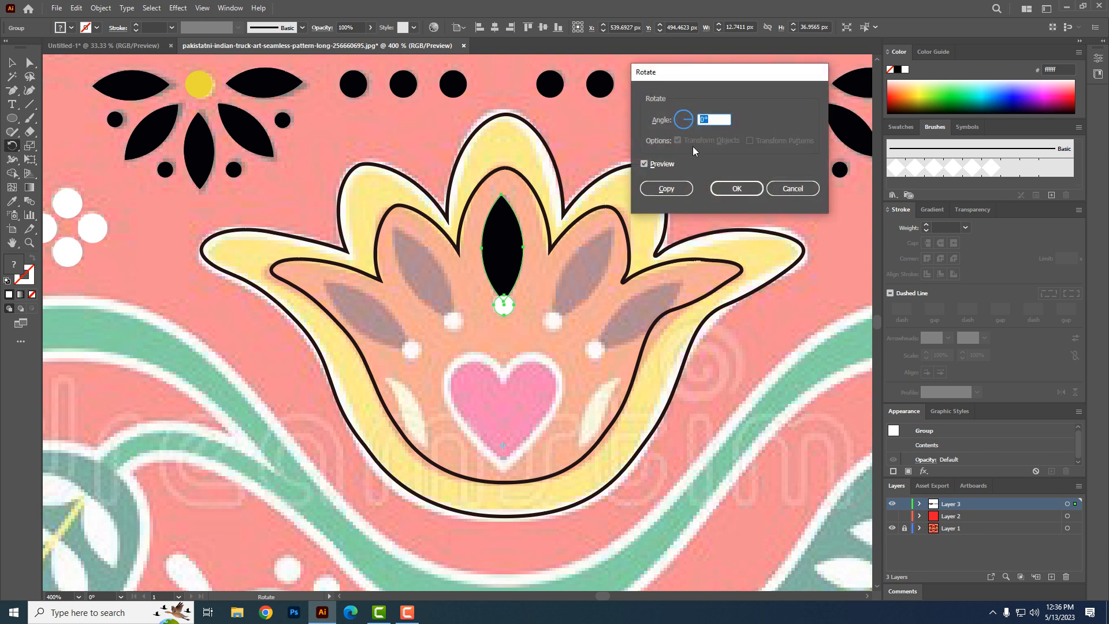
text(22)
click(662, 163)
click(661, 163)
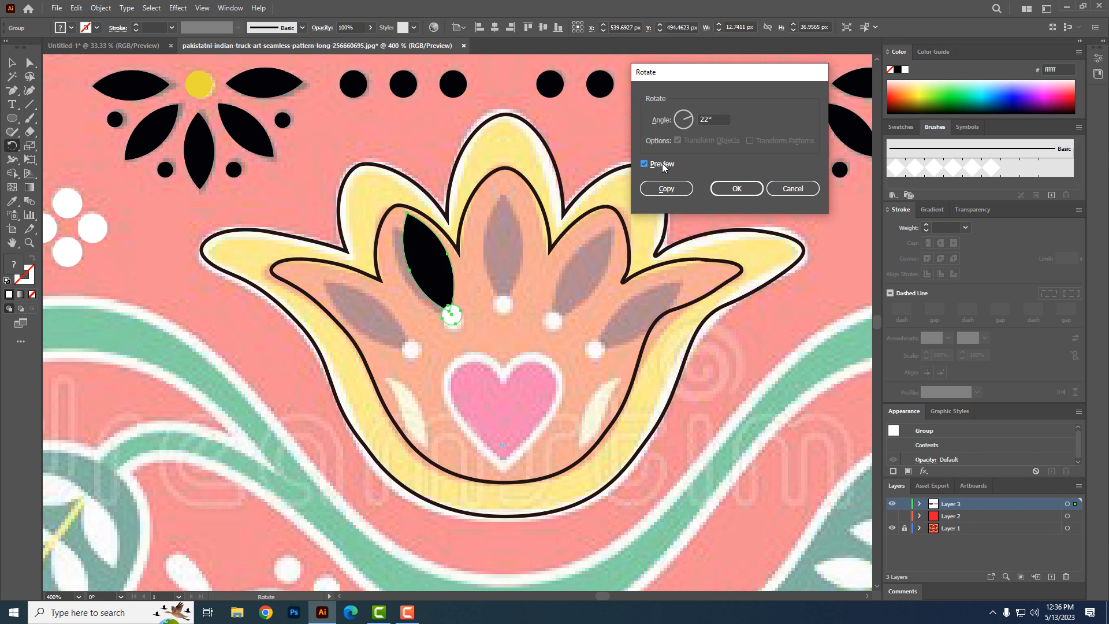
click(703, 119)
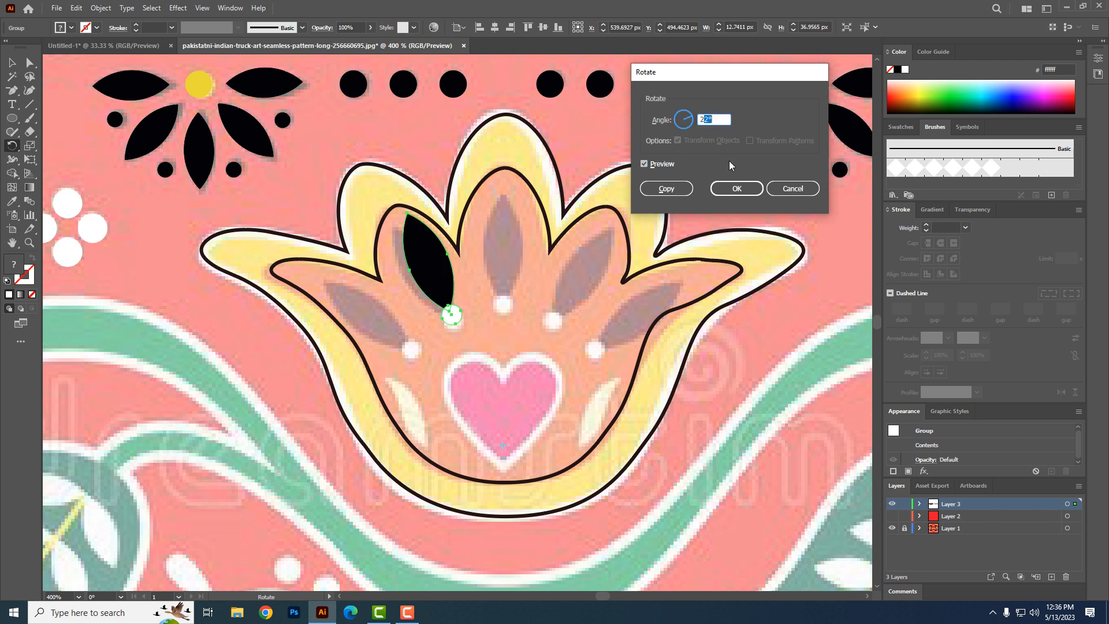
text(5)
click(658, 165)
click(658, 165)
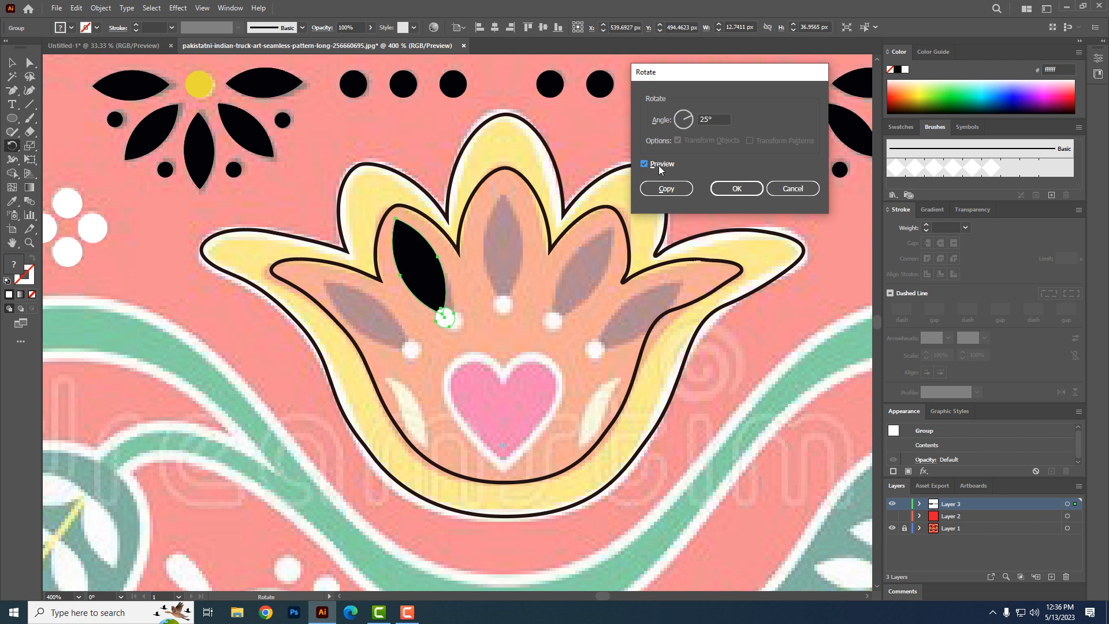
click(671, 189)
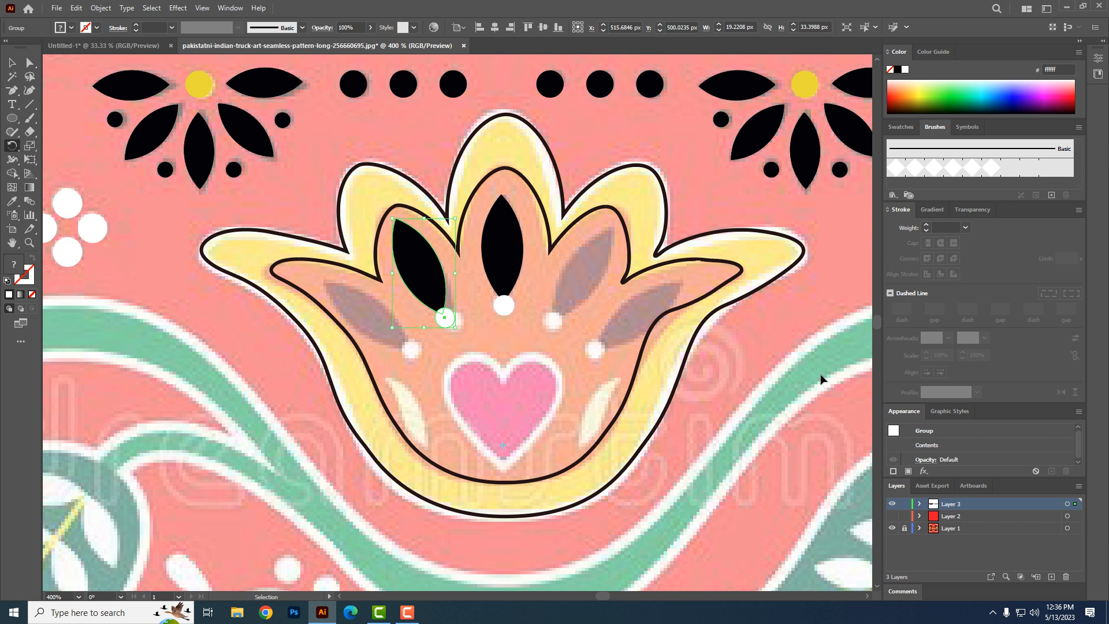
key(ctrl+d)
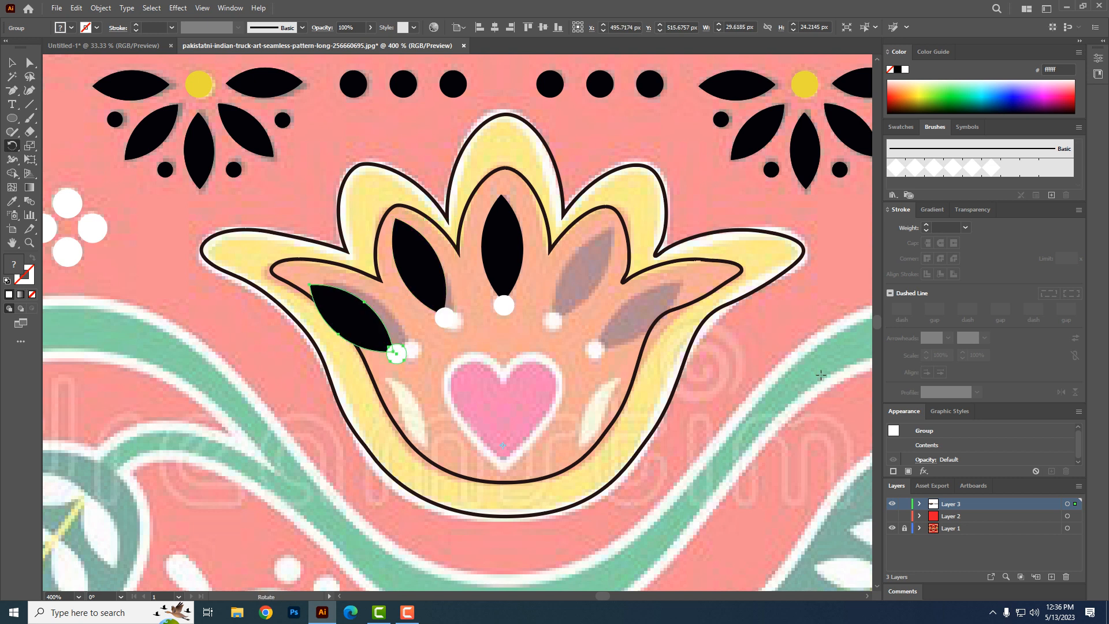
- Align the two rotated copies with the left petal markings, moving the outer one about 6 px right and the inner one 1 px right and down
click(12, 64)
drag(385, 334, 405, 333)
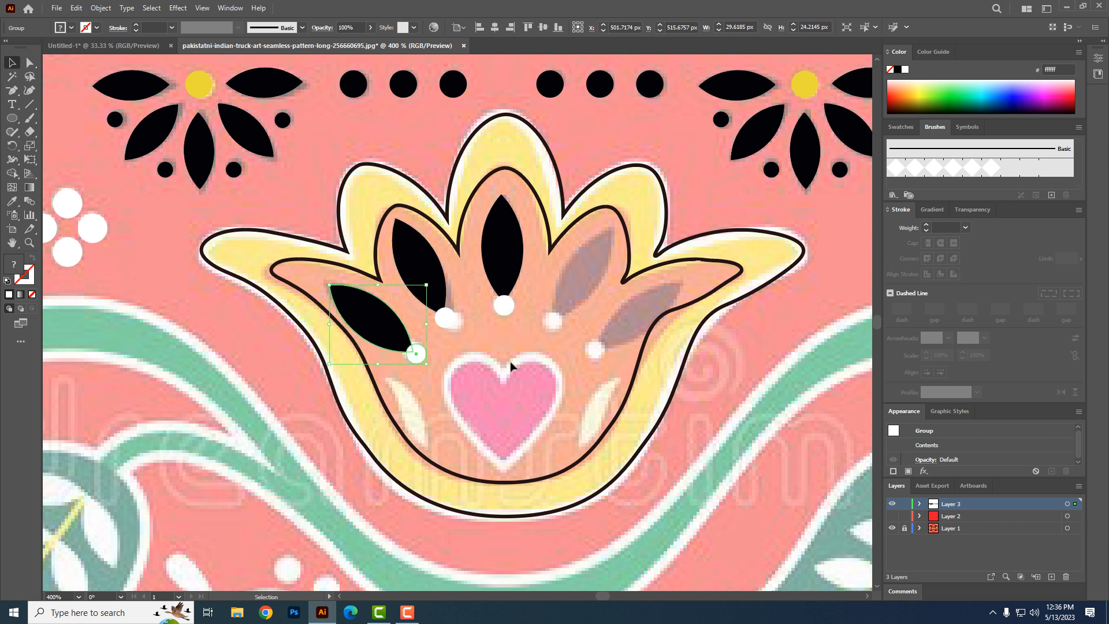
key(Right)
key(Left)
click(422, 269)
key(Right)
key(Right)
key(Left)
key(Down)
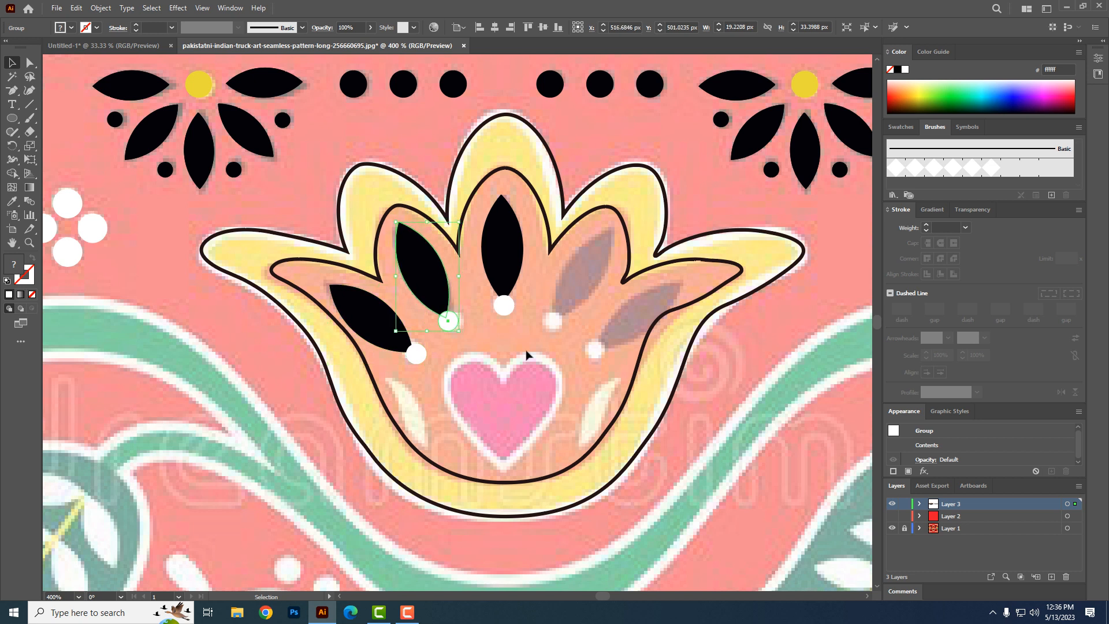
- Duplicate the two left leaf-and-dot groups about 58 px to the right and reflect the duplicates across the vertical axis
click(448, 370)
click(433, 296)
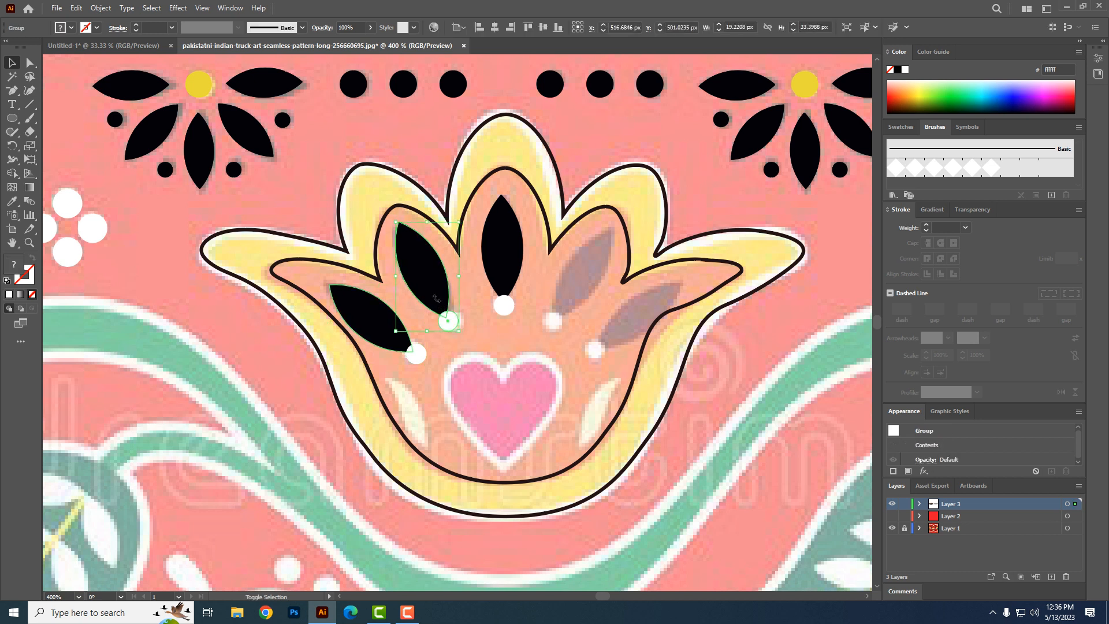
shift+click(378, 332)
drag(458, 349, 378, 353)
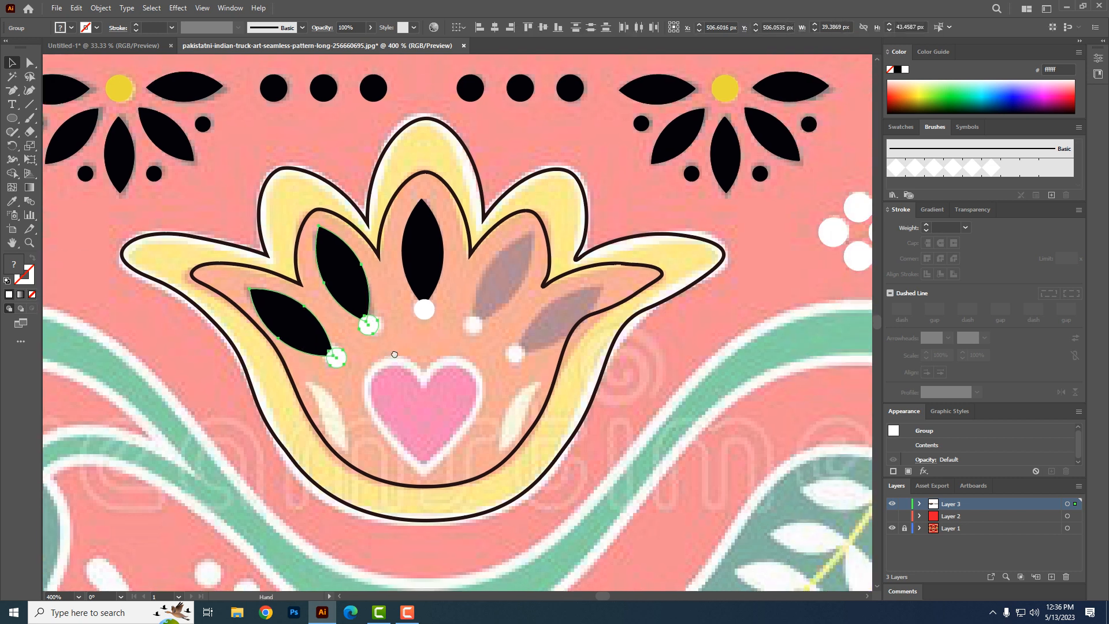
drag(353, 293, 544, 292)
click(12, 147)
drag(11, 148, 27, 160)
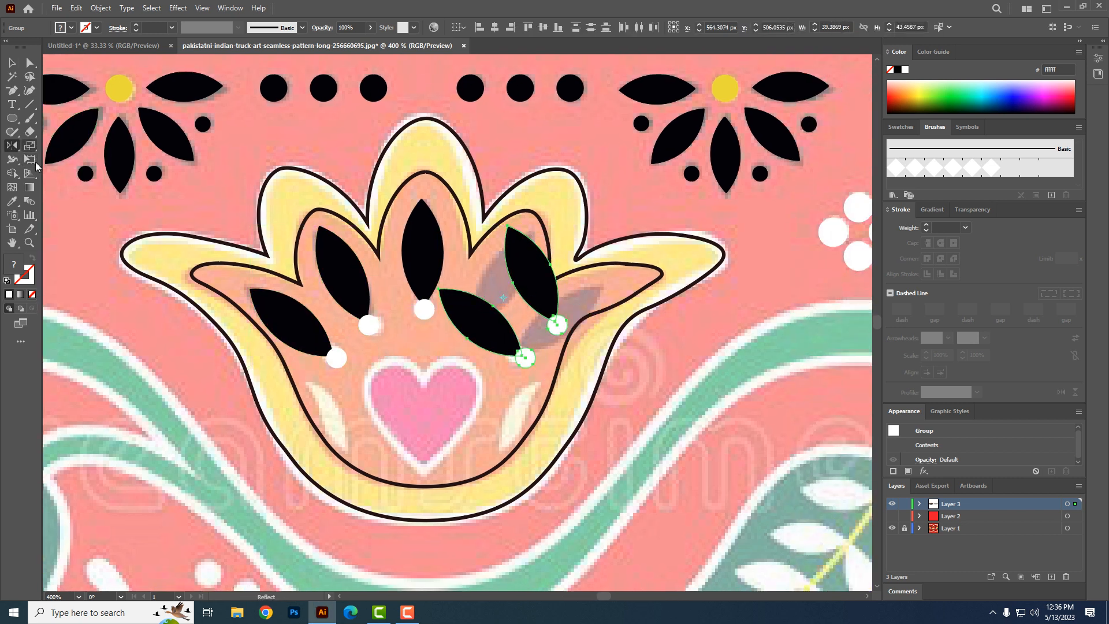
double_click(9, 148)
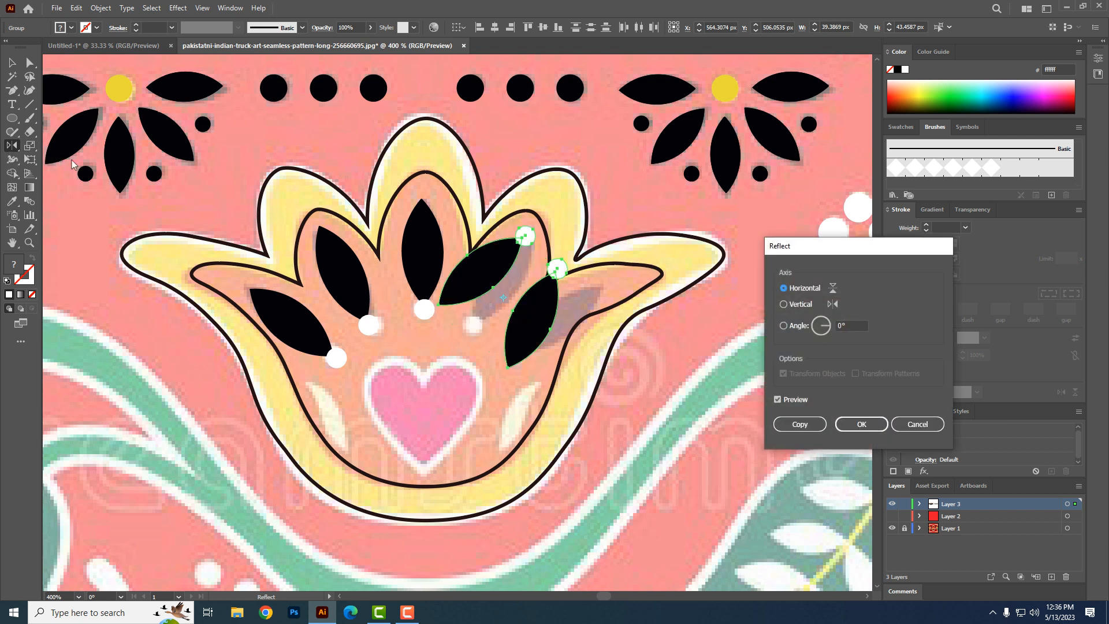
click(796, 303)
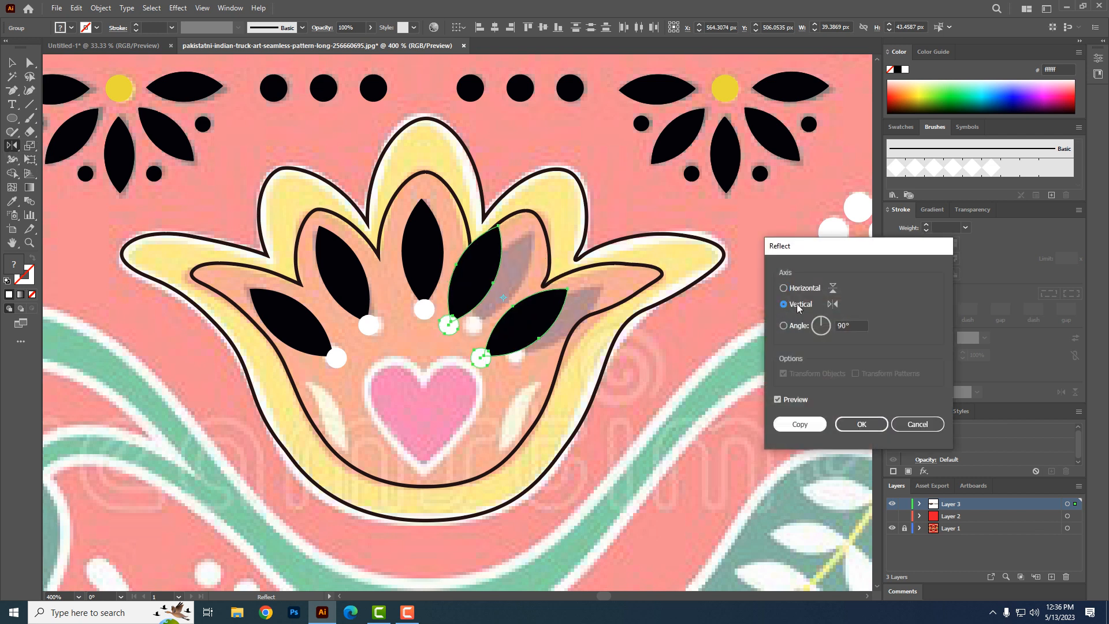
click(845, 425)
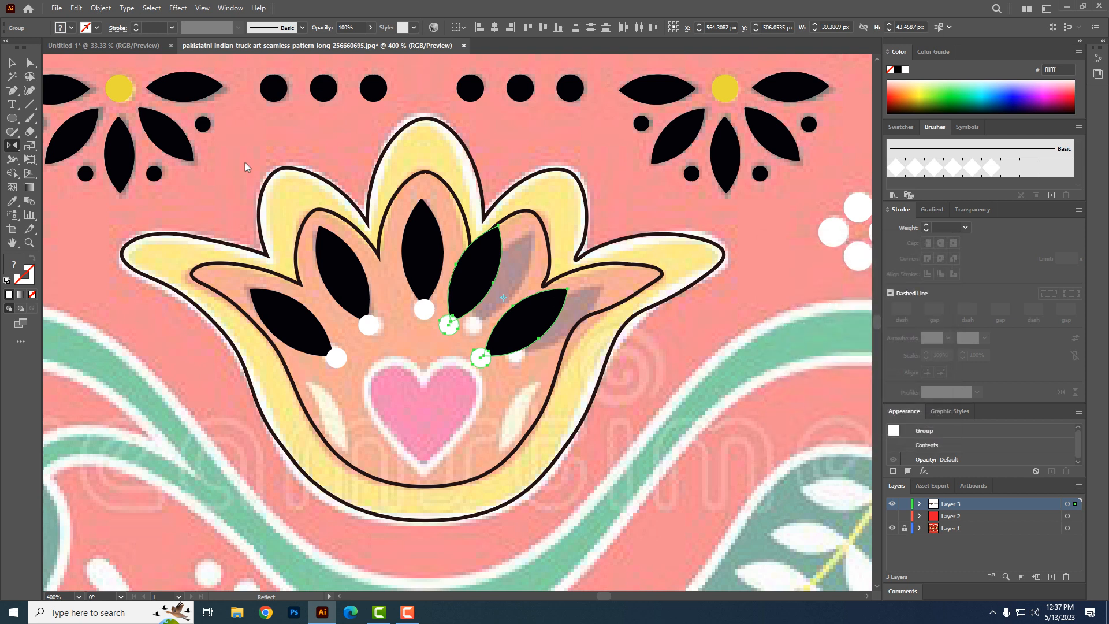
- Move the mirrored pair of leaf-and-dot groups 10 px right onto the right petal markings
click(11, 63)
key(Right)
key(Right)
key(Right)
key(Right)
key(Right)
key(Right)
key(Right)
key(Right)
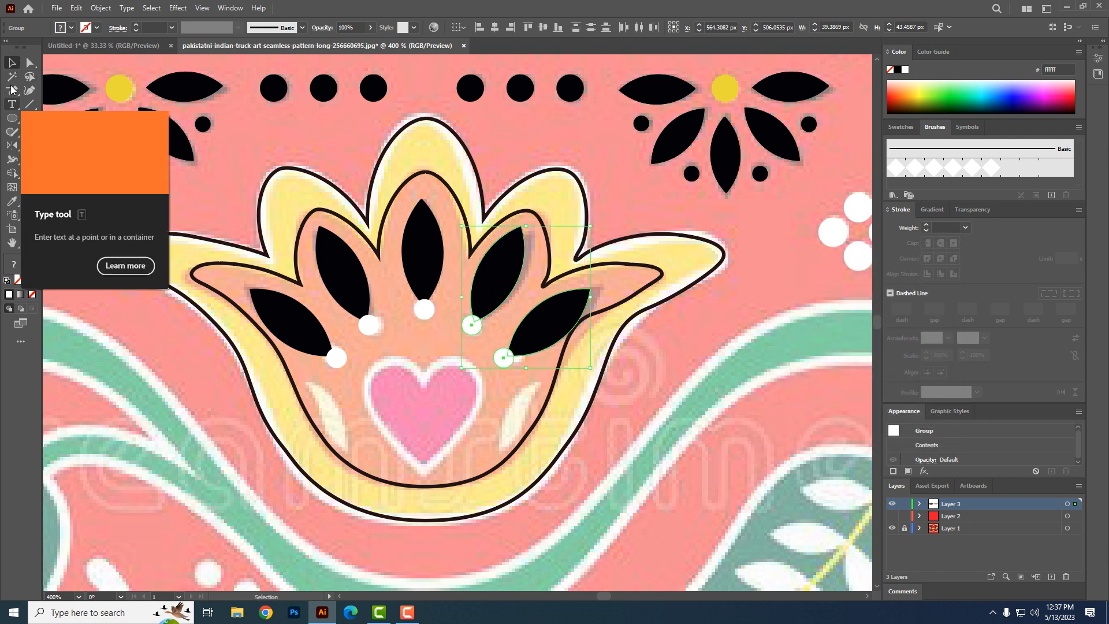
key(Right)
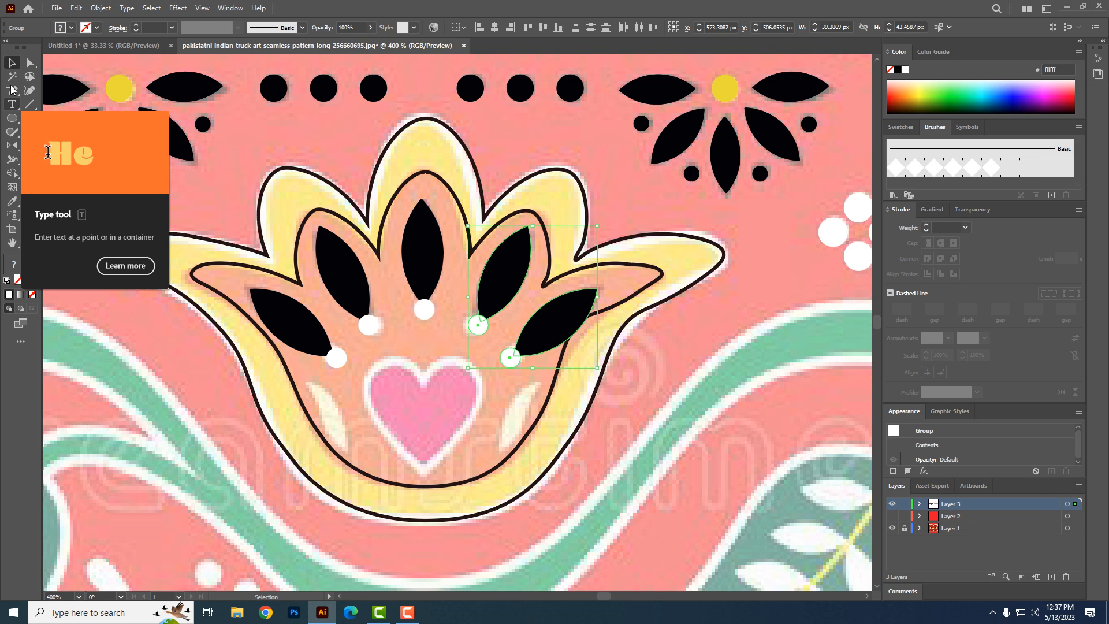
key(Right)
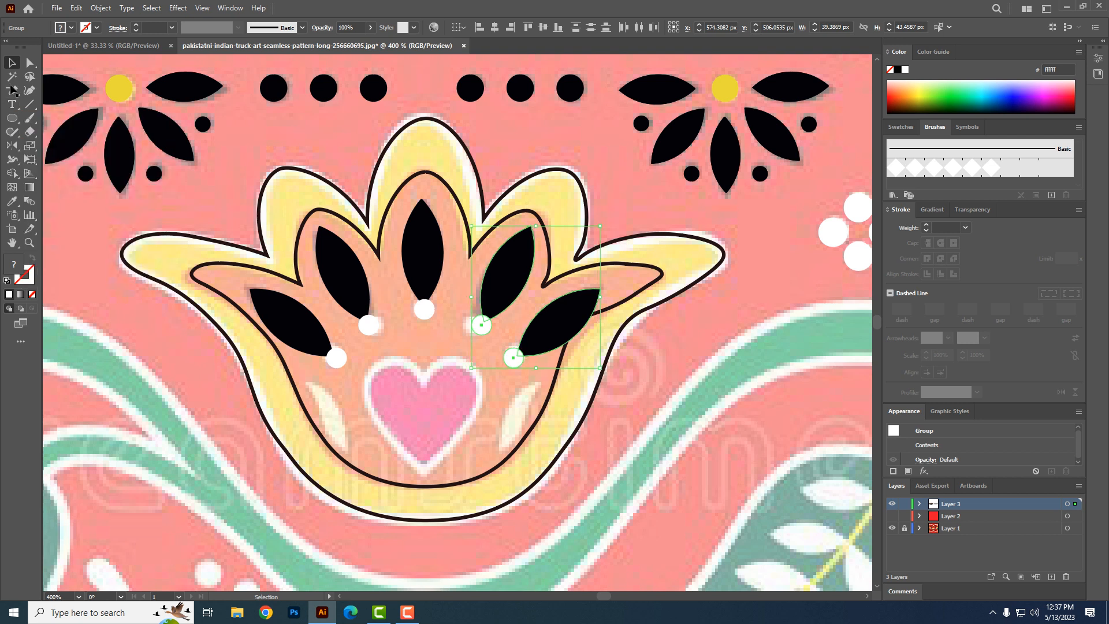
- Reshape the flower's inner outline at the anchor point beside the outer right leaf so the curve runs more smoothly
click(628, 303)
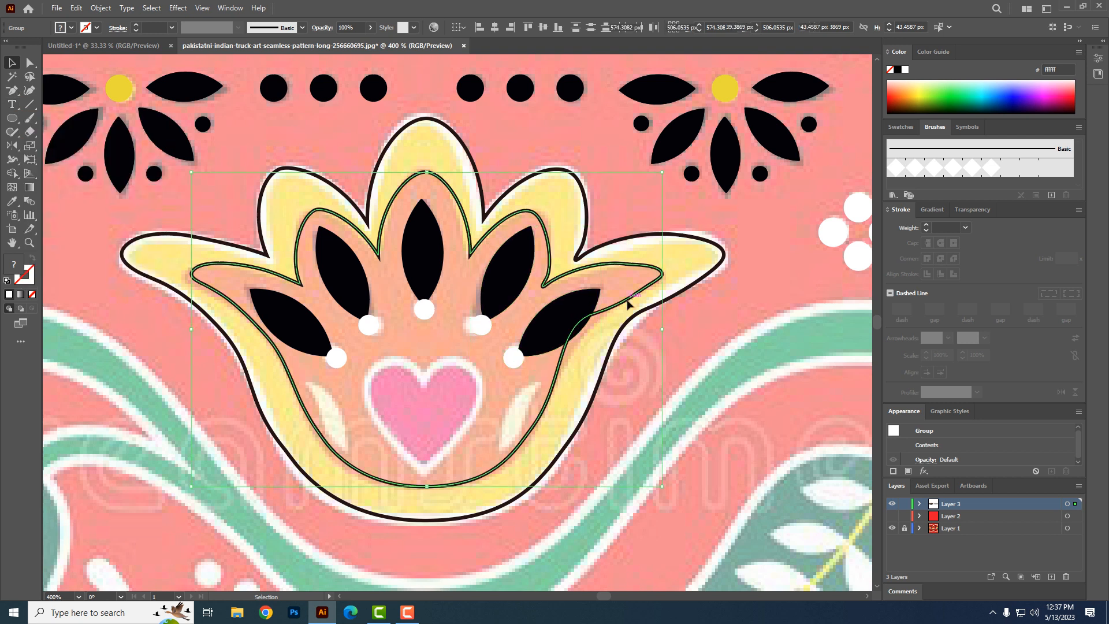
click(31, 65)
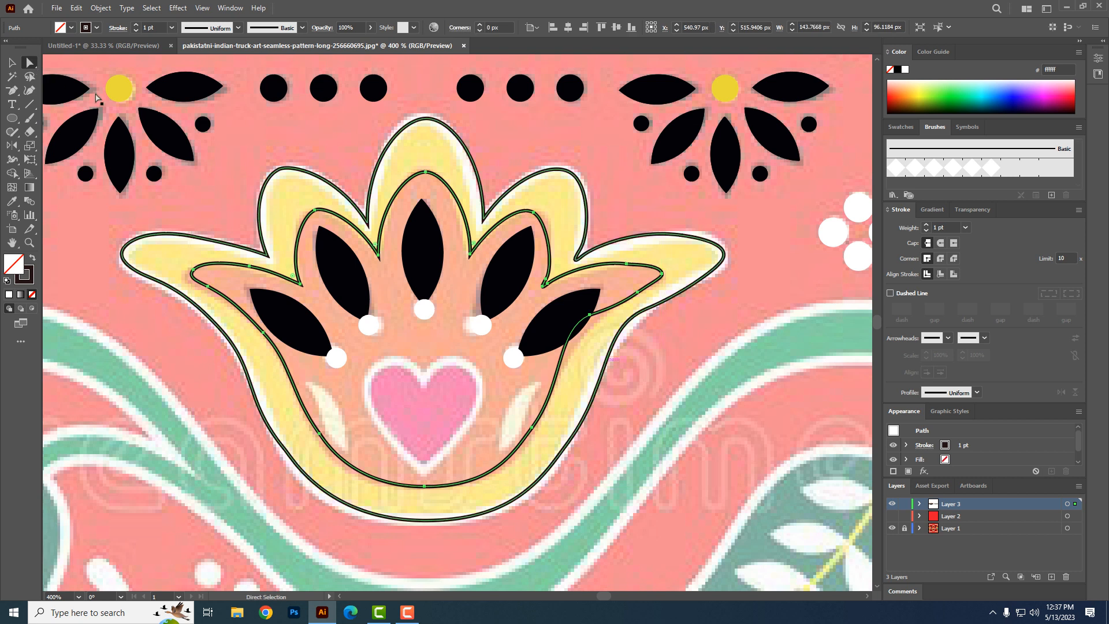
click(590, 315)
drag(590, 315, 559, 355)
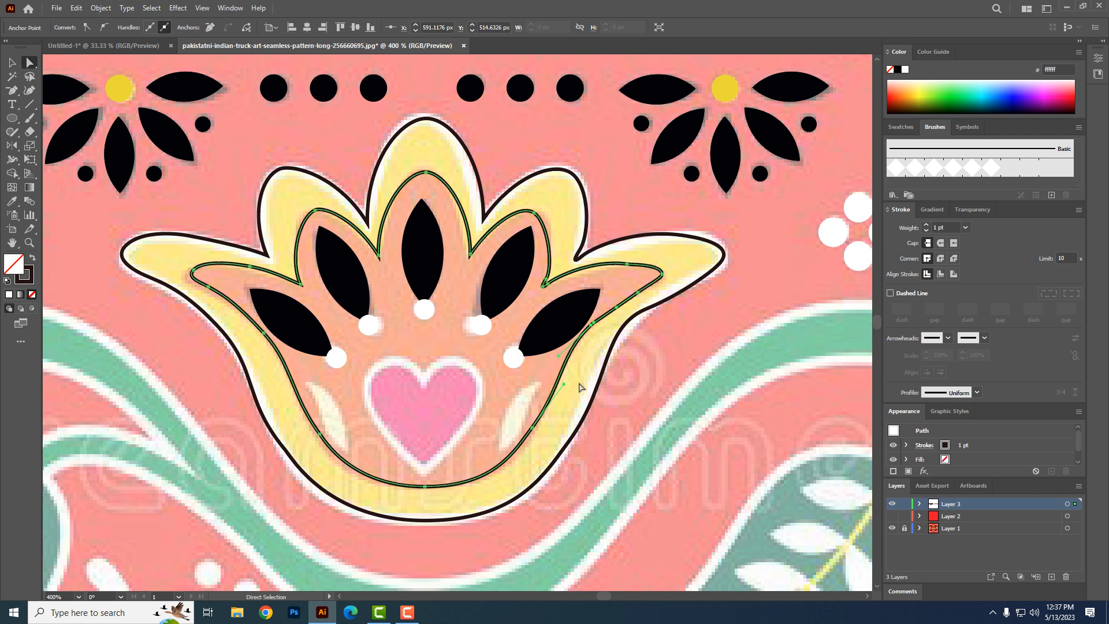
click(654, 495)
- Trace the heart as a closed path about 33 by 34 px with the Curvature tool
drag(497, 396, 541, 336)
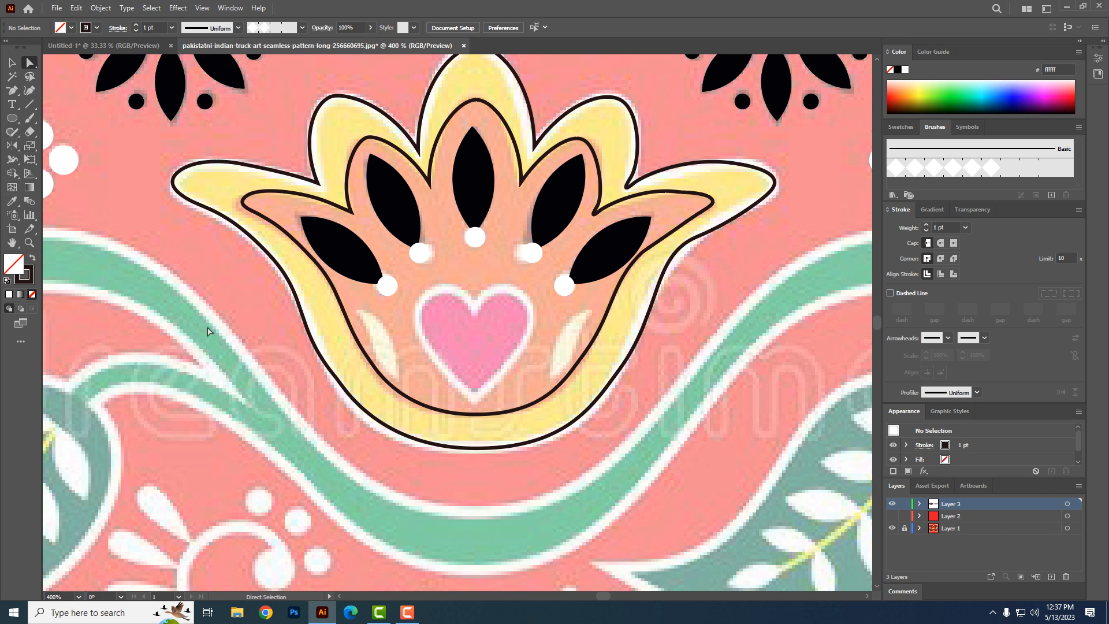
click(29, 90)
click(474, 397)
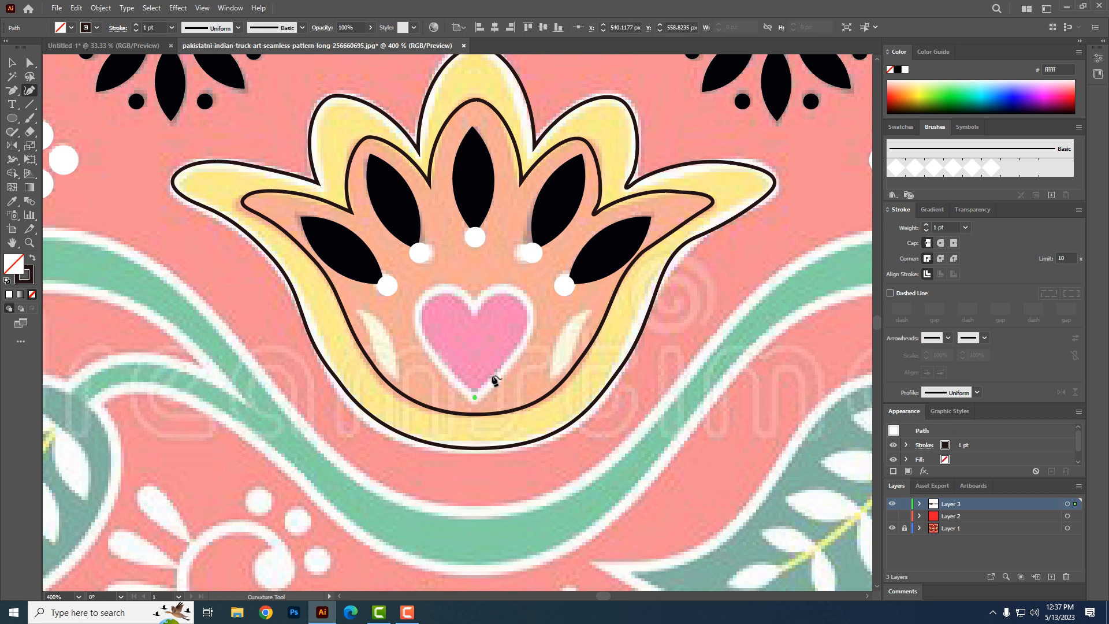
click(529, 329)
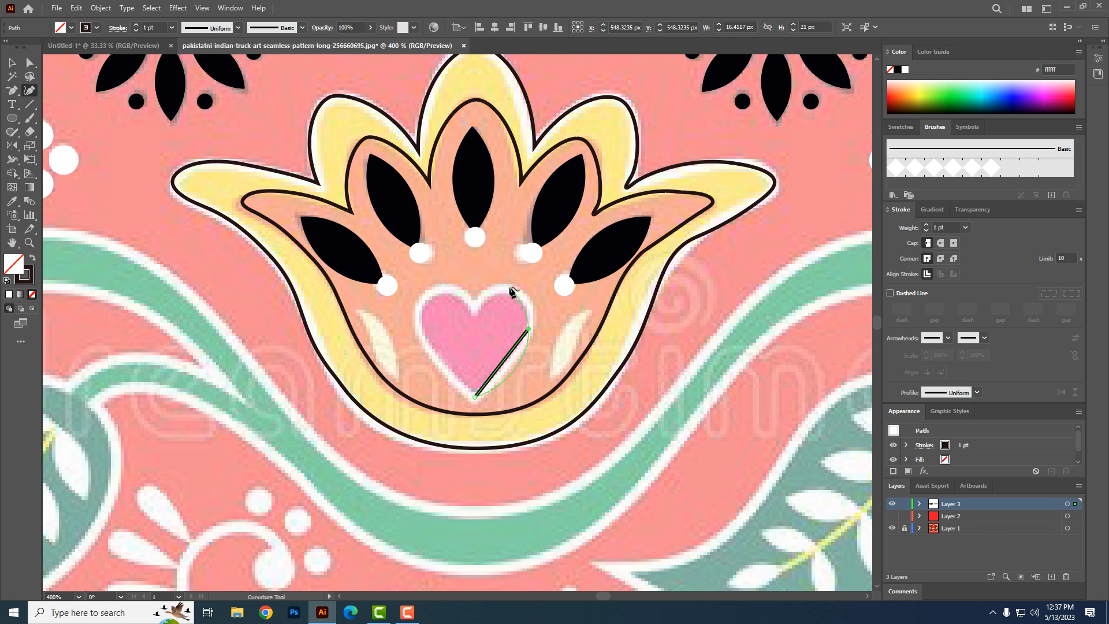
click(509, 288)
click(474, 307)
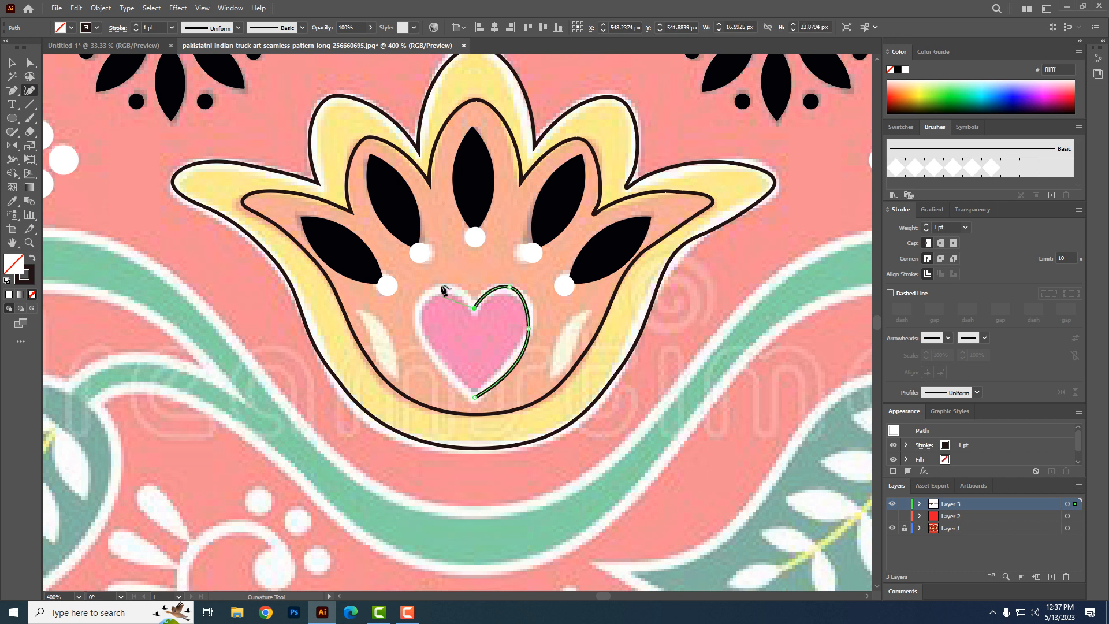
click(442, 285)
click(421, 332)
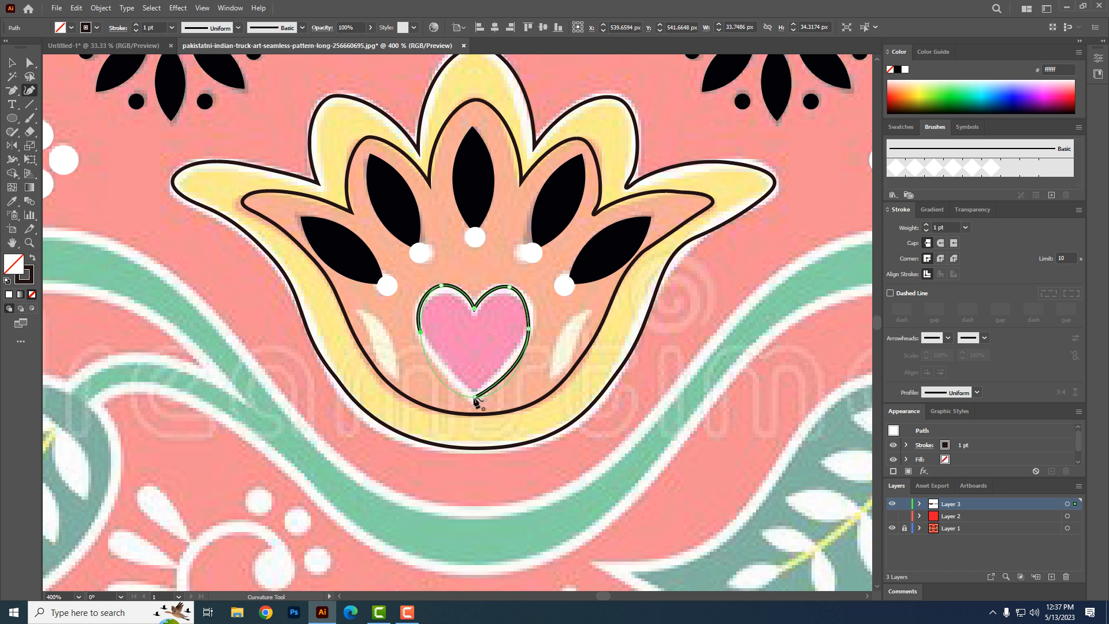
click(475, 398)
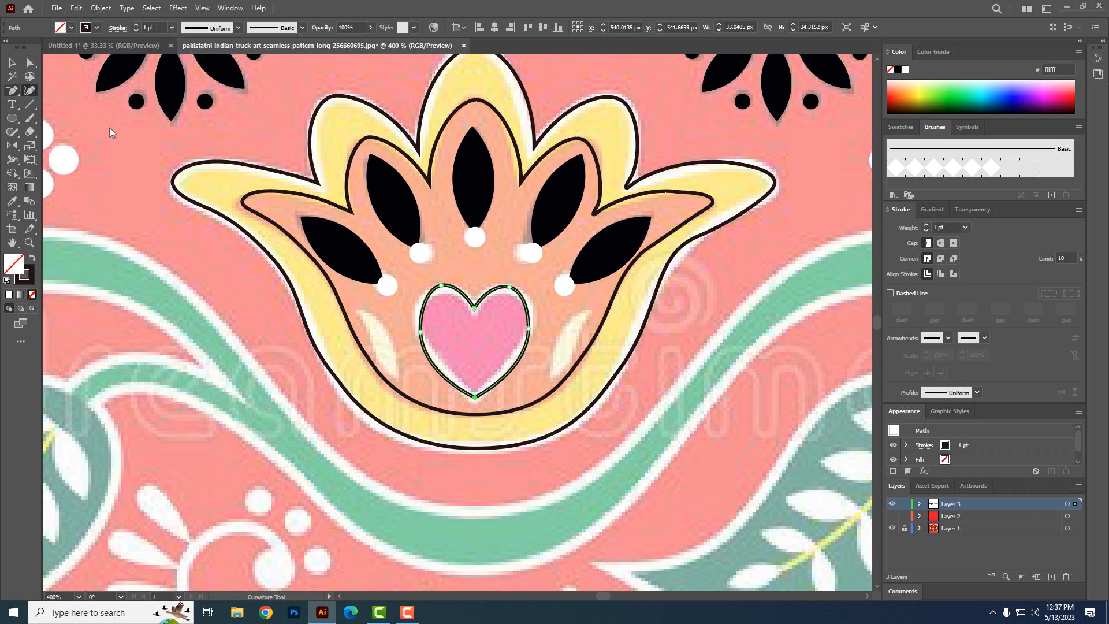
- Reshape the heart's lower sides by adjusting the curve handles on both side anchors and nudging those two anchors up
click(30, 63)
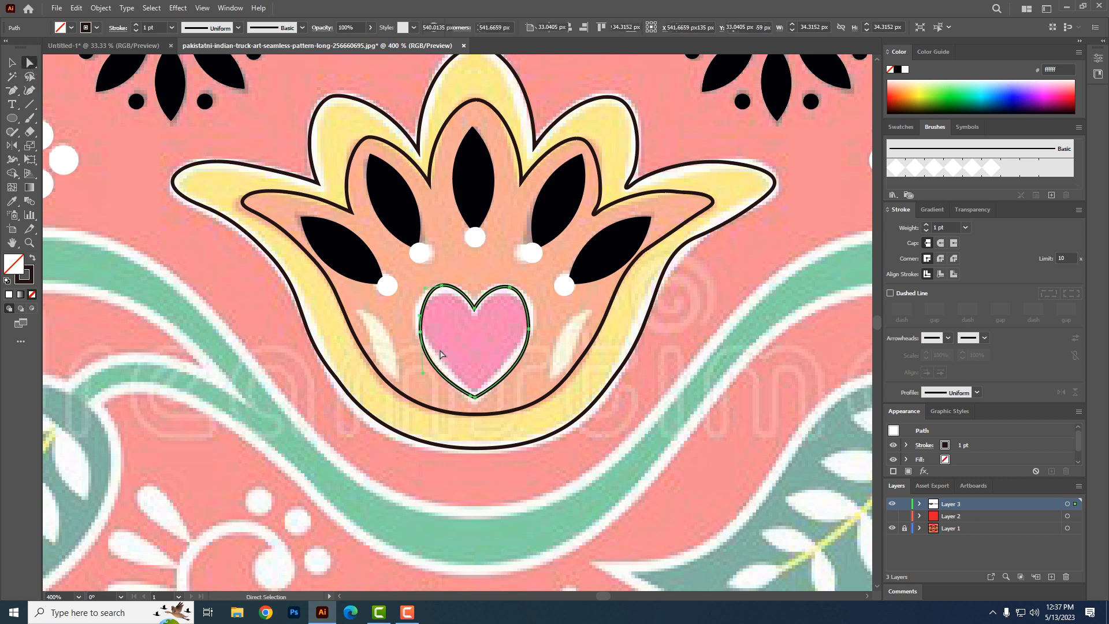
click(440, 353)
scroll(462, 334, up, 2)
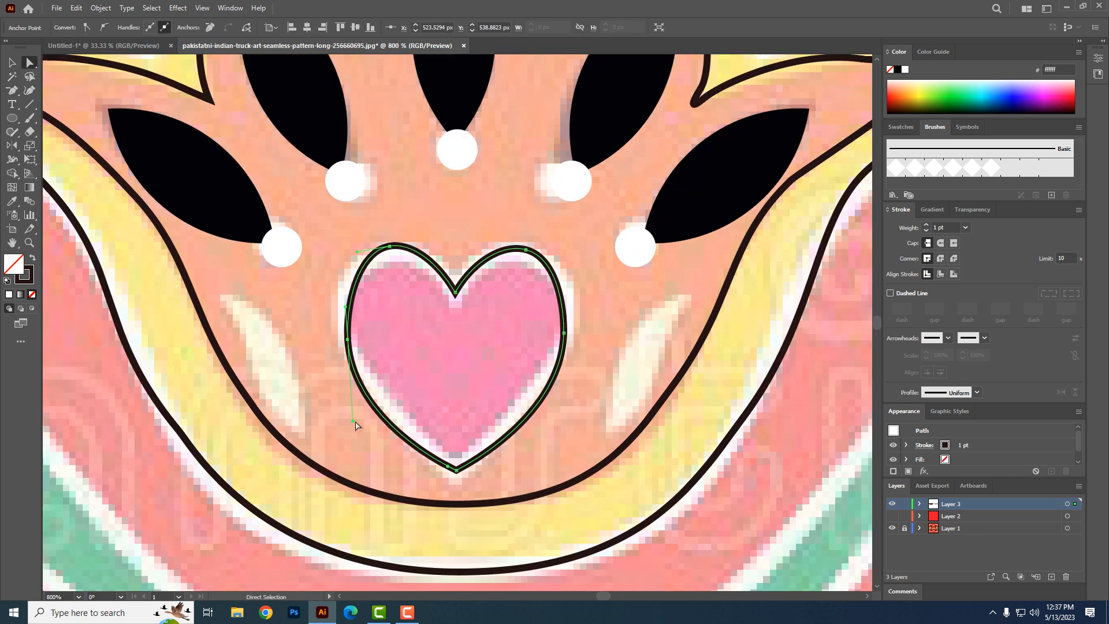
drag(356, 421, 381, 423)
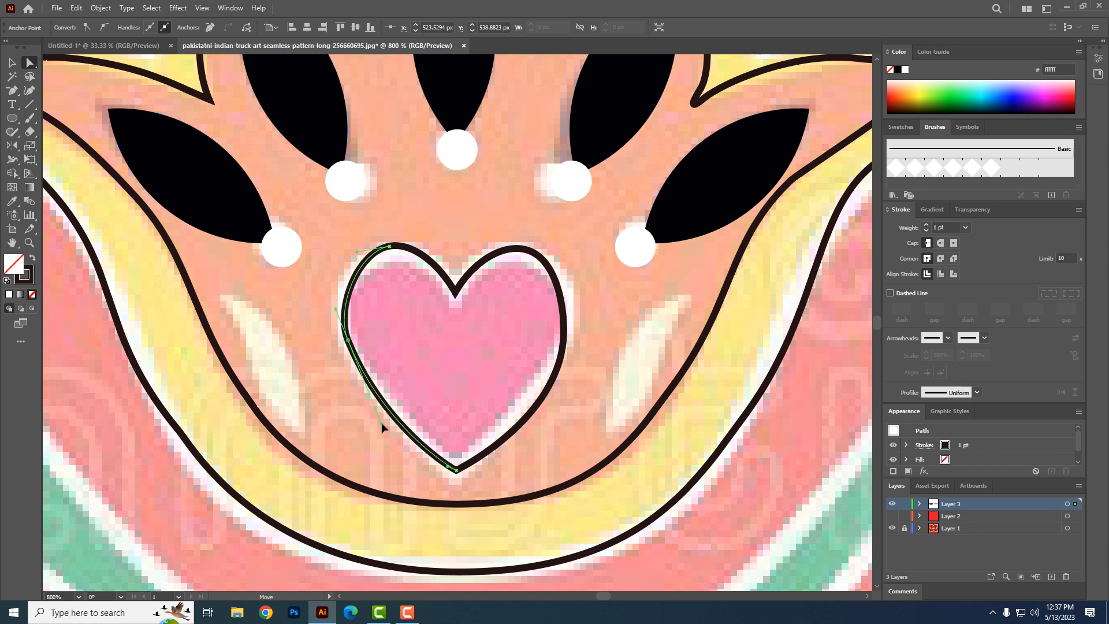
drag(538, 330, 598, 351)
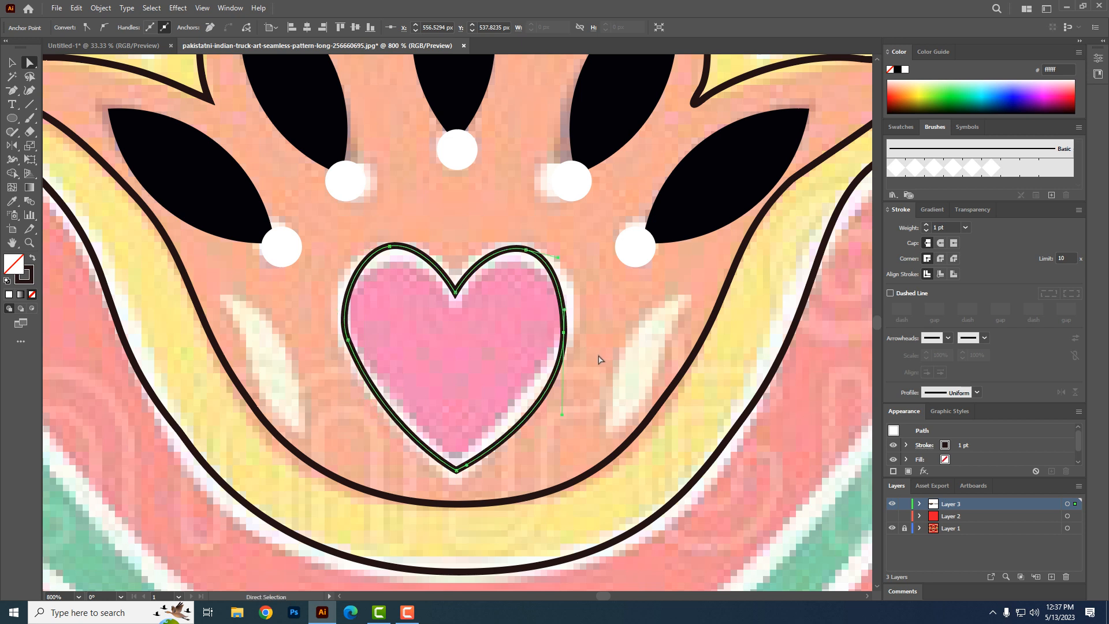
drag(563, 414, 537, 422)
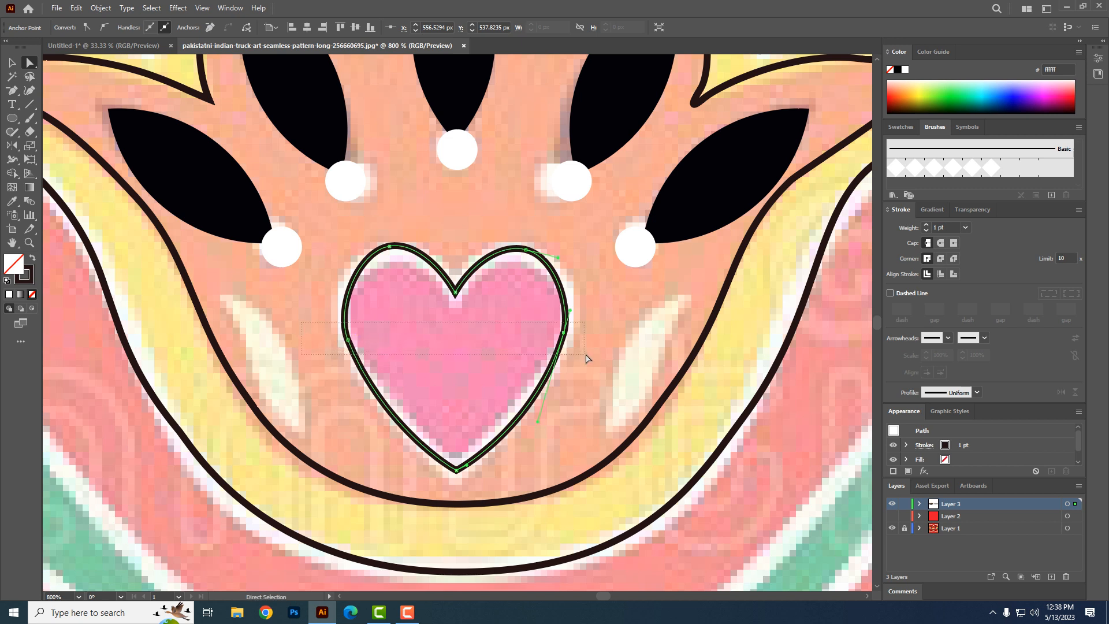
drag(585, 359, 593, 408)
key(Up)
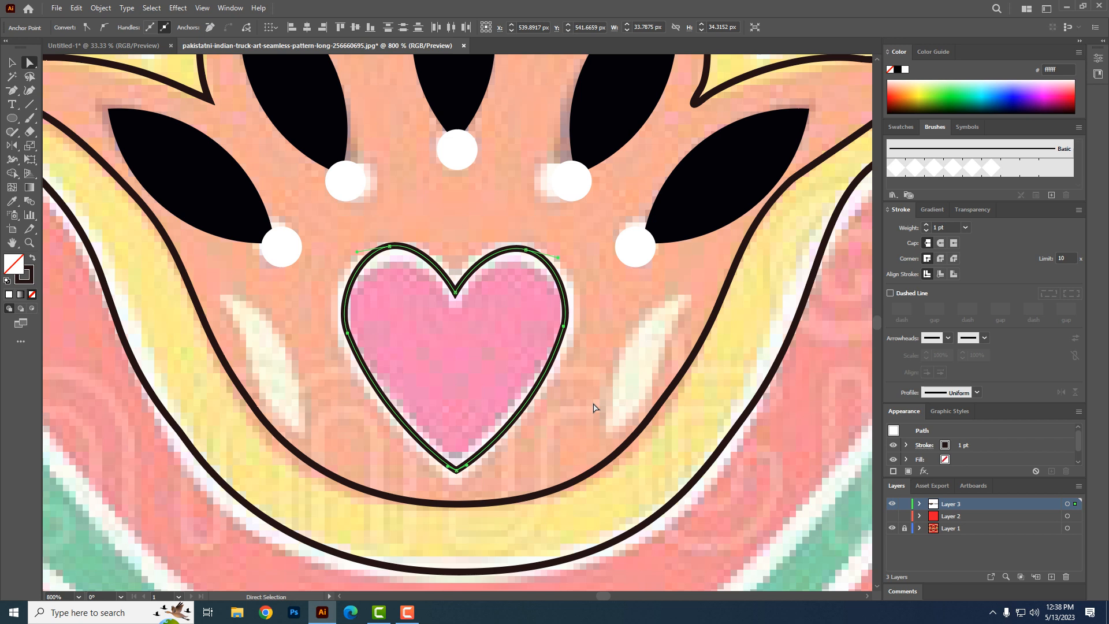
key(Up)
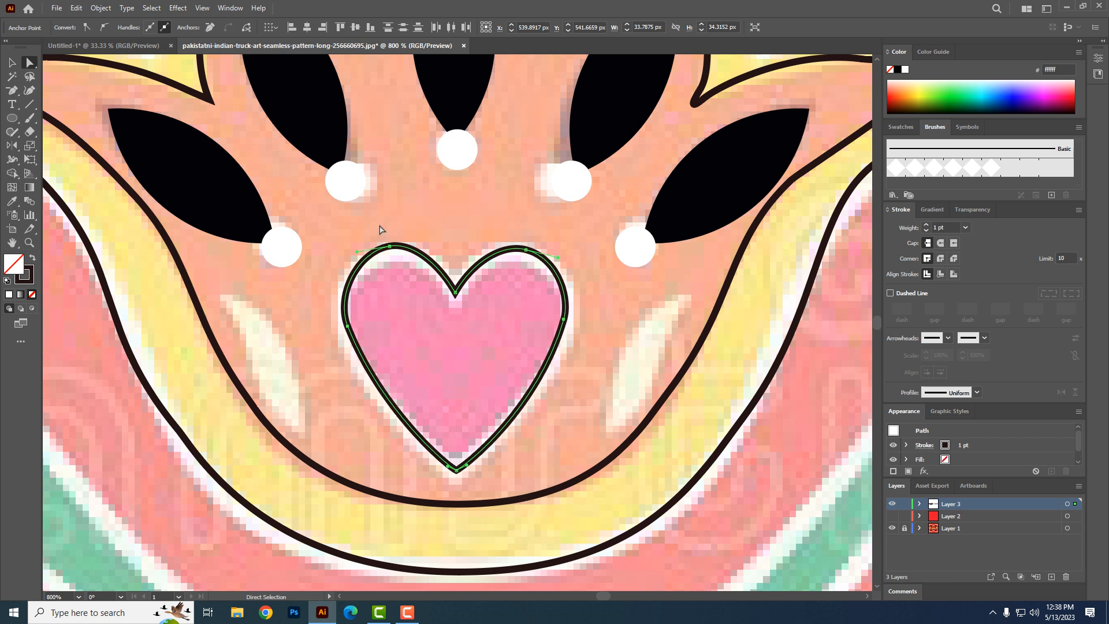
- Round out the heart's two upper lobes by adjusting the curve handles of their top anchors
click(409, 252)
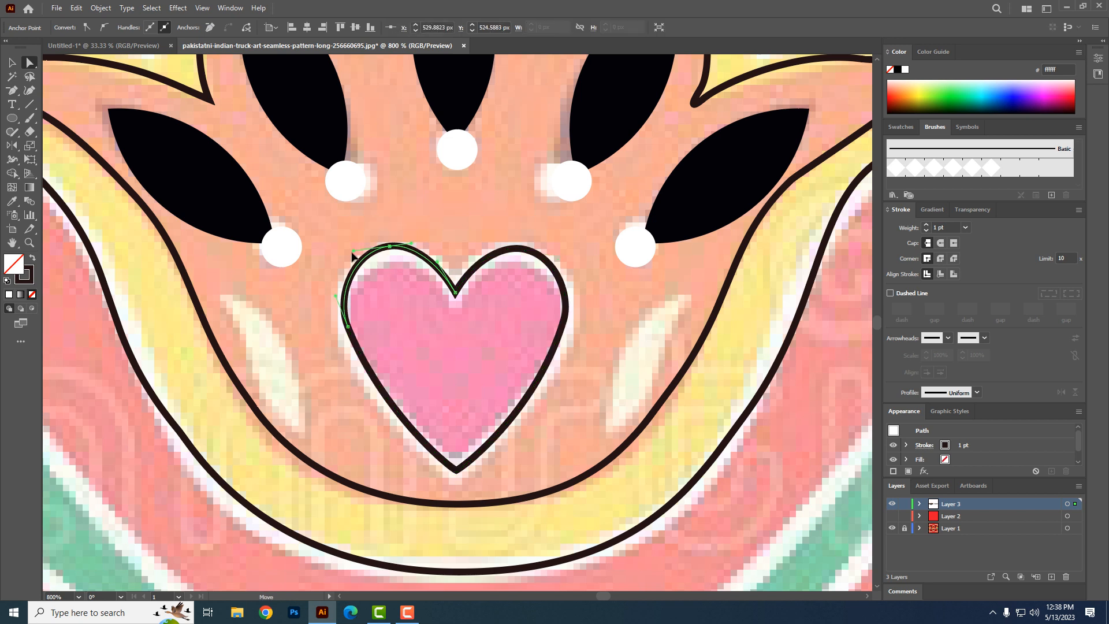
click(564, 276)
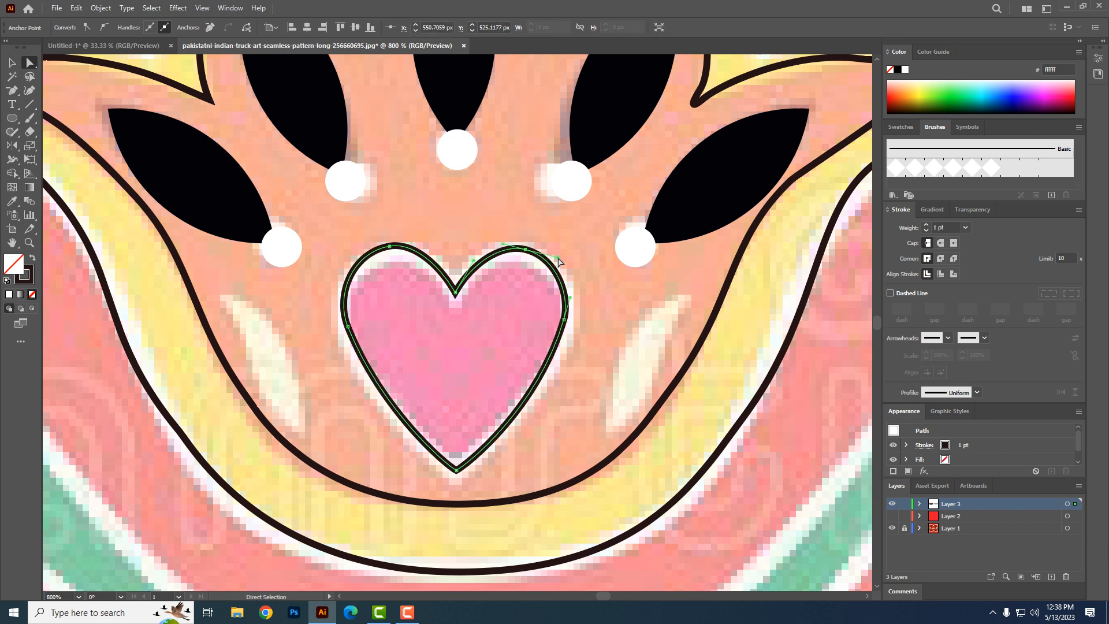
drag(558, 261, 567, 264)
click(636, 376)
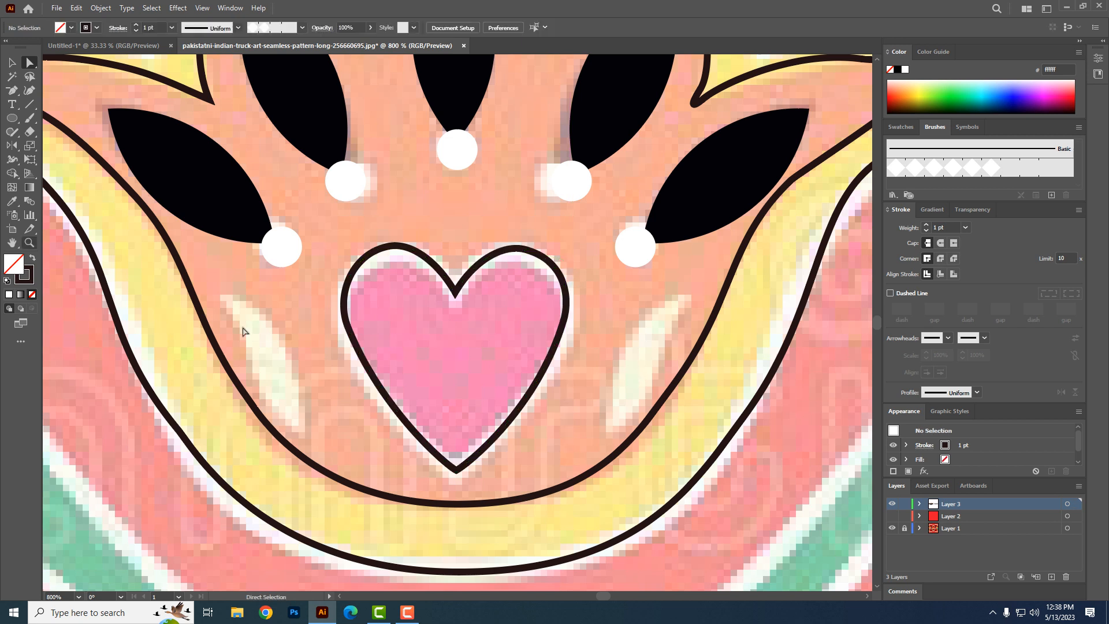
- Fill the heart path with the pink sampled from the reference heart using the Eyedropper
drag(240, 324, 321, 301)
click(11, 201)
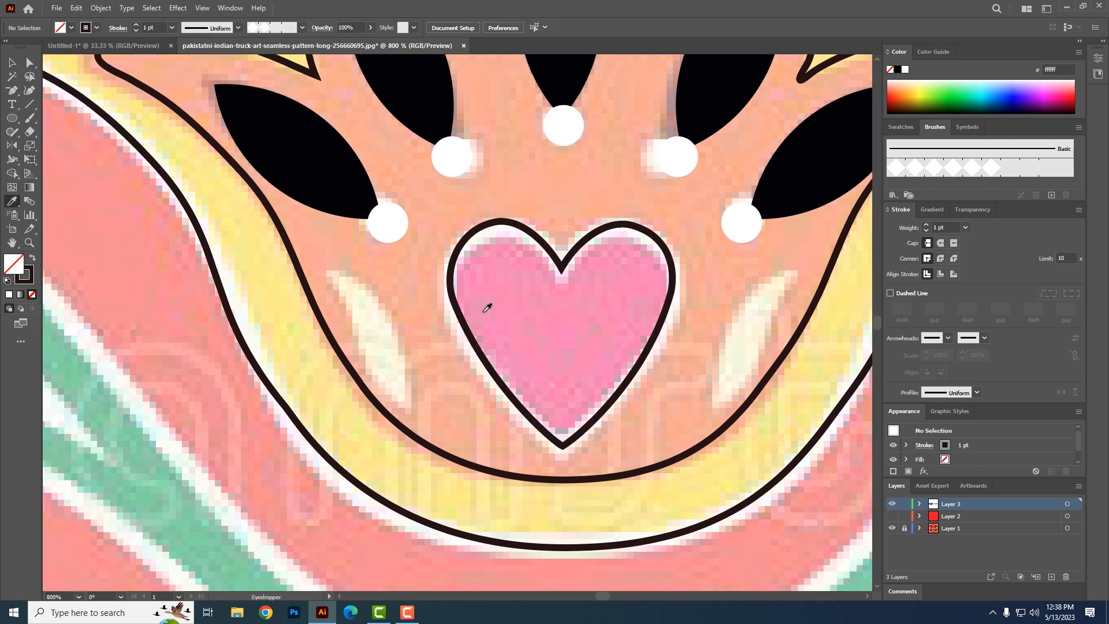
click(530, 325)
key(ctrl)
ctrl+click(541, 247)
click(525, 304)
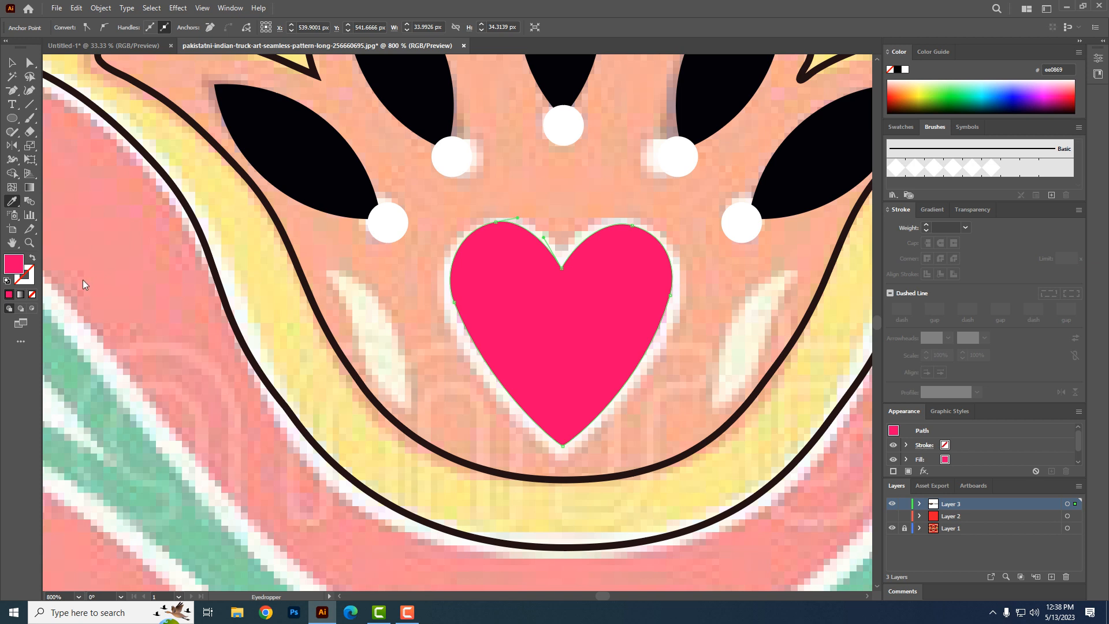
- Give the heart a white stroke with a weight of 2 pt
click(31, 281)
click(905, 70)
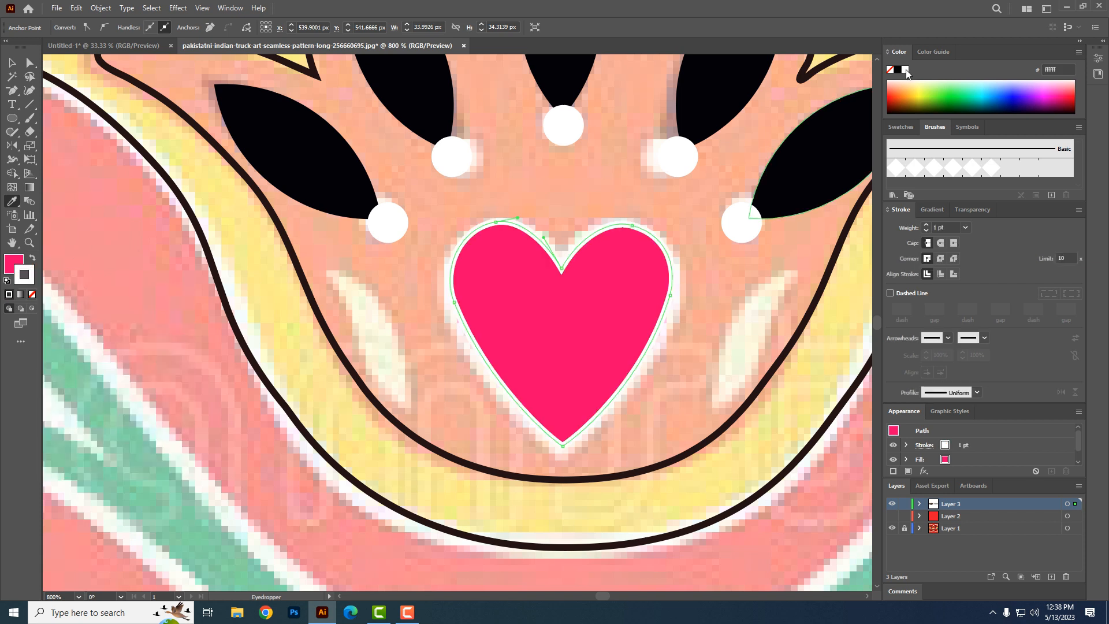
click(925, 225)
mouse_move(539, 279)
mouse_down()
mouse_move(508, 329)
mouse_move(513, 295)
mouse_up()
ctrl+alt+click(518, 324)
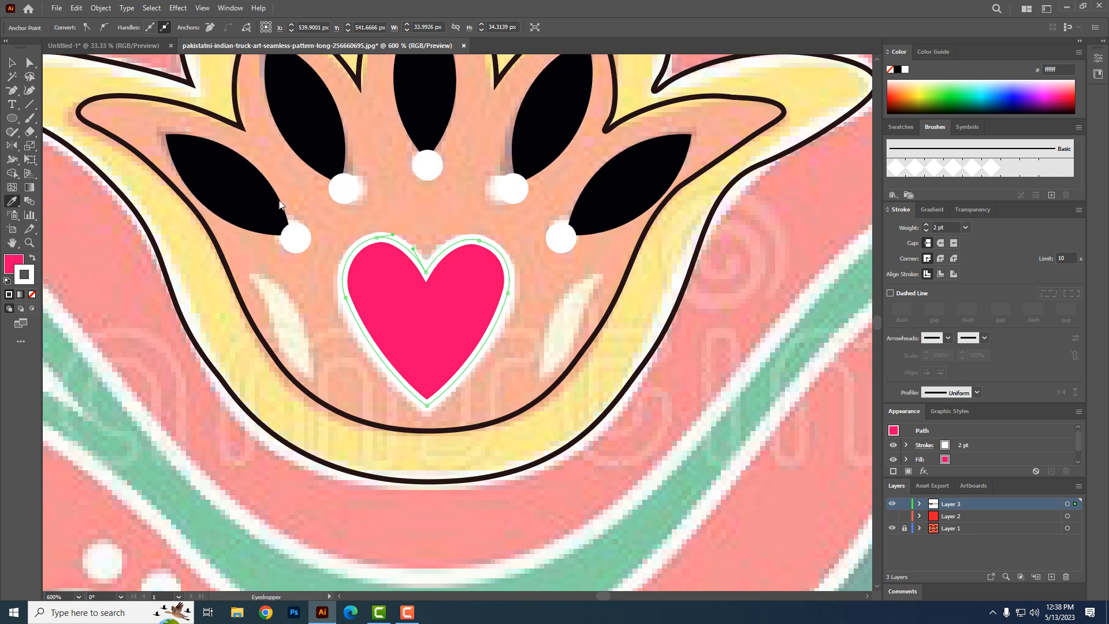
- Trace the small pale leaf accent to the right of the heart as a closed Pen path about 12 by 21 px
click(12, 90)
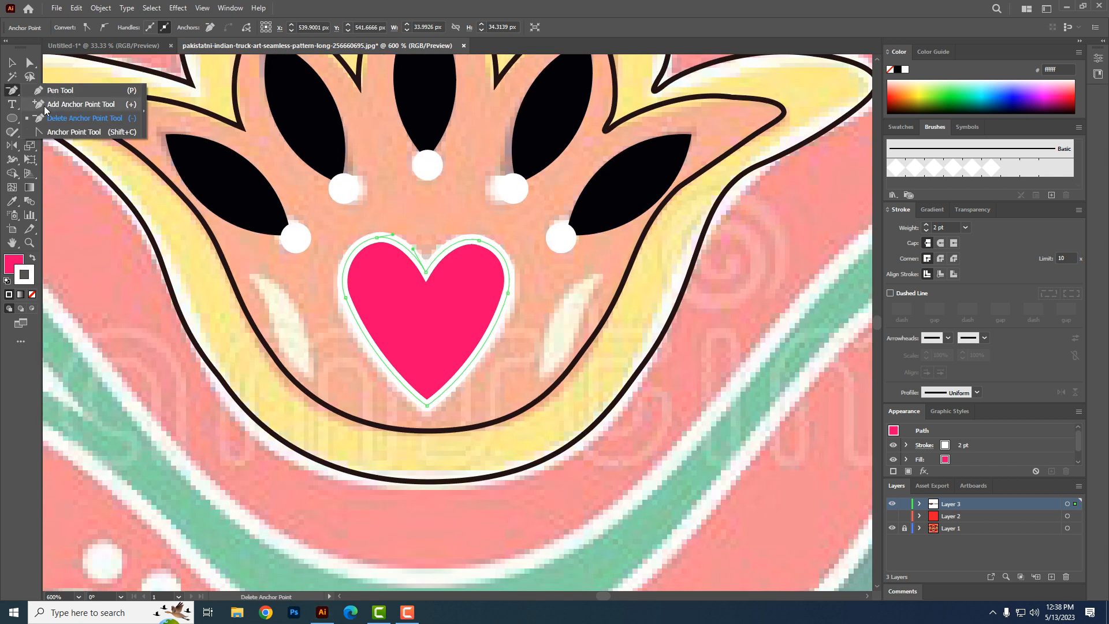
click(60, 91)
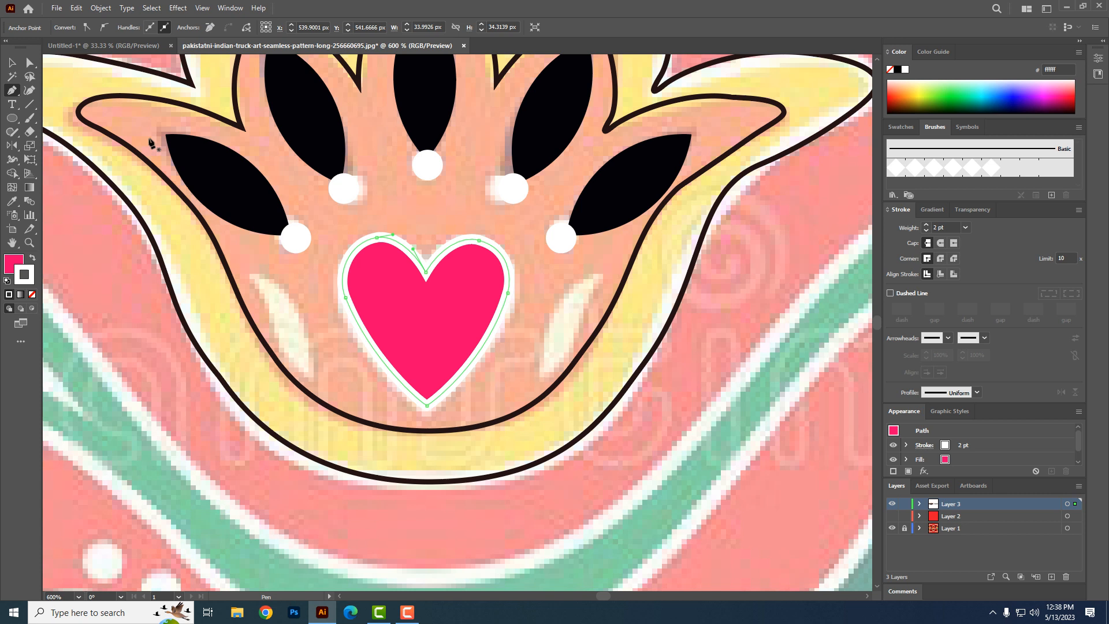
click(540, 376)
click(542, 331)
click(553, 312)
click(567, 296)
drag(598, 273, 580, 311)
drag(566, 357, 559, 364)
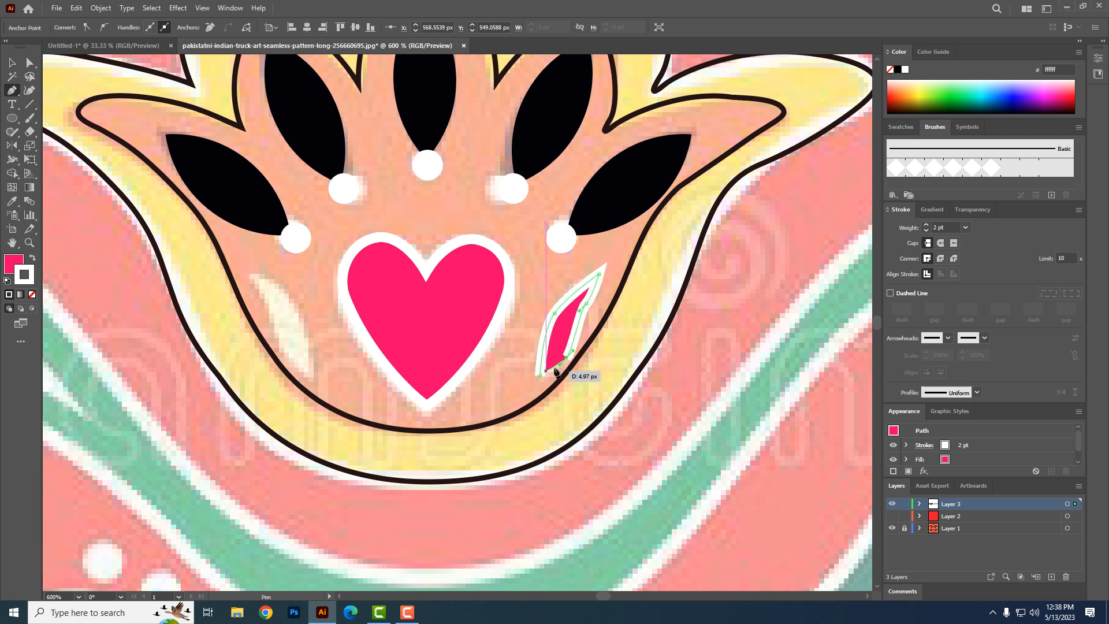
click(540, 376)
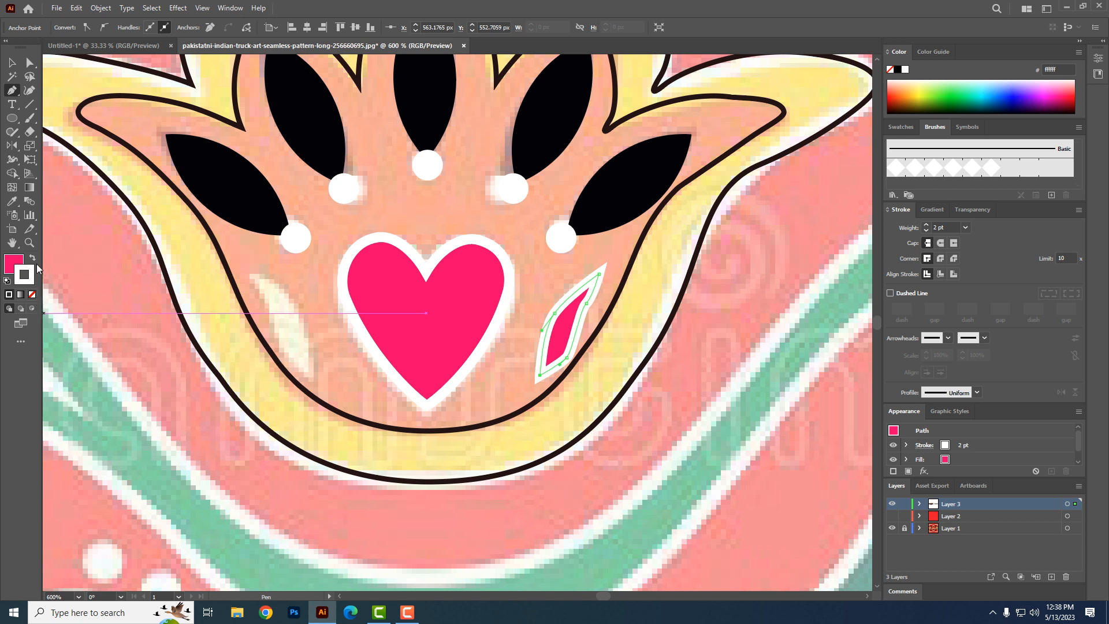
- Give the new leaf accent a white fill with no stroke and deselect it
click(31, 259)
click(31, 295)
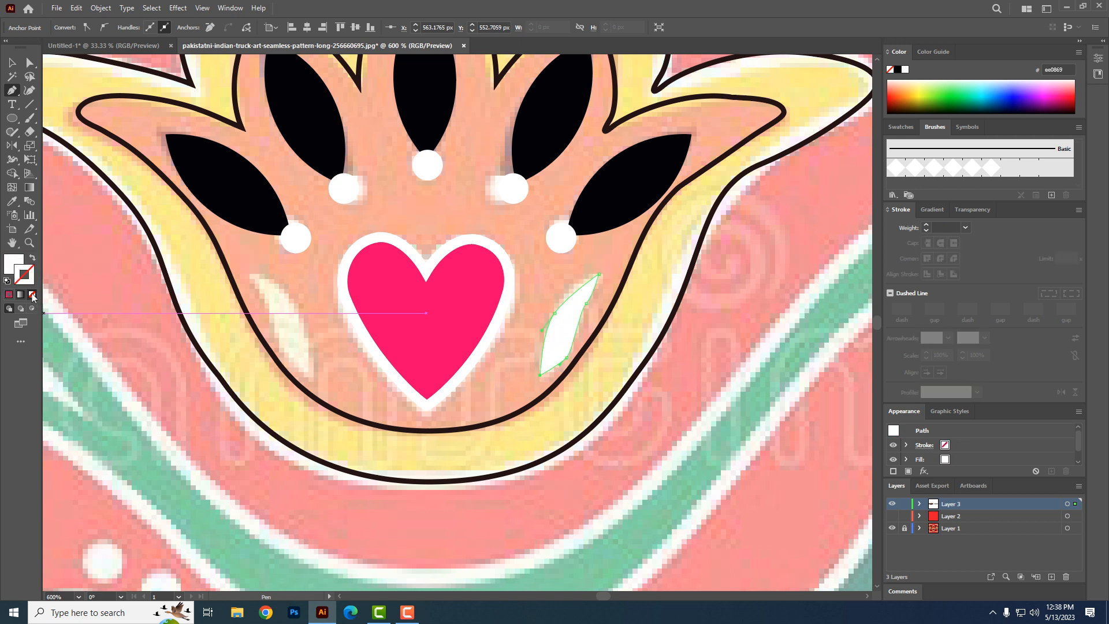
click(12, 62)
click(641, 442)
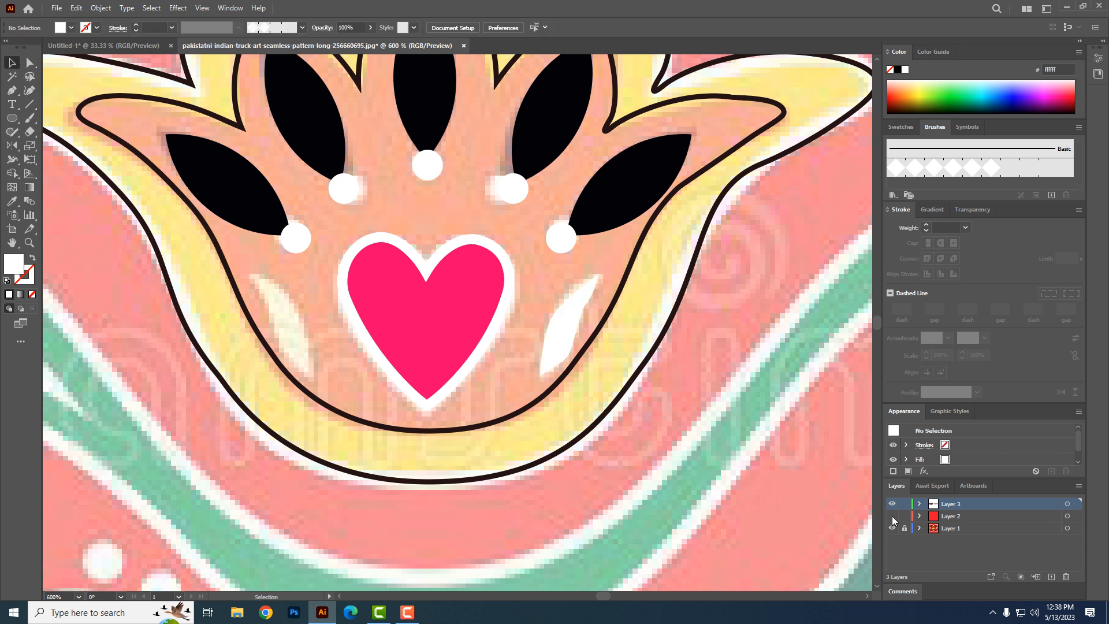
- Show Layer 2 as a backdrop, deepen the curve of the leaf accent's right edge with its anchor handles, and hide Layer 2 again
click(892, 515)
scroll(601, 379, up, 2)
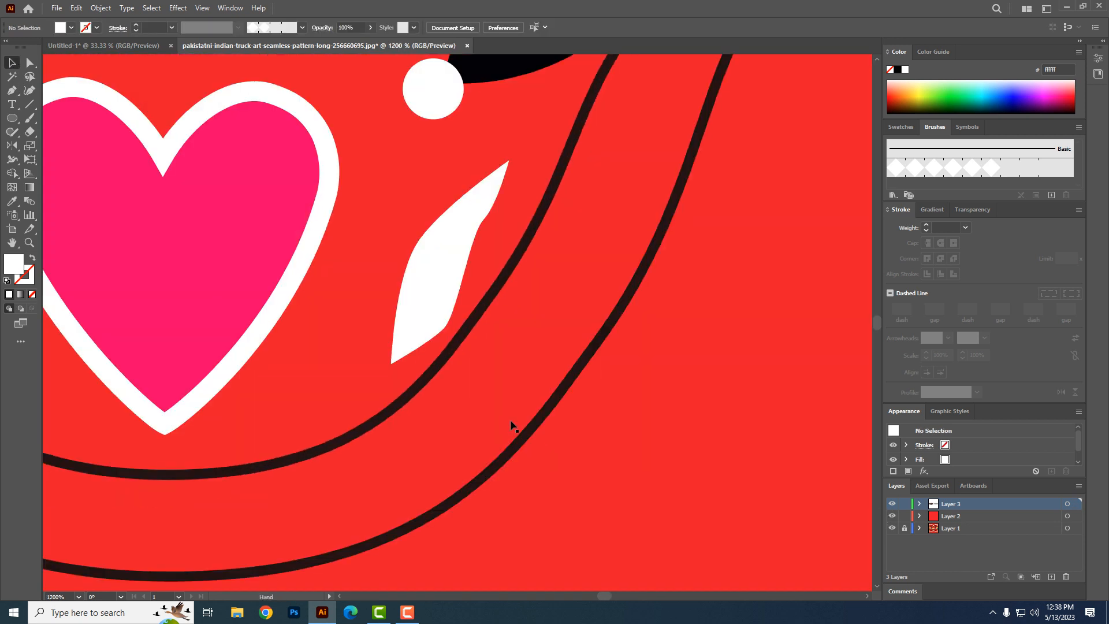
click(430, 284)
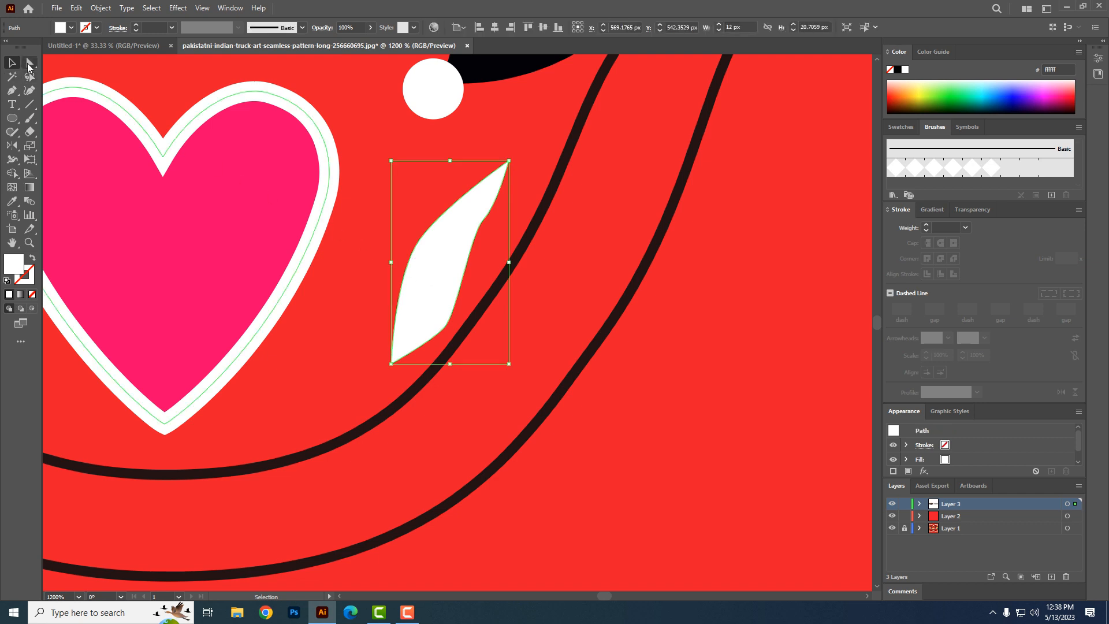
click(28, 65)
click(499, 207)
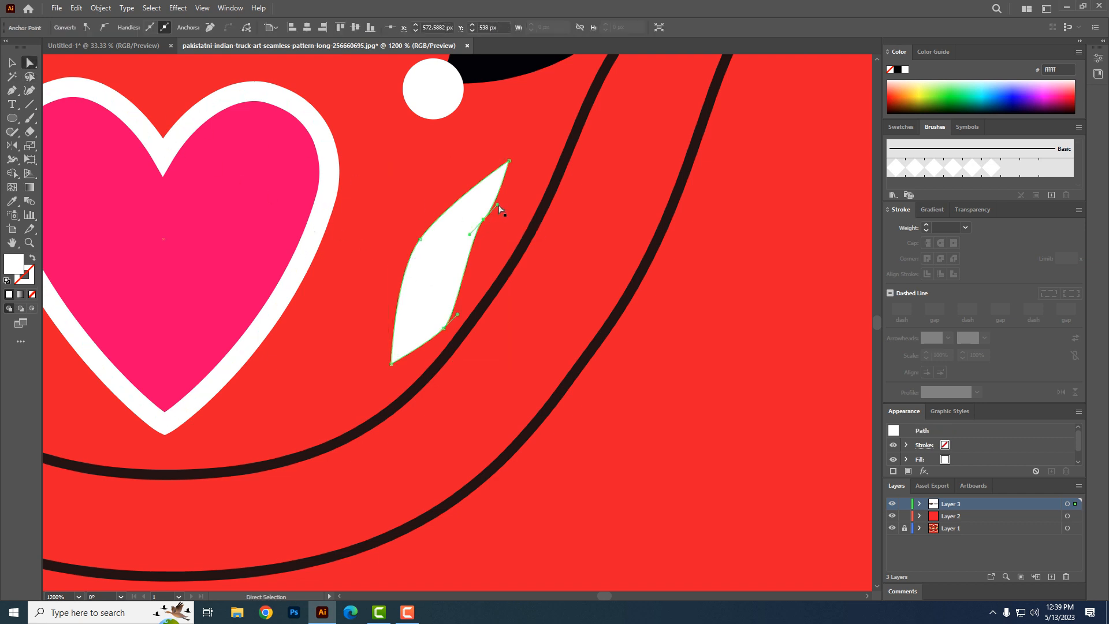
drag(457, 315, 469, 287)
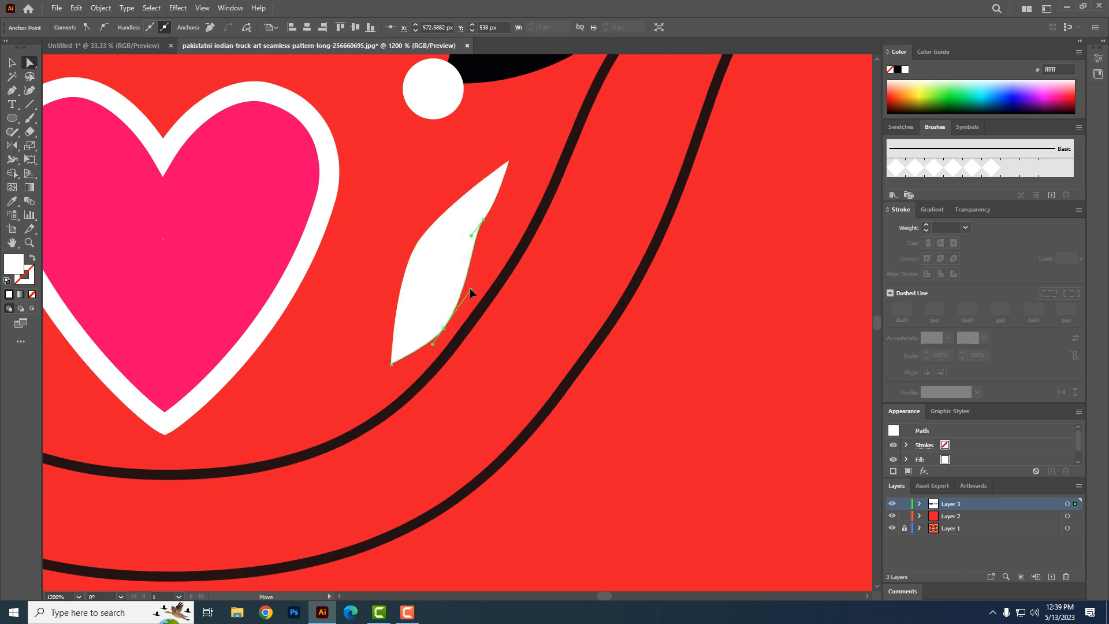
mouse_move(471, 235)
mouse_down()
mouse_move(466, 254)
mouse_move(453, 248)
mouse_up()
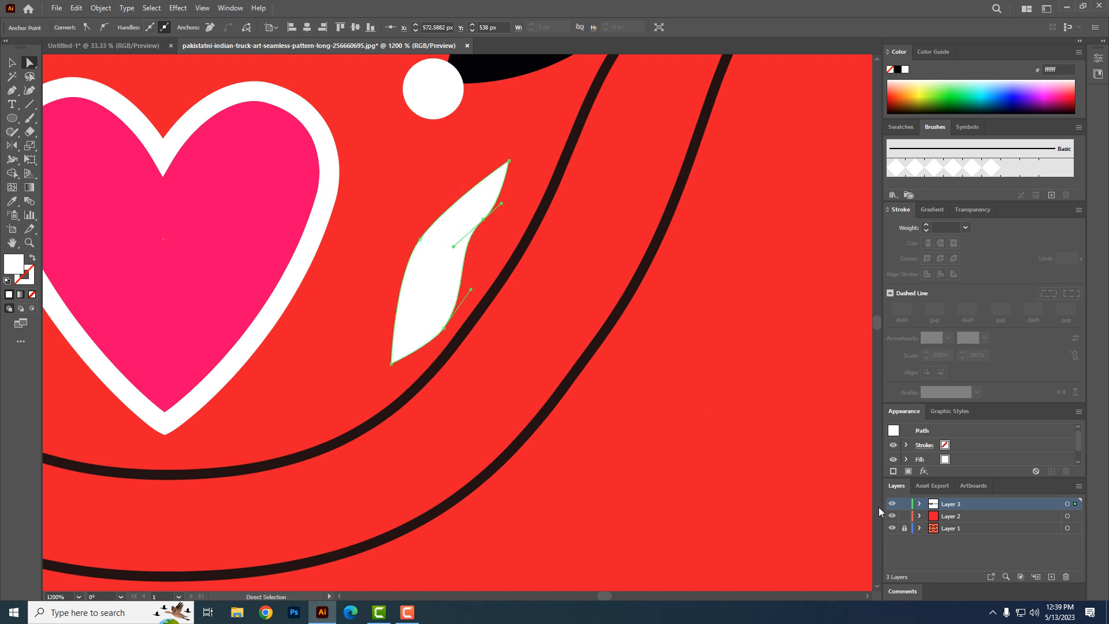
click(893, 517)
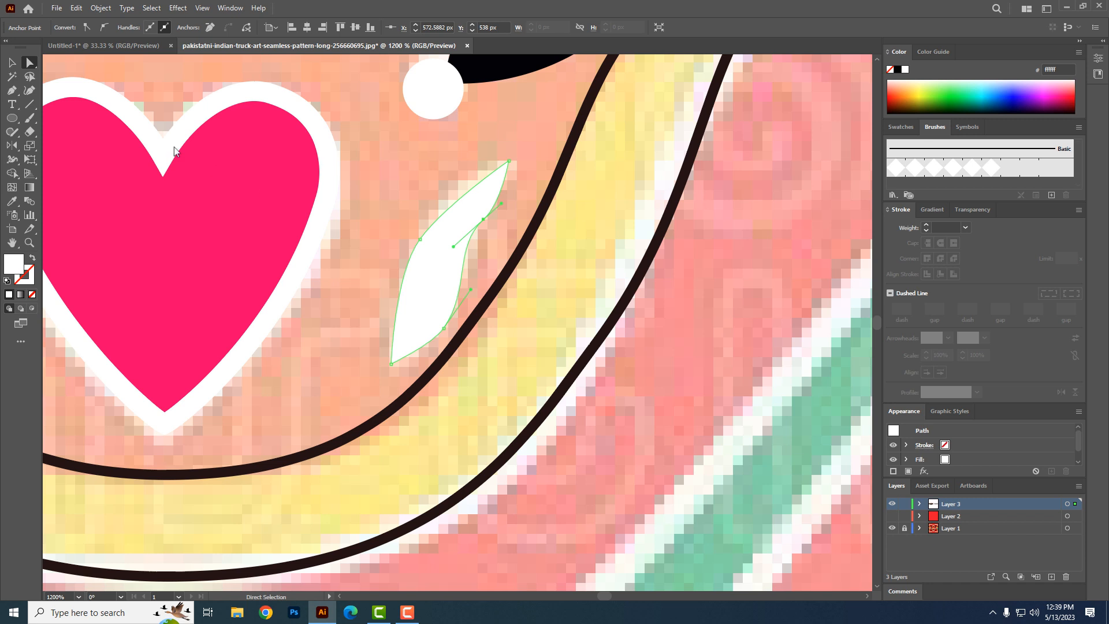
- Duplicate the white leaf accent about 53 px to the left of the original and reflect the duplicate across the vertical axis
click(14, 64)
drag(313, 286, 561, 326)
alt+click(532, 329)
drag(406, 325, 506, 264)
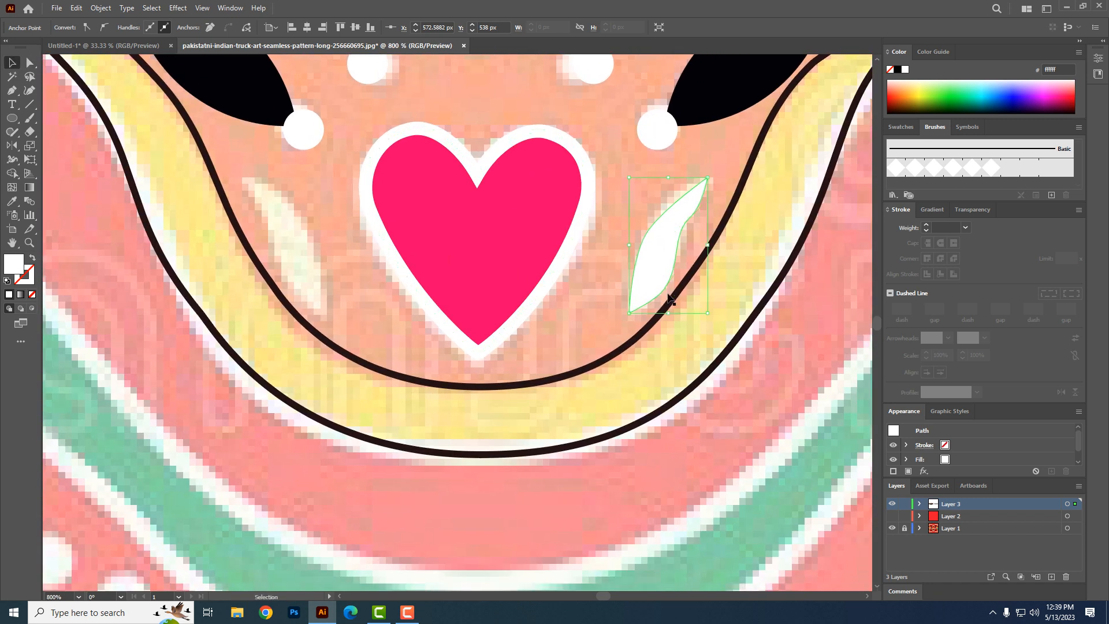
drag(657, 273, 303, 257)
click(12, 146)
double_click(12, 146)
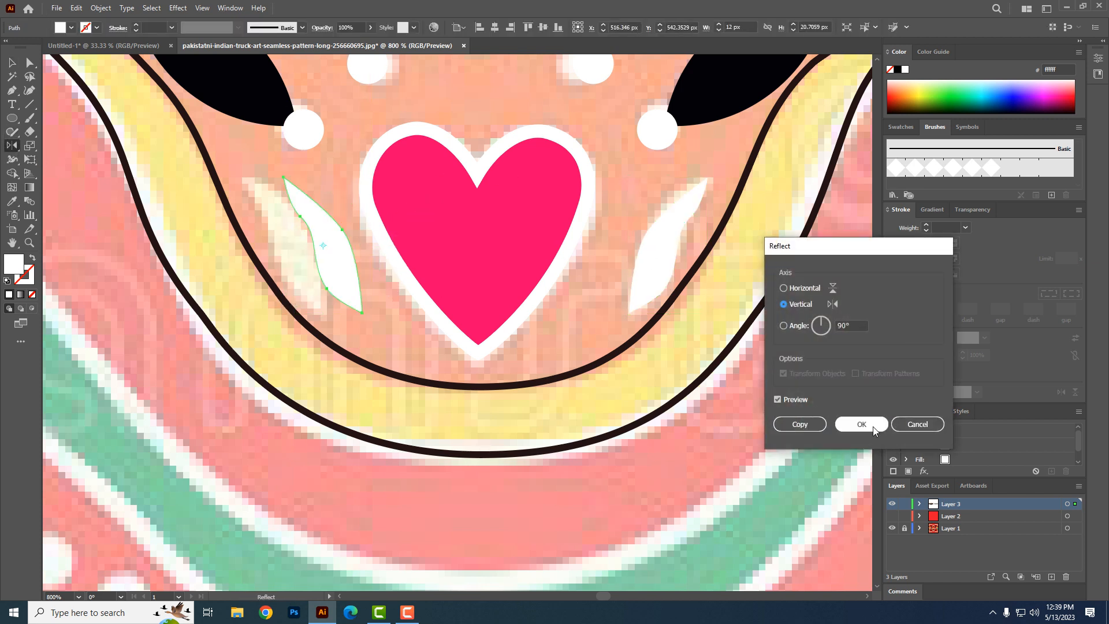
click(861, 426)
- Move the mirrored leaf accent 6 px left onto the reference marking beside the heart
click(12, 62)
key(Left)
key(Left)
key(Left)
key(Left)
key(Left)
key(Left)
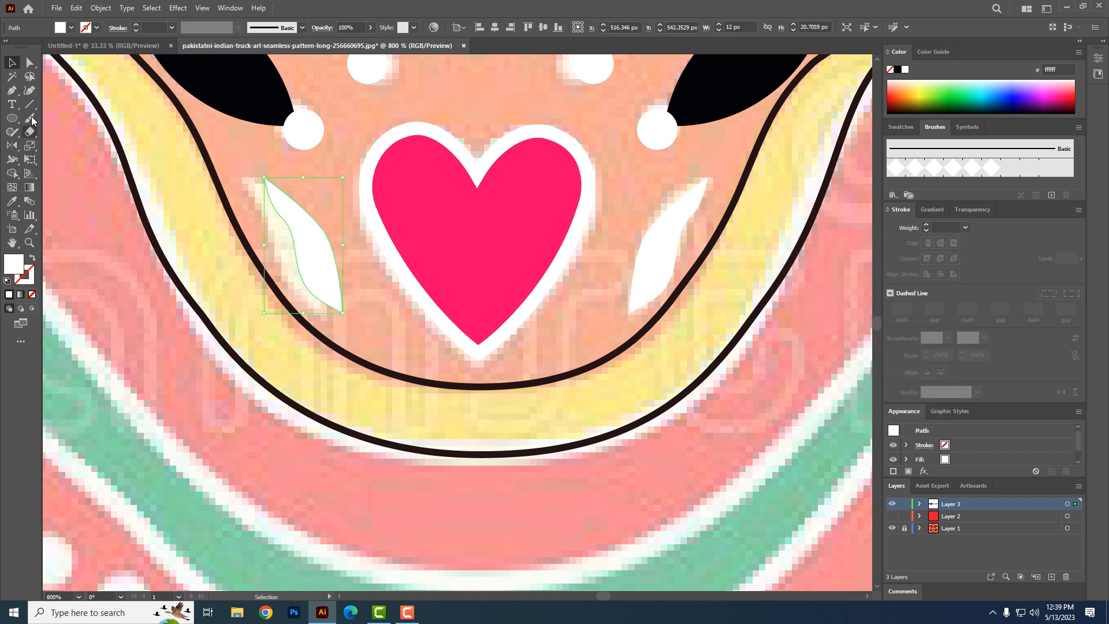
- Examine the traced flower alongside the surrounding vine, leaf and border motifs of the reference pattern
scroll(539, 284, down, 6)
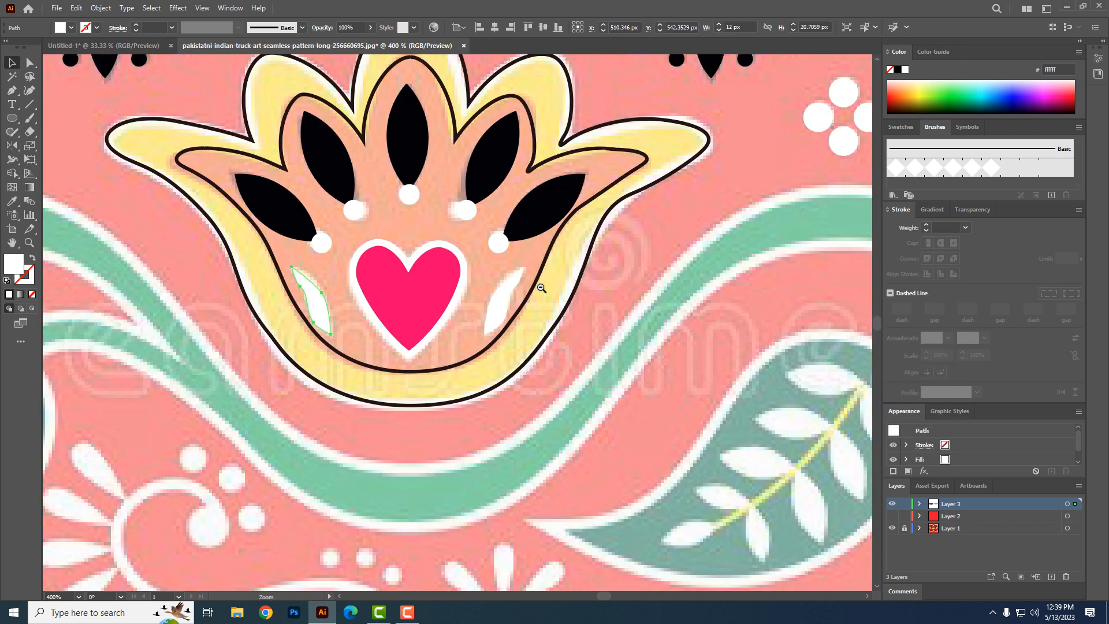
drag(440, 397, 556, 407)
drag(438, 420, 601, 373)
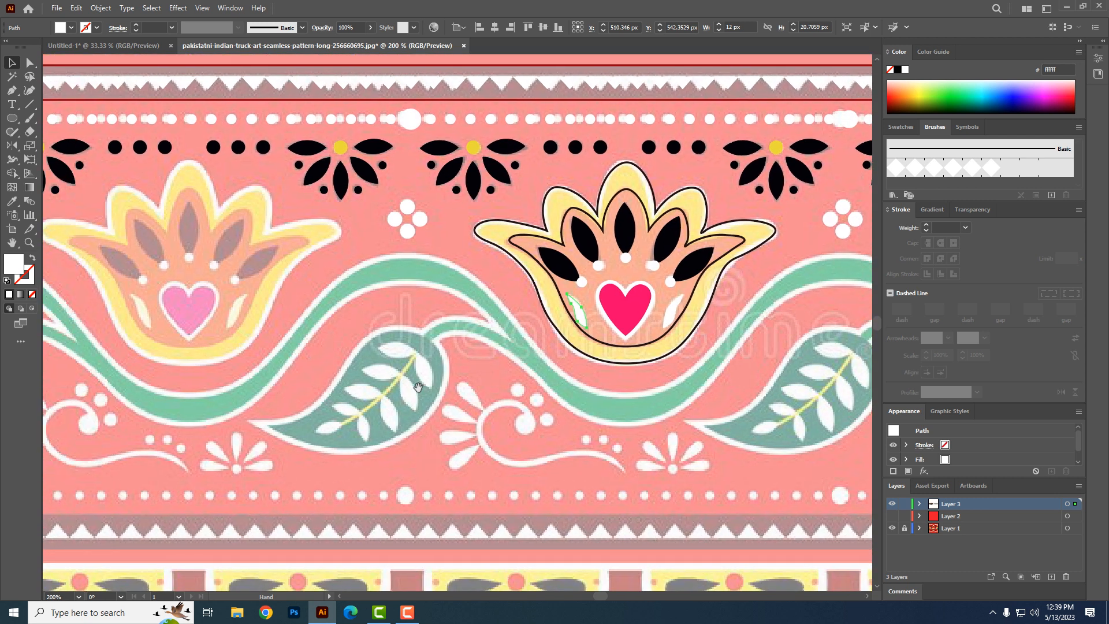
drag(418, 387, 585, 387)
drag(456, 411, 367, 367)
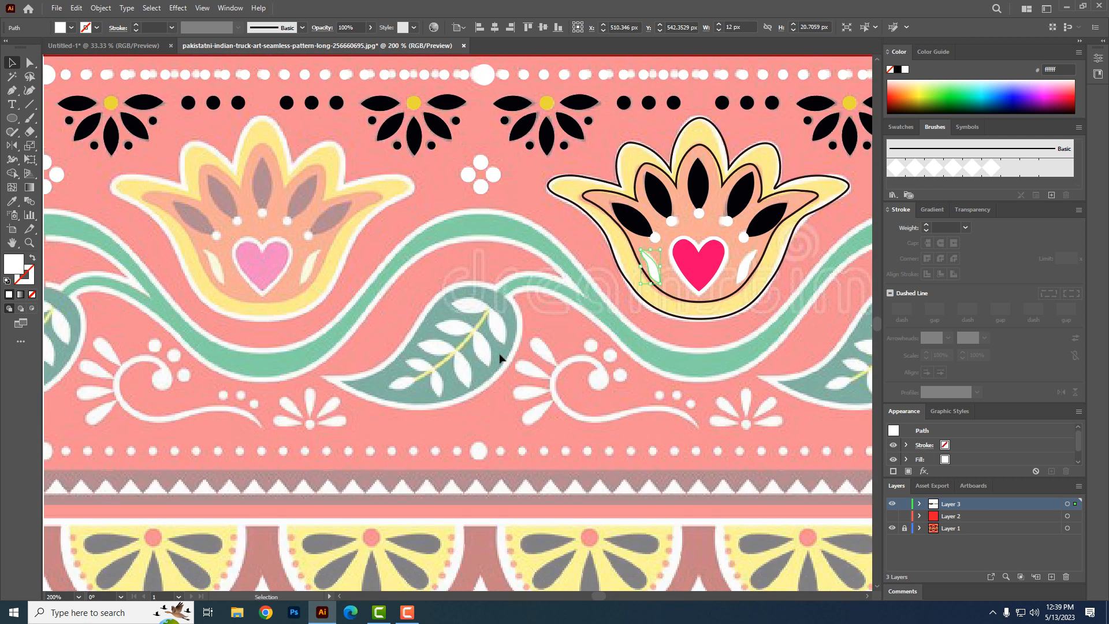
drag(386, 416, 384, 367)
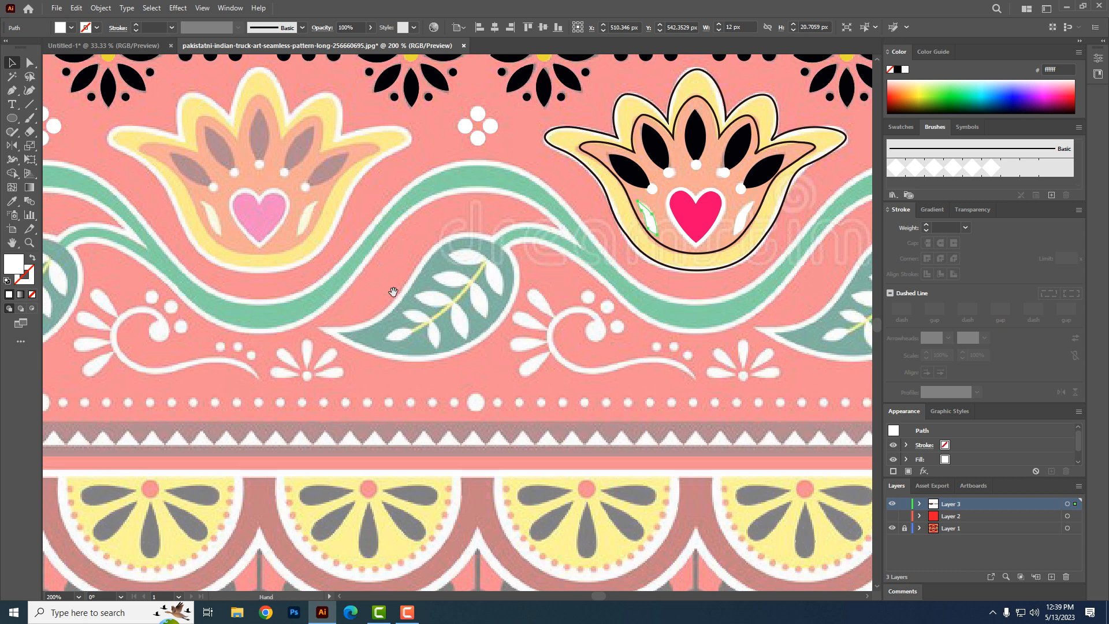
drag(389, 291, 389, 394)
ctrl+alt+click(496, 346)
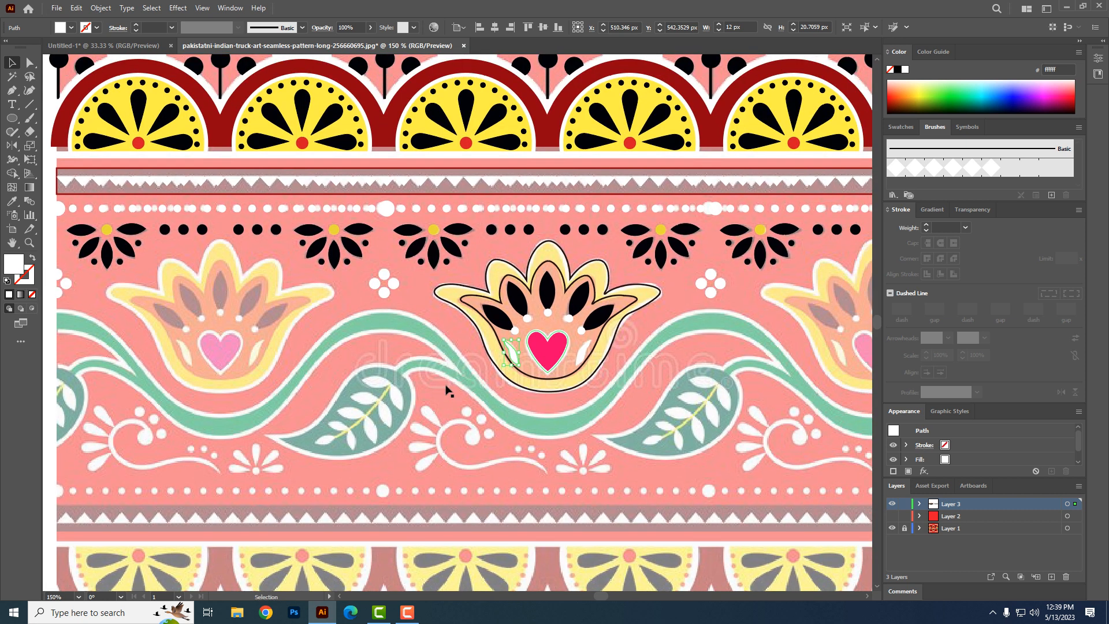
ctrl+click(608, 326)
ctrl+click(608, 327)
scroll(548, 305, up, 2)
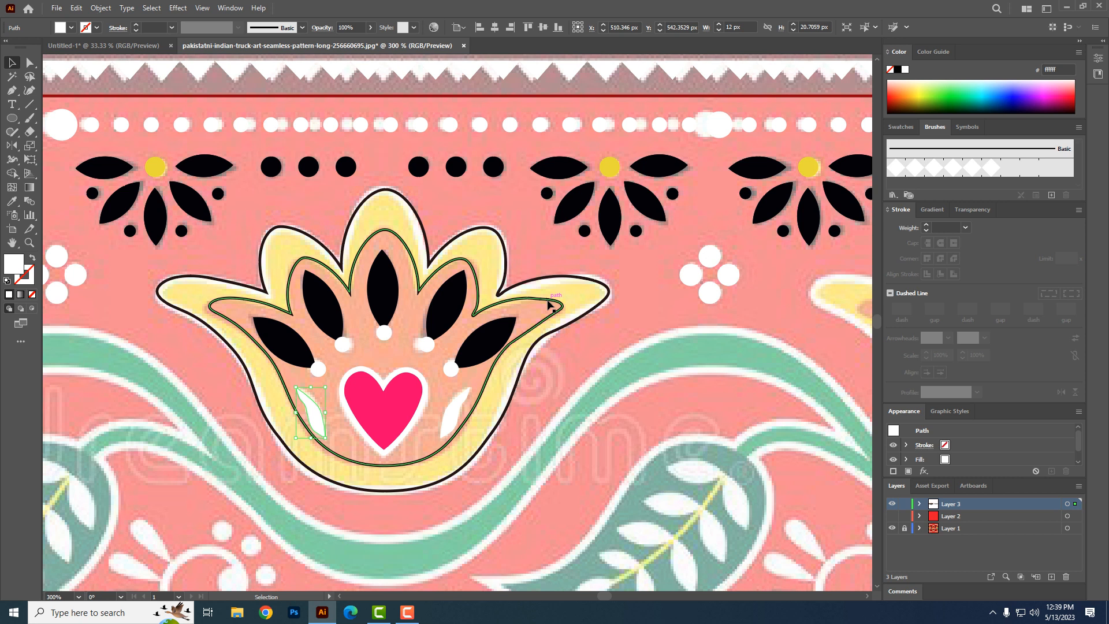
- Fill the flower's inner outline with the reference orange by sampling it with the Eyedropper
click(549, 304)
click(14, 200)
click(361, 315)
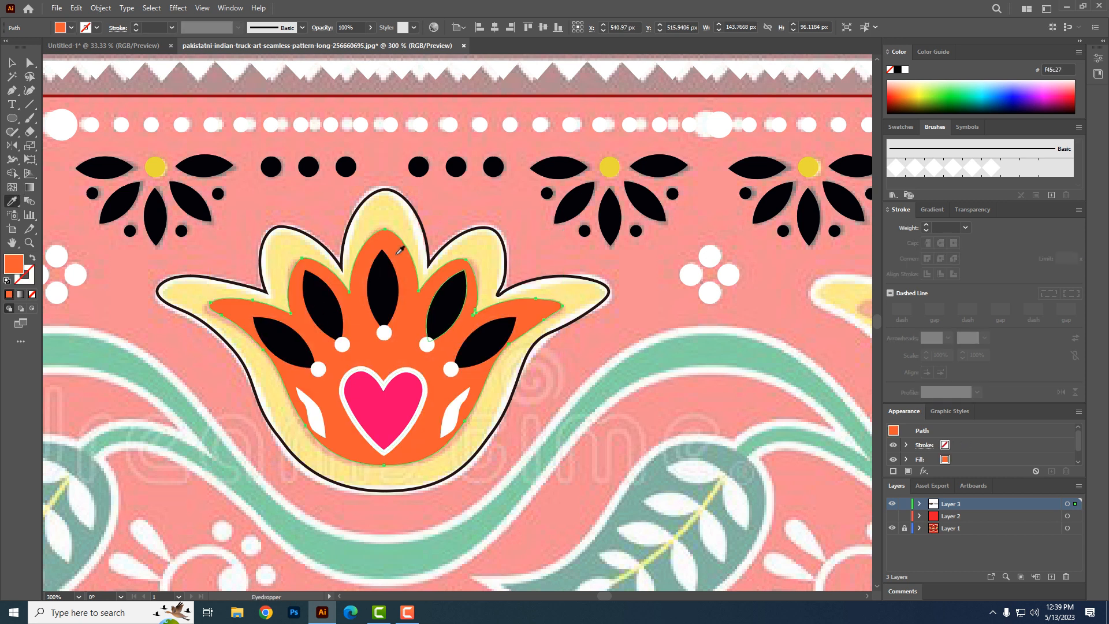
- Give the flower's outer outline the bright yellow fill of the half-circle motif and a 3 pt white stroke
ctrl+click(421, 218)
click(379, 215)
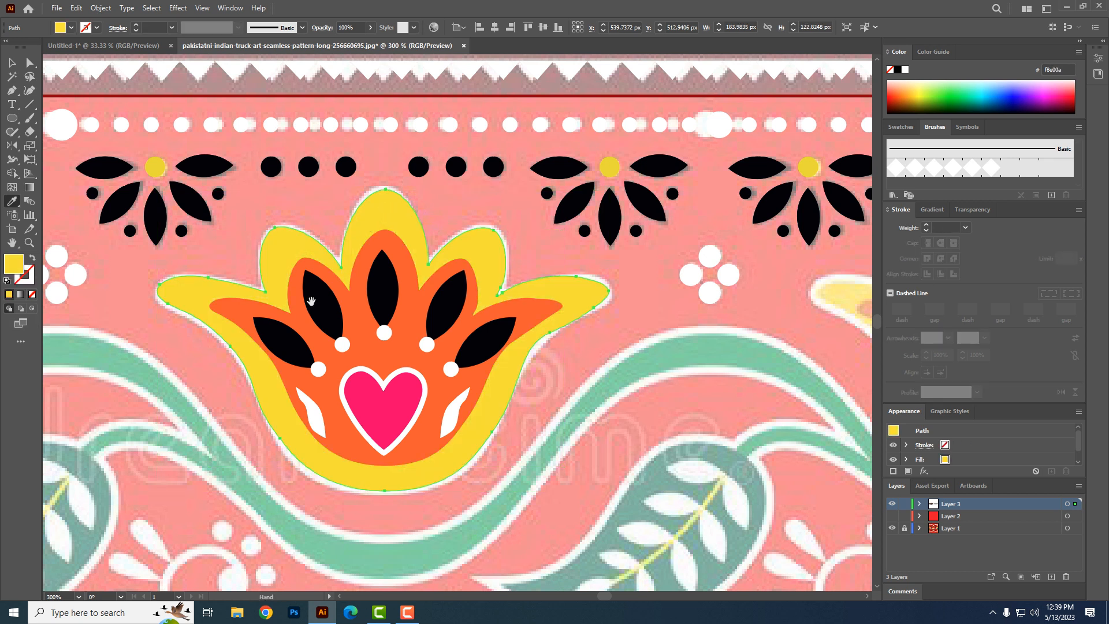
scroll(315, 303, up, 5)
click(333, 197)
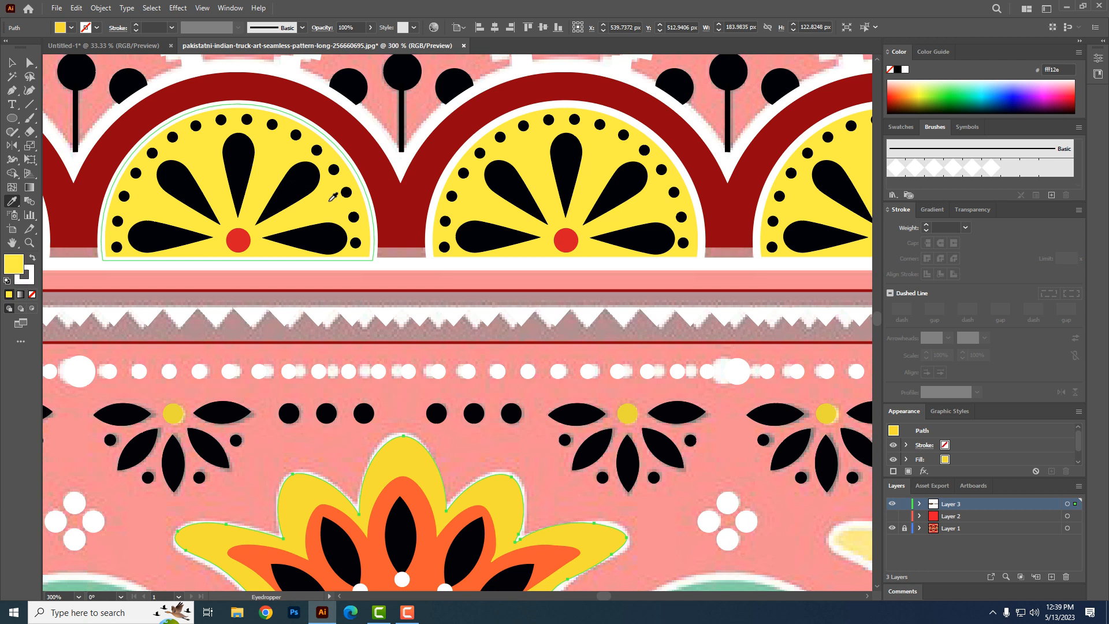
drag(42, 393, 457, 392)
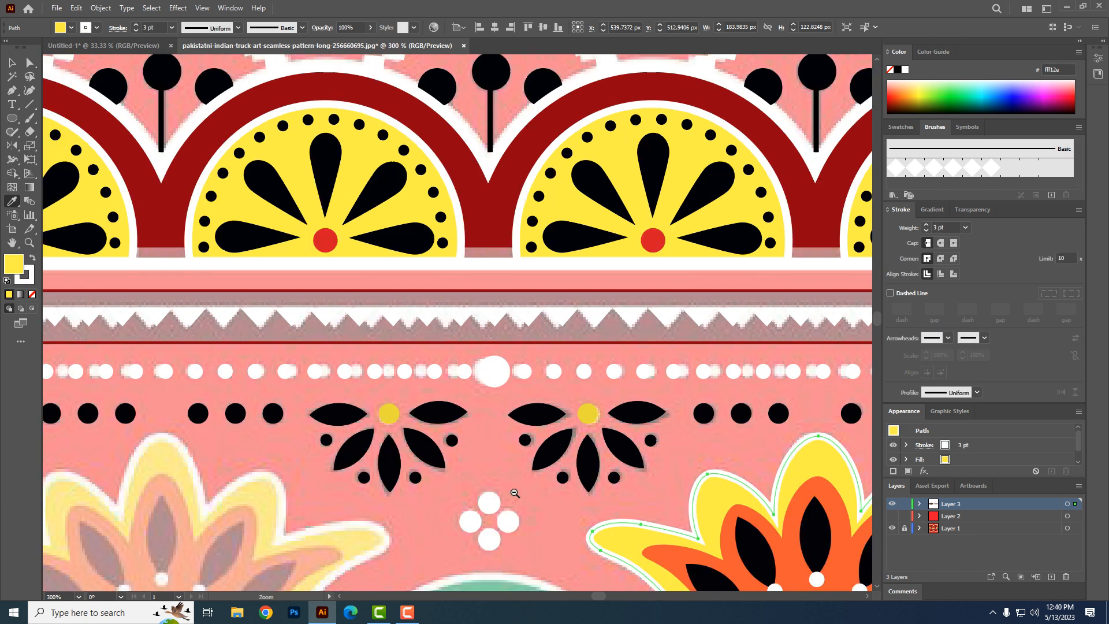
- Select all the parts of the finished center flower and group them
ctrl+alt+click(515, 493)
ctrl+alt+click(514, 493)
ctrl+alt+click(514, 492)
drag(364, 361, 333, 470)
click(11, 64)
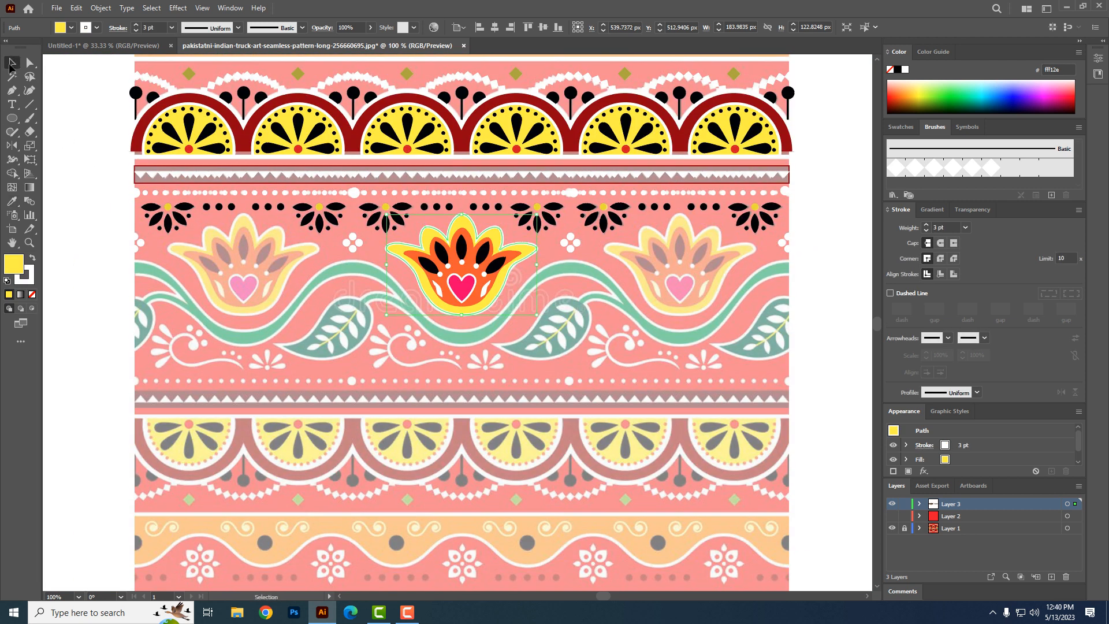
click(348, 294)
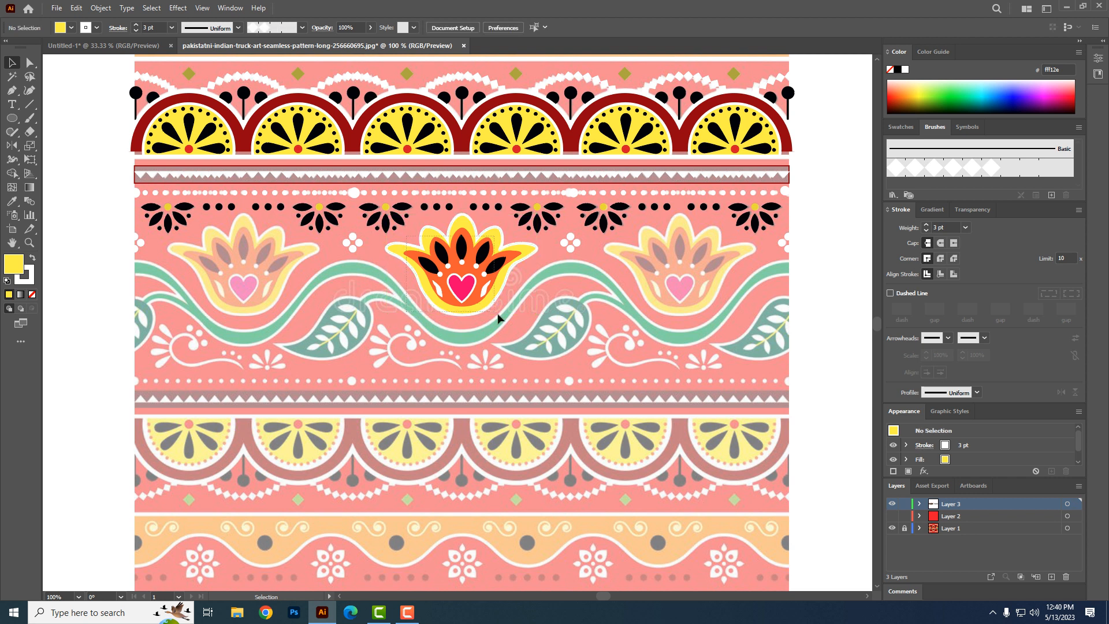
drag(508, 318, 512, 319)
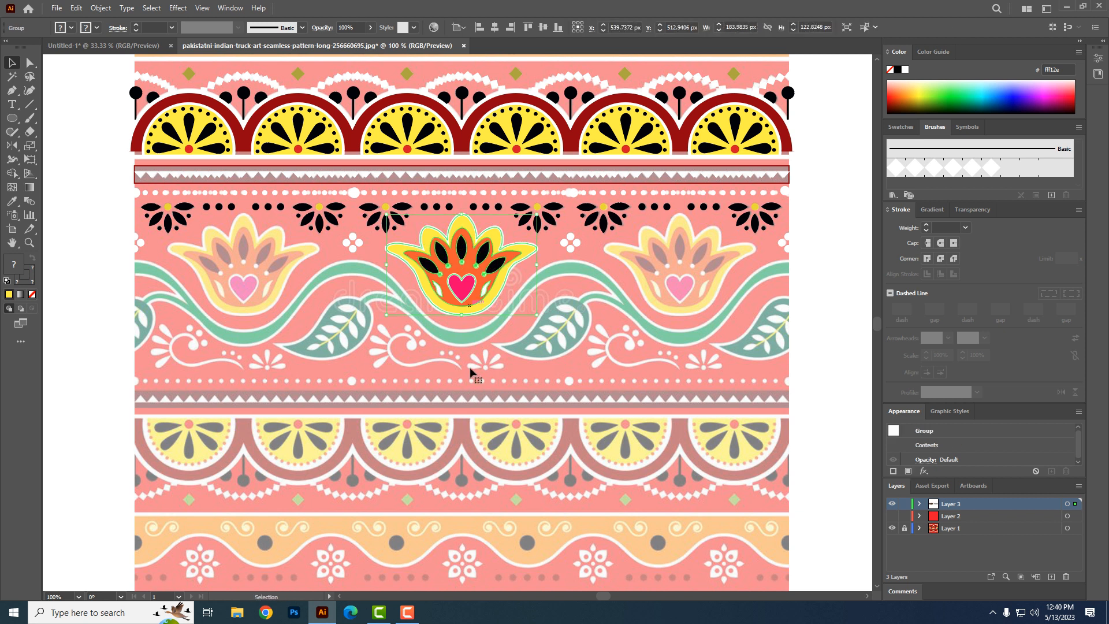
- Duplicate the flower group onto the reference flowers on both sides, about 266 px from the original
drag(464, 309, 689, 325)
drag(532, 462, 502, 492)
ctrl+alt+click(478, 385)
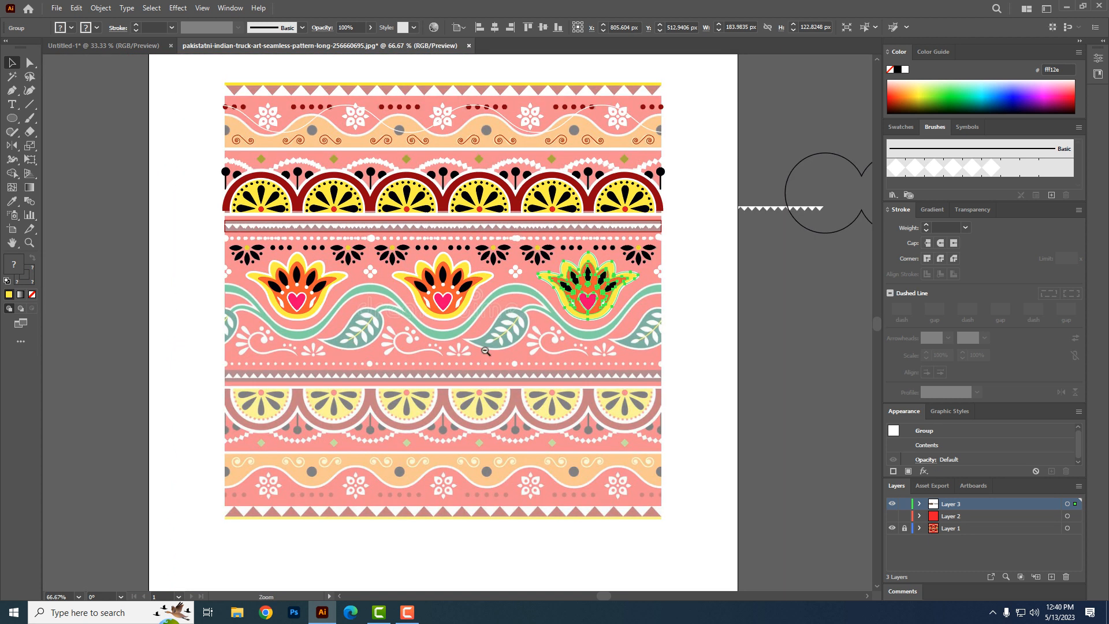
- Fill the rectangle behind the small white zigzag border below the half-circles with dark red and remove its stroke
click(512, 231)
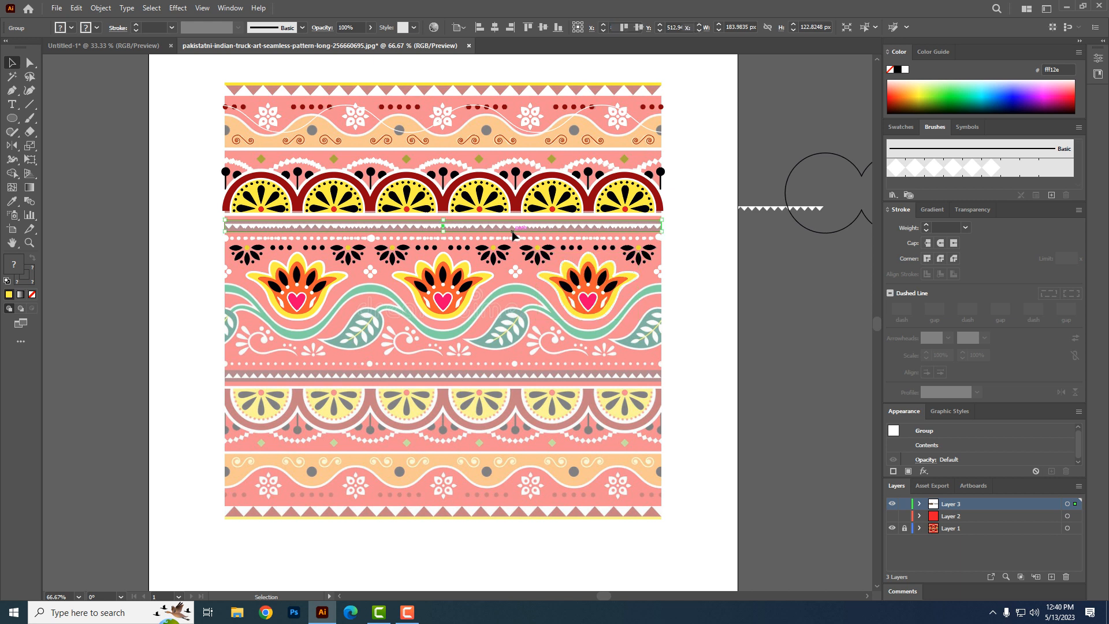
click(33, 260)
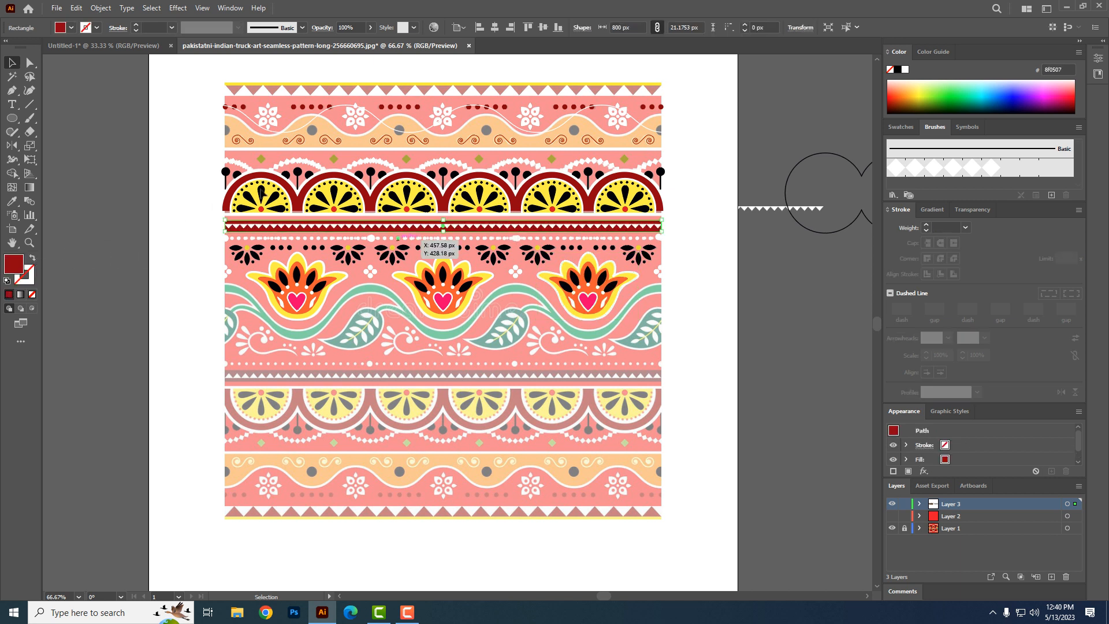
click(396, 149)
- Delete the misaligned white Zig Zag wave line crossing the upper flower and spiral band
ctrl+click(511, 183)
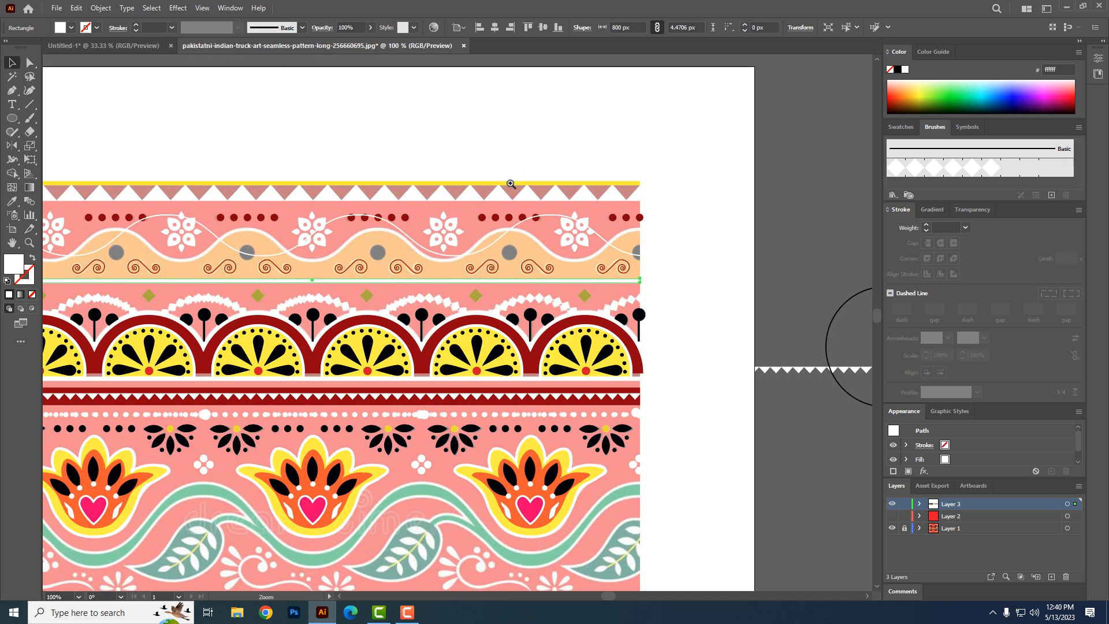
ctrl+click(307, 228)
drag(271, 348, 537, 302)
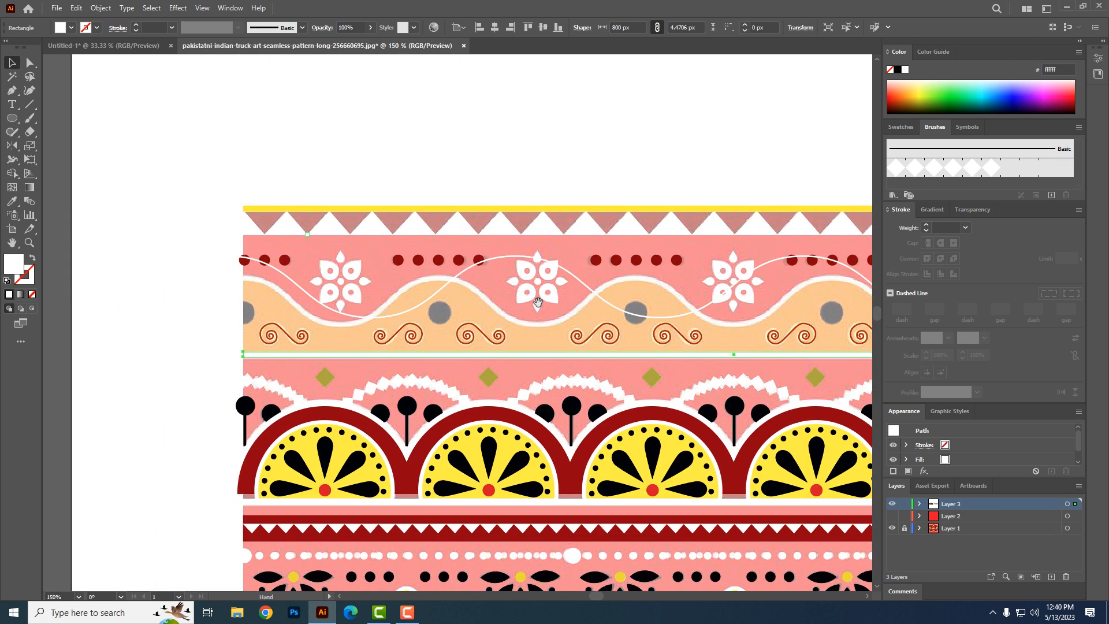
click(582, 286)
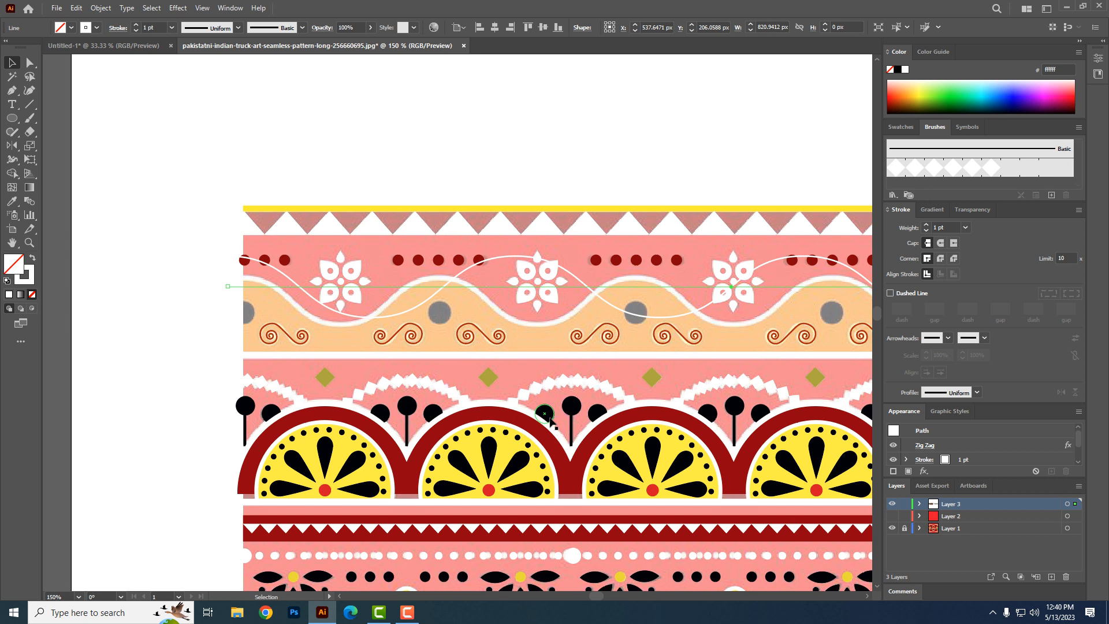
click(549, 419)
drag(679, 355, 454, 365)
ctrl+alt+click(532, 355)
- Draw a horizontal line about 804 px long along the troughs of the upper wave, with a 1 pt white stroke
click(30, 103)
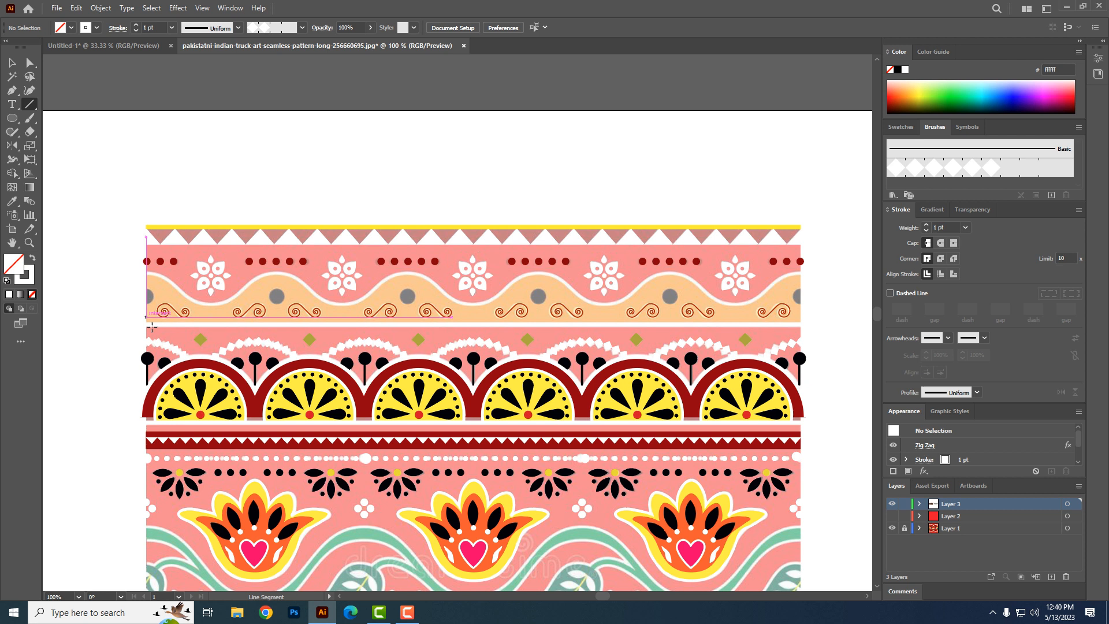
click(147, 303)
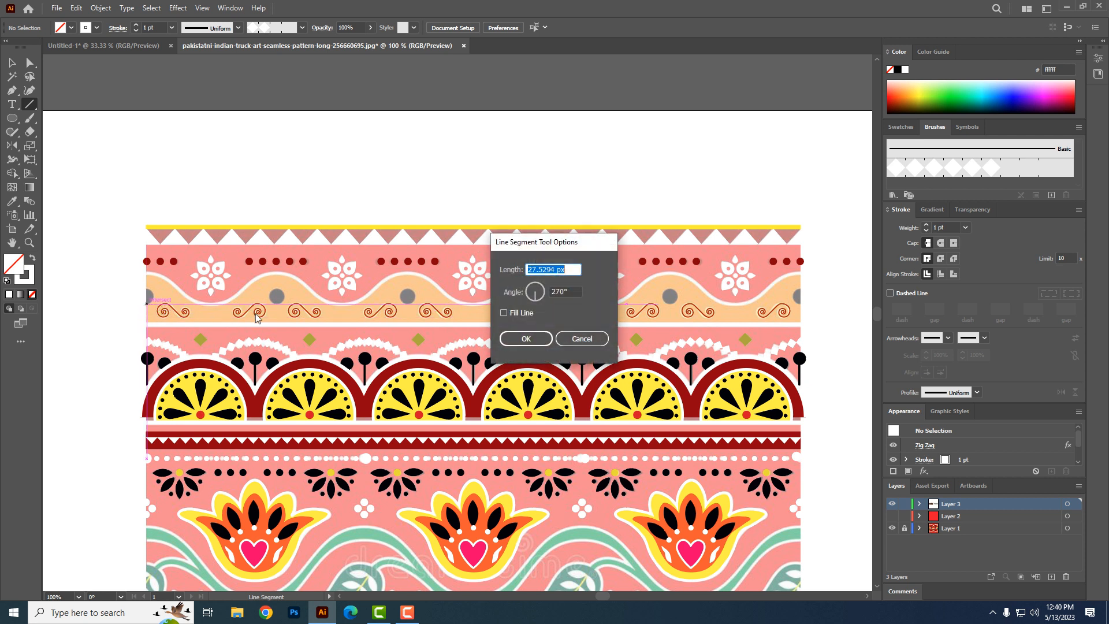
click(581, 341)
drag(144, 307, 803, 345)
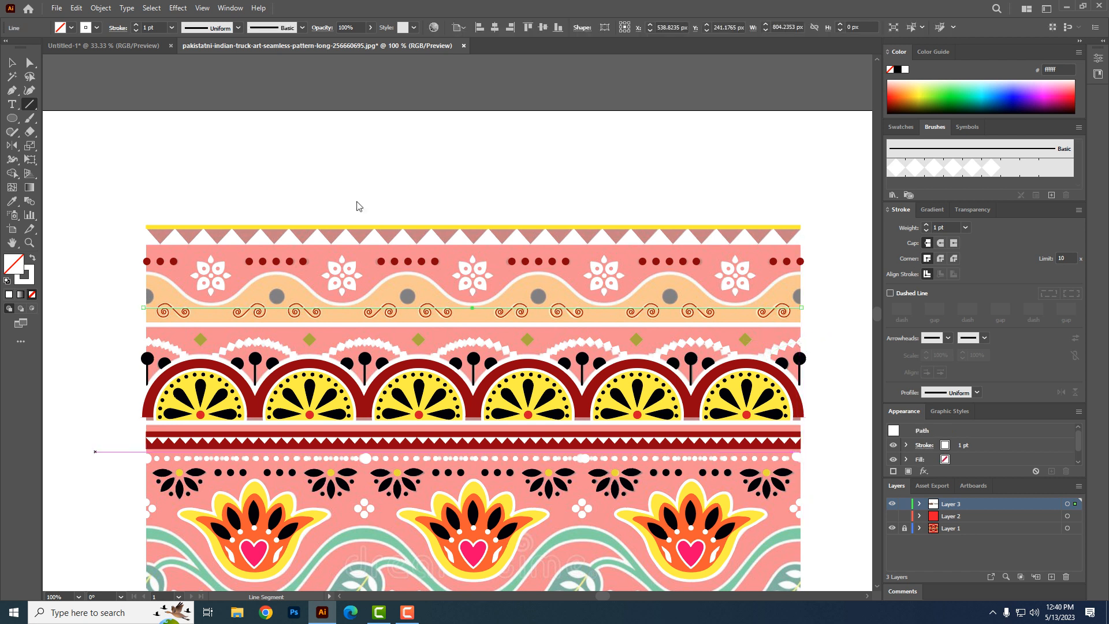
- Add nine anchor points to the horizontal line, one at each trough and crest of the reference wave
click(13, 91)
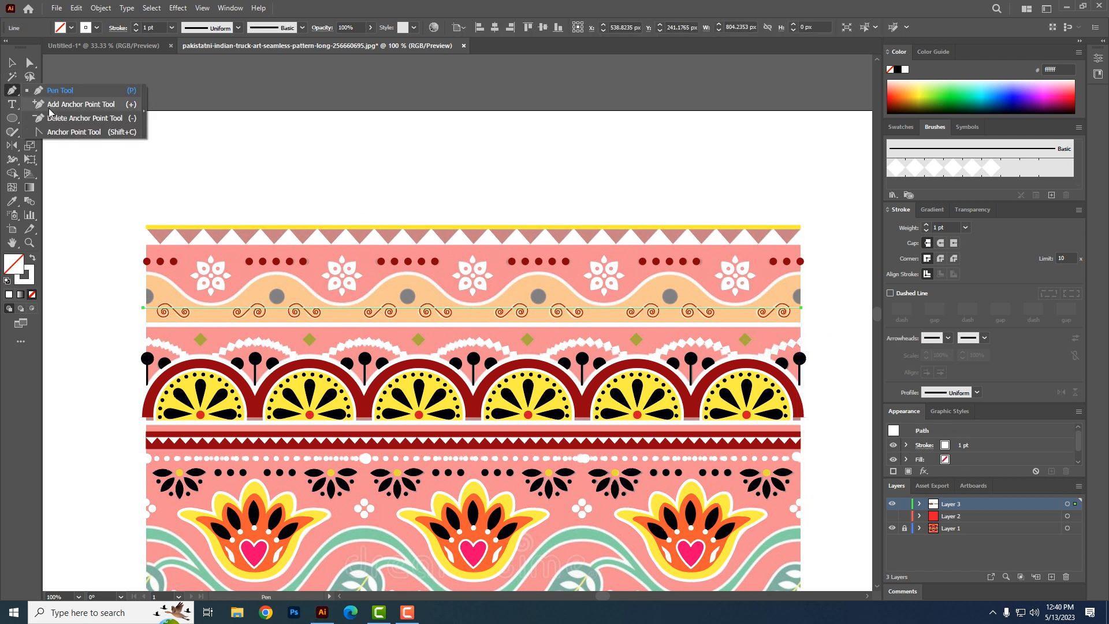
click(50, 109)
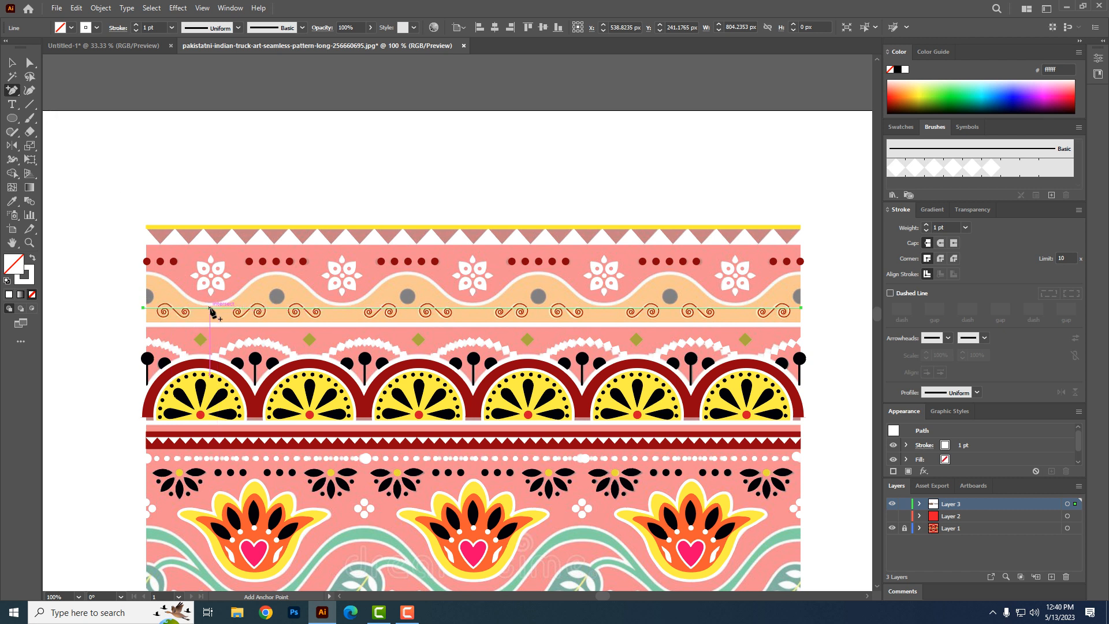
click(210, 308)
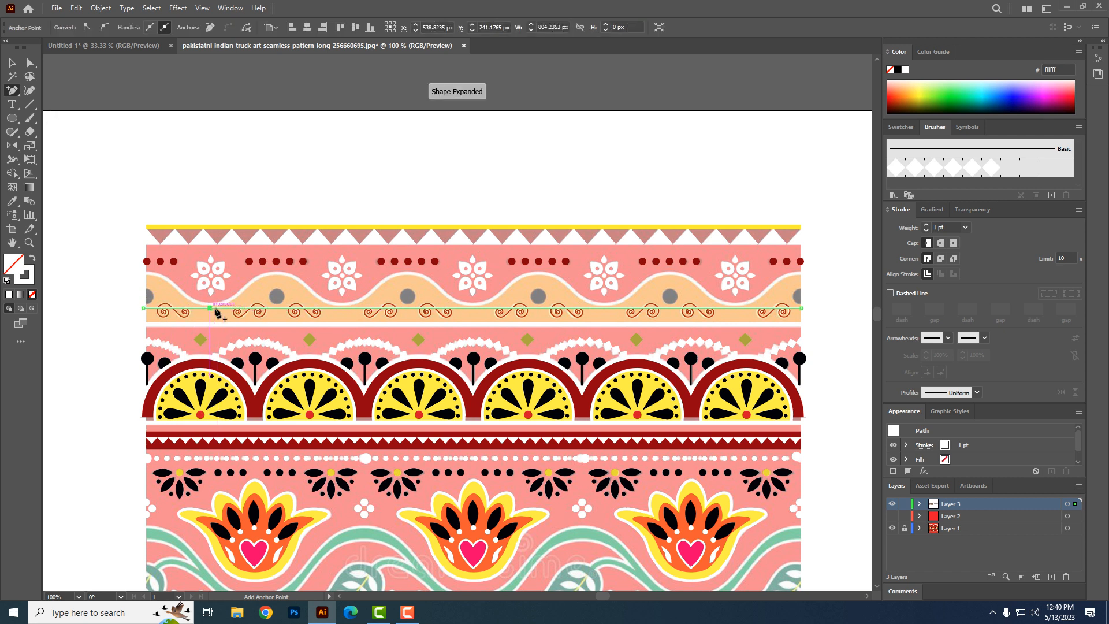
click(341, 308)
click(280, 308)
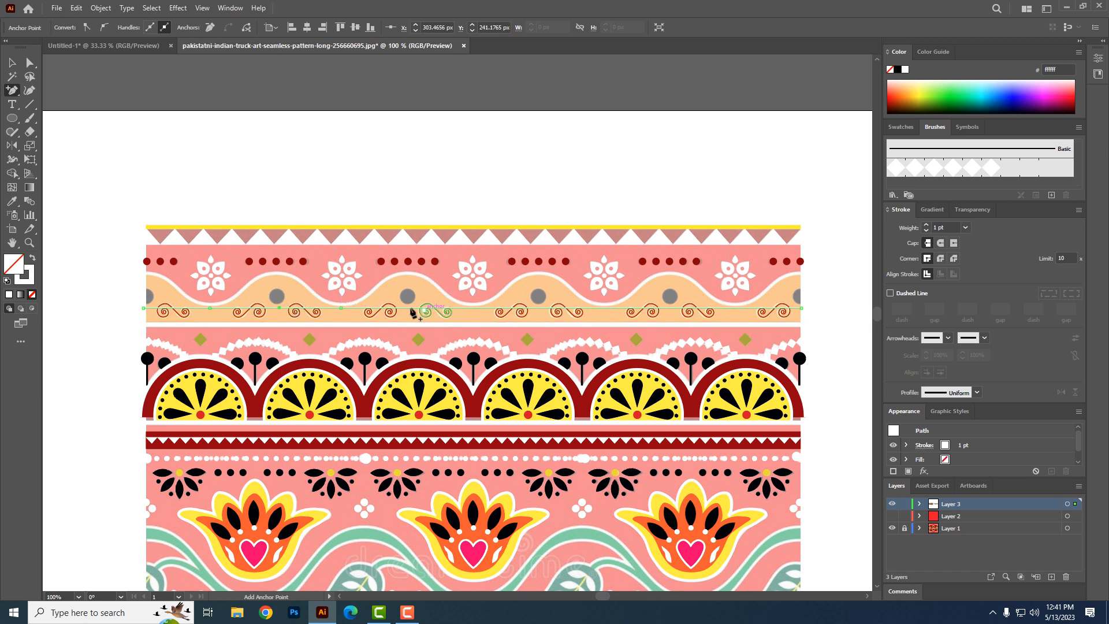
click(411, 308)
click(542, 309)
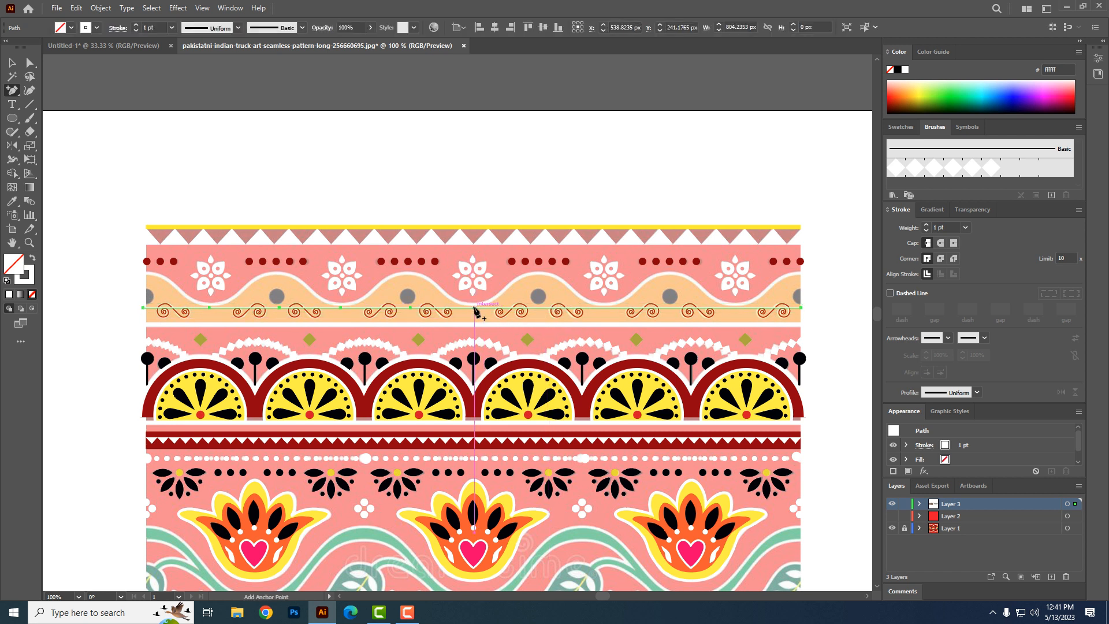
click(475, 308)
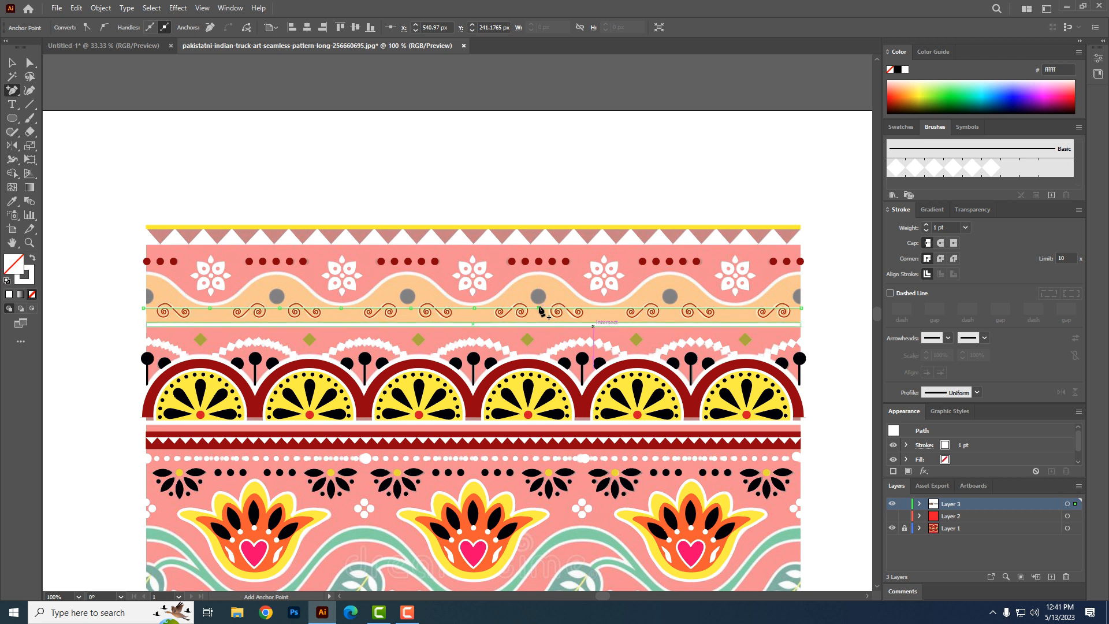
click(605, 308)
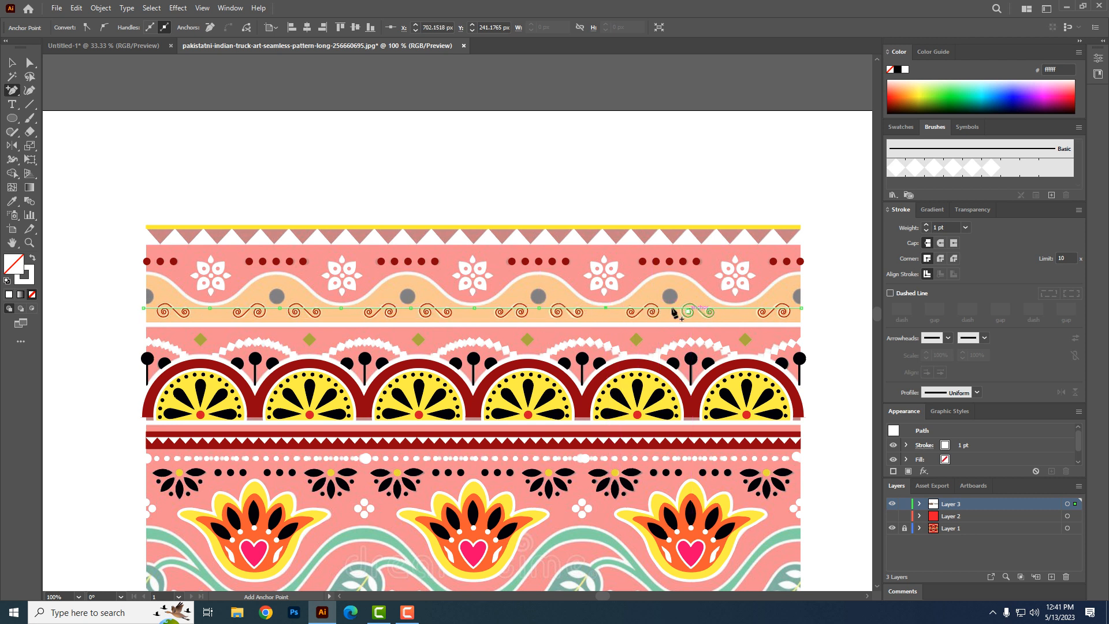
click(672, 308)
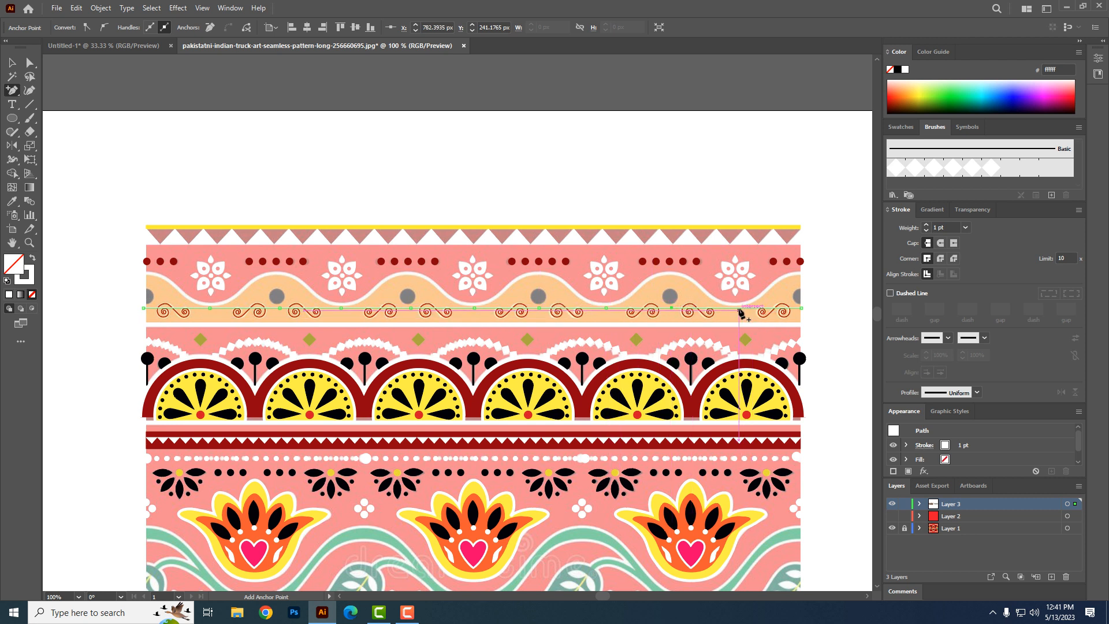
click(739, 309)
- Raise the line's end anchors and crest anchors together by about 41 px to form a zigzag along the wave
click(30, 63)
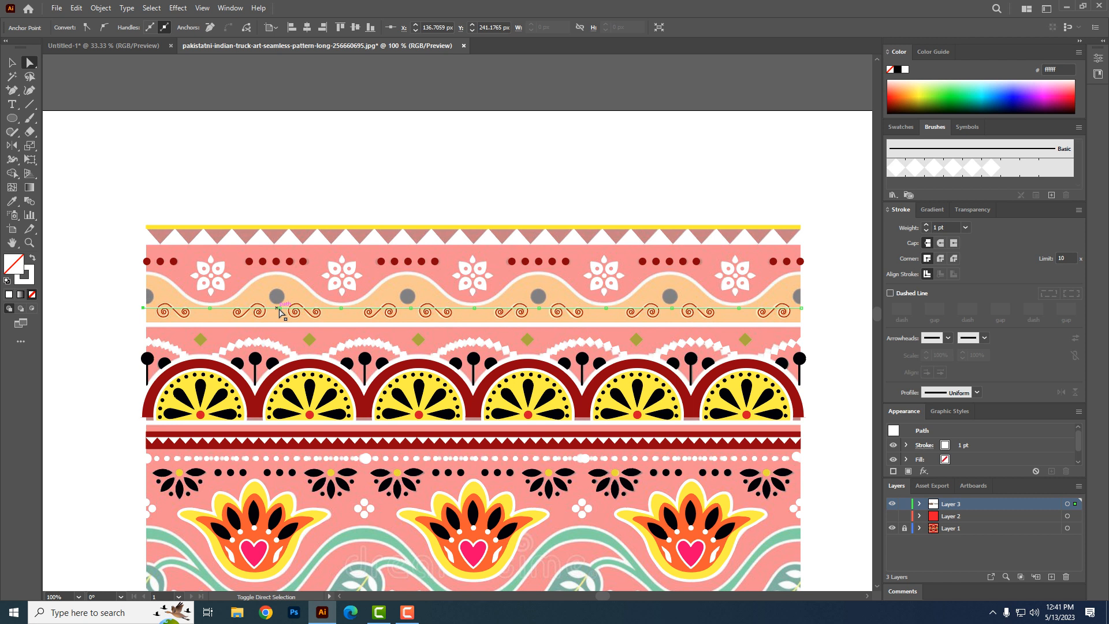
click(305, 310)
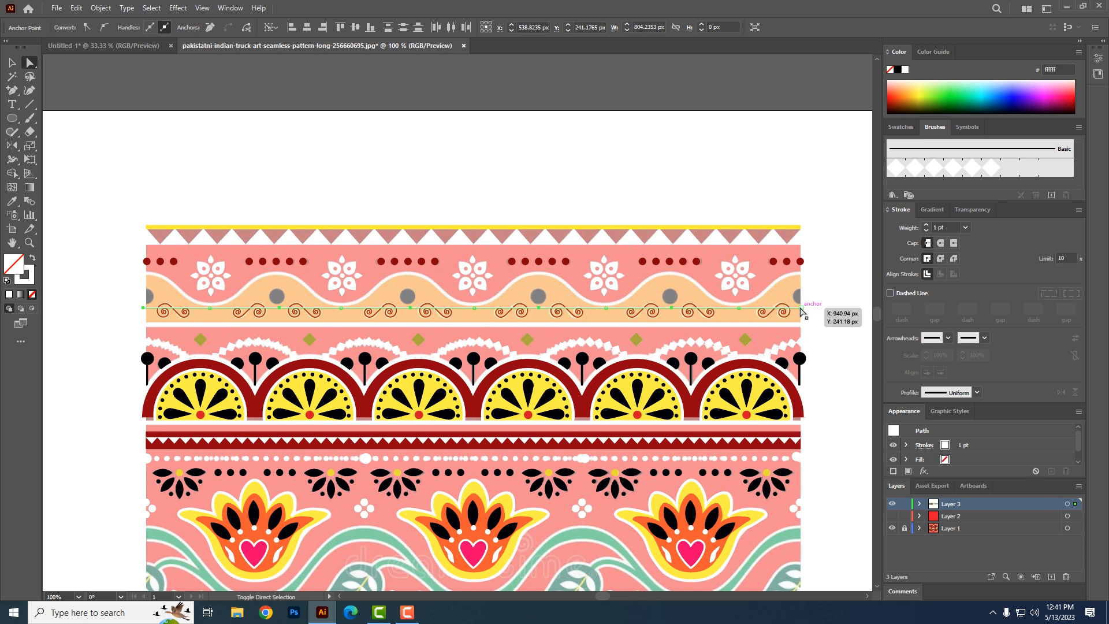
key(shift+Up)
key(shift+Up)
key(shift+Up)
key(shift+Up)
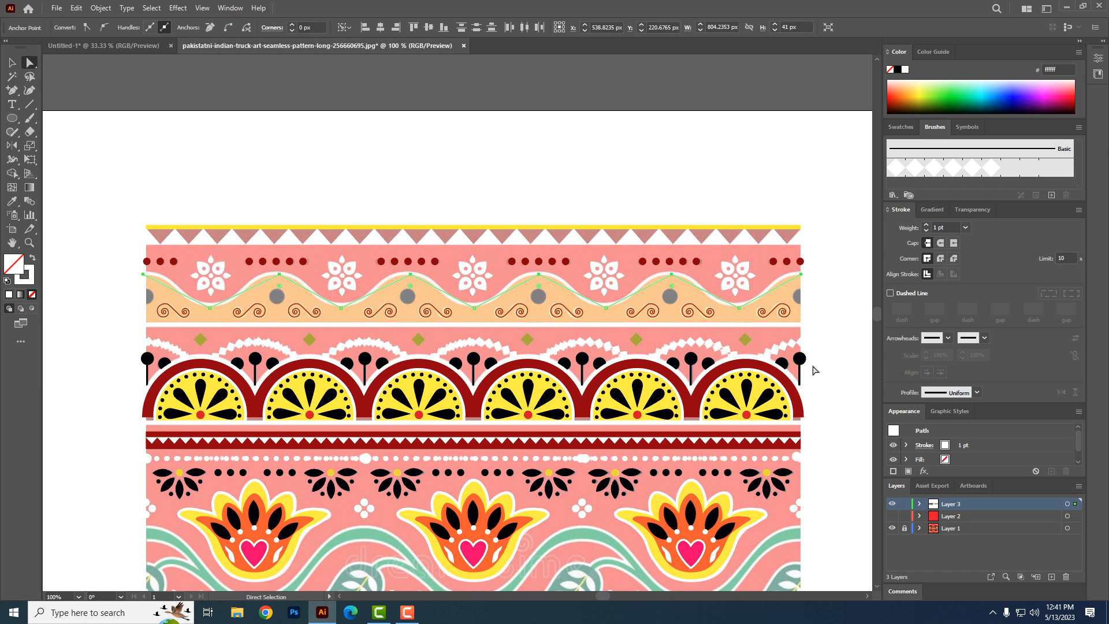
- Isolate the new zigzag path for editing
click(12, 62)
click(56, 288)
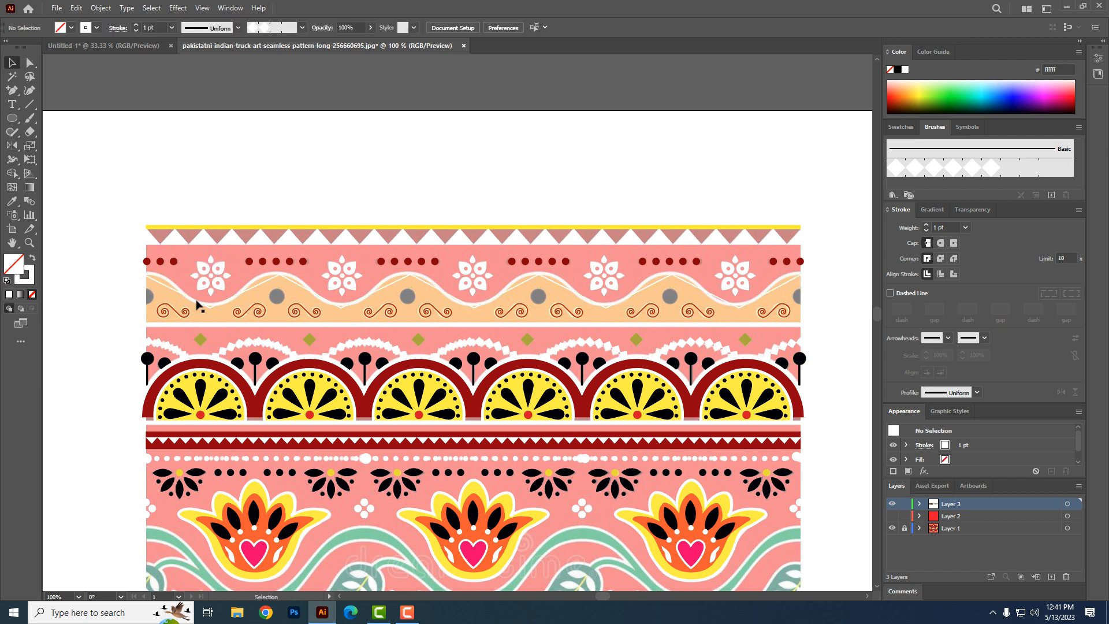
double_click(189, 296)
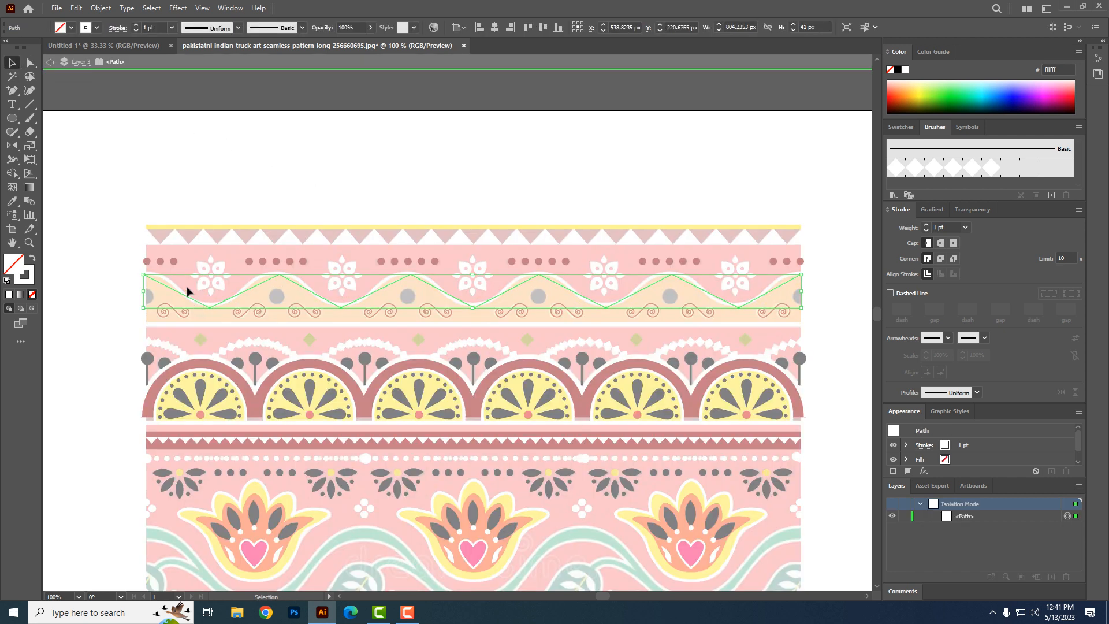
- Try rounding all corners of the zigzag path at once, then undo the rounding
click(29, 63)
drag(112, 254, 824, 333)
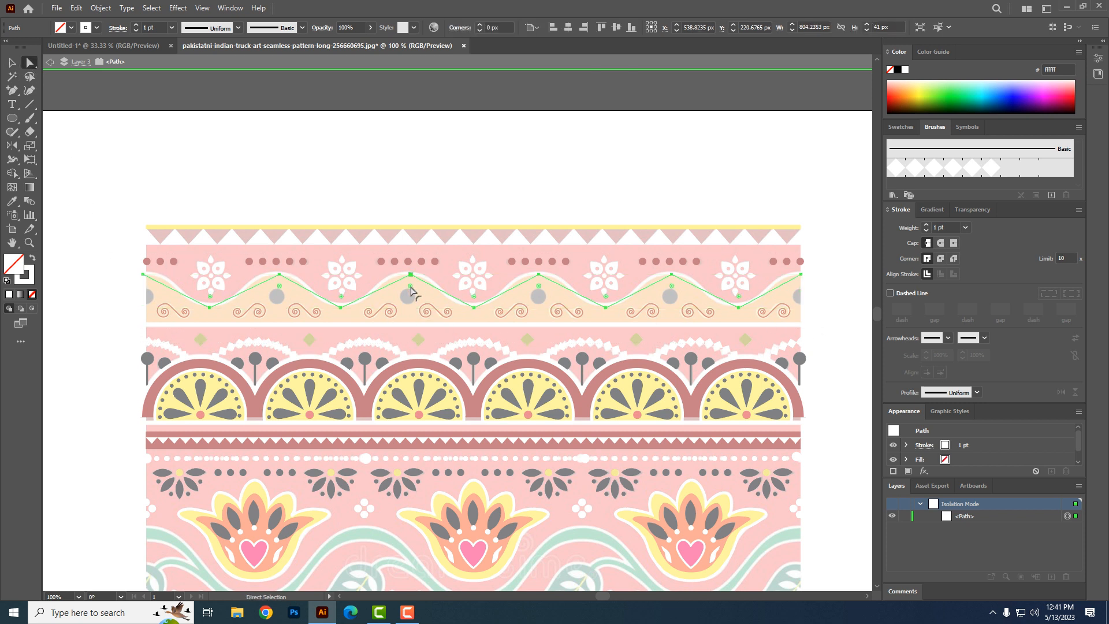
drag(410, 287, 410, 305)
key(ctrl+z)
- Raise the zigzag's end and crest anchors together by a further 9 px
drag(114, 263, 826, 292)
key(Up)
key(Up)
key(Up)
key(Up)
key(Up)
key(Up)
key(Up)
key(Up)
key(Up)
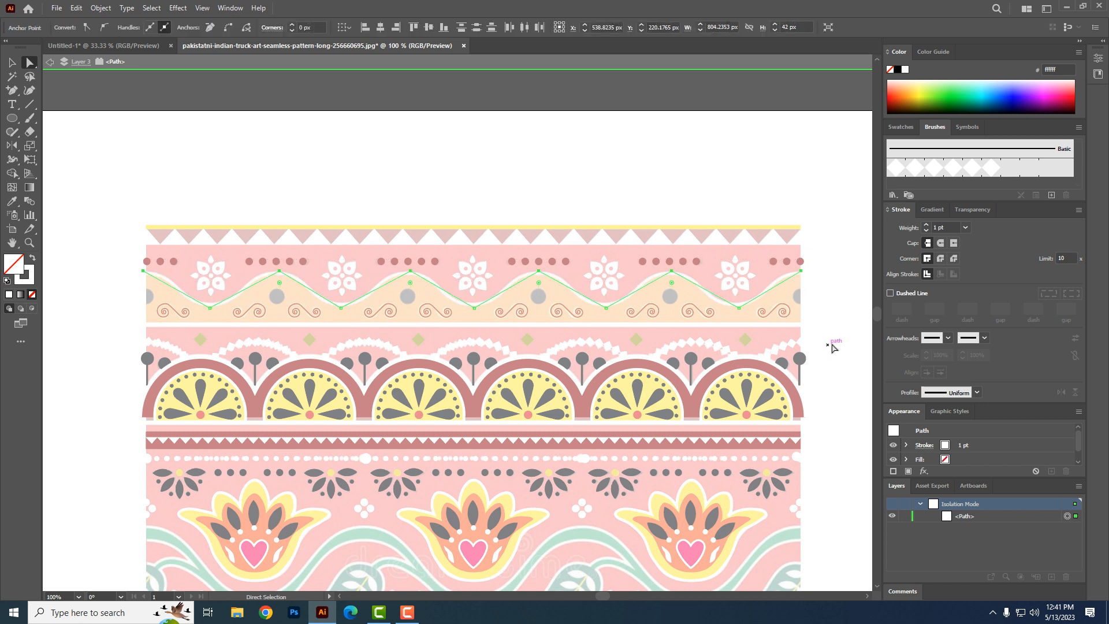
- Round all the zigzag's corners with a radius of about 37 px to match the reference wave, and exit isolation mode
drag(111, 249, 831, 340)
drag(671, 278, 674, 304)
click(11, 62)
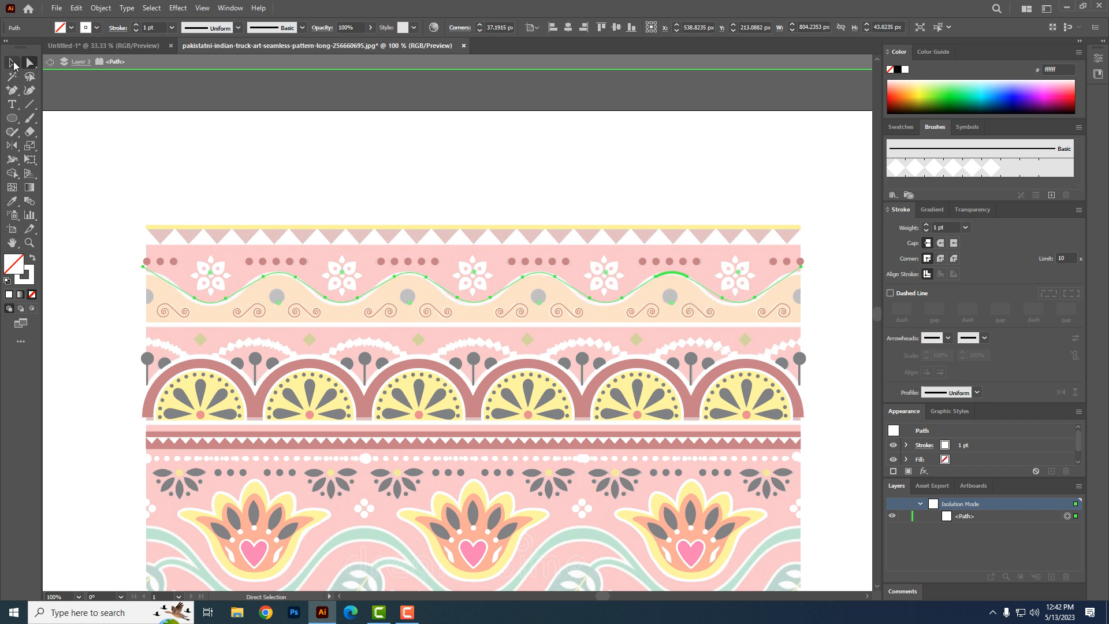
key(a)
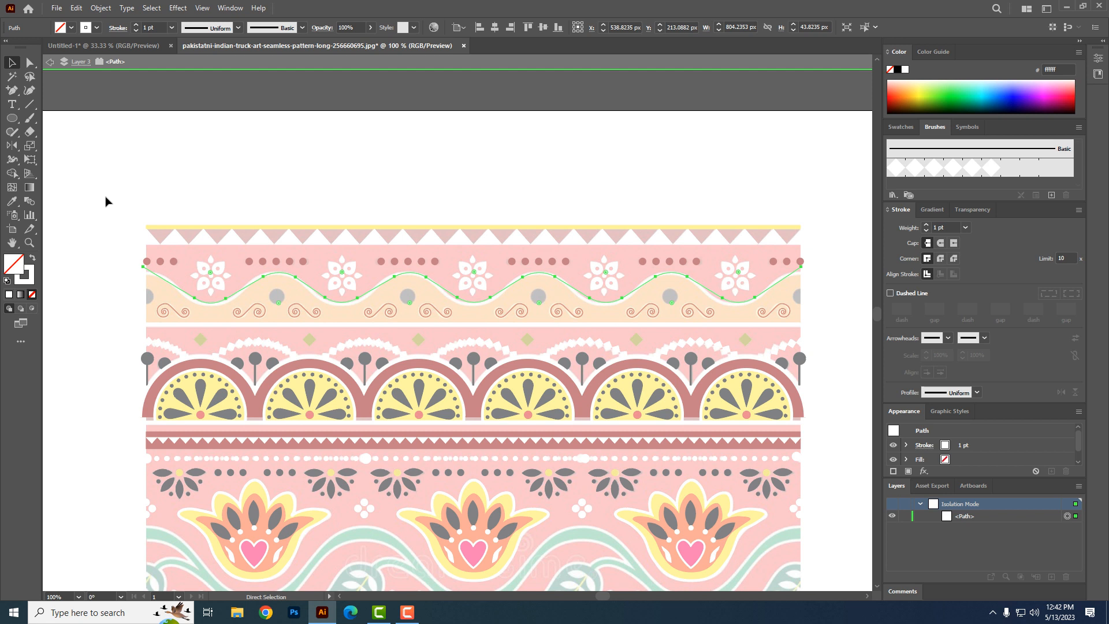
key(v)
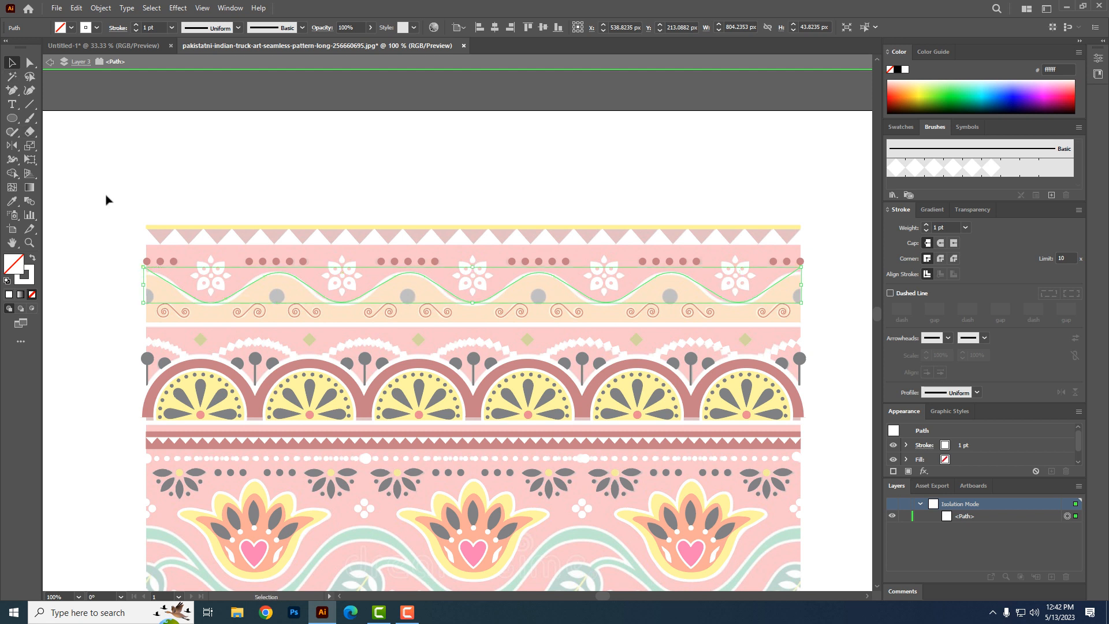
double_click(112, 179)
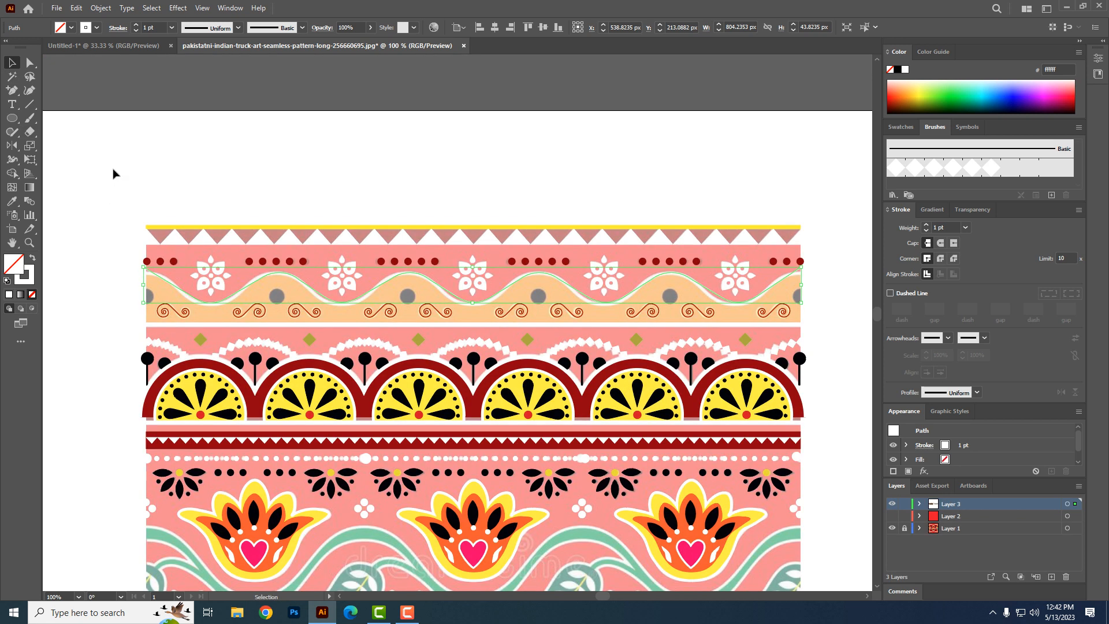
- Try to fill the open wave path with the orange sampled from the band beneath it
click(201, 304)
click(21, 203)
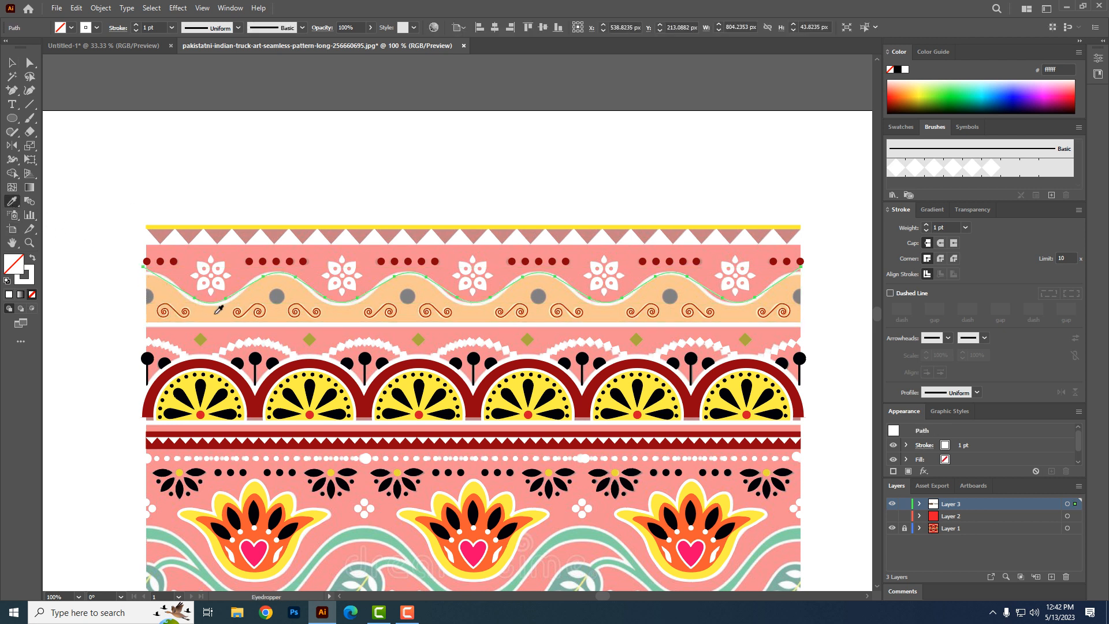
click(216, 313)
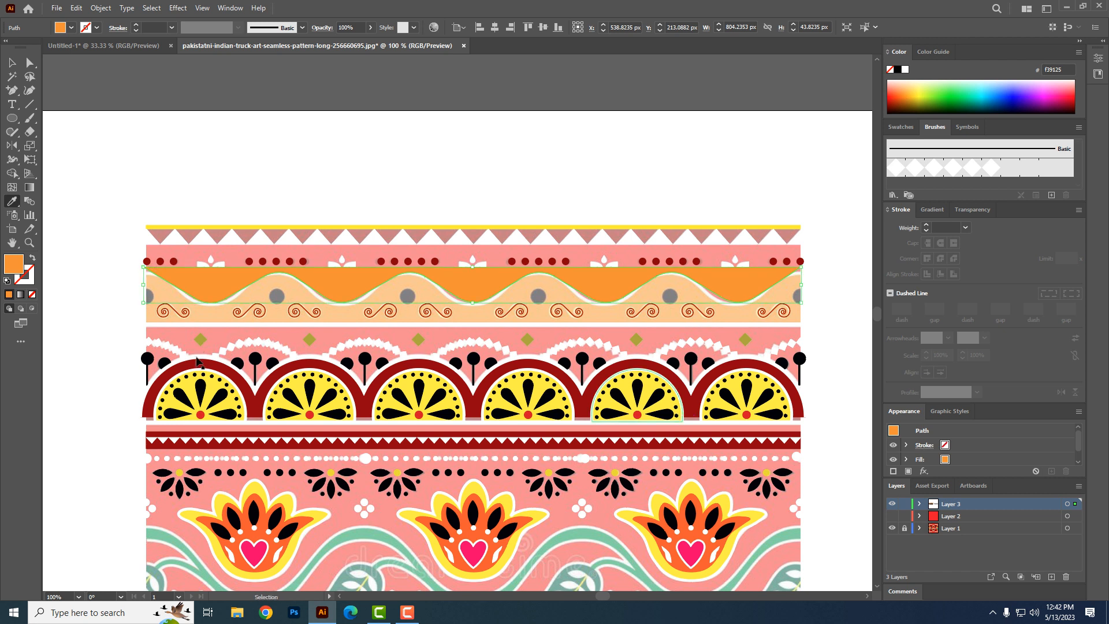
click(180, 324)
- Extend the wave path with the Pen tool along the band's lower edge and close it at the opposite end of the wave
drag(12, 93, 56, 90)
click(143, 267)
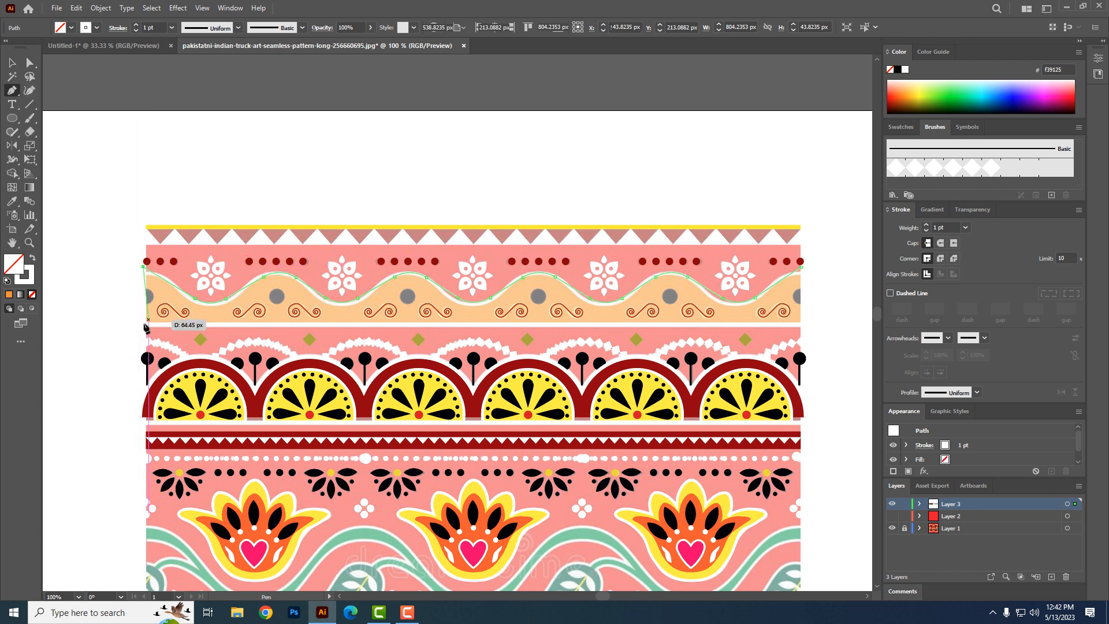
click(145, 322)
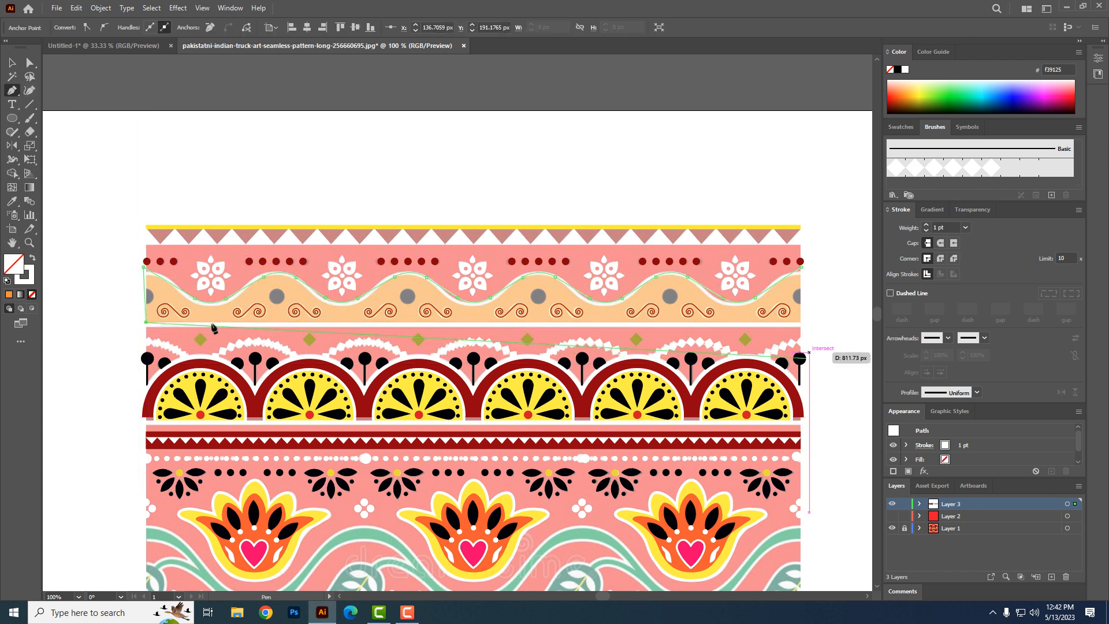
click(800, 323)
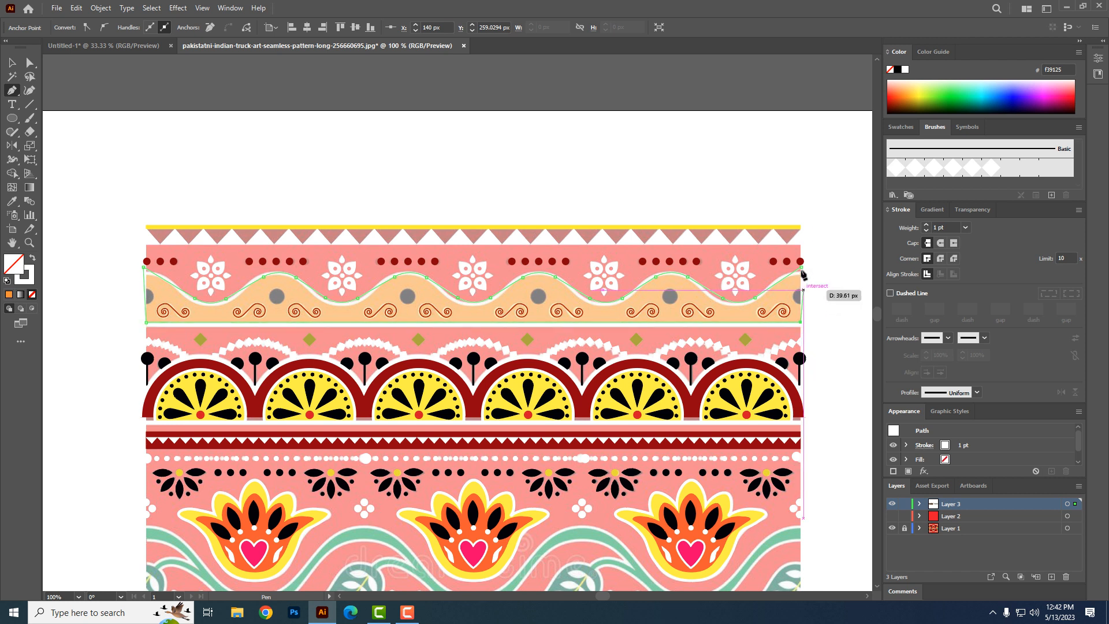
click(801, 268)
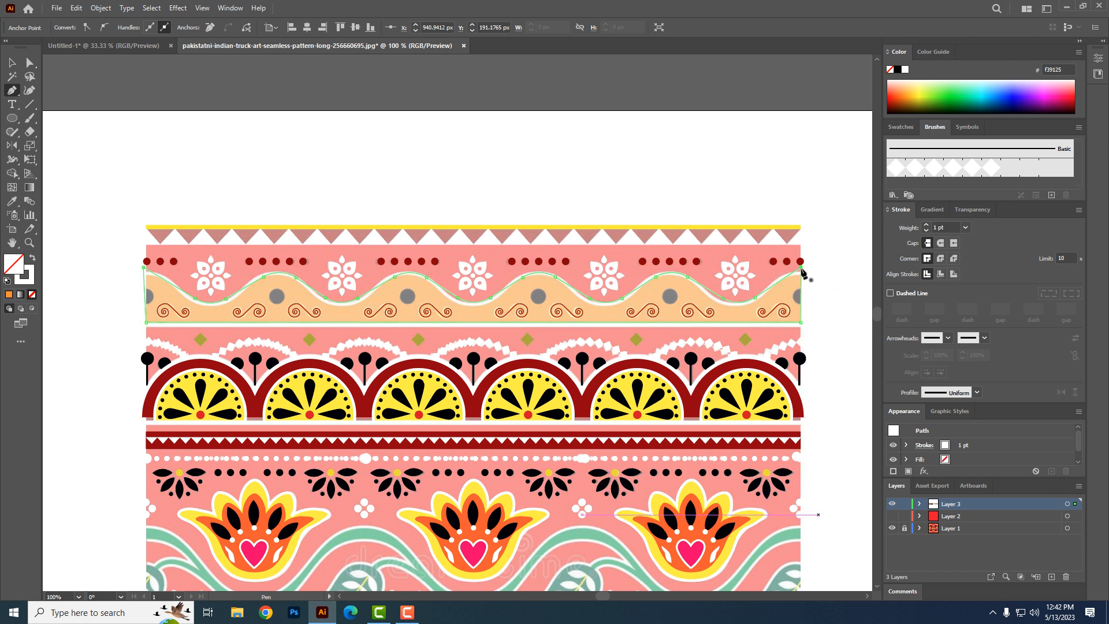
key(v)
click(187, 153)
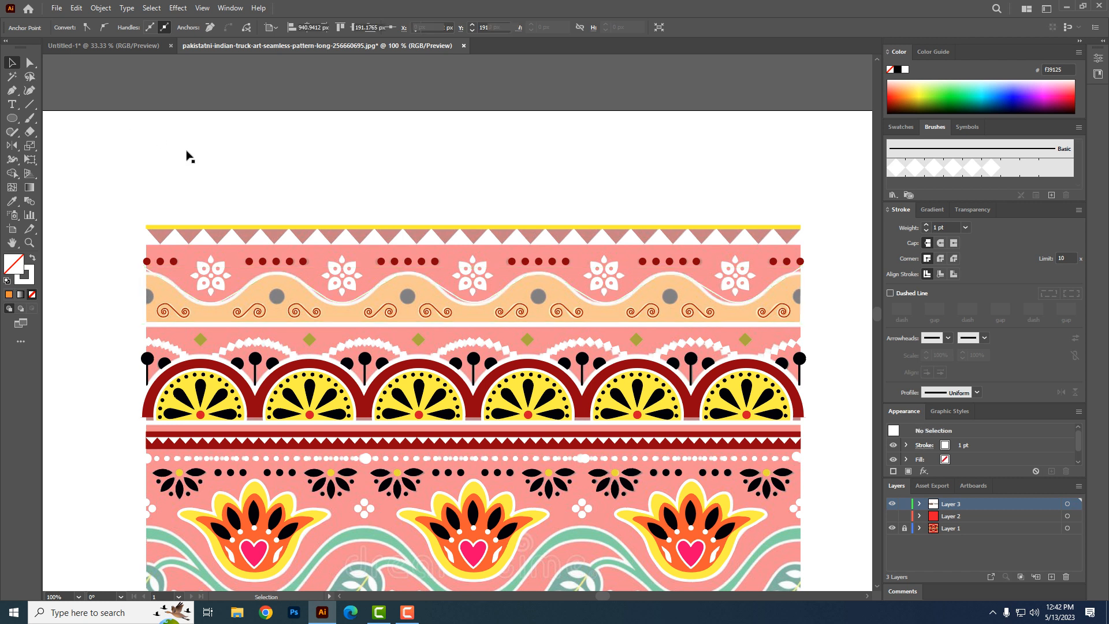
- Draw a circle about 18.7 px wide over the grey dot under the first full crest and fill it with sampled dark colour 211000
click(13, 118)
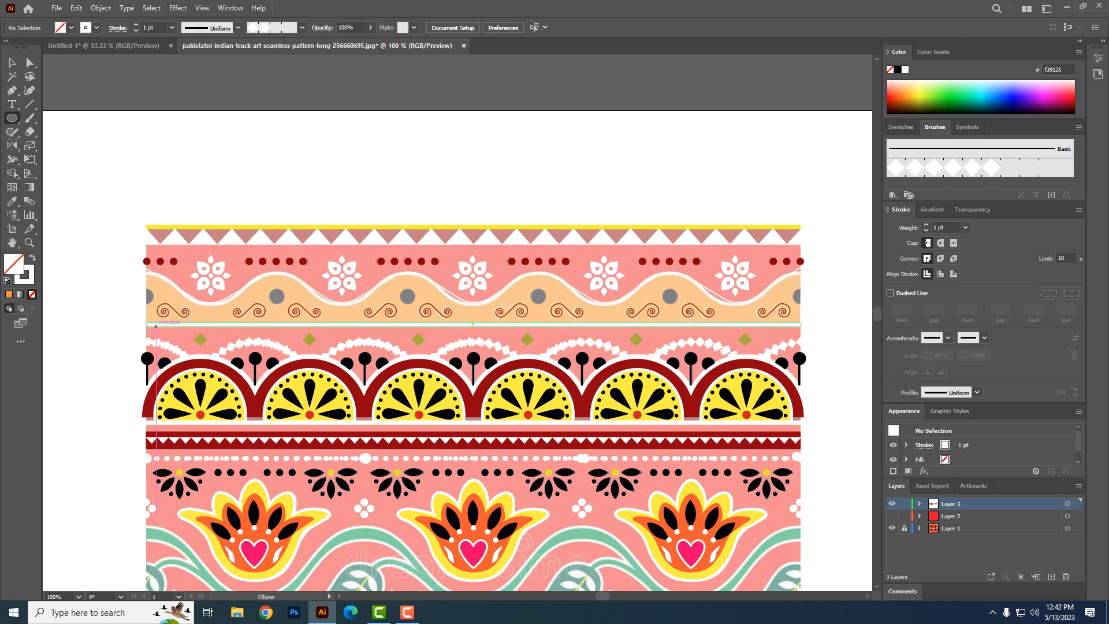
drag(142, 293, 283, 301)
key(ctrl+z)
key(i)
click(412, 300)
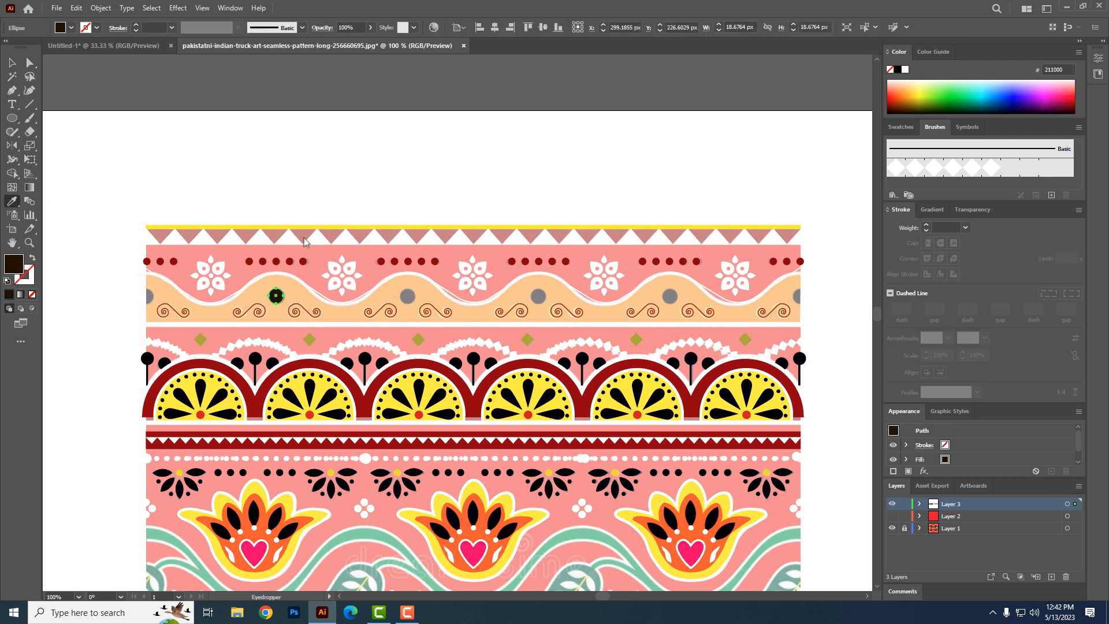
- Copy the dark circle onto the dots at the band's start and second crest, and repeat the copy three times across the band
key(v)
drag(284, 305, 149, 298)
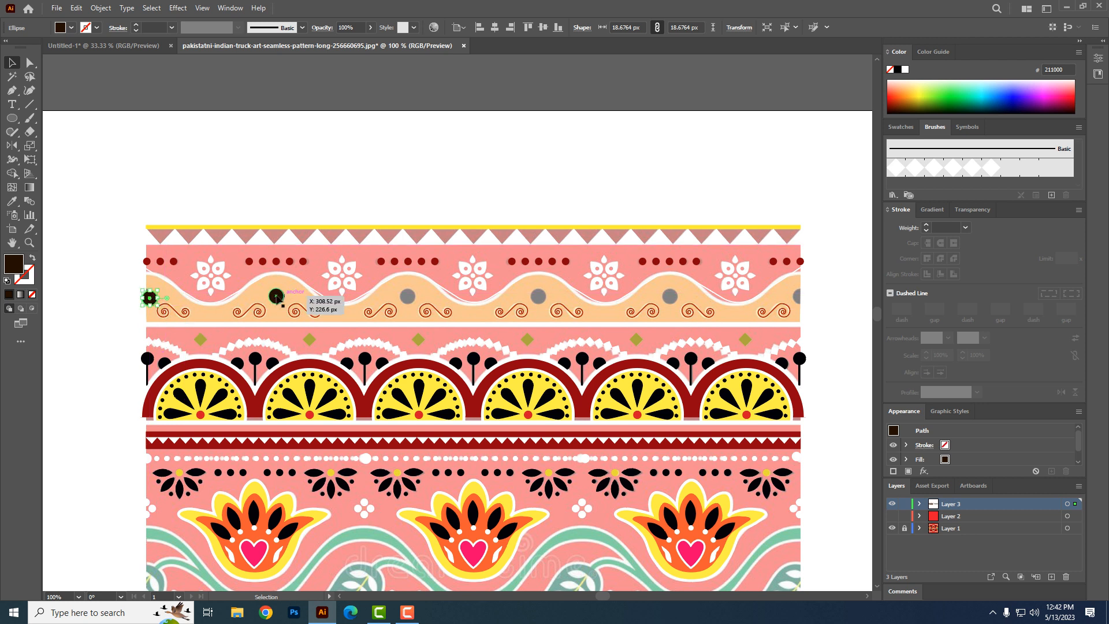
drag(277, 296, 407, 296)
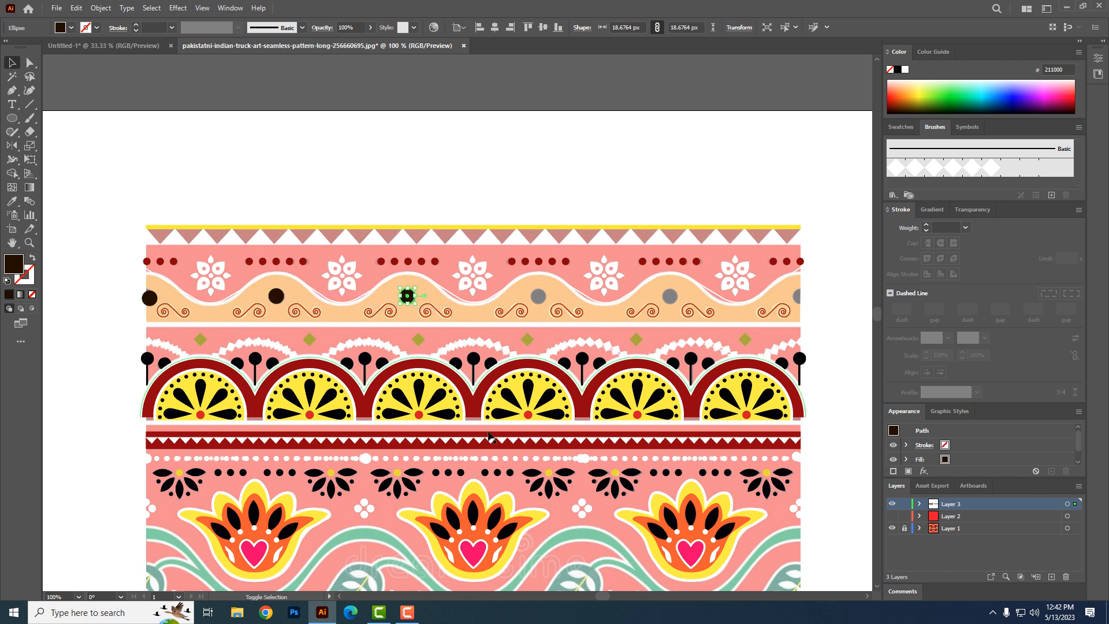
key(ctrl+d)
key(ctrl+d)
key(ctrl+d)
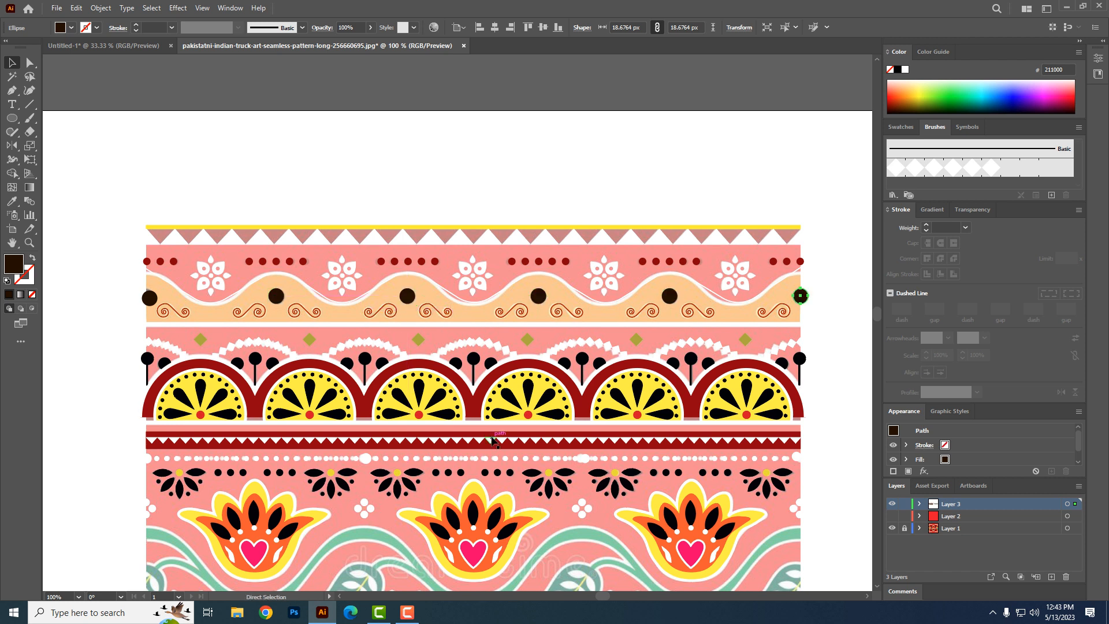
- Fill the closed wave shape with sampled orange f39221, give it a white 3 pt stroke, and check it against the Layer 2 background
click(330, 302)
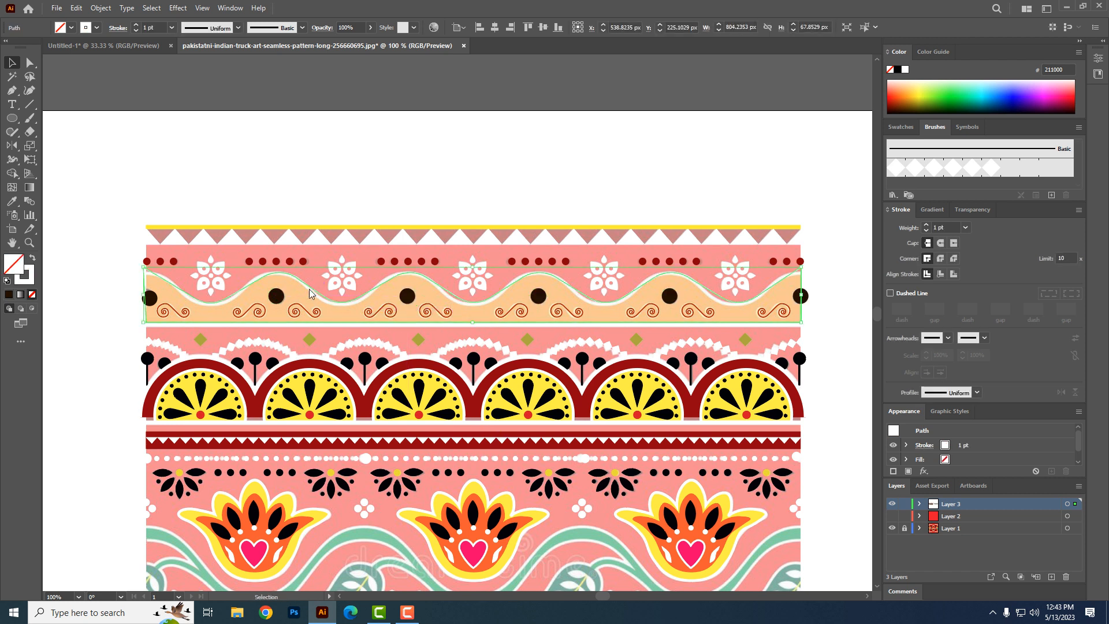
click(12, 201)
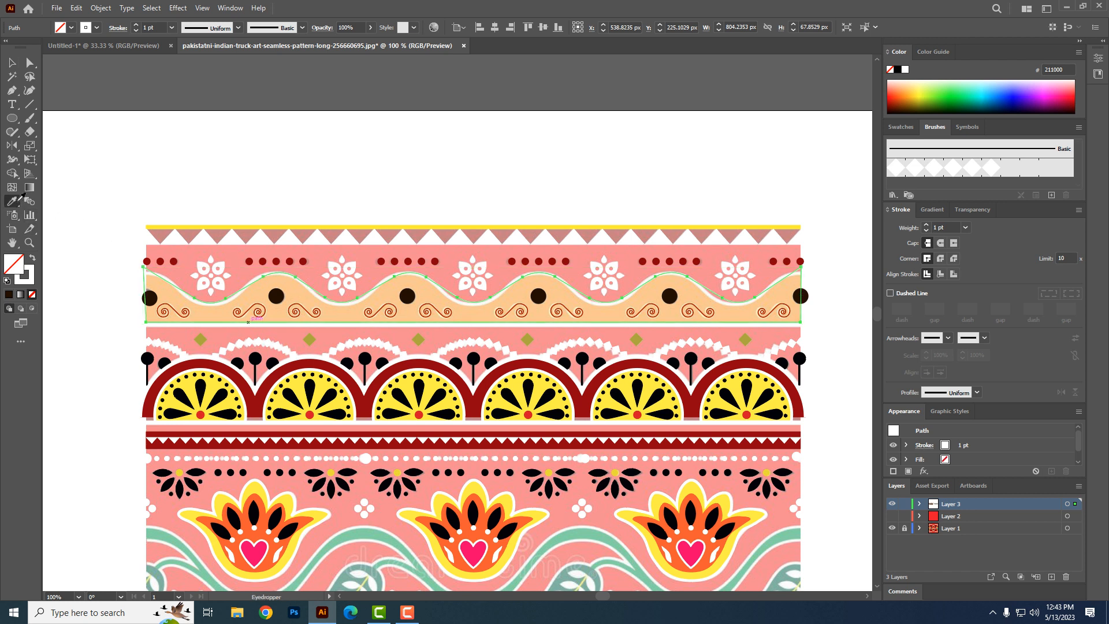
click(281, 282)
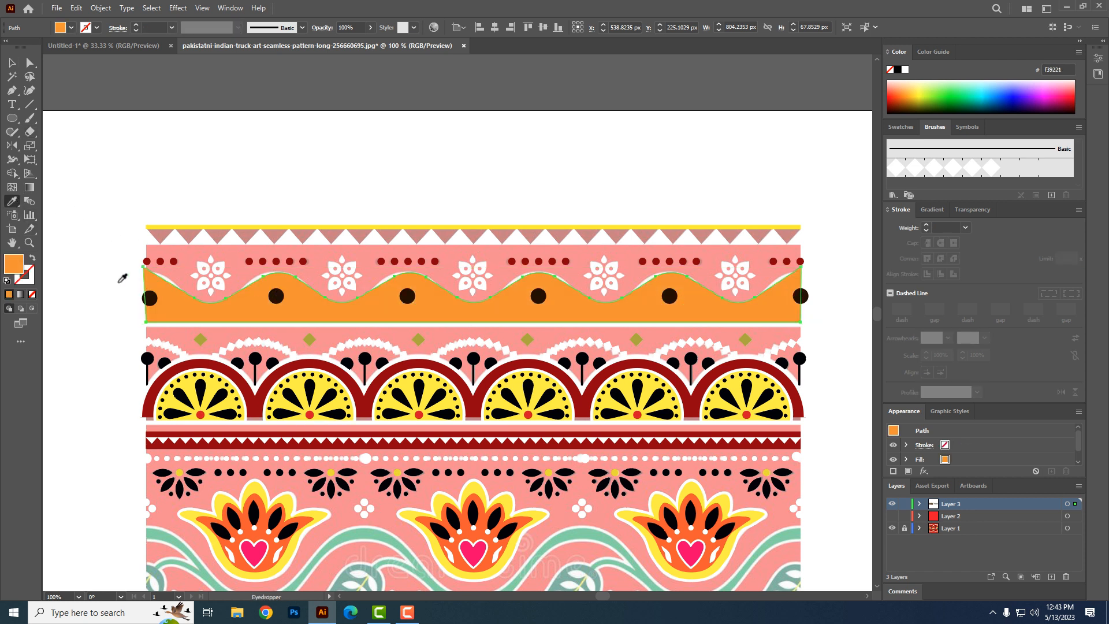
click(33, 282)
click(905, 70)
click(926, 225)
click(926, 225)
click(12, 63)
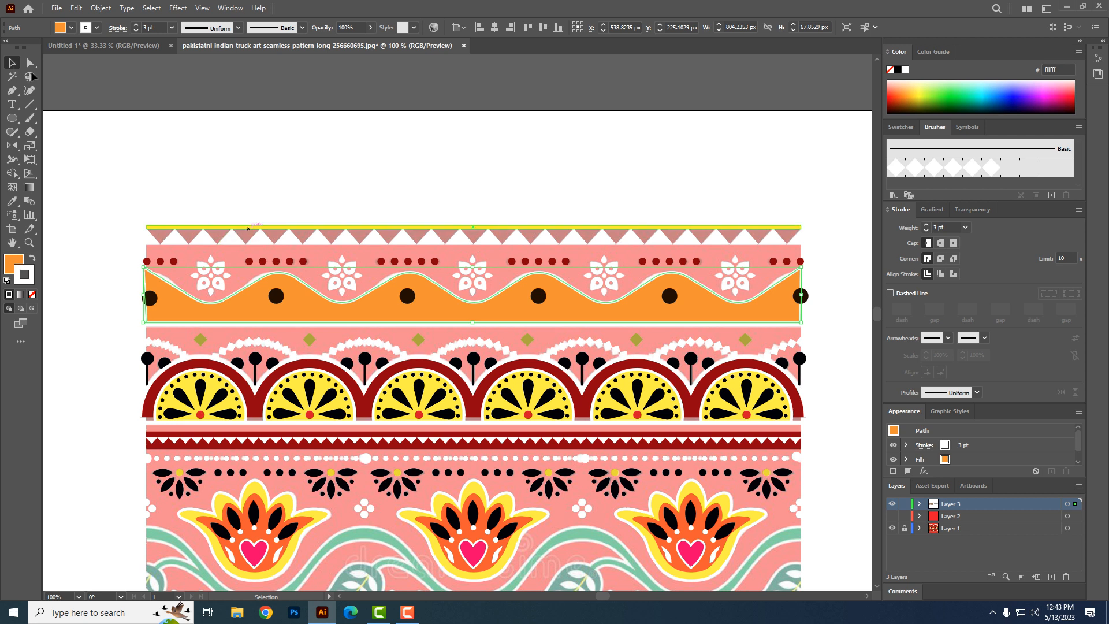
click(891, 518)
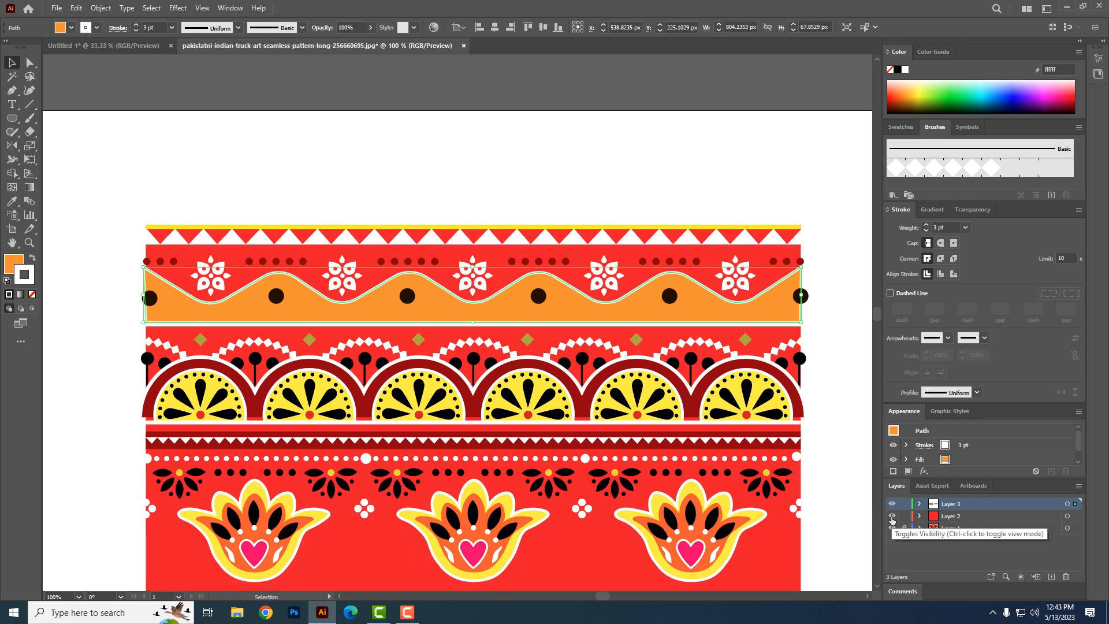
click(890, 517)
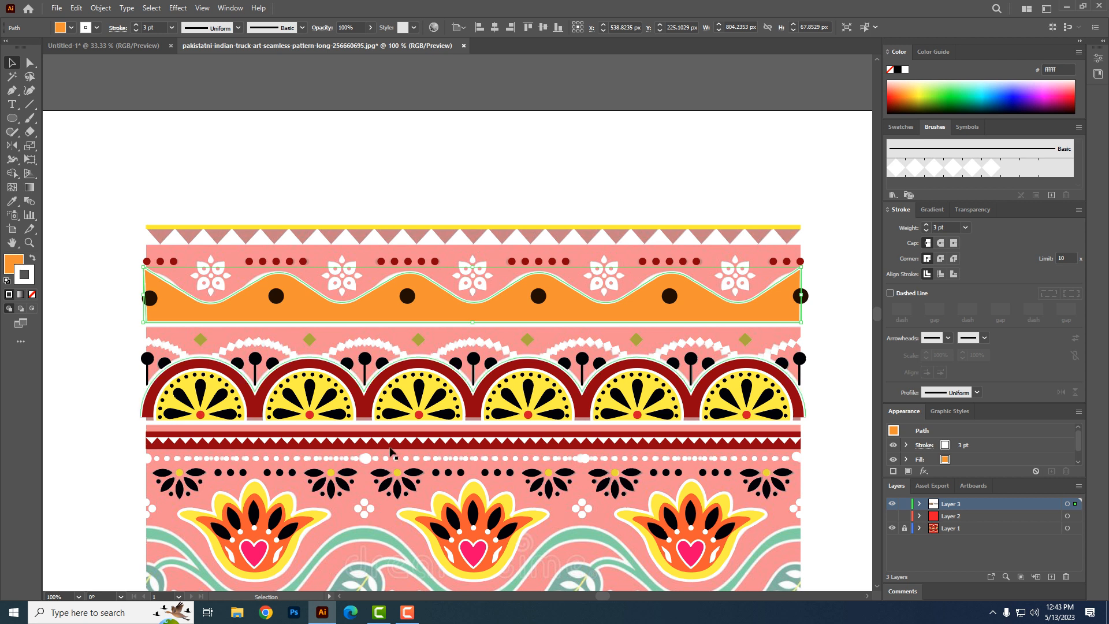
- Place a copy of the dark red strip behind the white triangles in the uppermost border row
click(372, 447)
drag(372, 447, 374, 246)
click(421, 161)
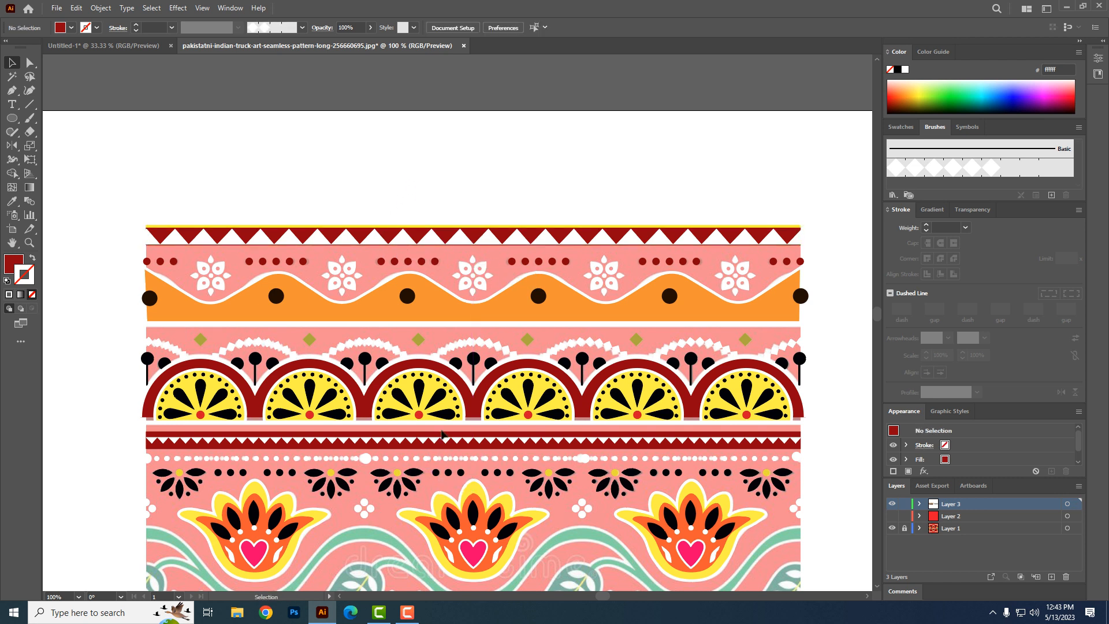
- Group all the traced upper border bands and create a copy reflected across the horizontal axis
key(ctrl+minus)
key(ctrl+minus)
drag(225, 125, 610, 288)
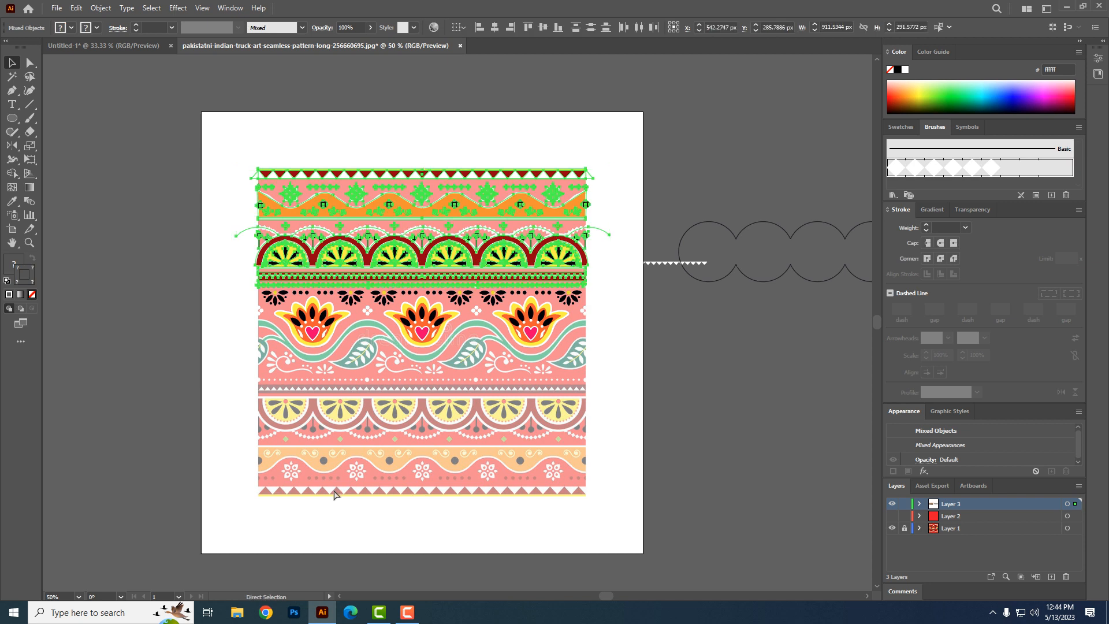
click(13, 146)
double_click(15, 147)
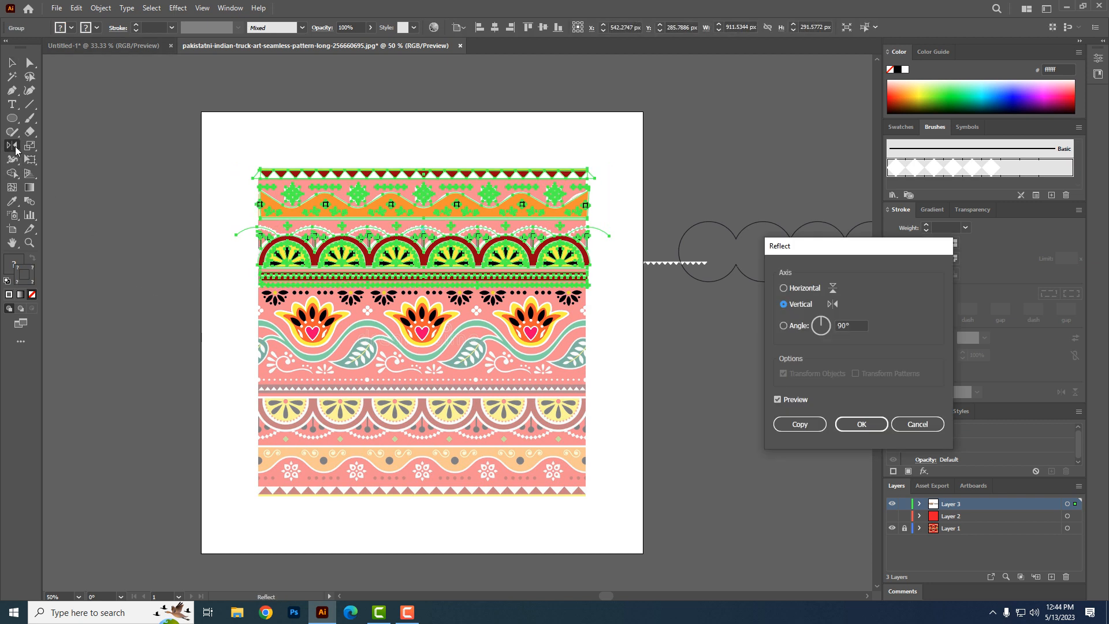
click(803, 289)
click(802, 425)
- Move the reflected group down onto the matching lower reference bands and show the red Layer 2 background
click(11, 63)
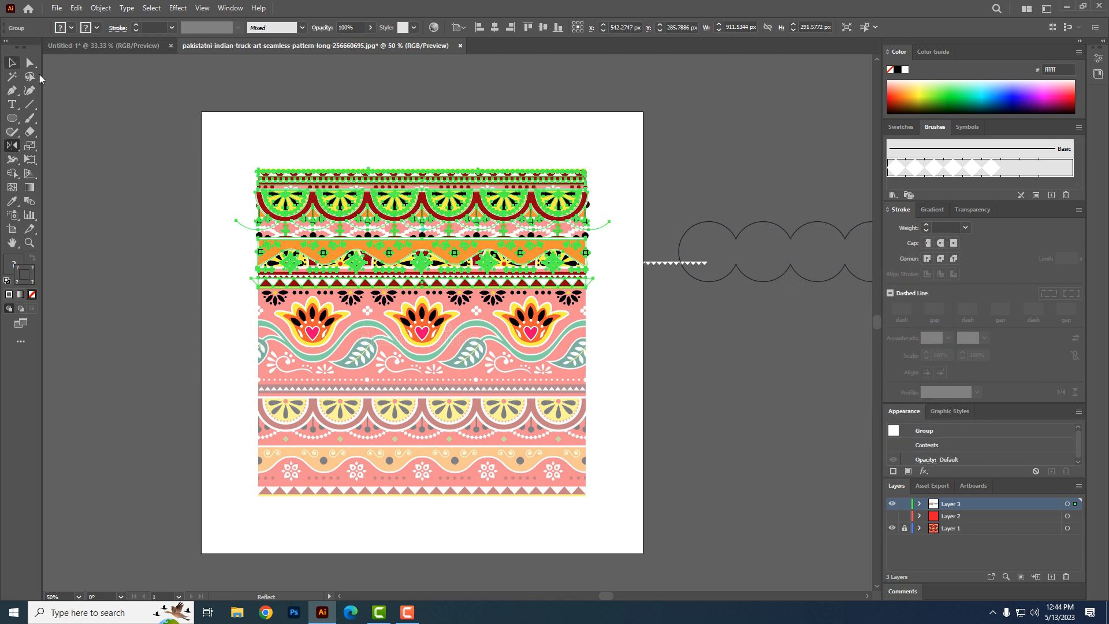
drag(341, 248, 340, 416)
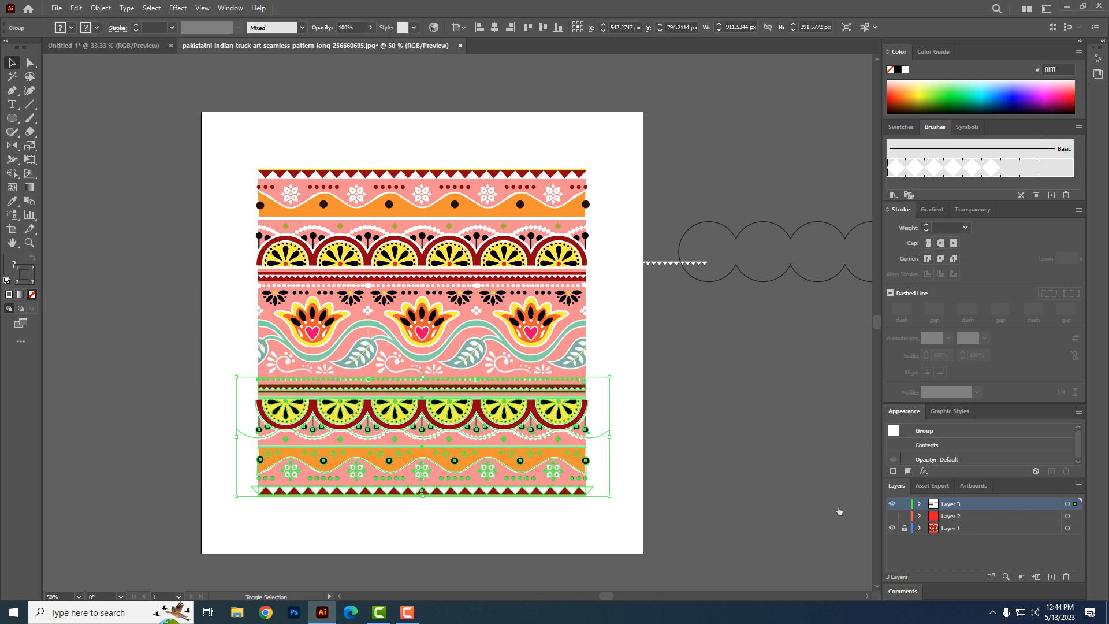
click(892, 516)
click(731, 514)
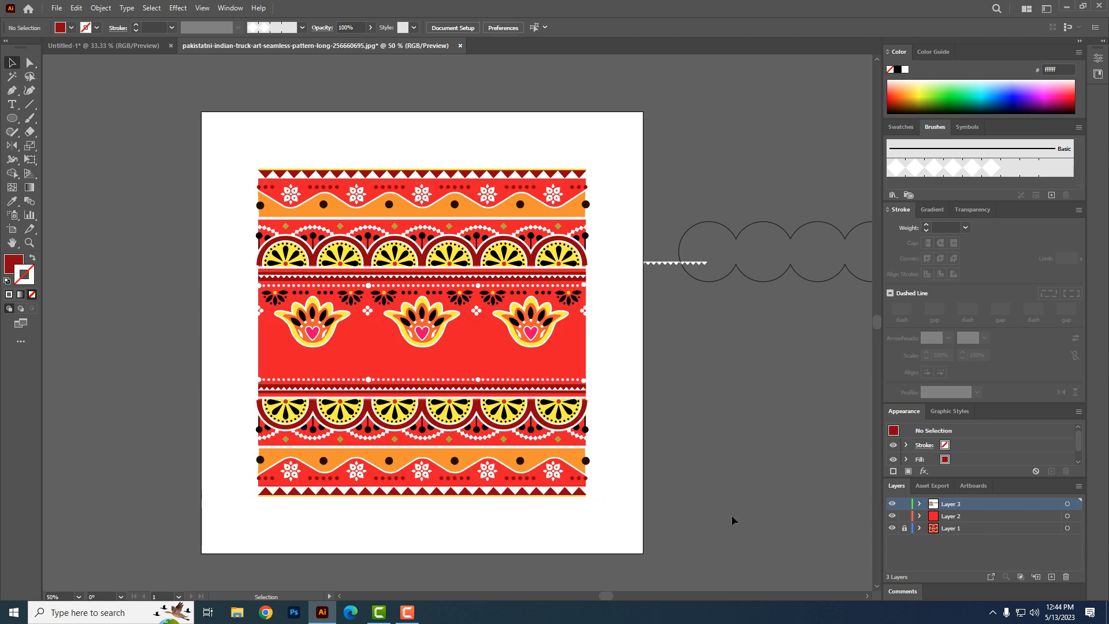